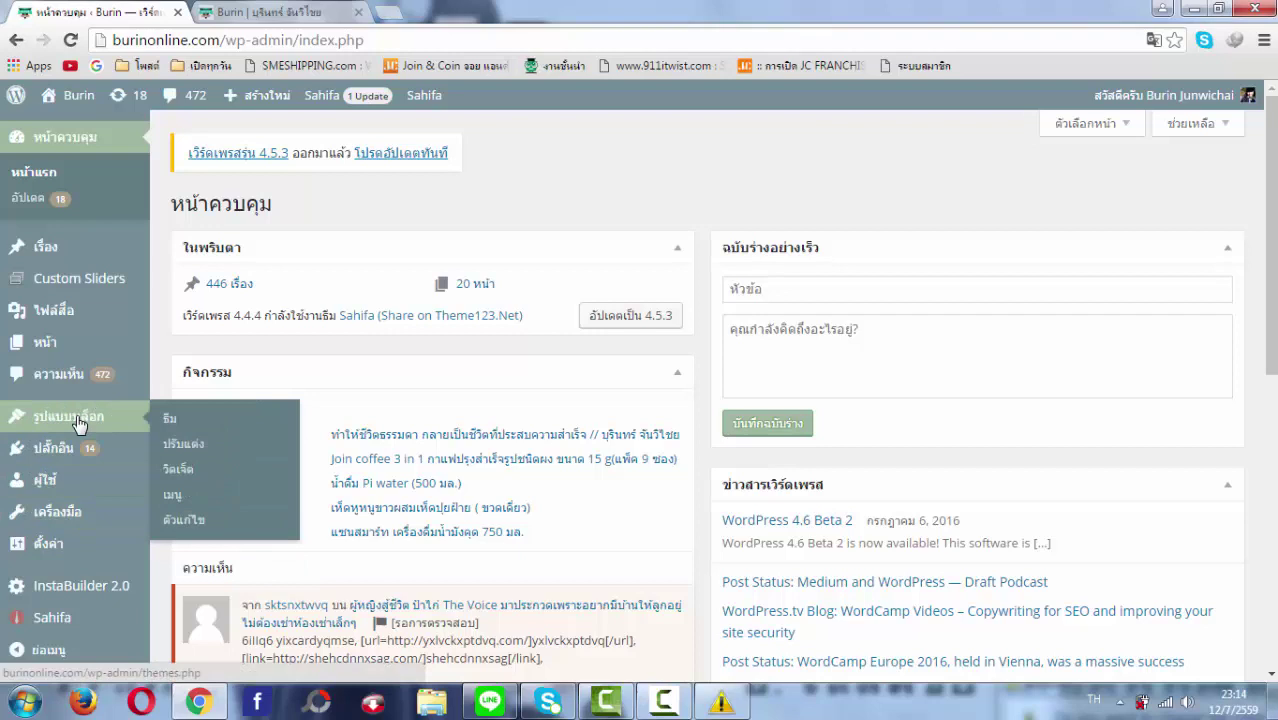
- In the theme customizer's static front page section, set the front page to show the latest posts (เรื่องล่าสุดของคุณ) and publish
left_click(184, 450)
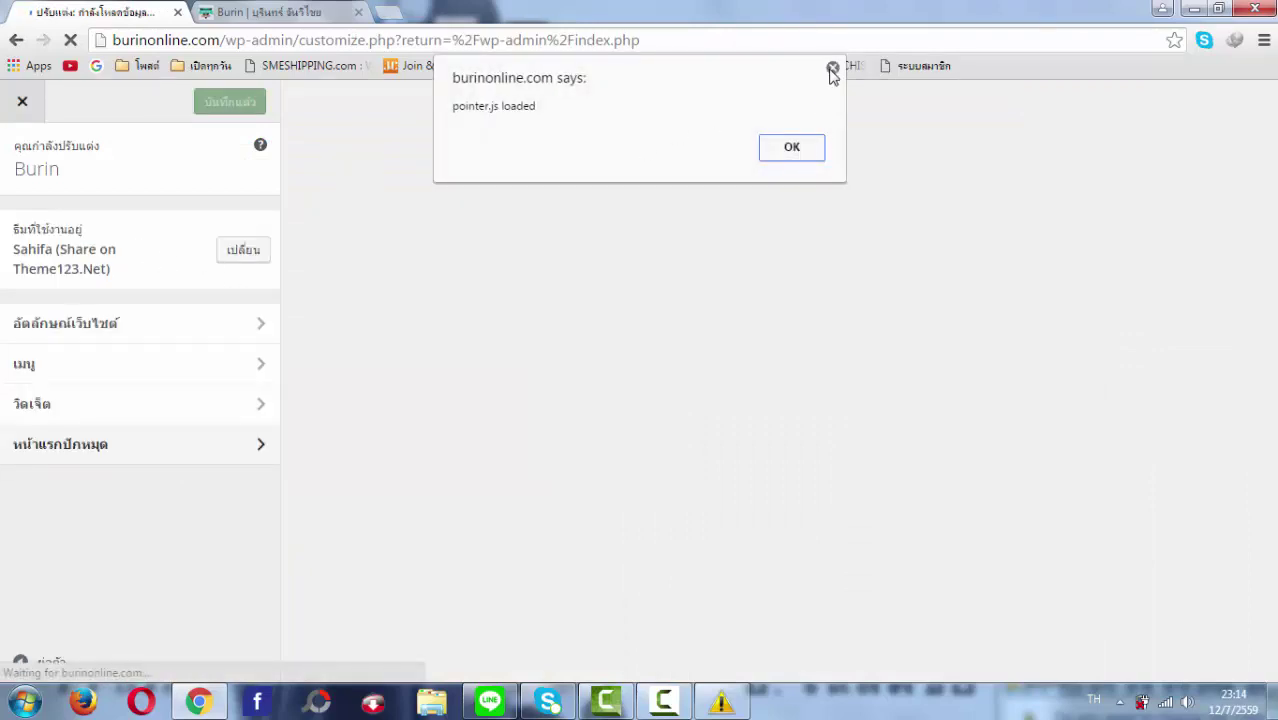
left_click(832, 70)
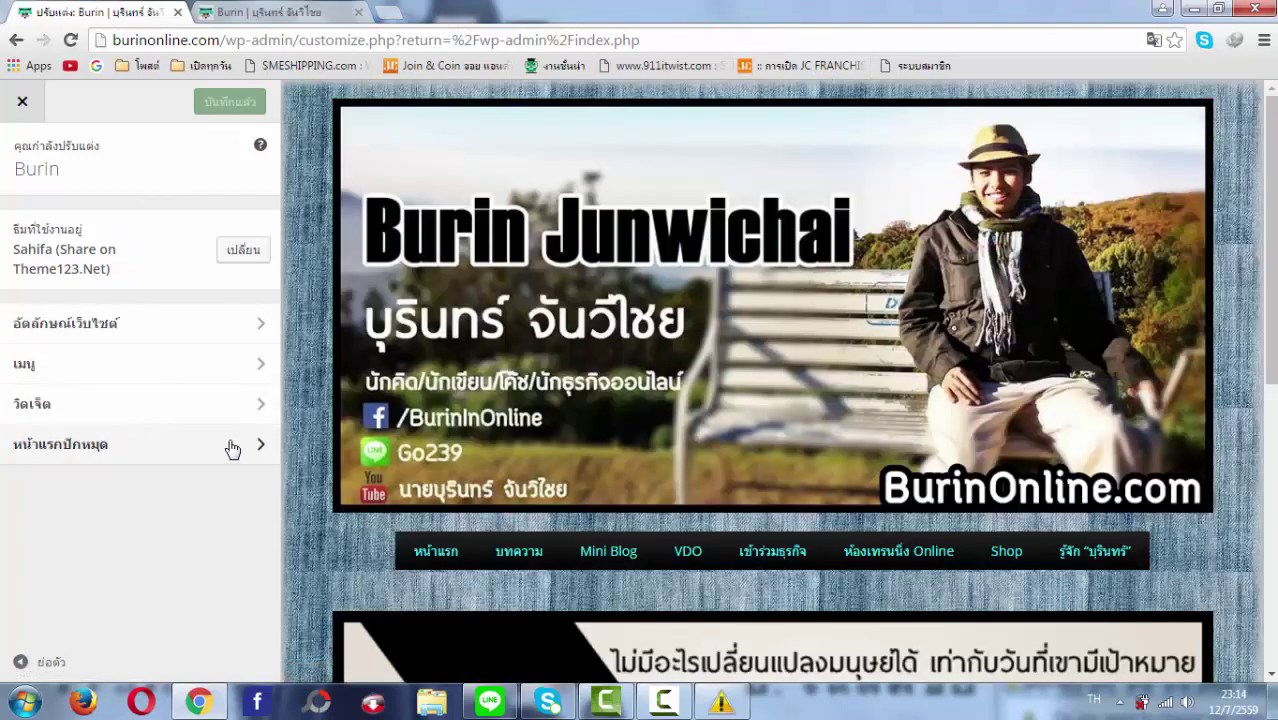
left_click(245, 447)
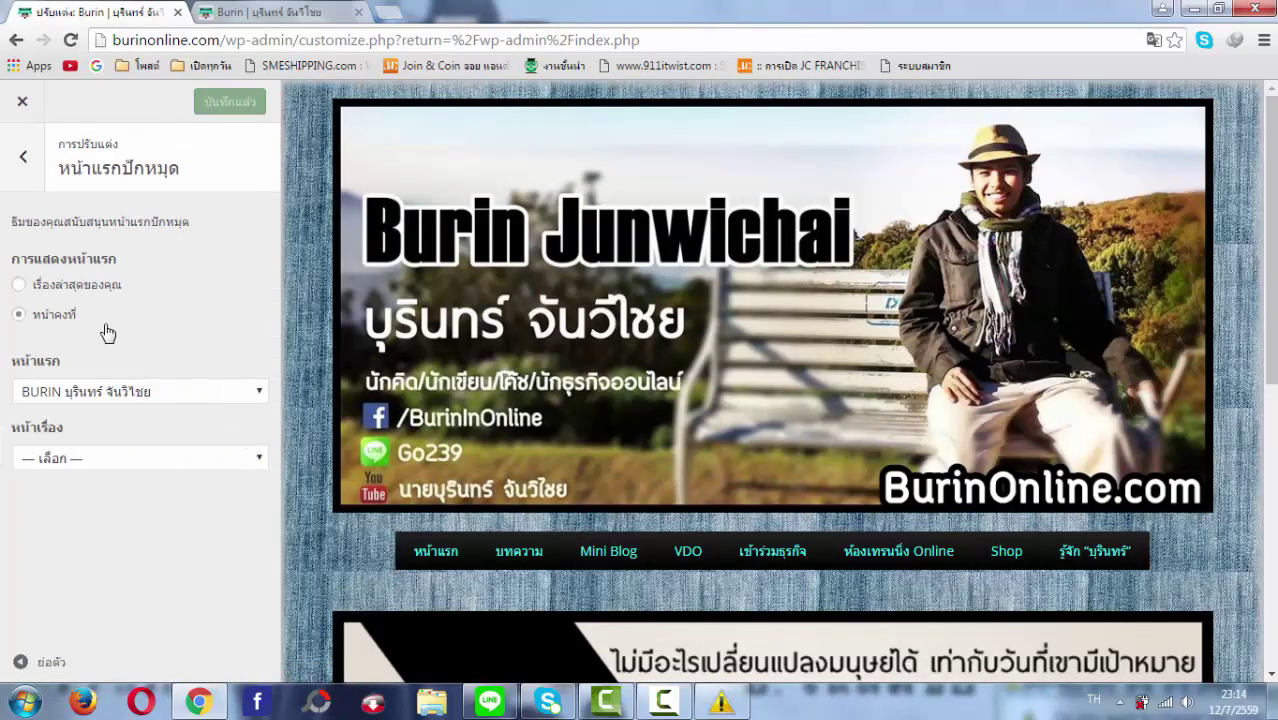
left_click(46, 285)
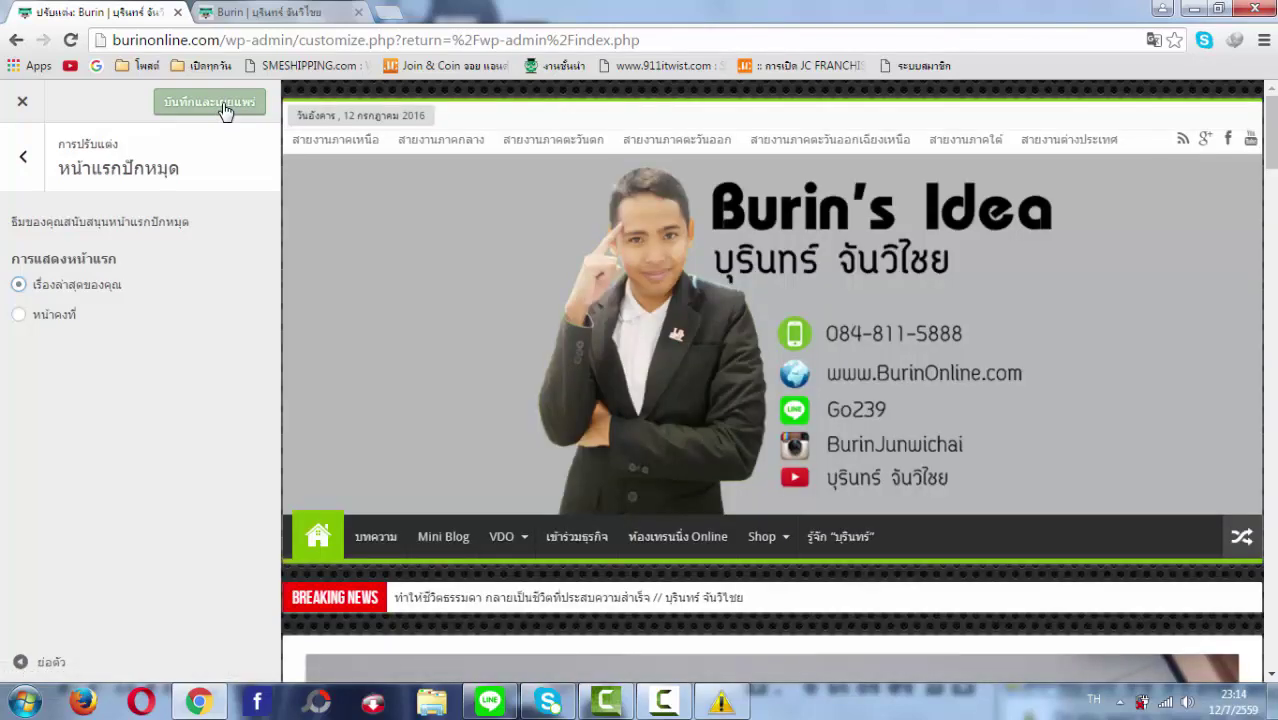
left_click(222, 104)
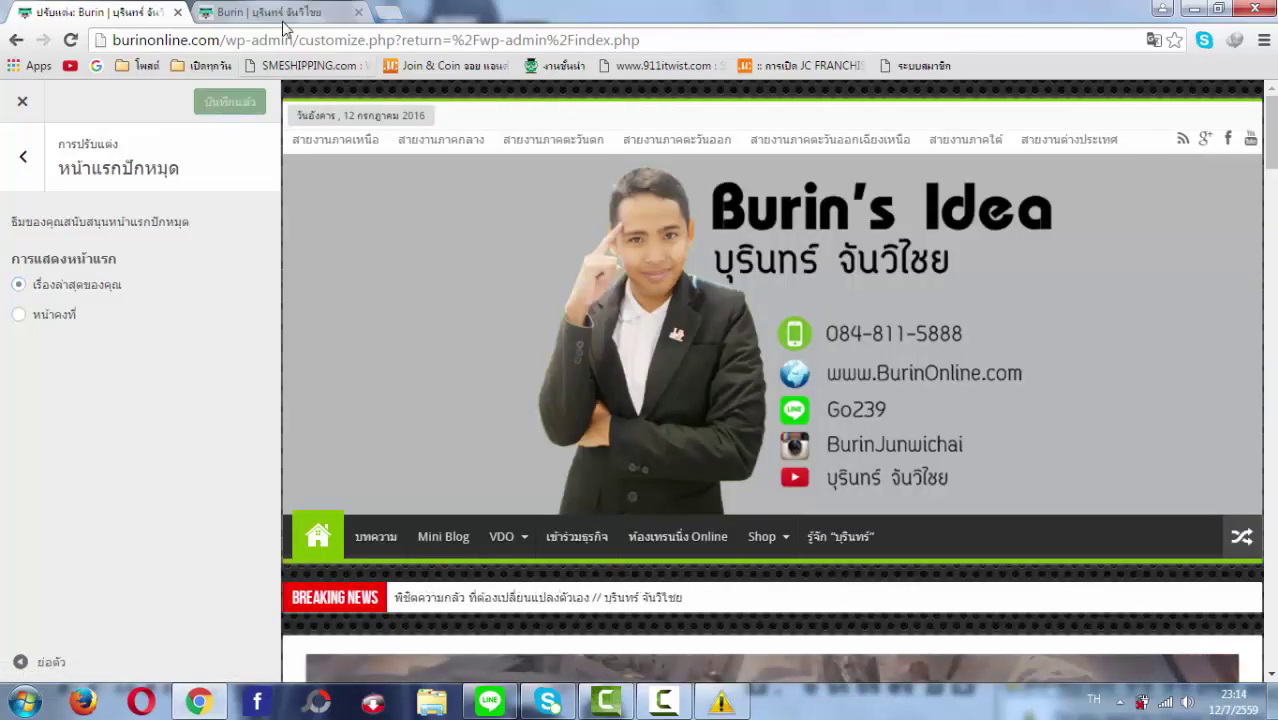
- Reload the live homepage in the other browser tab
left_click(284, 16)
left_click(304, 48)
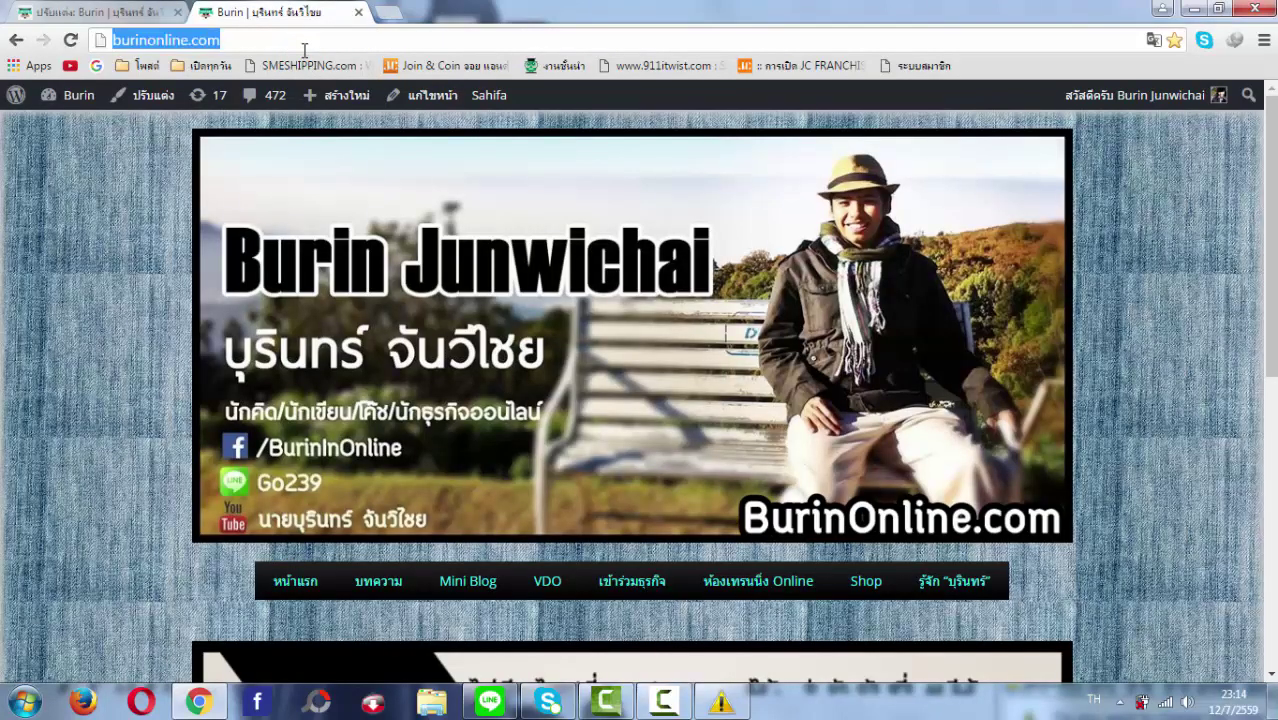
key("Return")
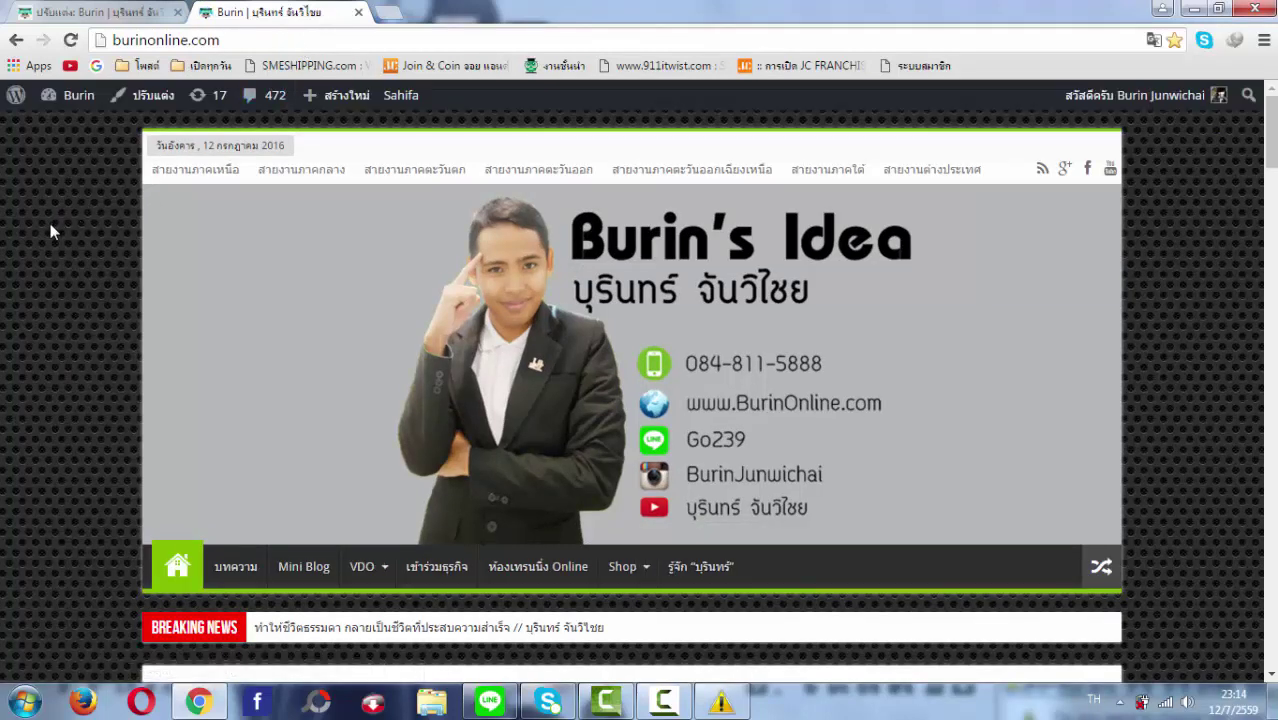
- Examine the live homepage's layout from the header through the slider, article blocks, recent posts and sidebar
scroll(51, 229, "down", 3)
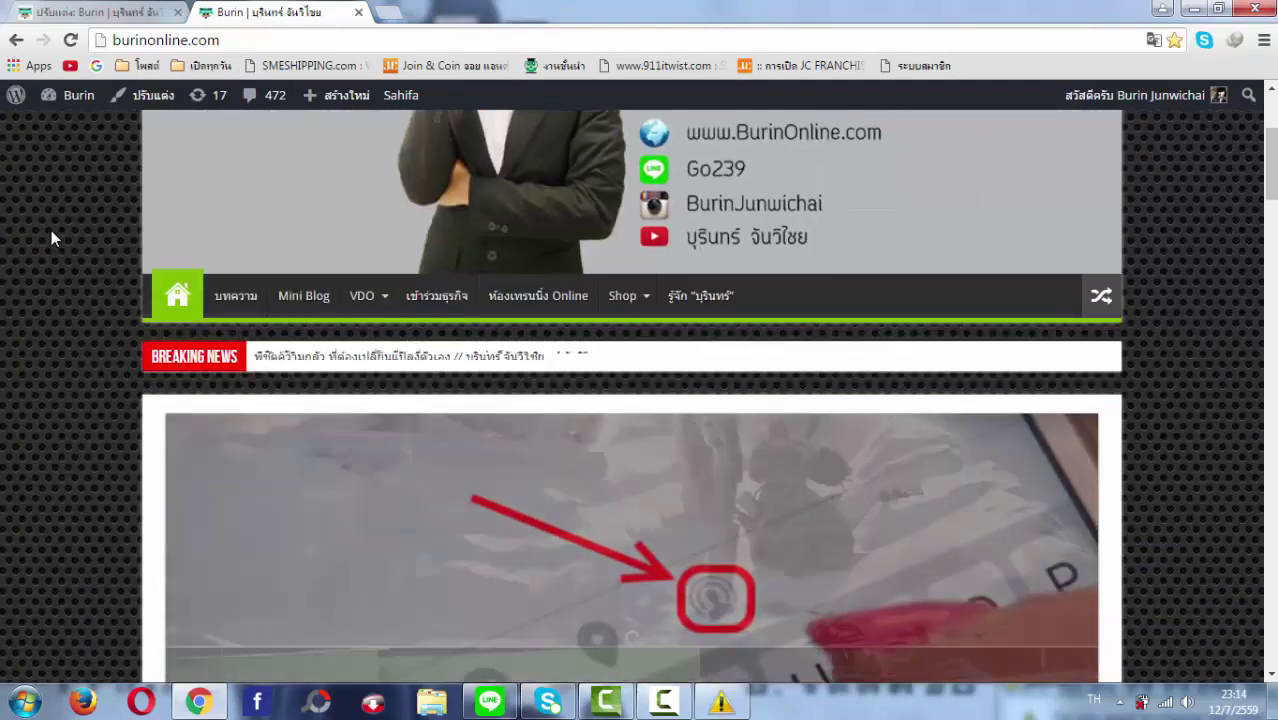
scroll(51, 230, "down", 4)
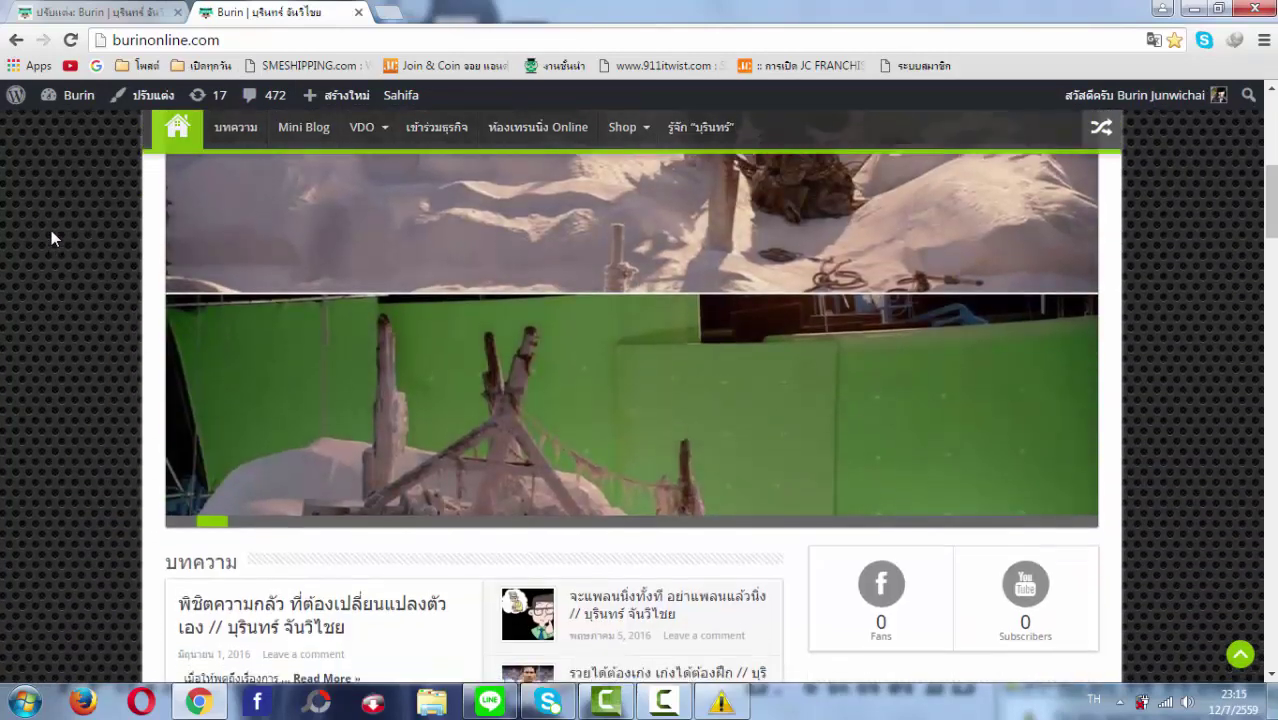
scroll(51, 230, "down", 3)
scroll(51, 230, "down", 8)
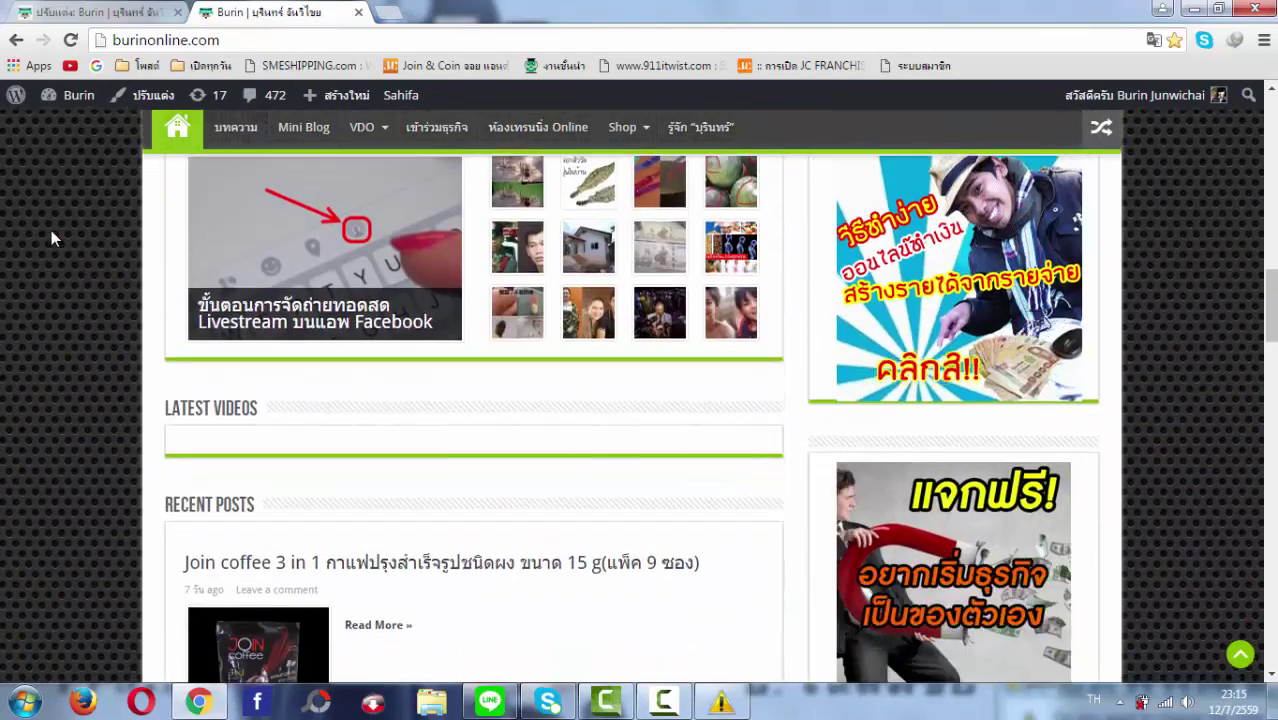
scroll(51, 230, "down", 8)
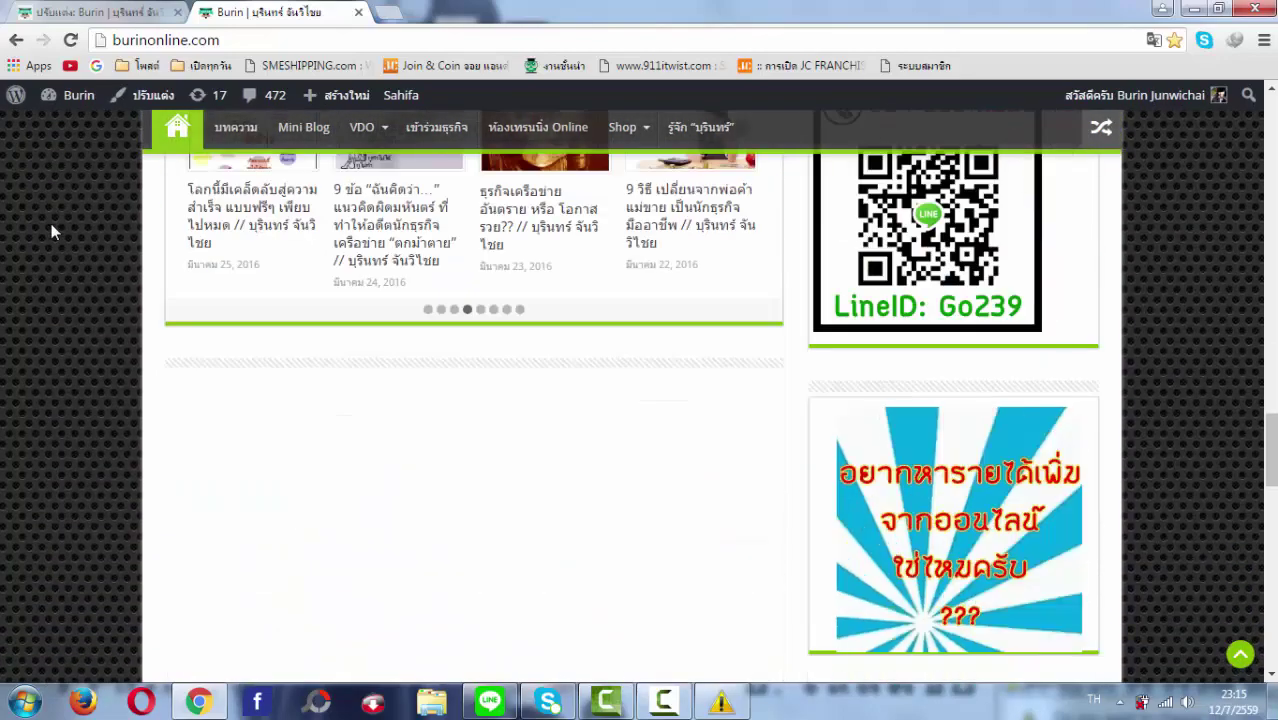
scroll(53, 232, "down", 2)
scroll(55, 231, "down", 3)
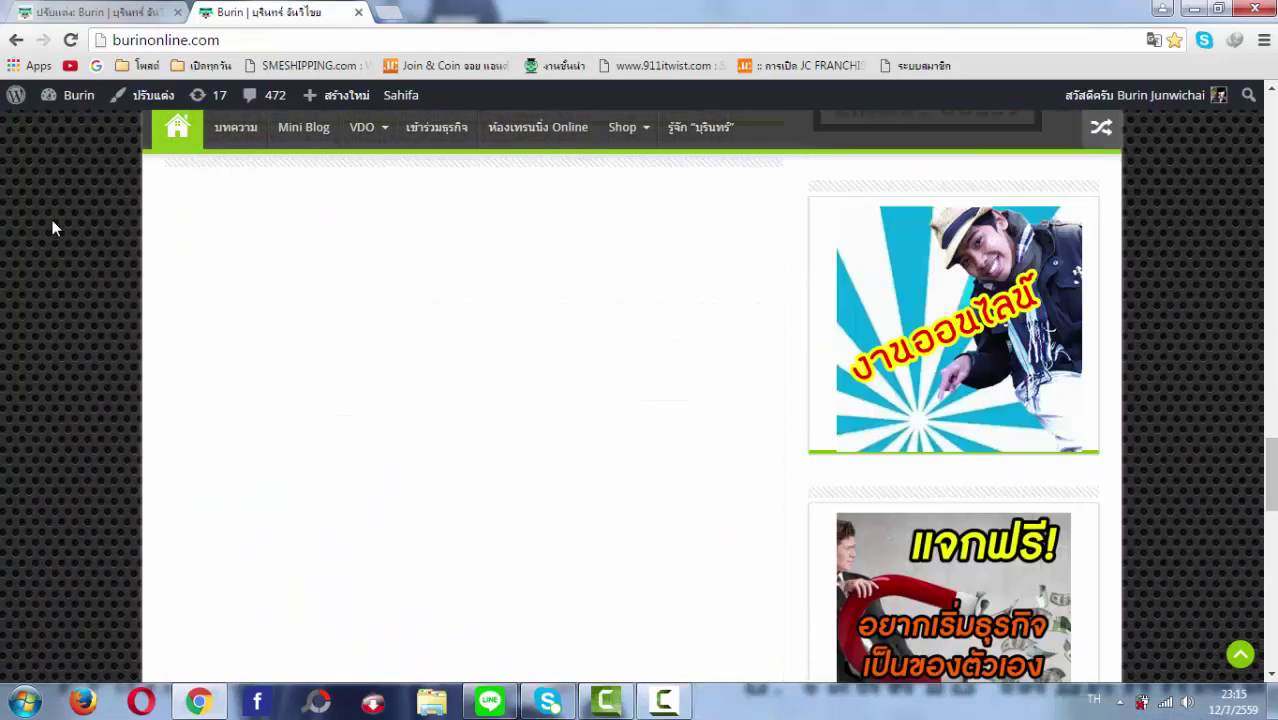
scroll(55, 228, "up", 8)
scroll(52, 228, "up", 15)
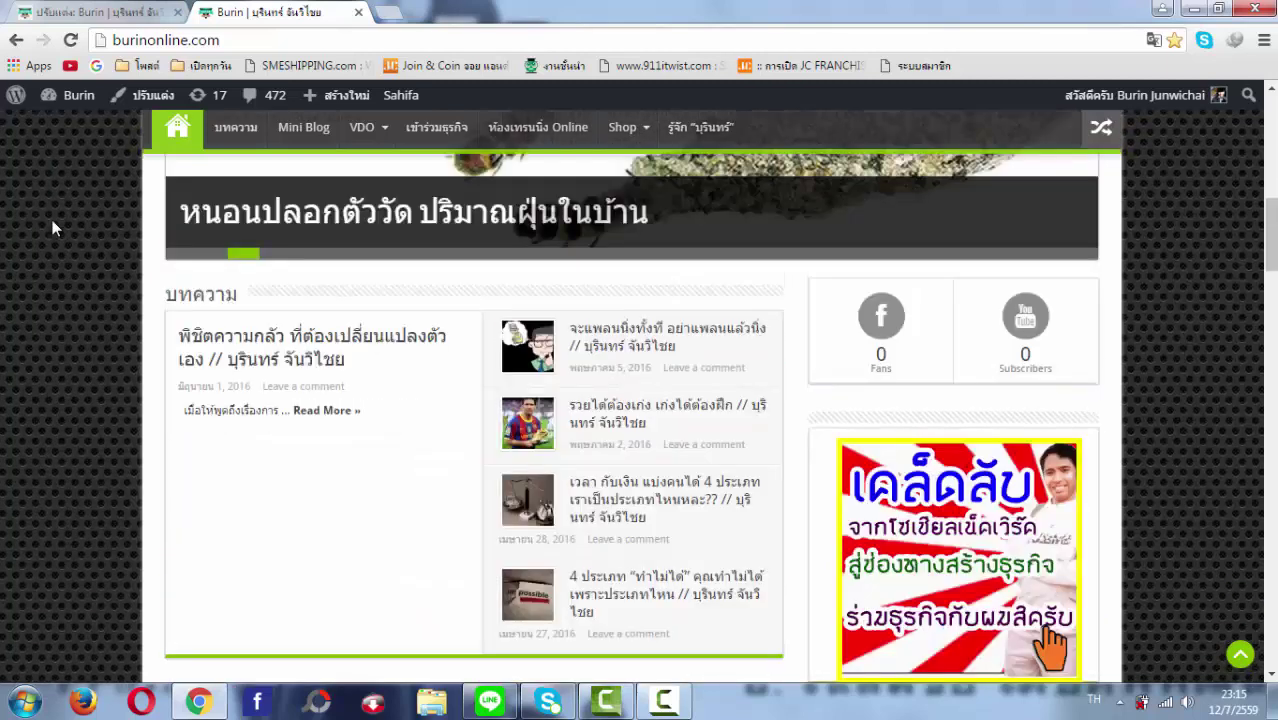
scroll(53, 228, "up", 5)
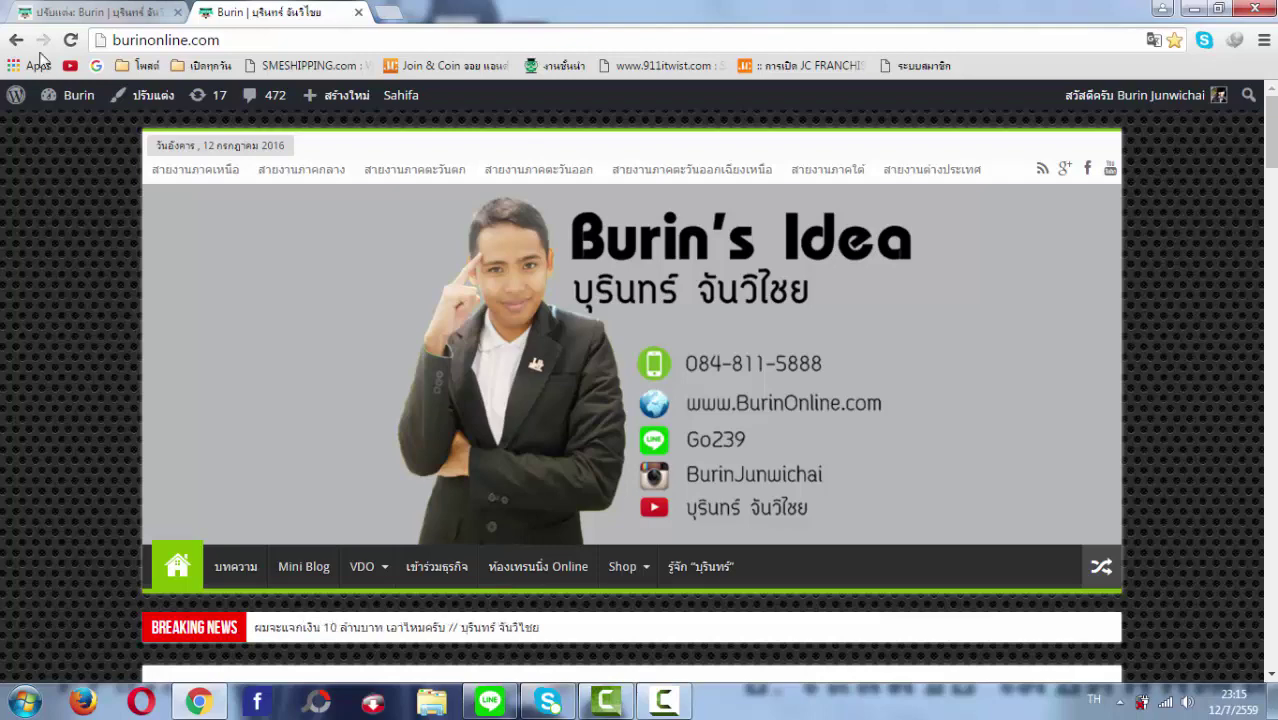
- Close the theme customizer and open the site's installed themes page
left_click(40, 10)
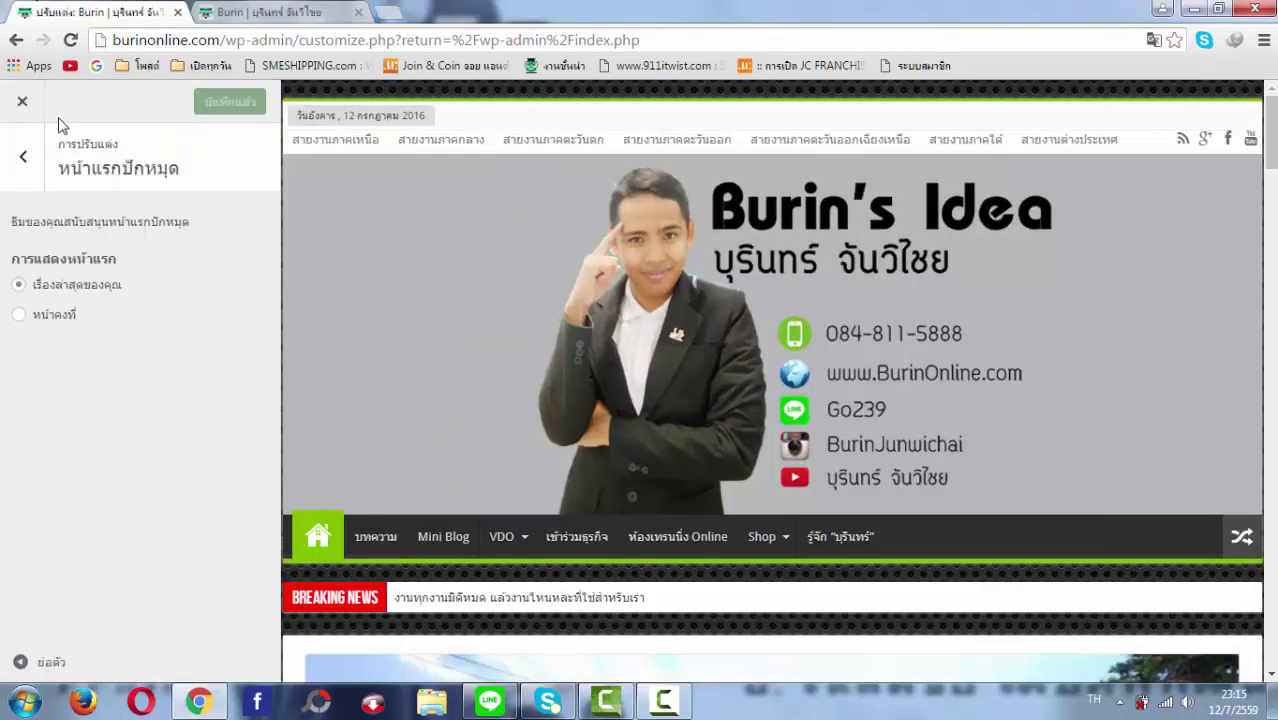
left_click(22, 103)
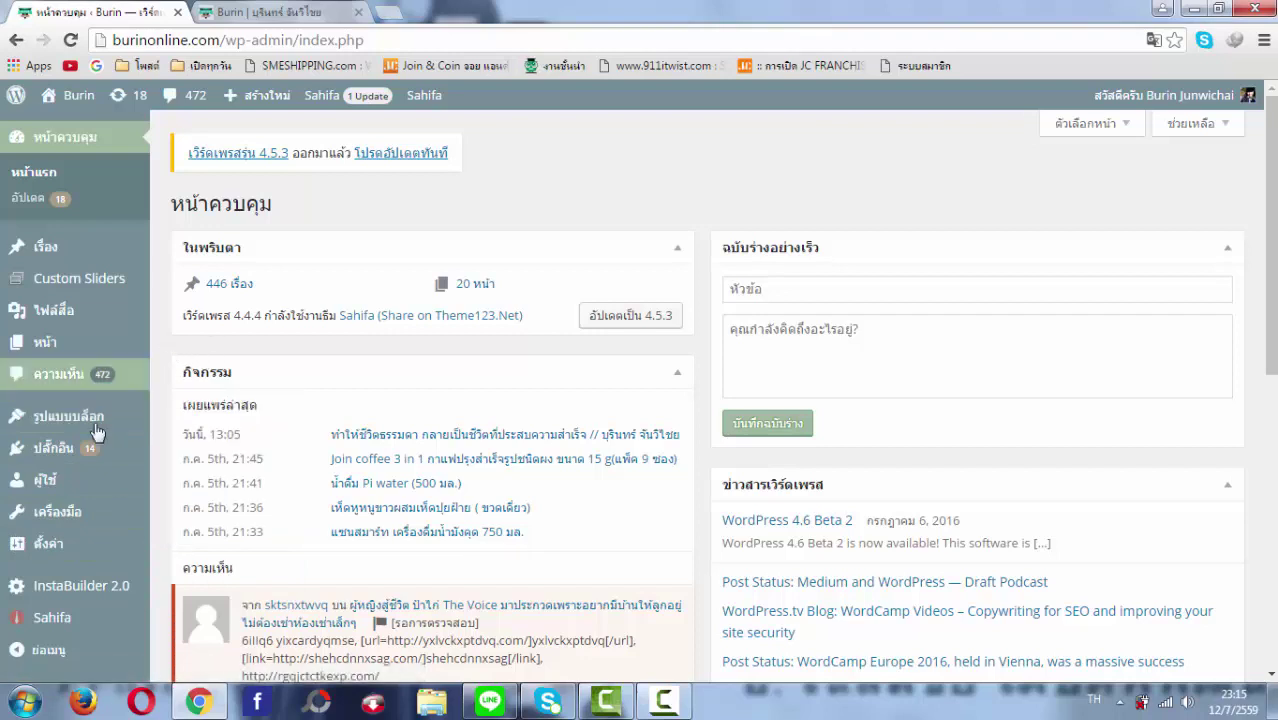
mouse_move(95, 432)
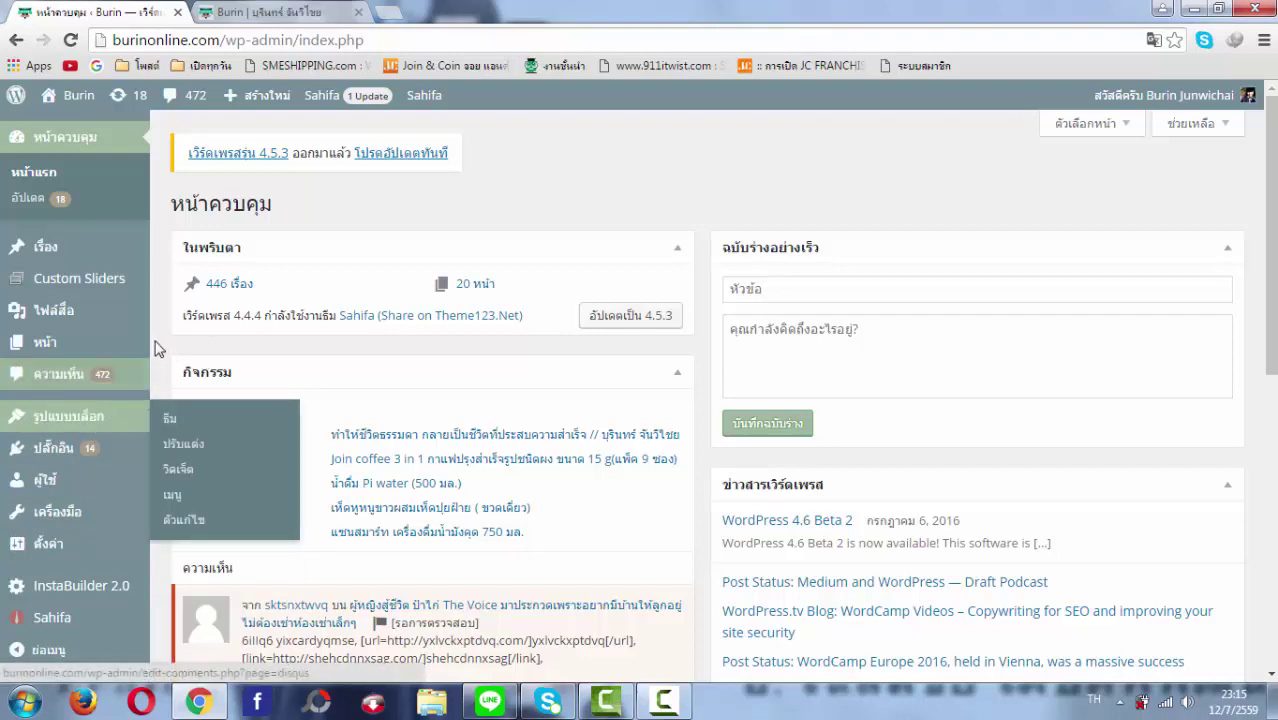
left_click(172, 420)
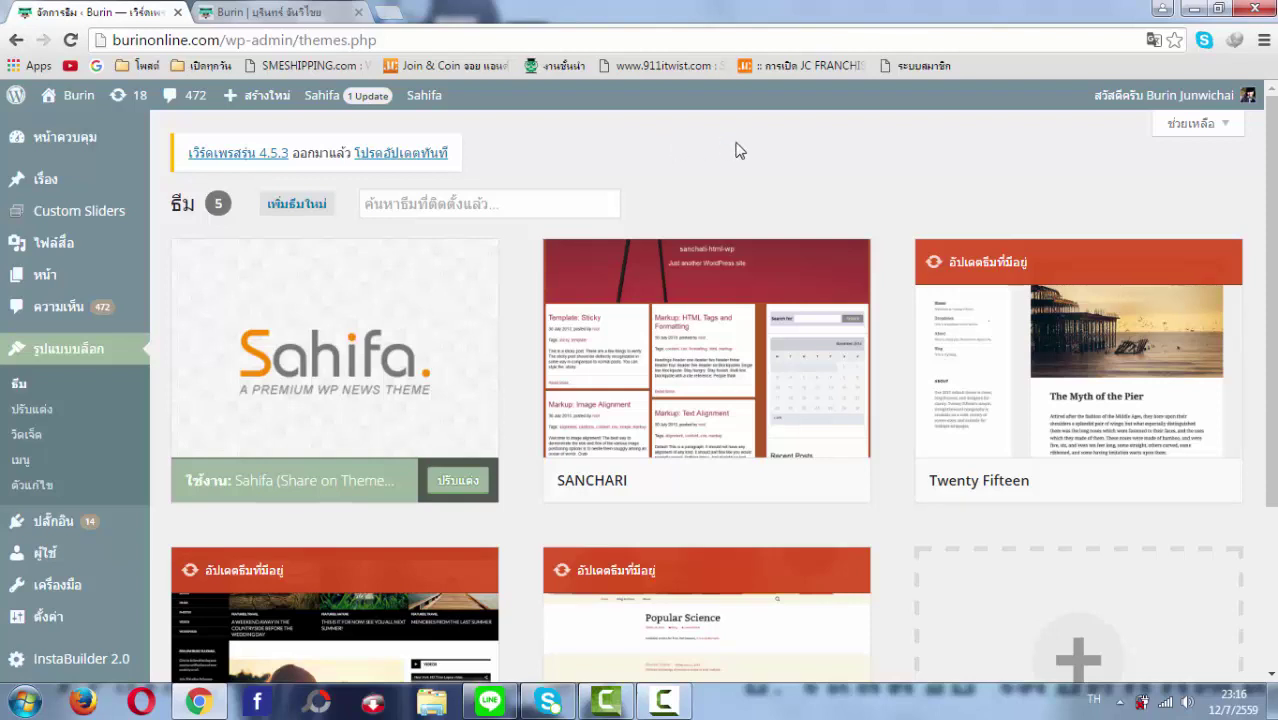
- Minimize the browser and open the โปรแกรม folder inside the JC folder on drive D:
mouse_move(562, 258)
left_click(1194, 10)
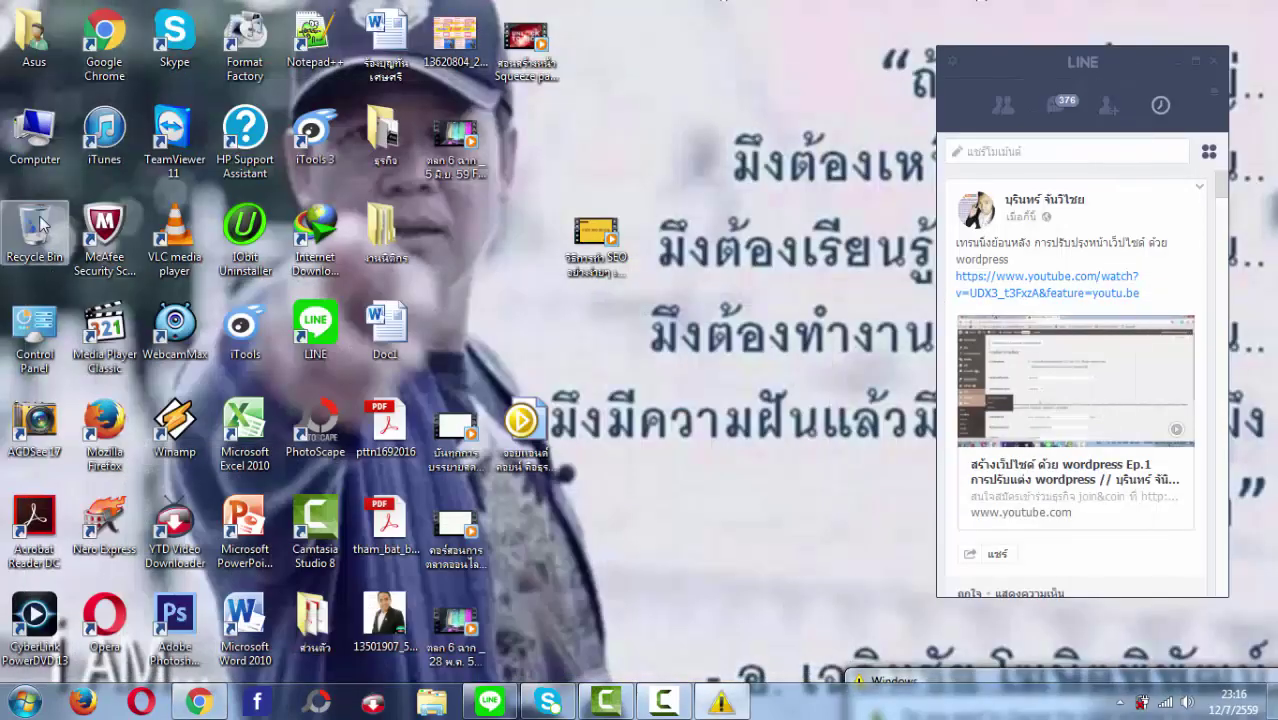
double_click(38, 140)
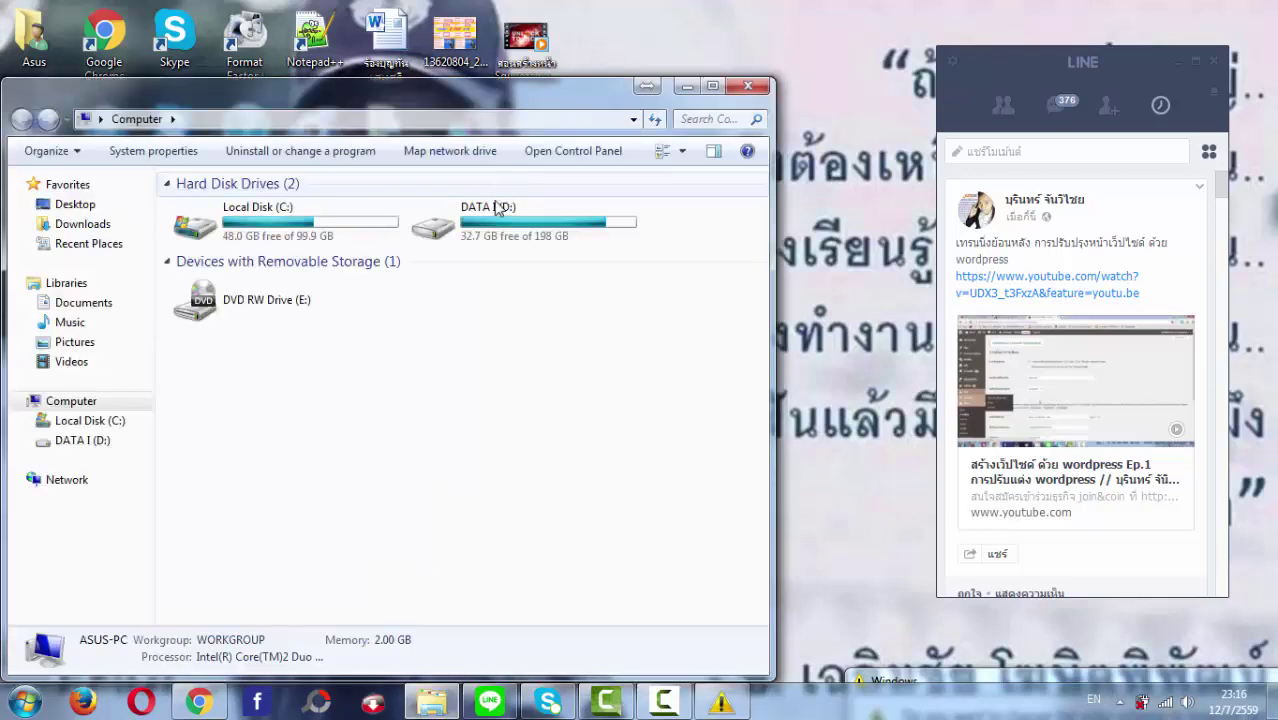
left_click(503, 210)
double_click(503, 210)
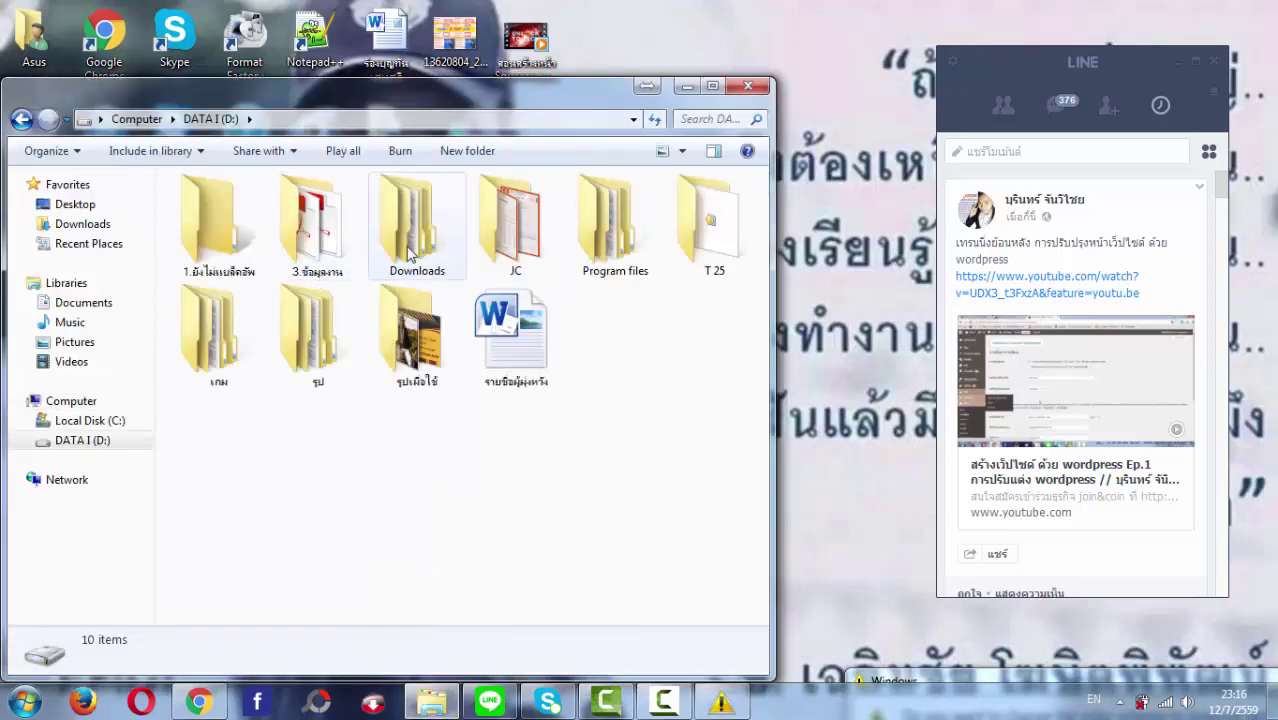
double_click(511, 213)
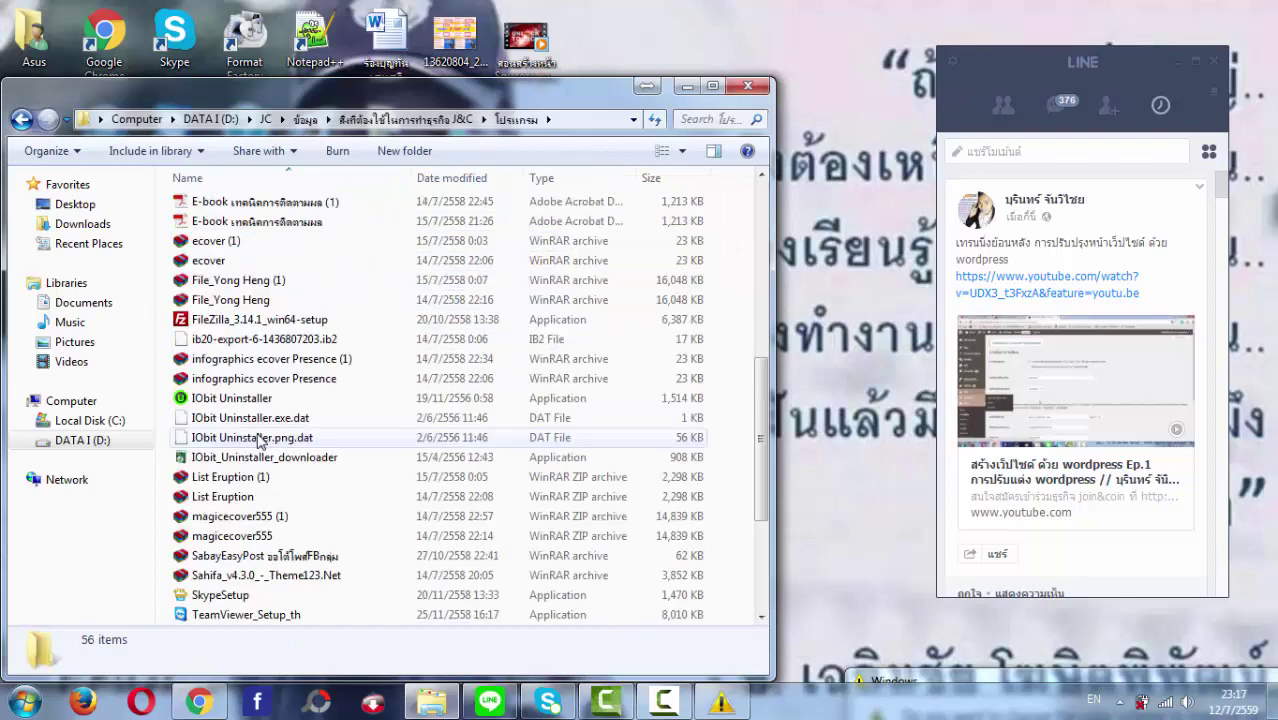
- Find and select the Sahifa_v4.3.0_-_Theme123.Net archive in the folder
scroll(285, 451, "down", 1)
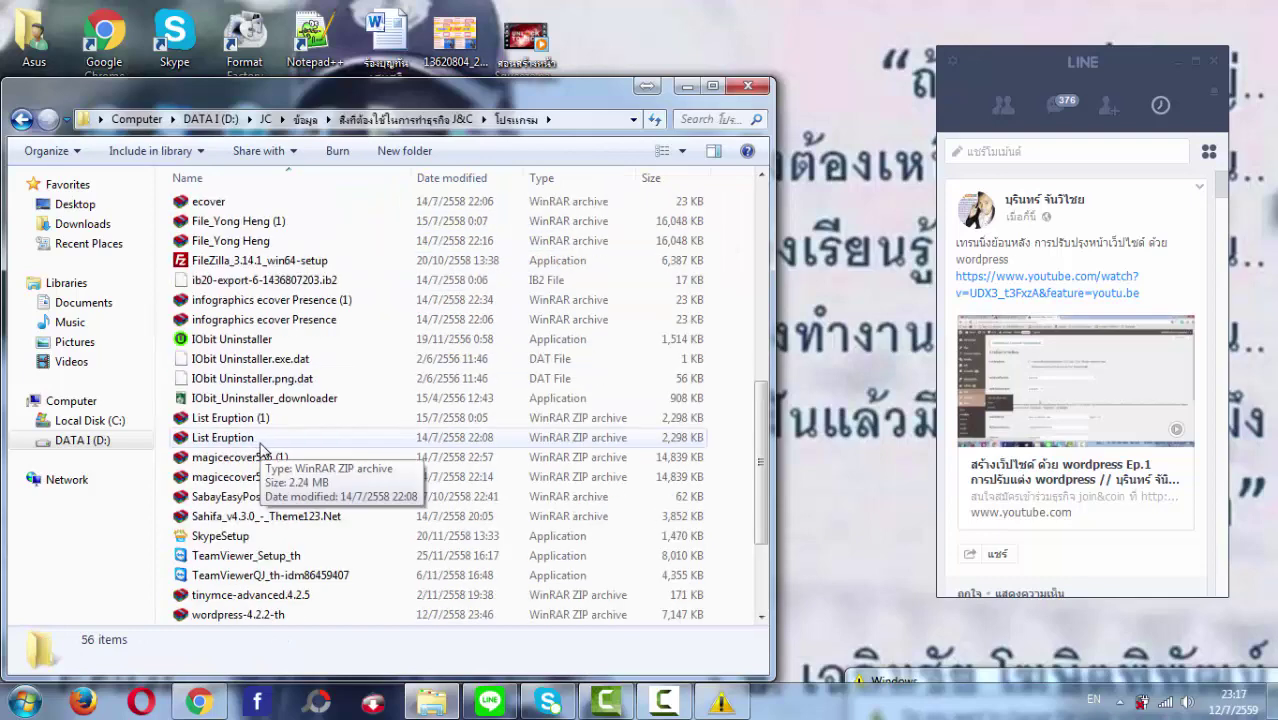
left_click(298, 516)
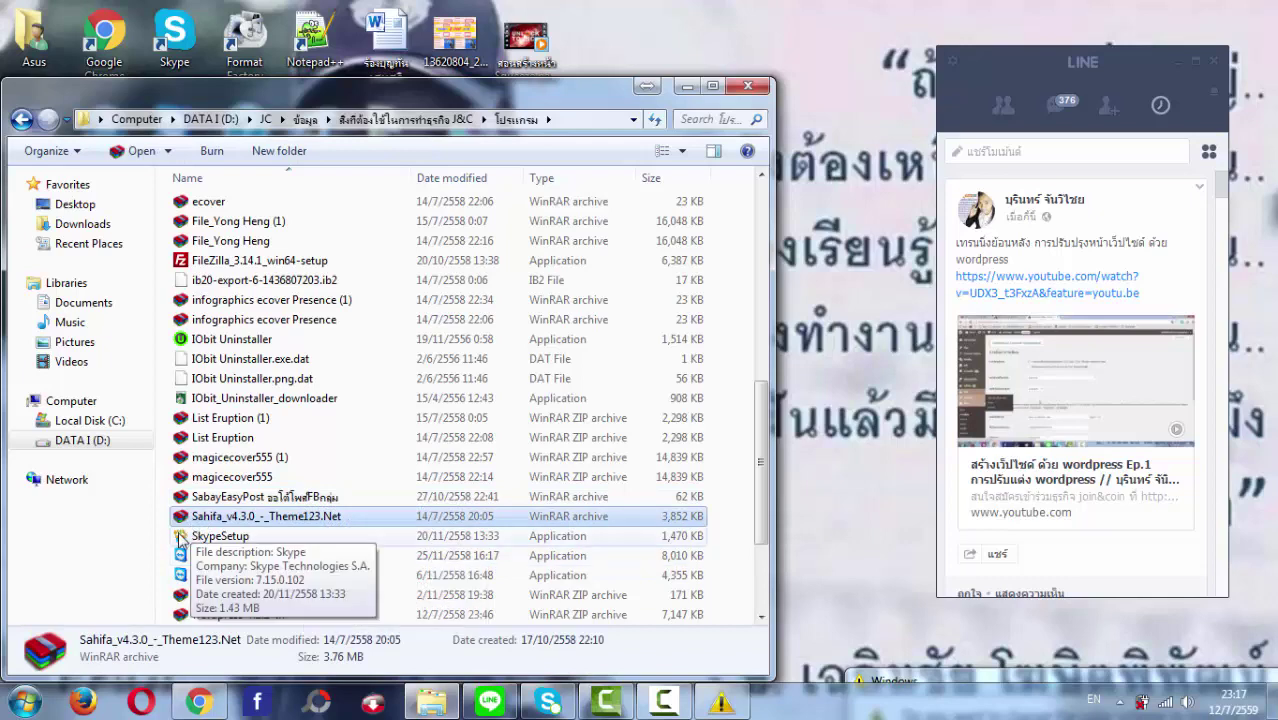
scroll(225, 490, "down", 1)
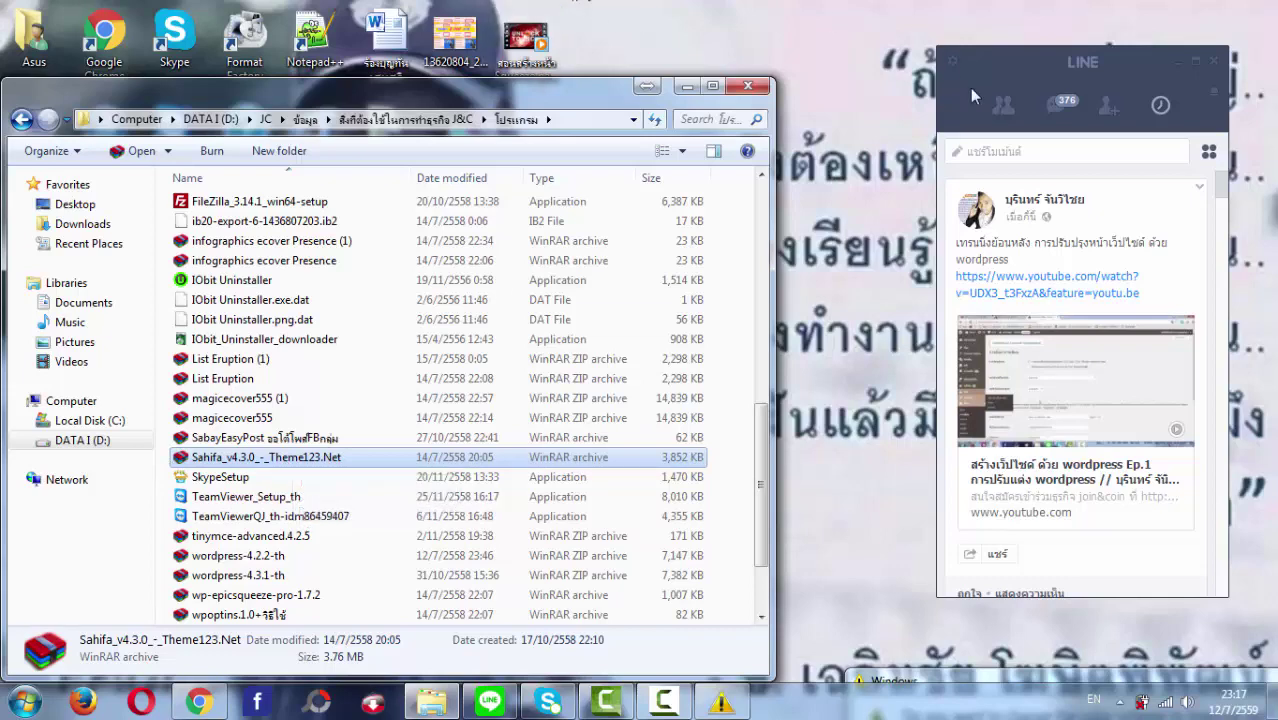
- Close the LINE window and maximize the file explorer window
left_click(1172, 72)
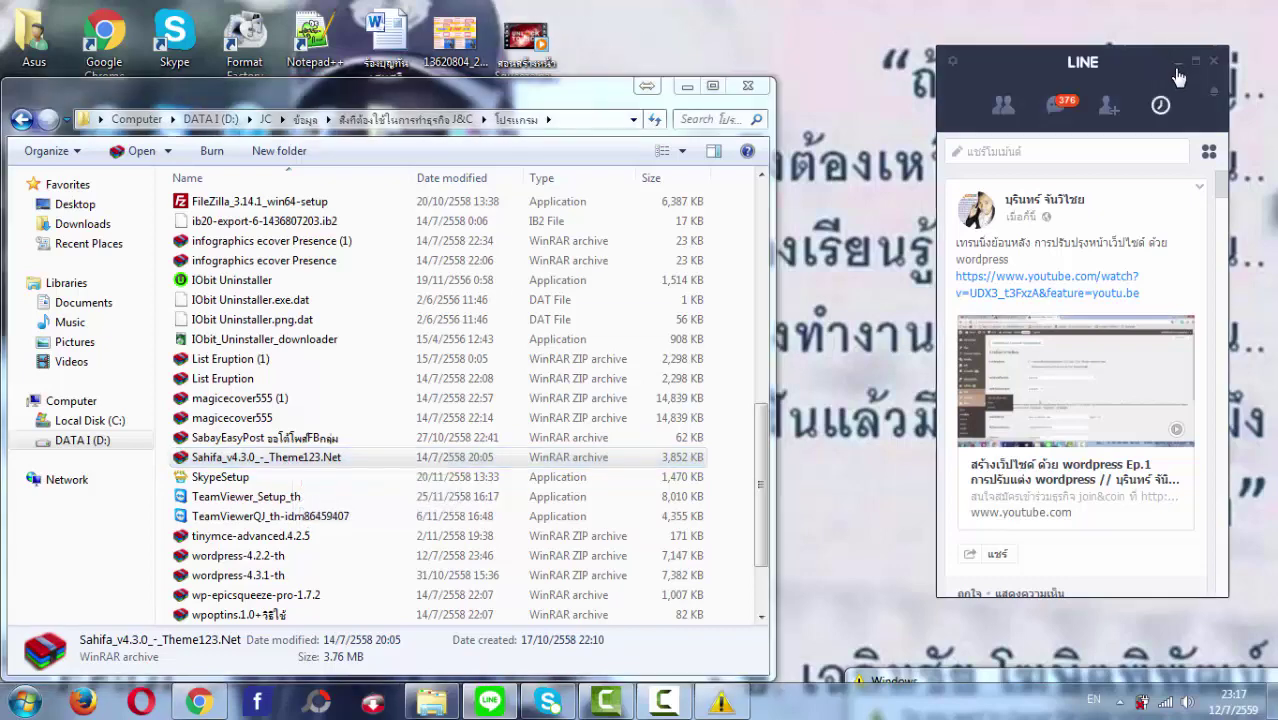
left_click(1213, 61)
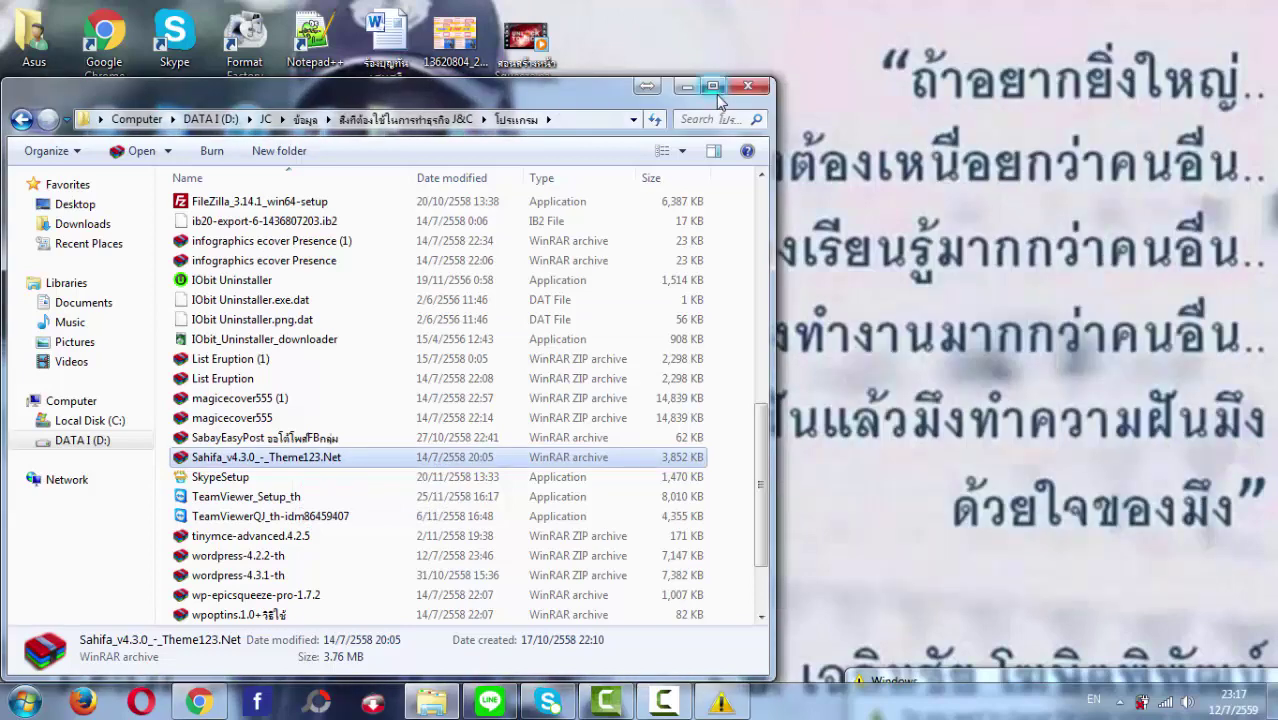
left_click(712, 85)
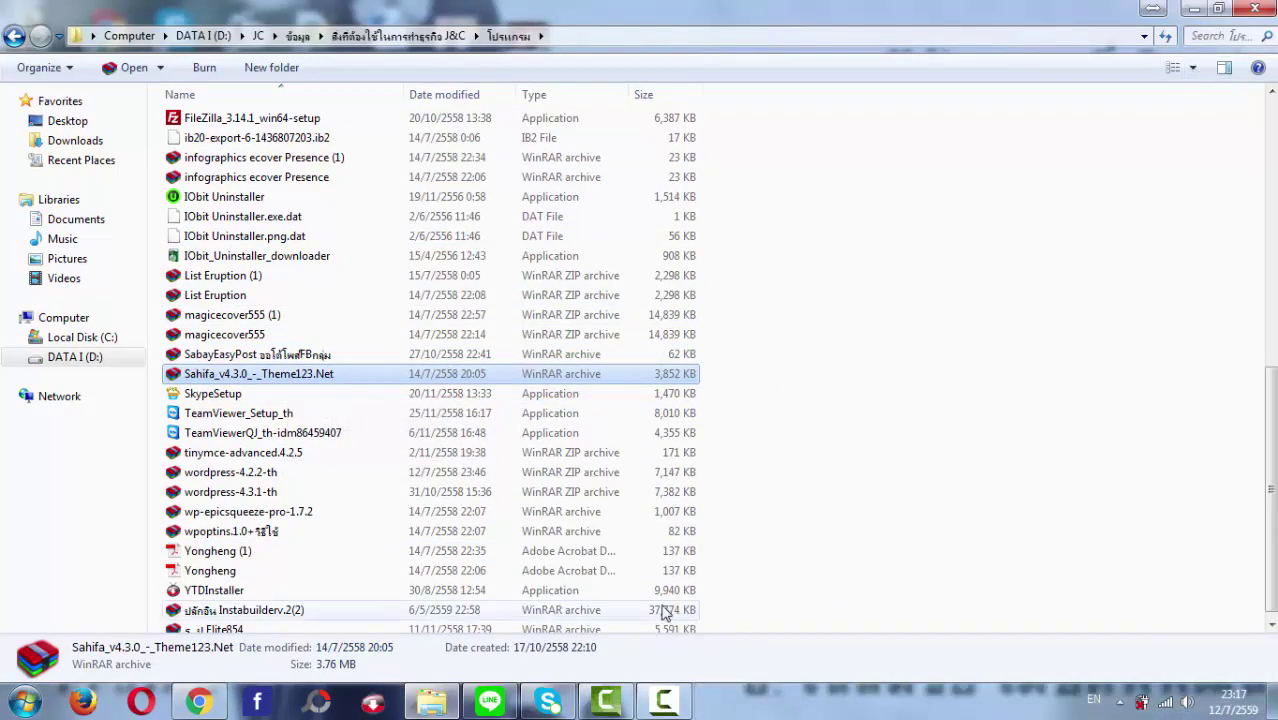
- Switch back to Chrome, open the page for adding a new theme and browse the featured themes offered for installation
left_click(200, 703)
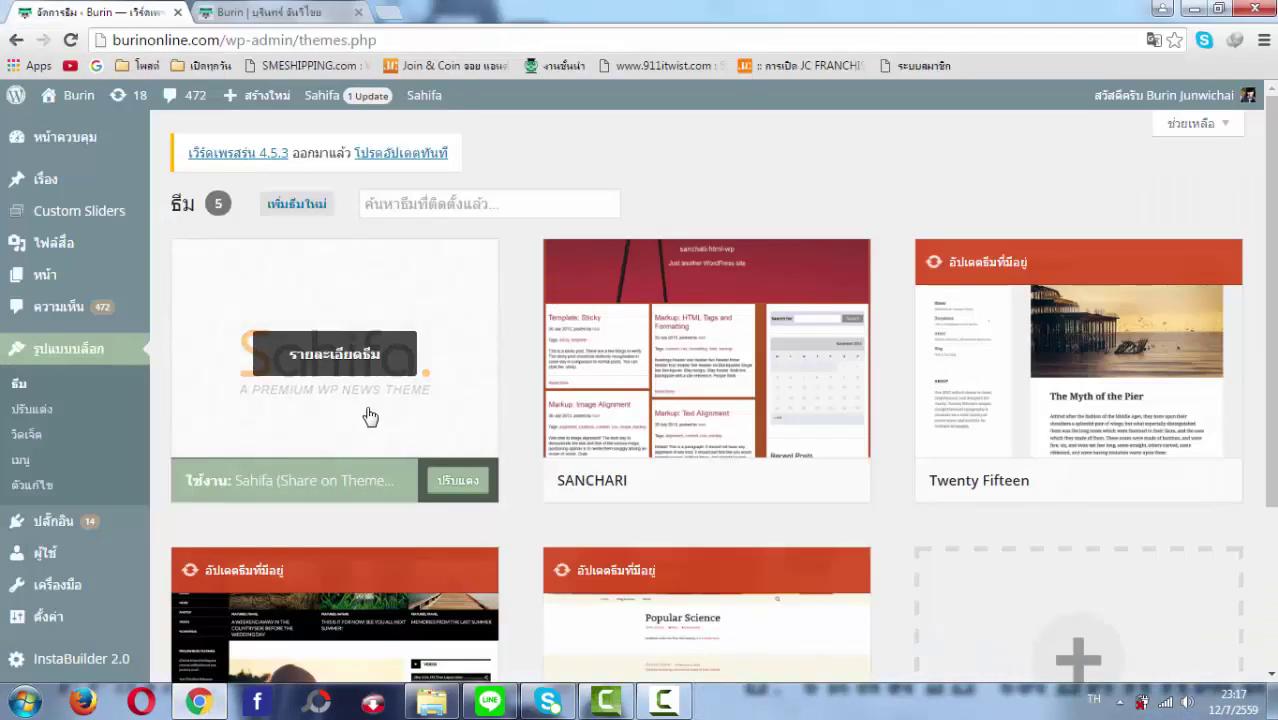
left_click(310, 208)
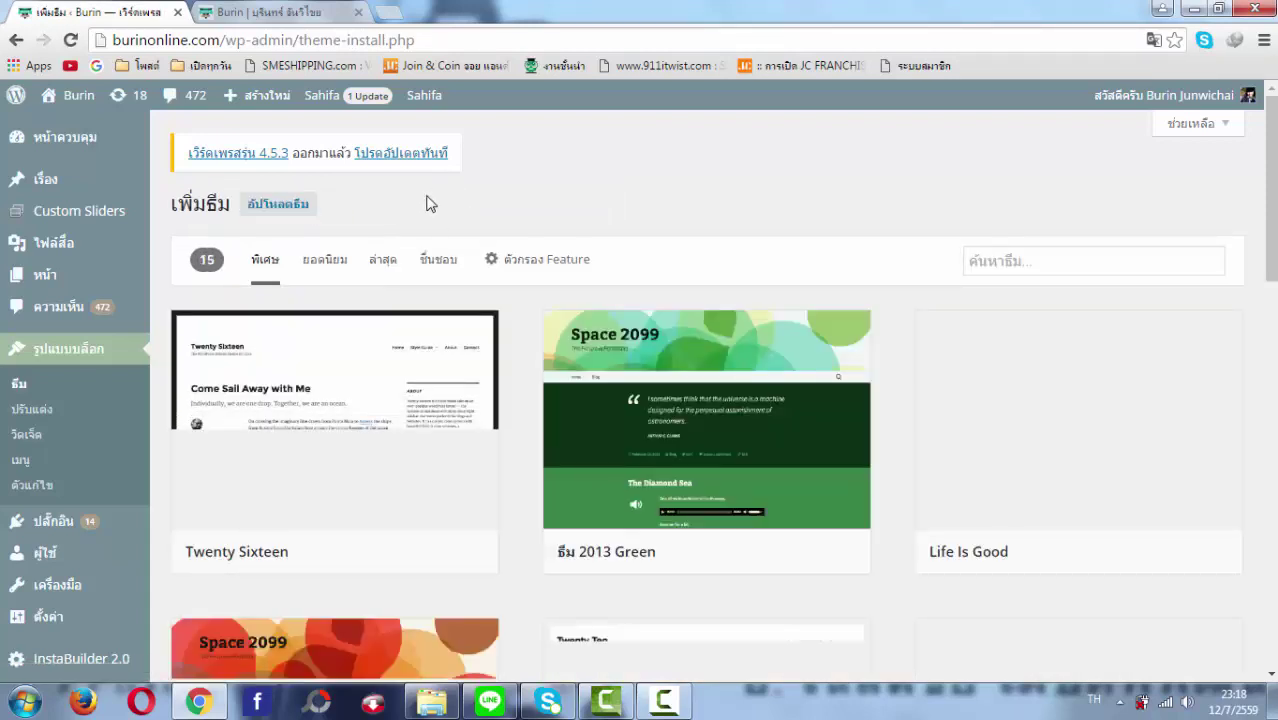
scroll(376, 230, "down", 1)
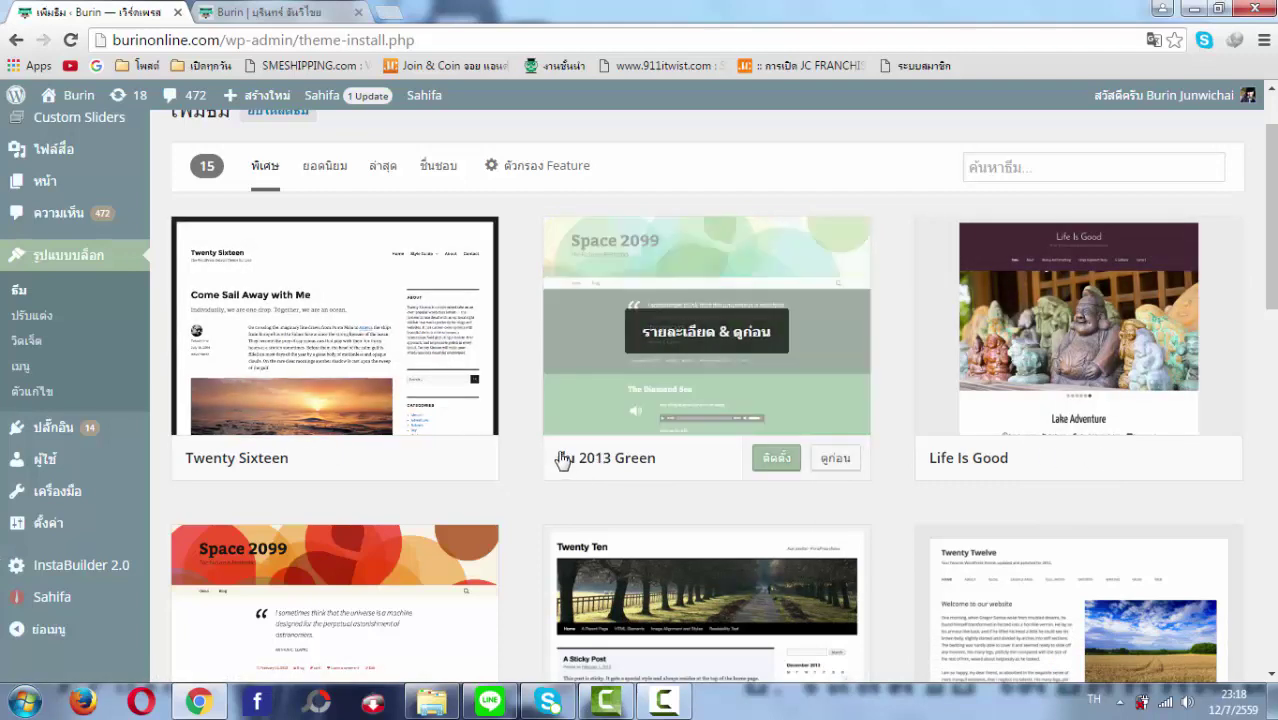
scroll(600, 420, "down", 1)
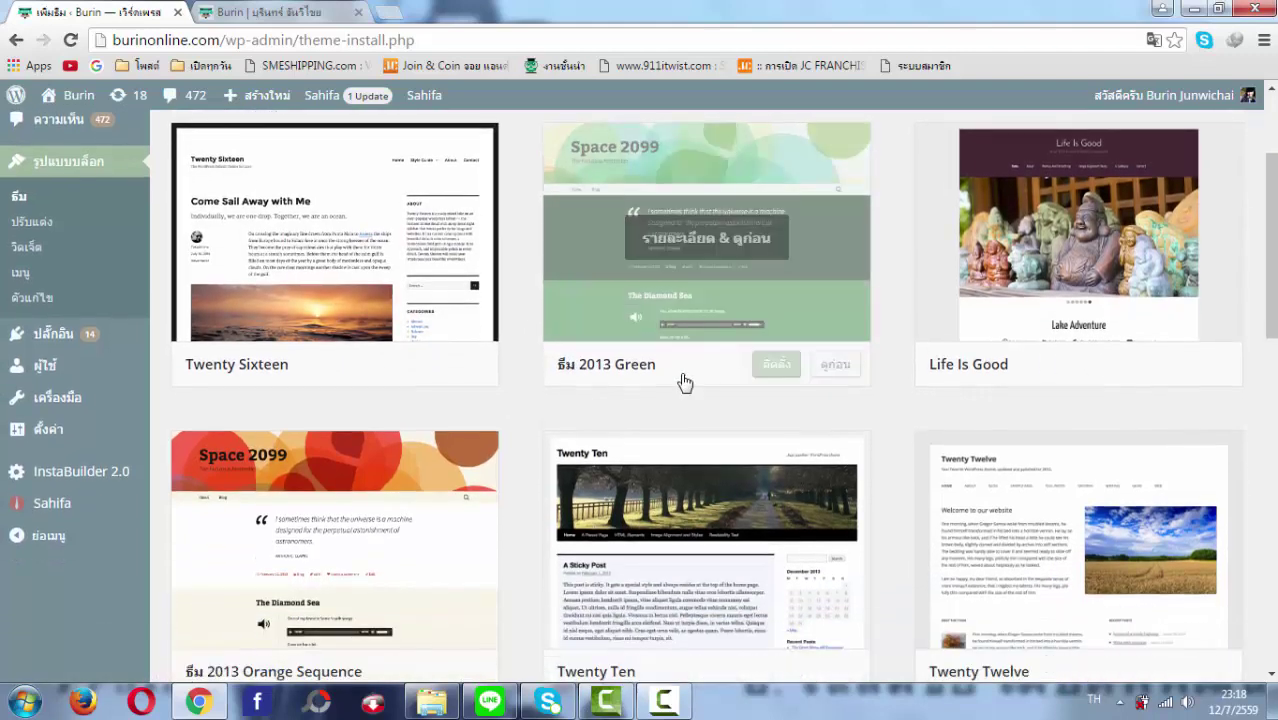
left_click(765, 365)
scroll(588, 322, "down", 1)
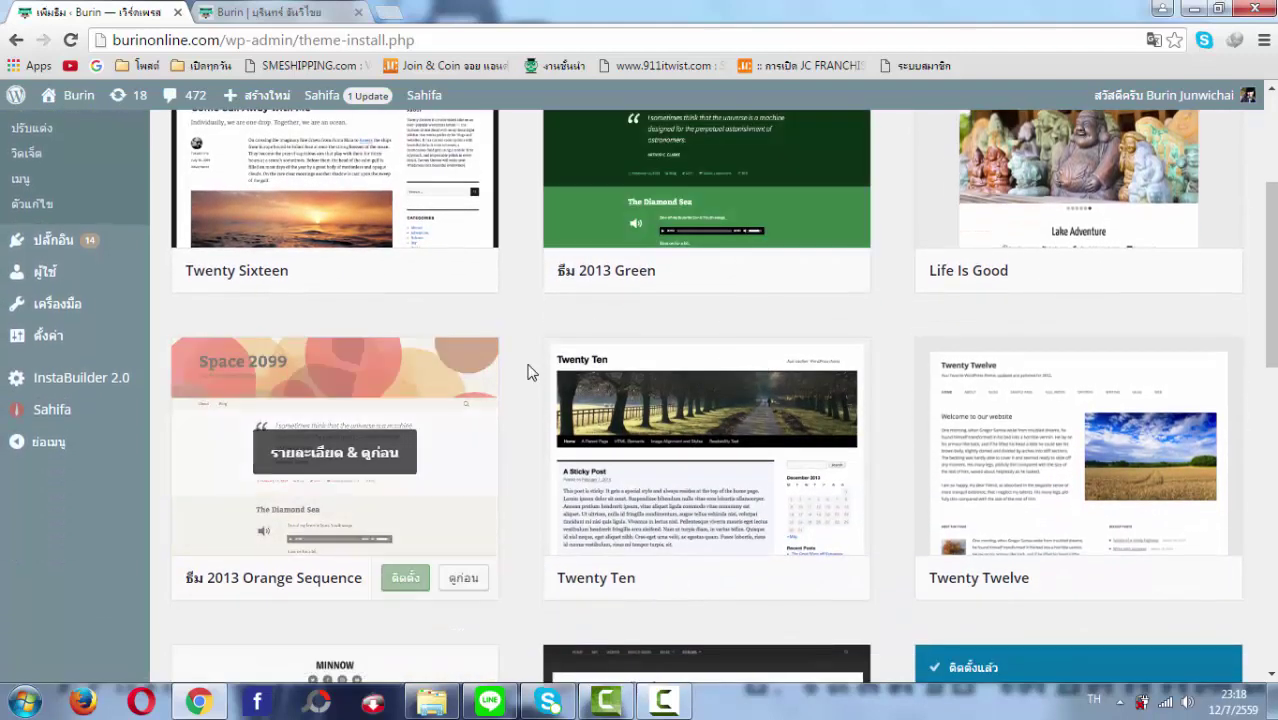
scroll(528, 370, "down", 1)
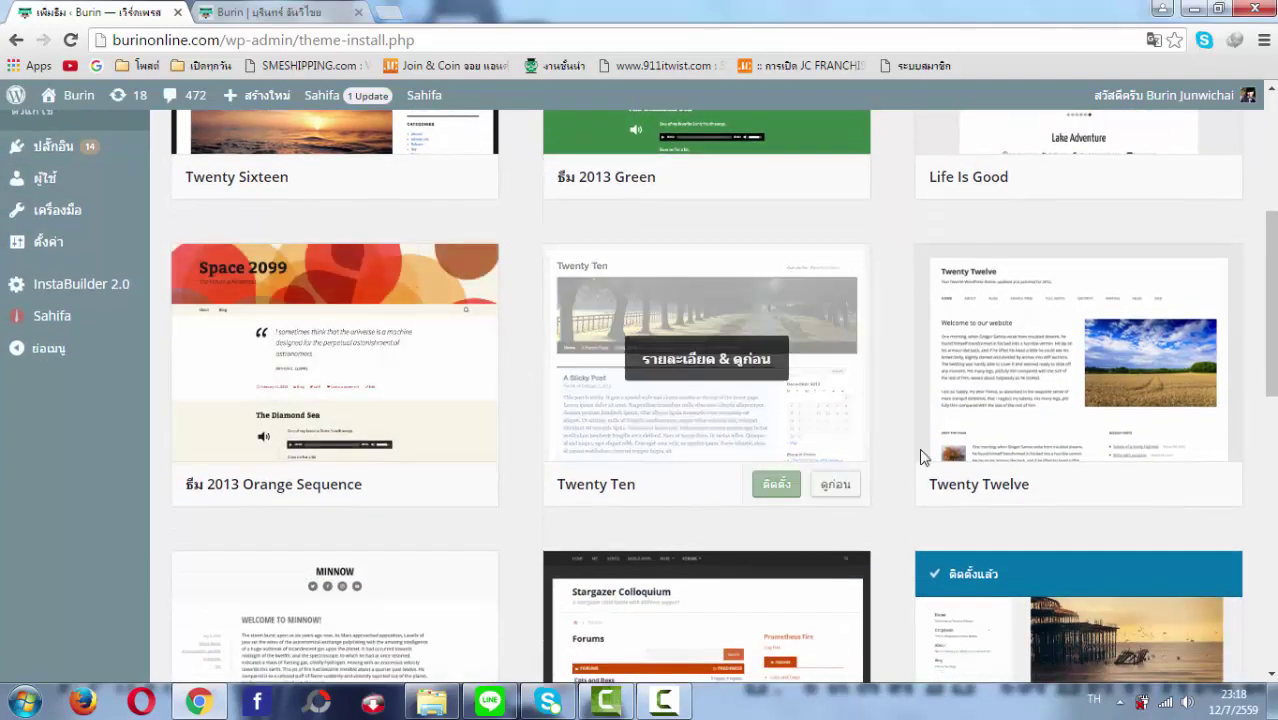
scroll(573, 419, "down", 3)
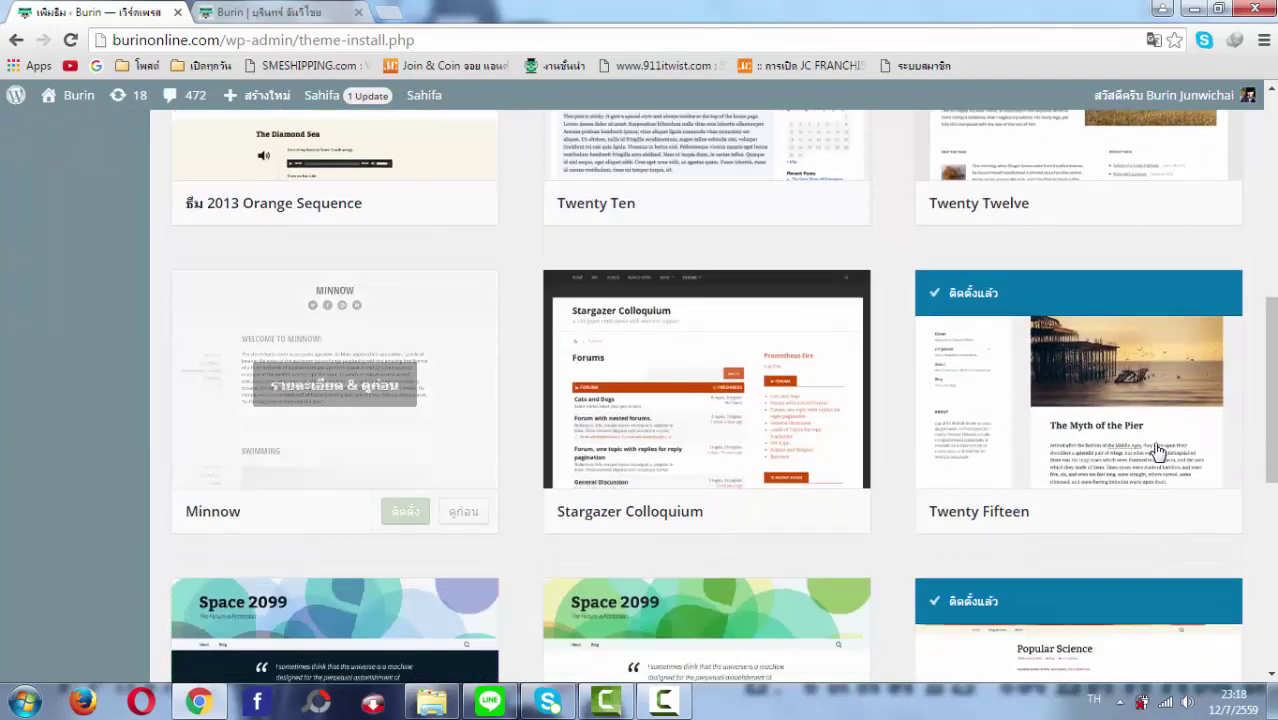
- Open the theme upload form on the add-themes page and highlight the .zip file format in its instruction
scroll(563, 418, "up", 3)
scroll(560, 415, "up", 4)
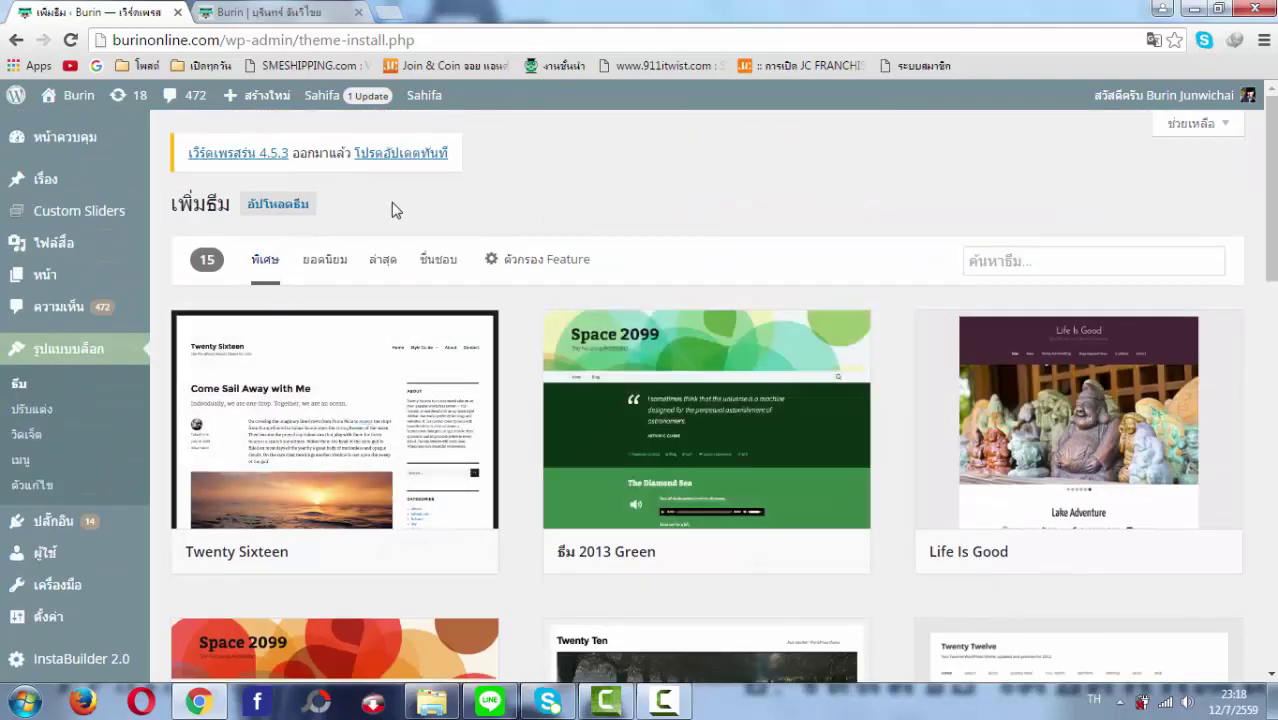
left_click(284, 207)
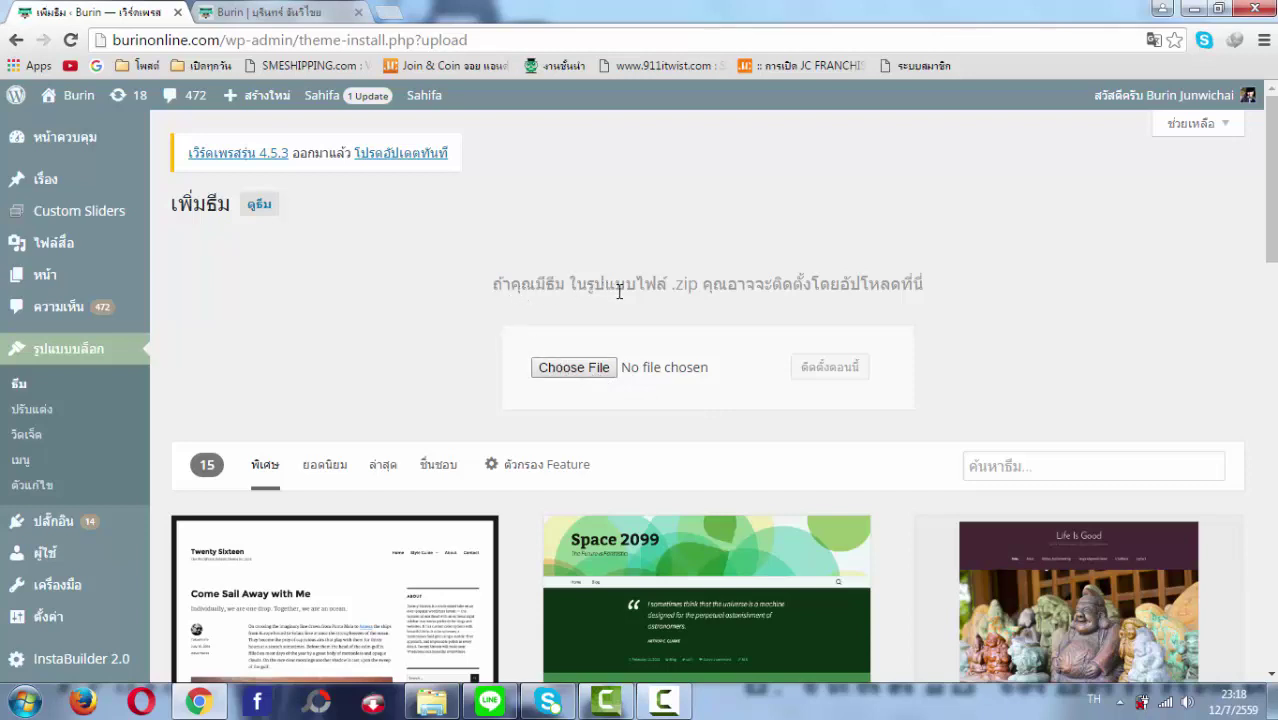
left_click_drag(614, 285, 703, 286)
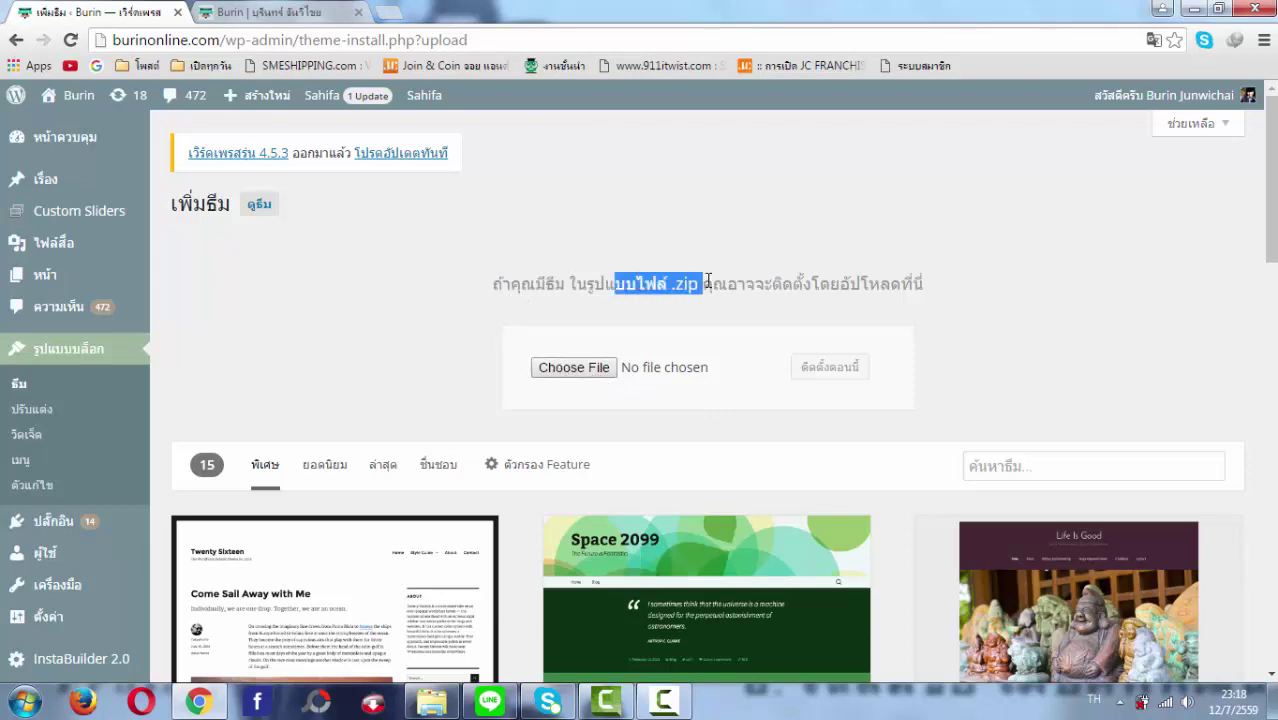
- Start choosing a theme file and browse on drive D: through JC, ข้อมูล and สิ่งที่ต้องใช้ในการทำธุรกิจ J&C to the โปรแกรม folder
left_click(580, 373)
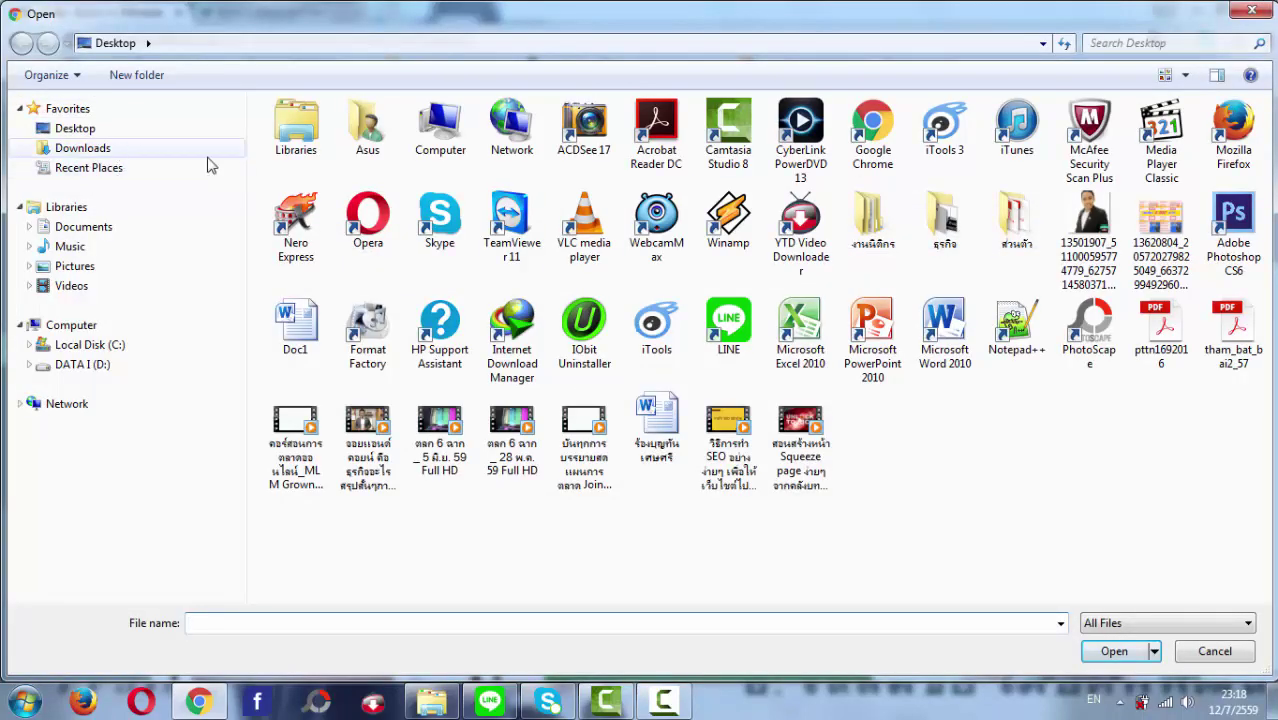
double_click(454, 146)
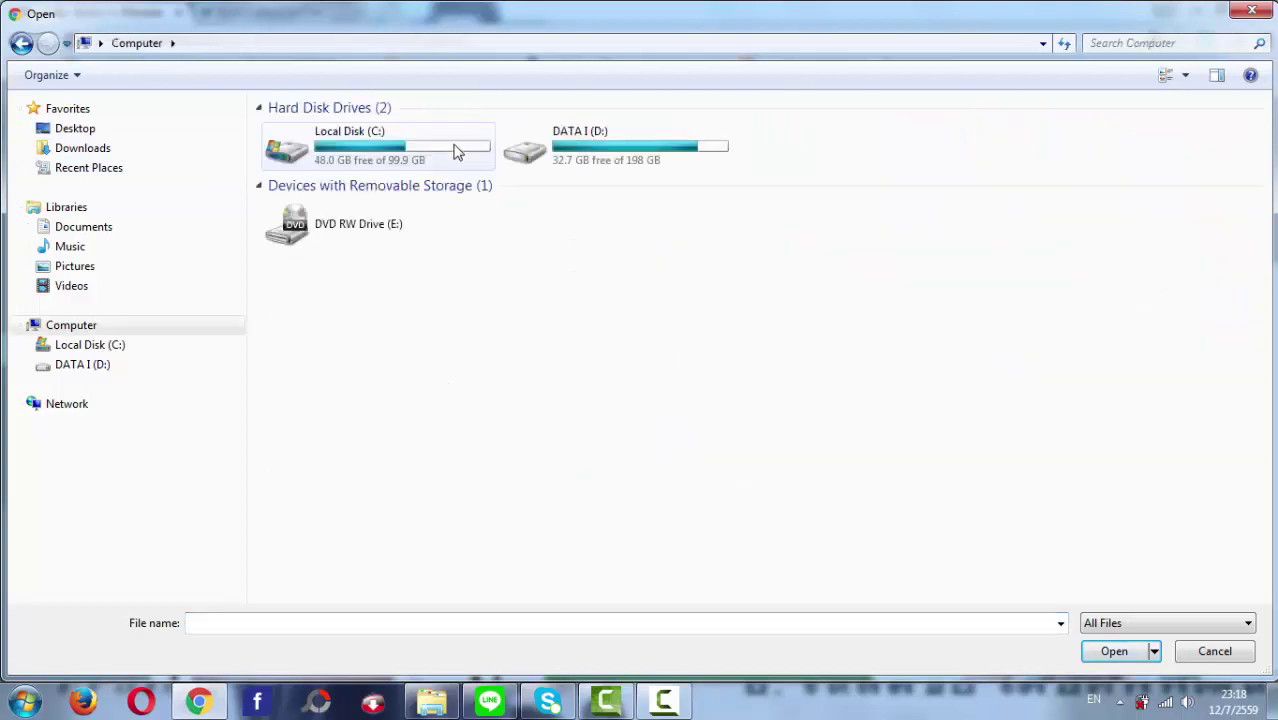
double_click(553, 130)
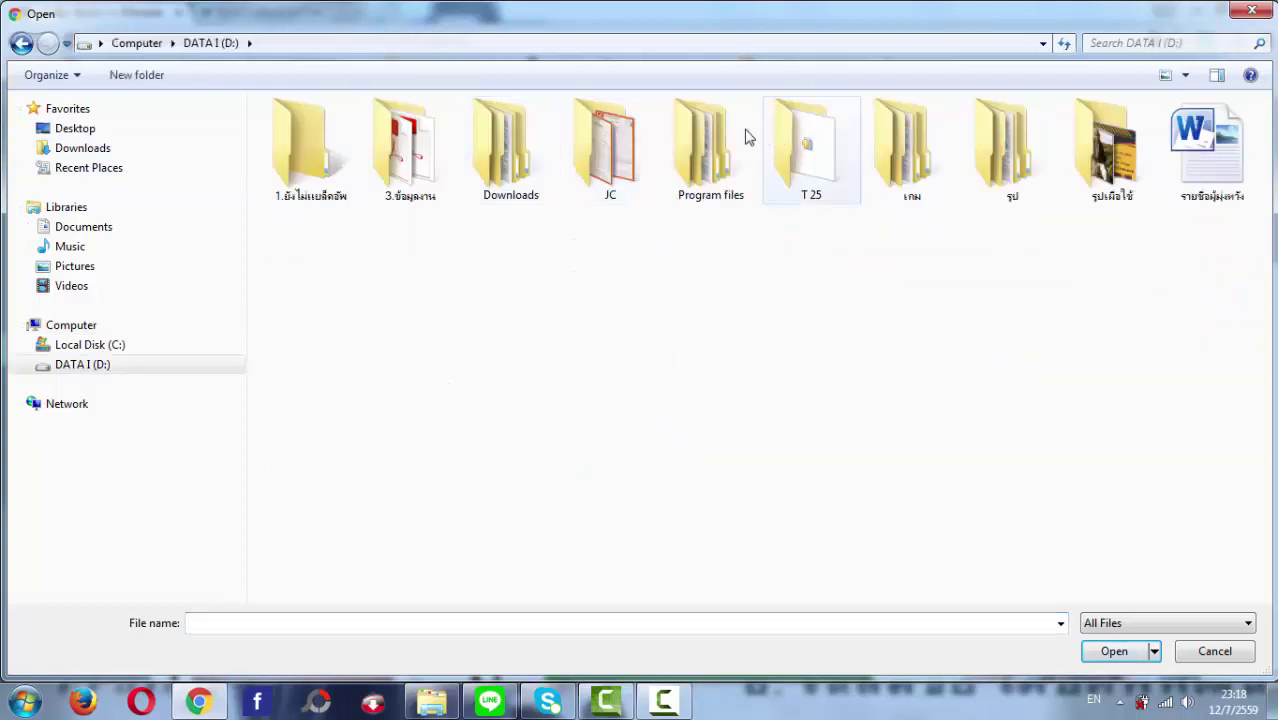
double_click(615, 145)
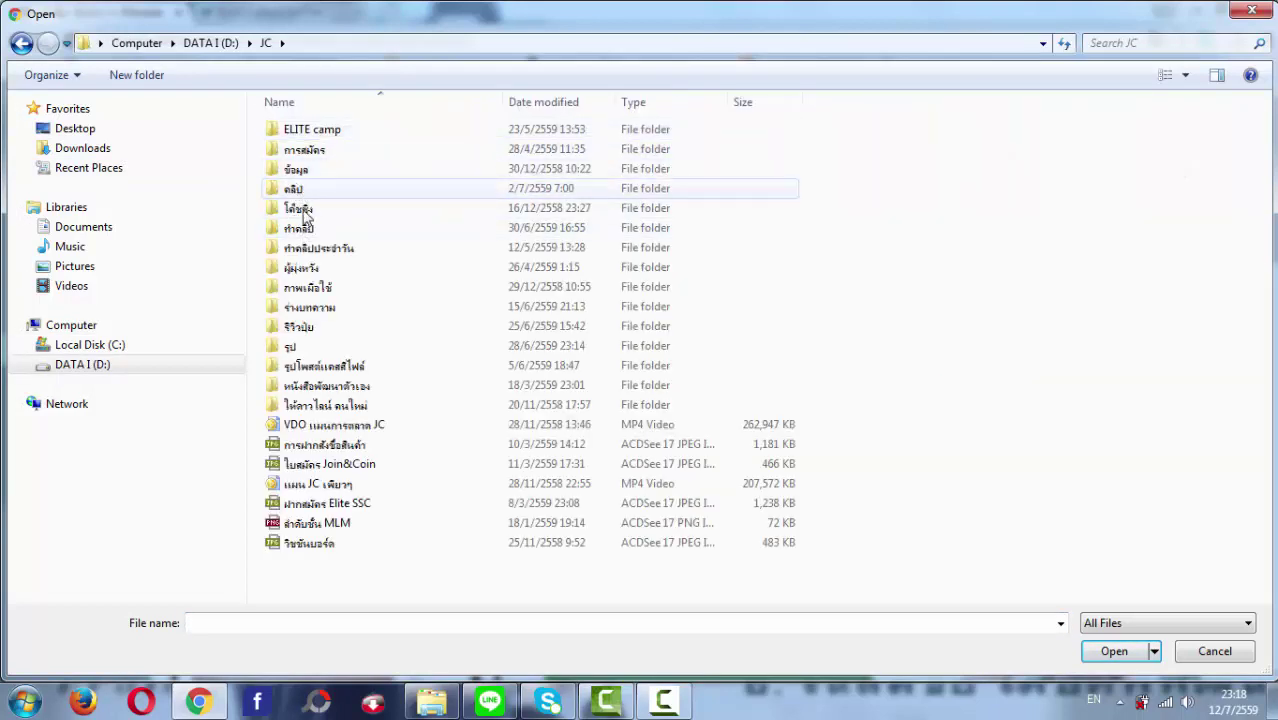
double_click(310, 169)
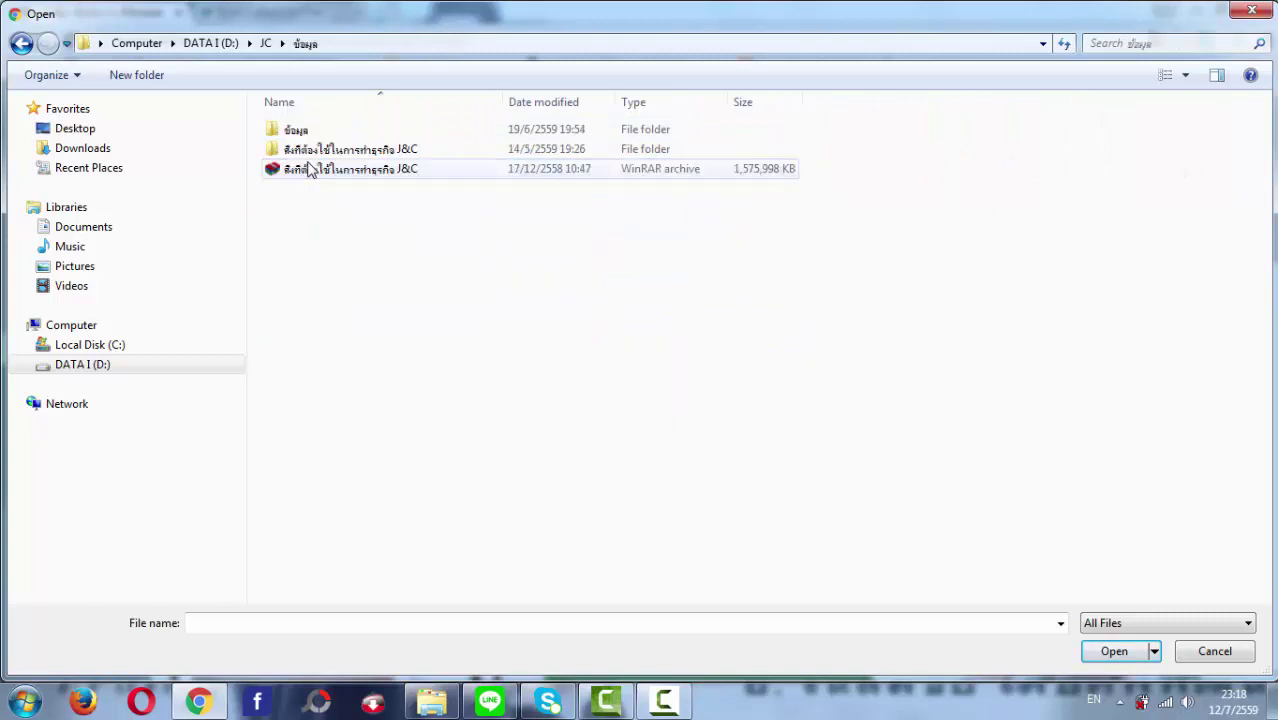
double_click(315, 150)
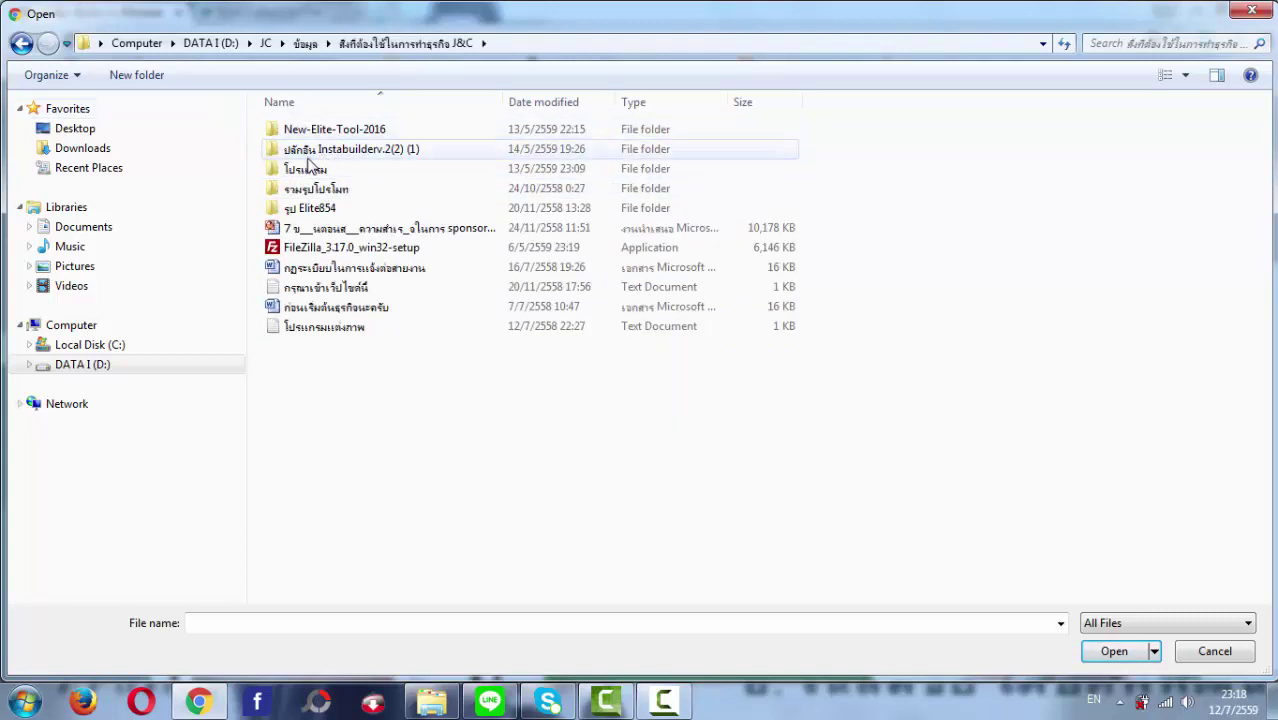
double_click(310, 168)
- Choose the Sahifa_v4.3.0_-_Theme123.Net archive as the theme file for upload
scroll(308, 480, "down", 2)
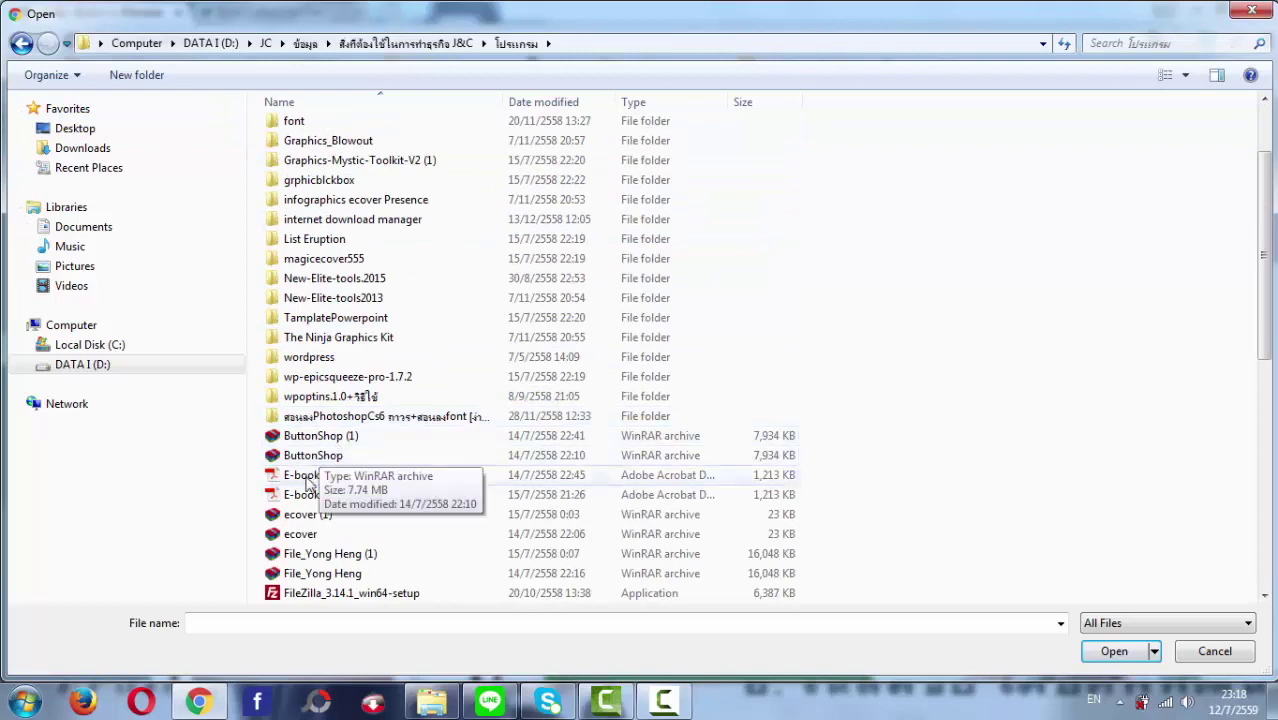
scroll(322, 500, "down", 1)
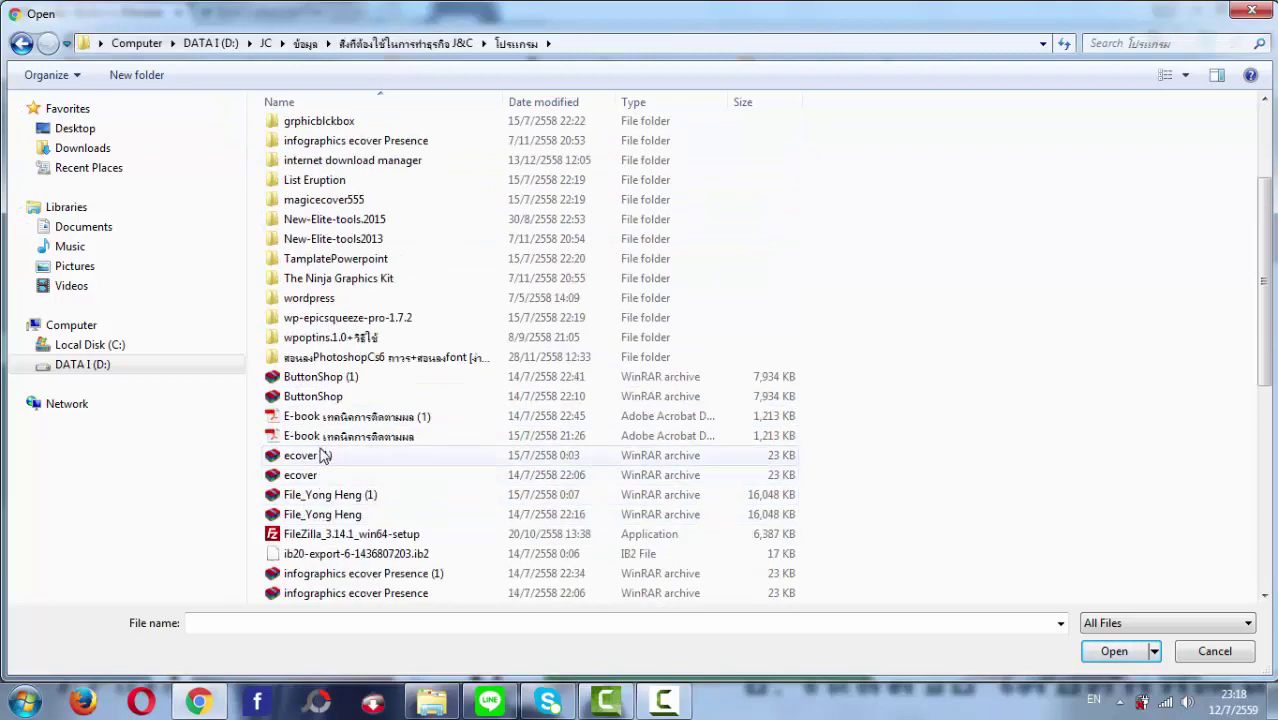
scroll(334, 440, "down", 1)
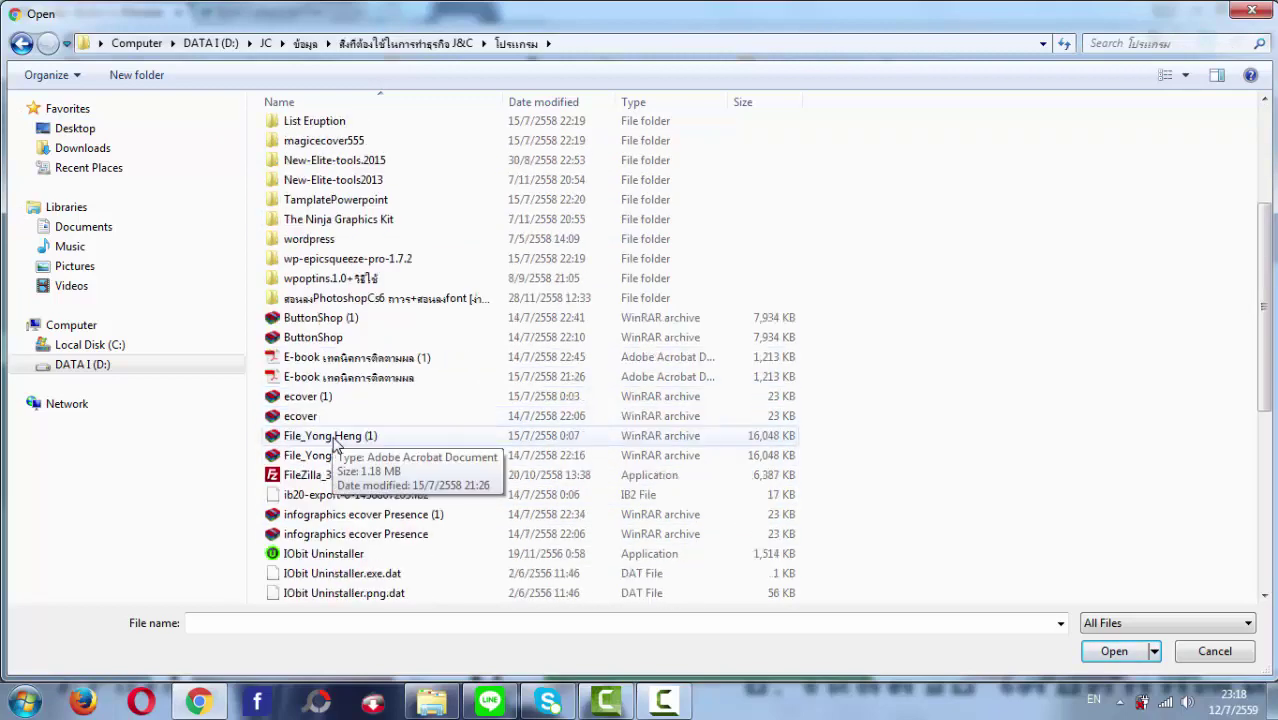
scroll(330, 500, "down", 3)
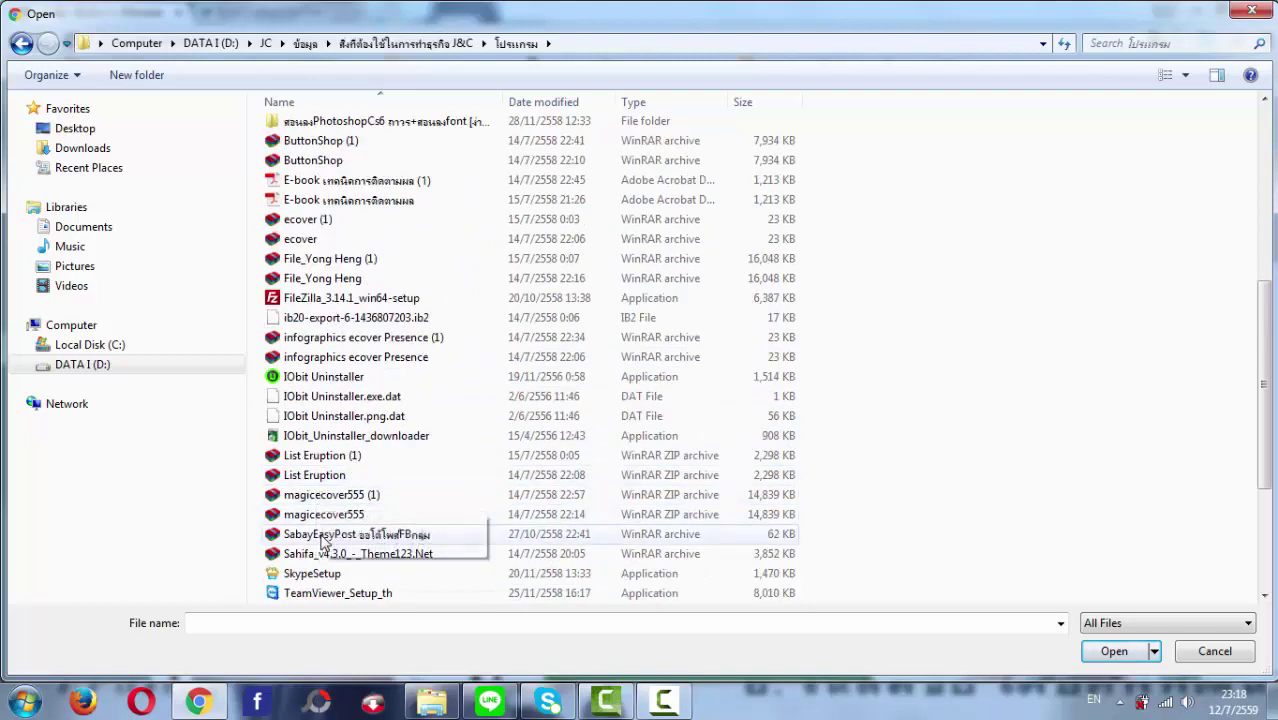
double_click(322, 553)
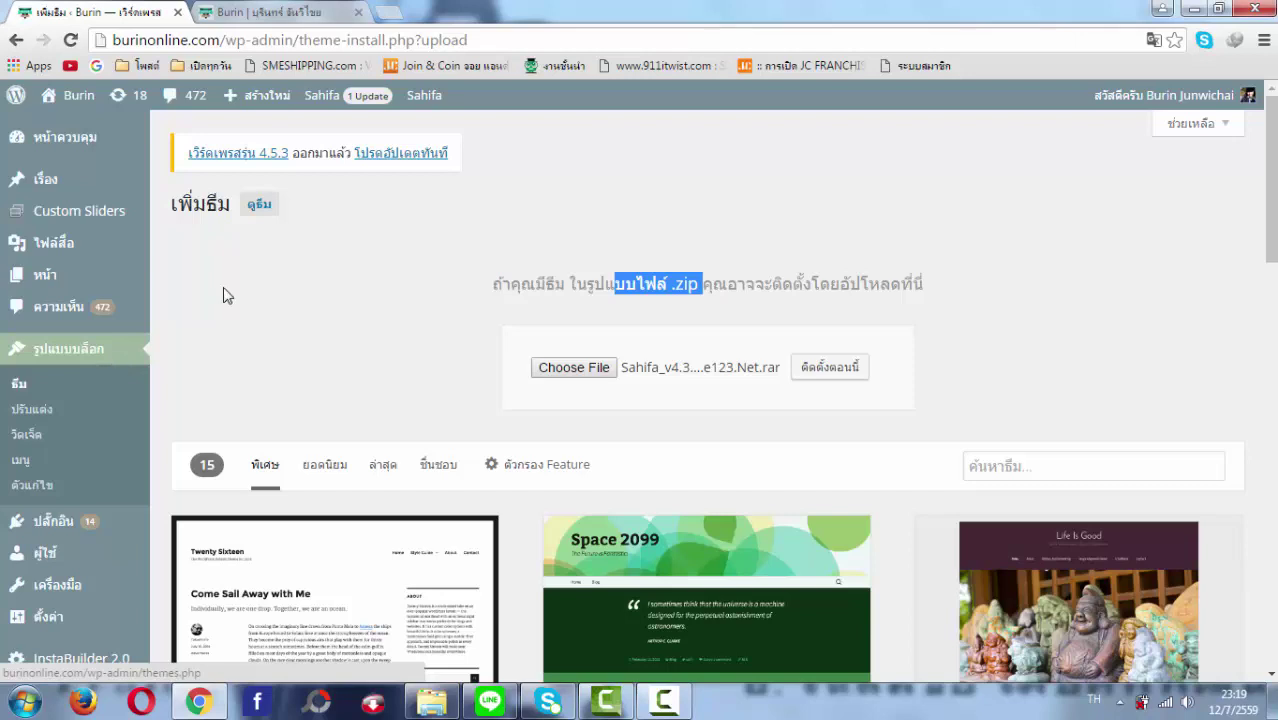
- Clear the text highlight, check the Sahifa submenu entries and return to the list of installed themes
left_click(206, 350)
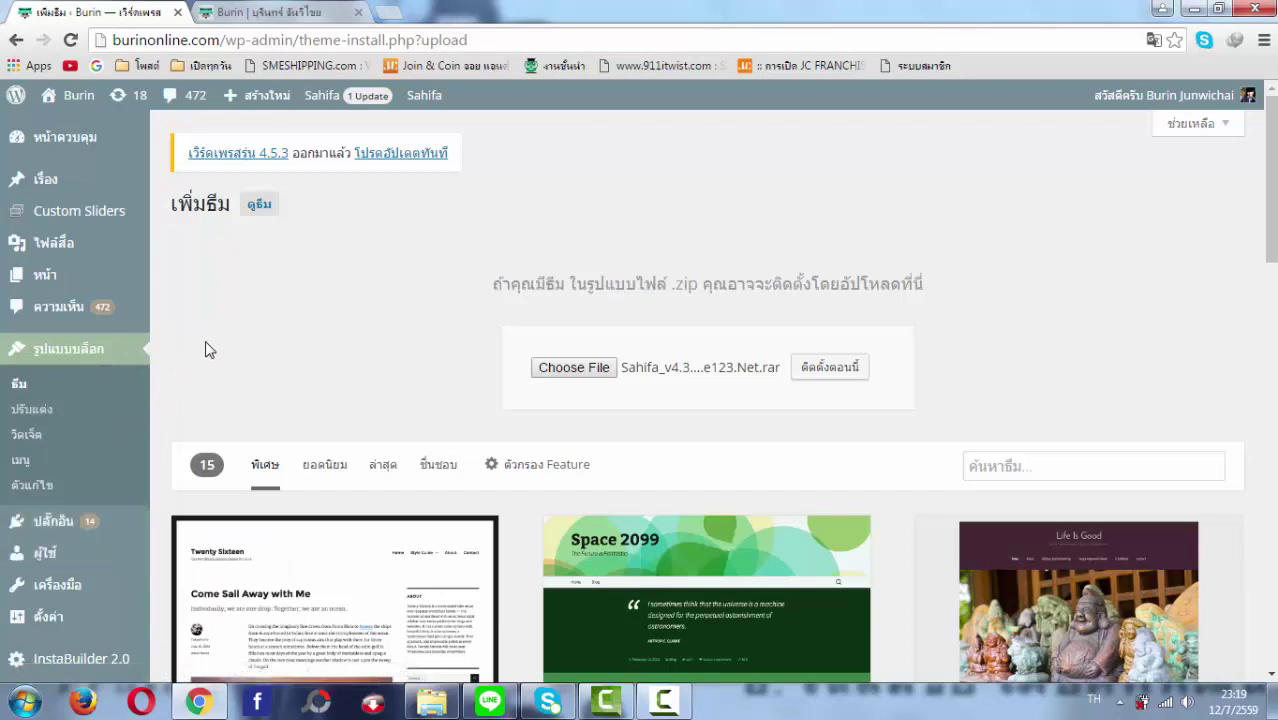
scroll(205, 340, "down", 1)
mouse_move(58, 606)
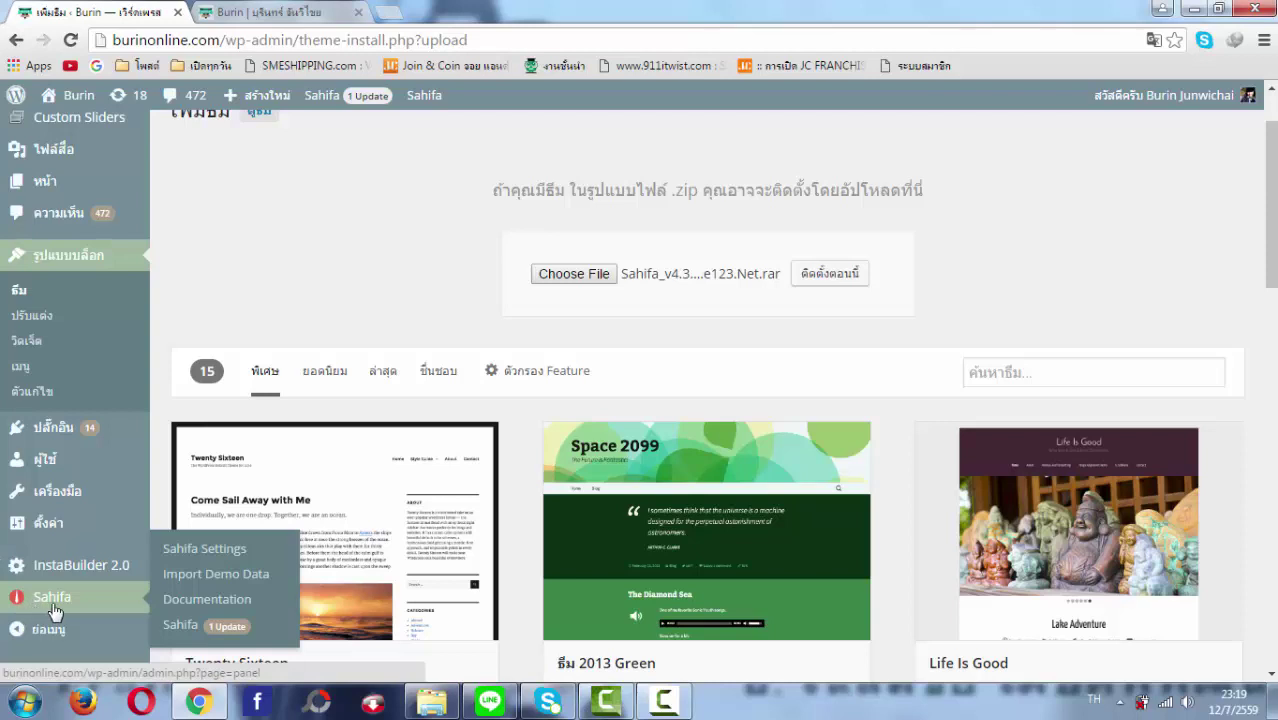
left_click(43, 291)
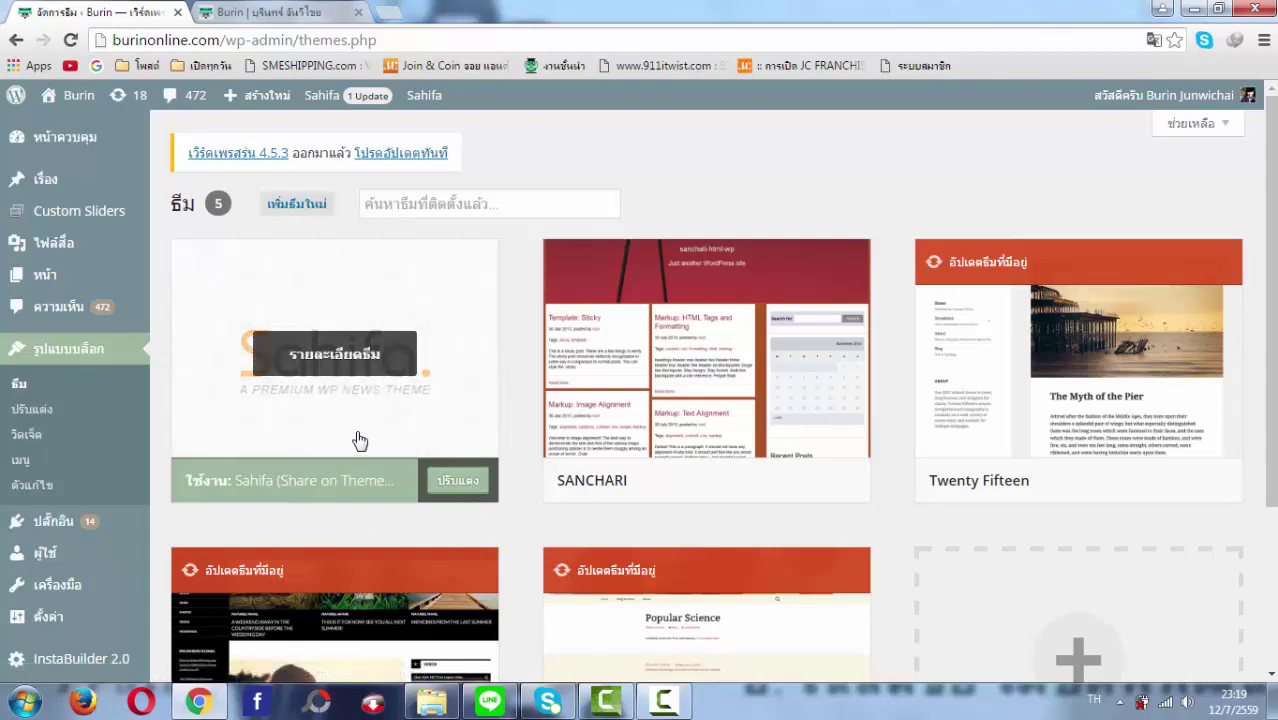
- Open the Sahifa theme's settings panel and look over its page and list of setting sections
scroll(115, 577, "down", 2)
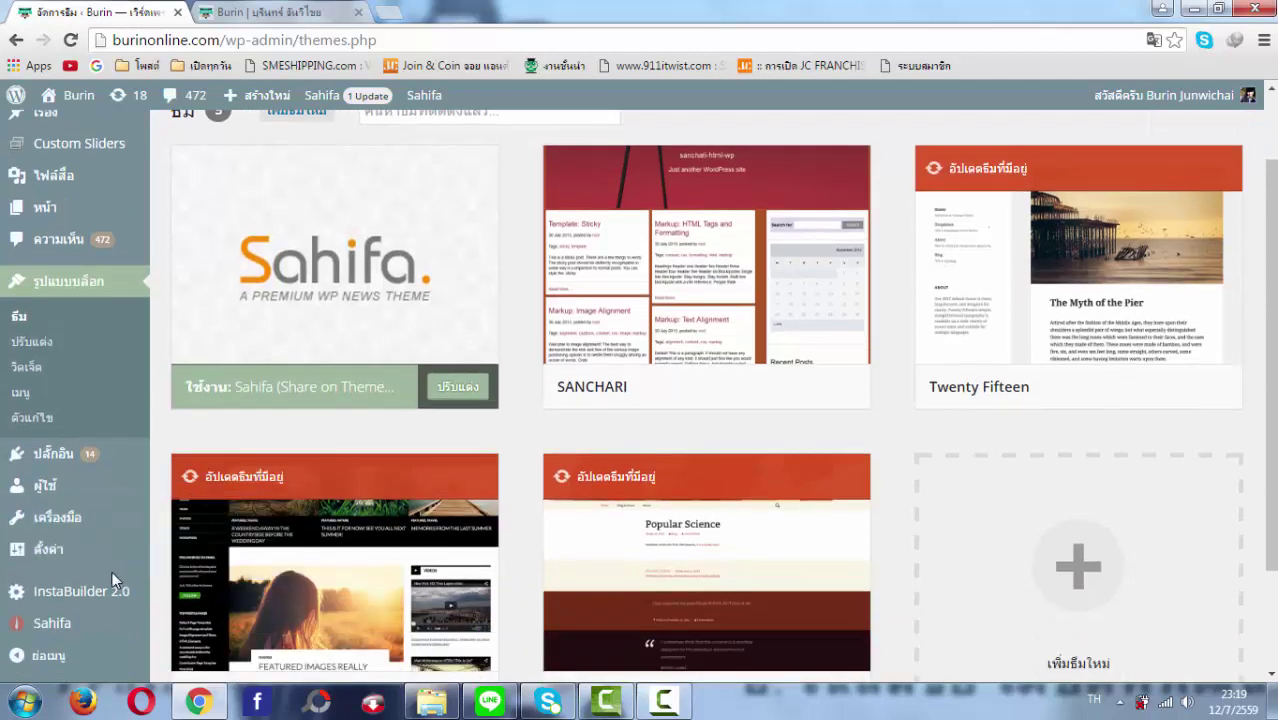
mouse_move(131, 563)
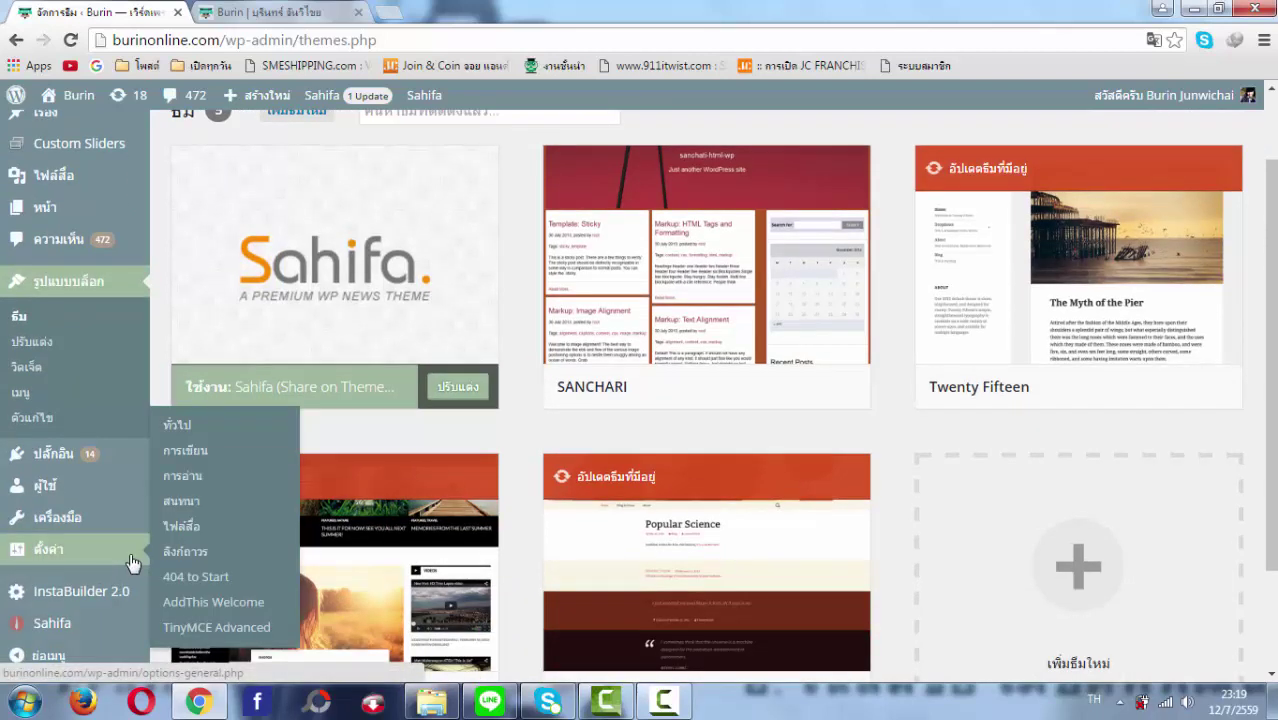
left_click(78, 624)
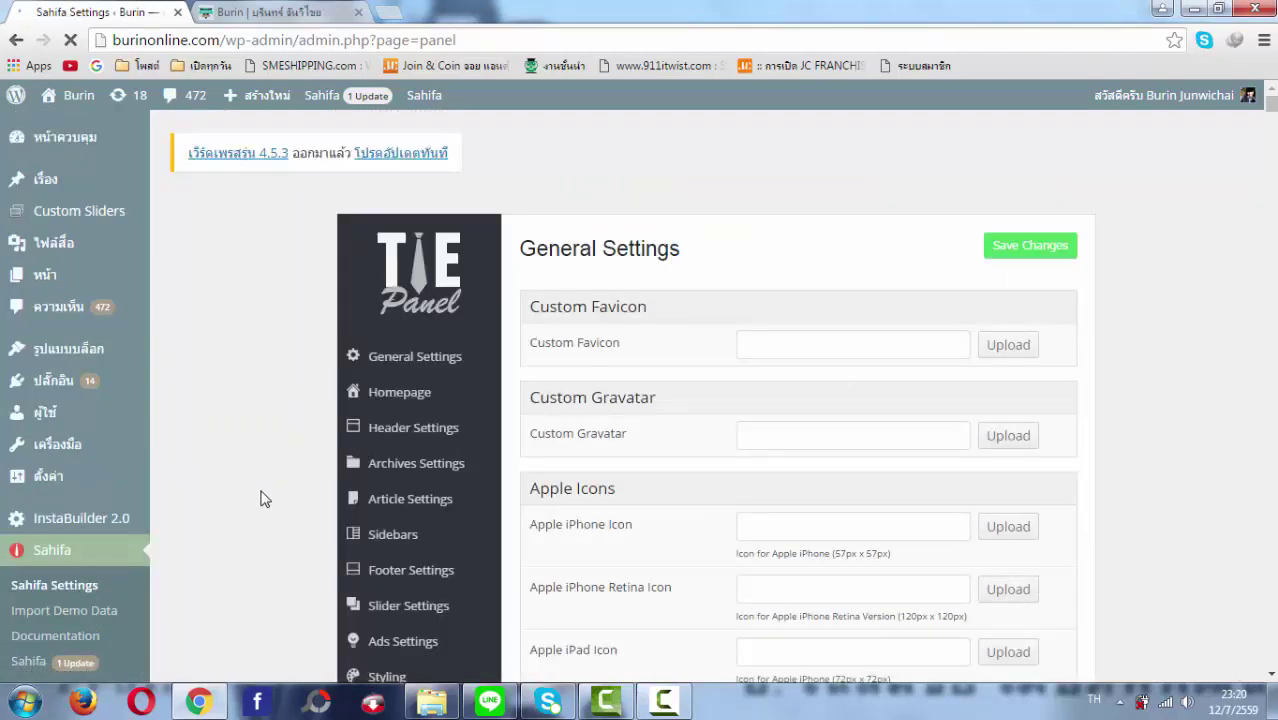
scroll(265, 500, "down", 5)
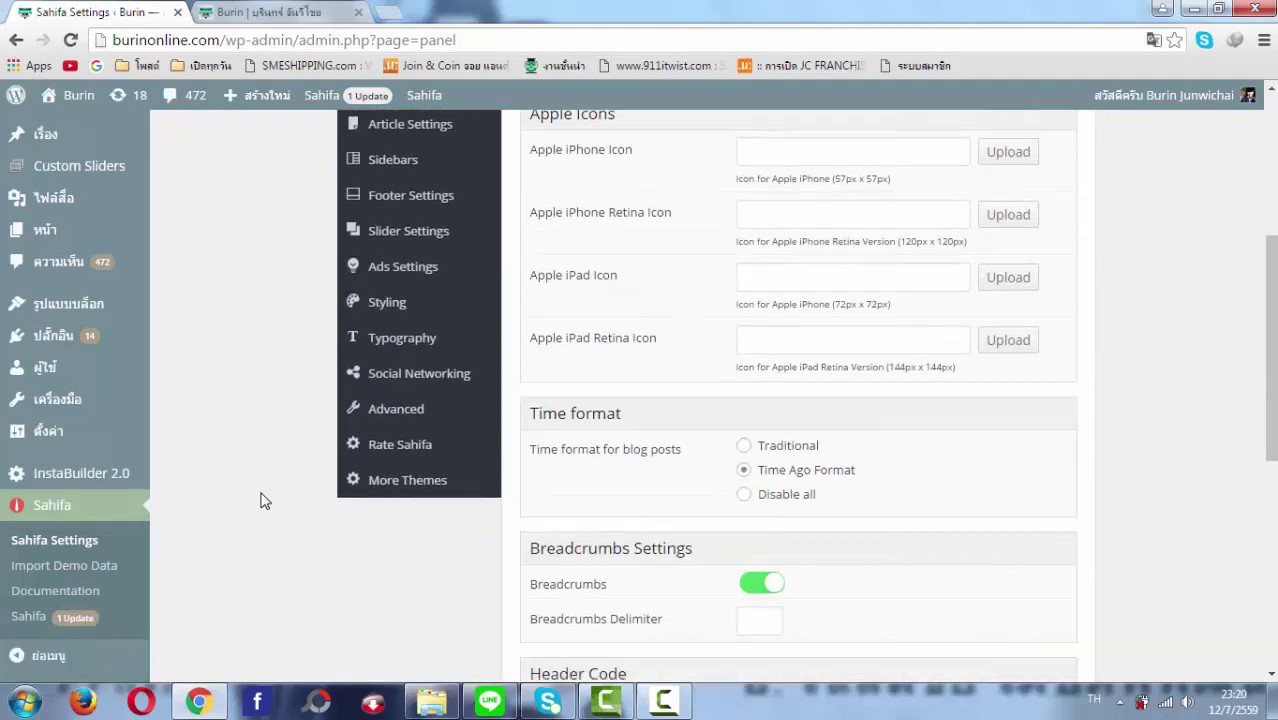
scroll(265, 500, "down", 5)
scroll(265, 500, "up", 8)
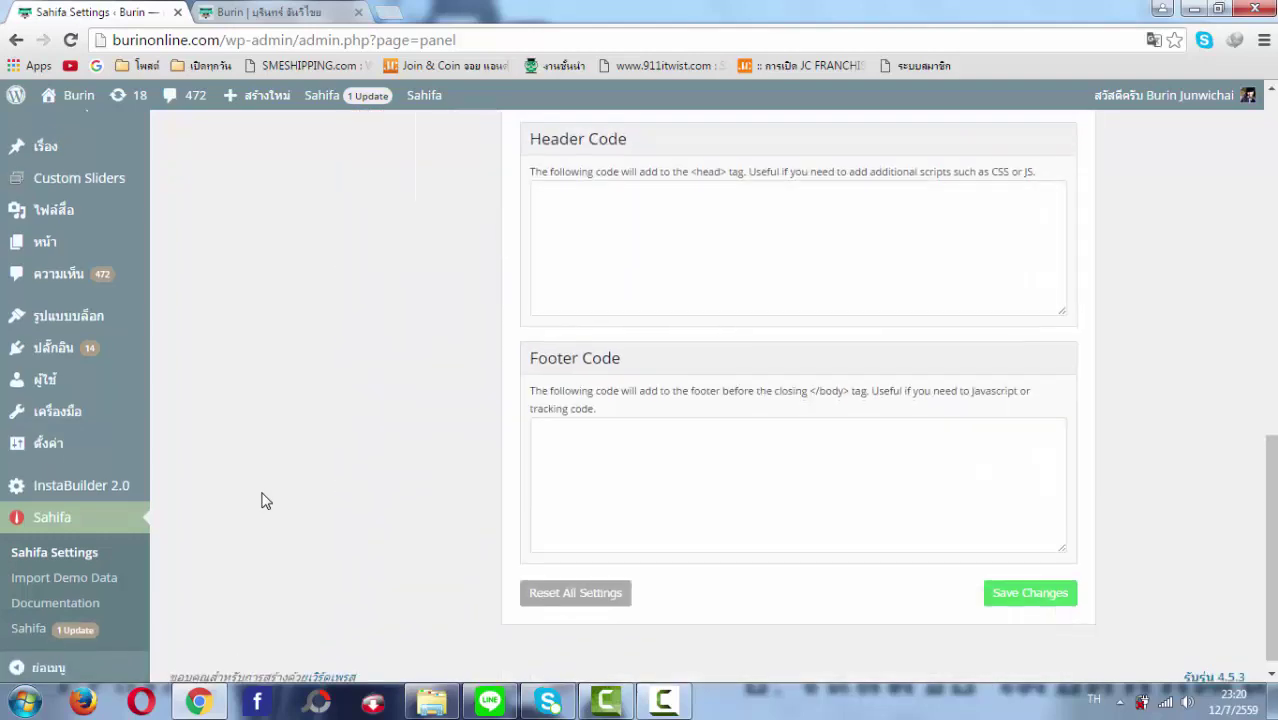
scroll(265, 500, "up", 2)
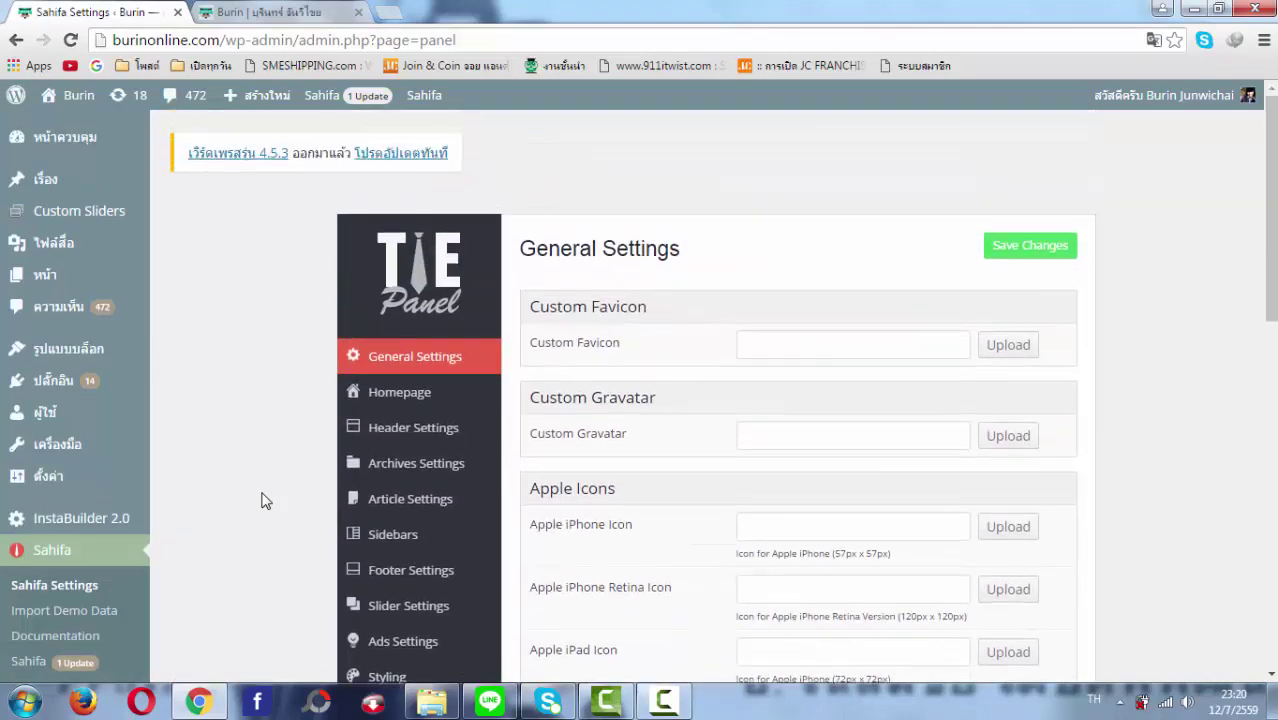
scroll(265, 500, "down", 1)
scroll(263, 500, "down", 1)
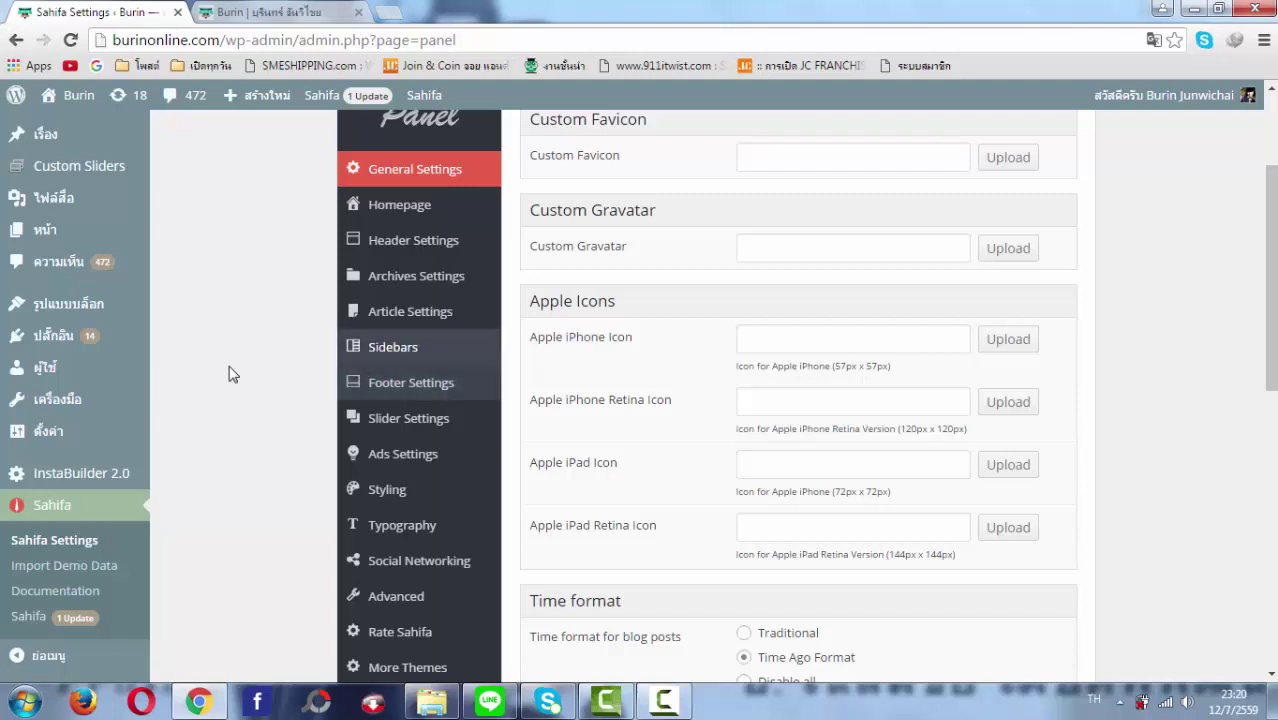
- Examine the General Settings section, from the custom favicon and Apple icons to the time format, breadcrumbs and header code
scroll(235, 369, "up", 2)
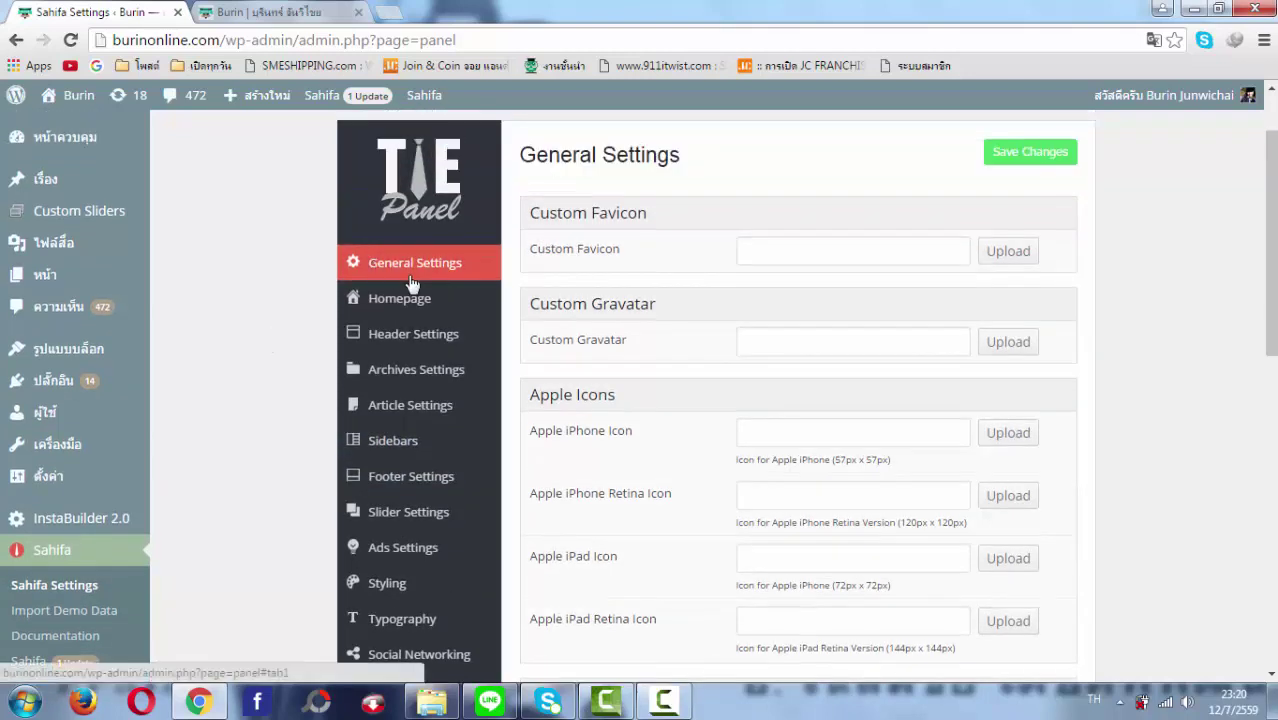
scroll(604, 276, "down", 4)
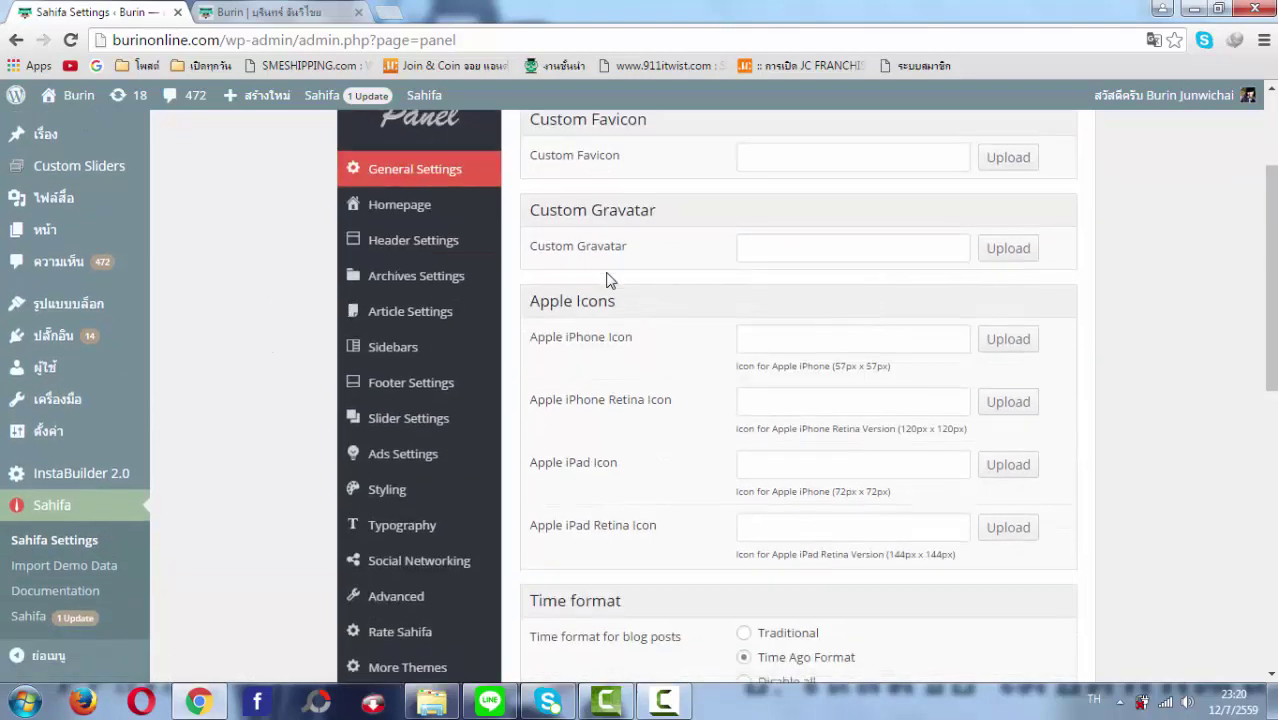
scroll(593, 345, "down", 1)
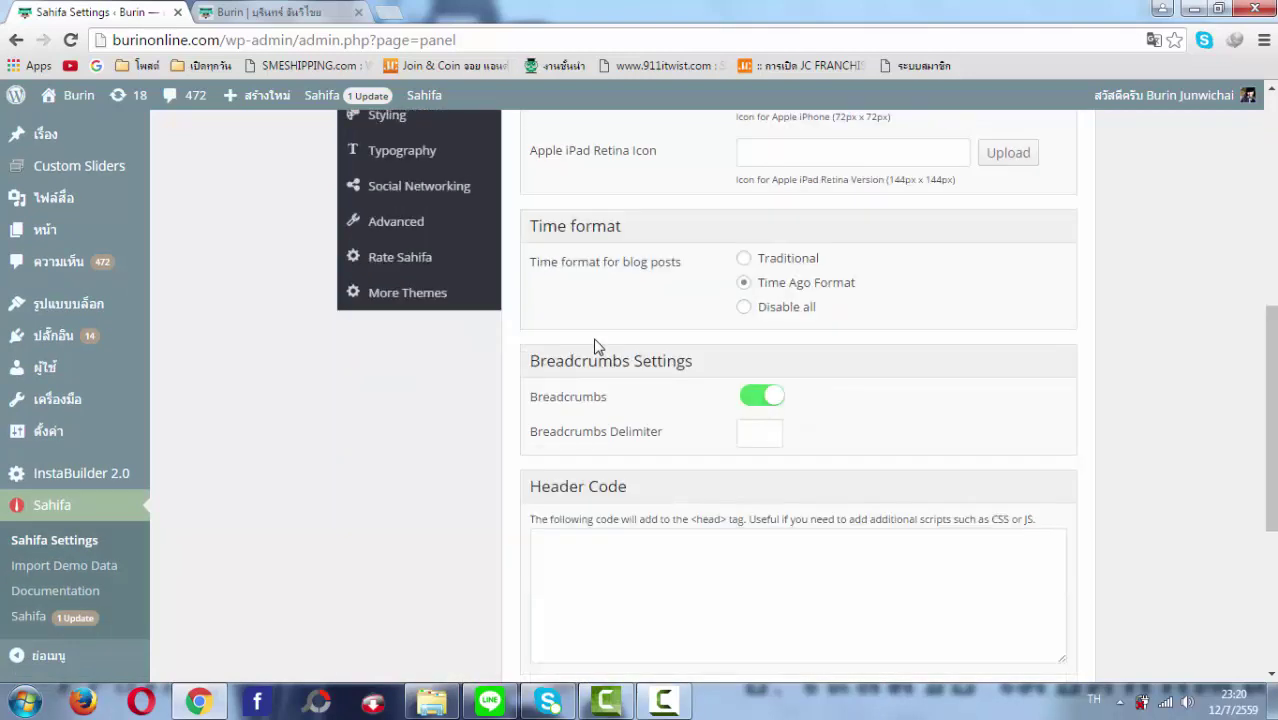
scroll(640, 424, "down", 1)
scroll(640, 424, "down", 3)
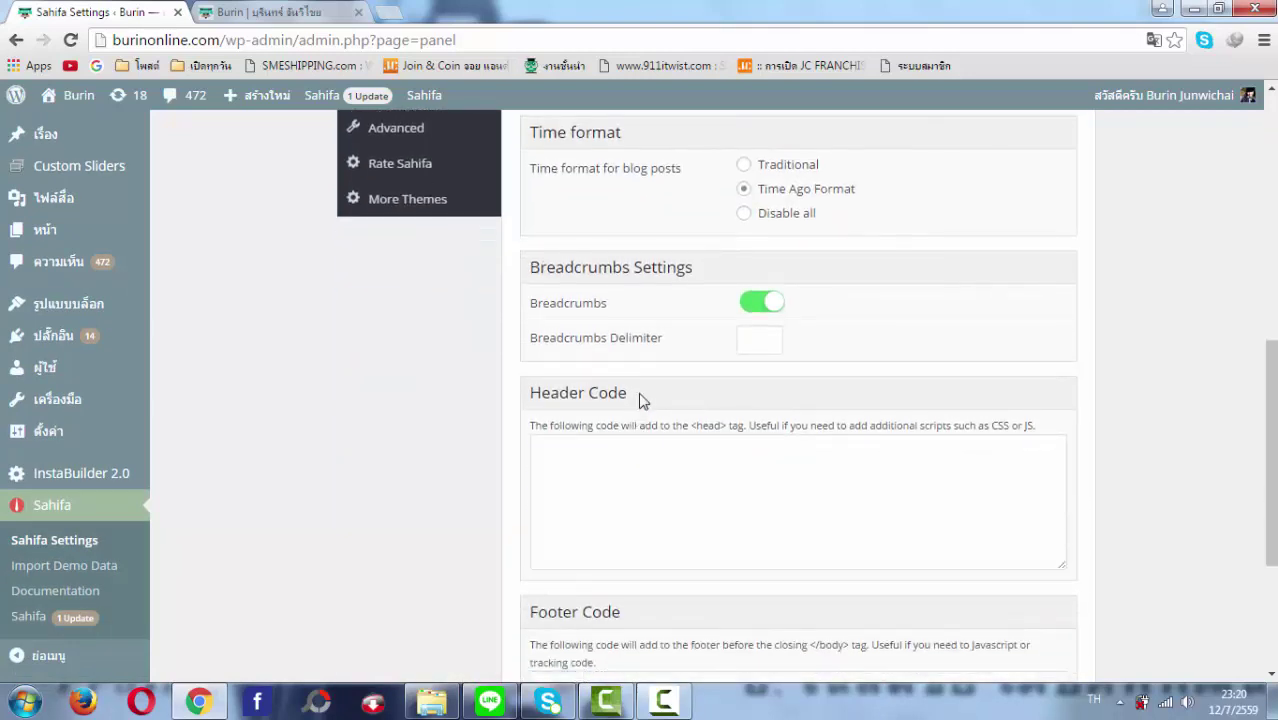
scroll(640, 396, "up", 5)
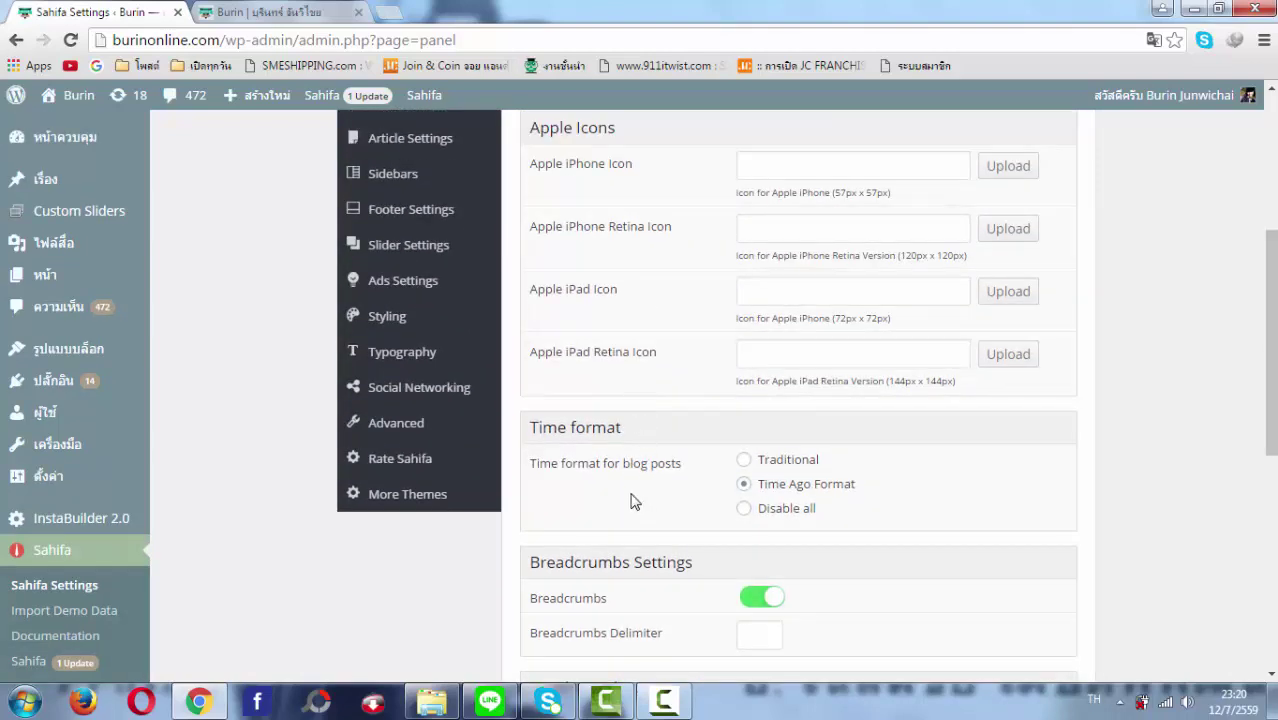
scroll(637, 502, "up", 2)
scroll(632, 500, "up", 3)
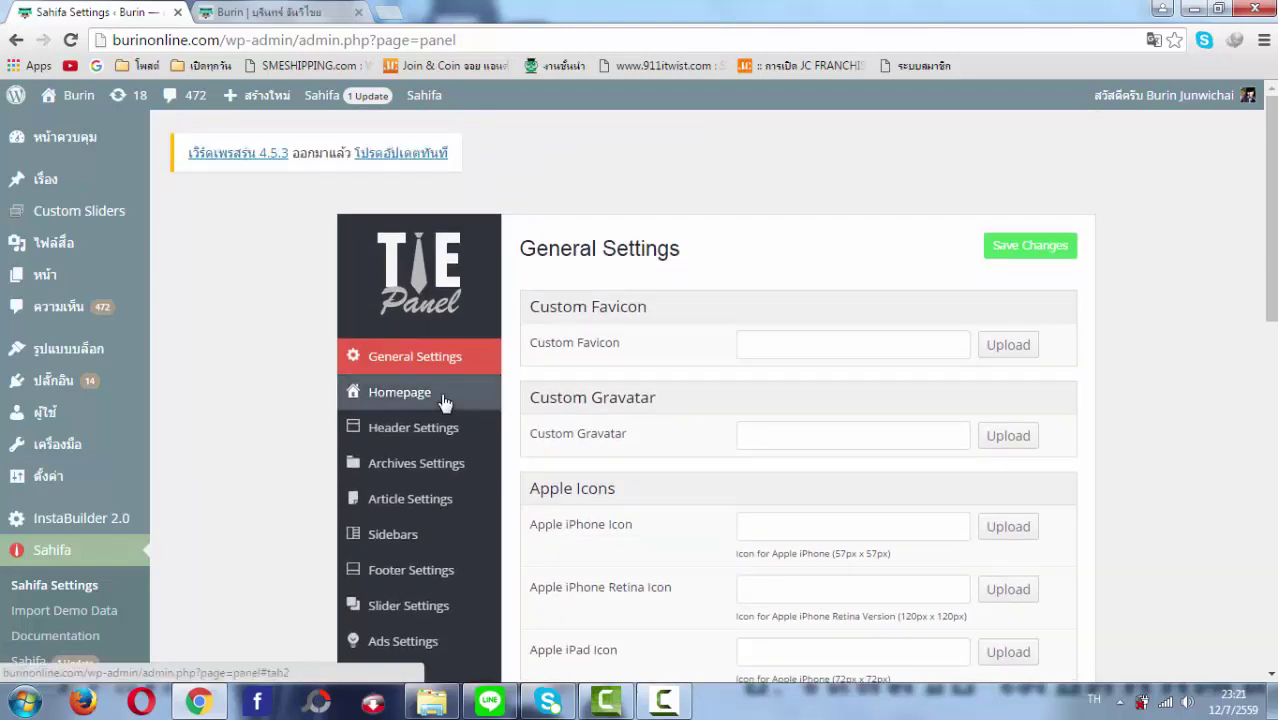
- Open the Homepage section of the theme settings and review the home page display, News Boxes and Home Builder options
left_click(443, 398)
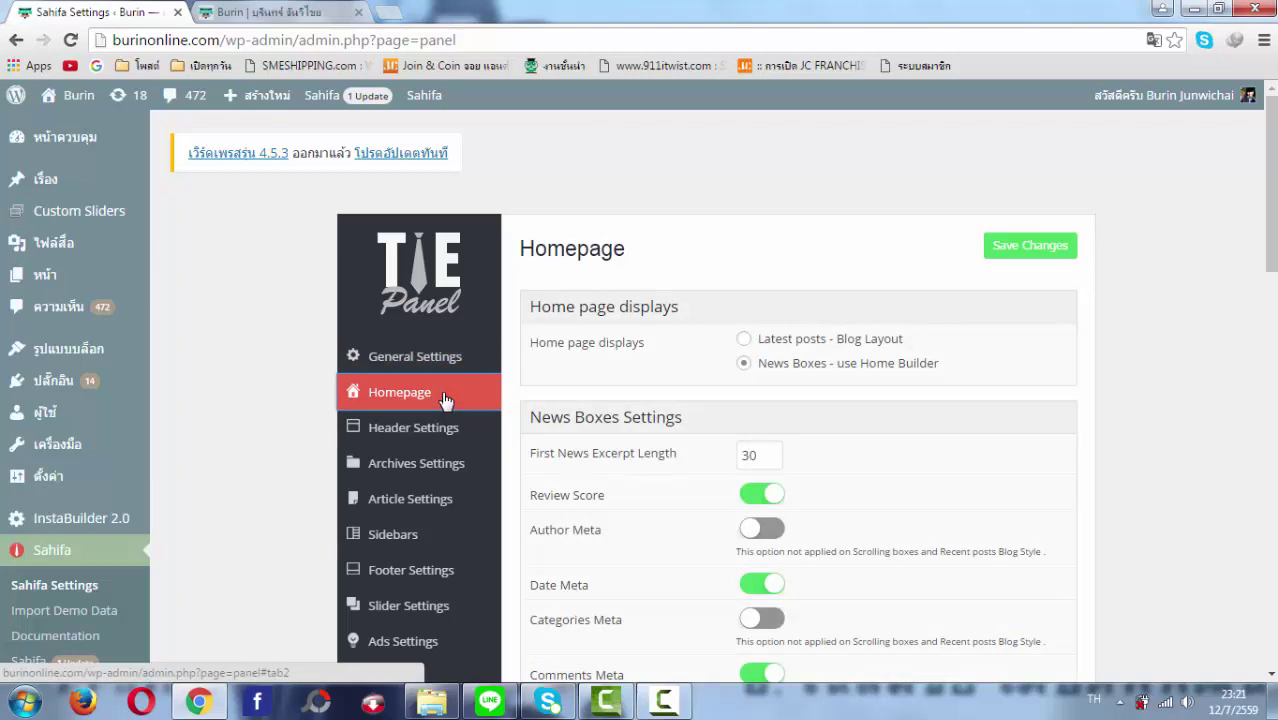
scroll(670, 430, "down", 1)
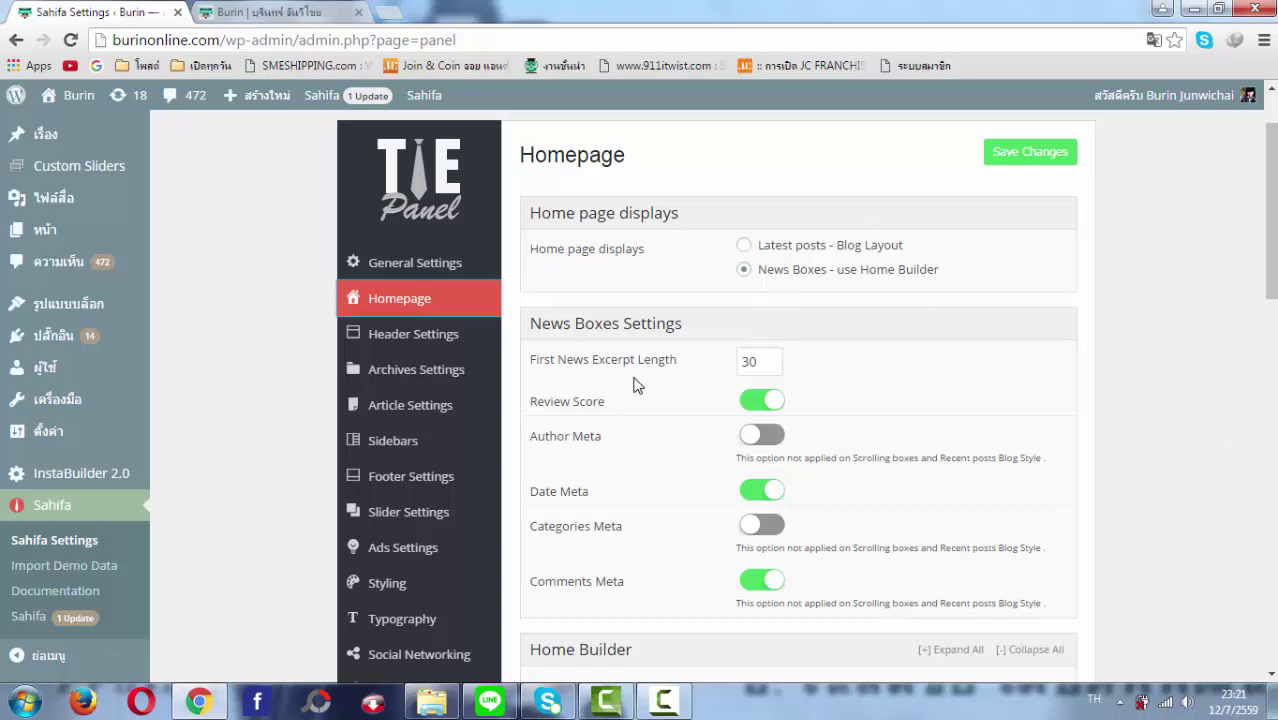
scroll(632, 386, "down", 2)
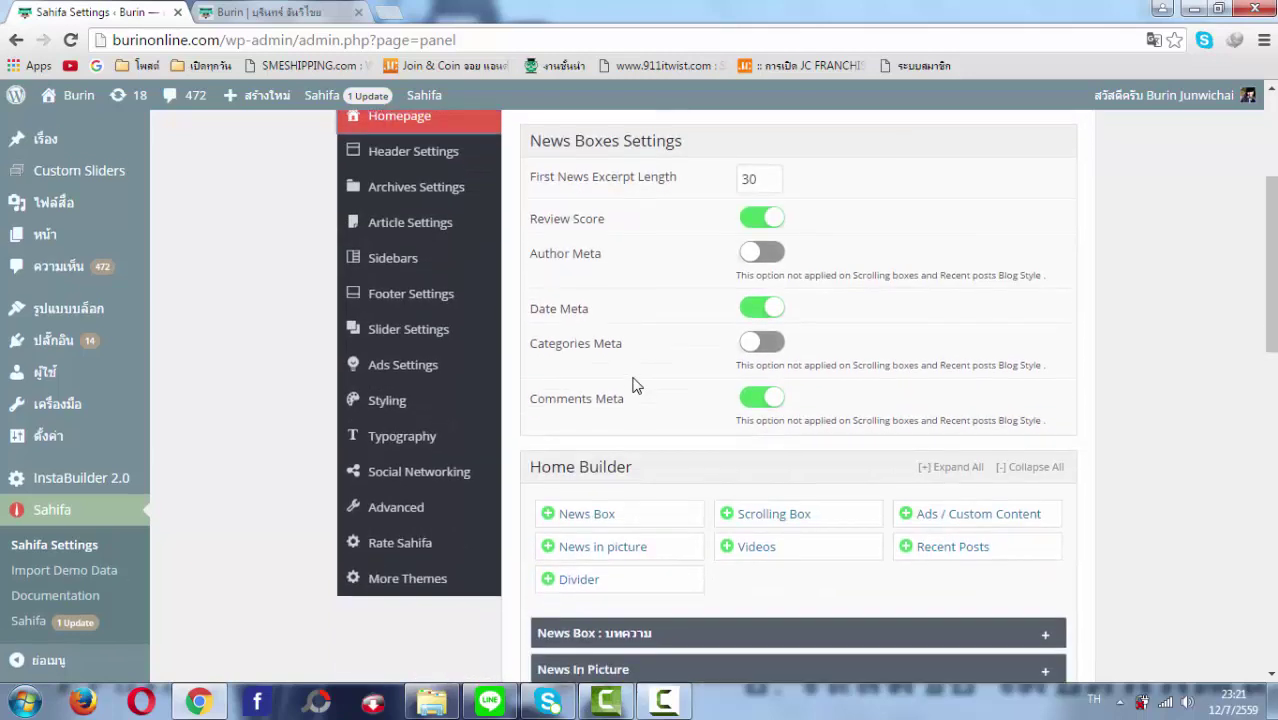
scroll(625, 372, "up", 1)
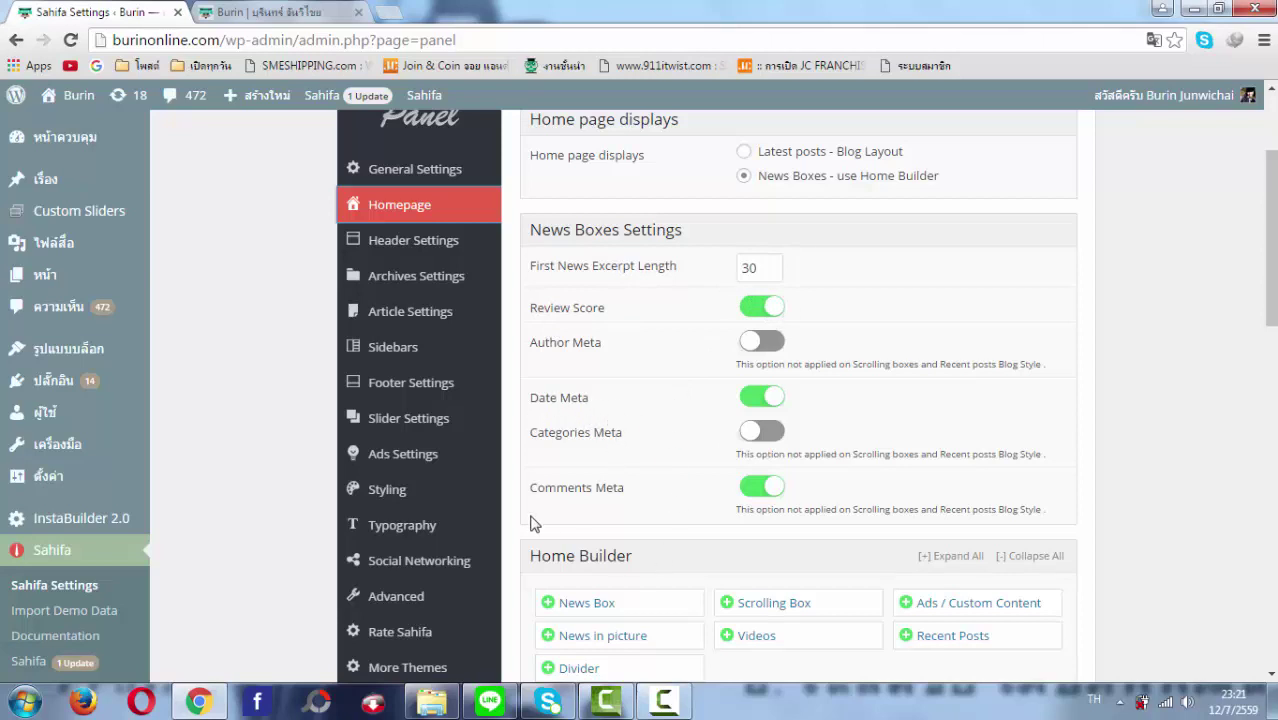
scroll(665, 565, "down", 3)
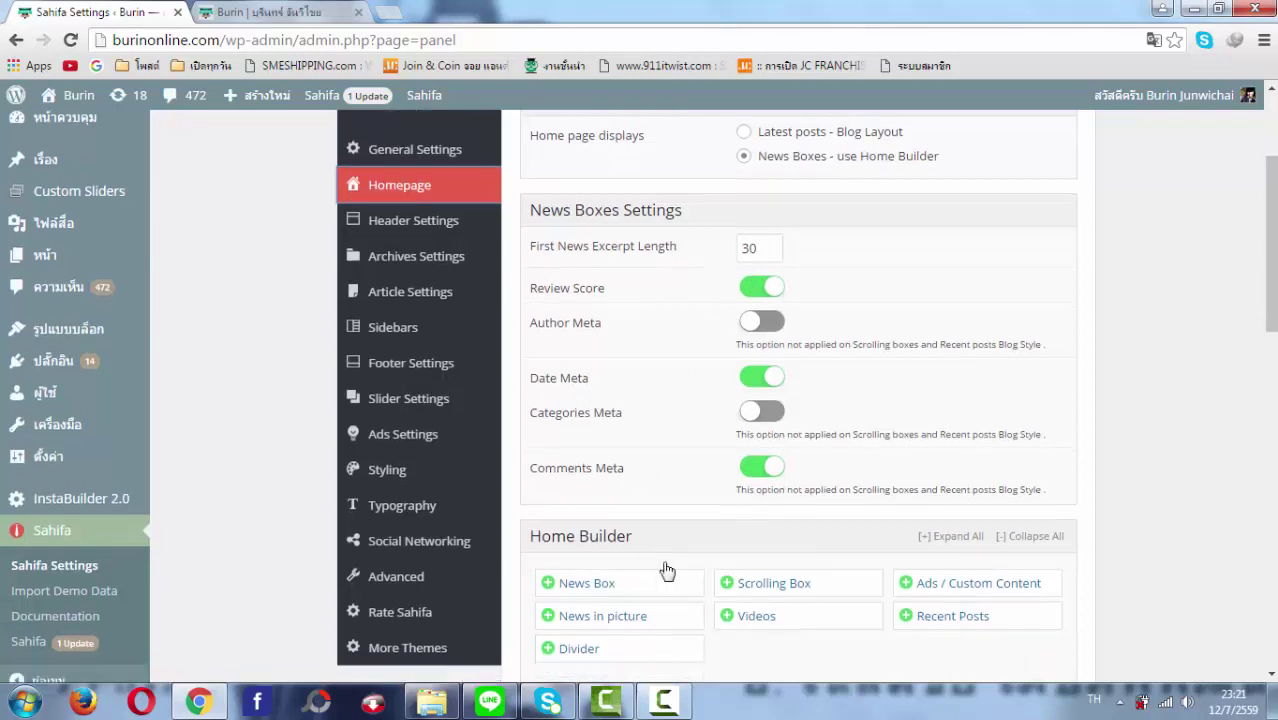
- Remove the News Box, News In Picture and Videos blocks from the Home Builder
scroll(697, 500, "down", 2)
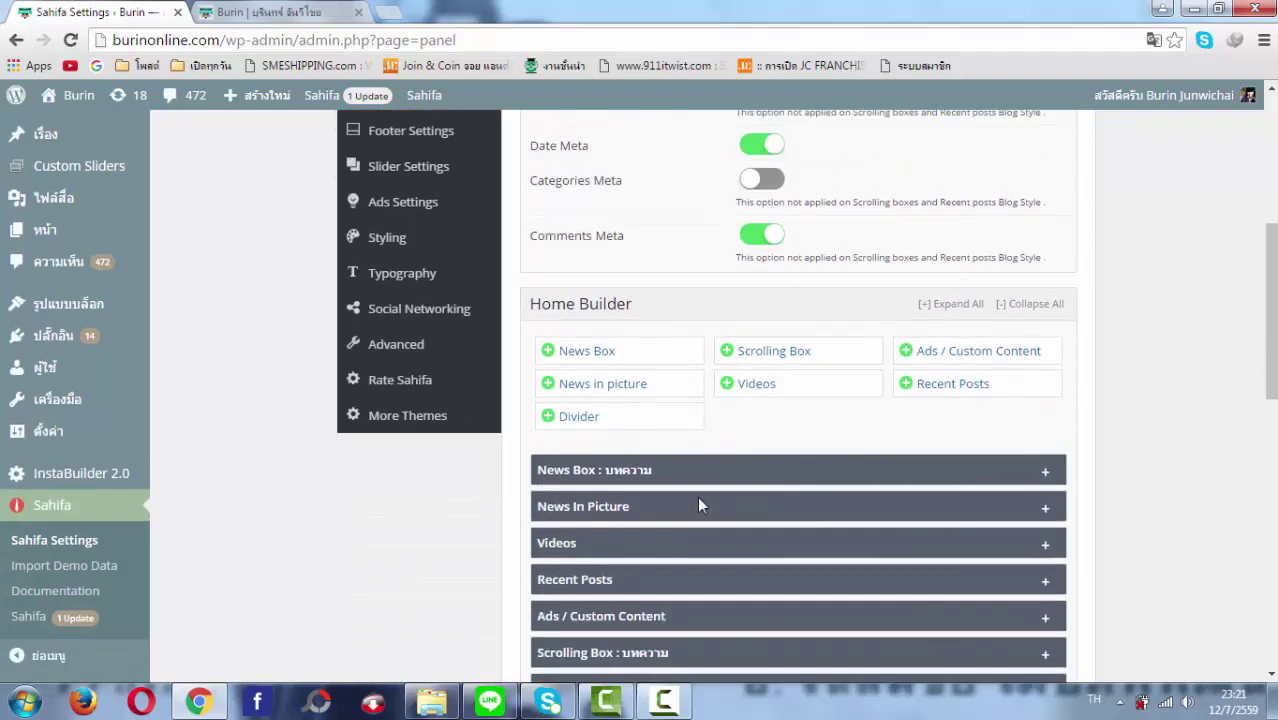
scroll(669, 505, "down", 3)
scroll(882, 361, "up", 2)
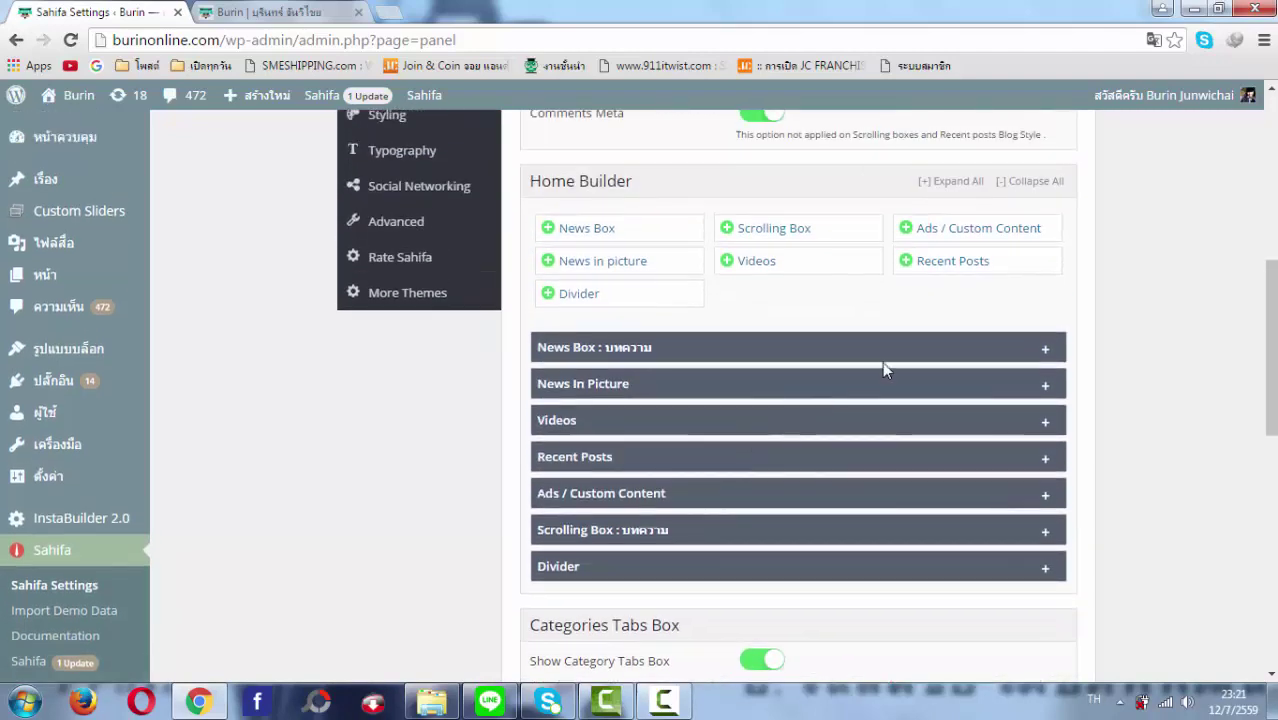
left_click(1045, 350)
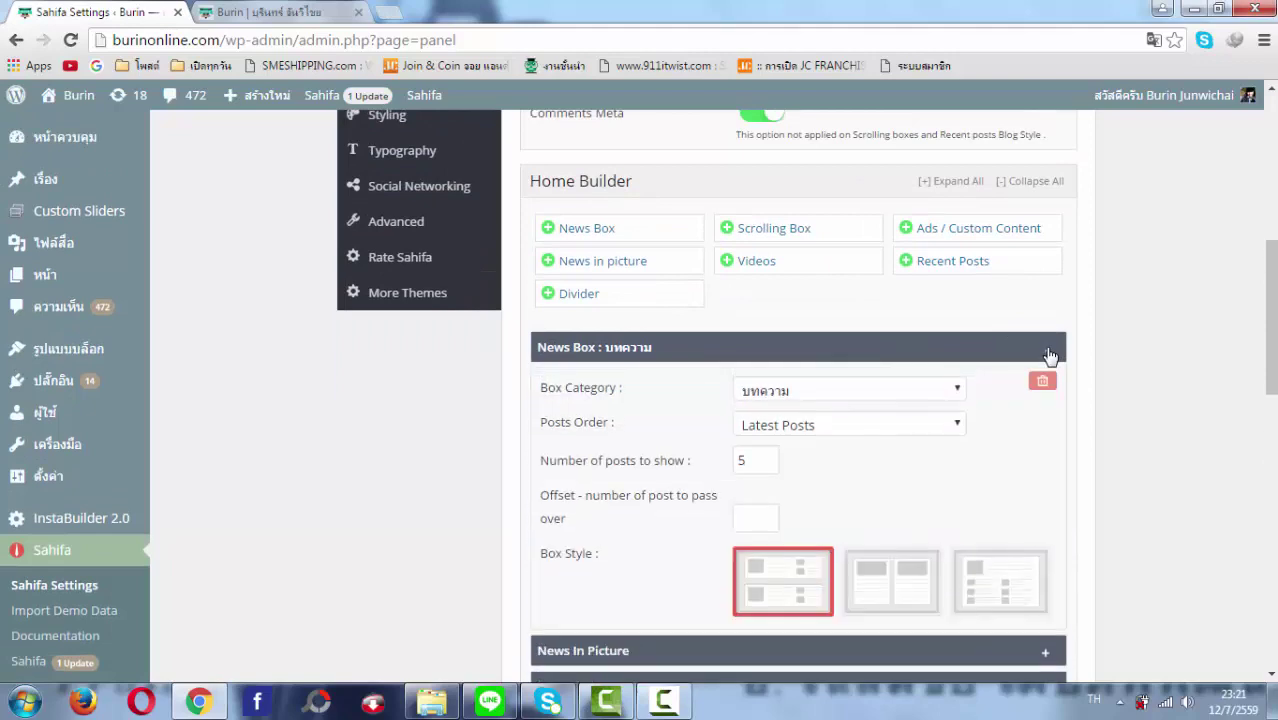
left_click(1045, 382)
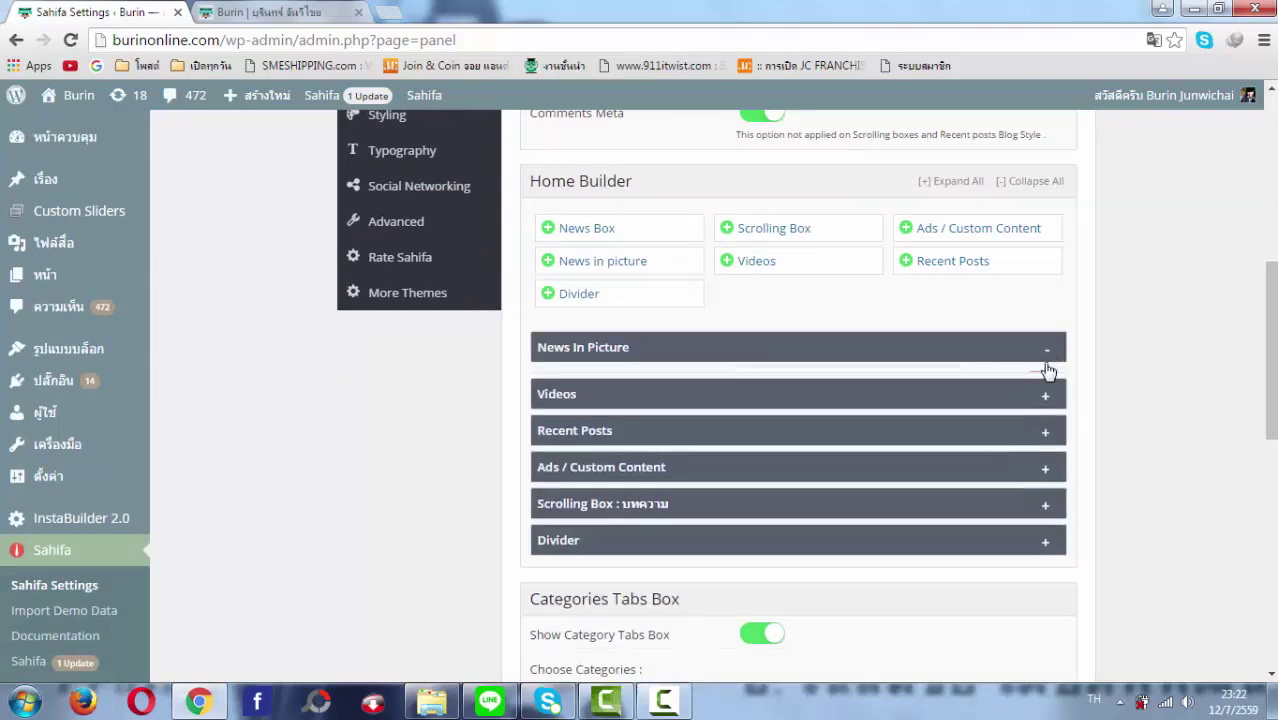
left_click(1045, 352)
left_click(1043, 383)
left_click(1046, 349)
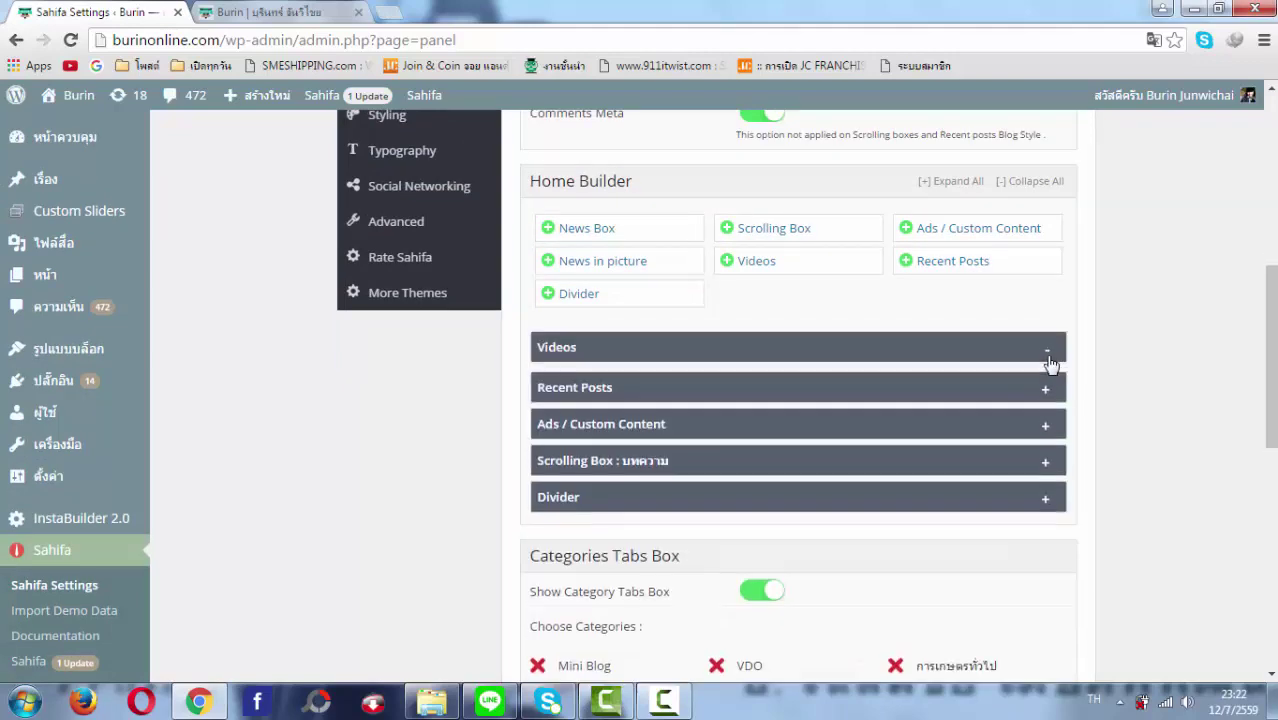
left_click(1044, 386)
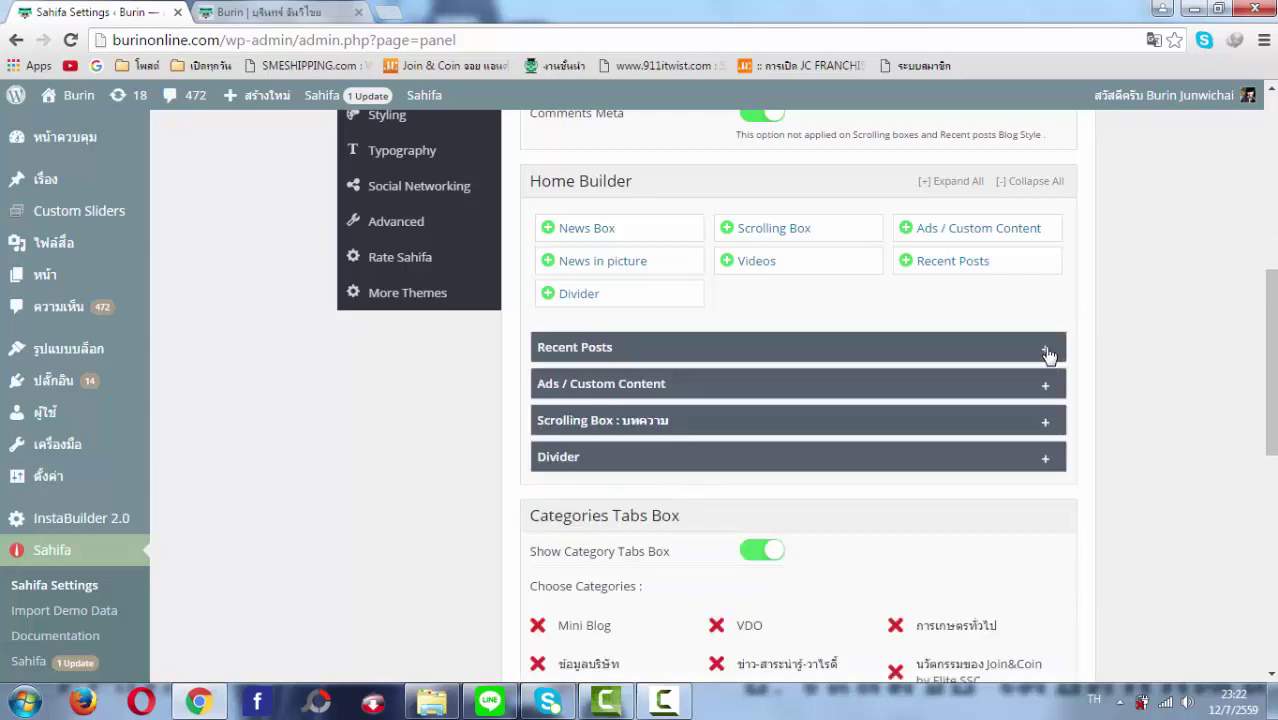
- Delete the remaining Home Builder blocks: Recent Posts, Ads / Custom Content, Scrolling Box and Divider
left_click(1046, 350)
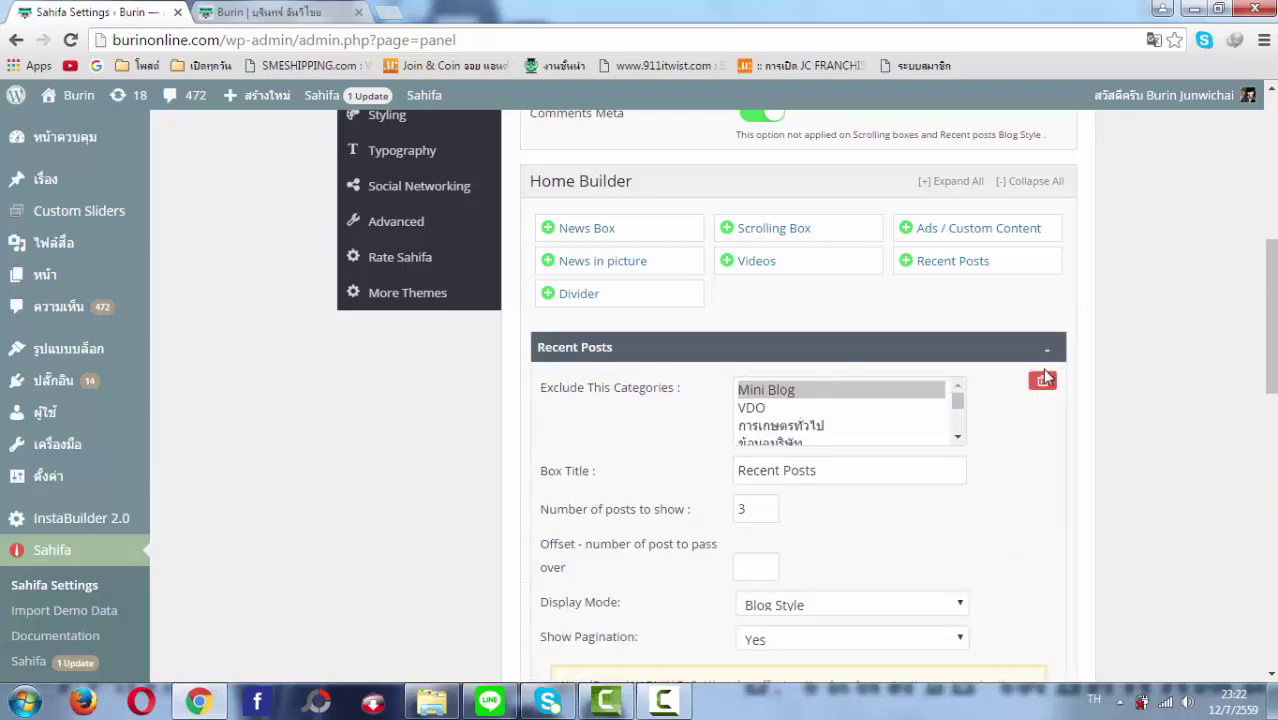
left_click(1045, 384)
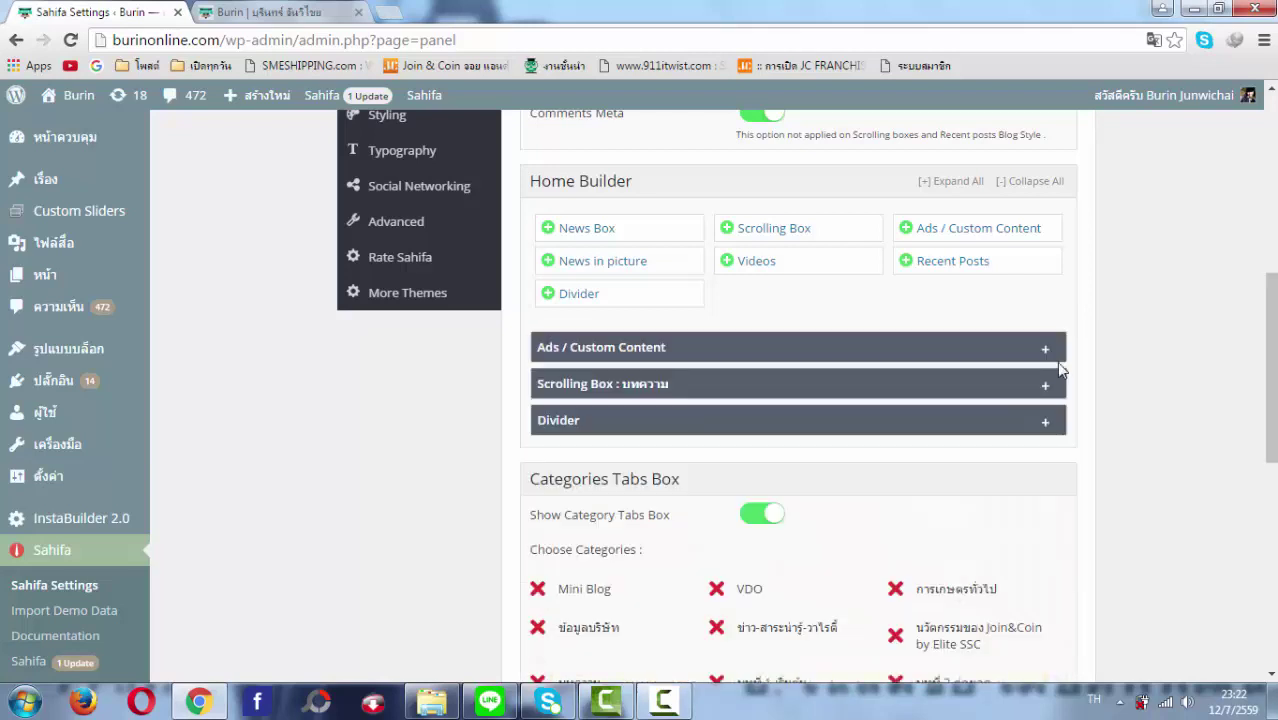
left_click(1045, 350)
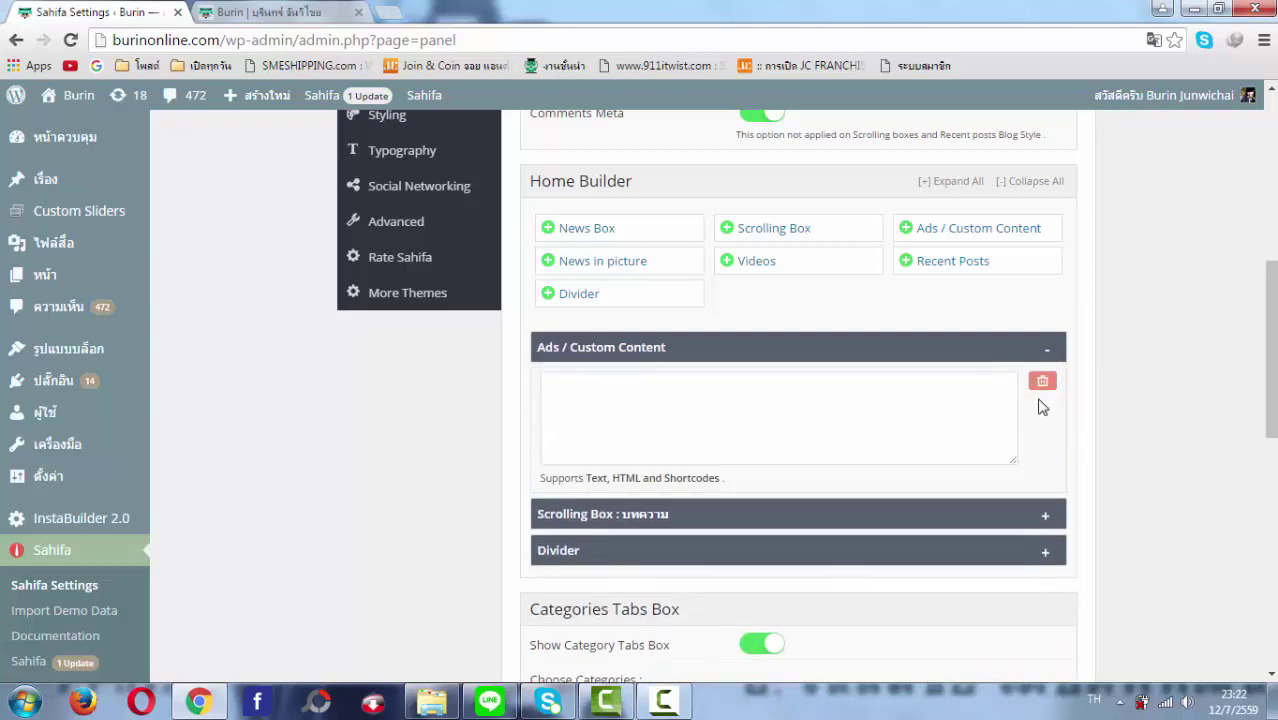
left_click(1043, 381)
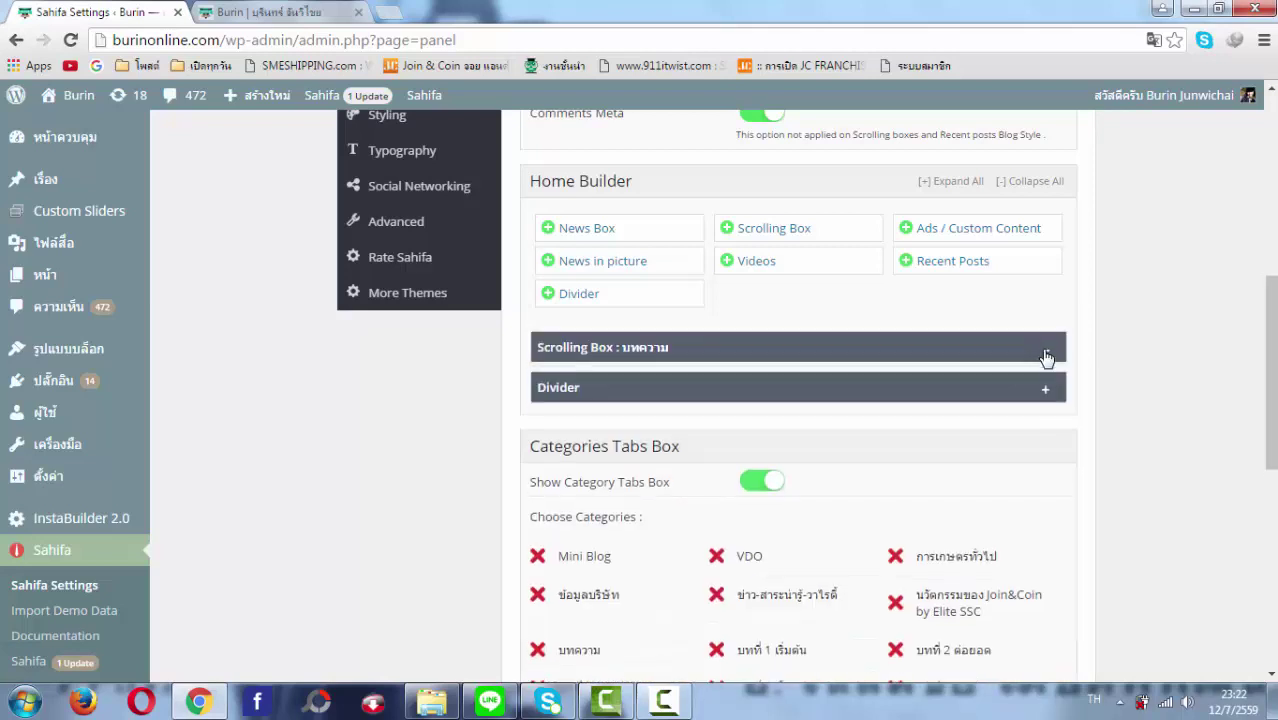
left_click(1045, 350)
left_click(1042, 380)
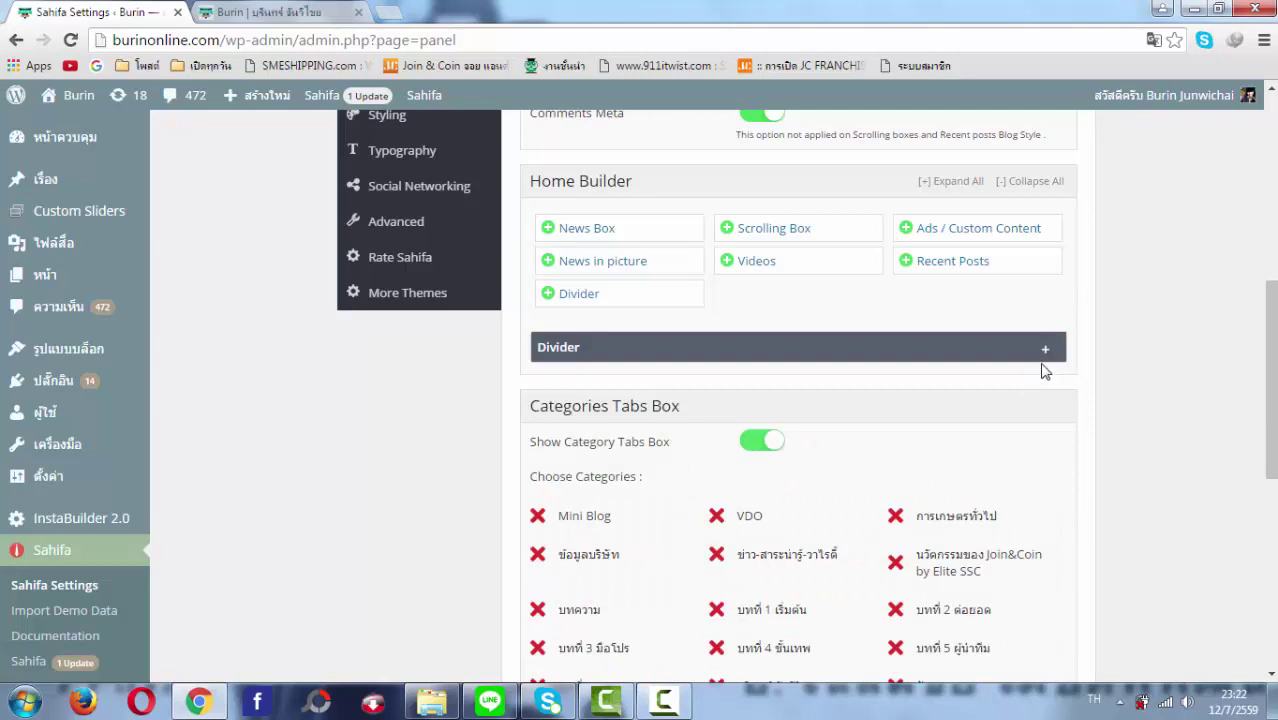
left_click(1045, 352)
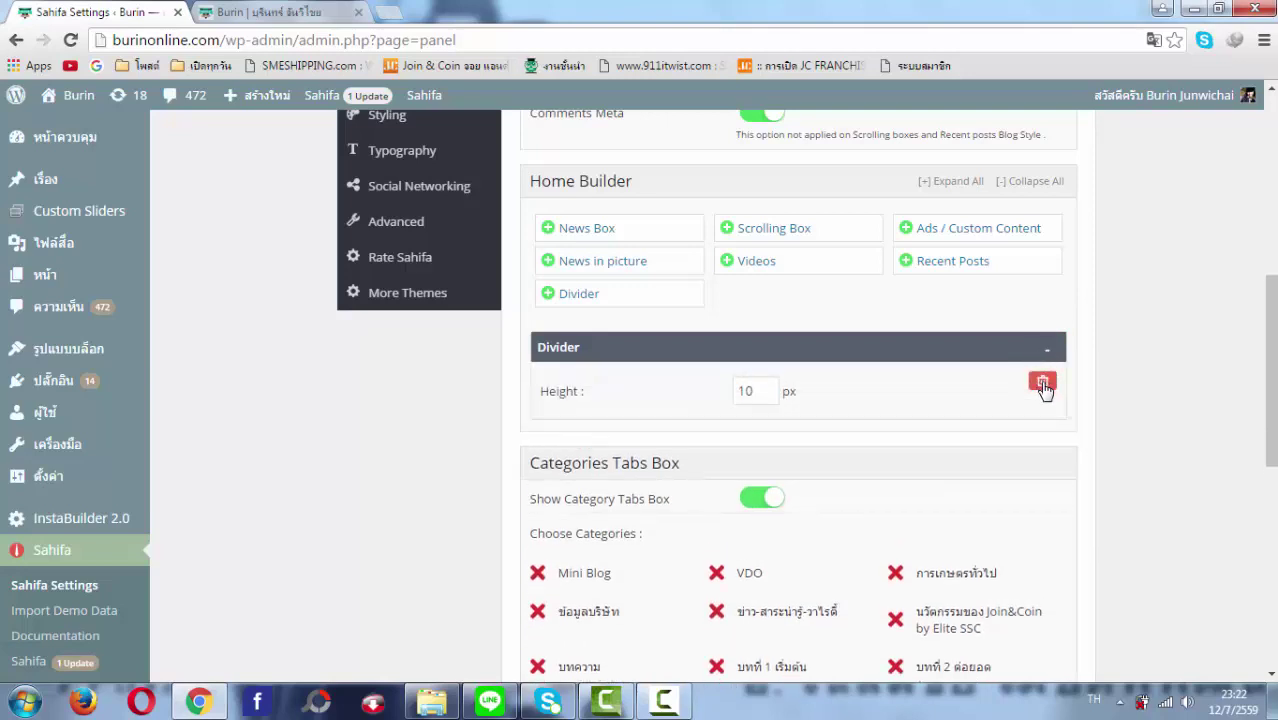
left_click(1043, 386)
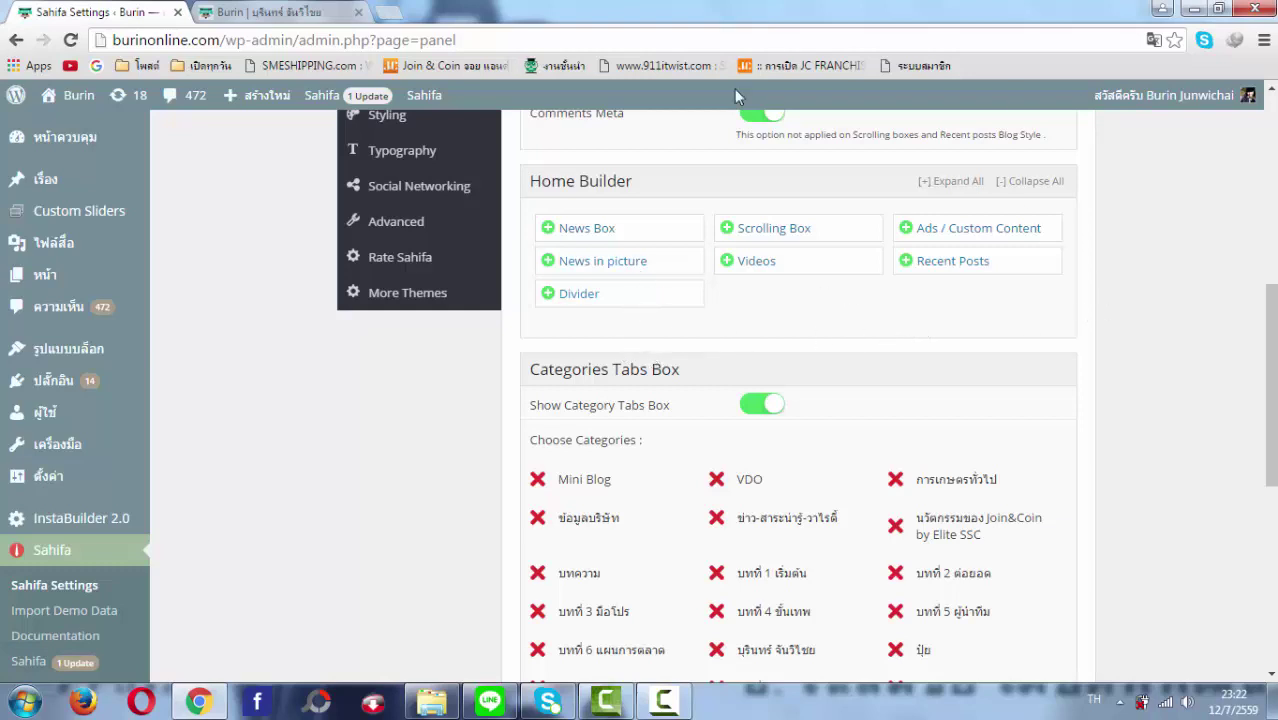
- Add News Box, Scrolling Box, Ads / Custom Content, News in picture, Videos and Recent Posts blocks to the Home Builder and review their options
left_click(549, 237)
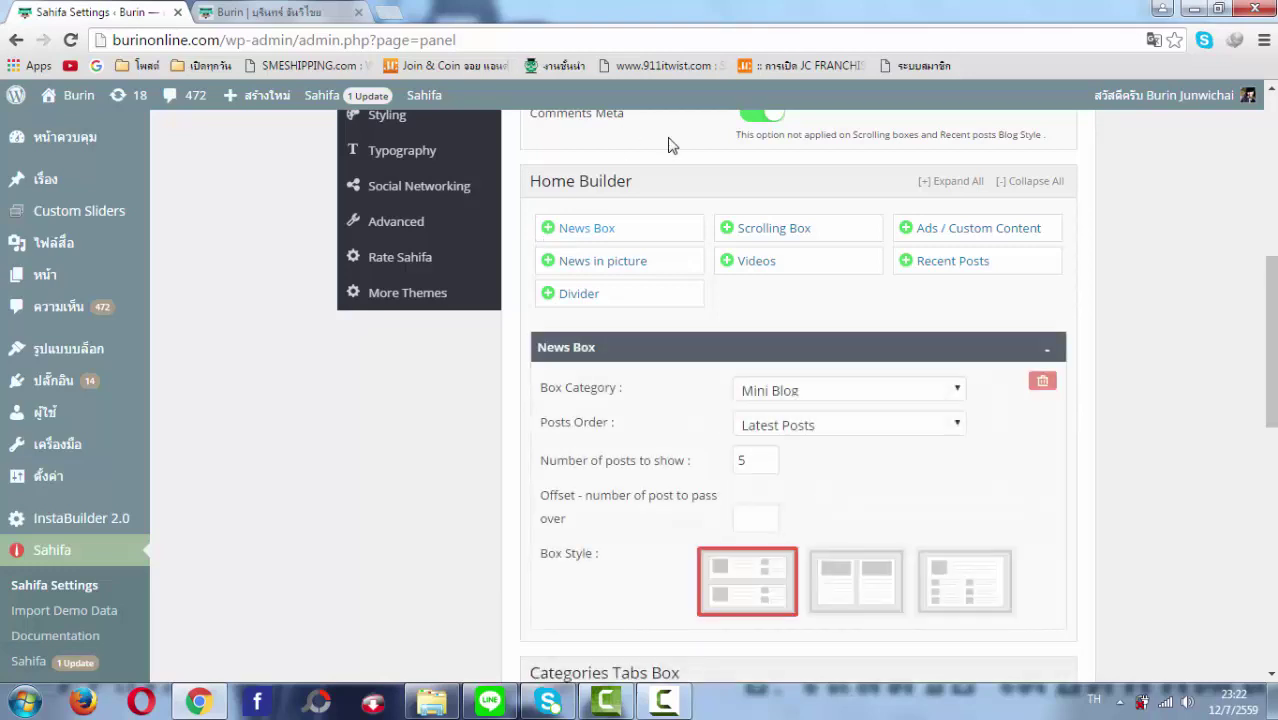
left_click(726, 233)
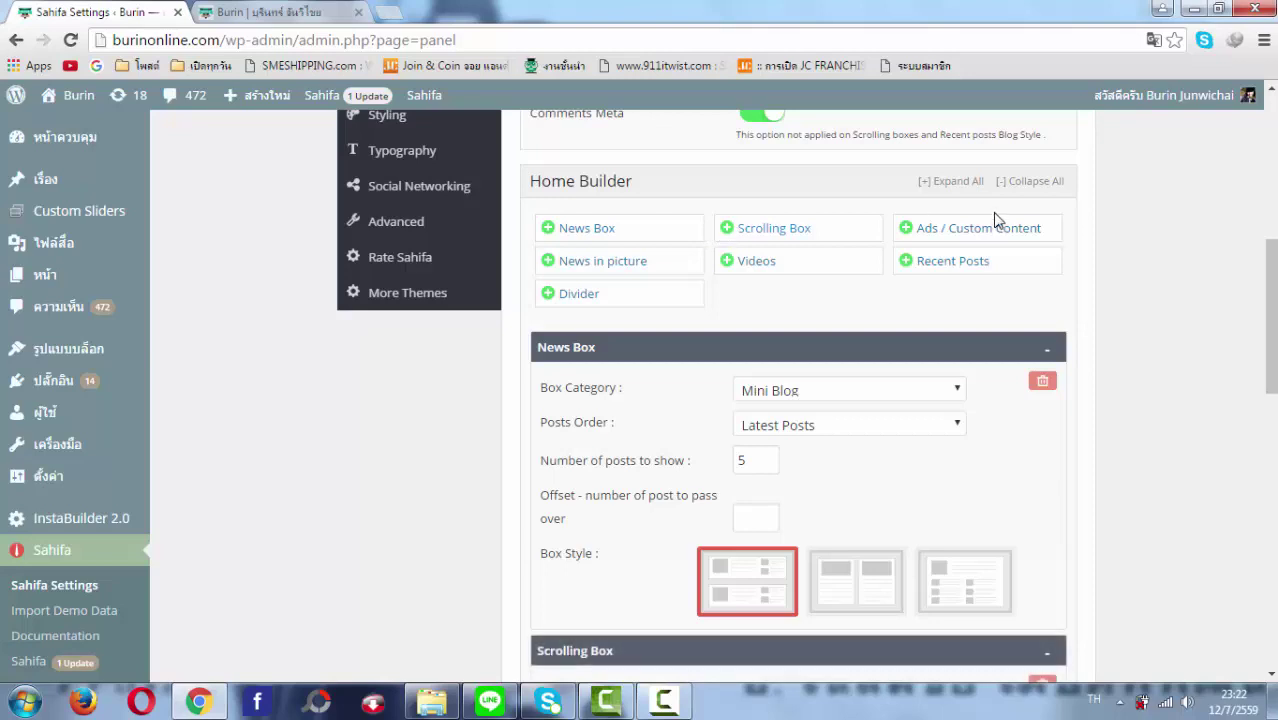
left_click(545, 268)
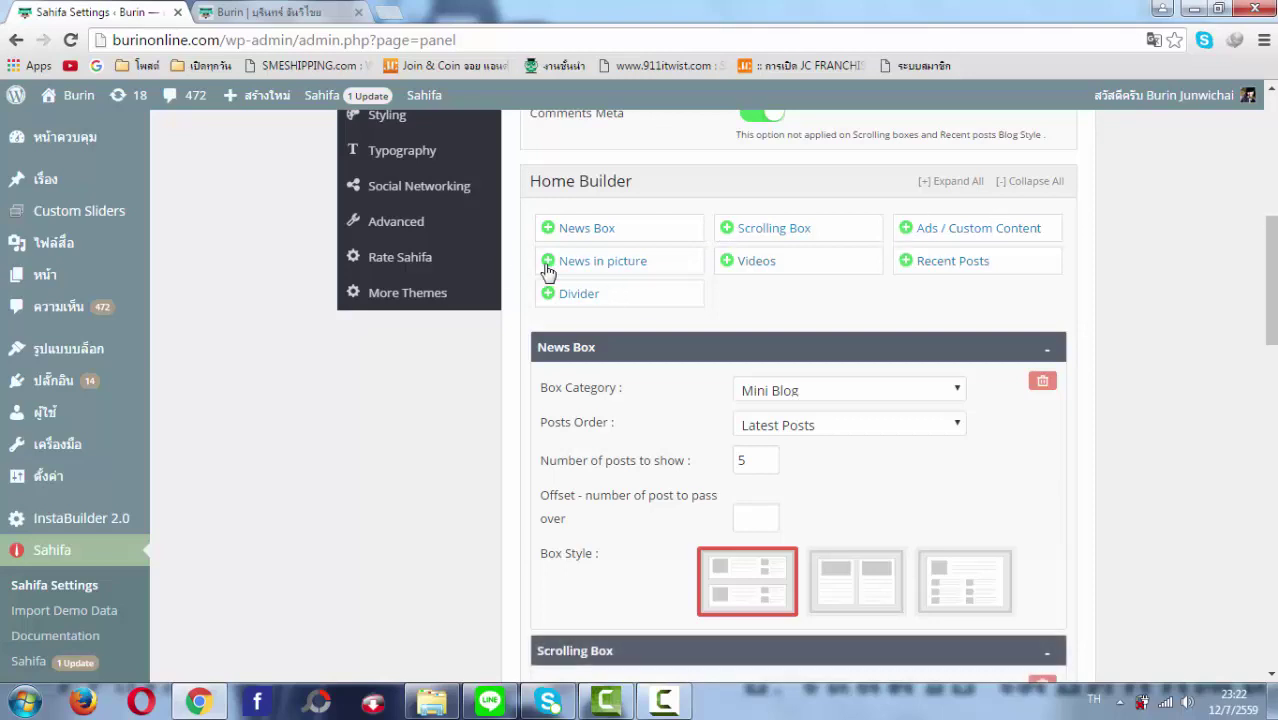
left_click(727, 262)
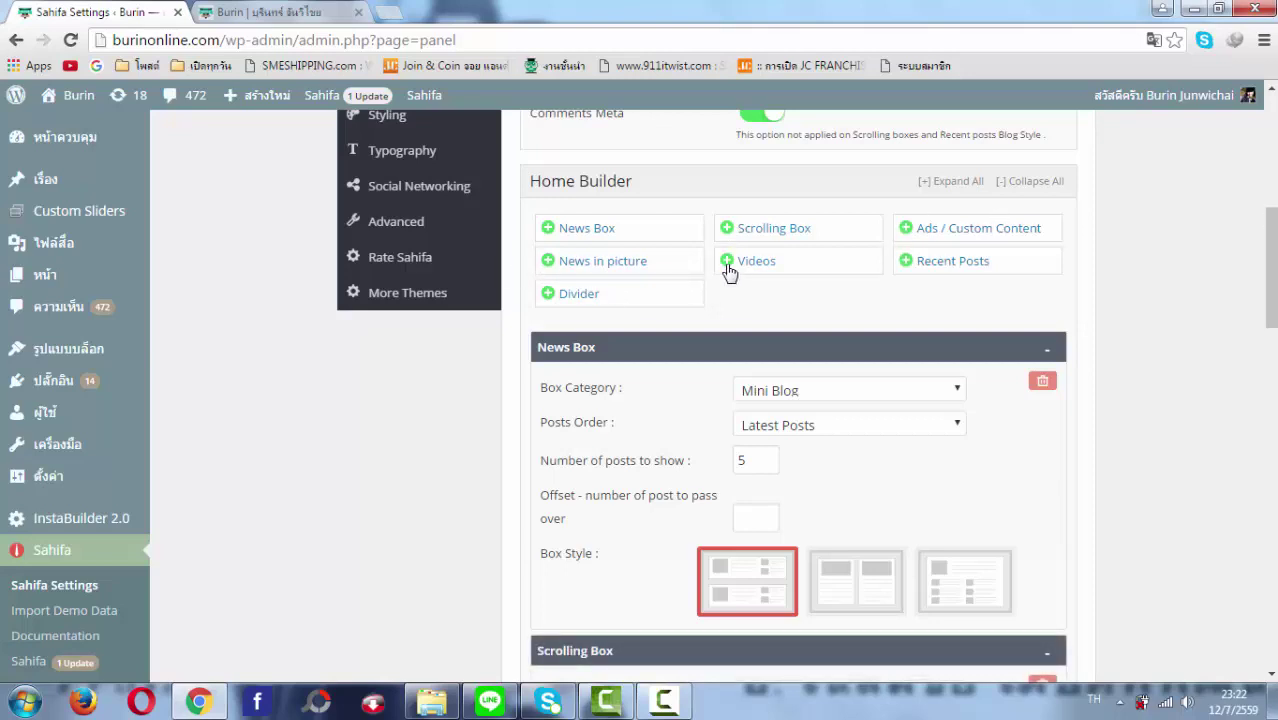
left_click(906, 262)
scroll(765, 357, "down", 10)
scroll(707, 361, "down", 8)
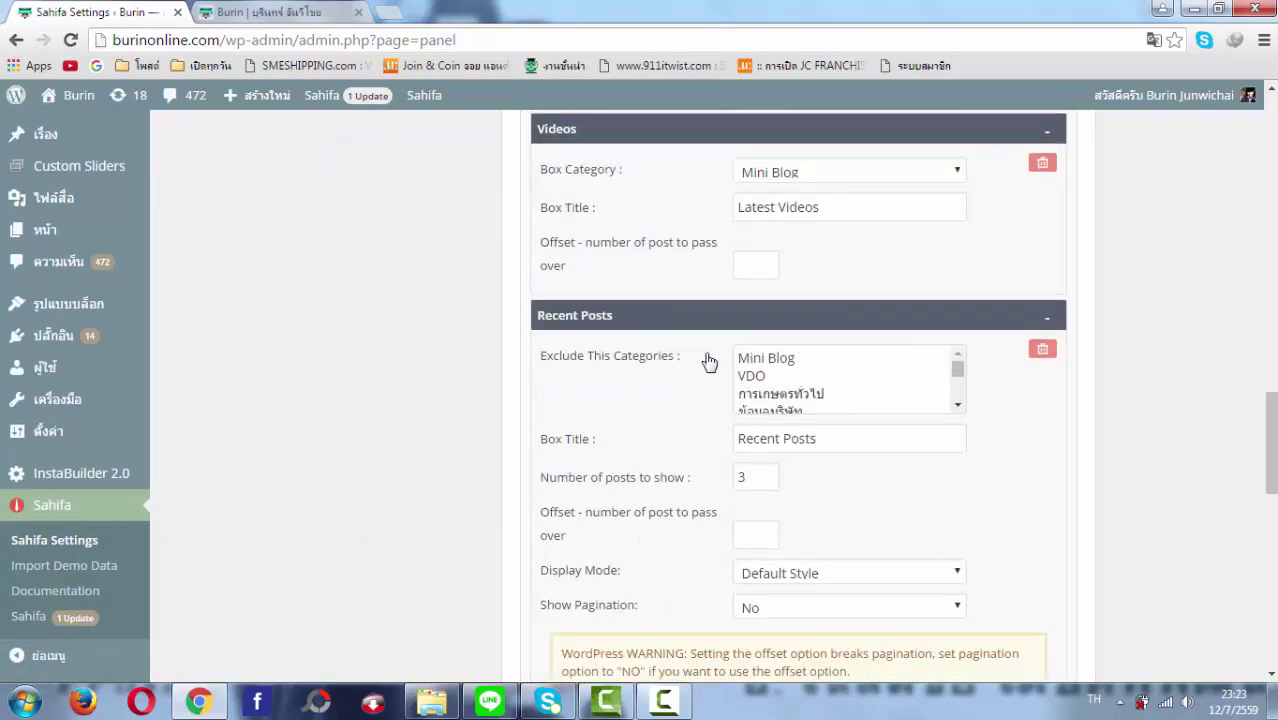
scroll(706, 357, "up", 7)
scroll(706, 357, "up", 10)
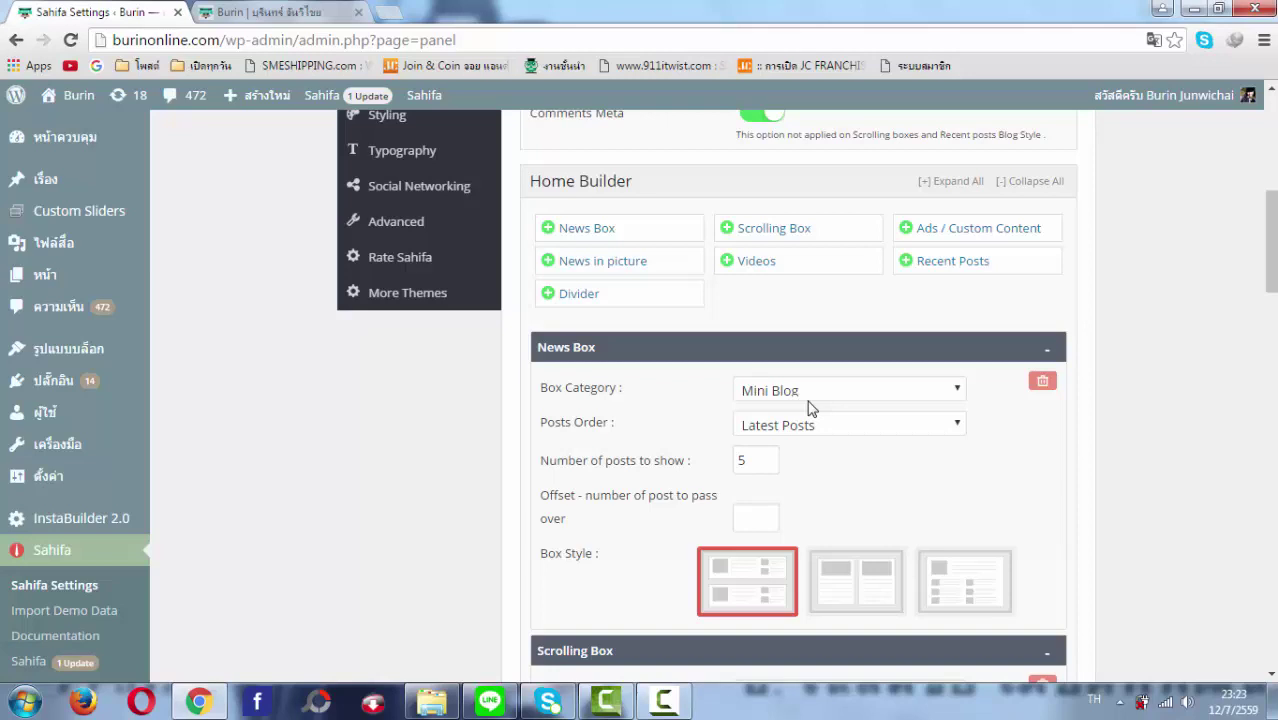
- Set the News Box category to บทความ and its posts order to Latest Posts
left_click(958, 391)
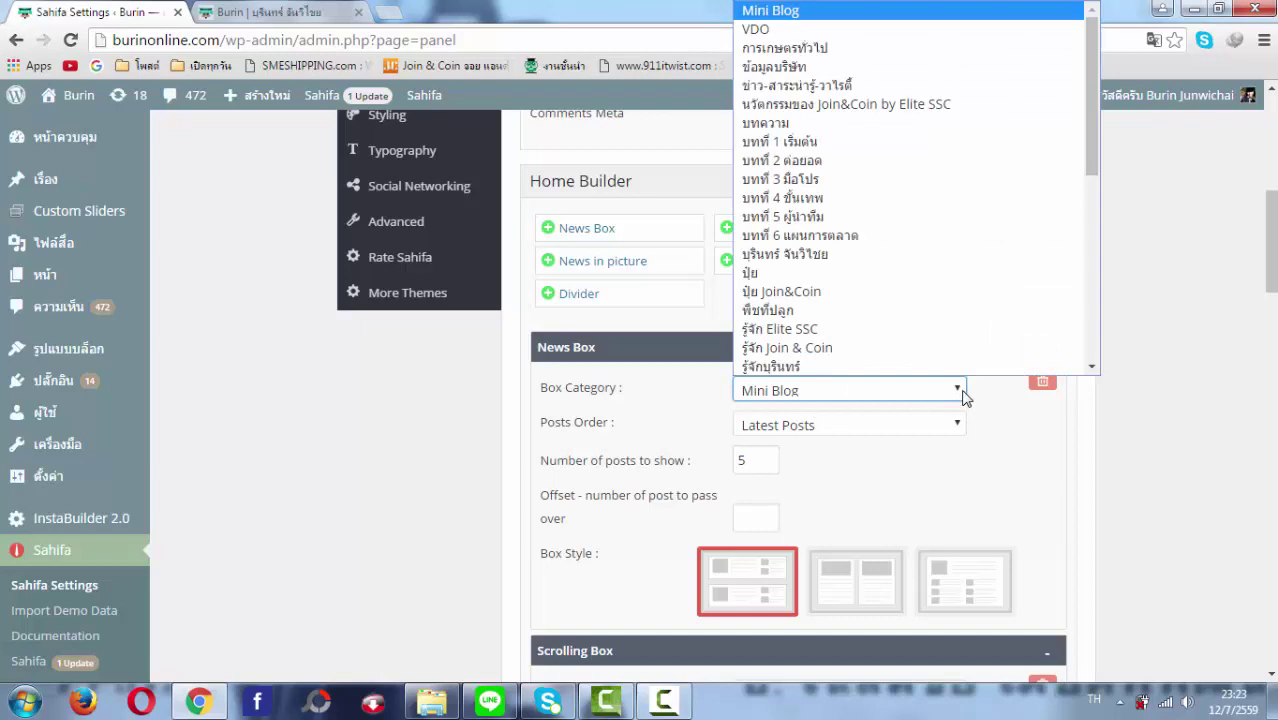
left_click(963, 397)
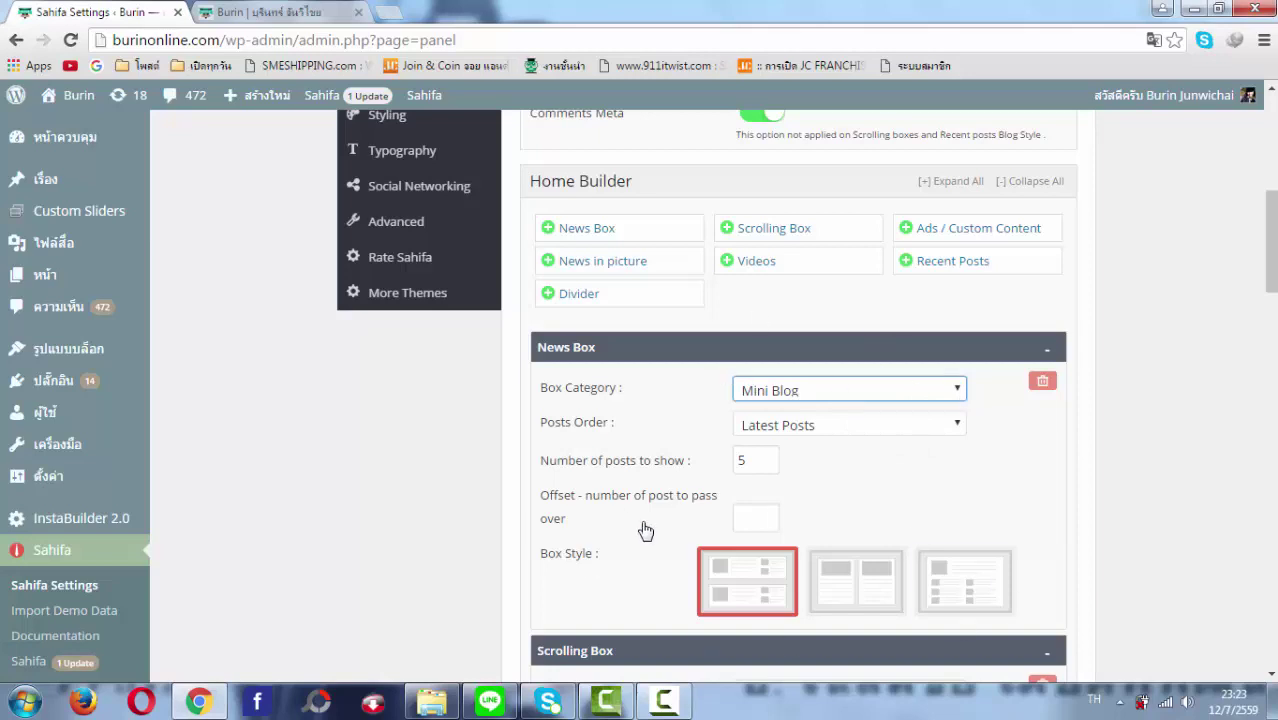
left_click(956, 392)
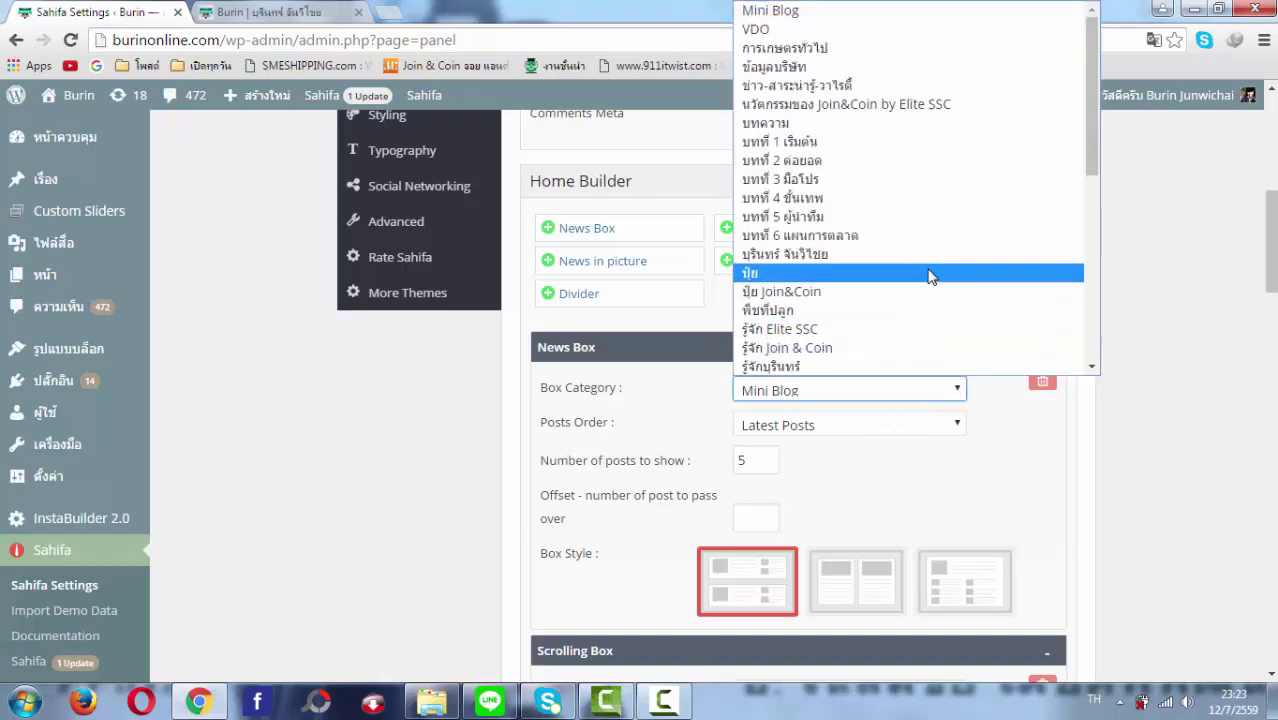
left_click(891, 126)
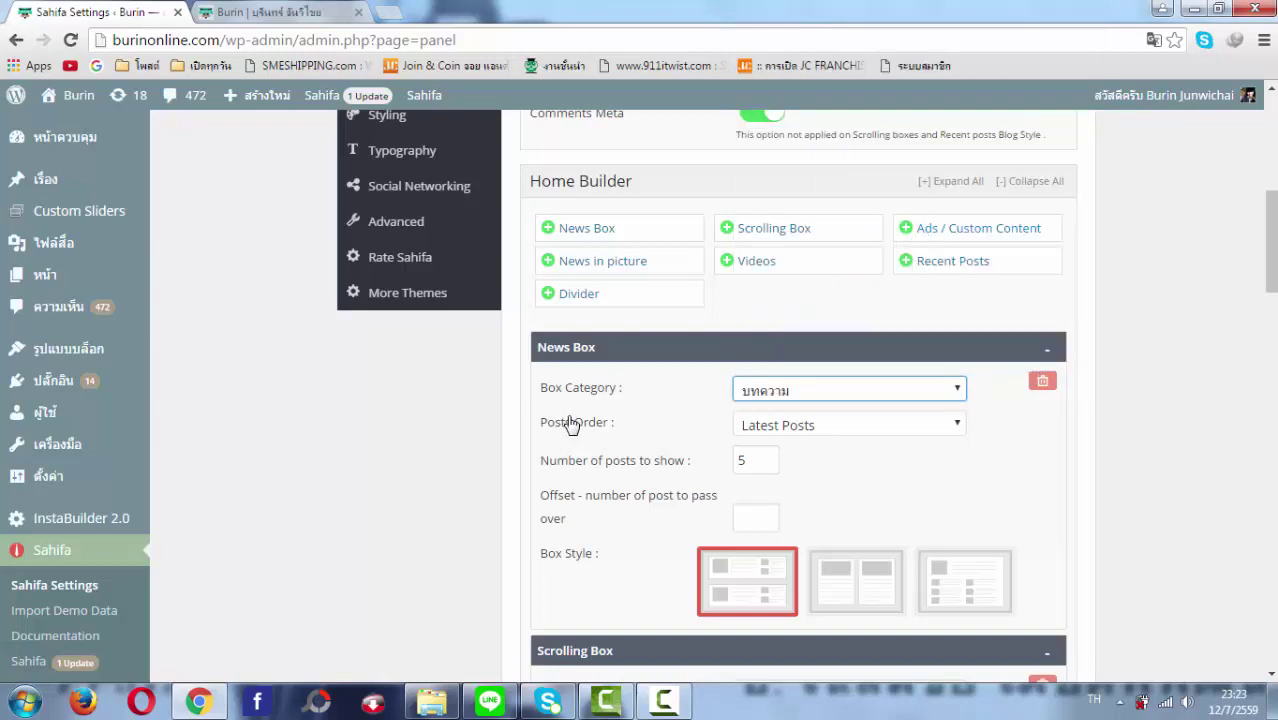
left_click(957, 428)
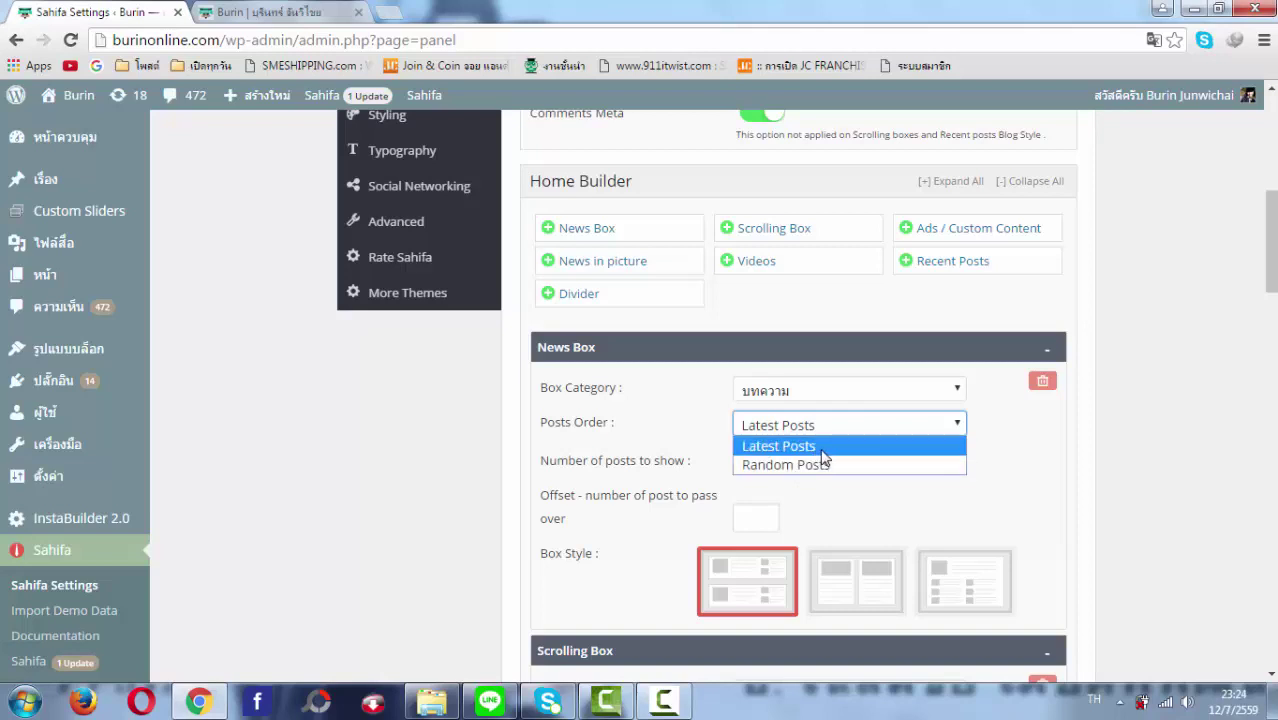
left_click(898, 450)
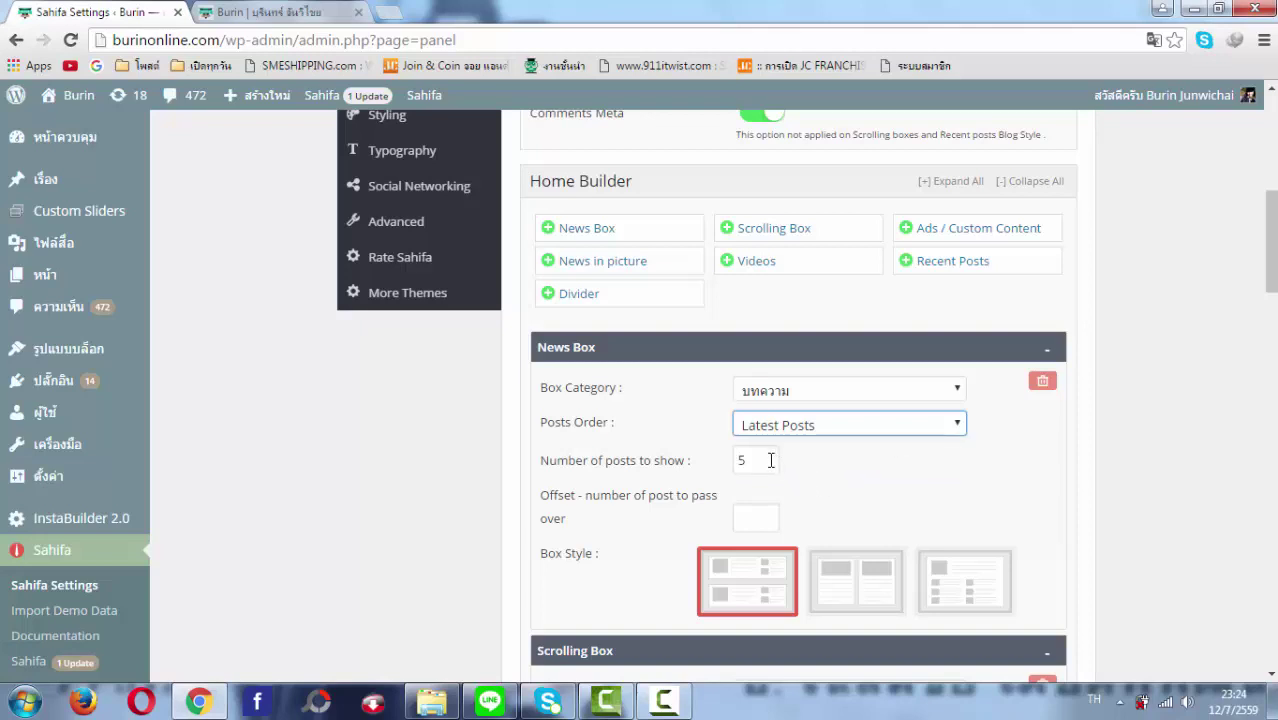
- Set the News Box to show 9 posts and choose the third box style, with one large post above two columns
left_click(741, 462)
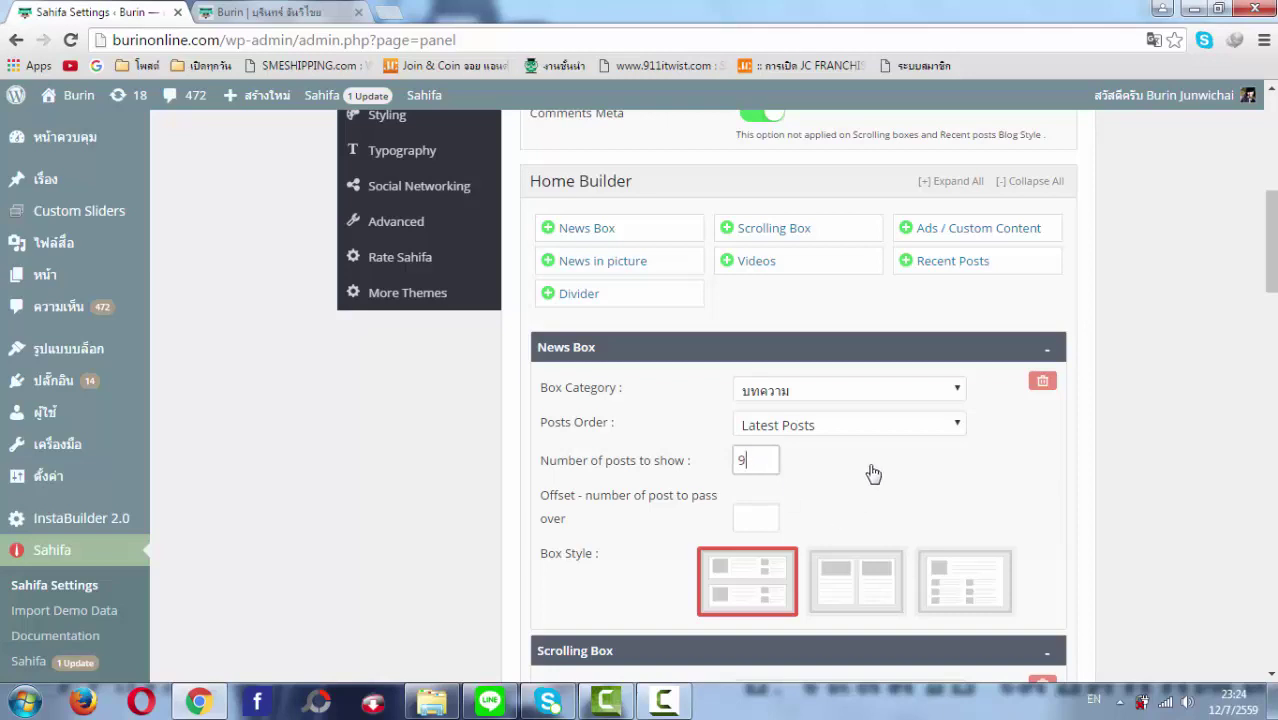
scroll(884, 458, "down", 1)
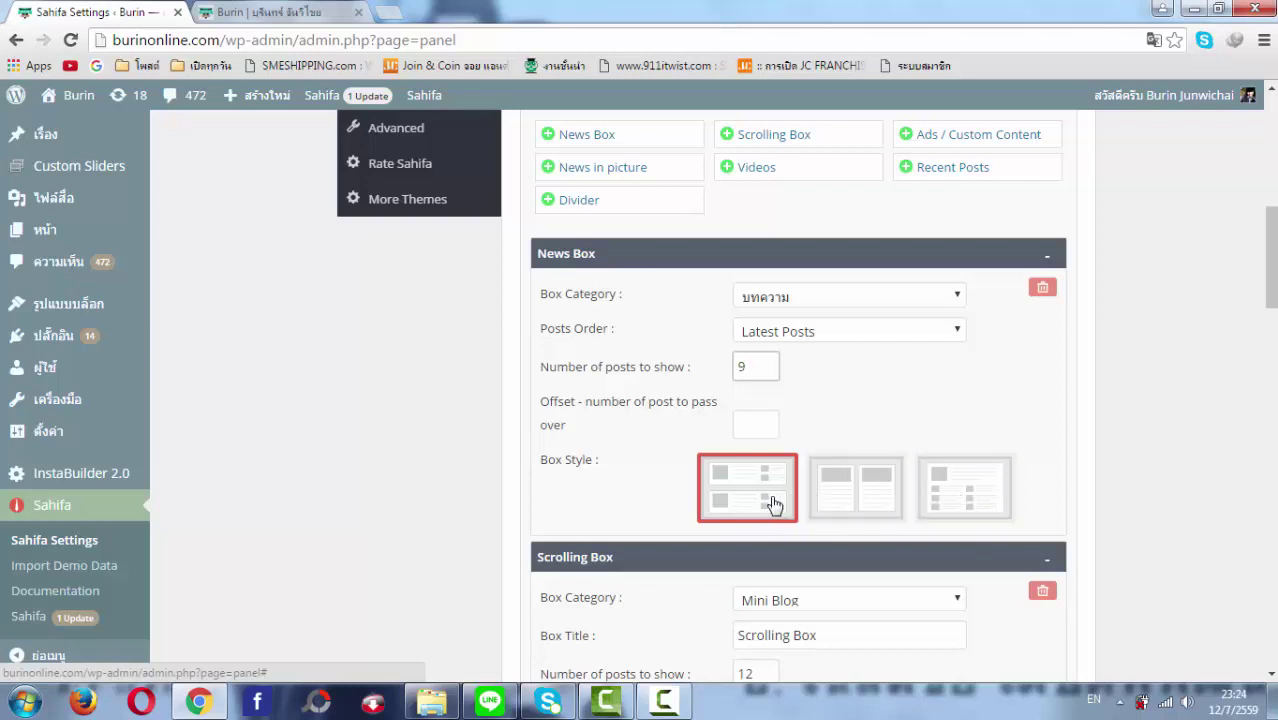
left_click(943, 490)
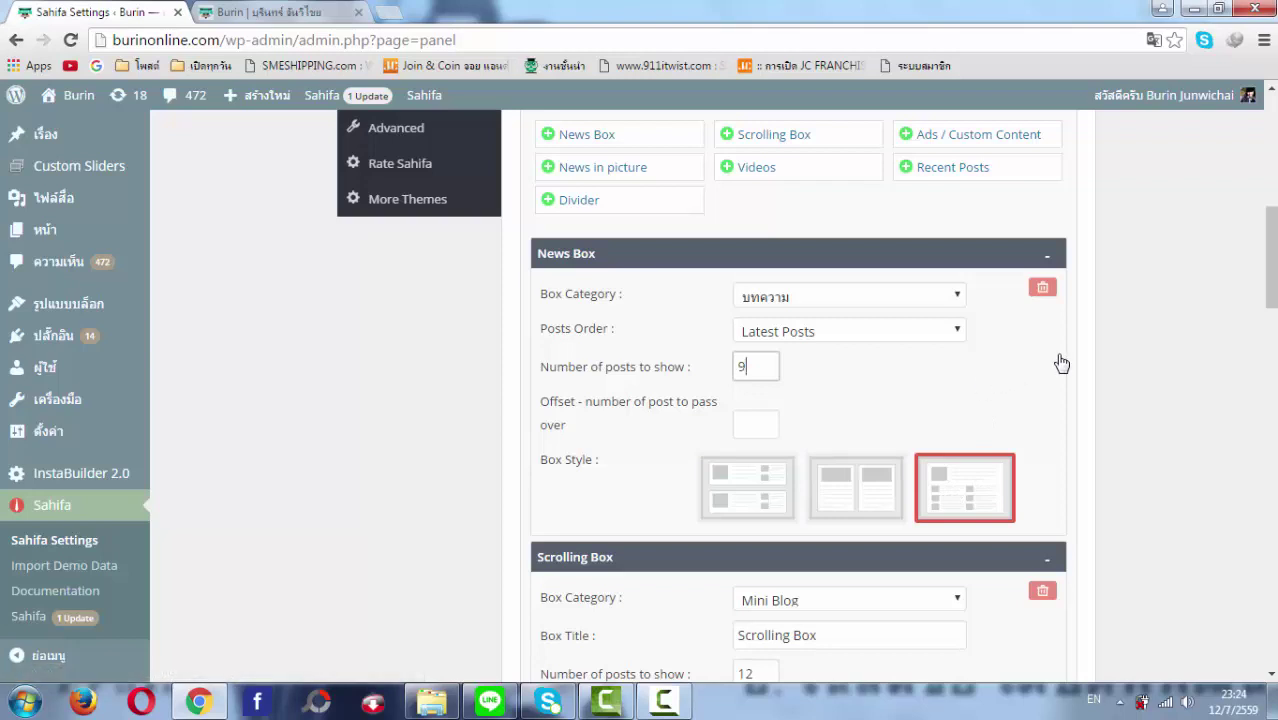
- Save the Homepage settings and switch to the open burinonline.com site page
scroll(1004, 402, "down", 1)
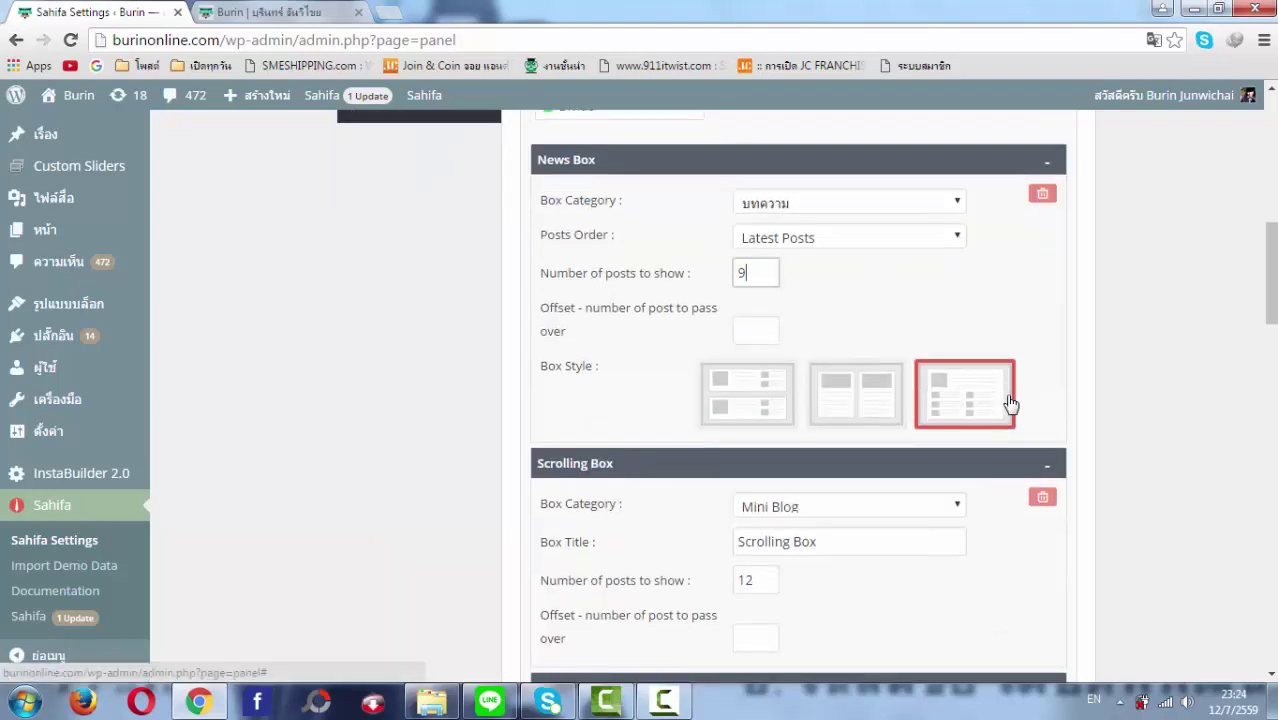
scroll(1040, 375, "up", 2)
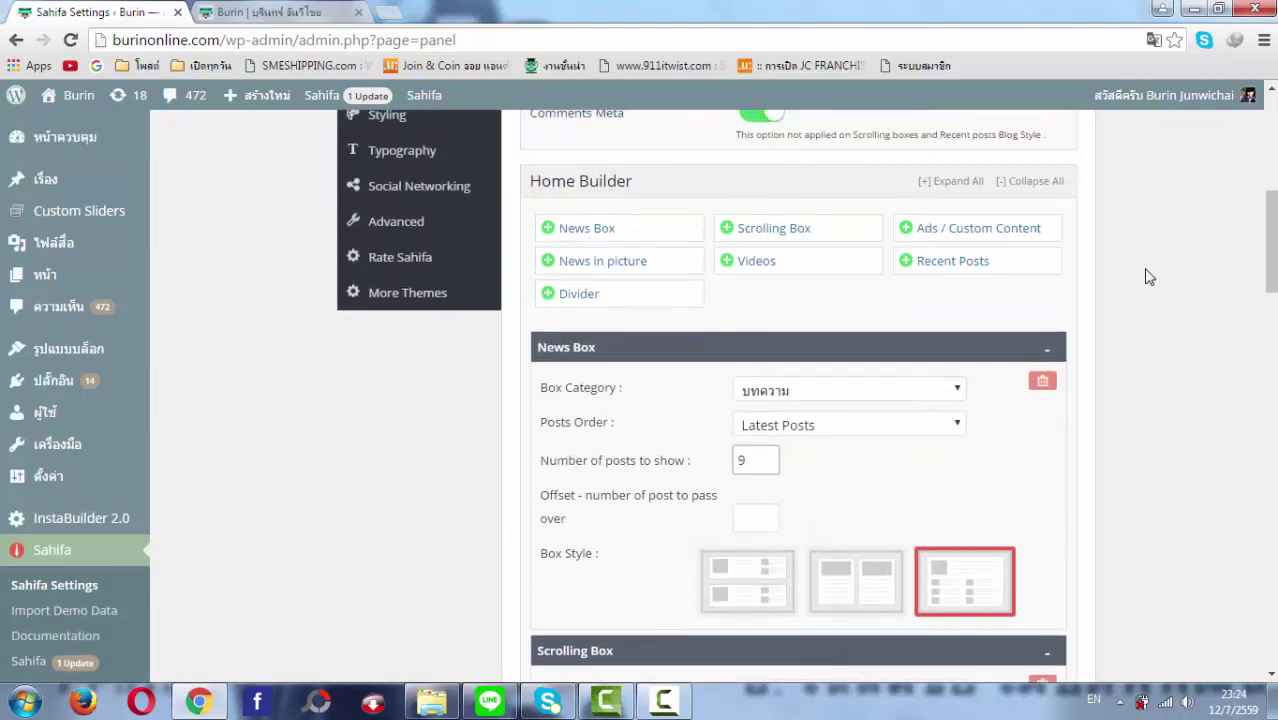
scroll(1155, 265, "up", 6)
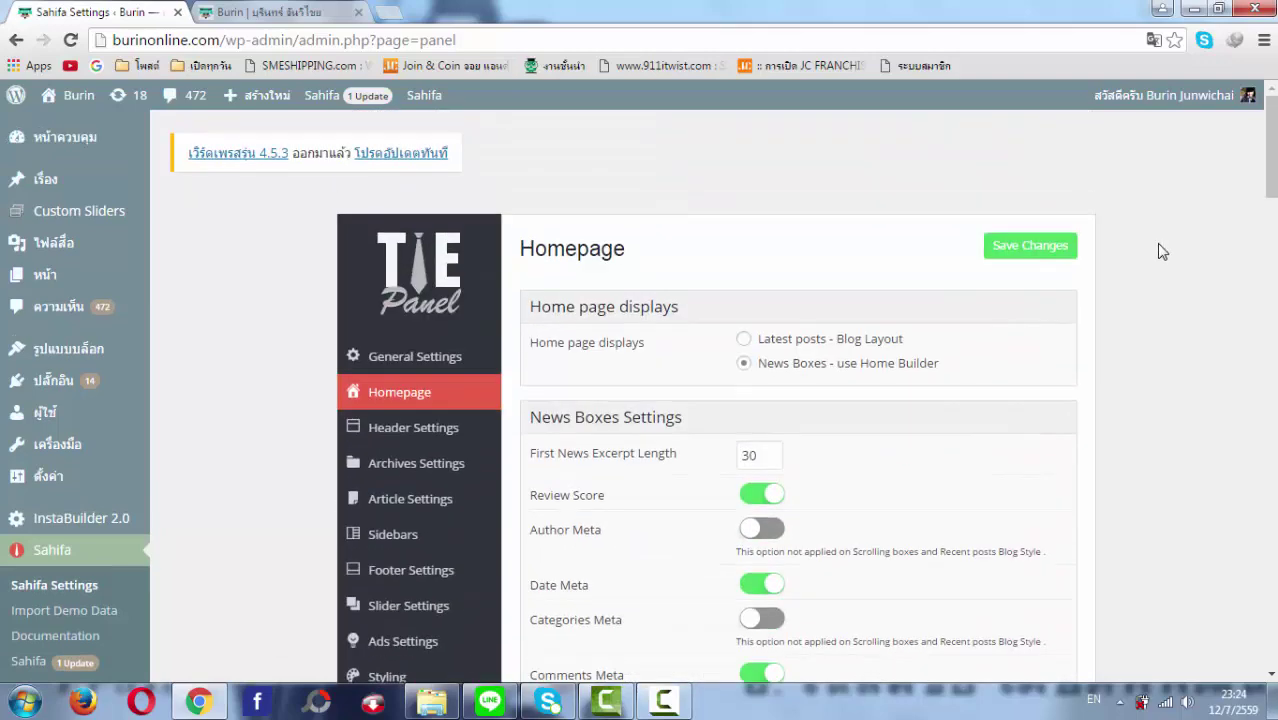
scroll(1152, 420, "down", 8)
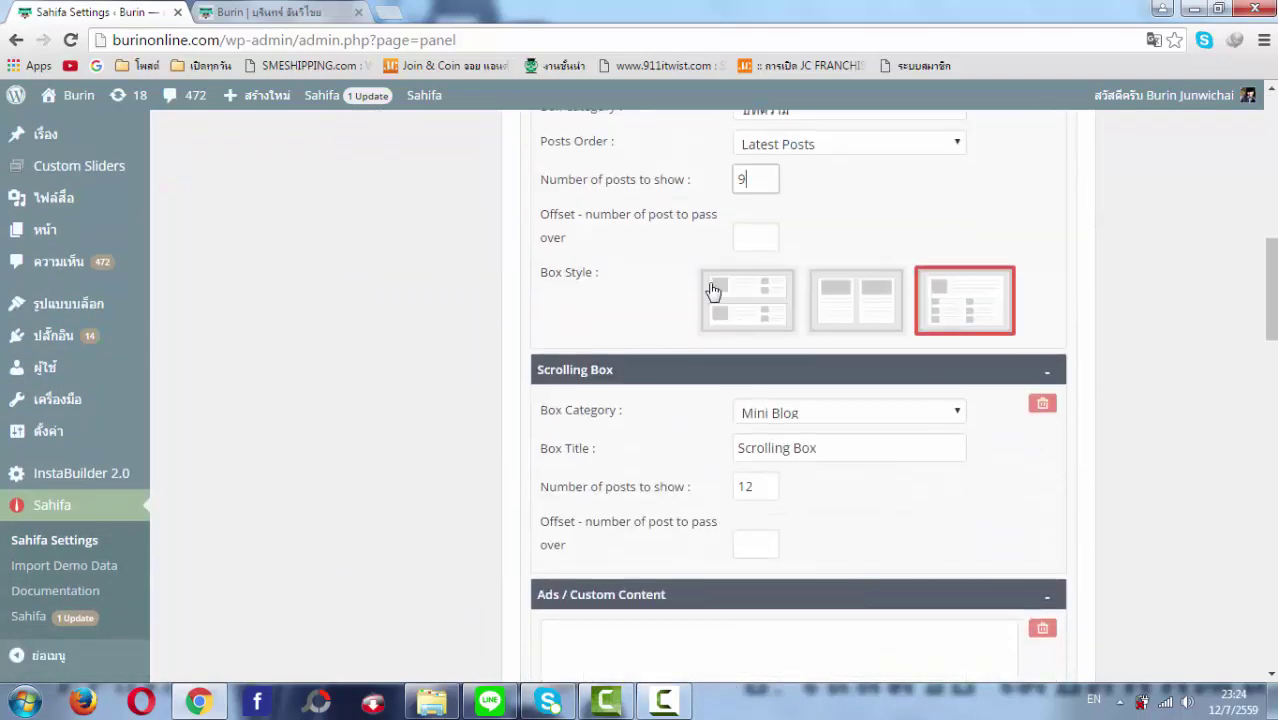
scroll(896, 320, "up", 8)
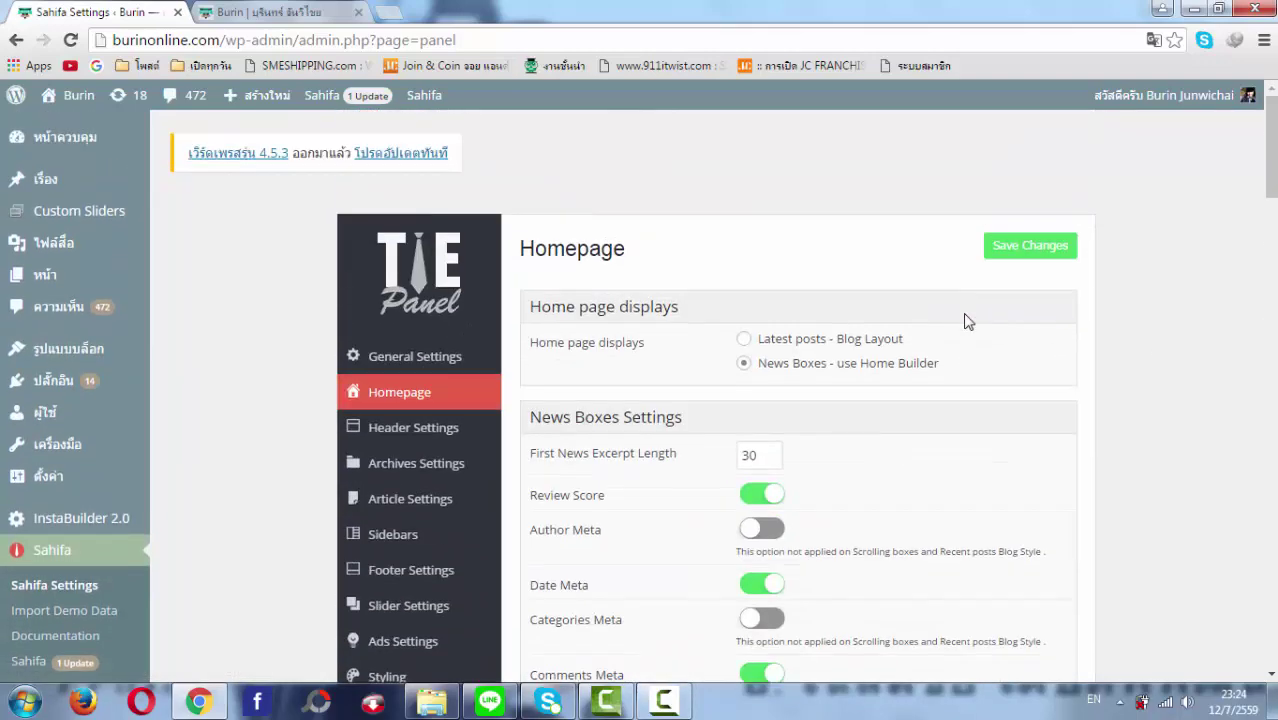
left_click(1030, 247)
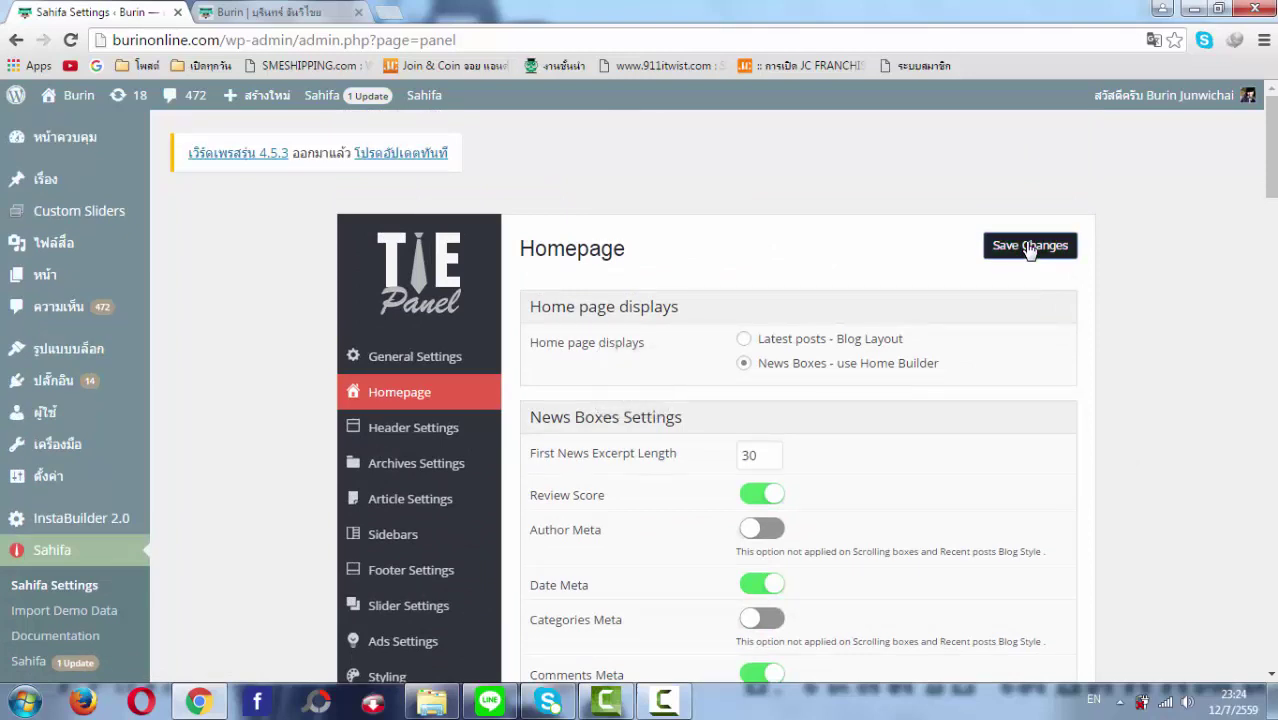
left_click(256, 22)
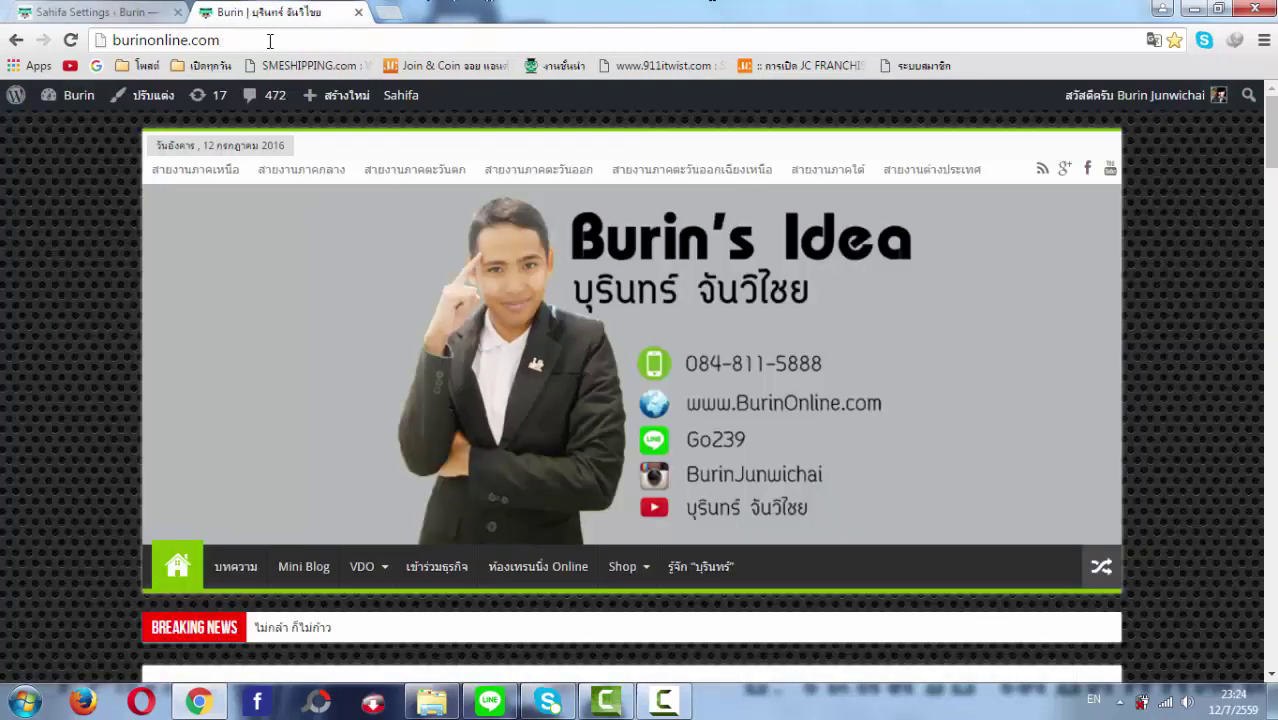
- Reload burinonline.com and examine the layout of the บทความ news box on the homepage
left_click(272, 38)
key("Return")
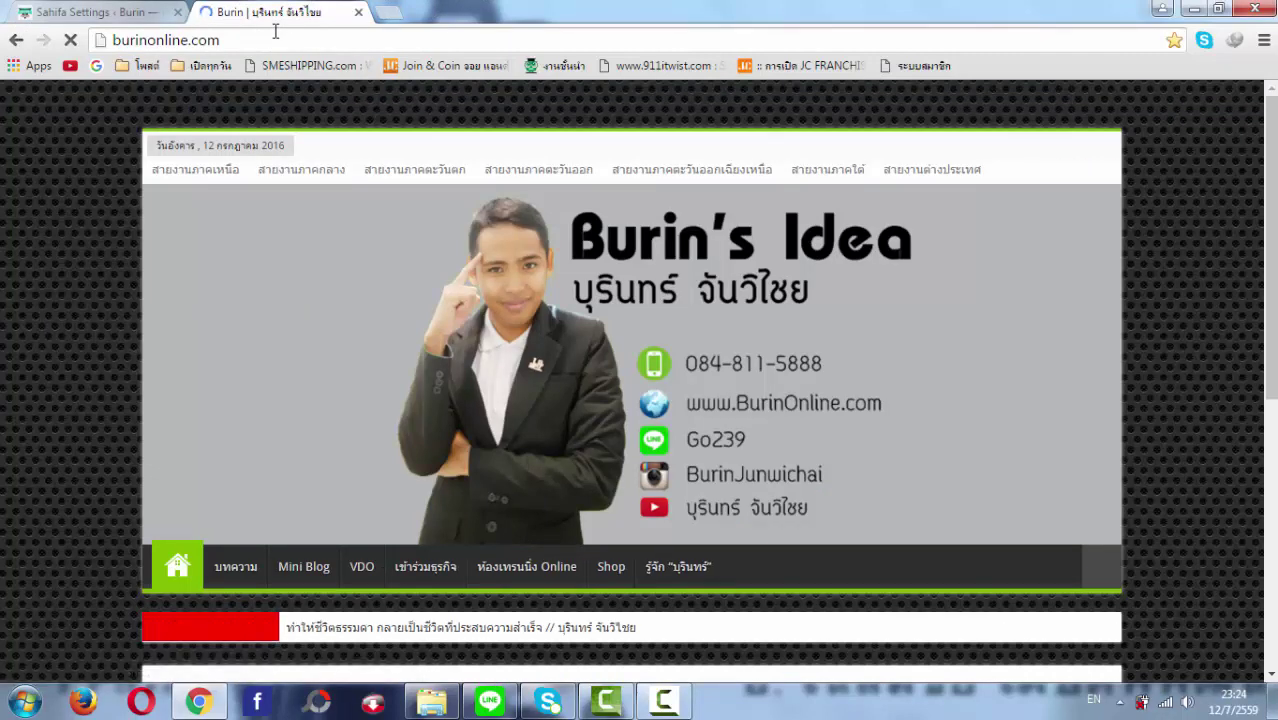
scroll(416, 205, "down", 4)
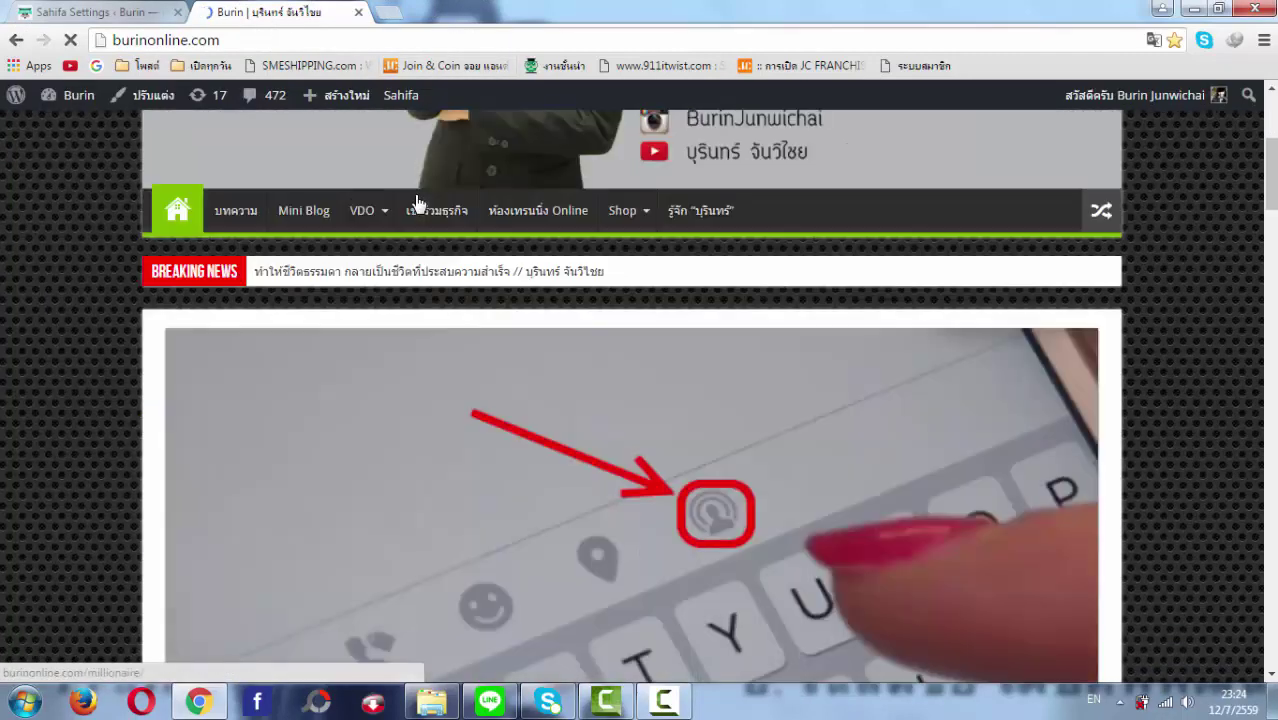
scroll(418, 205, "down", 5)
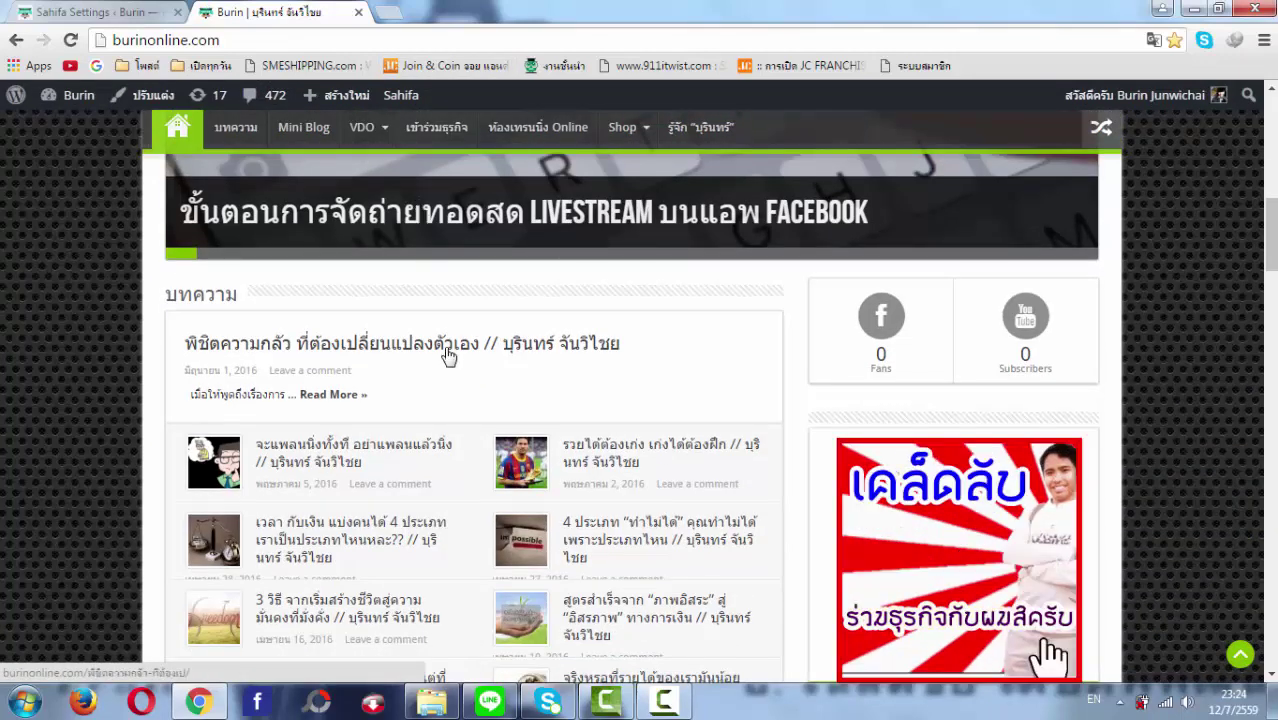
scroll(475, 398, "down", 1)
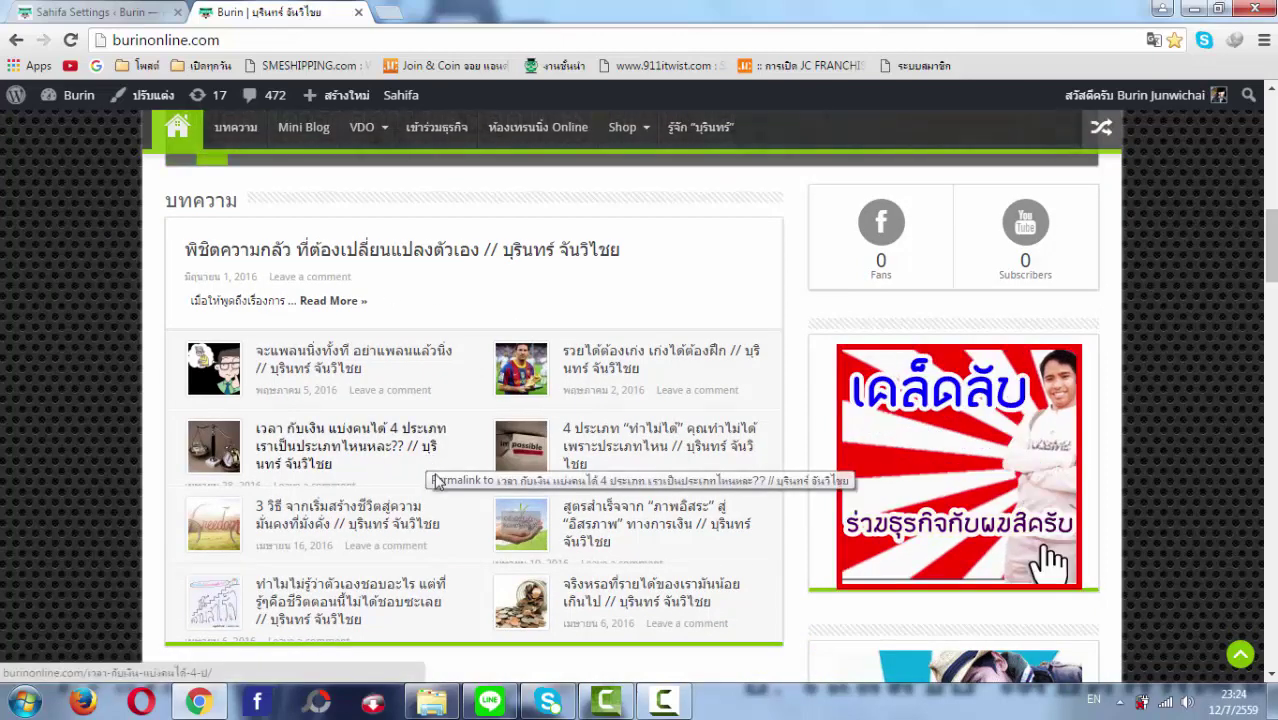
scroll(441, 482, "up", 2)
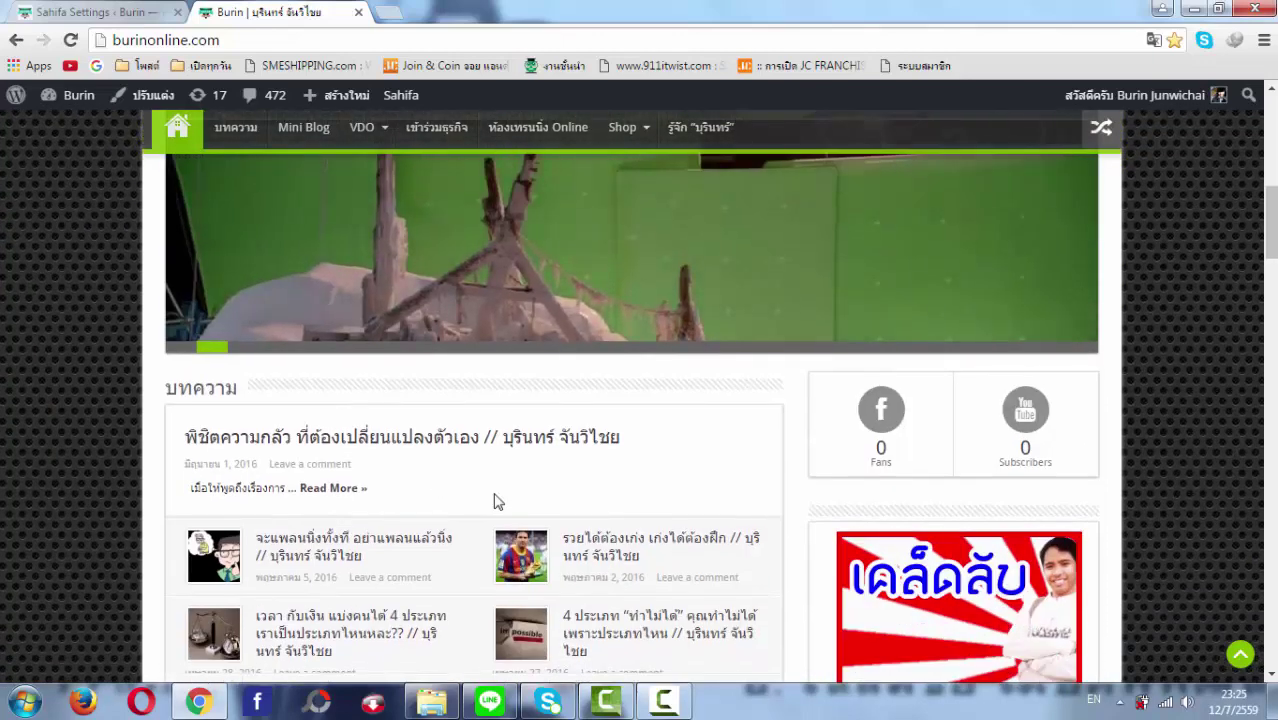
- Advance the homepage's featured slider by two slides and review the sections below it as far as the Scrolling Box
scroll(715, 400, "up", 2)
scroll(600, 375, "up", 2)
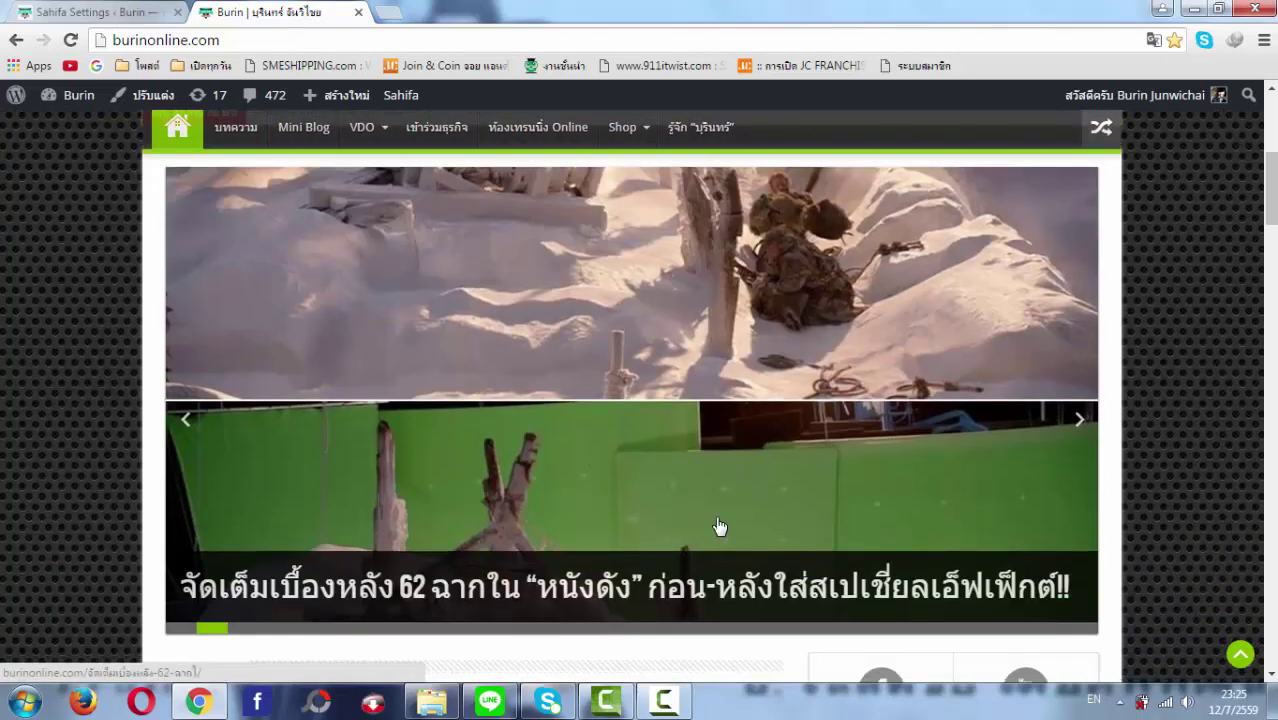
left_click(1078, 419)
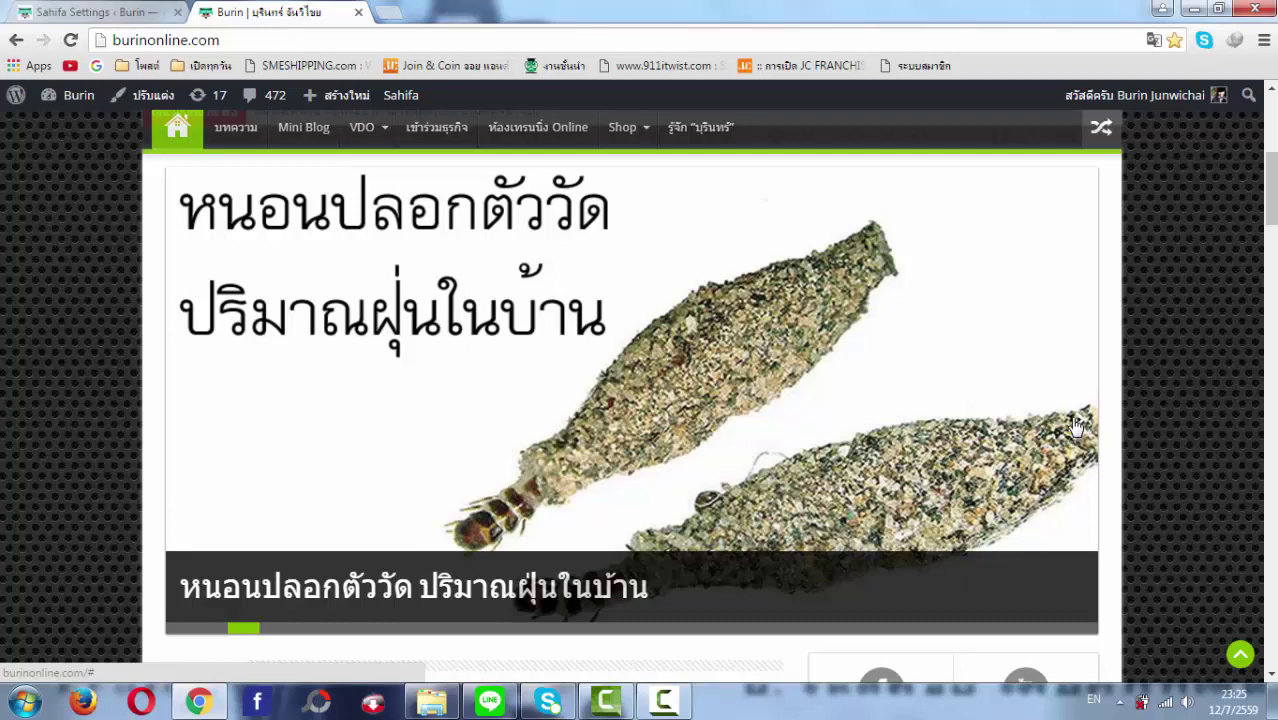
left_click(1078, 424)
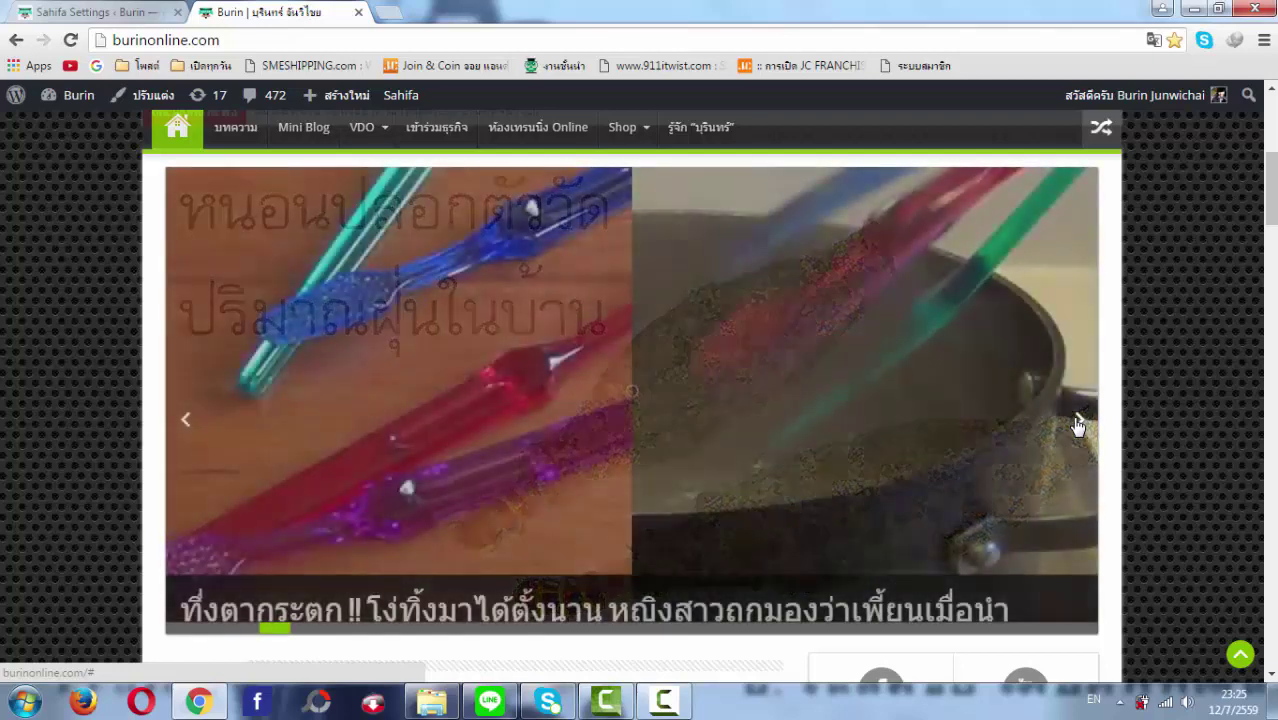
scroll(750, 448, "down", 2)
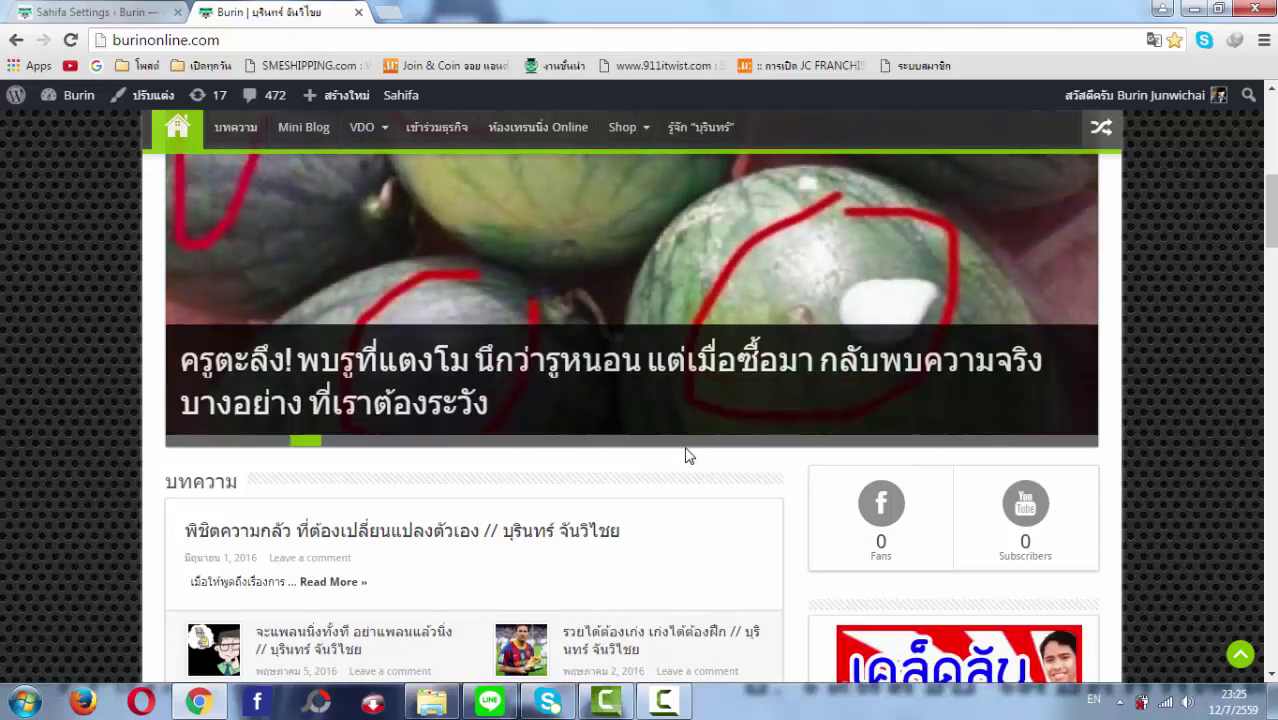
scroll(710, 455, "down", 3)
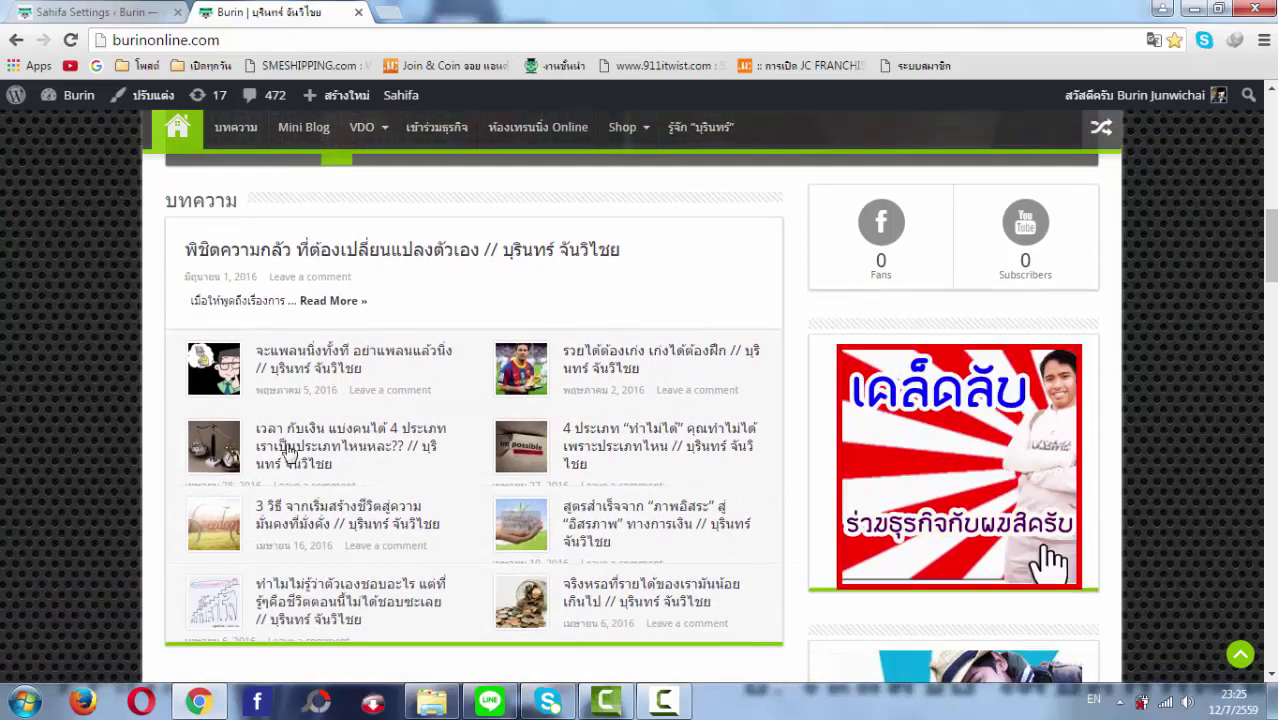
scroll(450, 440, "down", 2)
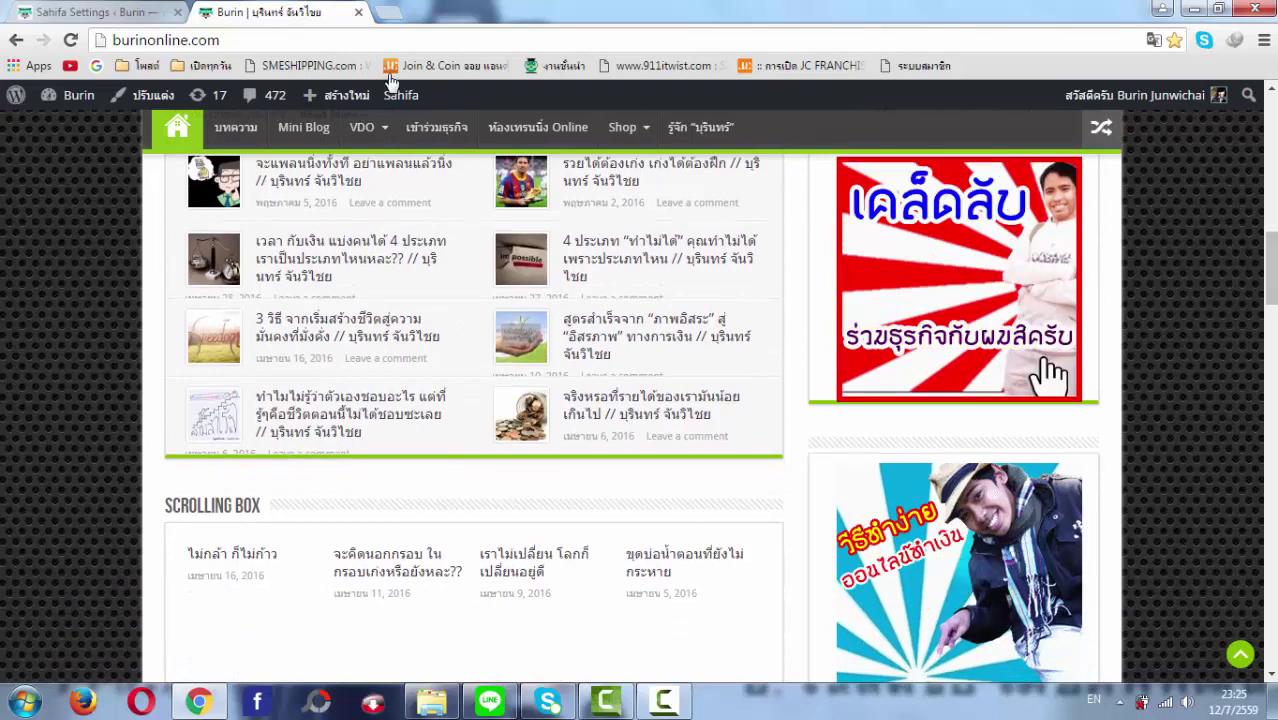
- Return to the Sahifa Settings page and set the Scrolling Box category to บทความ
left_click(97, 13)
scroll(770, 432, "down", 9)
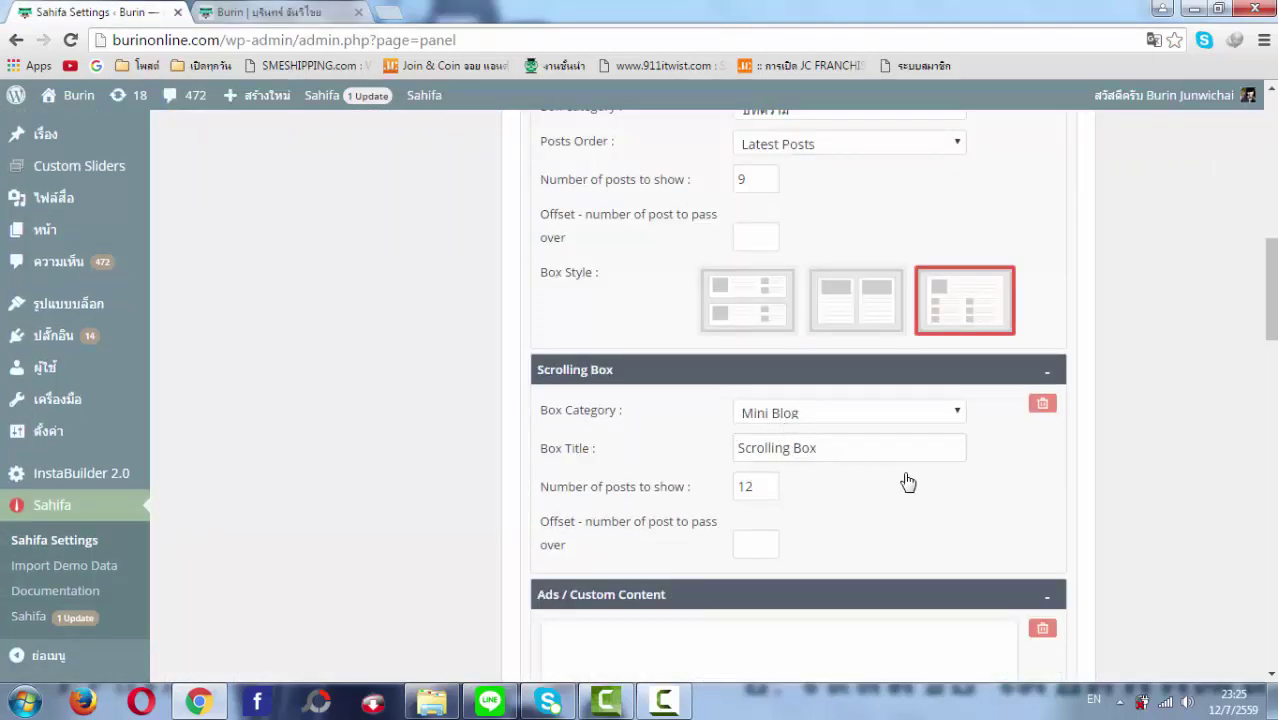
left_click(957, 414)
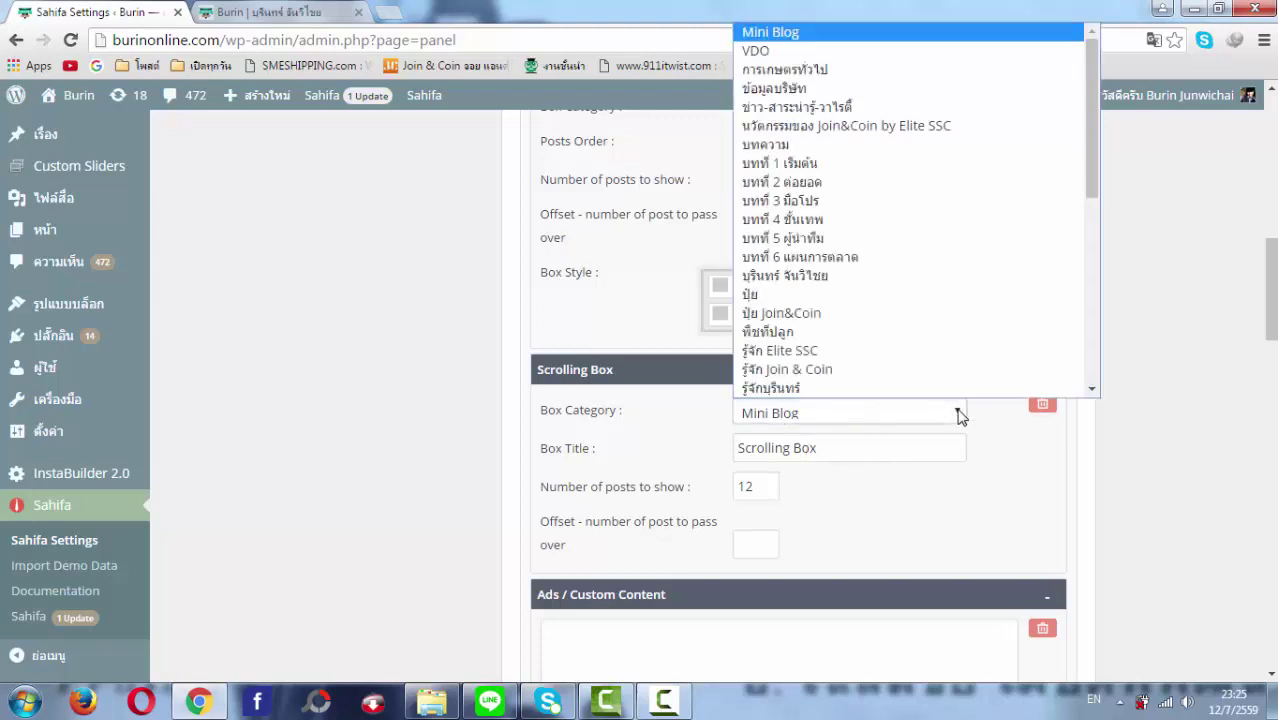
left_click(805, 144)
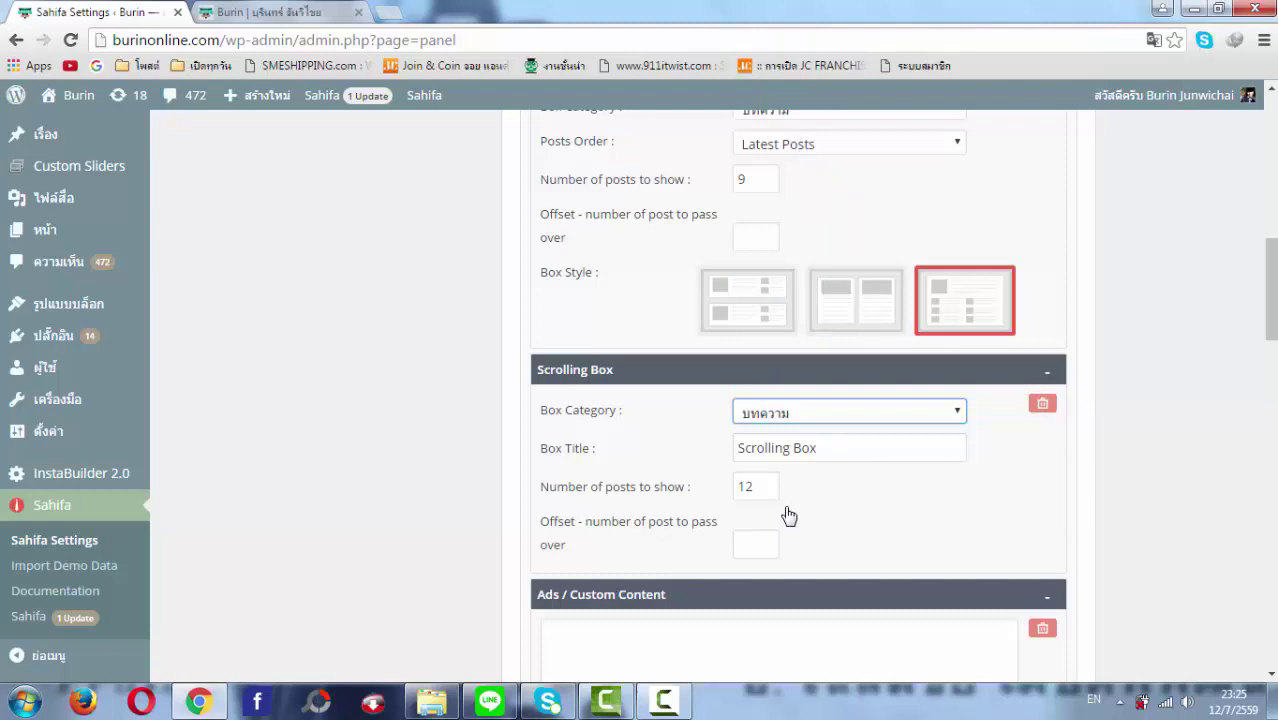
scroll(762, 422, "up", 1)
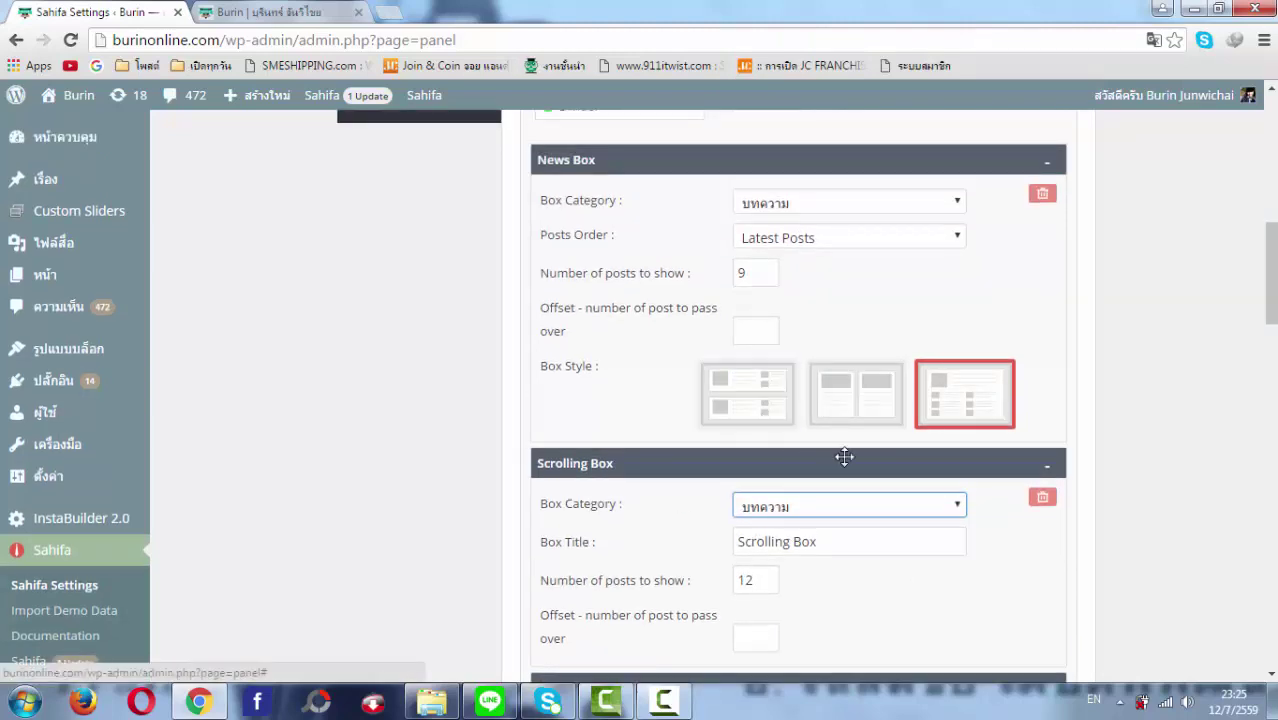
scroll(776, 455, "down", 1)
- Replace the Scrolling Box title with ทดลอง
left_click(757, 451)
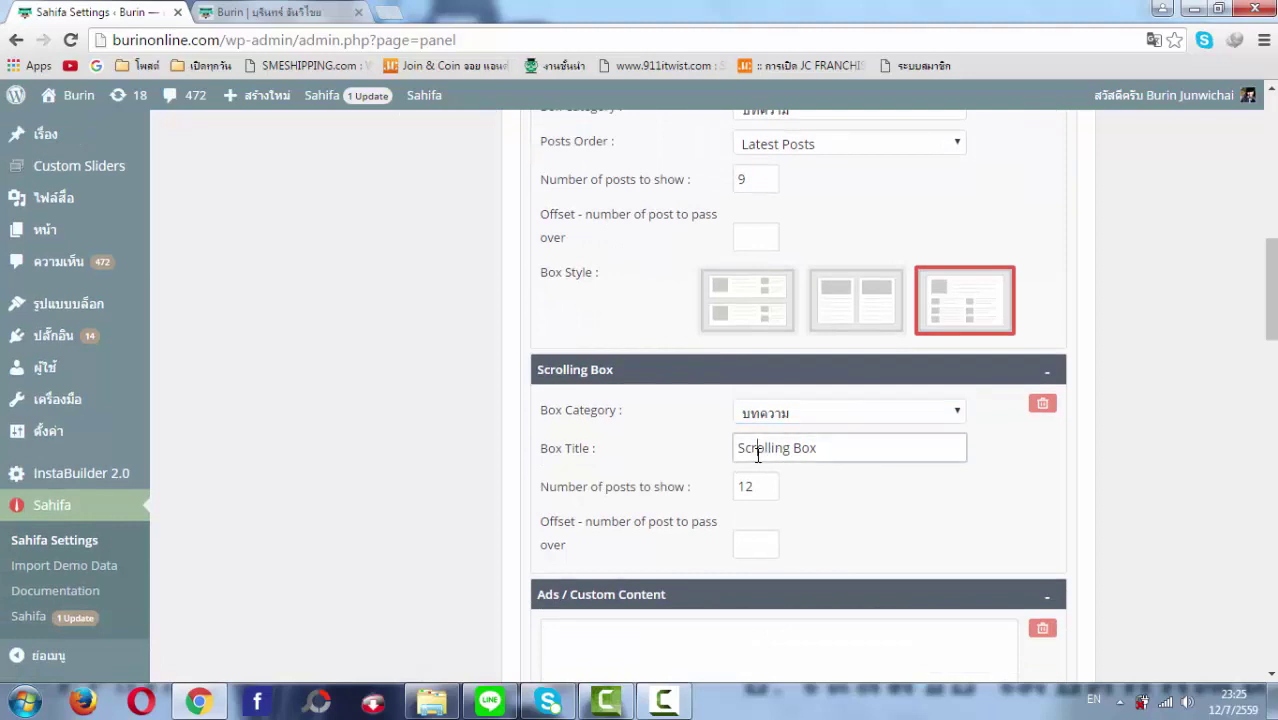
left_click_drag(808, 447, 727, 462)
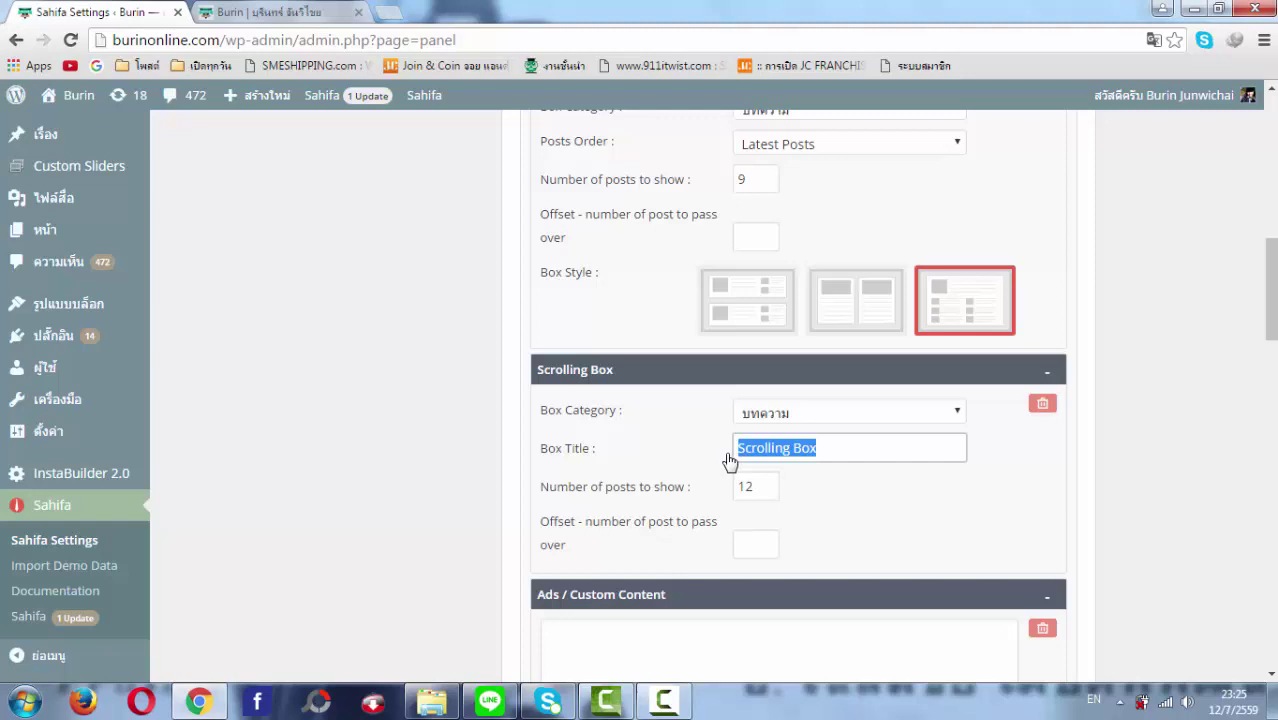
type("m")
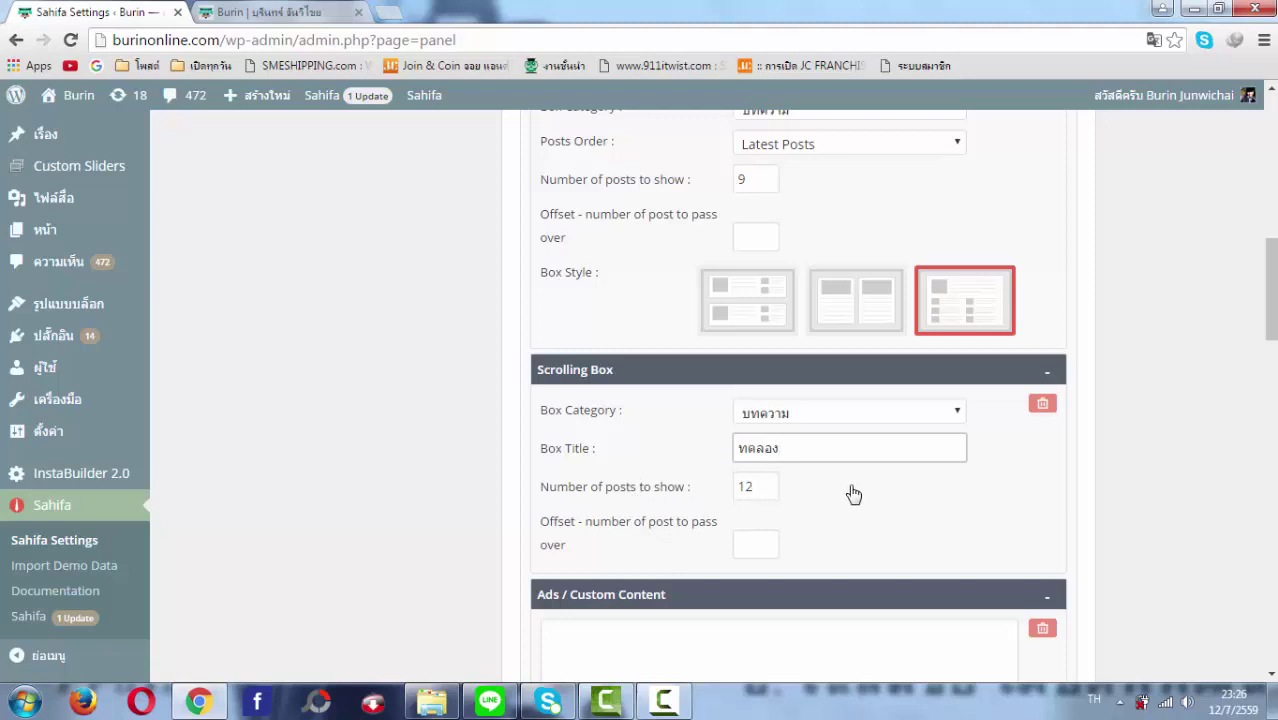
- Save the Homepage settings and reload burinonline.com to check the ทดลอง scrolling box and the blocks below it
scroll(1093, 423, "up", 10)
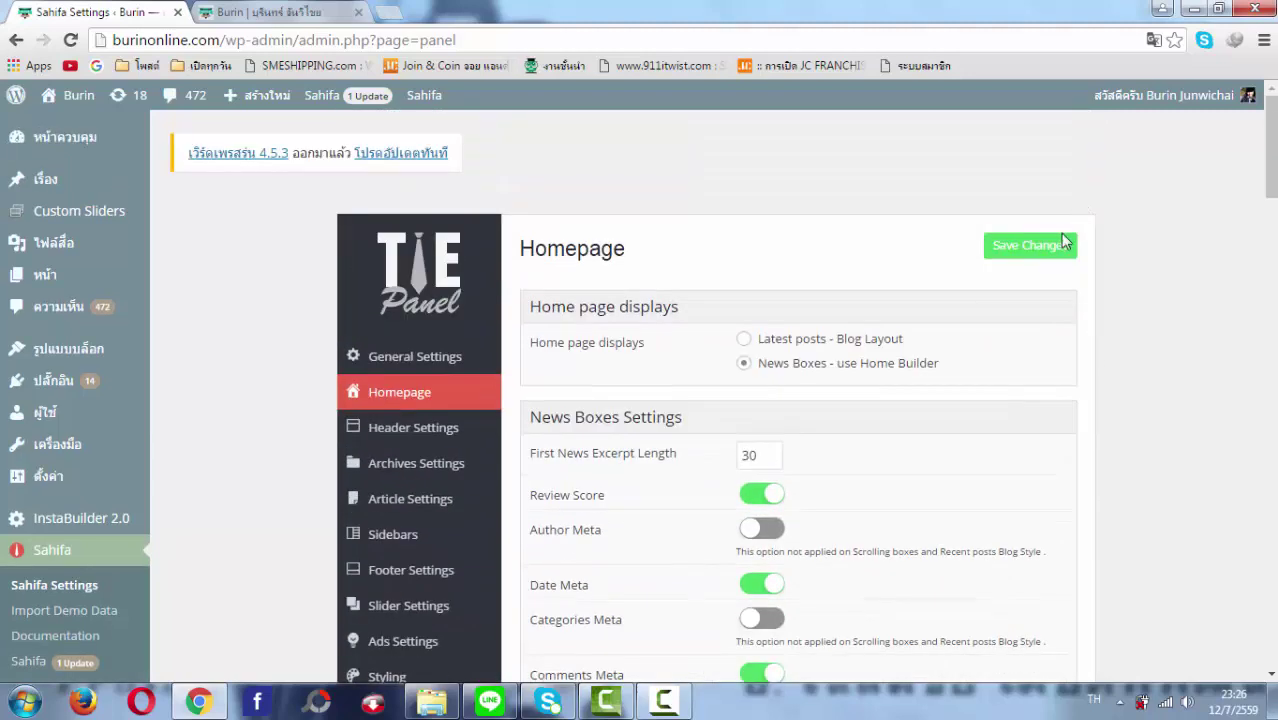
left_click(1063, 244)
left_click(268, 10)
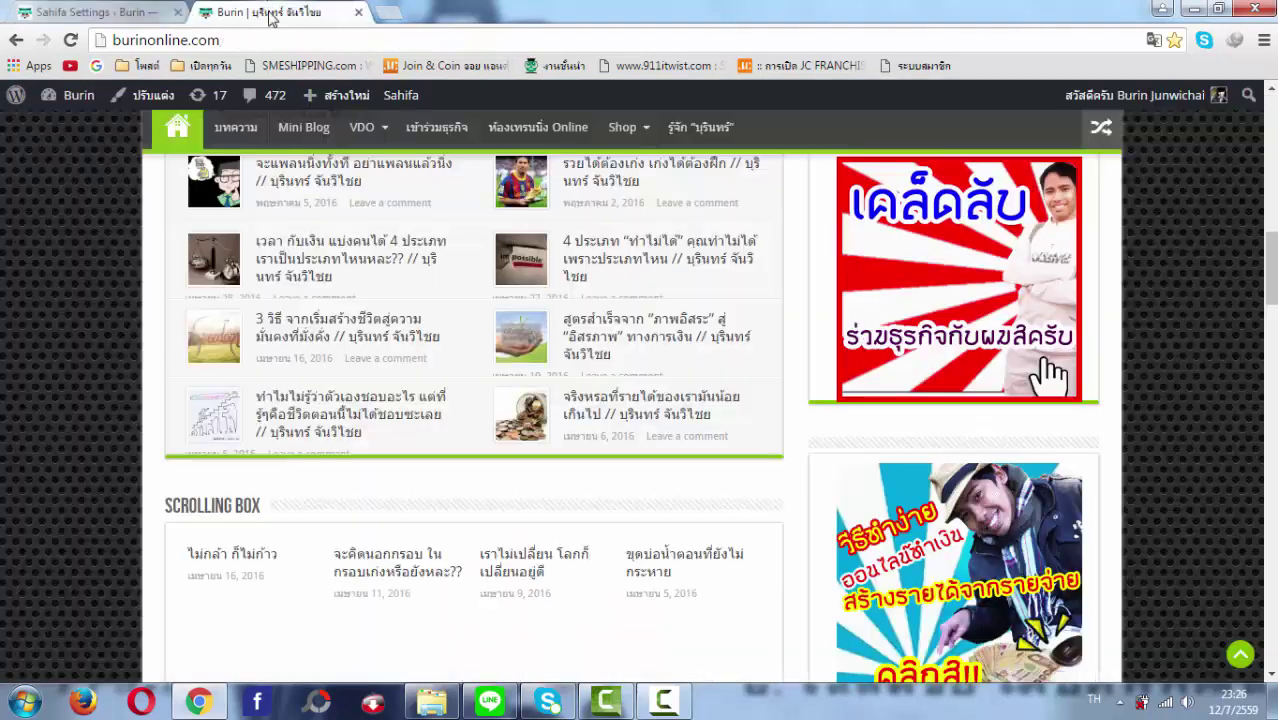
left_click(276, 31)
key("Return")
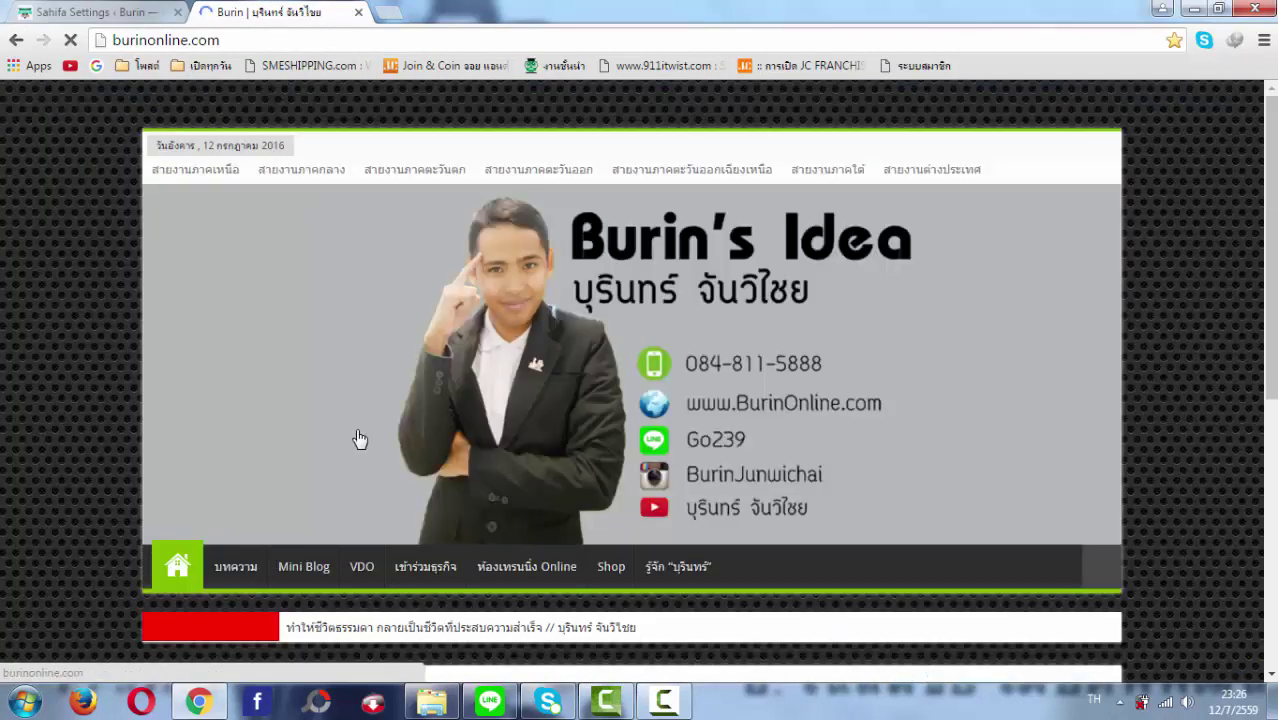
scroll(362, 430, "down", 3)
scroll(366, 428, "down", 15)
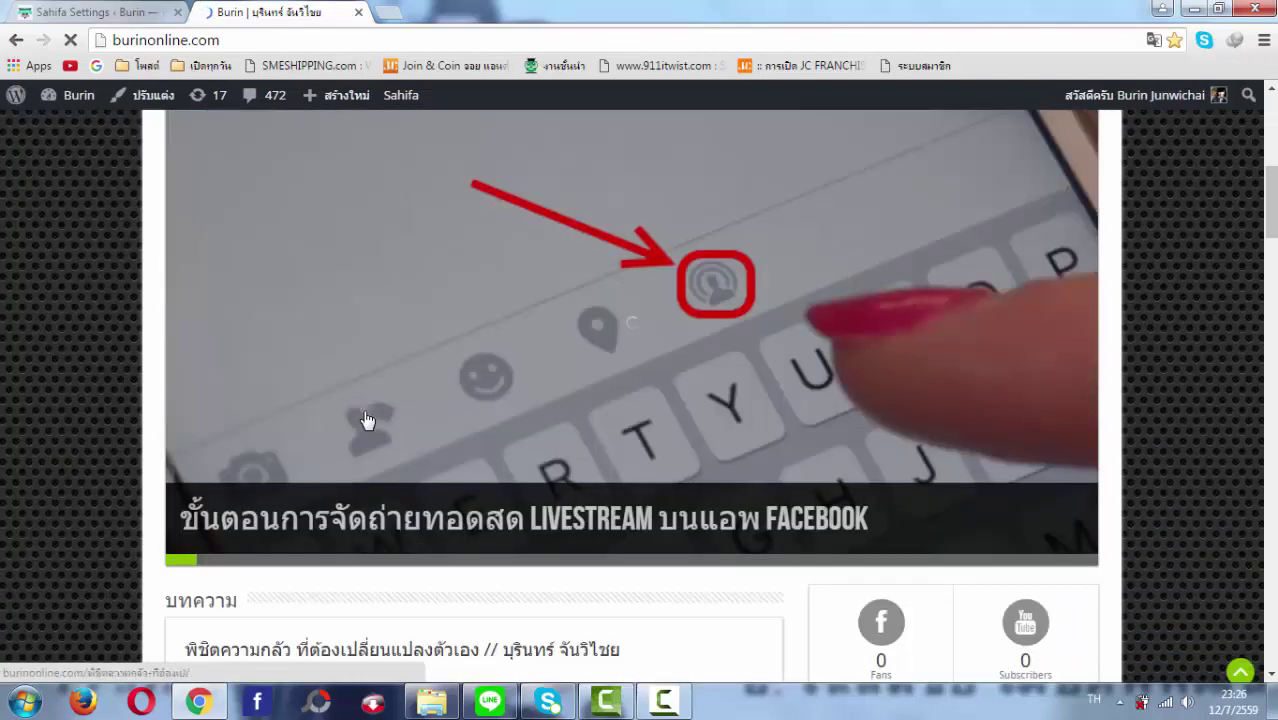
scroll(360, 393, "up", 6)
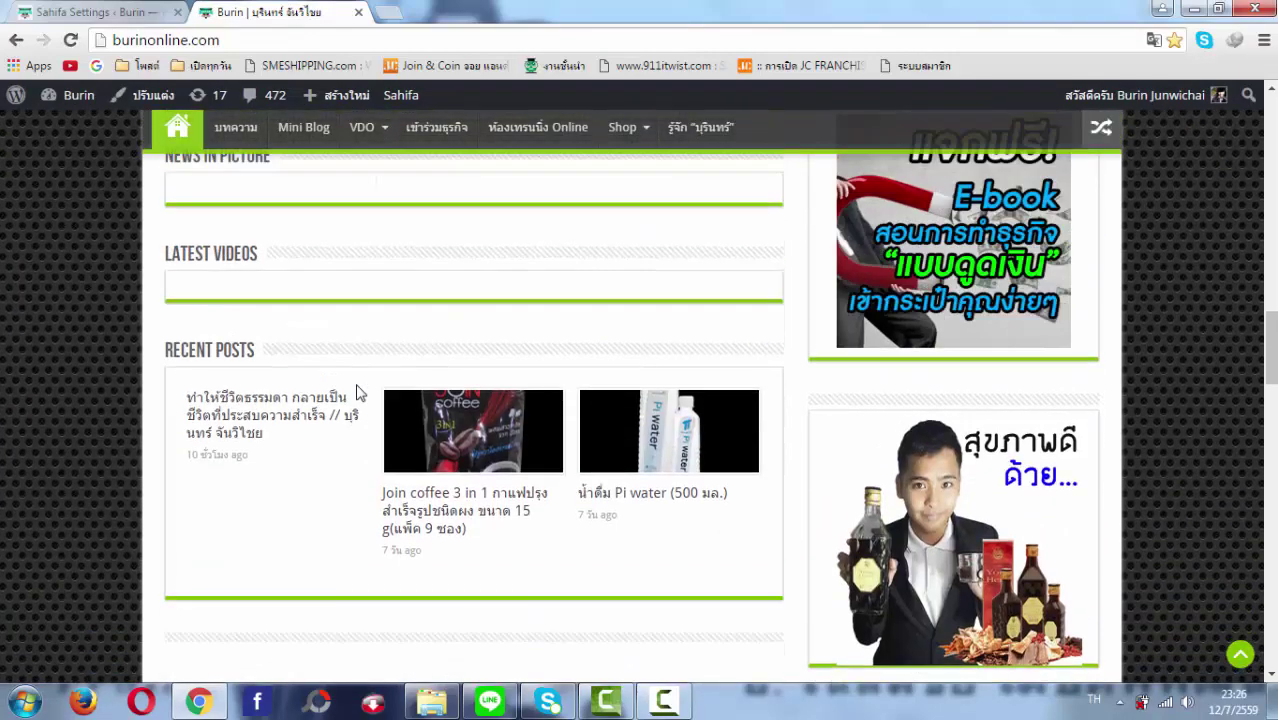
scroll(358, 392, "up", 2)
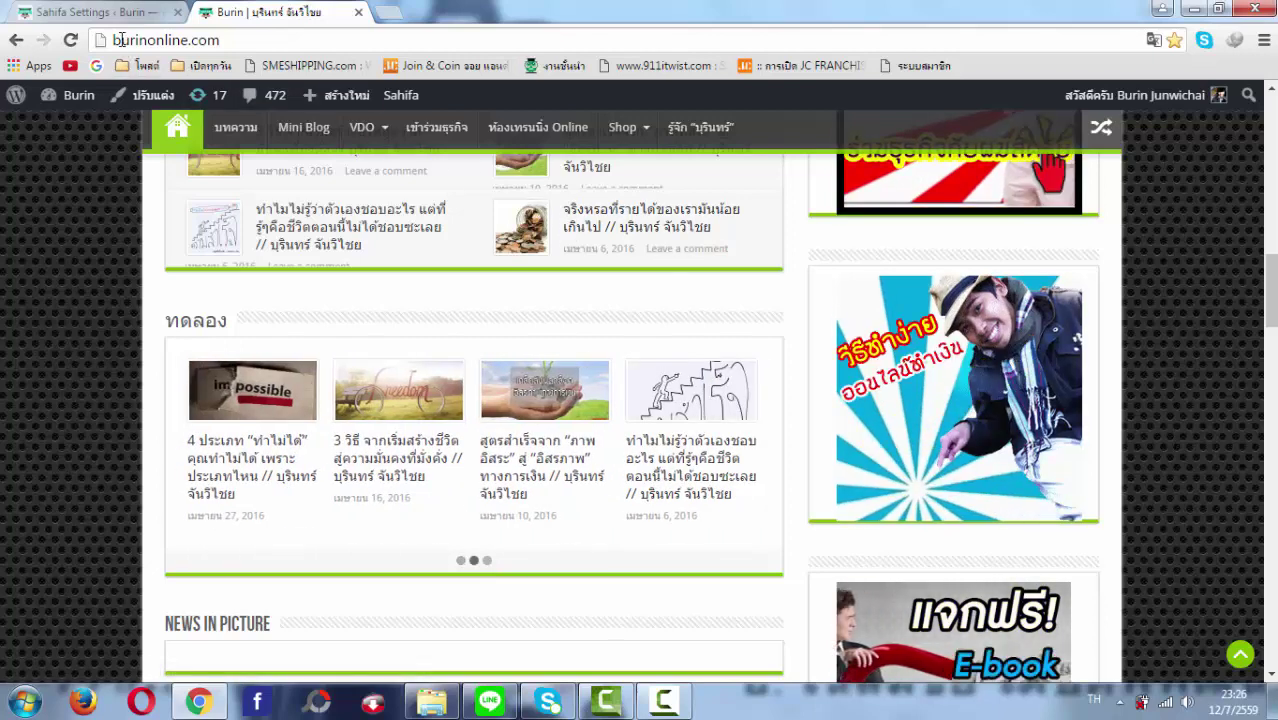
- Back in Sahifa Settings, review the Ads / Custom Content block and set the News In Picture category to บทความ
left_click(105, 12)
scroll(775, 400, "down", 15)
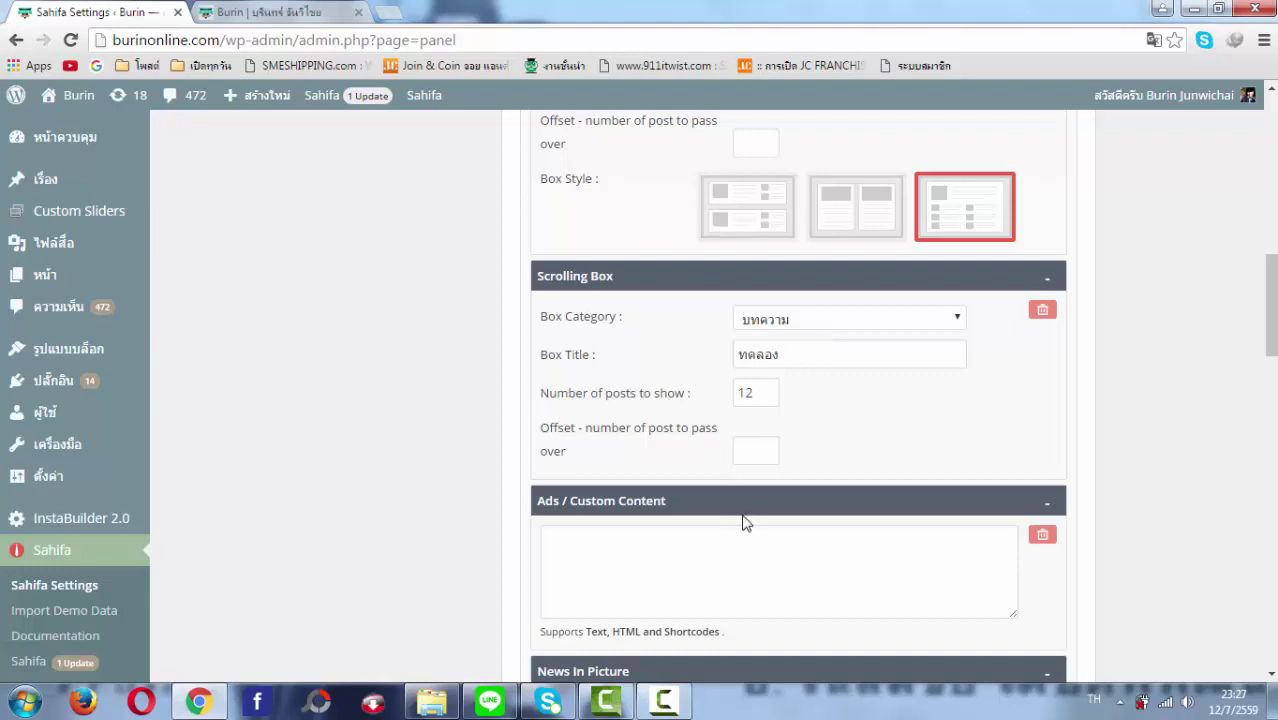
scroll(745, 521, "down", 1)
left_click(767, 476)
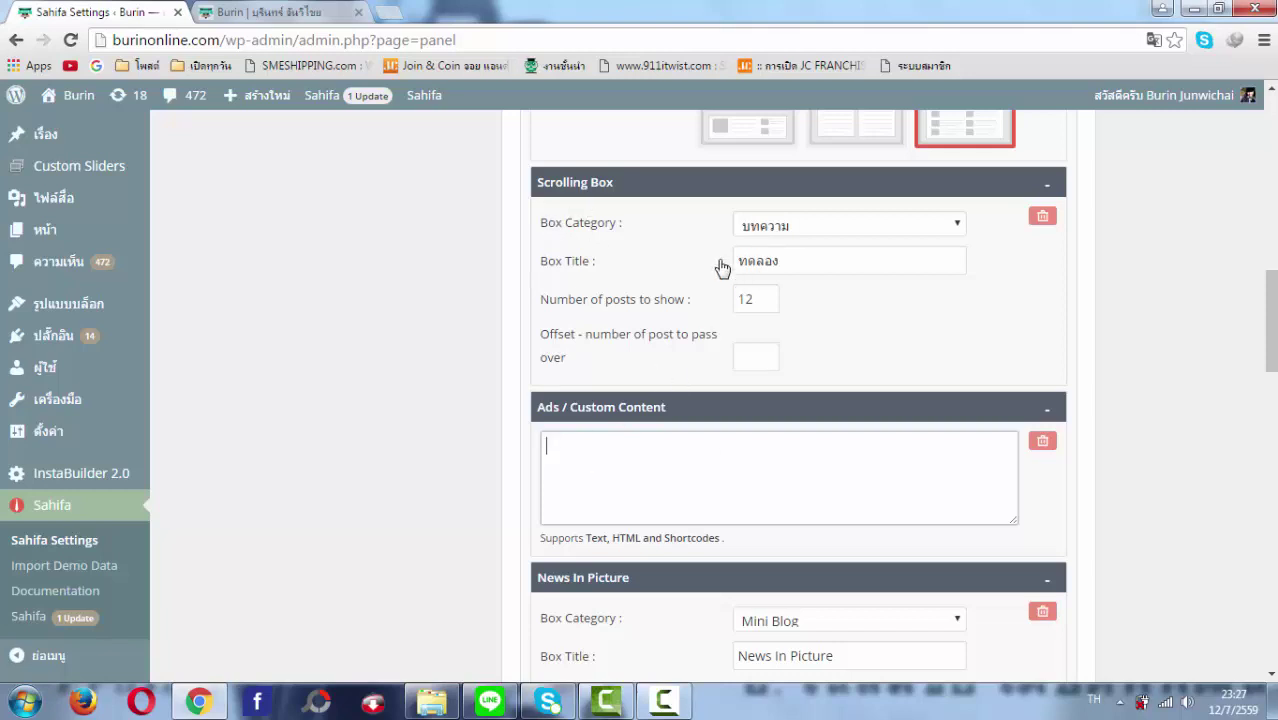
scroll(665, 380, "down", 2)
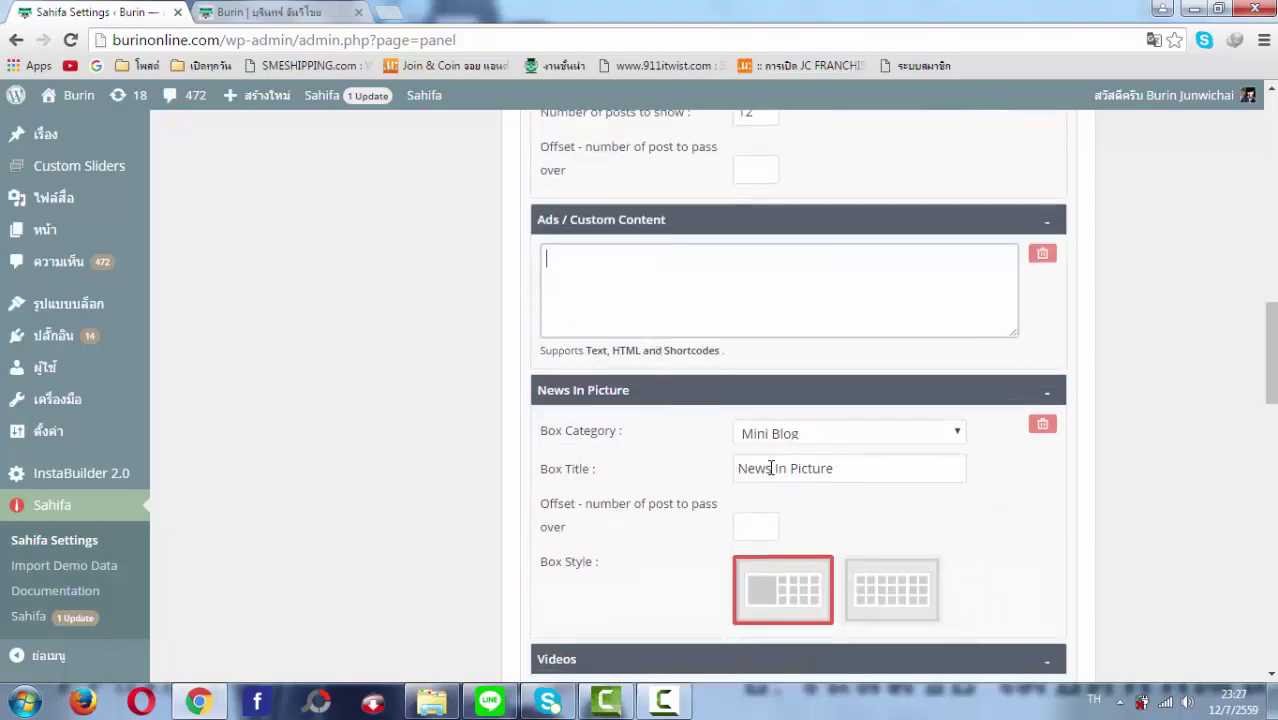
left_click(956, 437)
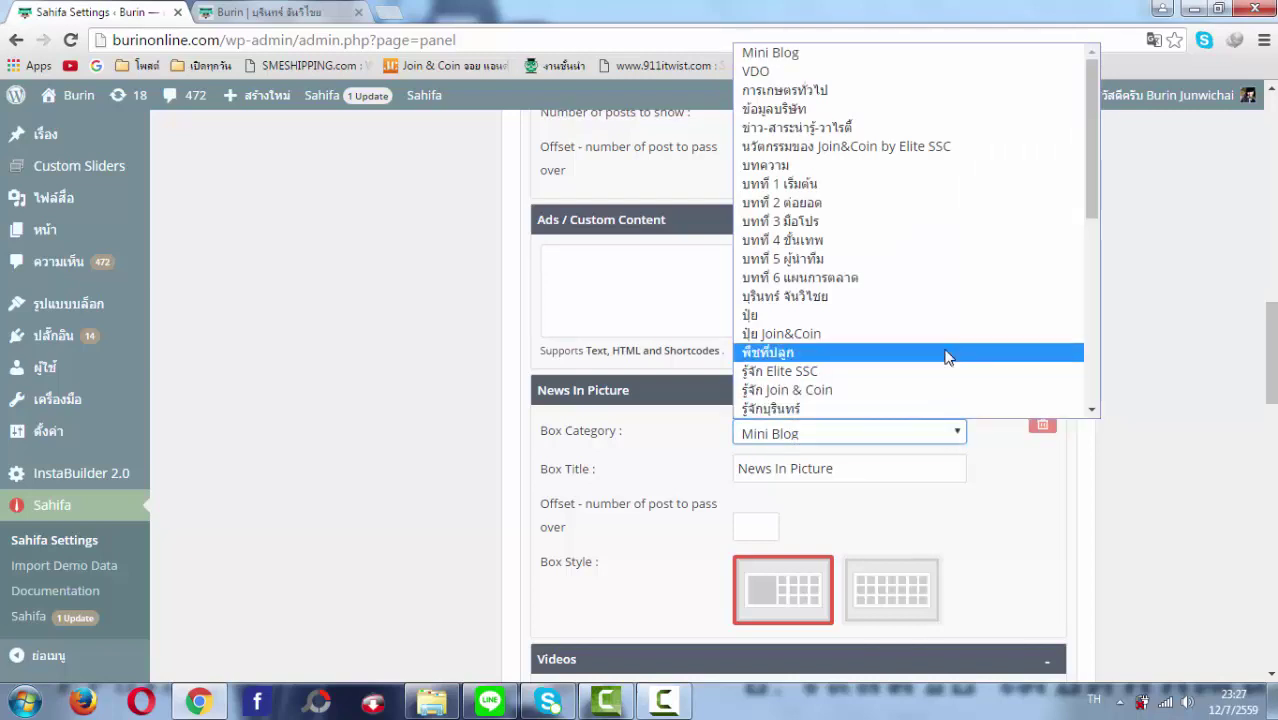
left_click(968, 171)
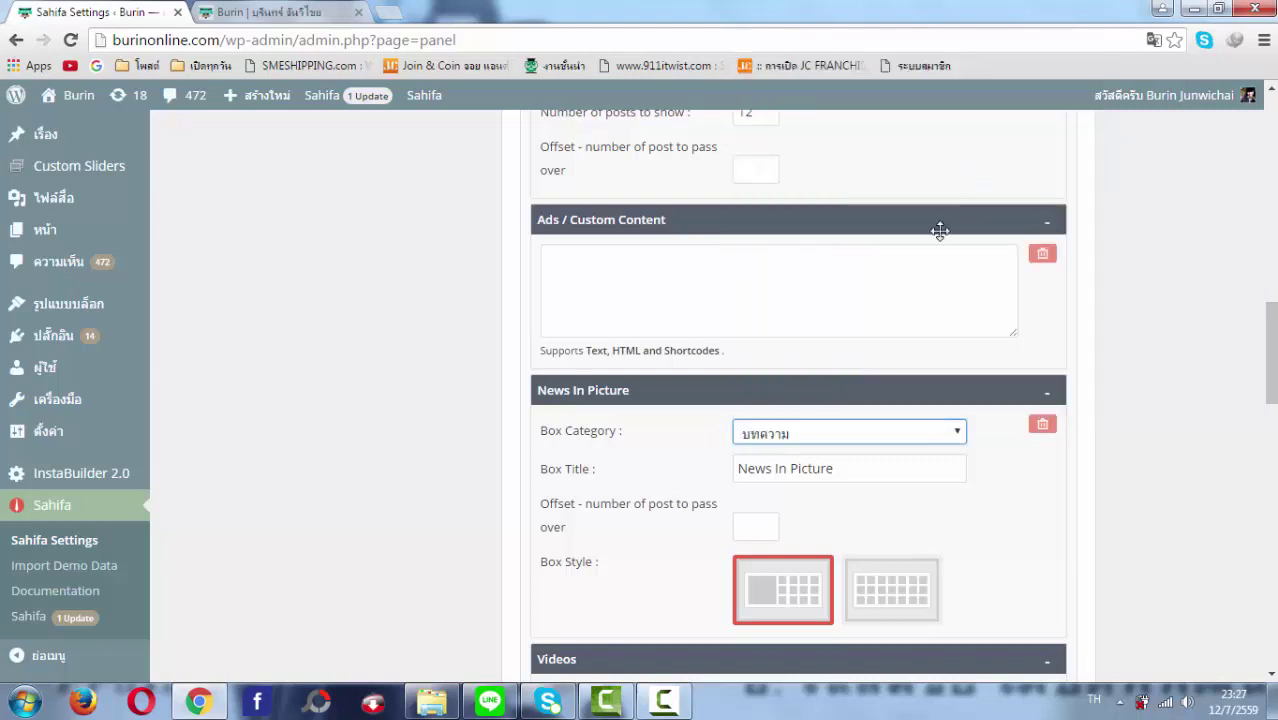
left_click(828, 467)
left_click_drag(833, 469, 792, 467)
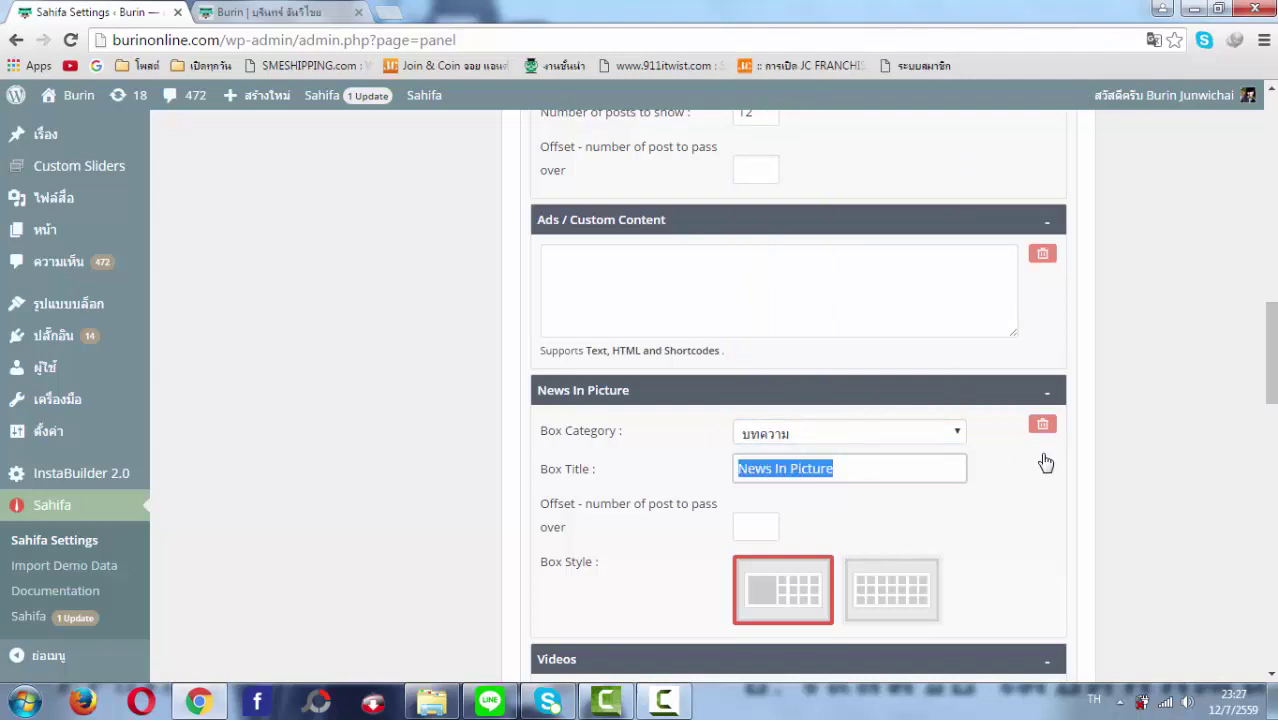
- Save the Homepage settings and reload burinonline.com to check the News In Picture block
scroll(1041, 480, "down", 3)
scroll(1045, 400, "up", 10)
scroll(1058, 285, "up", 5)
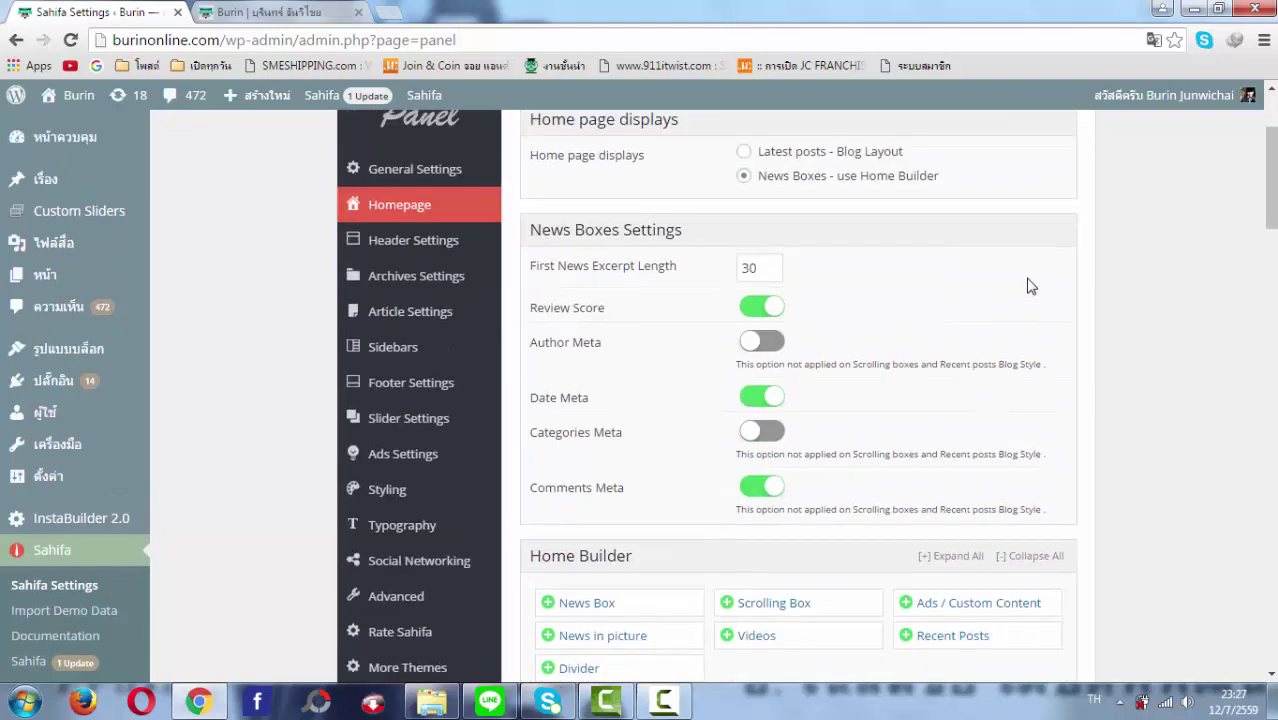
left_click(1030, 245)
left_click(230, 14)
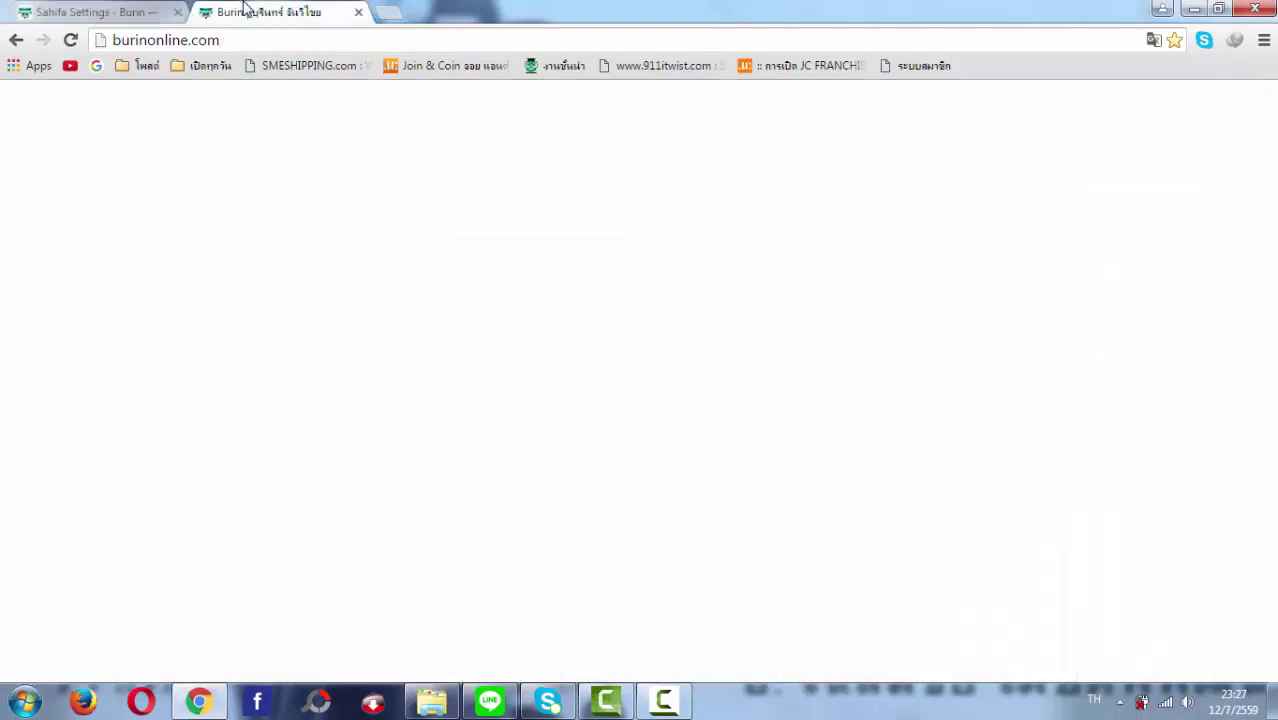
scroll(420, 432, "down", 3)
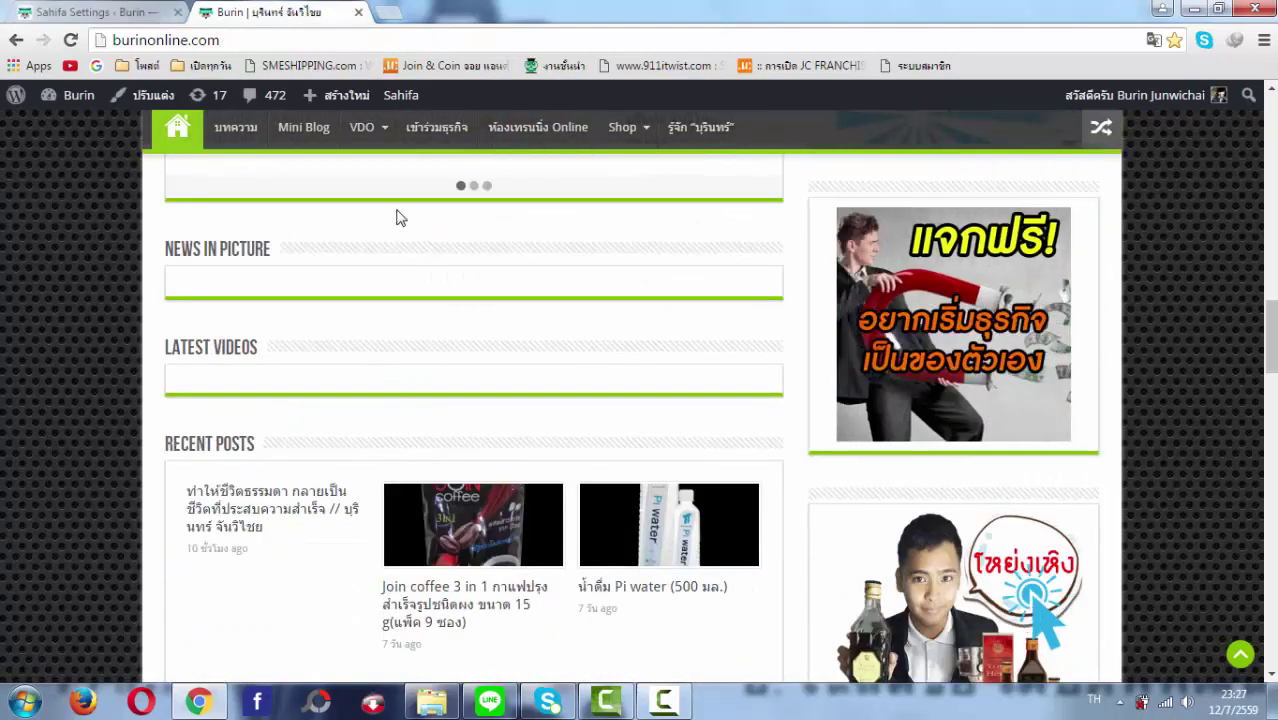
left_click(408, 43)
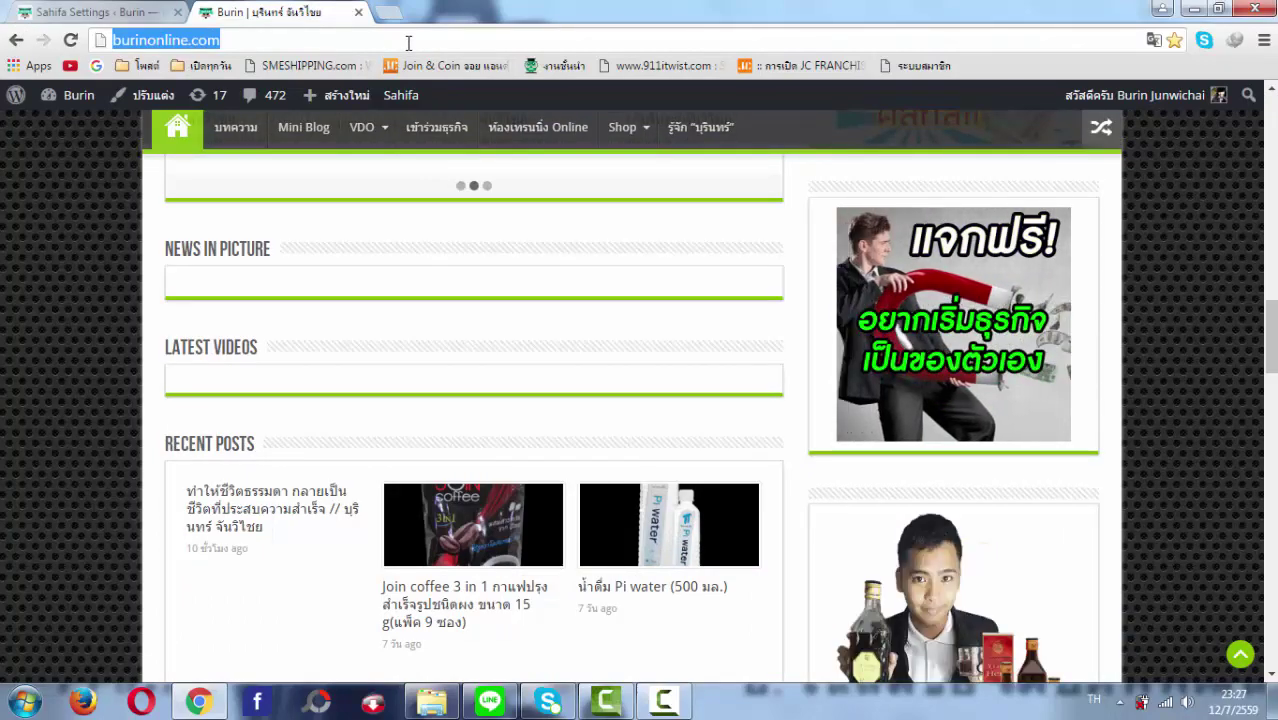
key("Return")
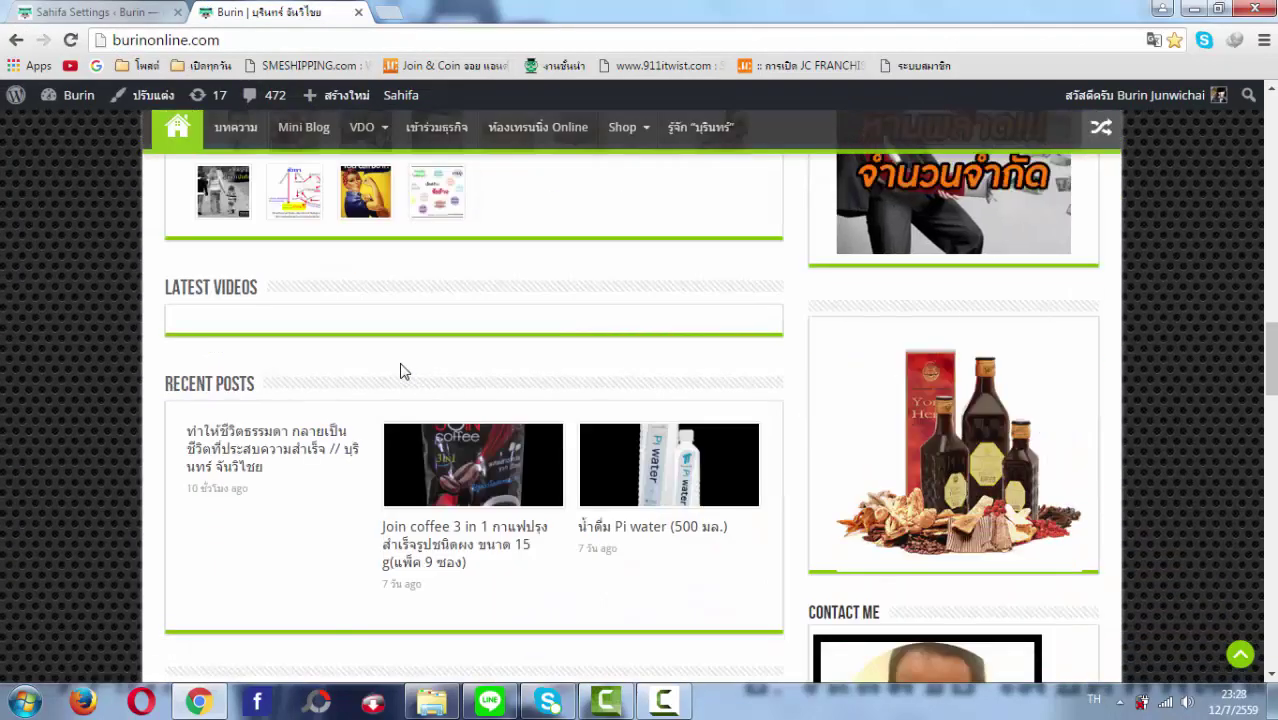
- Examine the News In Picture block and the blocks around it on the burinonline.com homepage
scroll(400, 368, "down", 1)
scroll(397, 373, "up", 4)
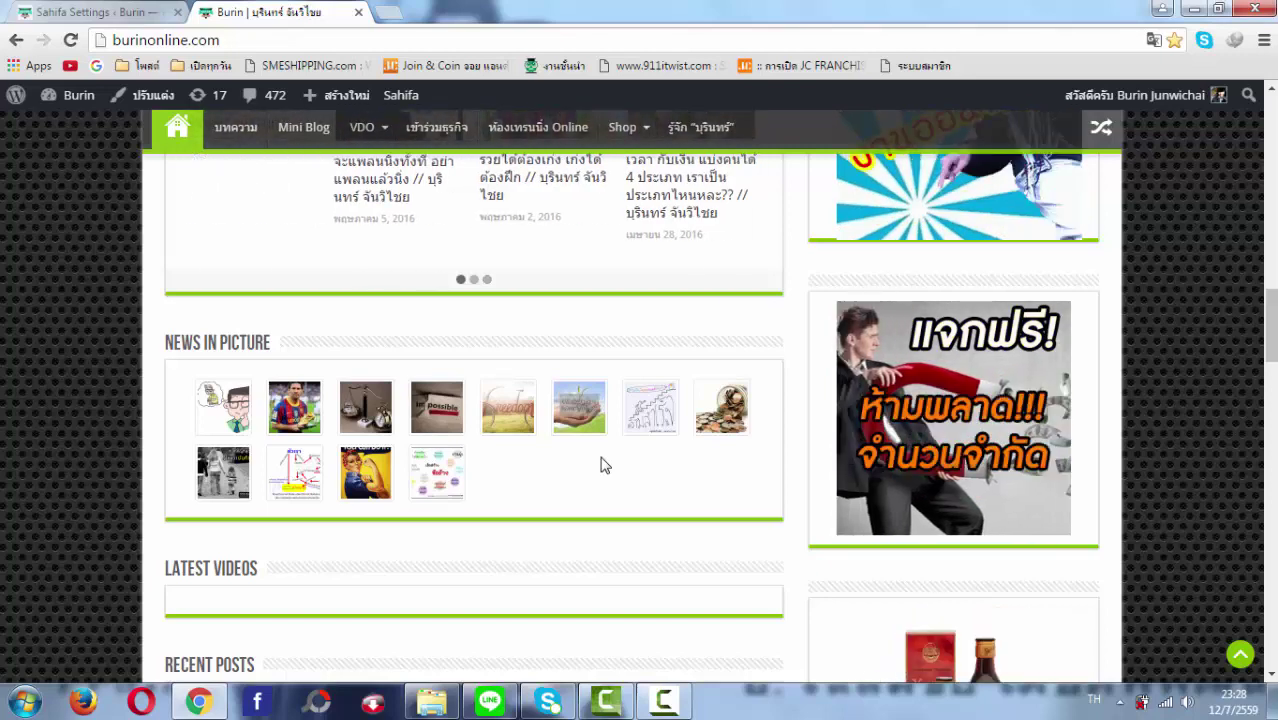
left_click(115, 10)
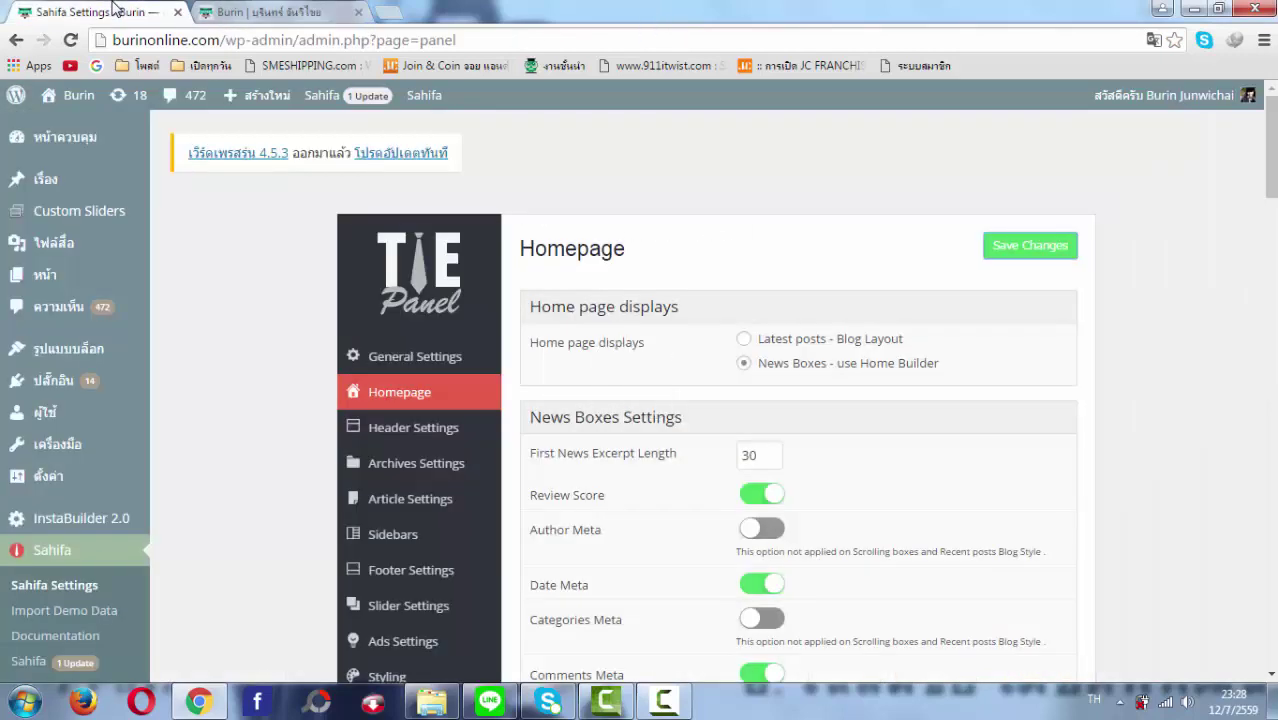
left_click(250, 10)
mouse_move(630, 127)
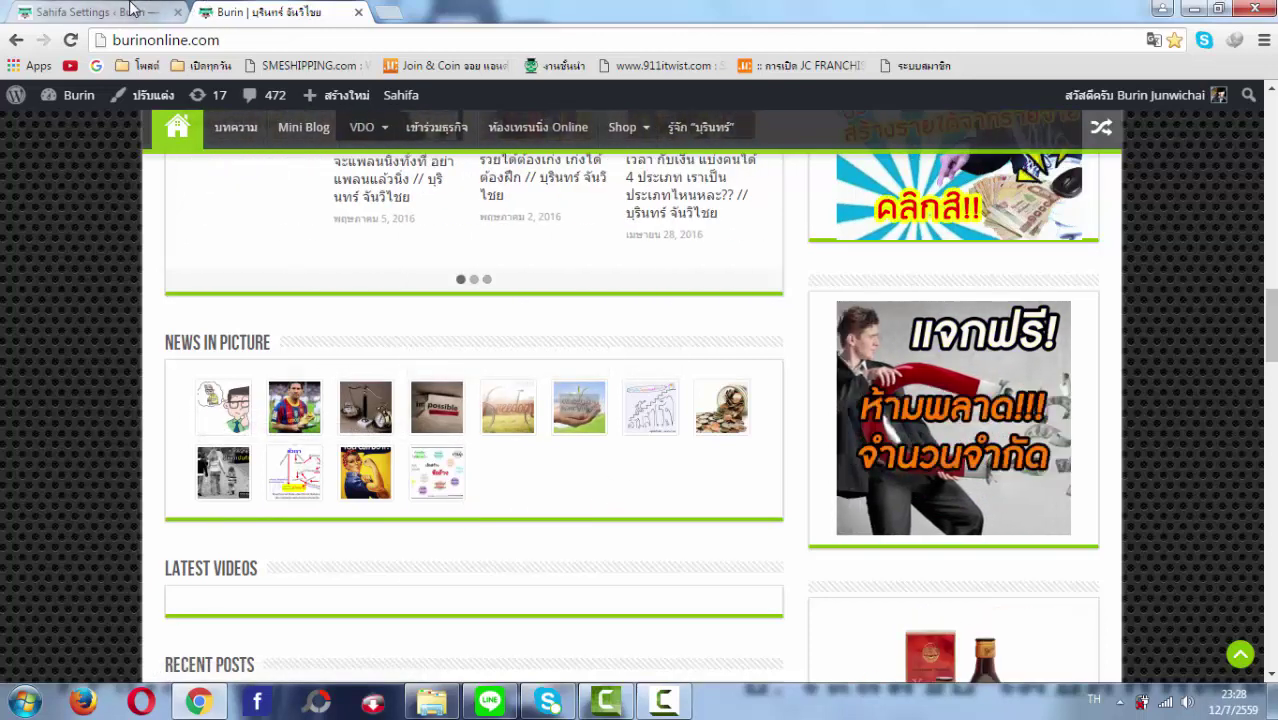
- Return to Sahifa Settings and review the Home Builder blocks from News Box through News In Picture and Videos to Recent Posts
left_click(135, 11)
scroll(866, 340, "down", 3)
scroll(865, 383, "down", 4)
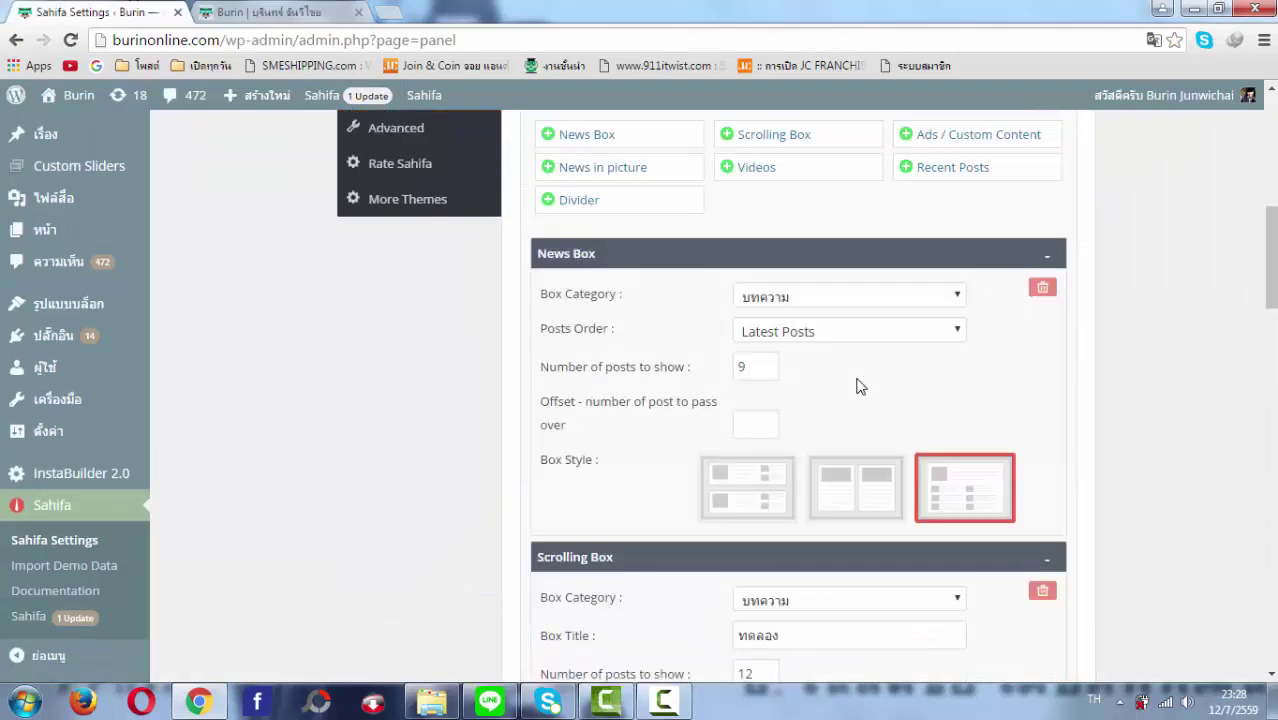
scroll(856, 395, "down", 8)
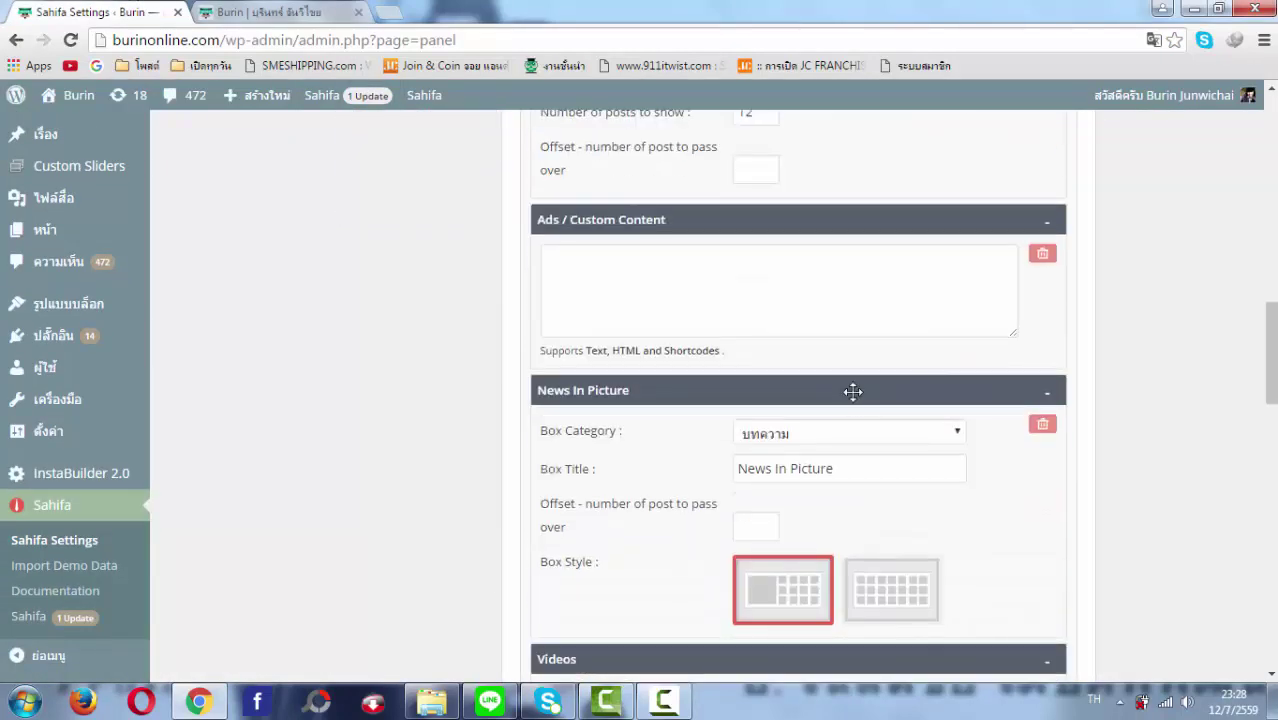
scroll(853, 392, "down", 1)
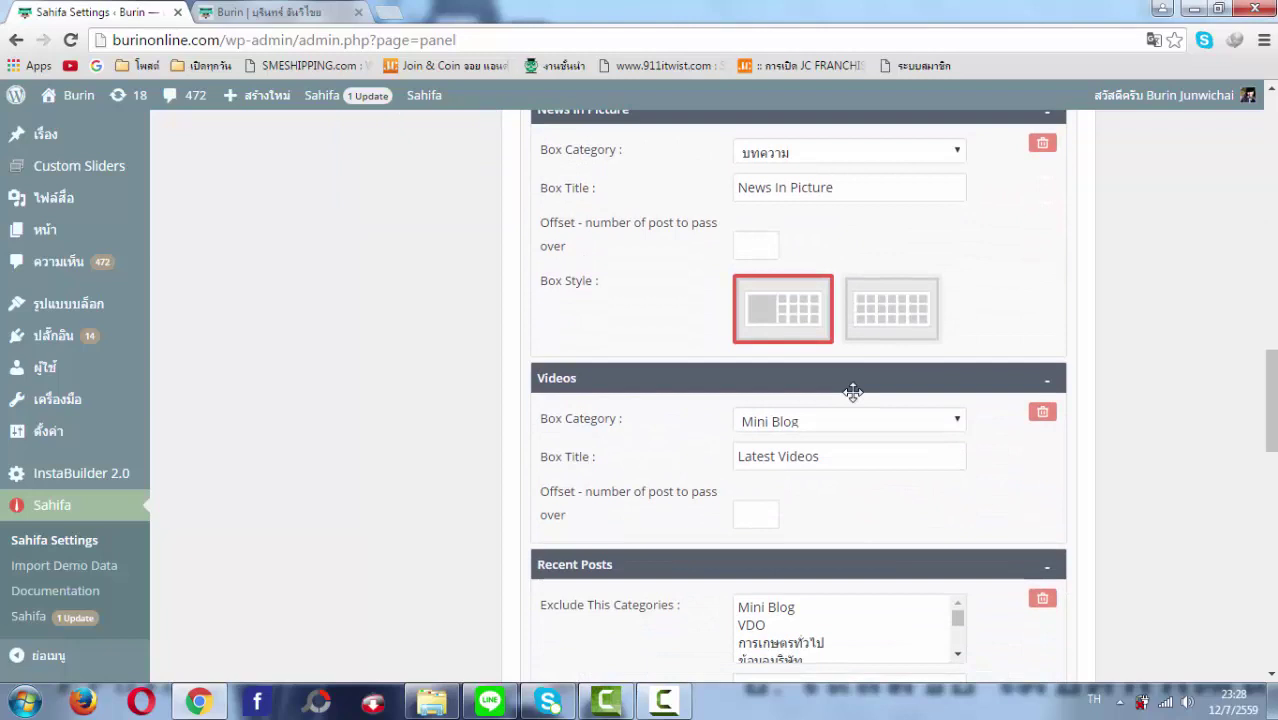
scroll(891, 428, "up", 1)
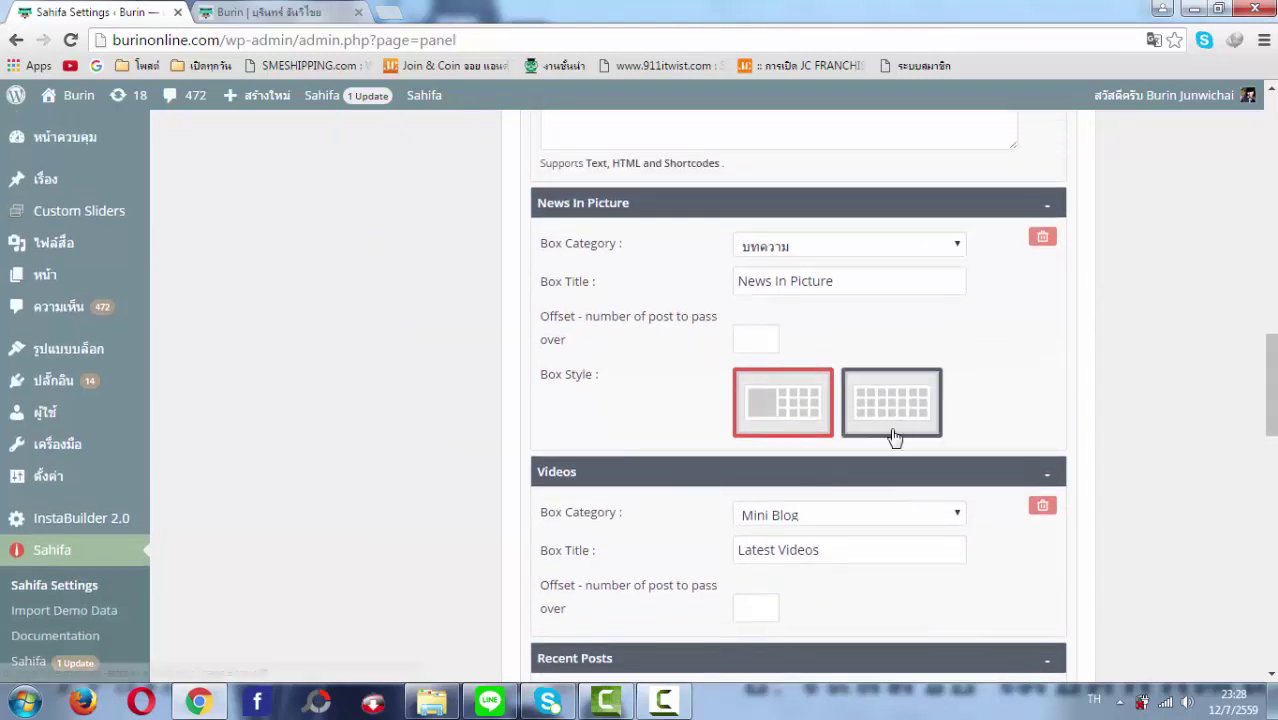
scroll(895, 470, "down", 1)
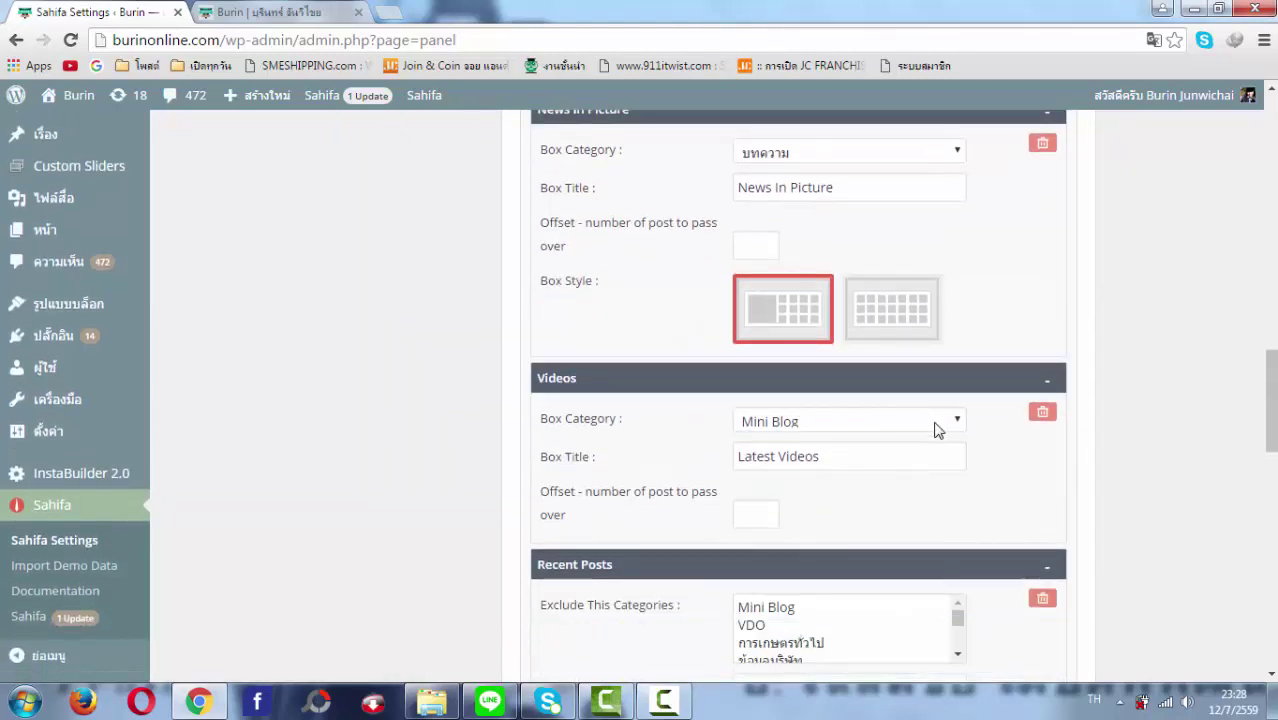
scroll(947, 432, "down", 1)
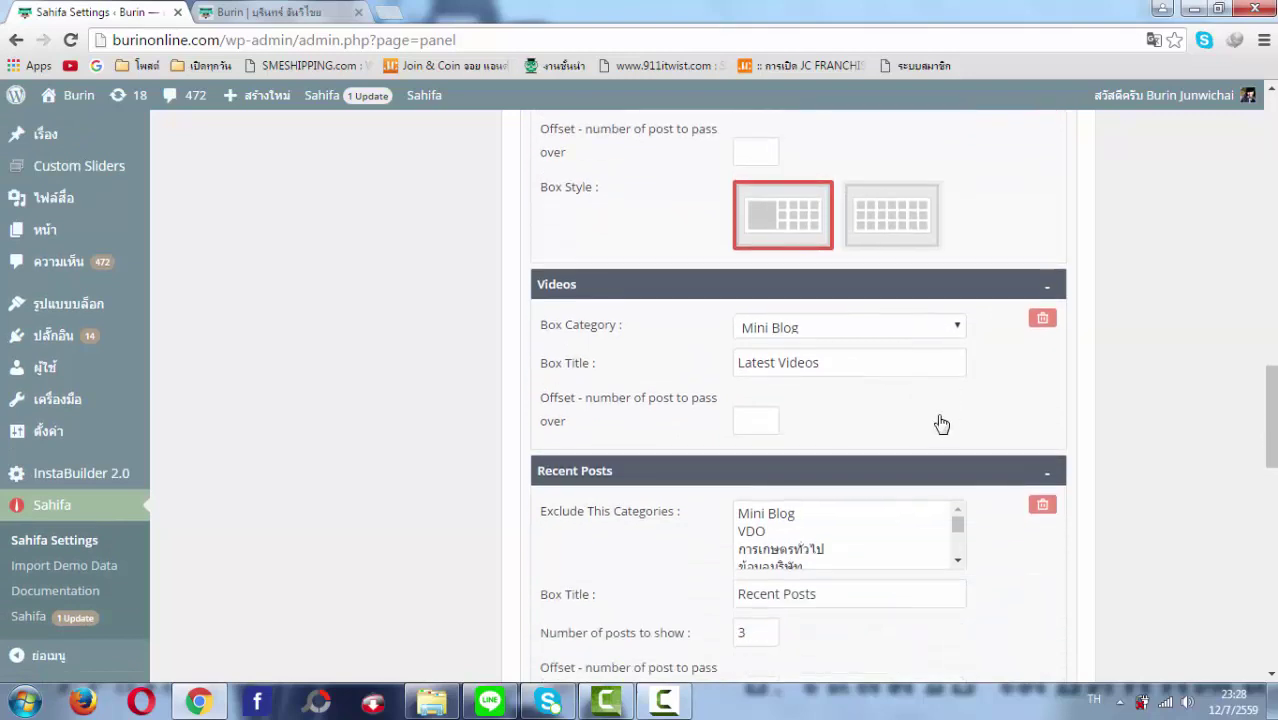
scroll(941, 424, "down", 2)
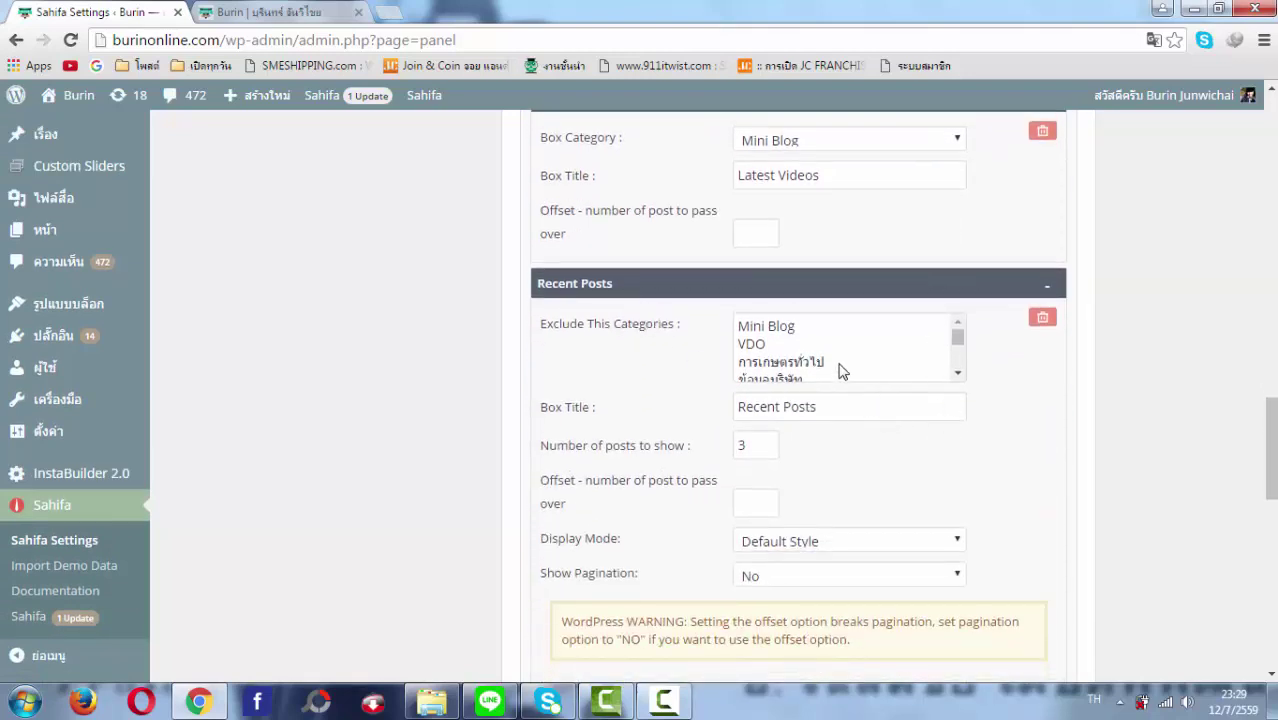
- In the Recent Posts block, try excluding the Mini Blog category, then switch the exclusion to การเกษตรทั่วไป
left_click(770, 331)
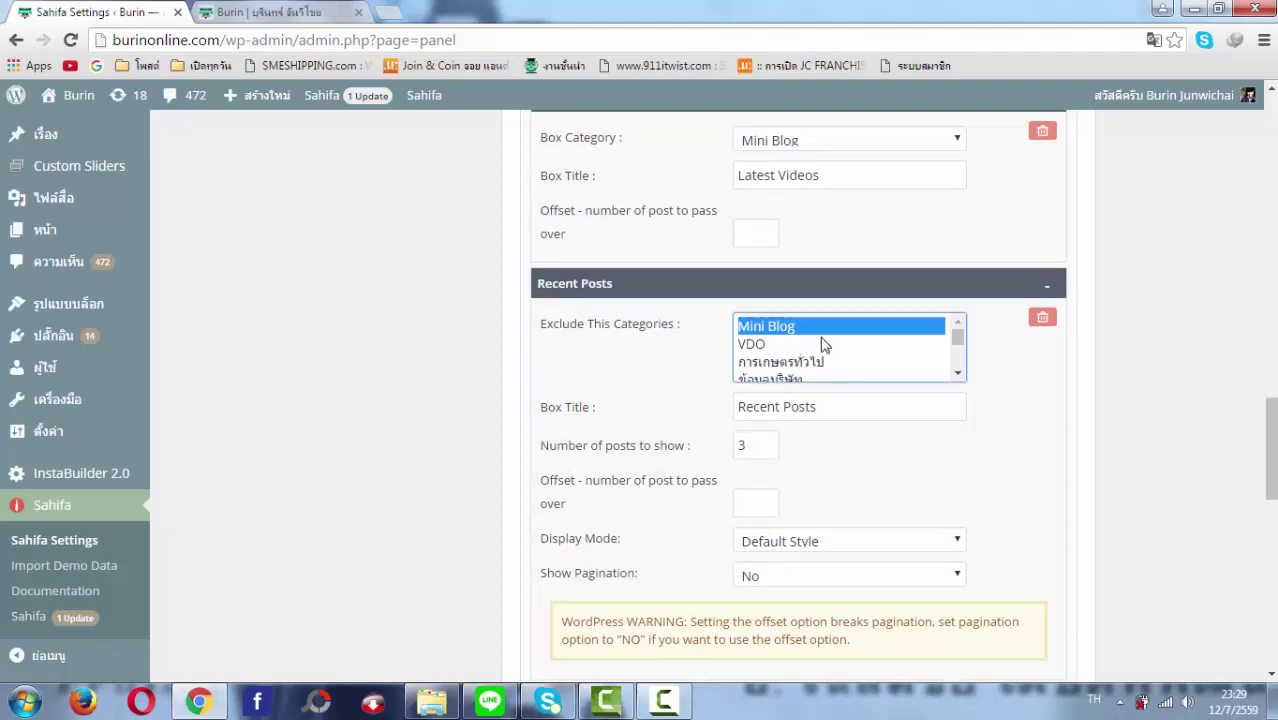
scroll(958, 341, "down", 2)
scroll(958, 341, "up", 2)
left_click(834, 364)
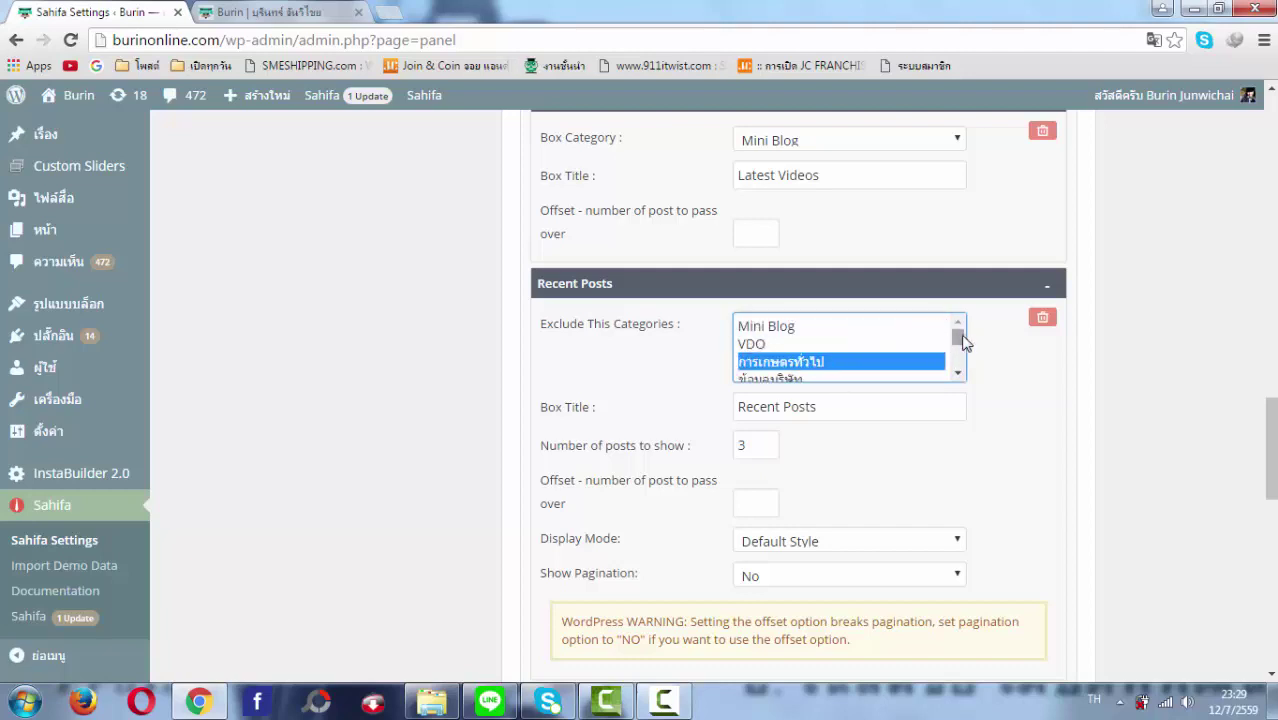
- Try excluding several Recent Posts categories together: ข่าว-สาระน่ารู้-วาไรตี้, บทความ and นวัตกรรมของ Join&Coin by Elite SSC
scroll(963, 342, "down", 2)
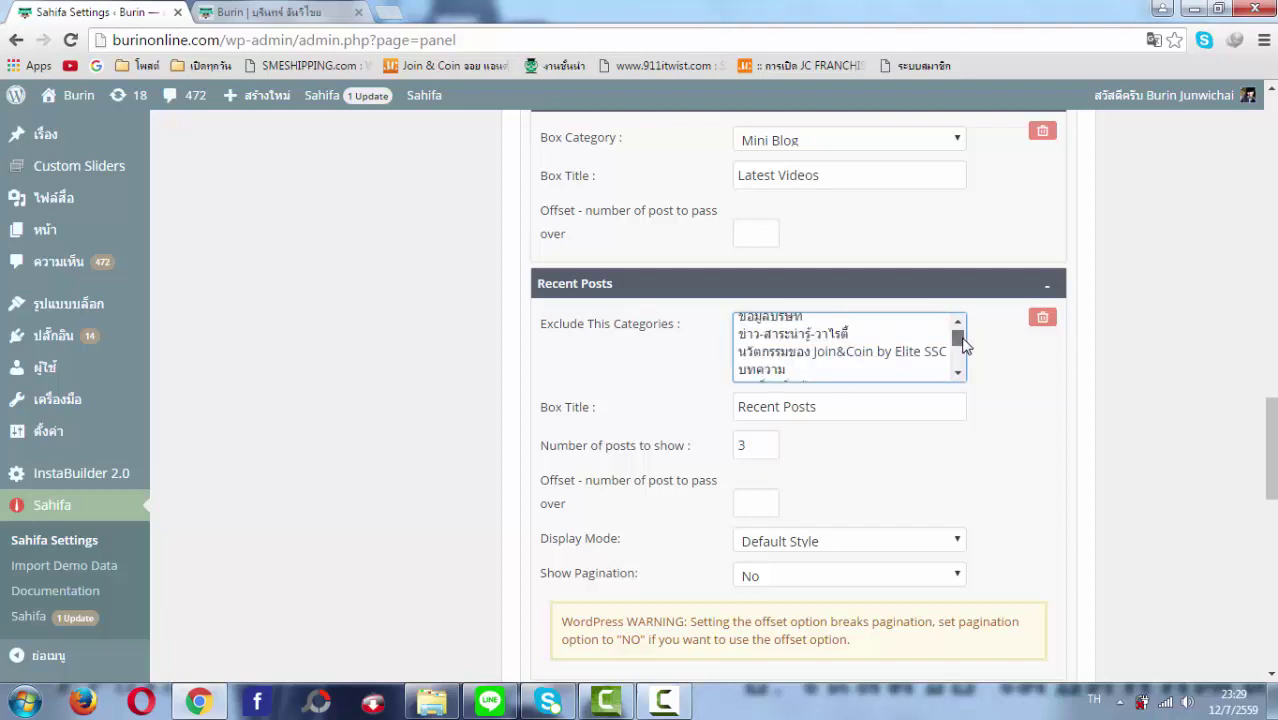
left_click(789, 333)
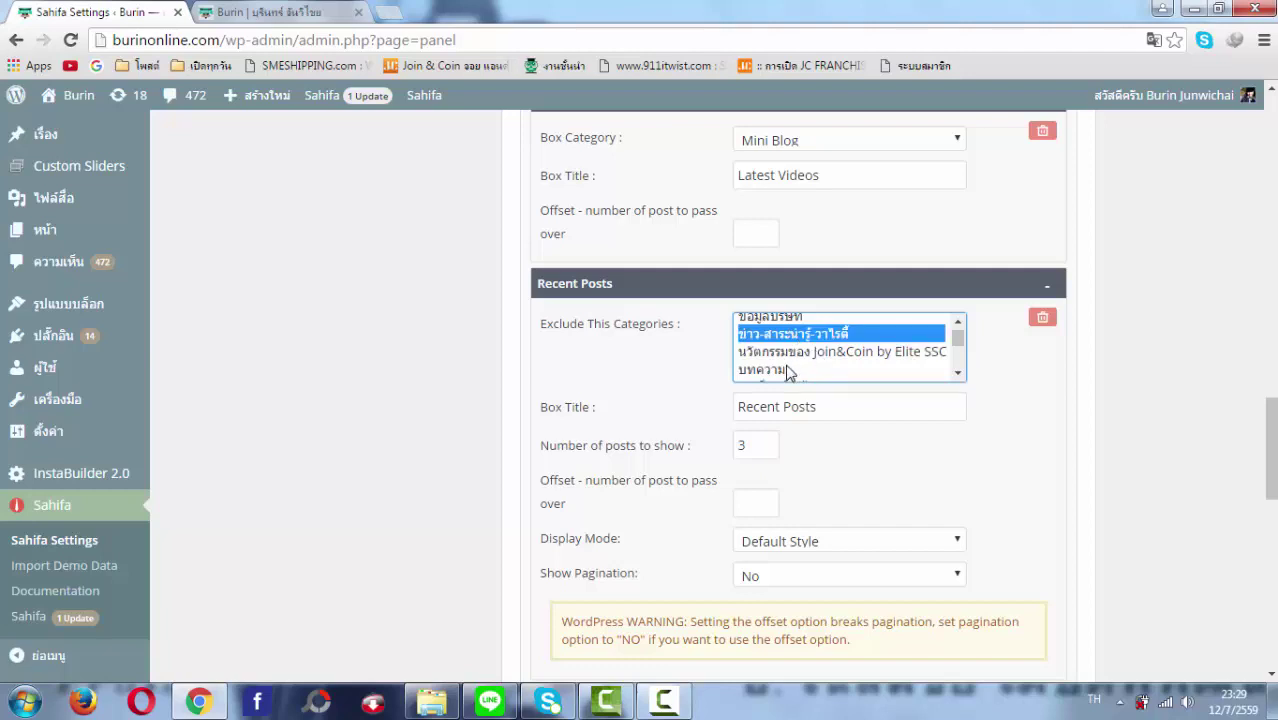
left_click(789, 369, "ctrl")
scroll(834, 355, "down", 3)
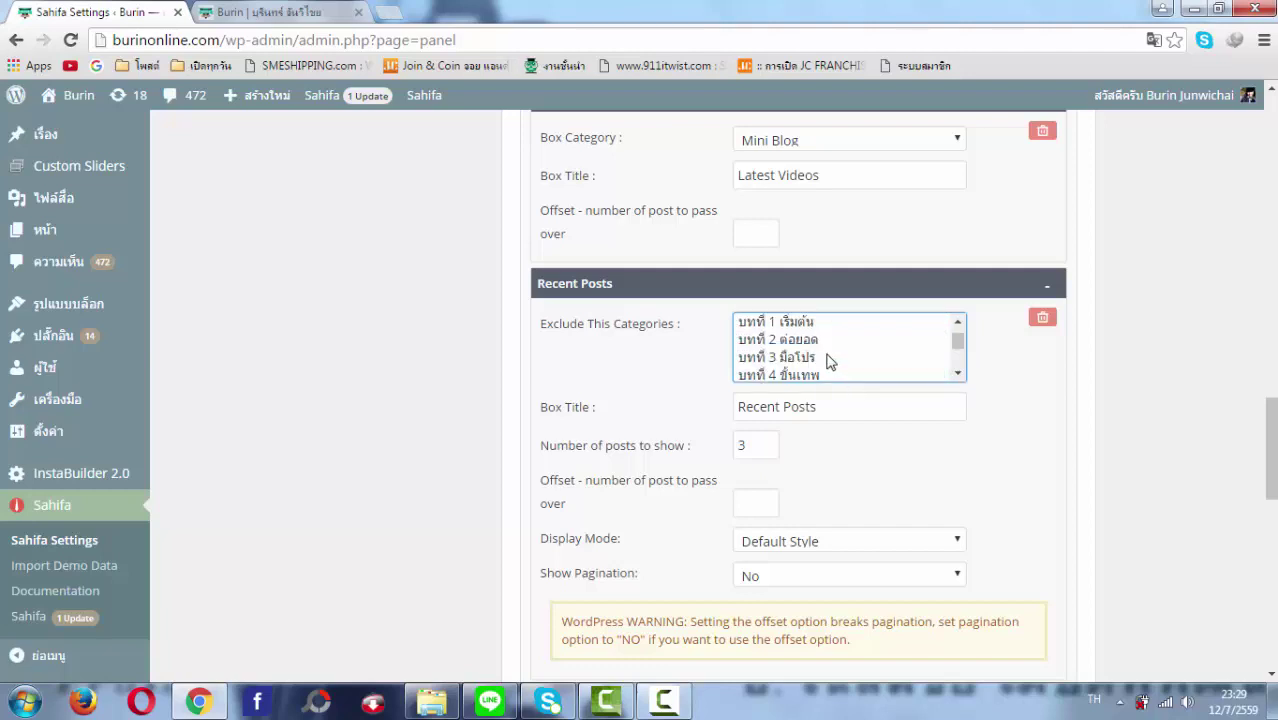
scroll(820, 350, "up", 3)
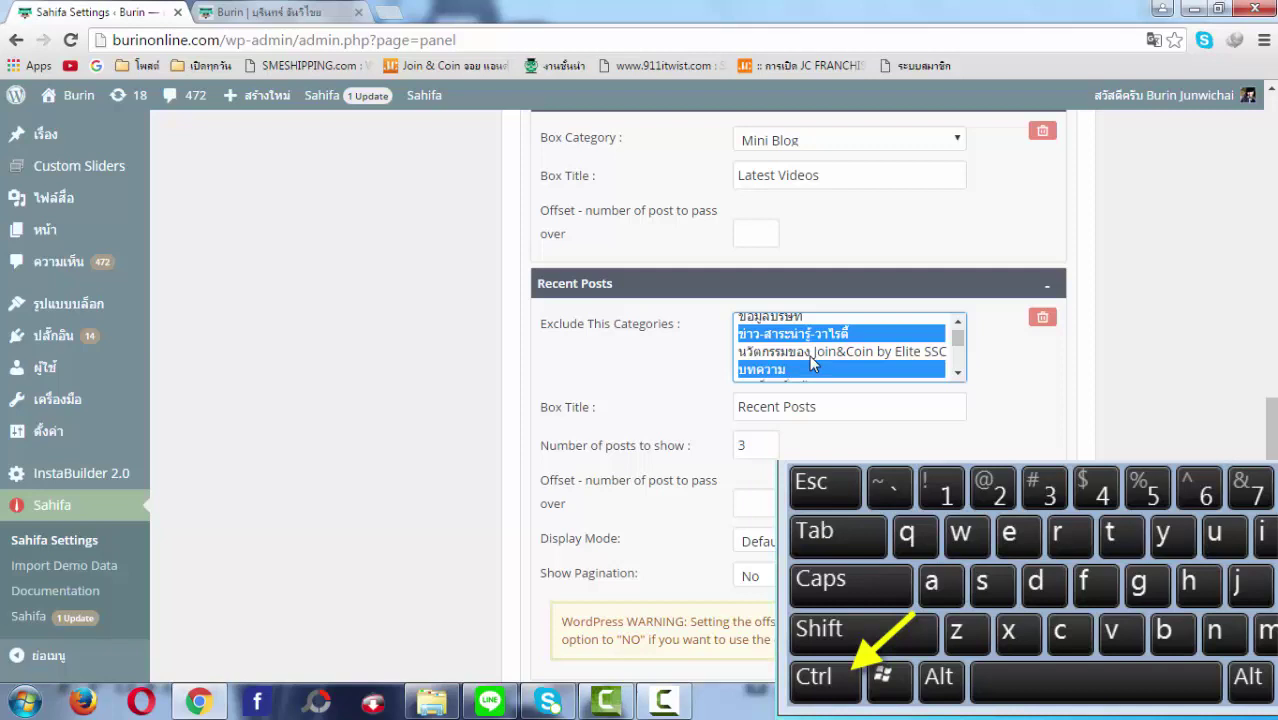
left_click(805, 349, "ctrl")
- Try single category exclusions for Recent Posts, ending on การเกษตรทั่วไป, and look through the rest of the category list
scroll(800, 355, "up", 2)
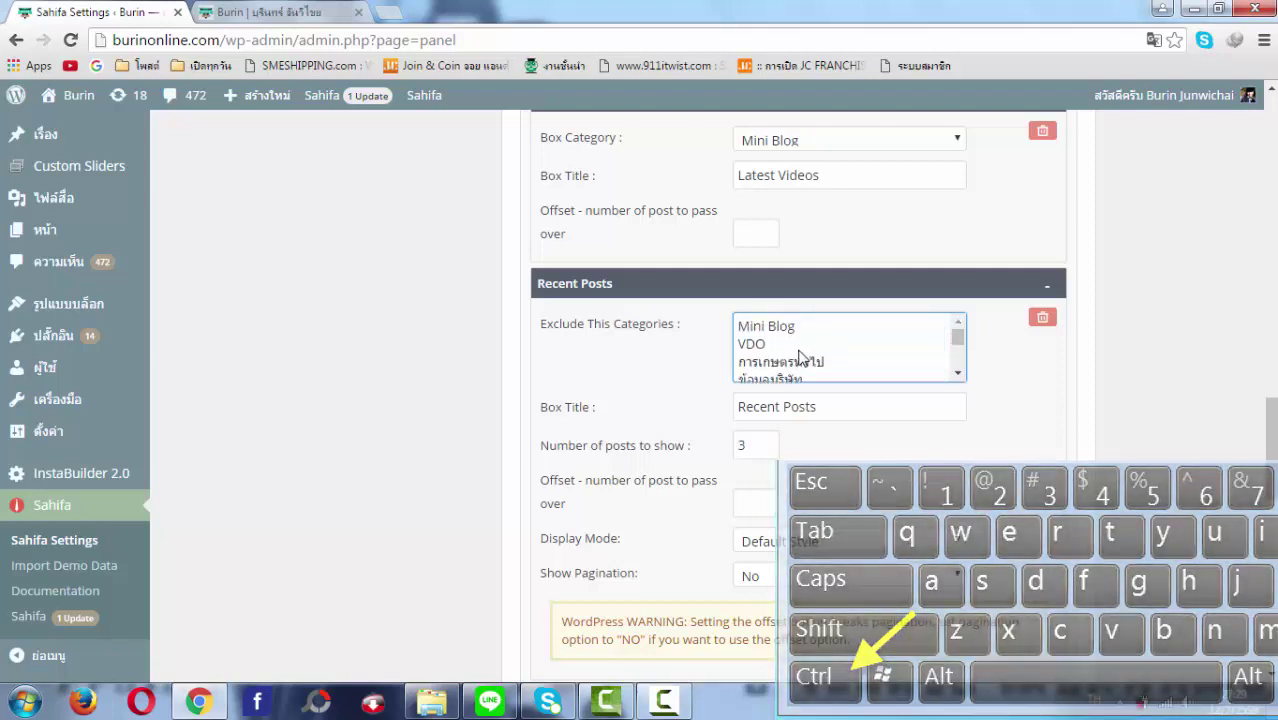
left_click(802, 361)
left_click(790, 343)
left_click(780, 327)
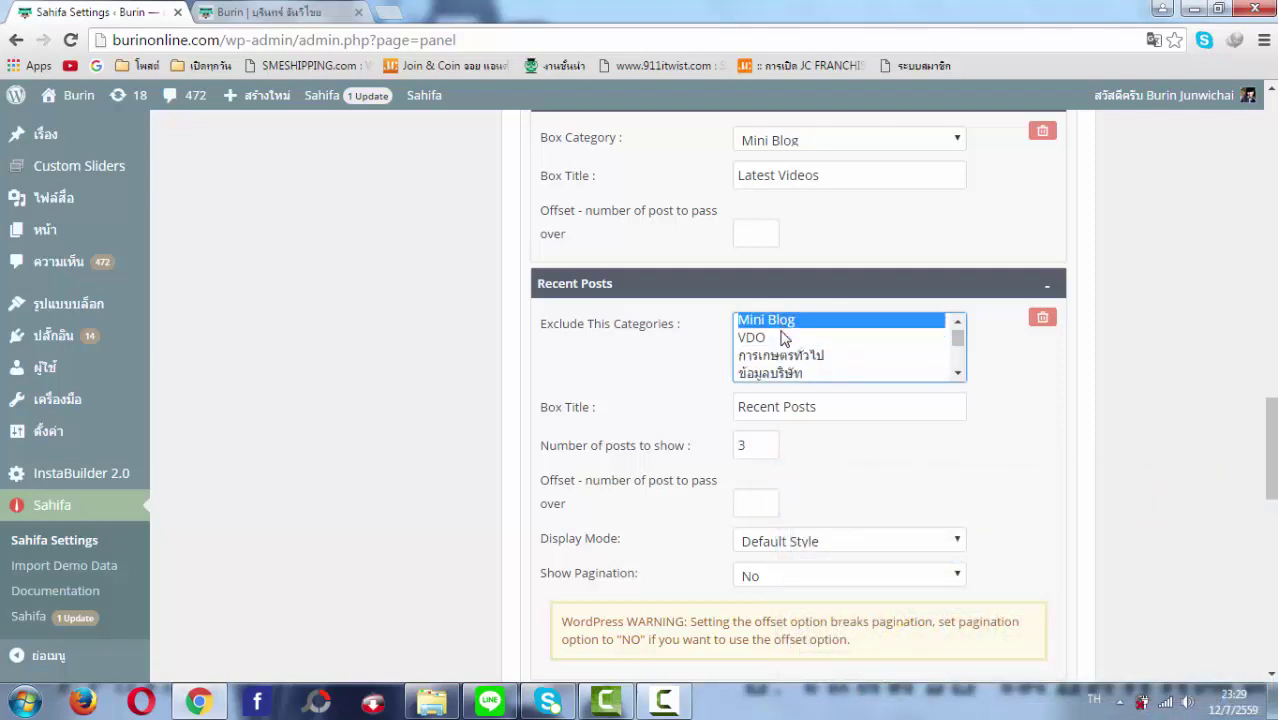
scroll(783, 340, "down", 2)
left_click(788, 357)
scroll(793, 356, "up", 2)
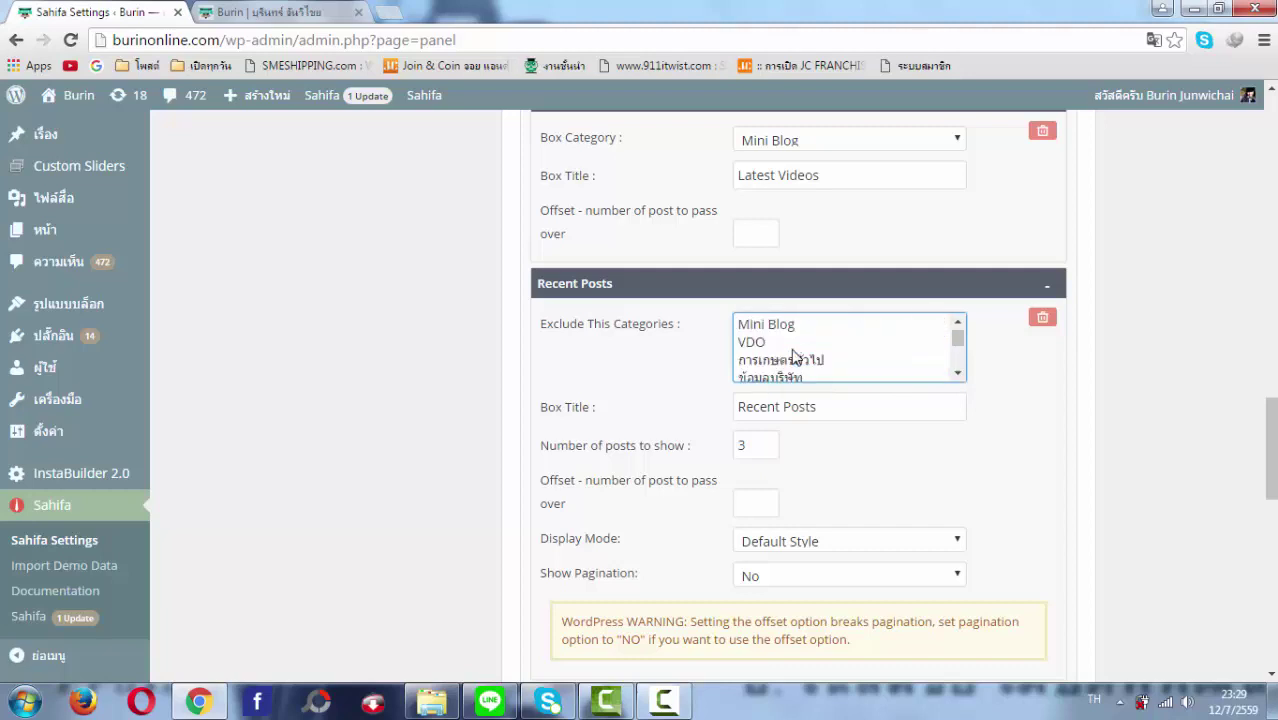
left_click(790, 362)
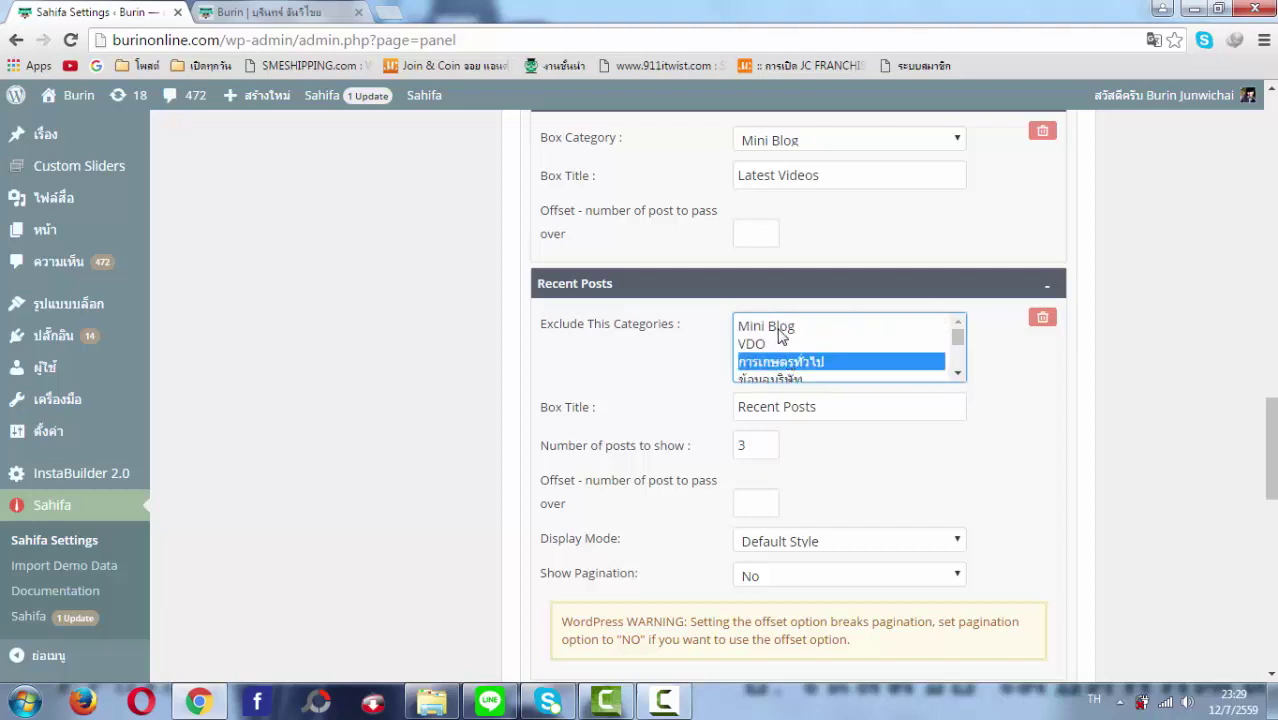
scroll(805, 360, "down", 6)
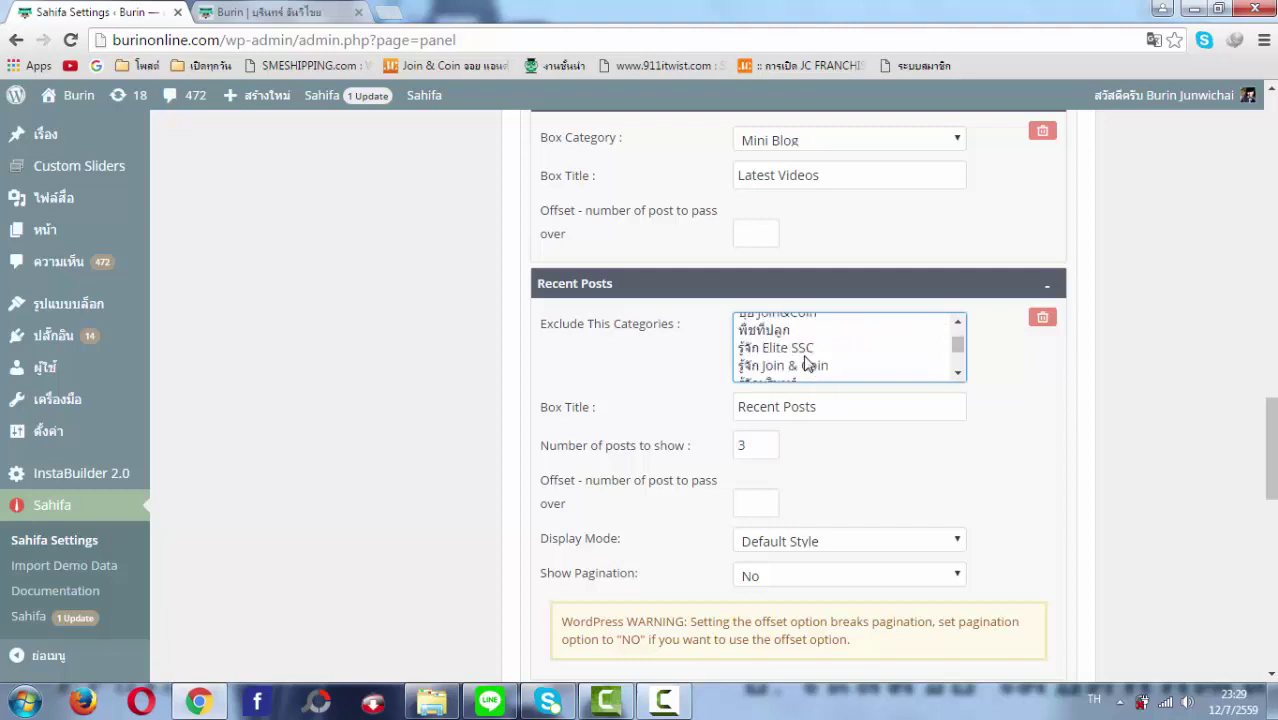
scroll(805, 360, "up", 8)
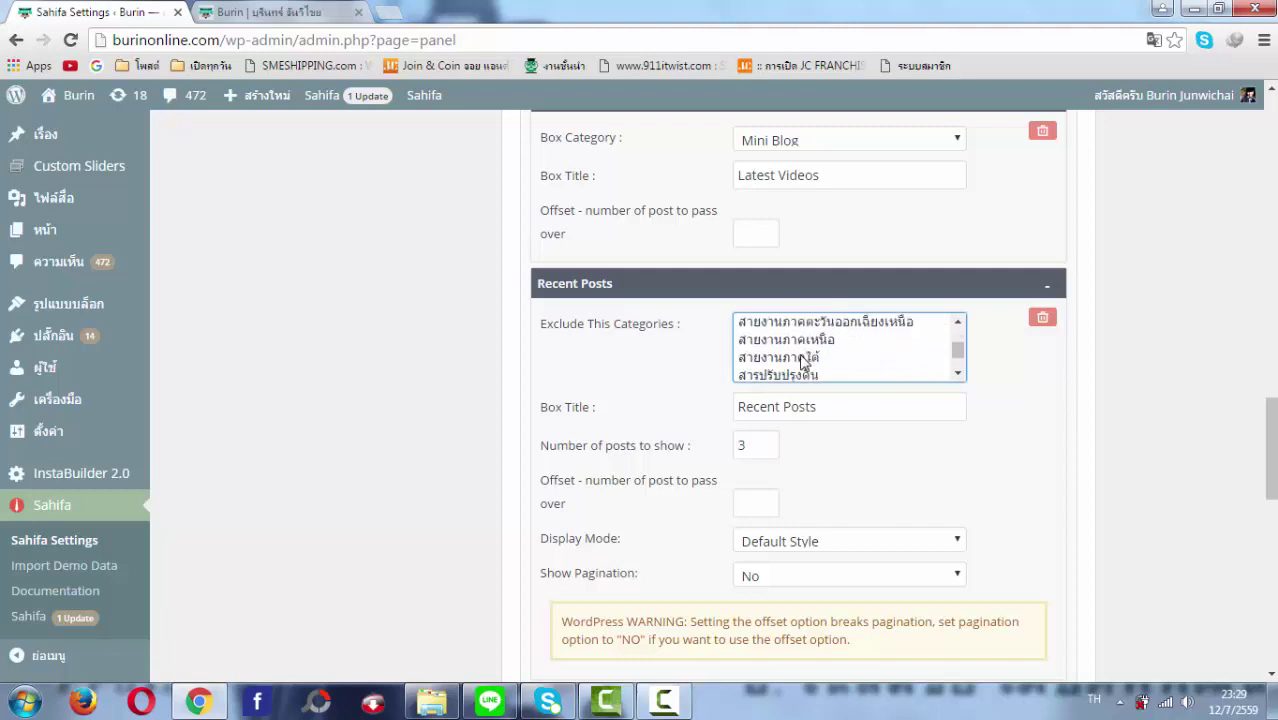
scroll(803, 360, "up", 3)
scroll(936, 471, "down", 4)
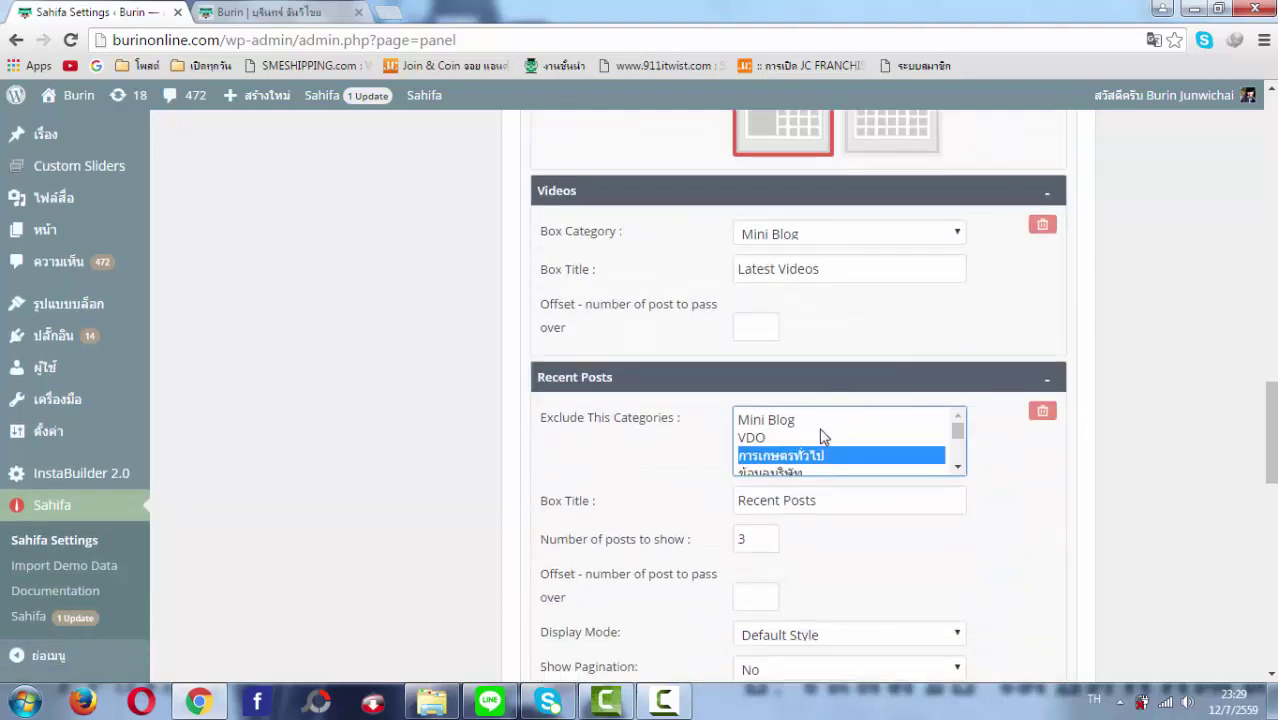
- Select Mini Blog, การเกษตรทั่วไป and the category named after the site owner together as Recent Posts exclusions
left_click(781, 421)
left_click(778, 456, "ctrl")
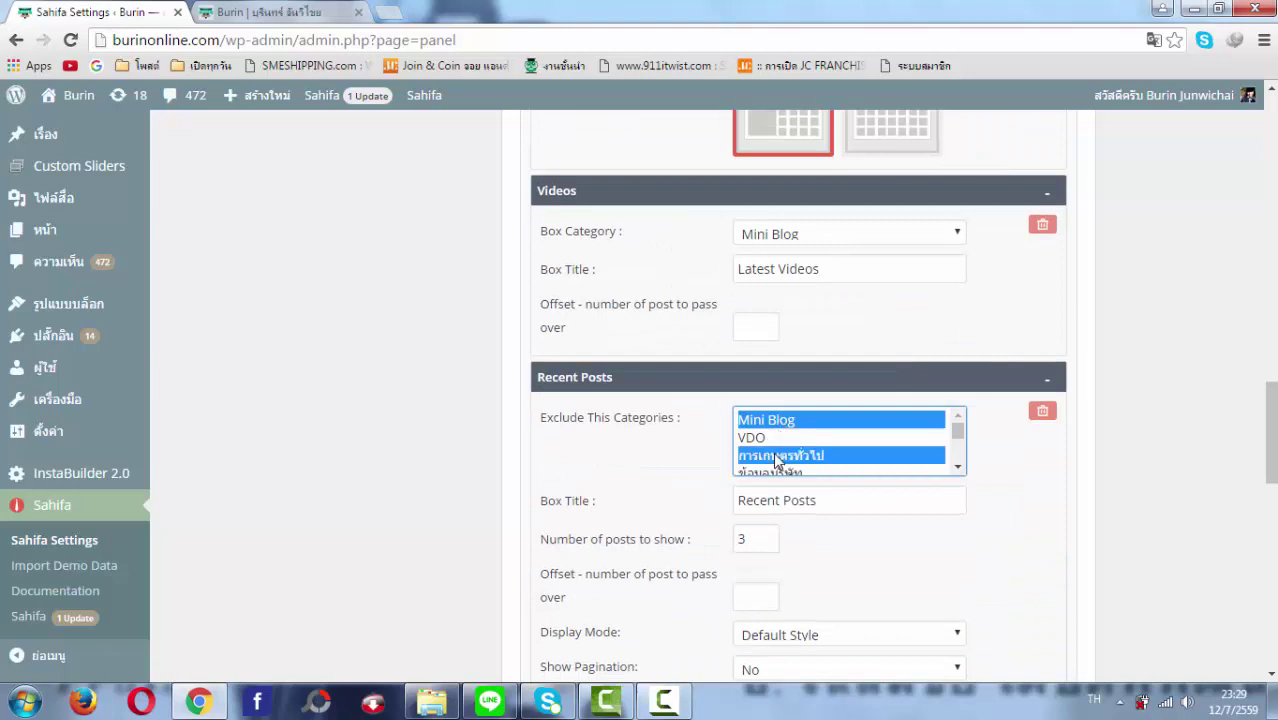
scroll(778, 450, "down", 5)
scroll(778, 438, "up", 3)
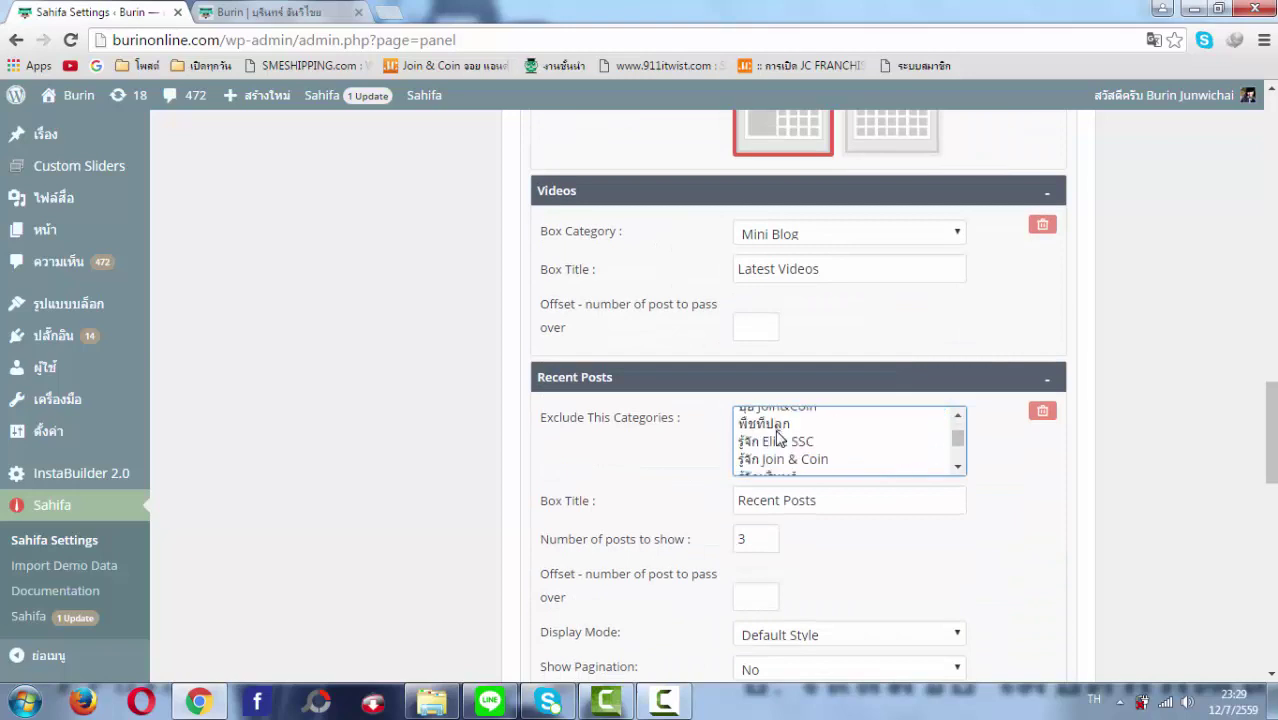
scroll(783, 445, "down", 3)
left_click(783, 464, "ctrl")
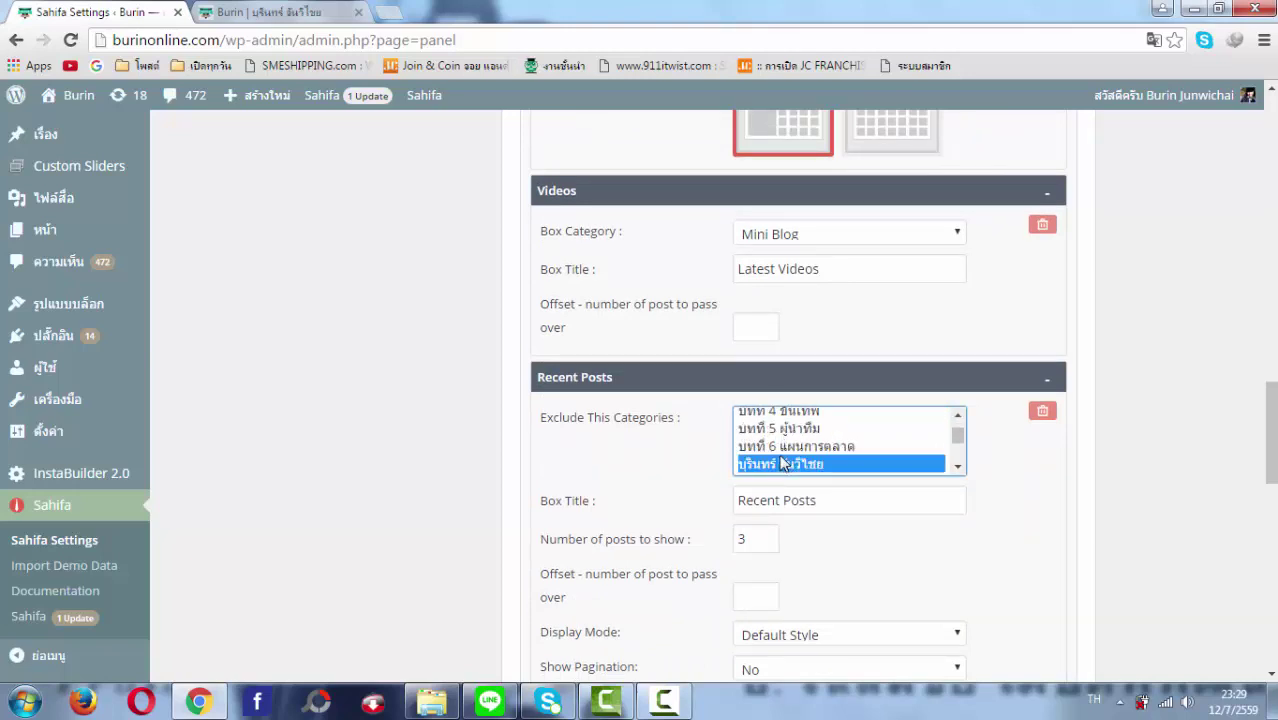
- Look through the remaining categories and choose สินค้าอื่น as the category excluded from the Recent Posts block
scroll(781, 450, "down", 5)
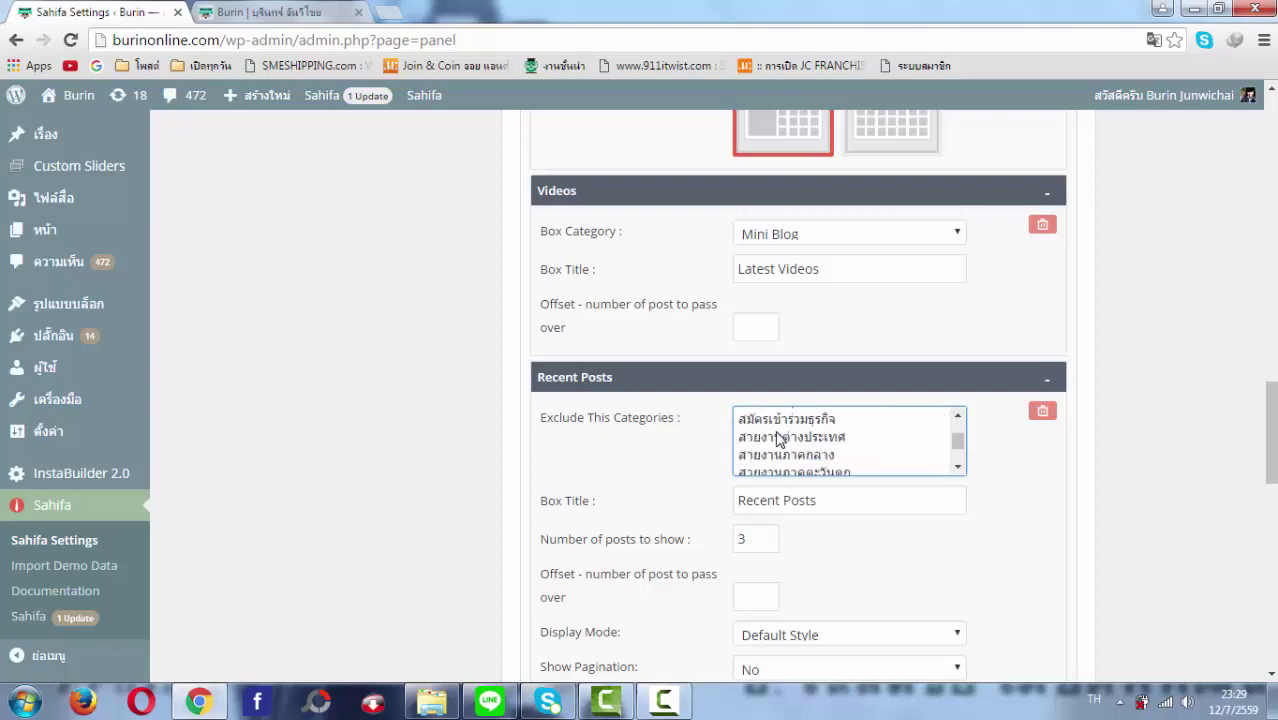
scroll(778, 440, "down", 8)
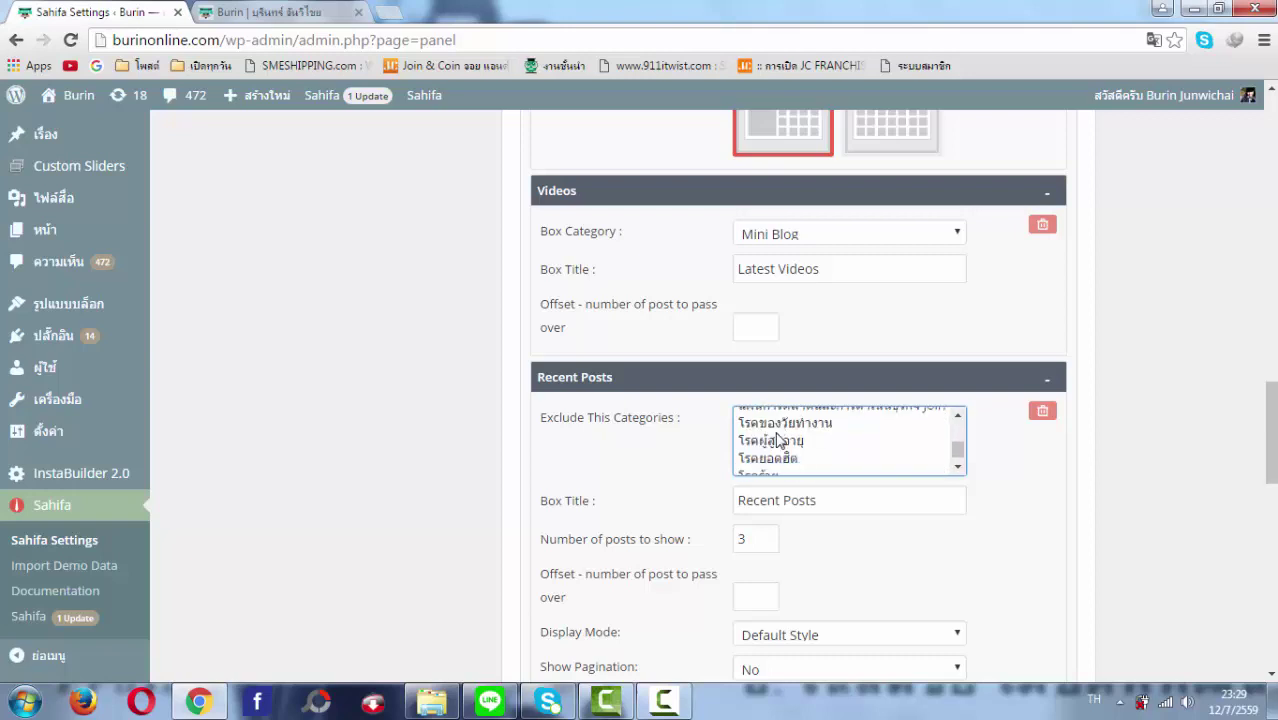
scroll(778, 440, "down", 6)
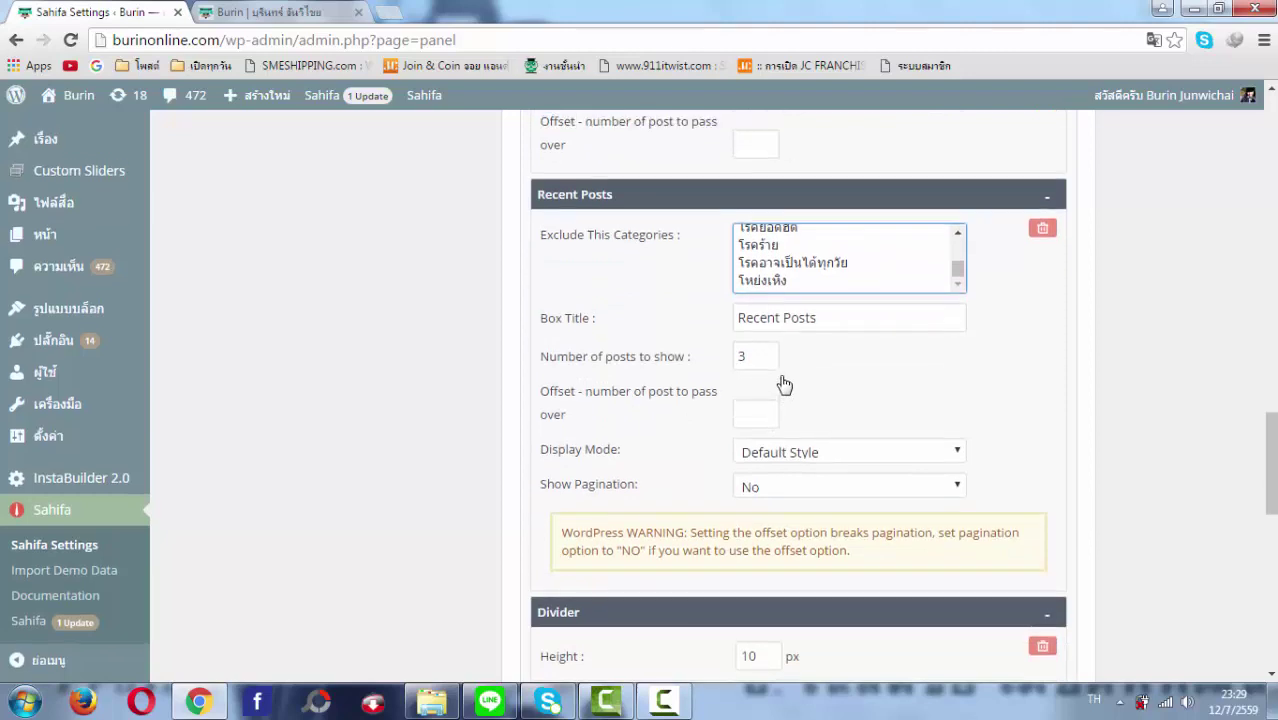
scroll(783, 385, "up", 1)
scroll(778, 372, "up", 2)
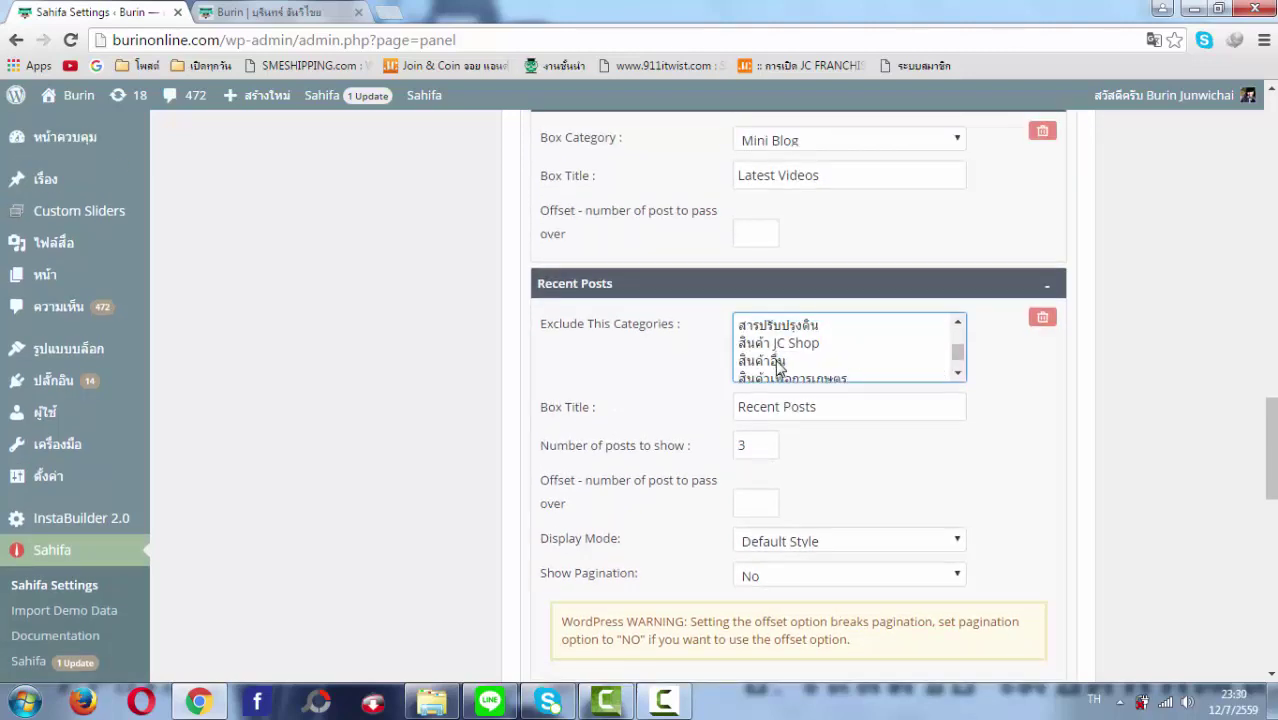
left_click(776, 362)
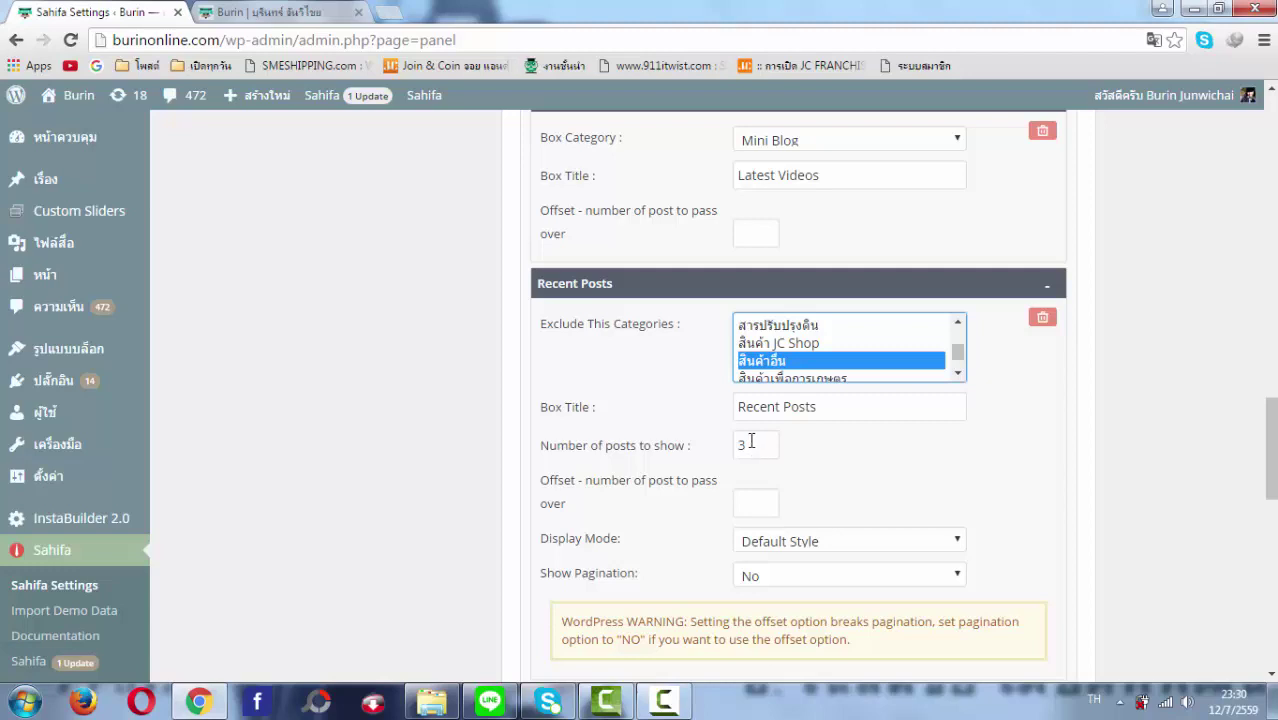
- Review the remaining Recent Posts options and the Divider block, and save the Homepage settings
scroll(755, 445, "down", 5)
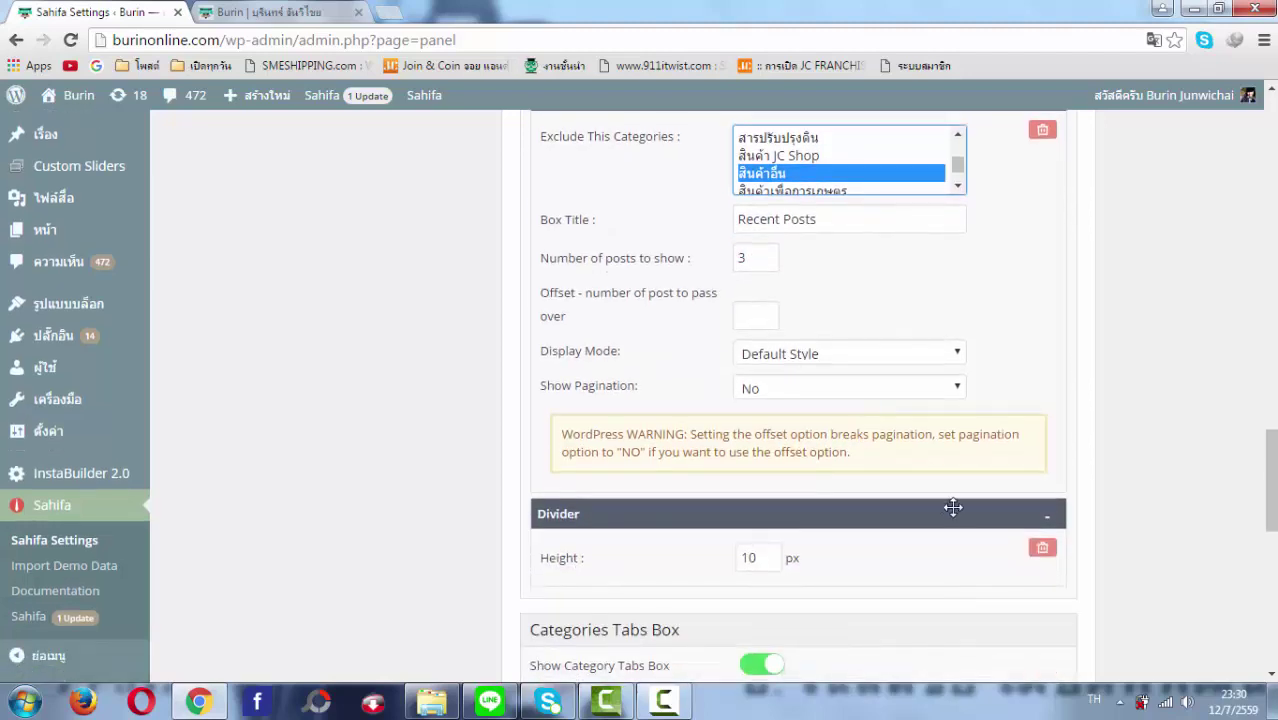
scroll(920, 445, "up", 1)
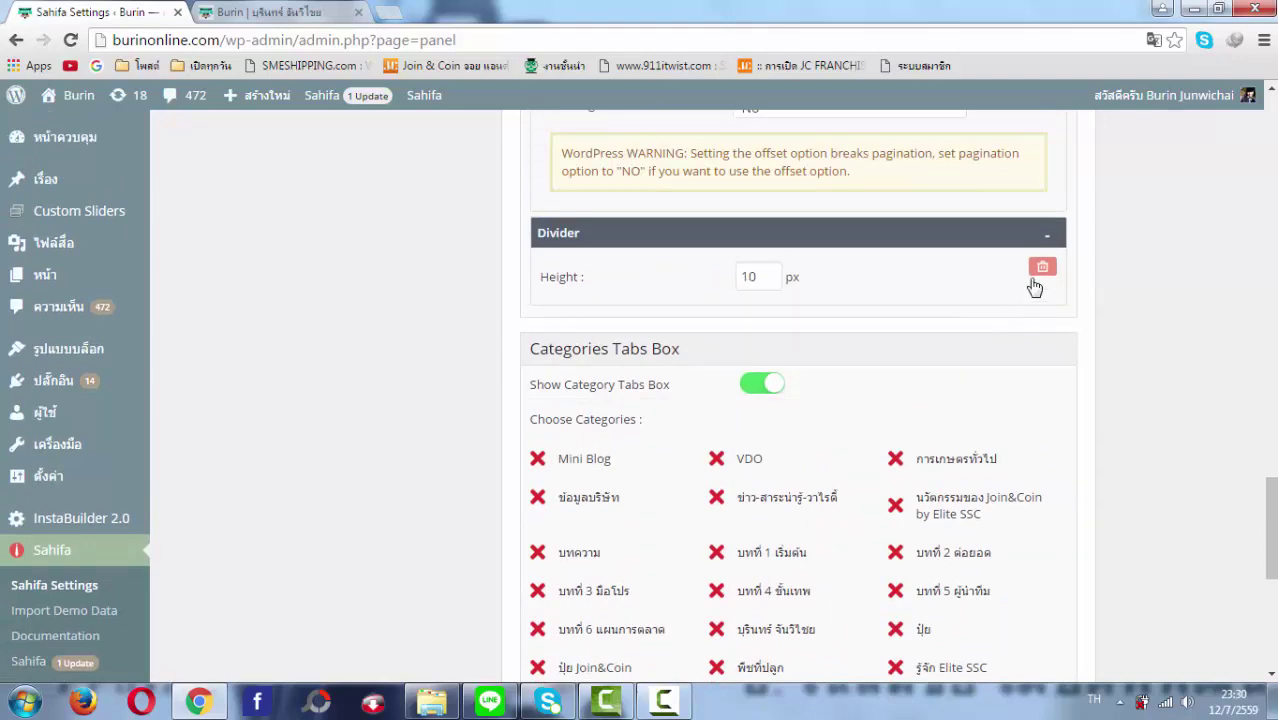
scroll(1050, 287, "up", 20)
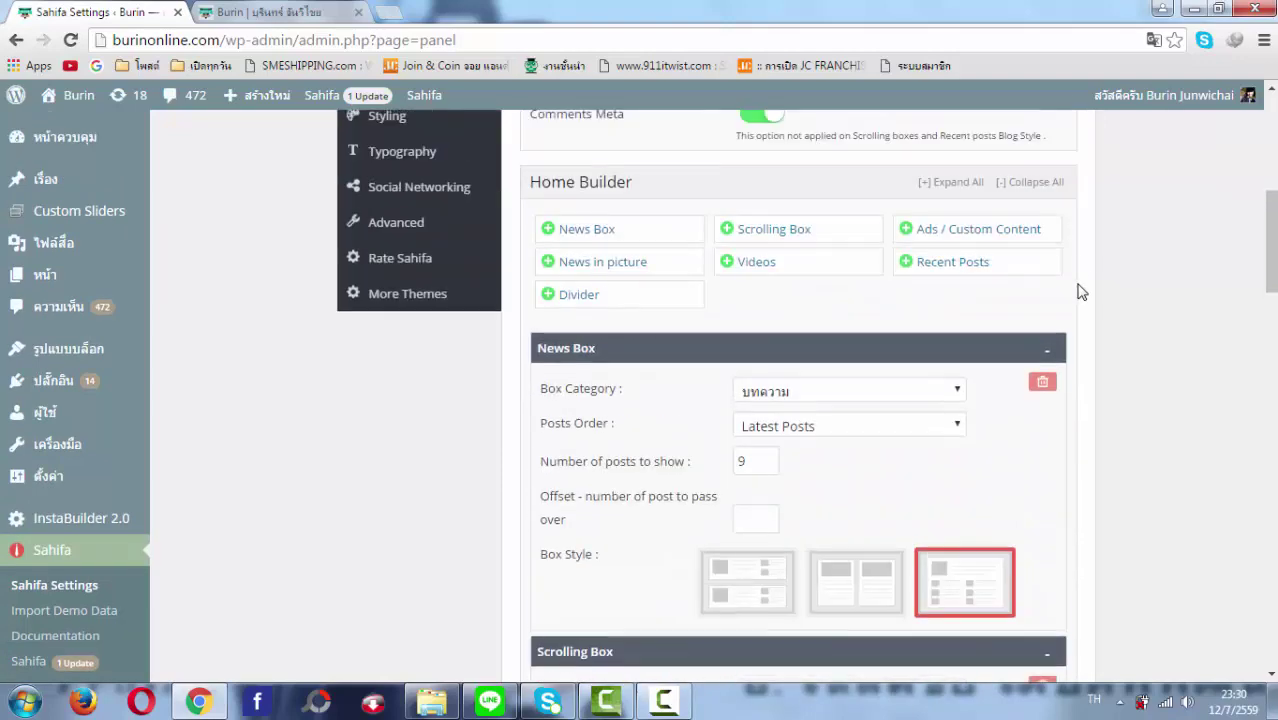
scroll(1079, 291, "up", 10)
left_click(1046, 251)
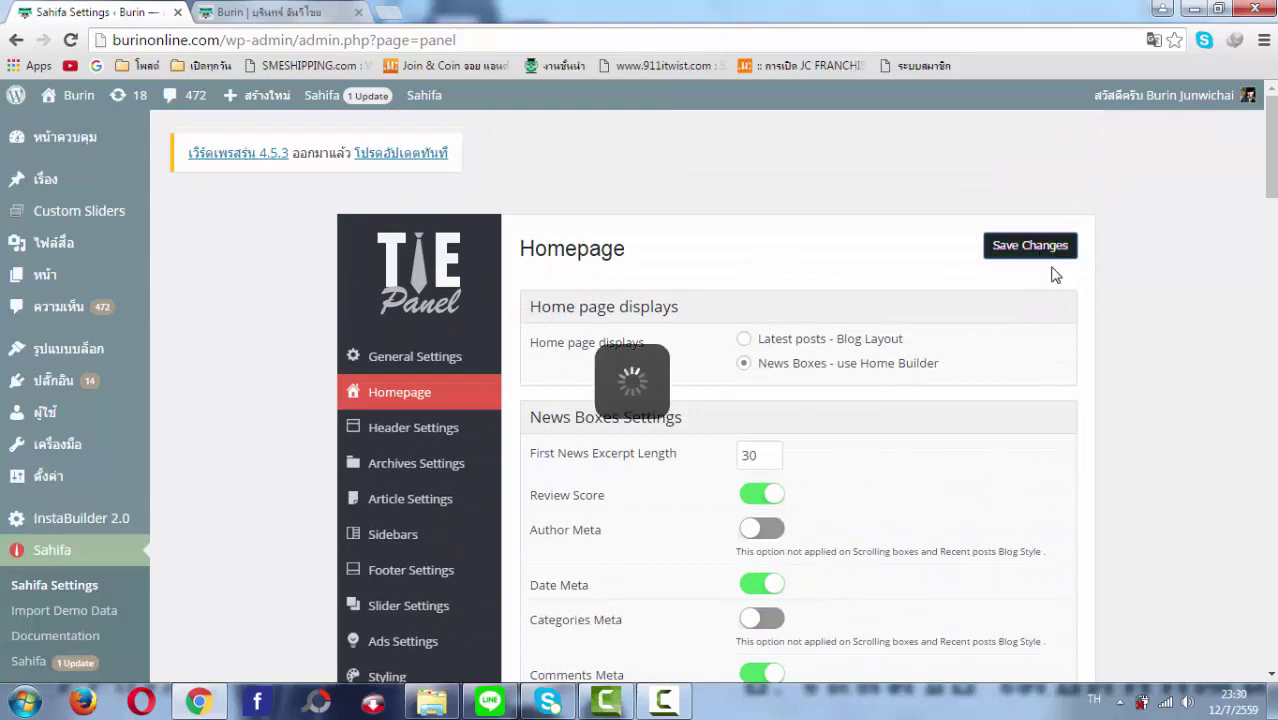
- Reload the burinonline.com homepage and check the Recent Posts block with the new category exclusion
left_click(297, 12)
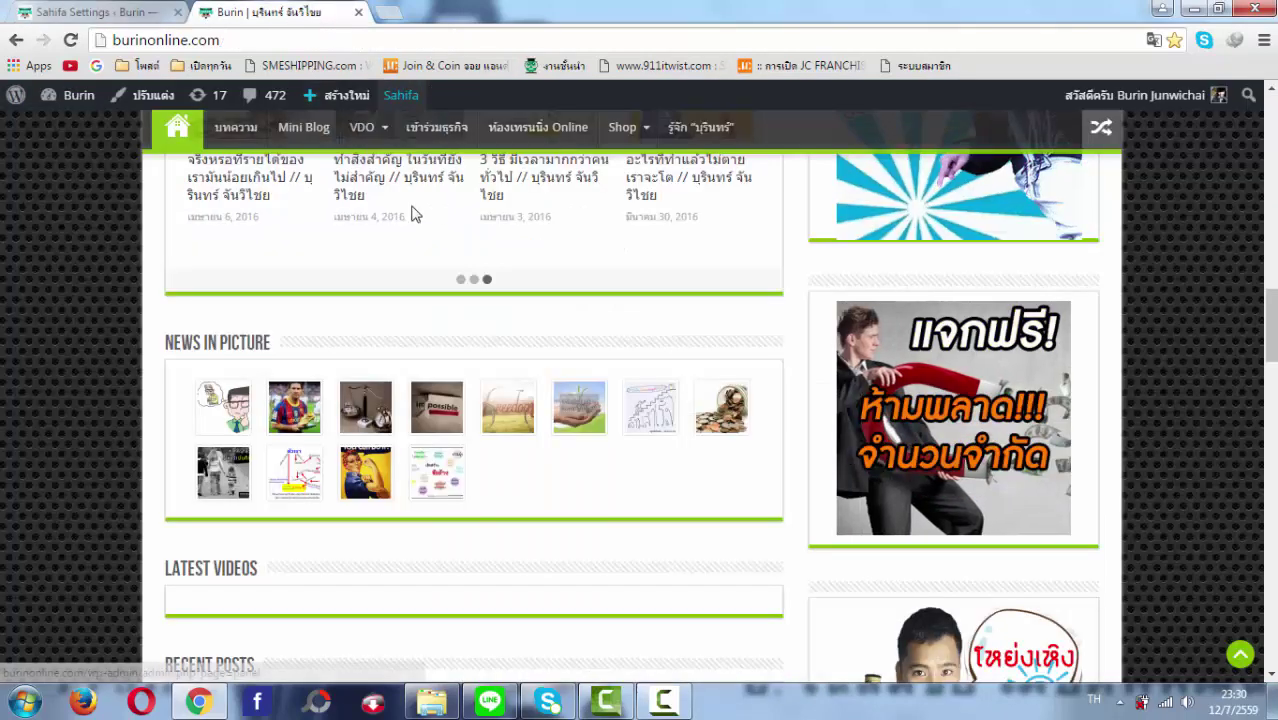
scroll(380, 170, "down", 2)
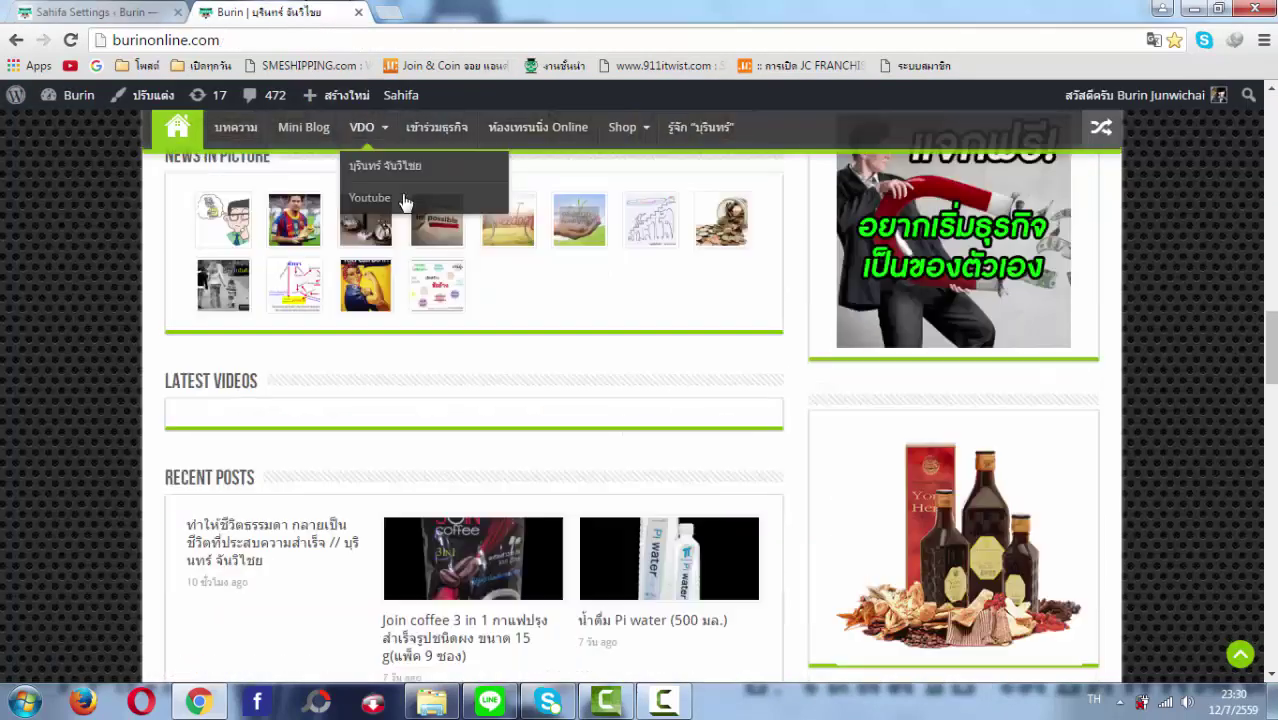
left_click(245, 39)
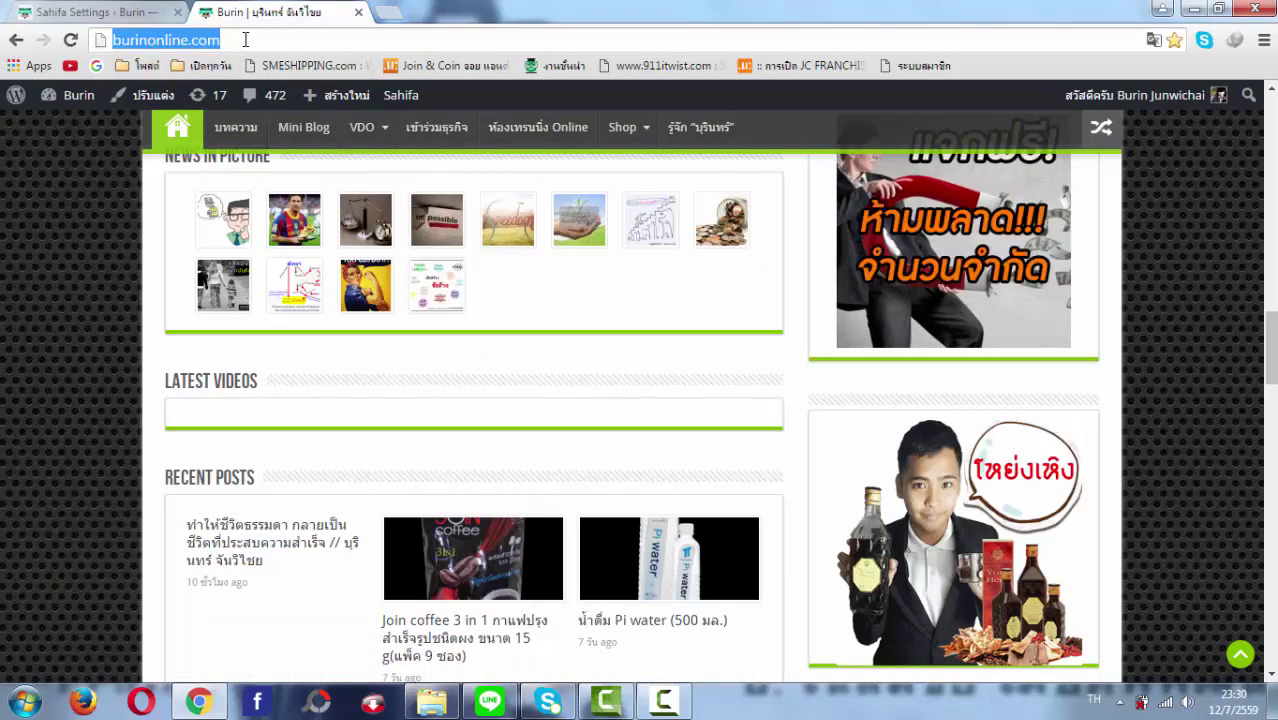
key("Return")
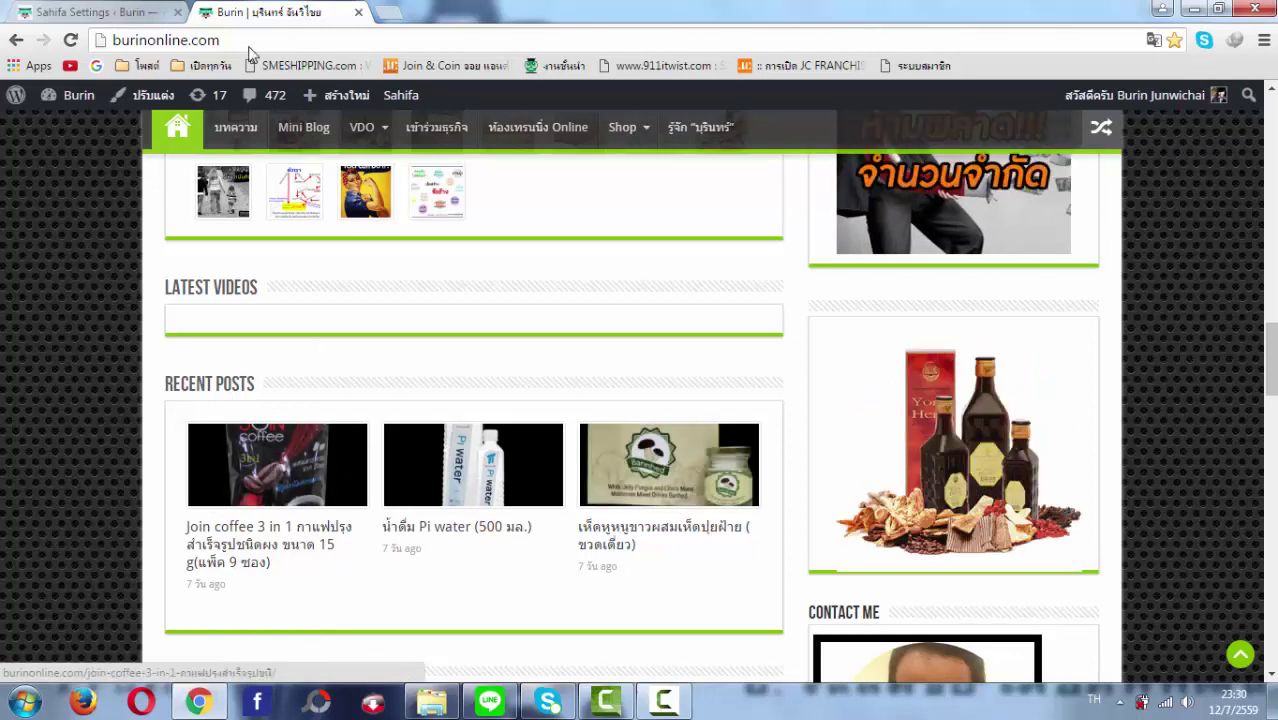
- Set the number of posts to show in the Recent Posts block to 15 and save the Homepage settings
key("ctrl+shift+Tab")
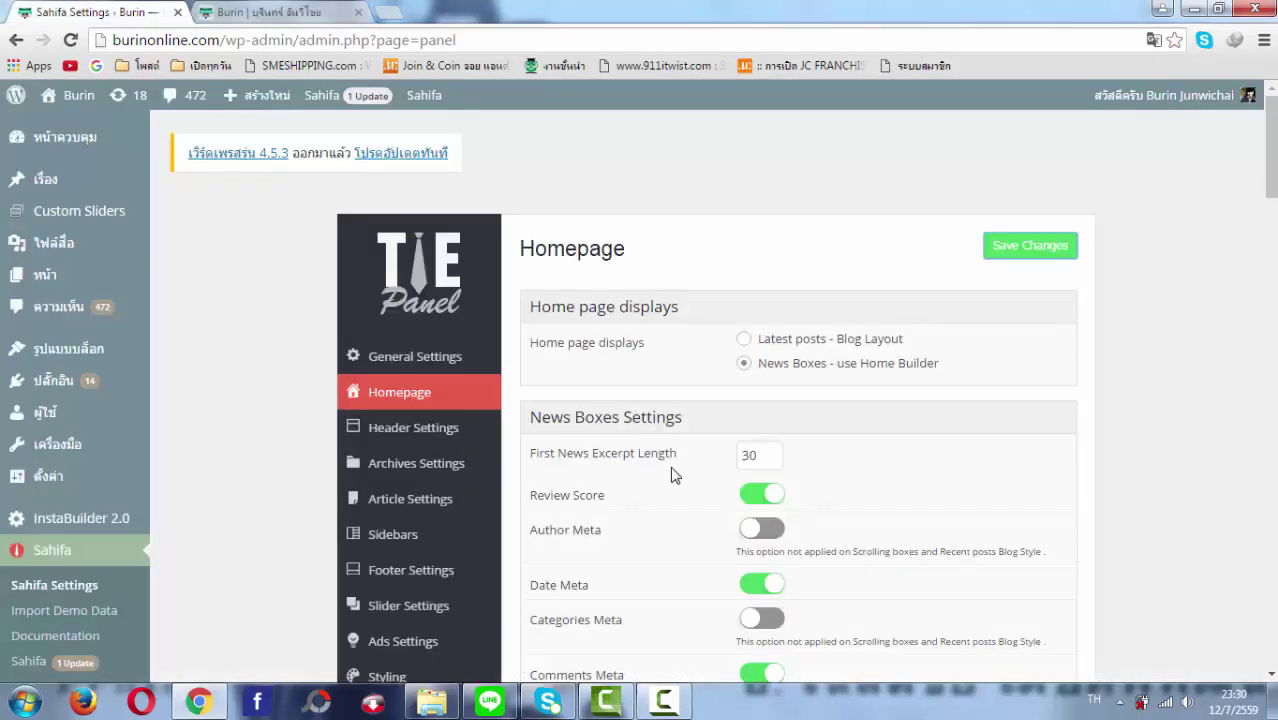
scroll(665, 434, "down", 12)
scroll(660, 432, "down", 7)
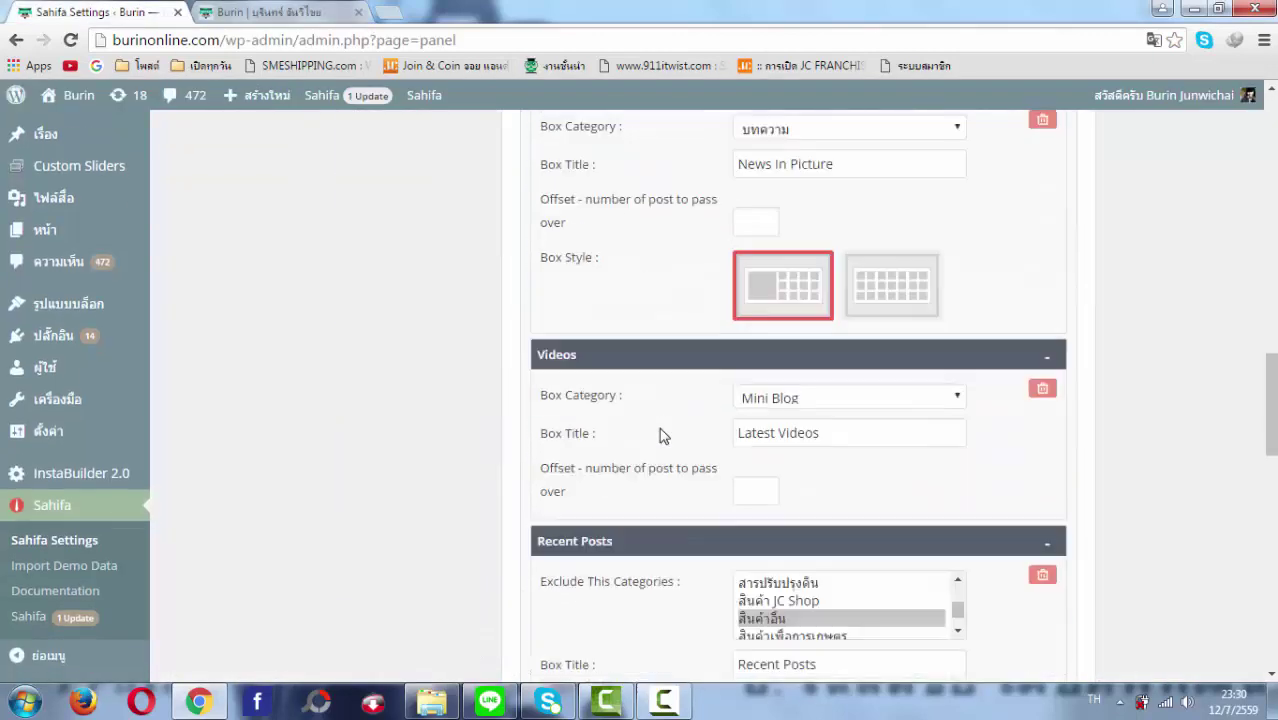
scroll(685, 428, "up", 3)
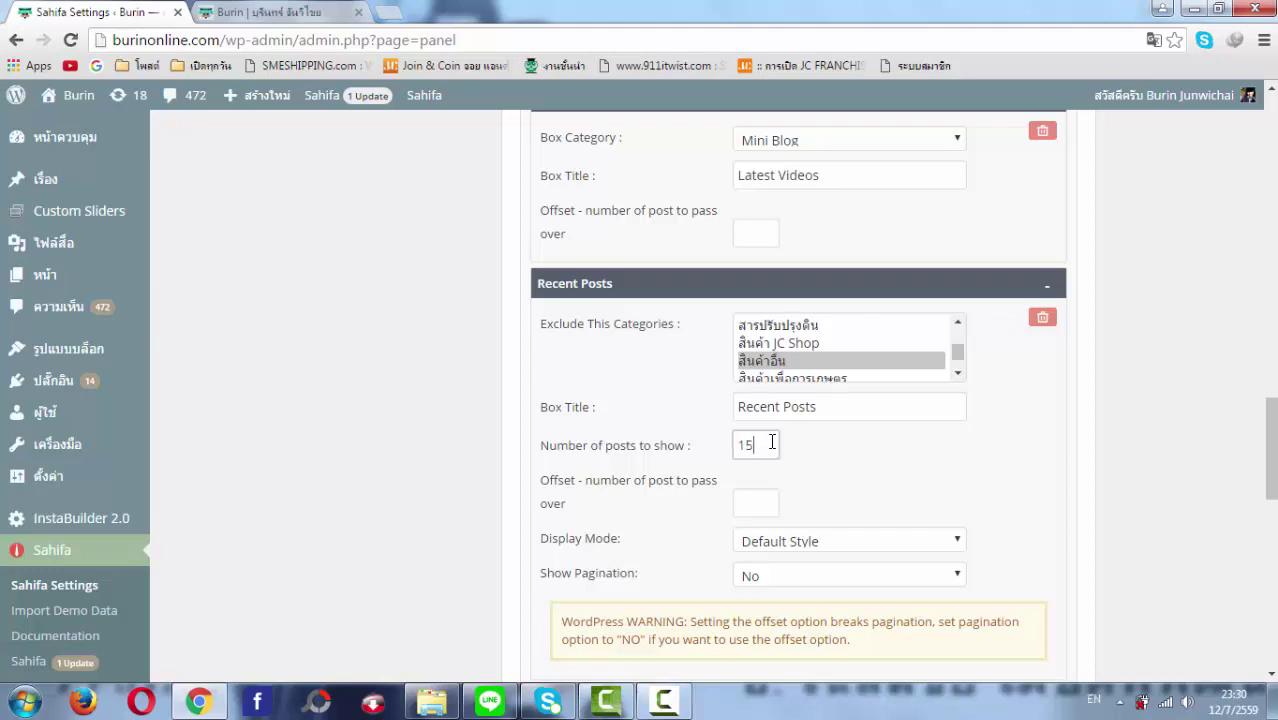
scroll(1203, 404, "up", 15)
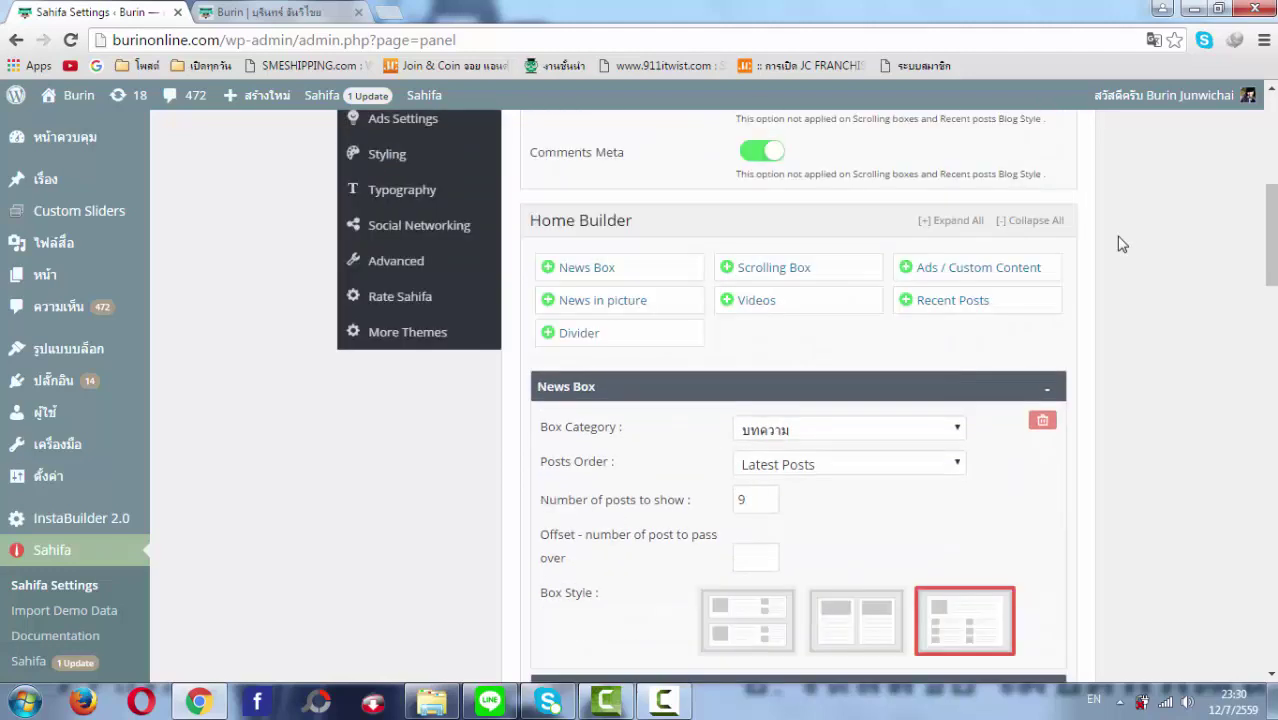
left_click(1040, 246)
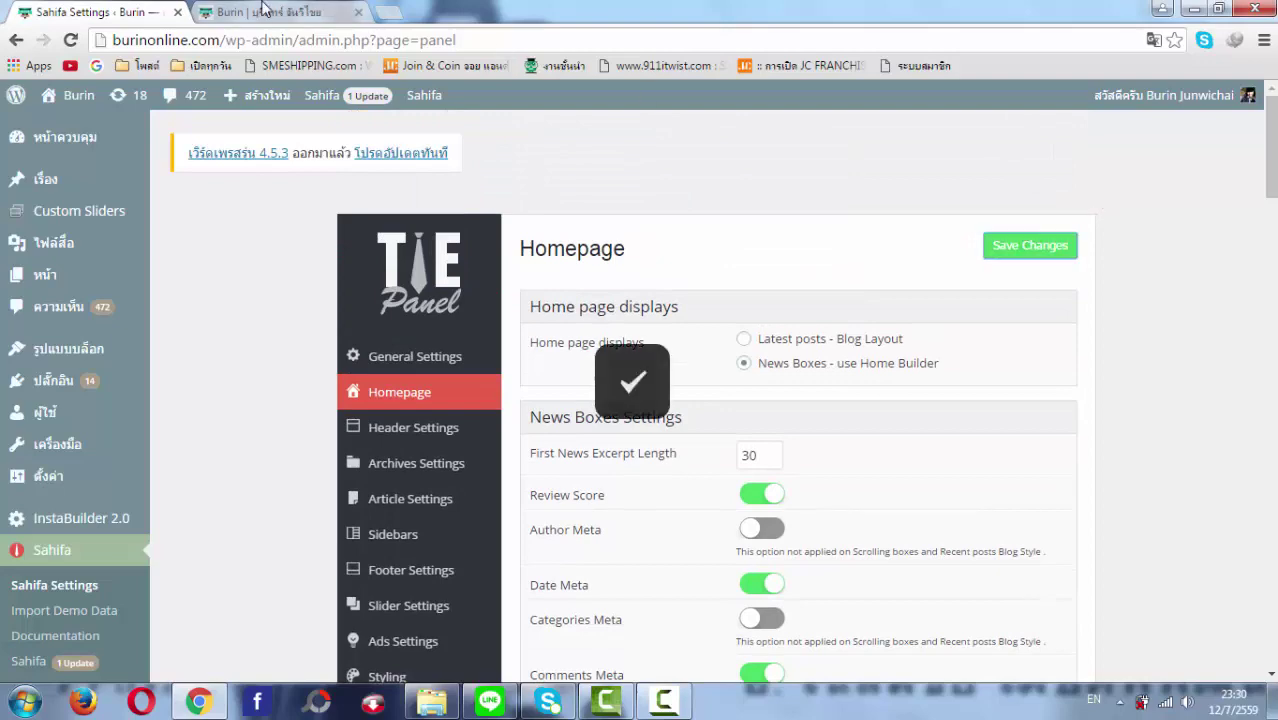
- Reload the live homepage and examine the posts listed in the Recent Posts block down to its end
left_click(262, 12)
left_click(70, 40)
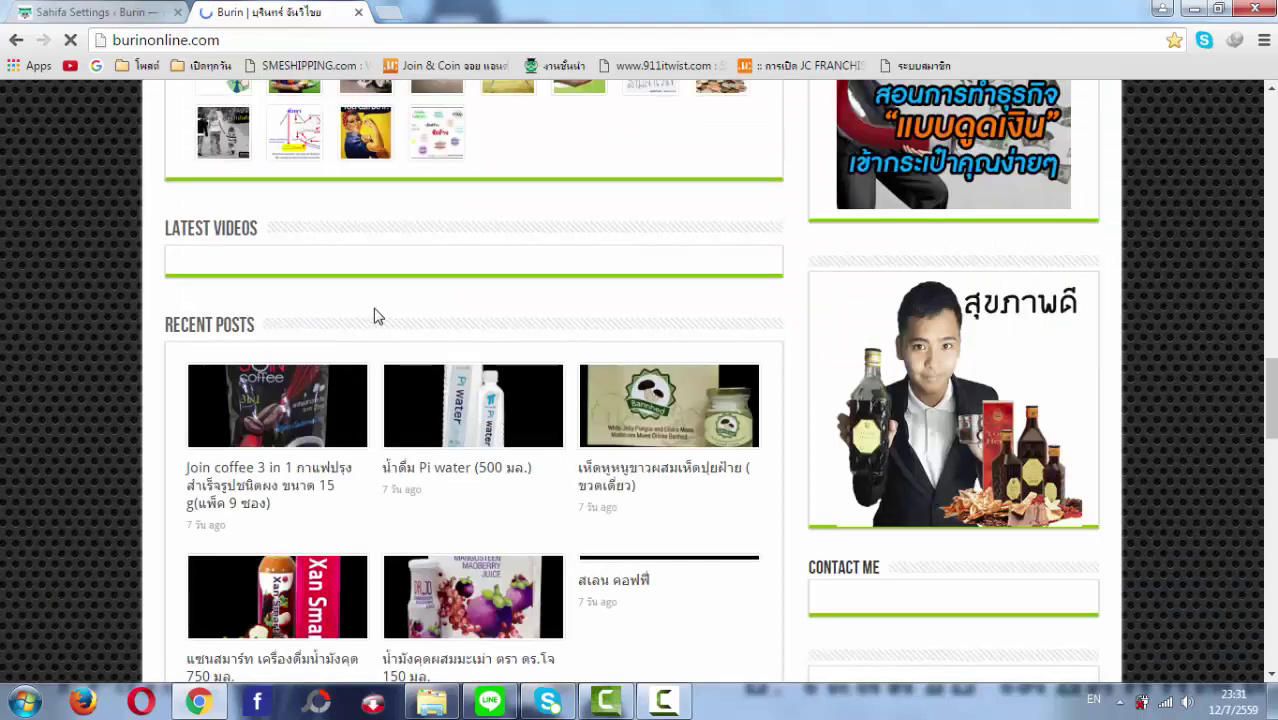
scroll(370, 312, "down", 6)
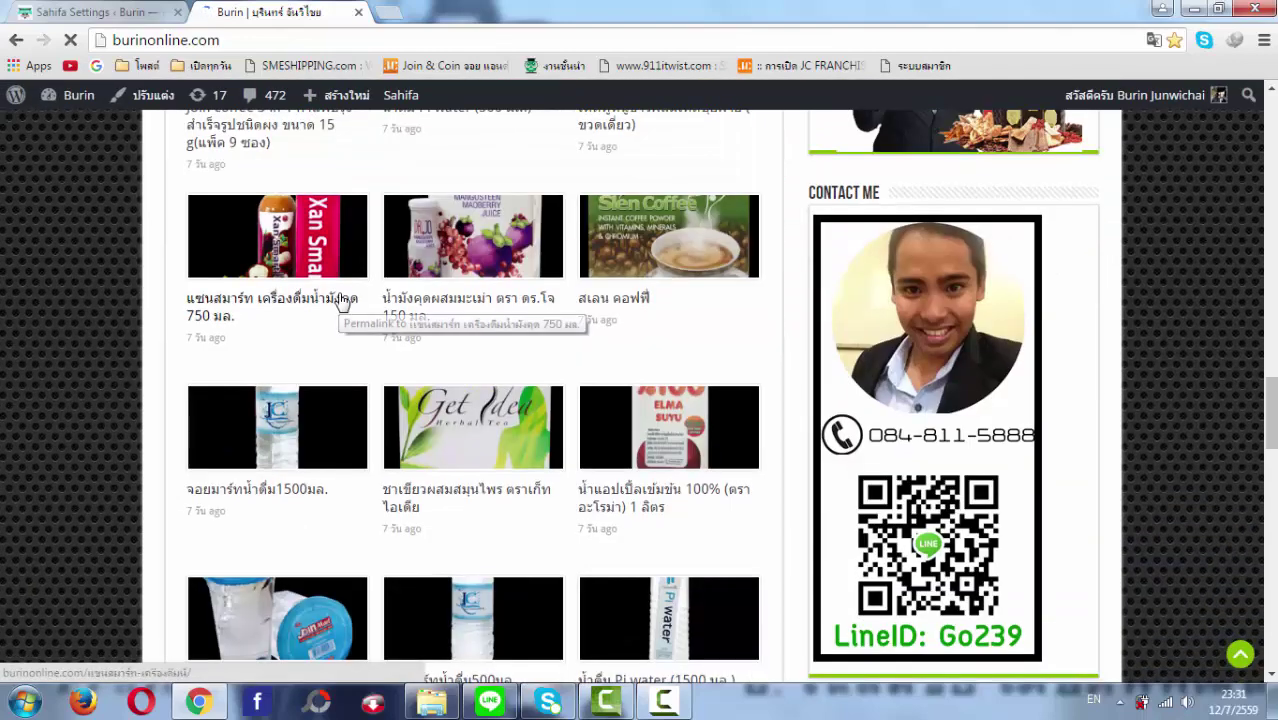
scroll(340, 300, "up", 2)
scroll(337, 300, "up", 1)
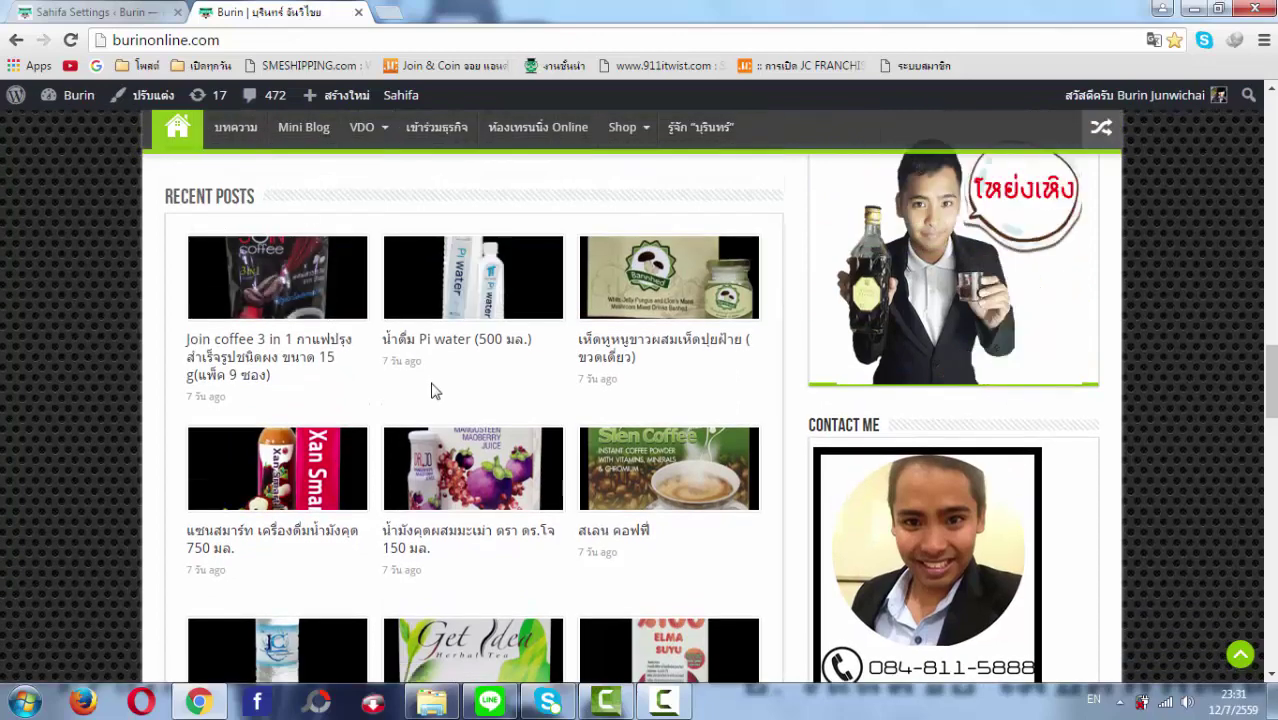
scroll(388, 376, "down", 1)
scroll(389, 382, "down", 2)
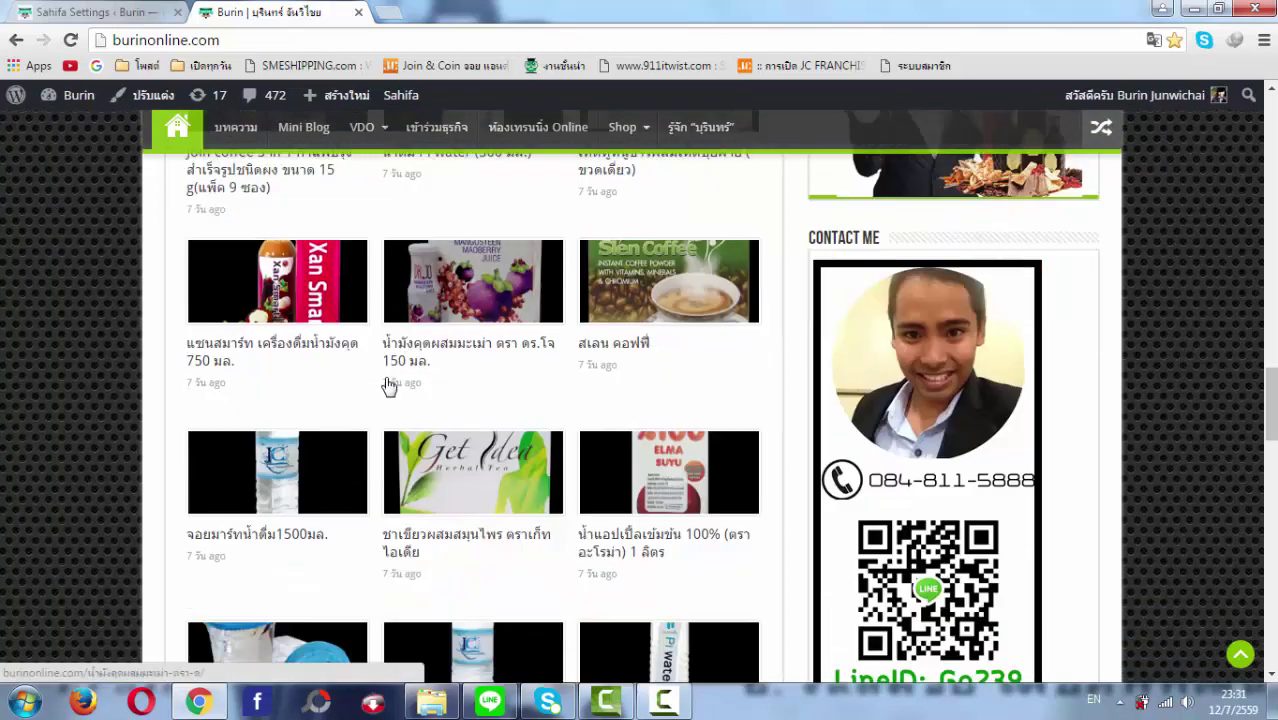
scroll(390, 386, "down", 1)
scroll(389, 386, "down", 3)
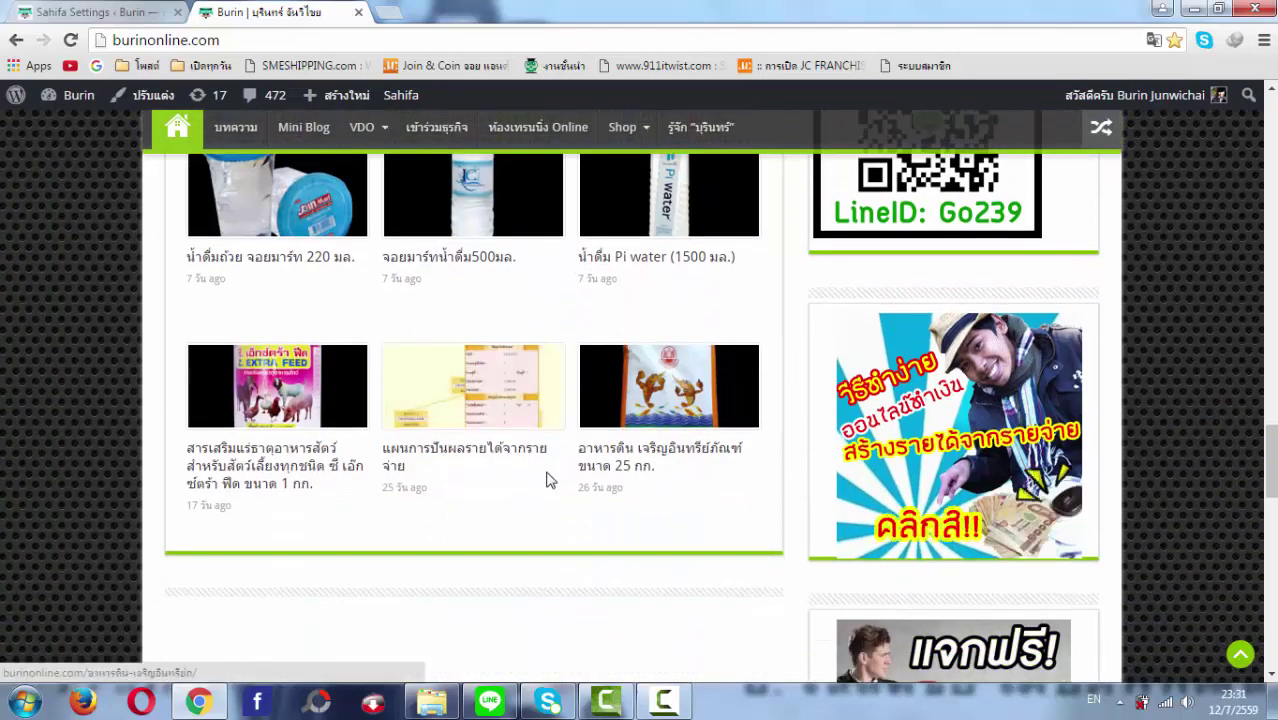
scroll(548, 478, "down", 1)
- Review the homepage's other blocks, from the บทความ news box and the last slide of the ทดลอง scrolling box to Recent Posts
scroll(546, 455, "up", 10)
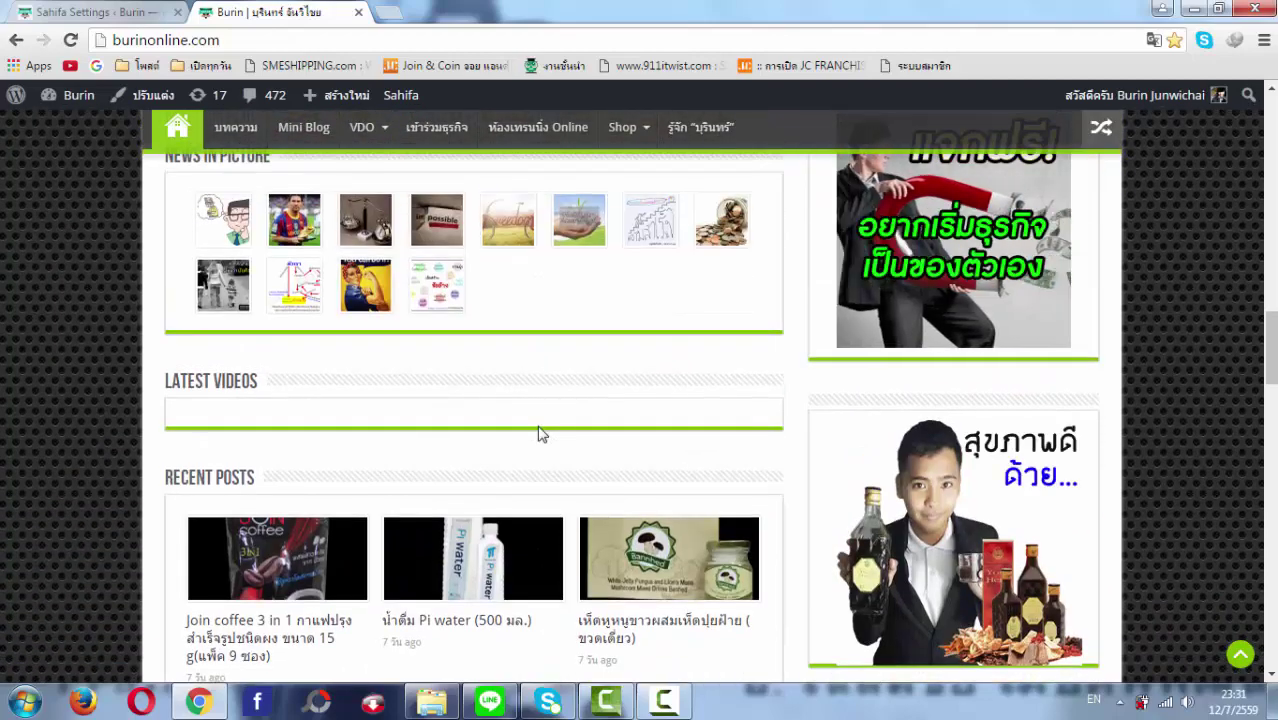
scroll(538, 432, "up", 6)
scroll(530, 428, "up", 2)
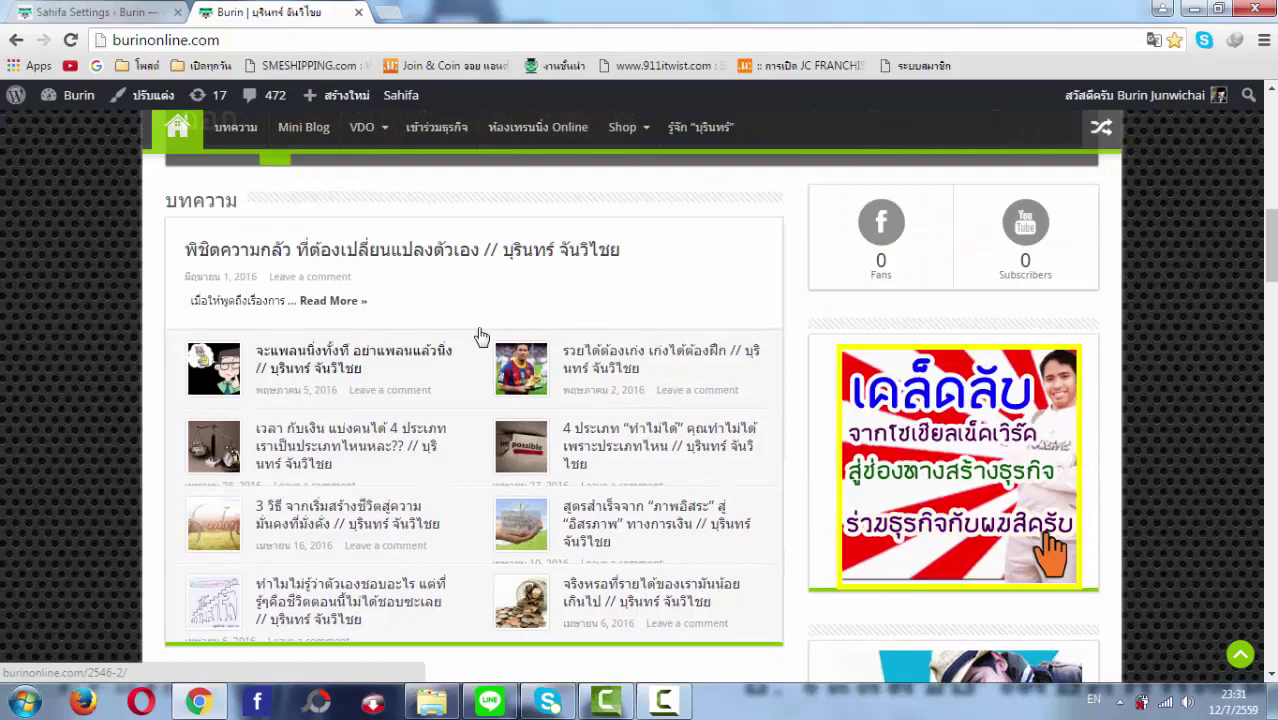
scroll(368, 424, "down", 3)
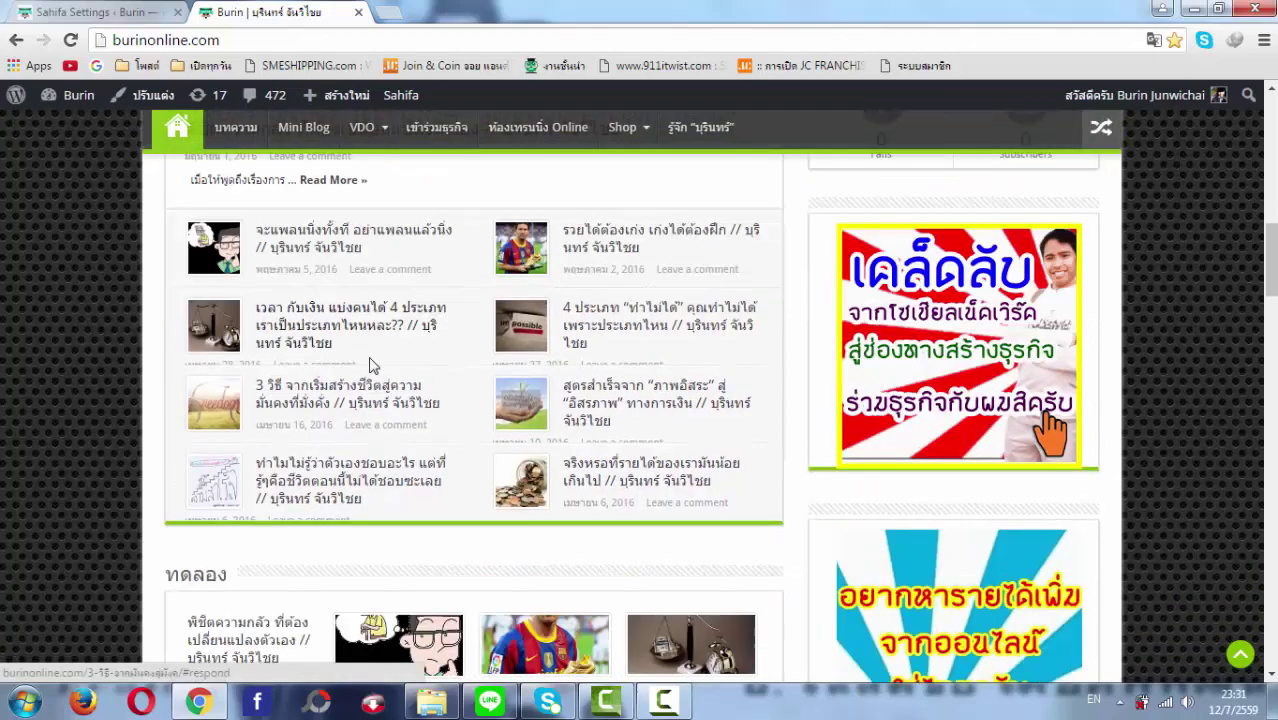
scroll(400, 428, "up", 1)
scroll(380, 435, "down", 3)
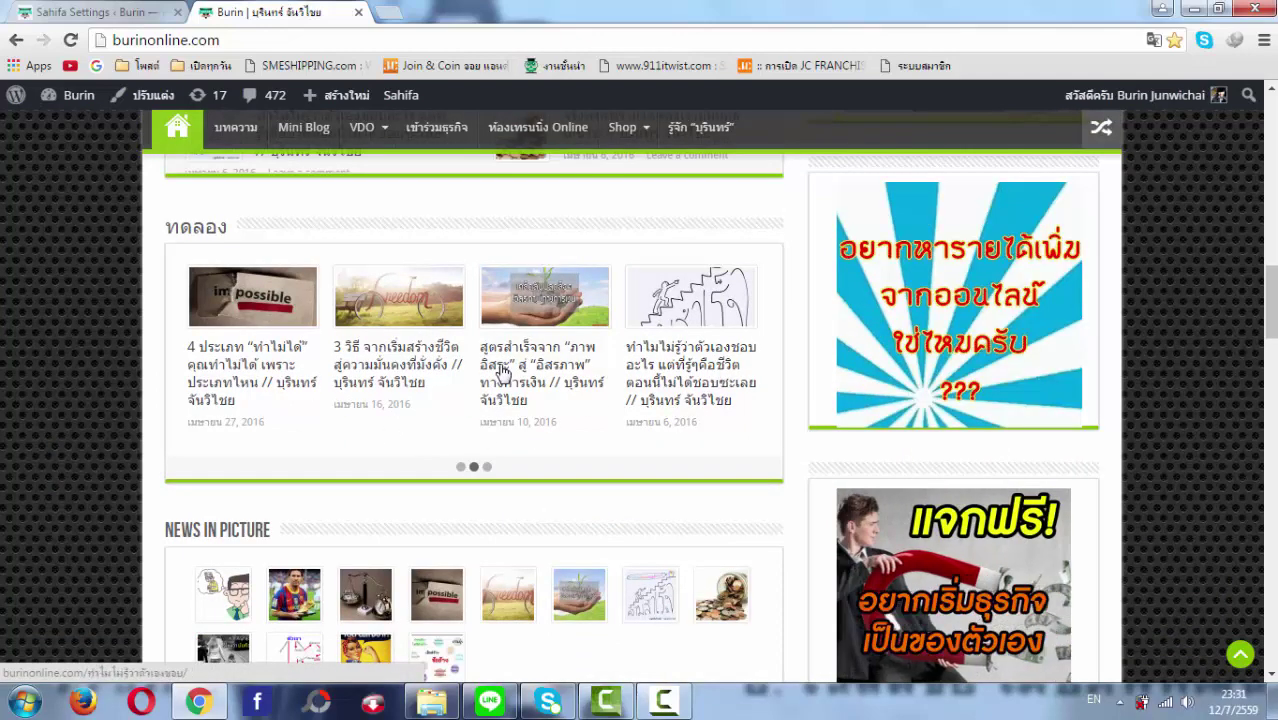
left_click(488, 468)
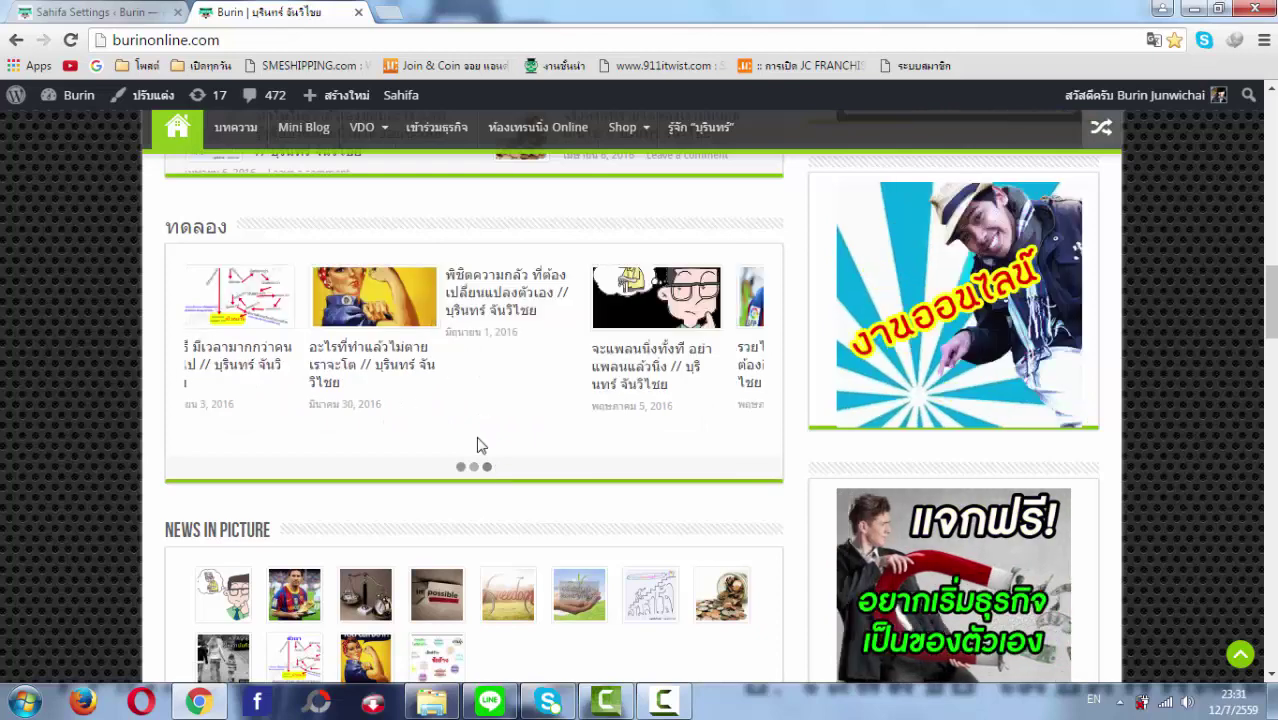
scroll(505, 337, "down", 6)
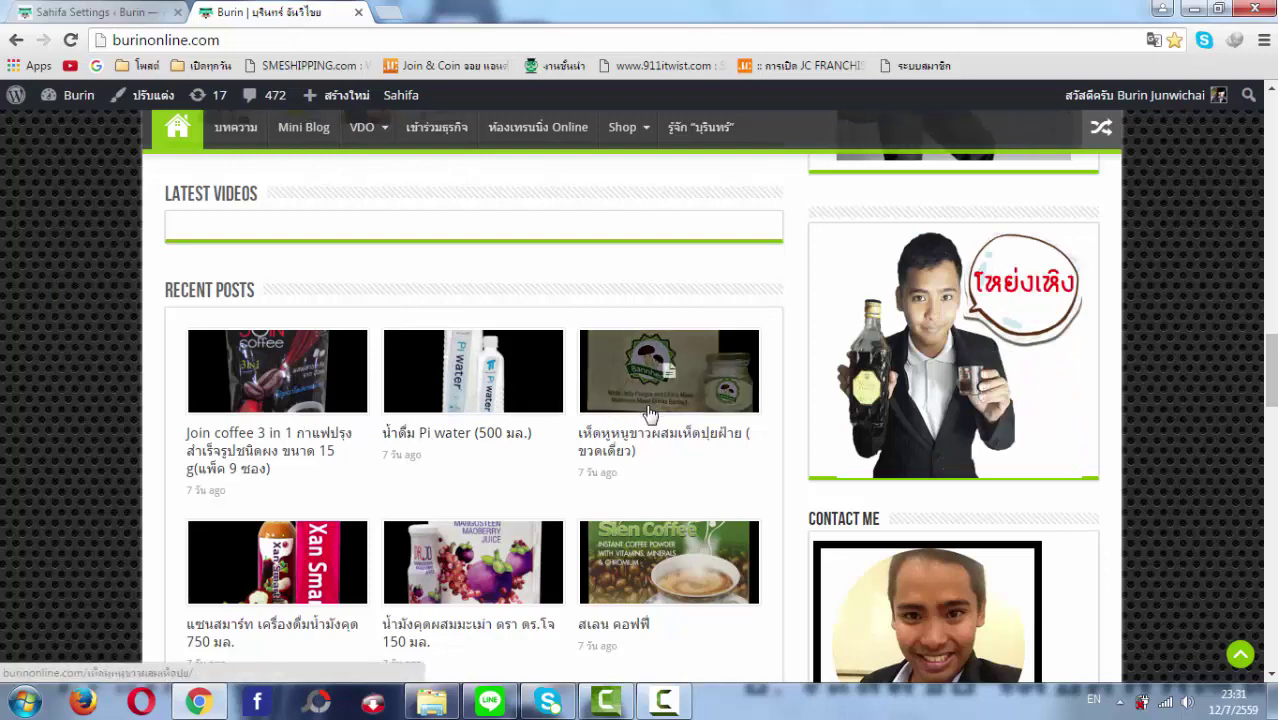
scroll(600, 418, "down", 1)
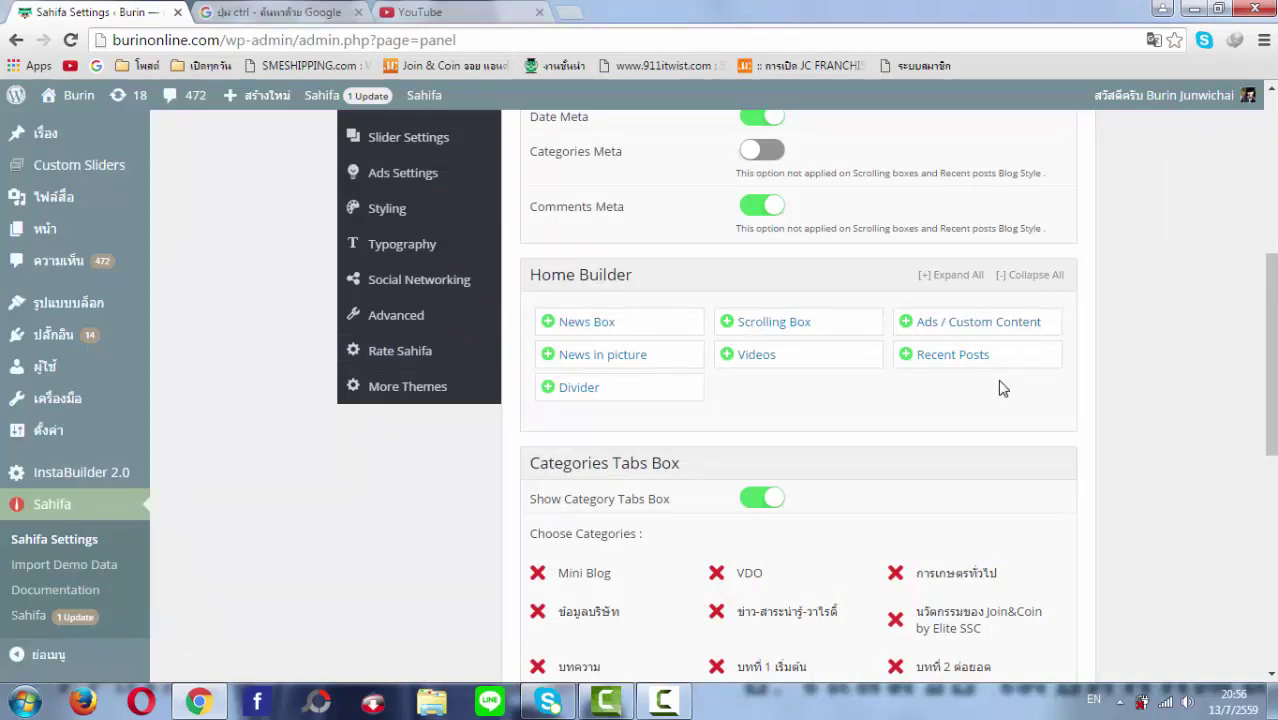
- Add three News Box blocks to the Home Builder, collapsing each one after it is added
left_click(576, 327)
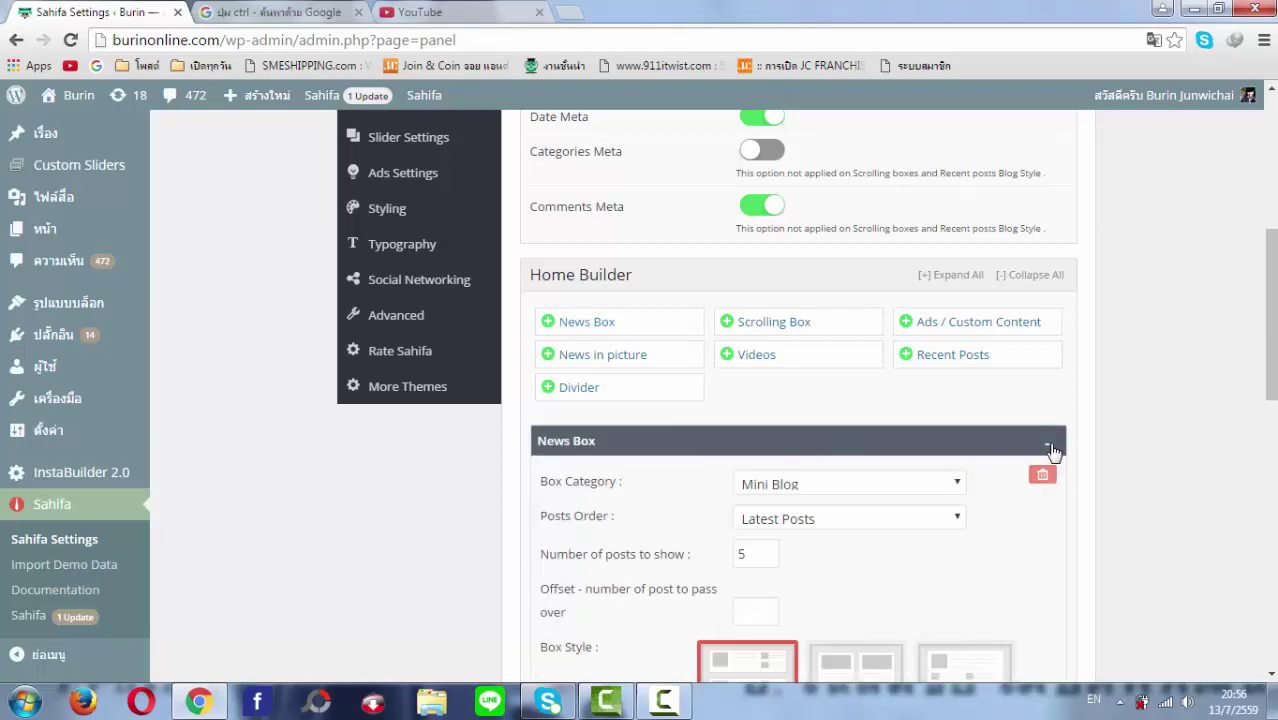
left_click(1048, 448)
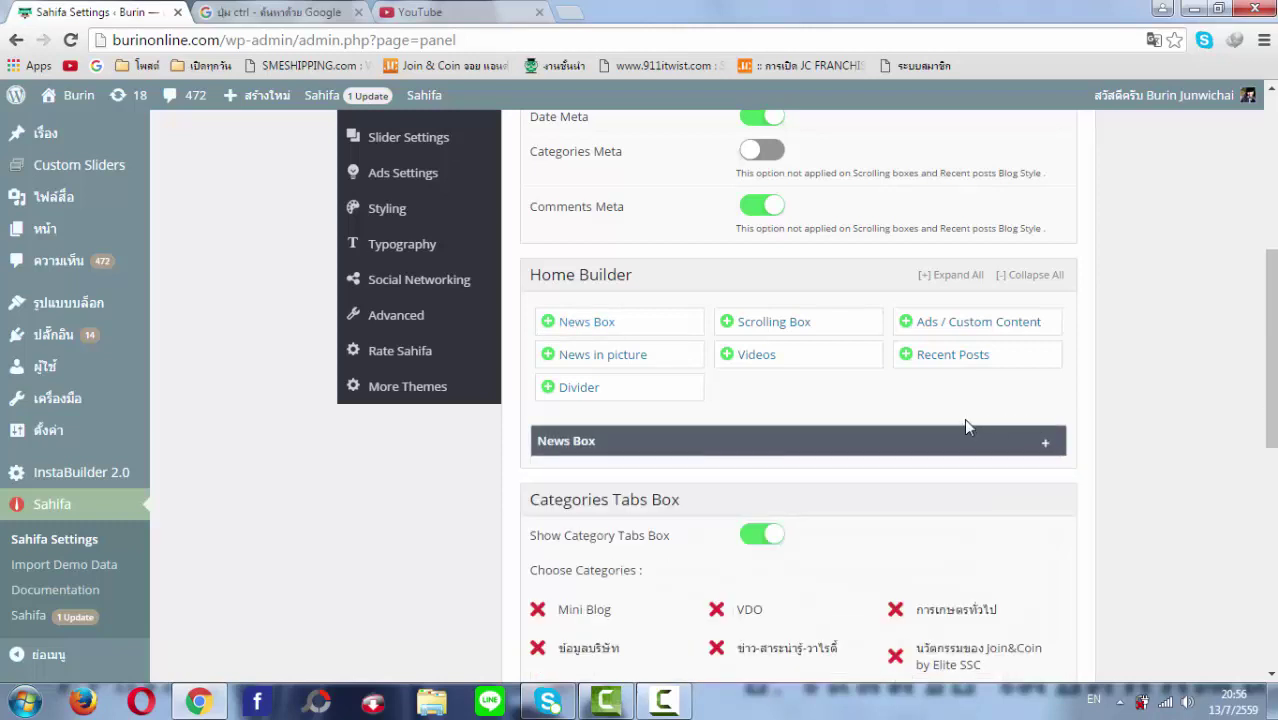
left_click(571, 327)
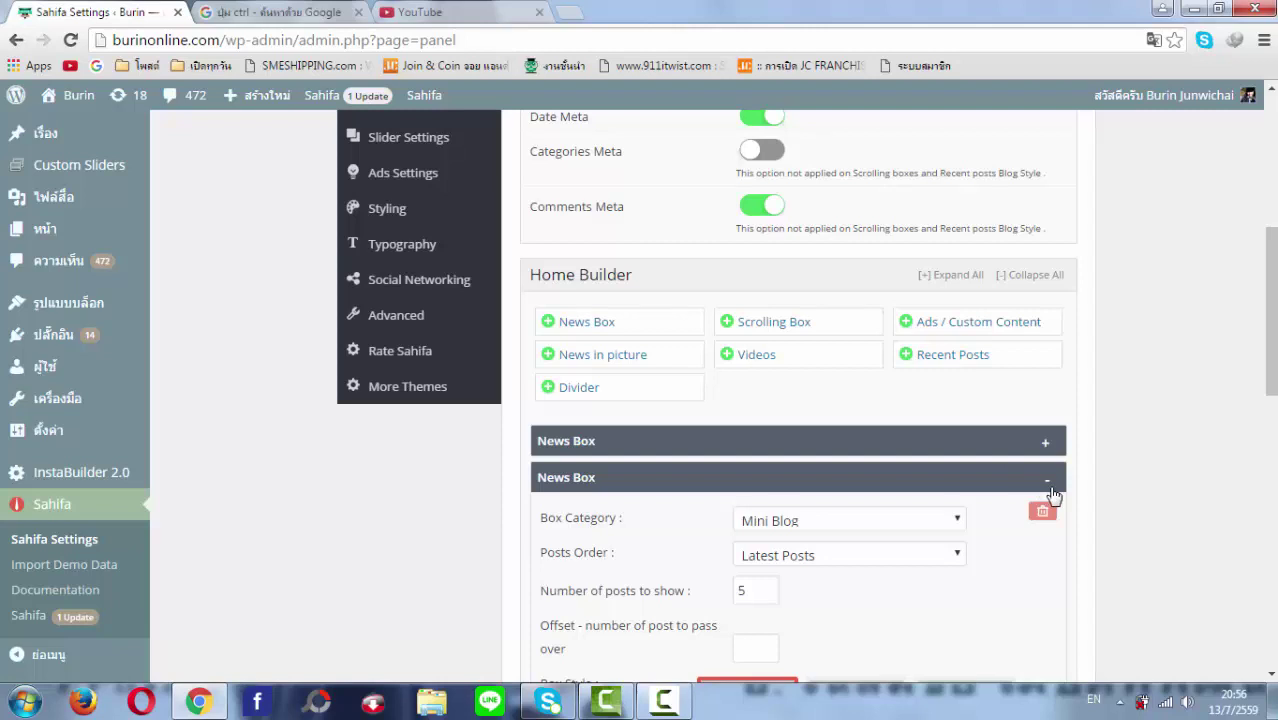
left_click(1047, 482)
left_click(565, 330)
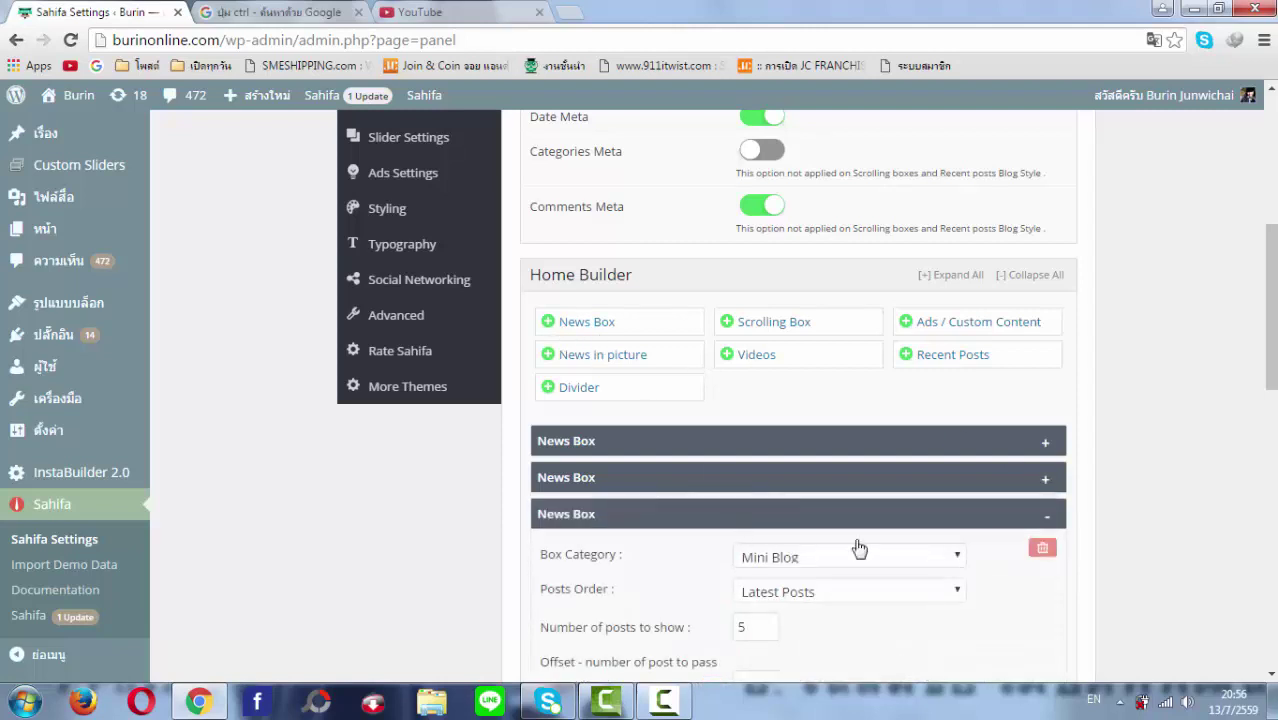
left_click(1045, 518)
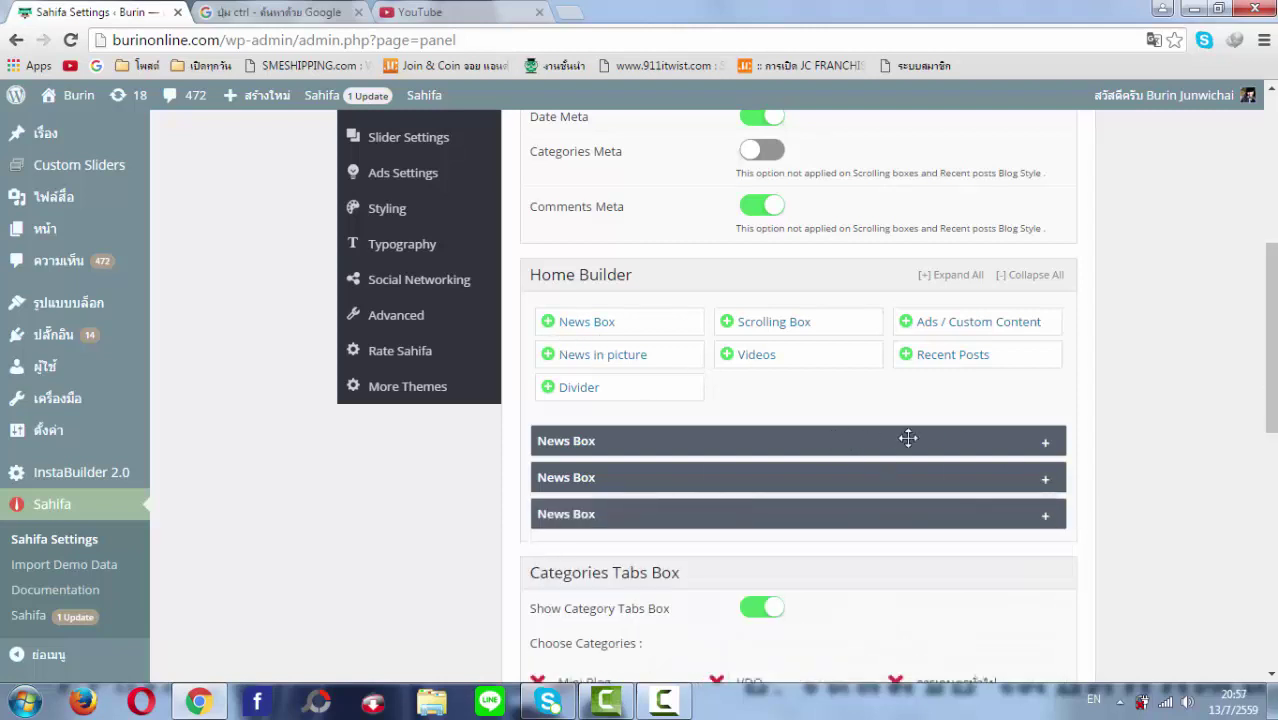
- Move the first collapsed News Box below the second, and expand the topmost News Box to show its options
left_click_drag(964, 442, 822, 478)
left_click(1052, 453)
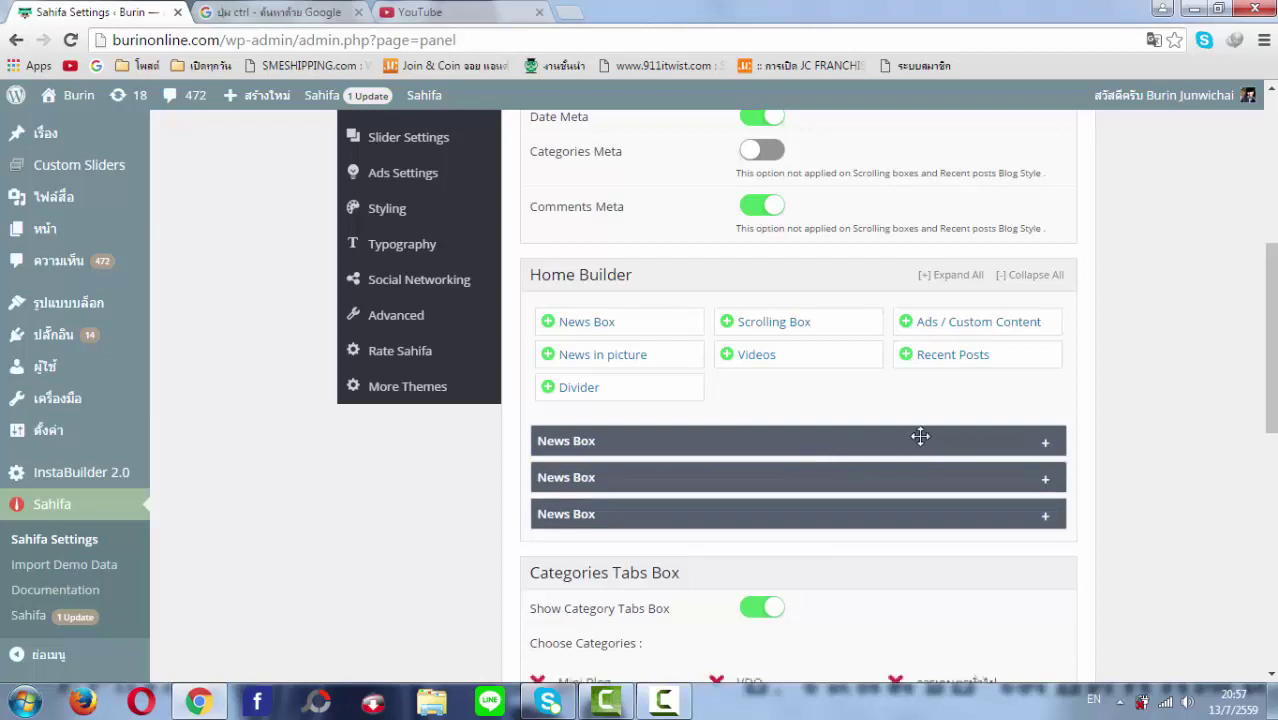
left_click(1046, 445)
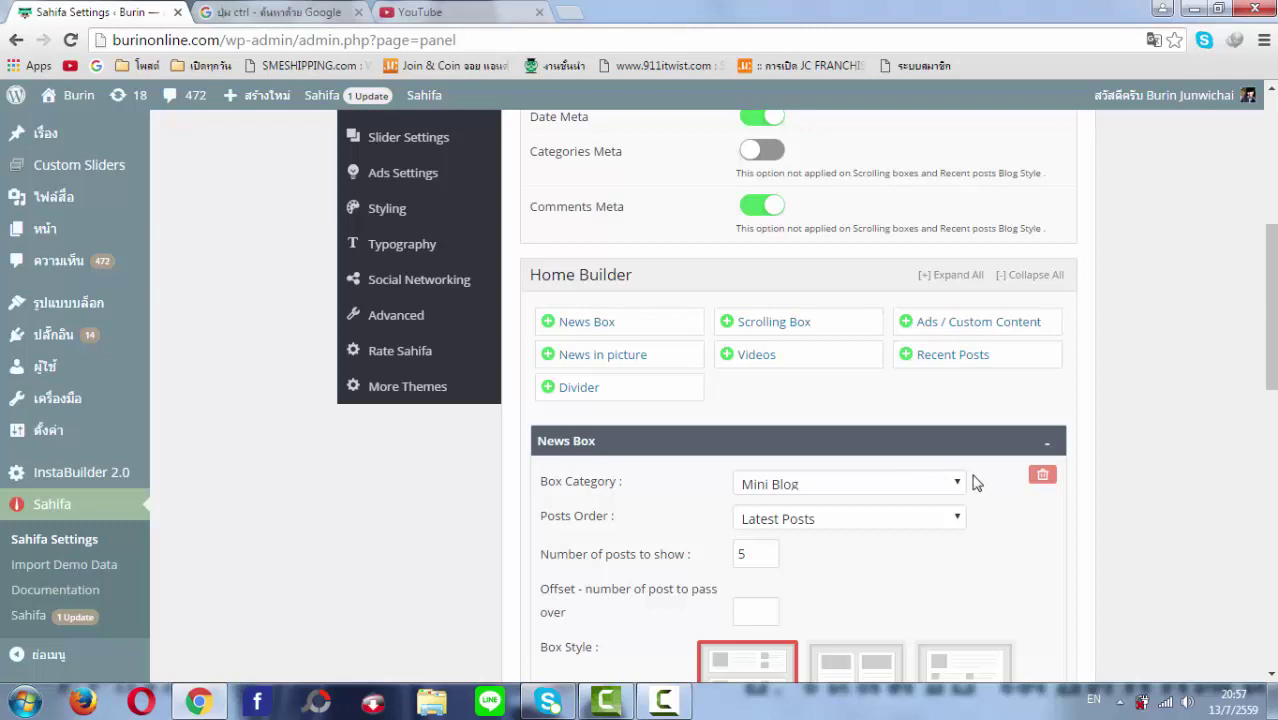
scroll(1080, 472, "down", 1)
scroll(1020, 470, "down", 1)
scroll(1022, 470, "down", 1)
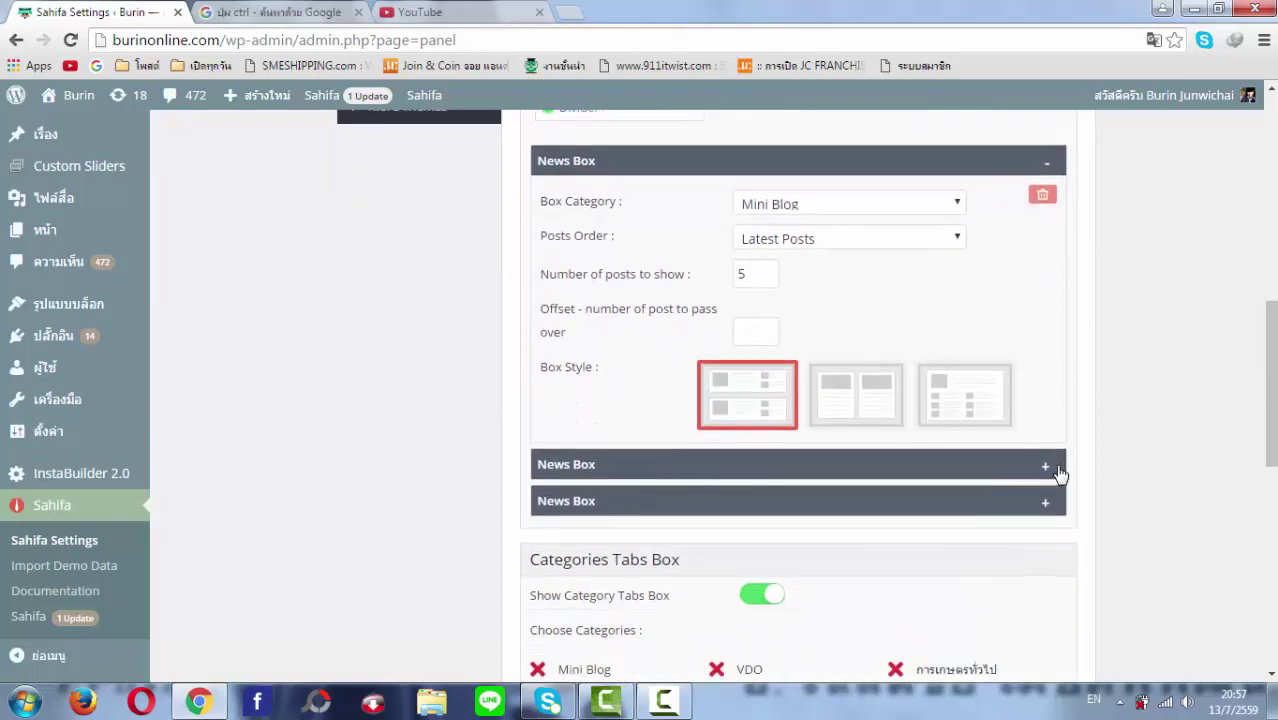
- Expand the second News Box and set its box category to บทความ
left_click(1047, 467)
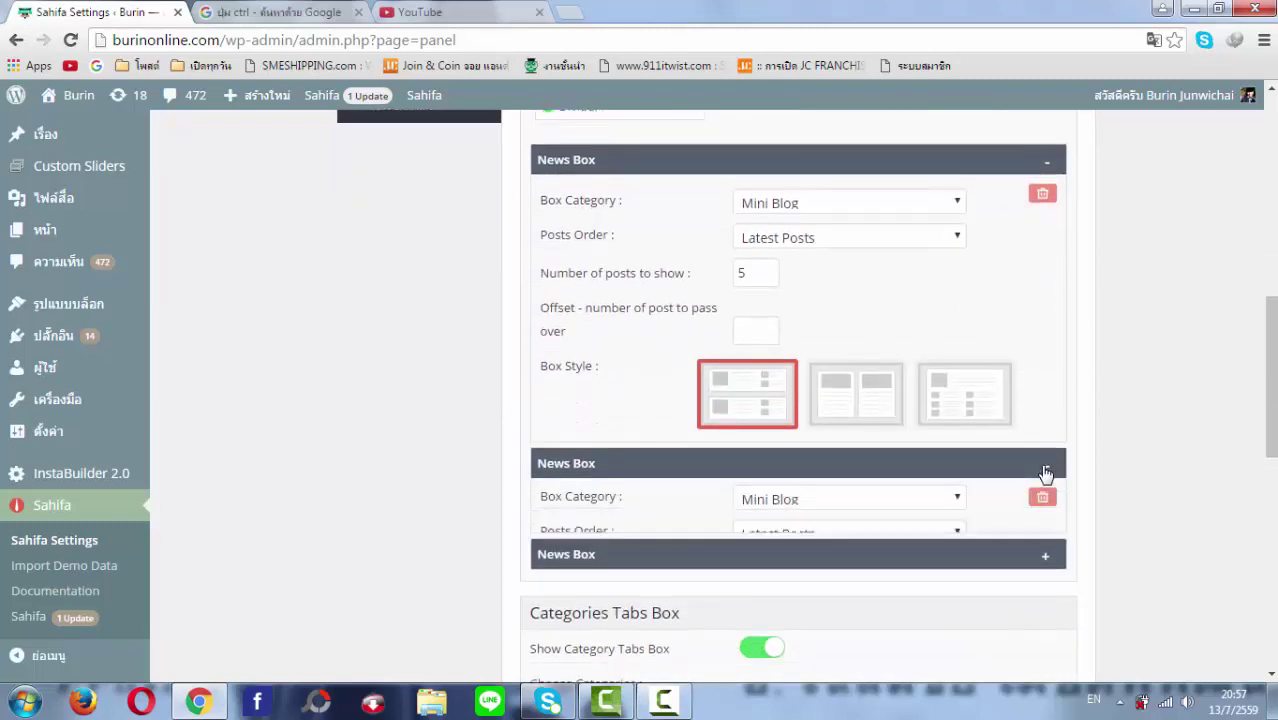
left_click(958, 508)
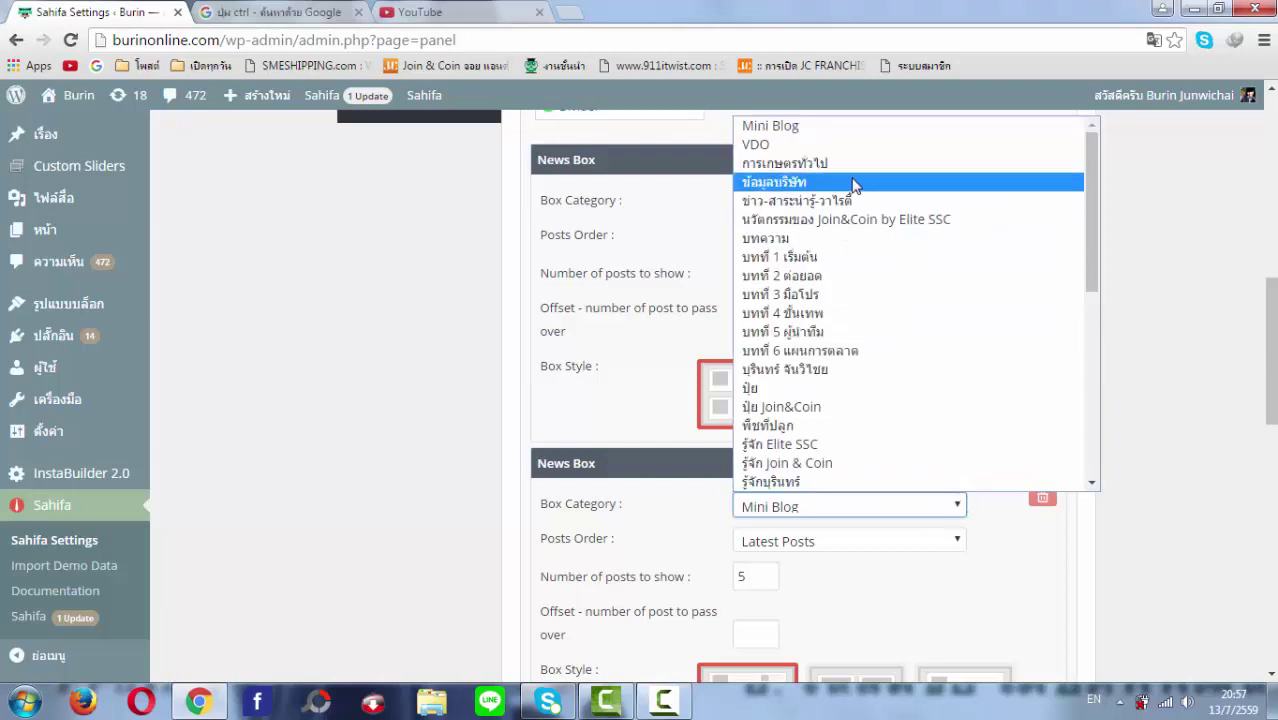
left_click(810, 240)
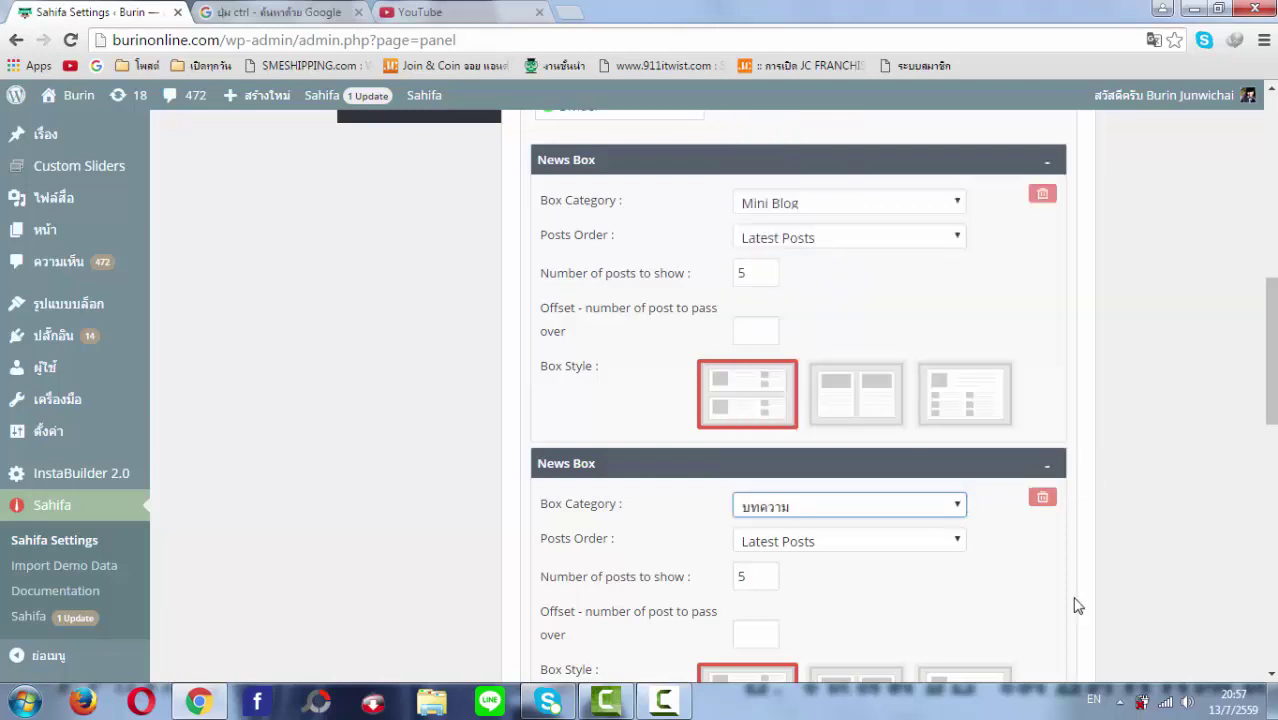
- Expand the third News Box in the Home Builder and set its box category to ปุ๋ย
scroll(1060, 590, "down", 1)
scroll(1030, 555, "down", 2)
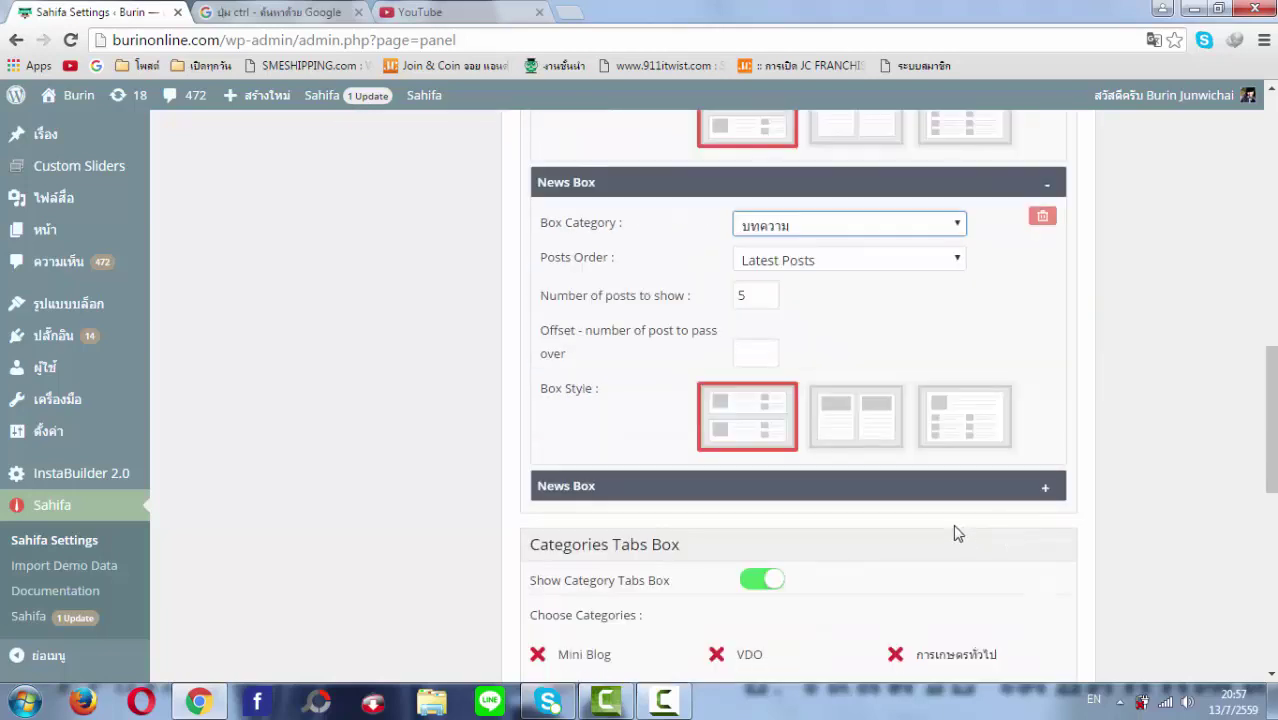
left_click(1047, 494)
scroll(880, 537, "down", 1)
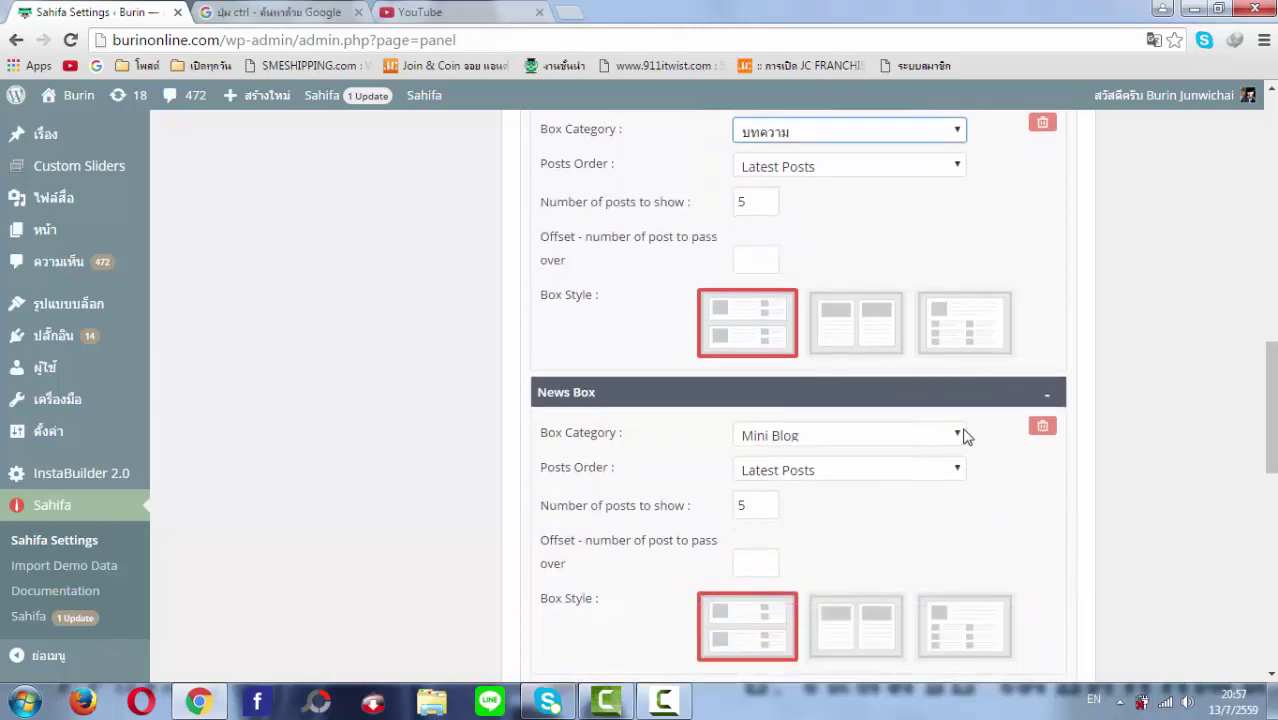
left_click(960, 435)
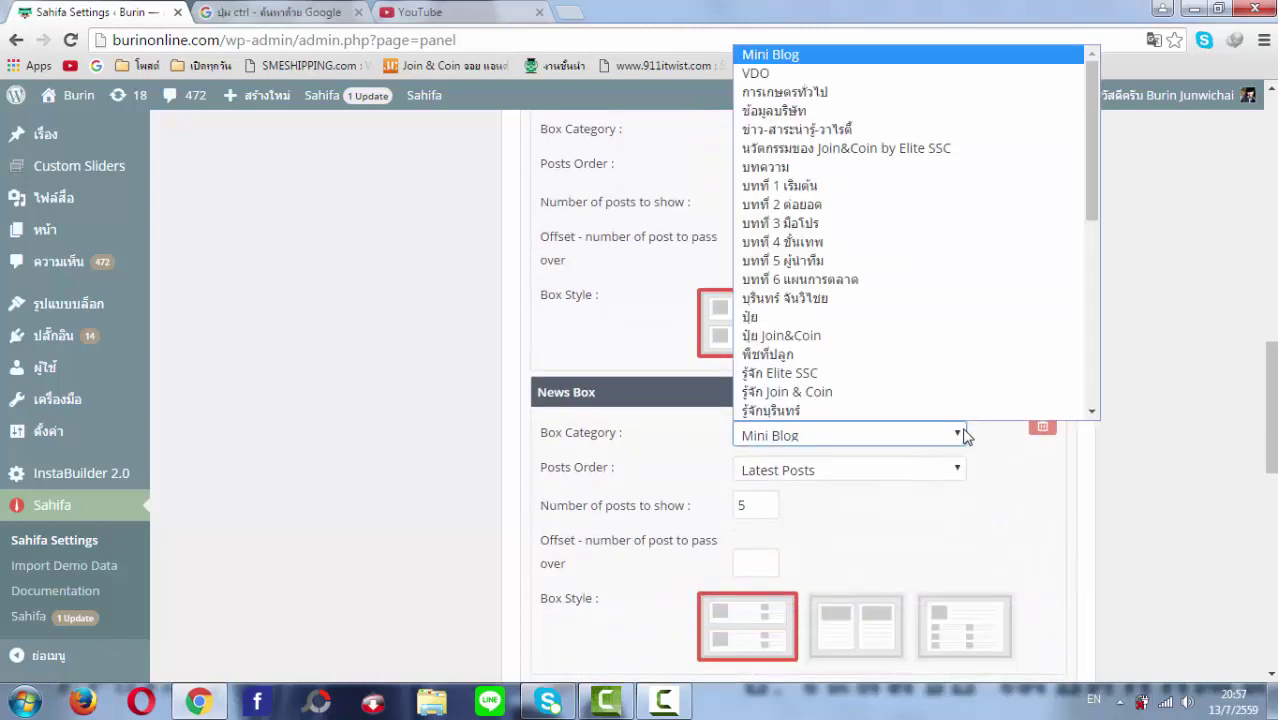
left_click(836, 317)
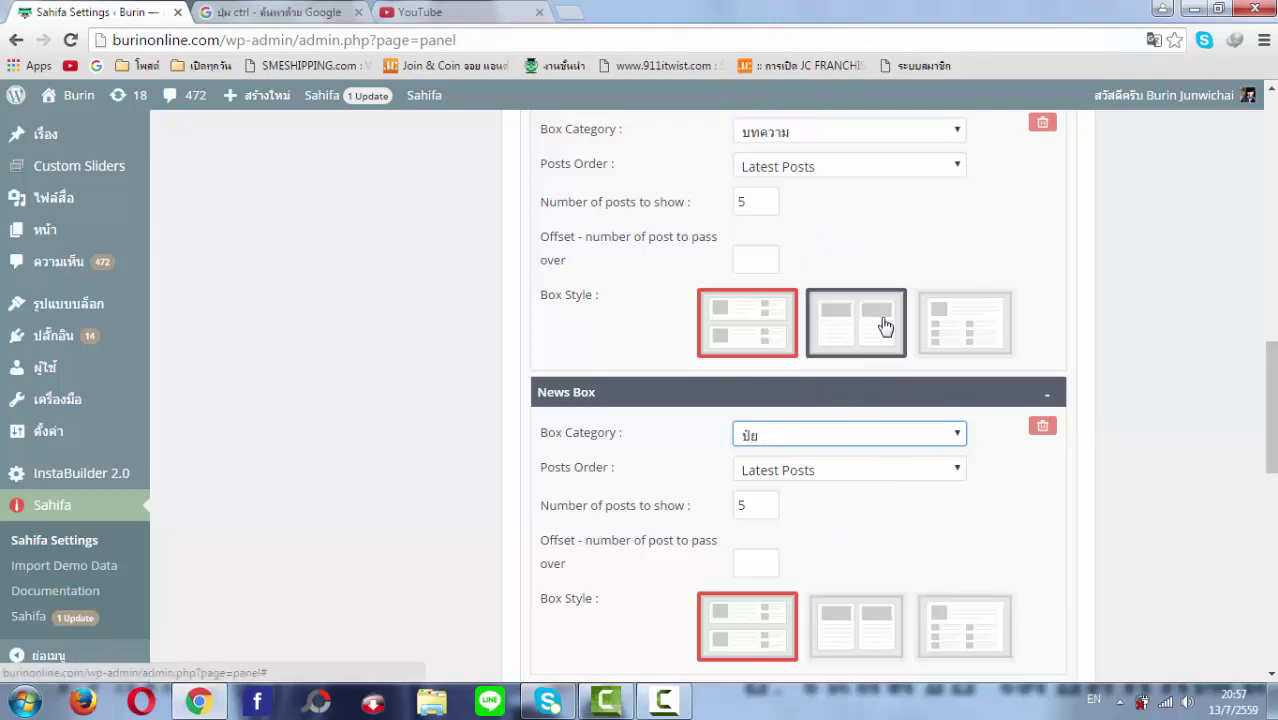
- Try moving the Mini Blog News Box below the บทความ News Box and back to the first place
scroll(873, 342, "up", 3)
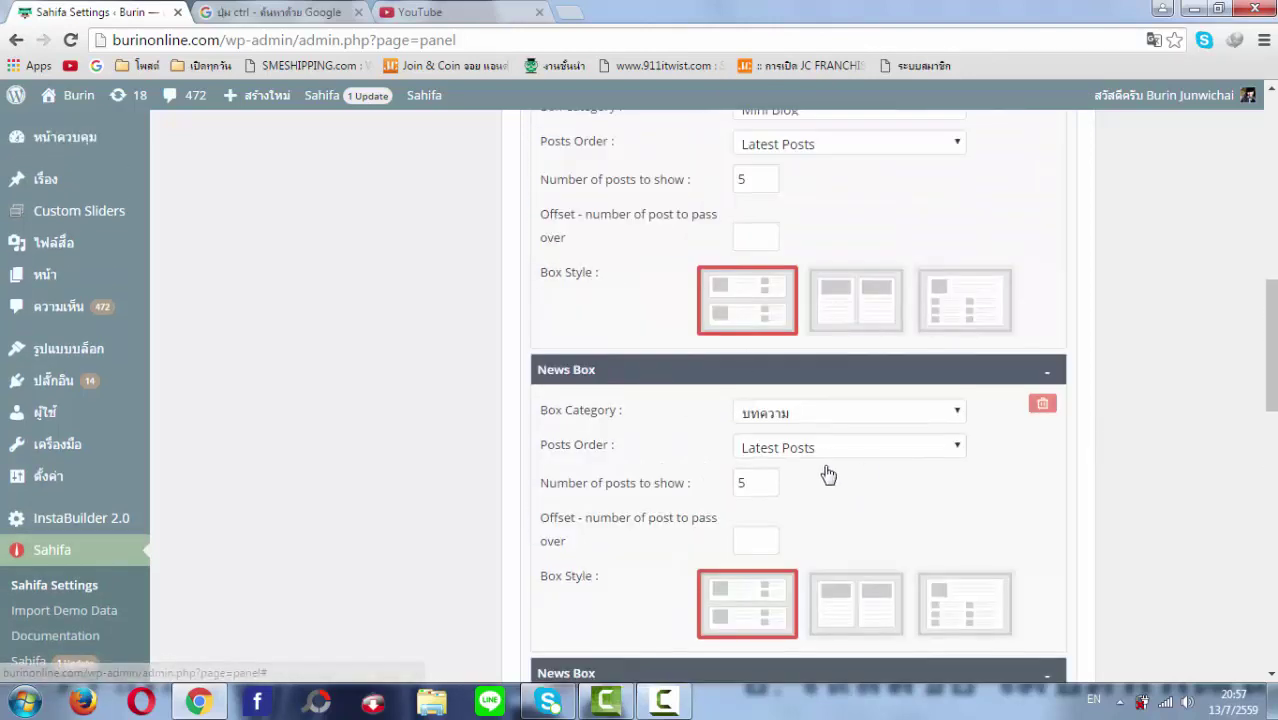
scroll(850, 420, "up", 2)
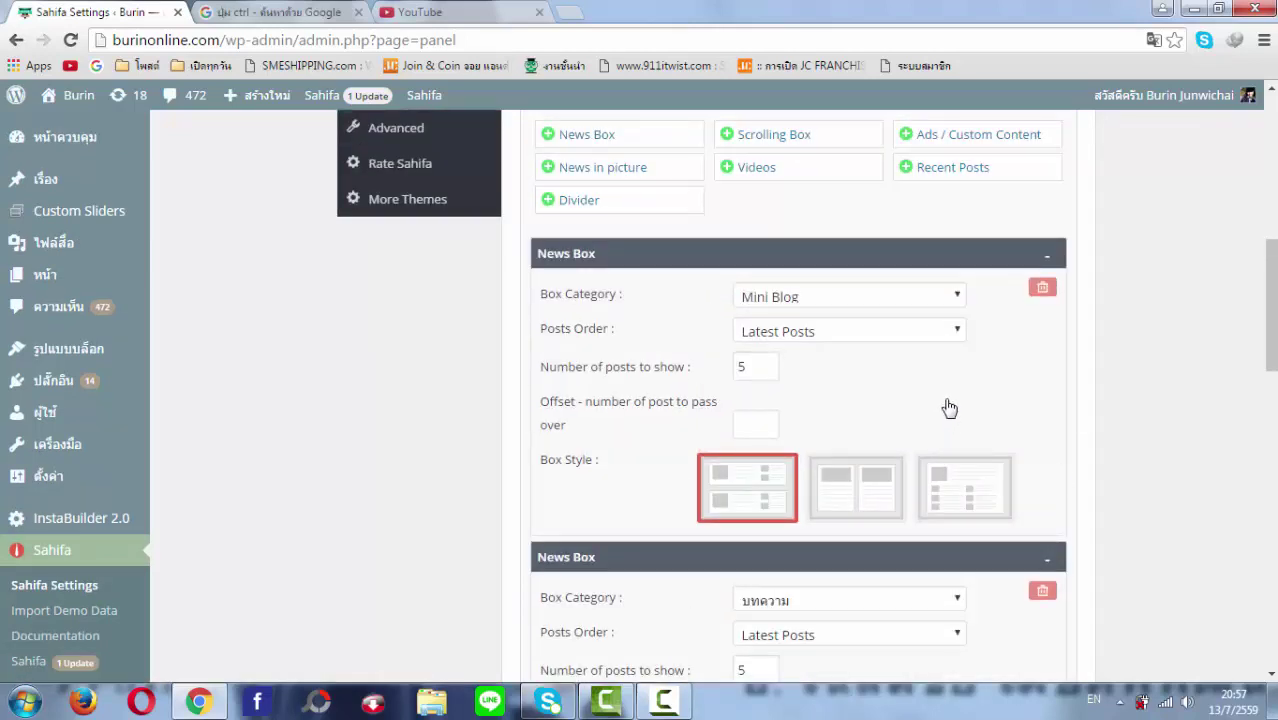
scroll(852, 418, "up", 1)
scroll(851, 418, "down", 1)
left_click_drag(772, 256, 751, 618)
left_click_drag(745, 552, 797, 332)
left_click_drag(810, 556, 819, 292)
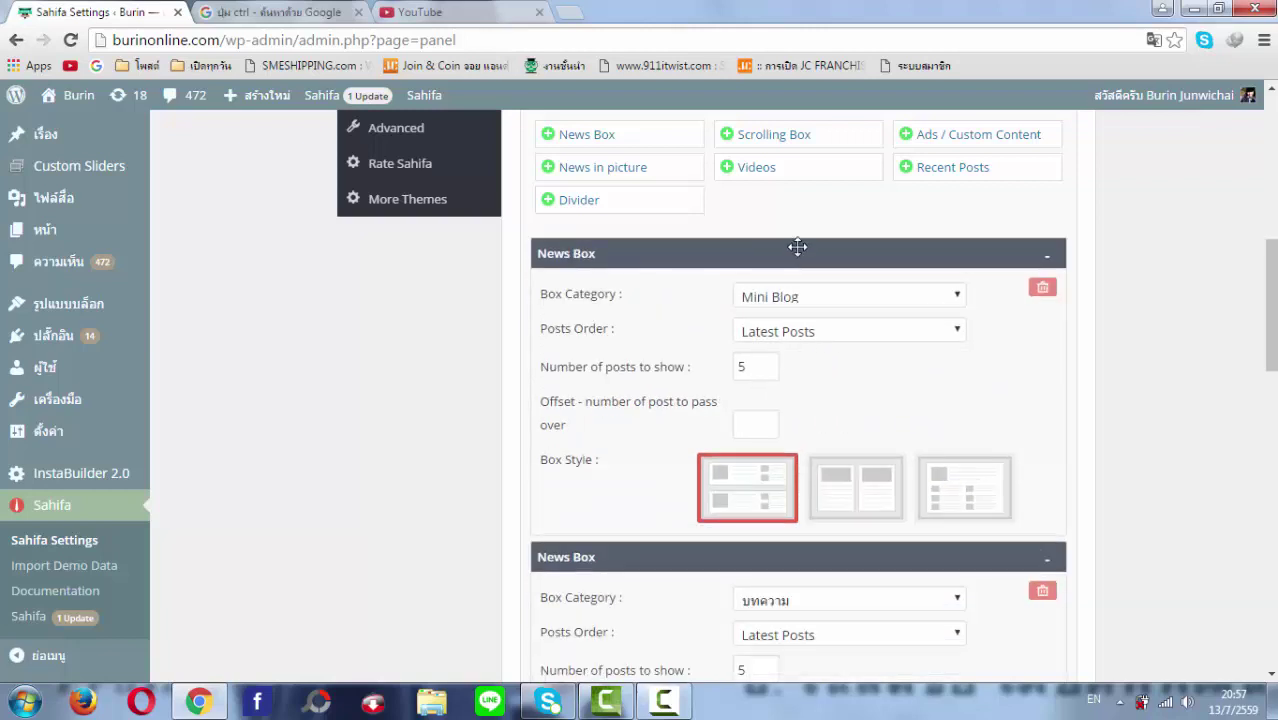
- Delete every block from the Home Builder, from the บทความ News Box through Recent Posts
scroll(846, 240, "up", 3)
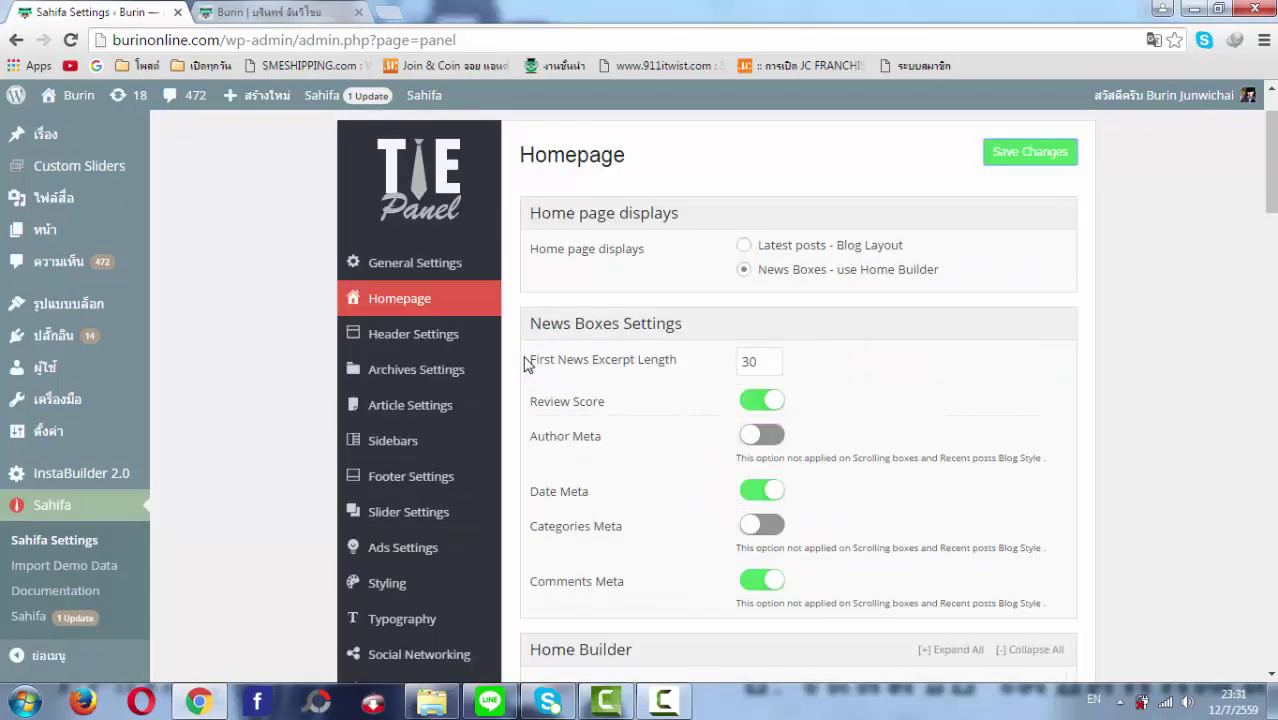
scroll(517, 353, "down", 8)
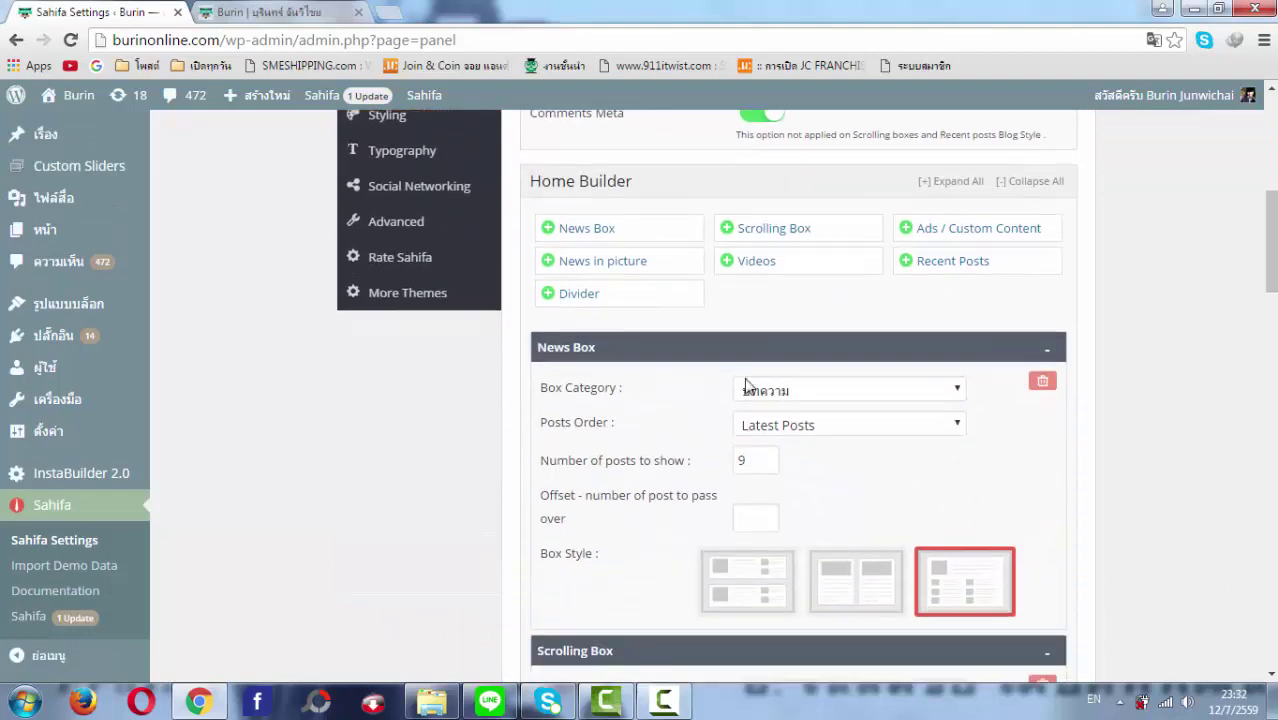
left_click(1042, 381)
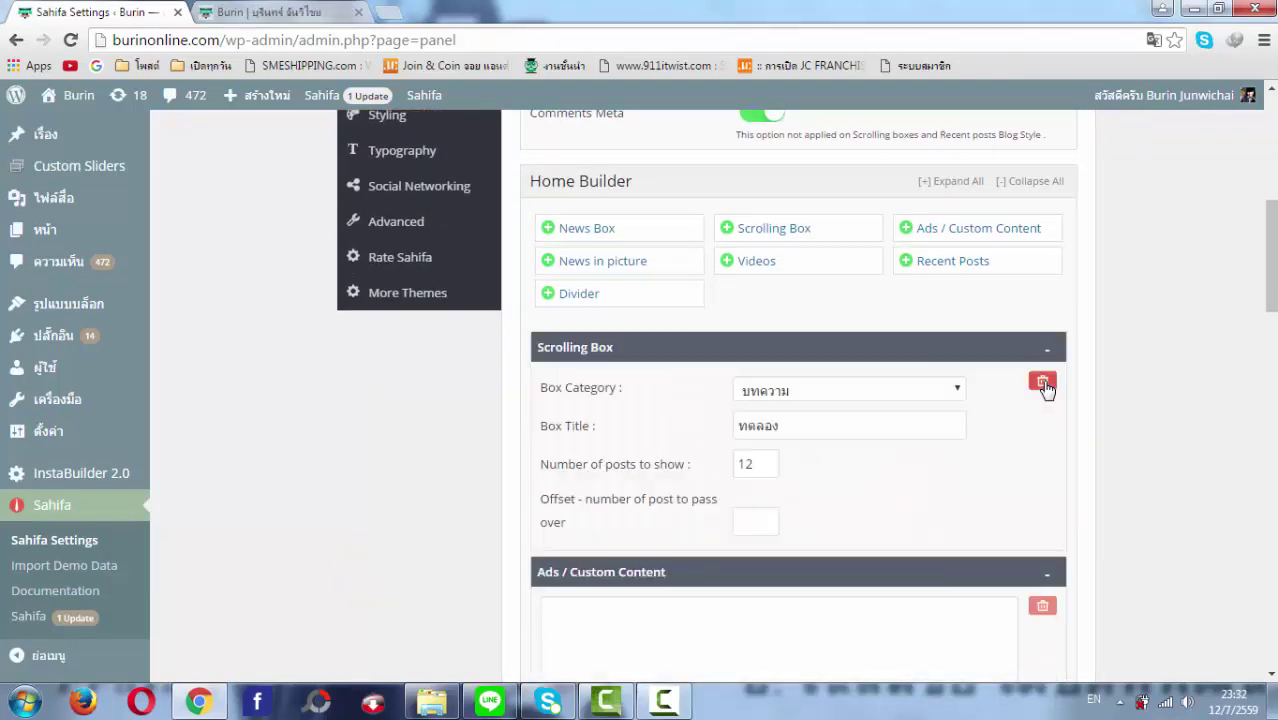
left_click(1043, 383)
left_click(1043, 383)
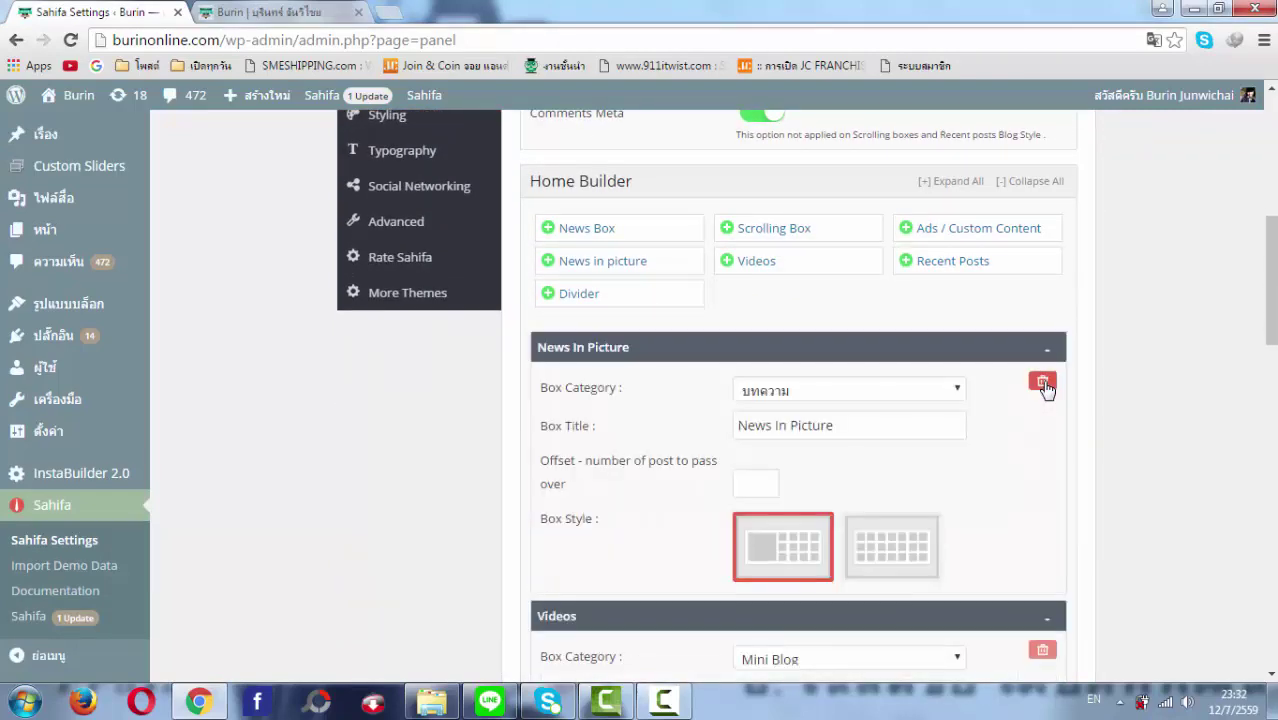
left_click(1043, 385)
left_click(1043, 384)
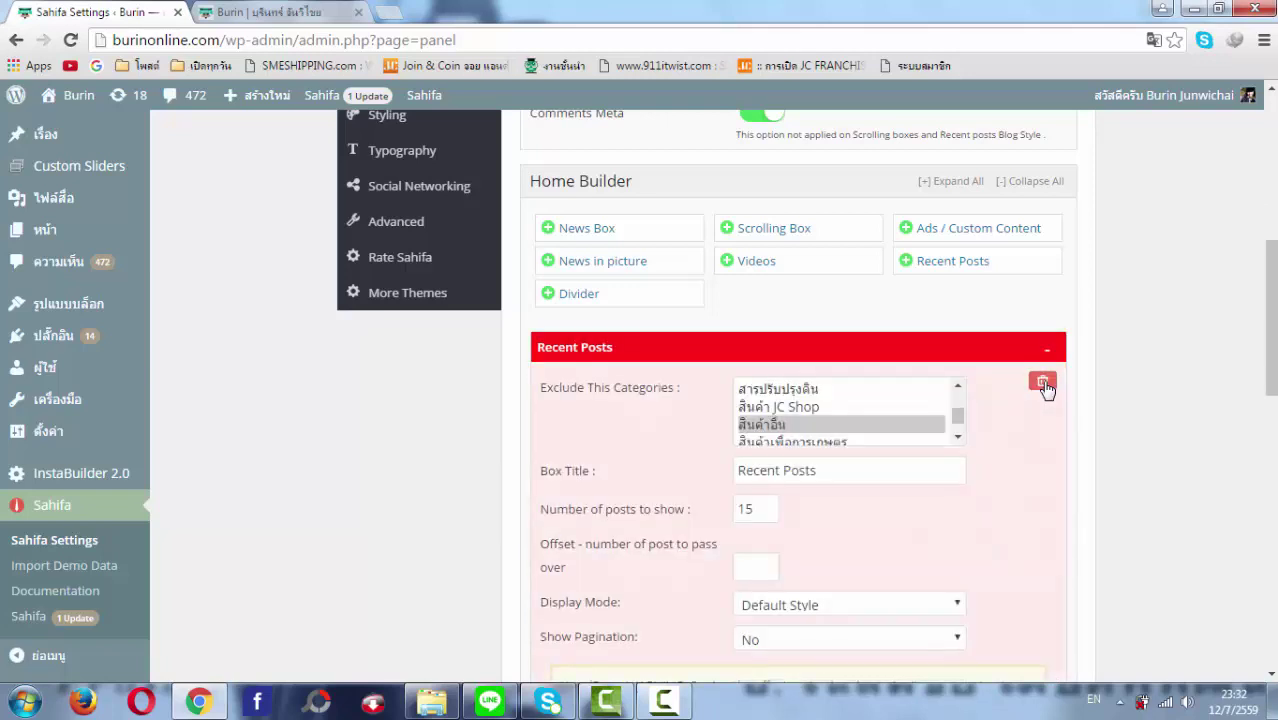
left_click(1043, 384)
left_click(1043, 384)
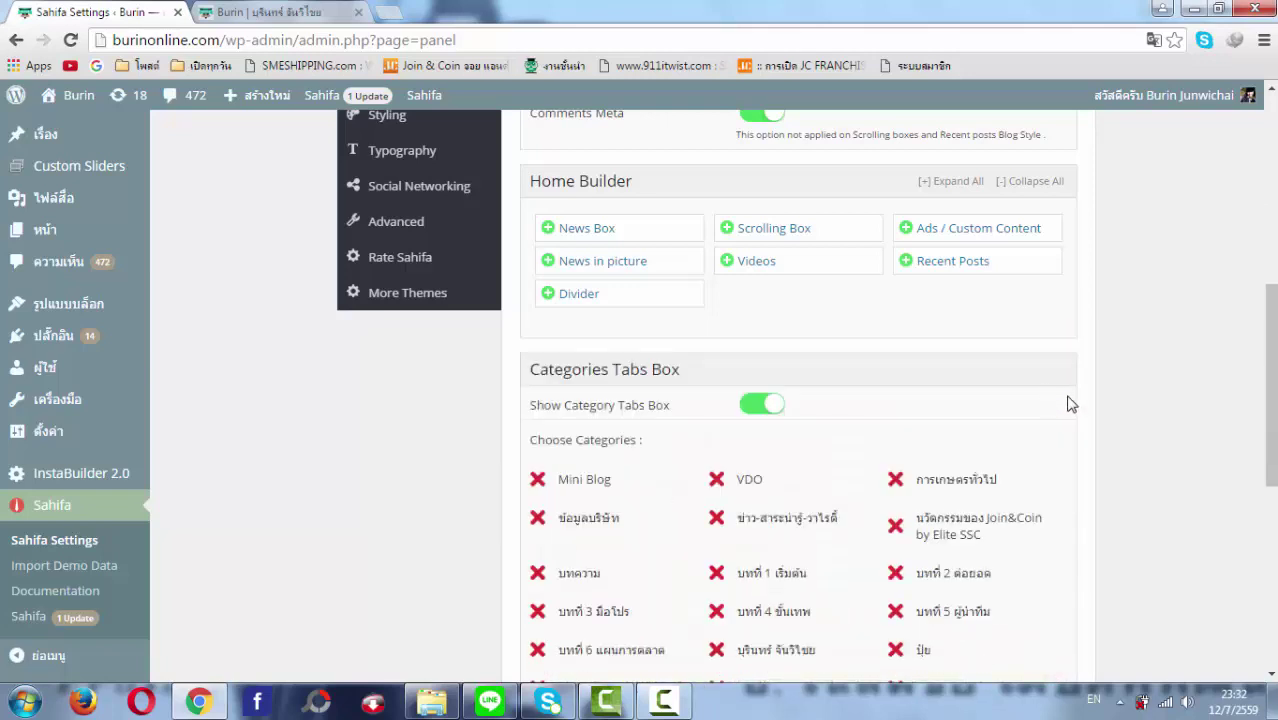
- Look over the Categories Tabs Box options and save the Homepage settings with the emptied Home Builder
scroll(1066, 400, "down", 5)
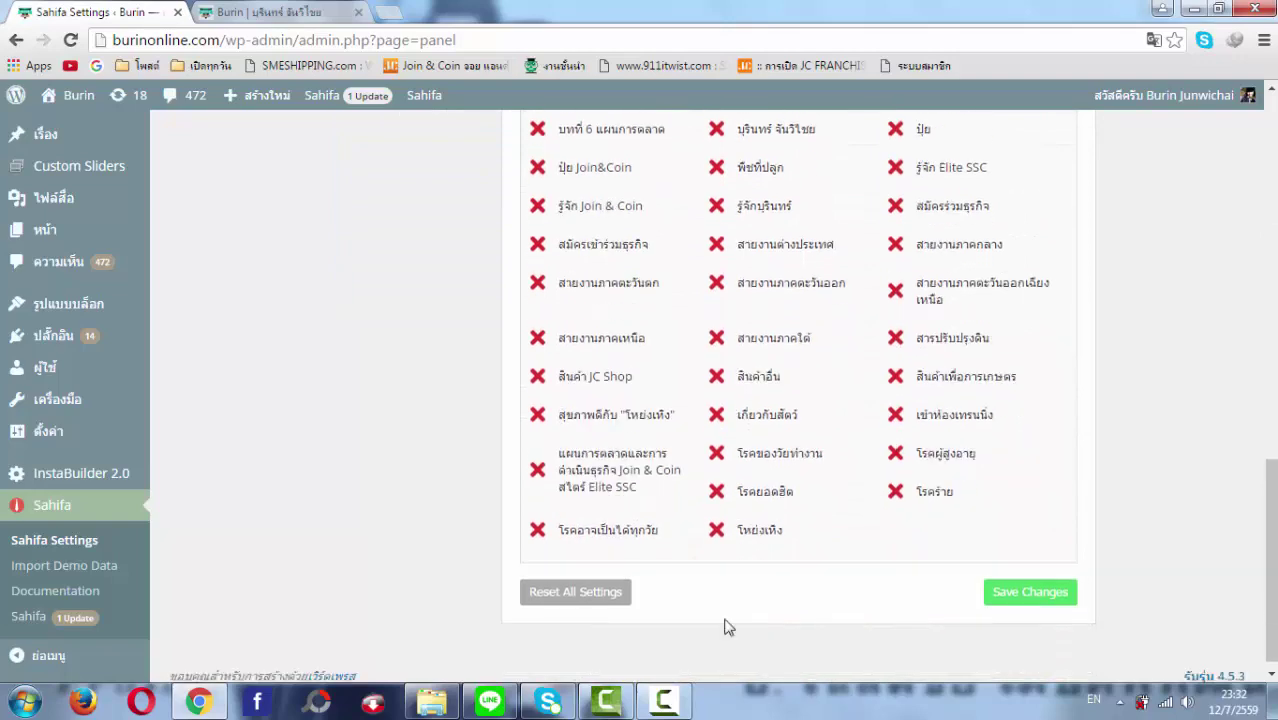
scroll(819, 537, "up", 4)
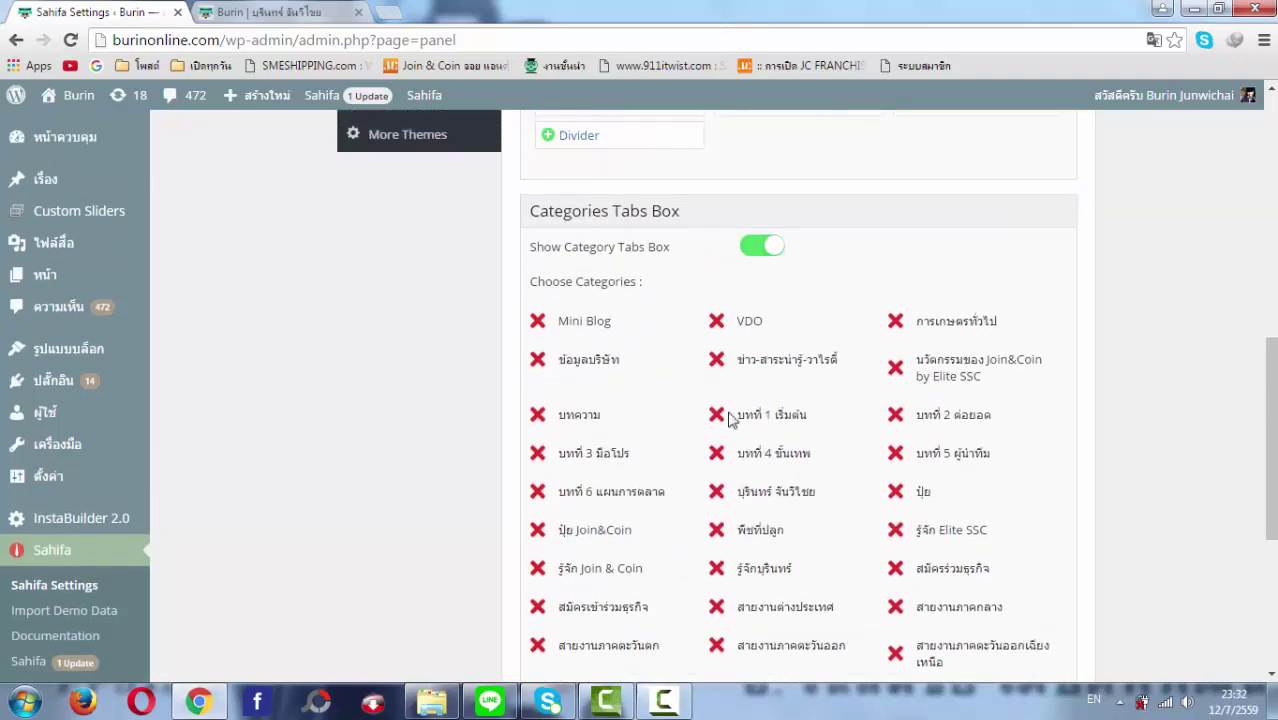
scroll(715, 272, "up", 10)
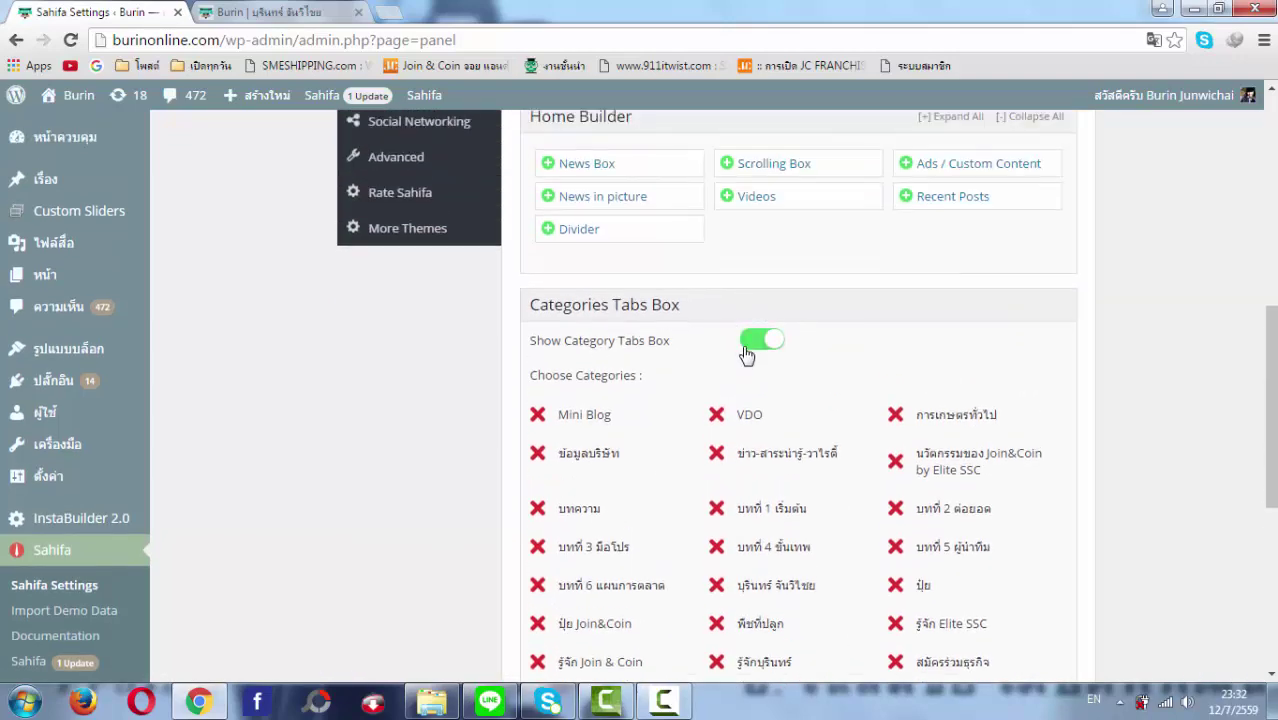
left_click(1012, 250)
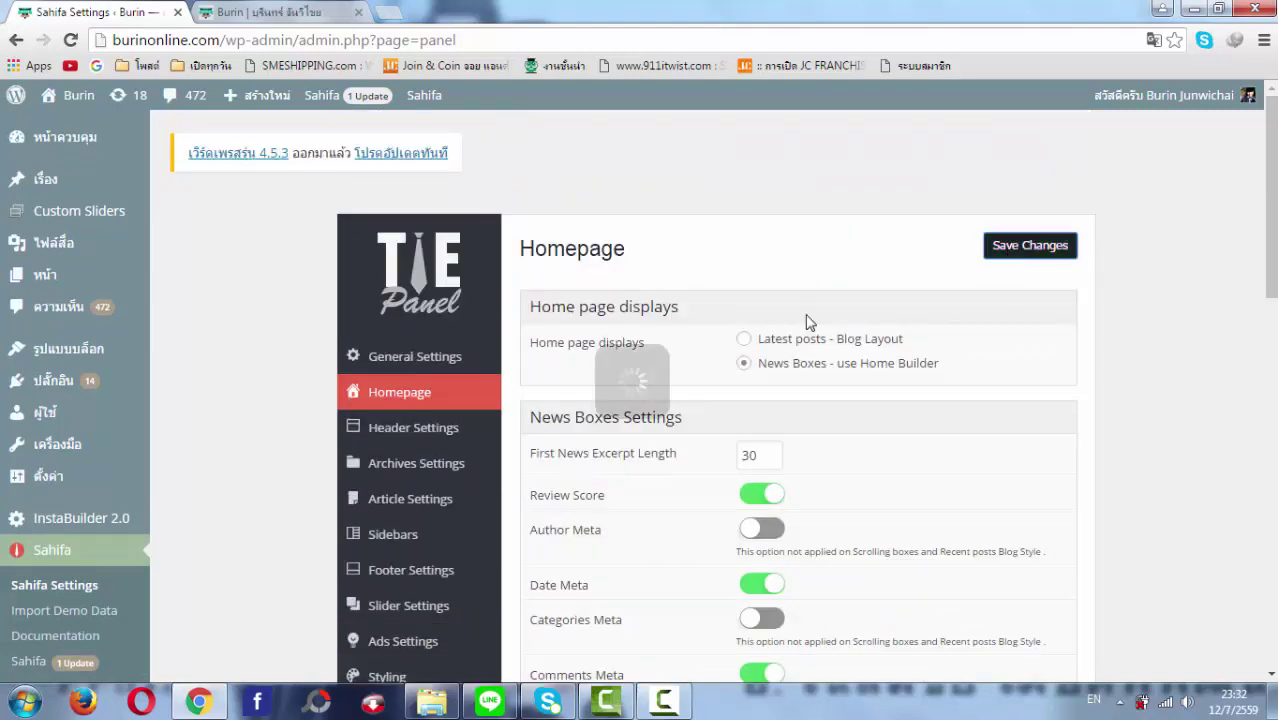
- Open the Header Settings and compare the logo image with the banner on the live homepage
left_click(432, 440)
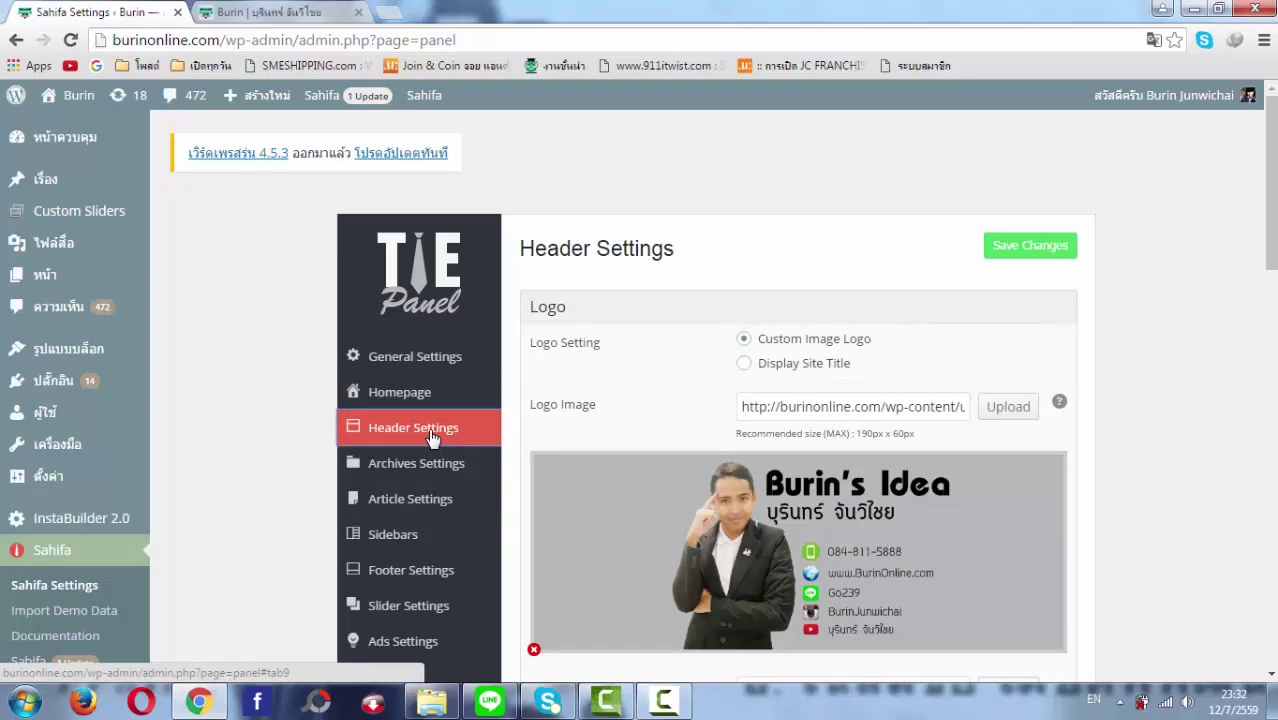
left_click(257, 12)
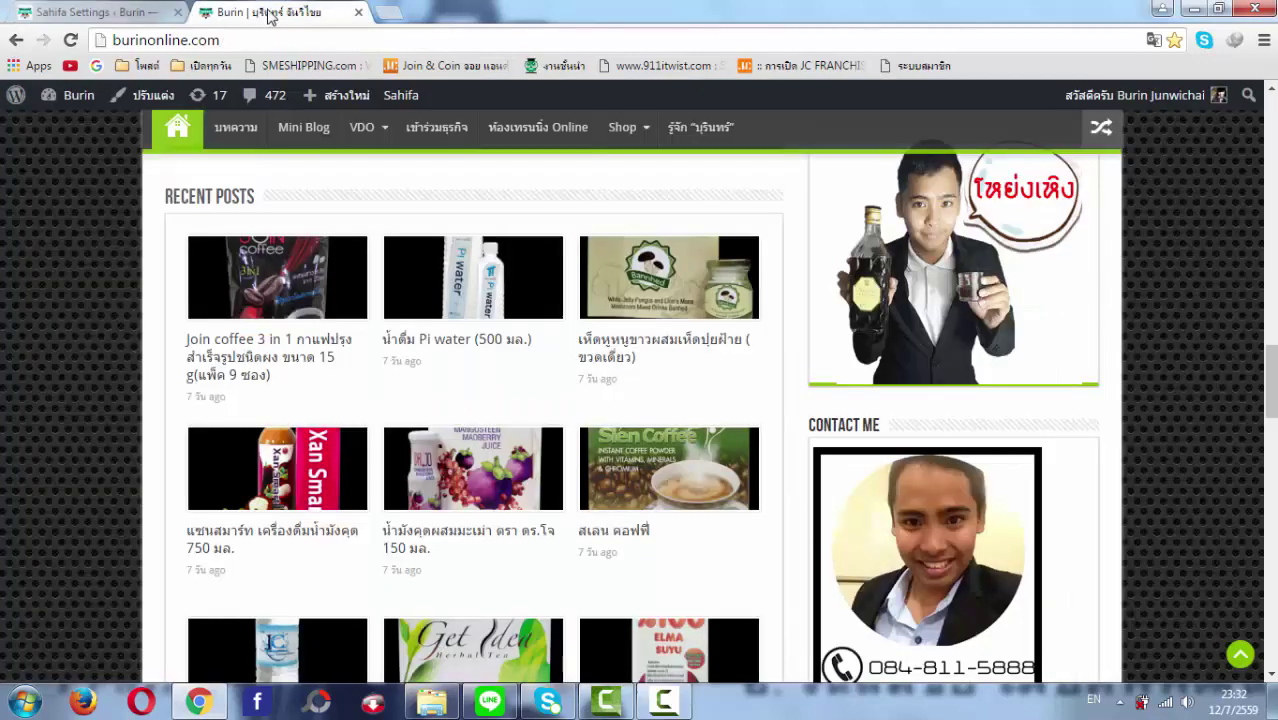
scroll(528, 385, "up", 5)
scroll(530, 383, "up", 5)
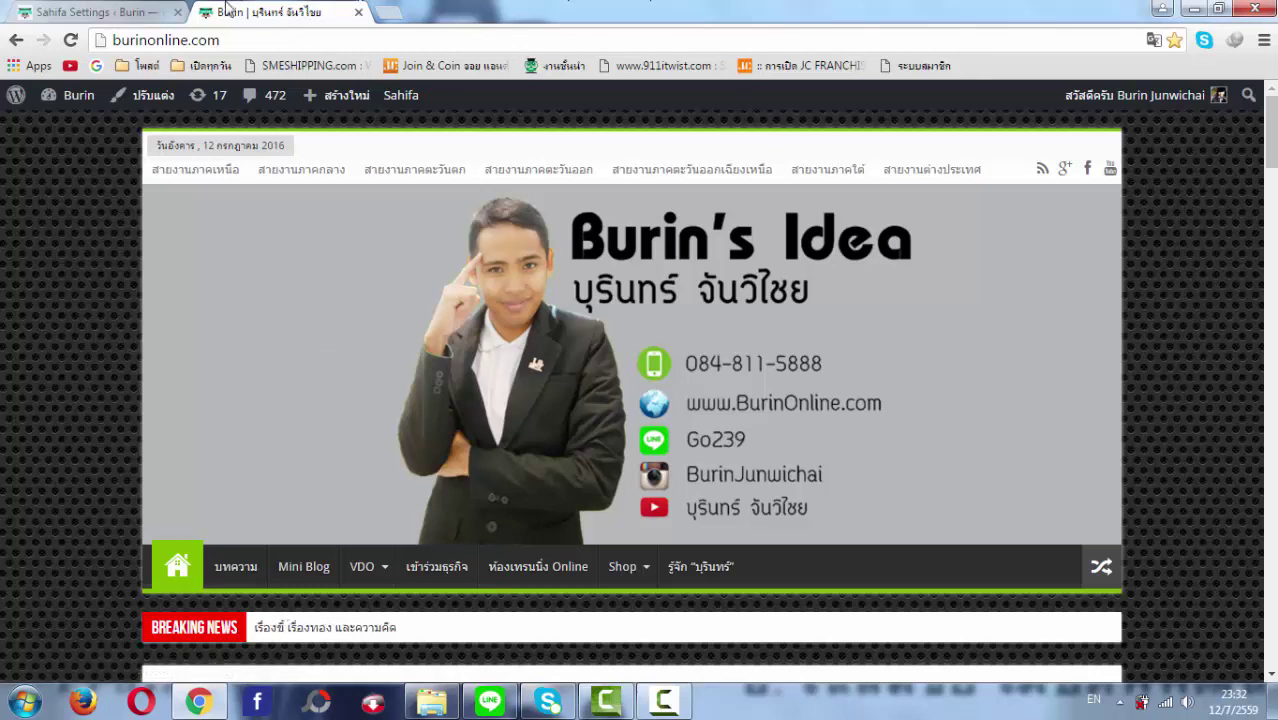
left_click(150, 10)
- Open the logo image upload dialog, view the images in the media library, and close it without choosing one
scroll(774, 346, "down", 1)
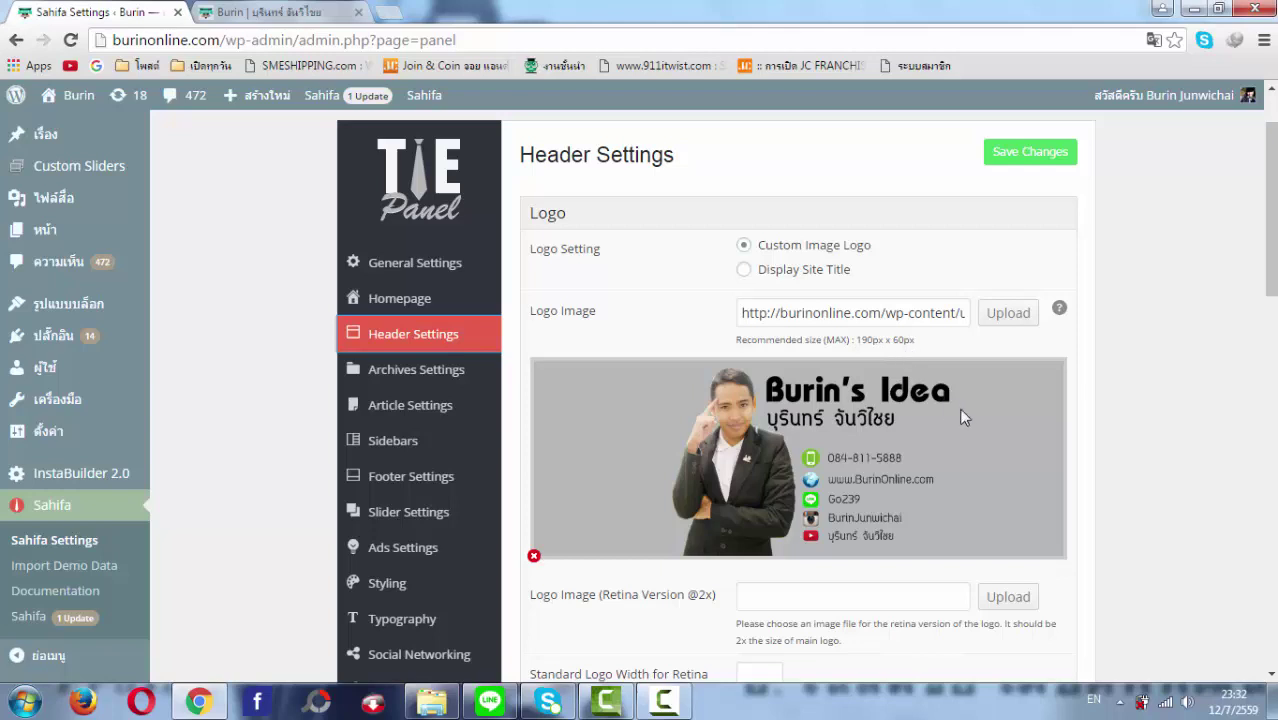
left_click(1002, 320)
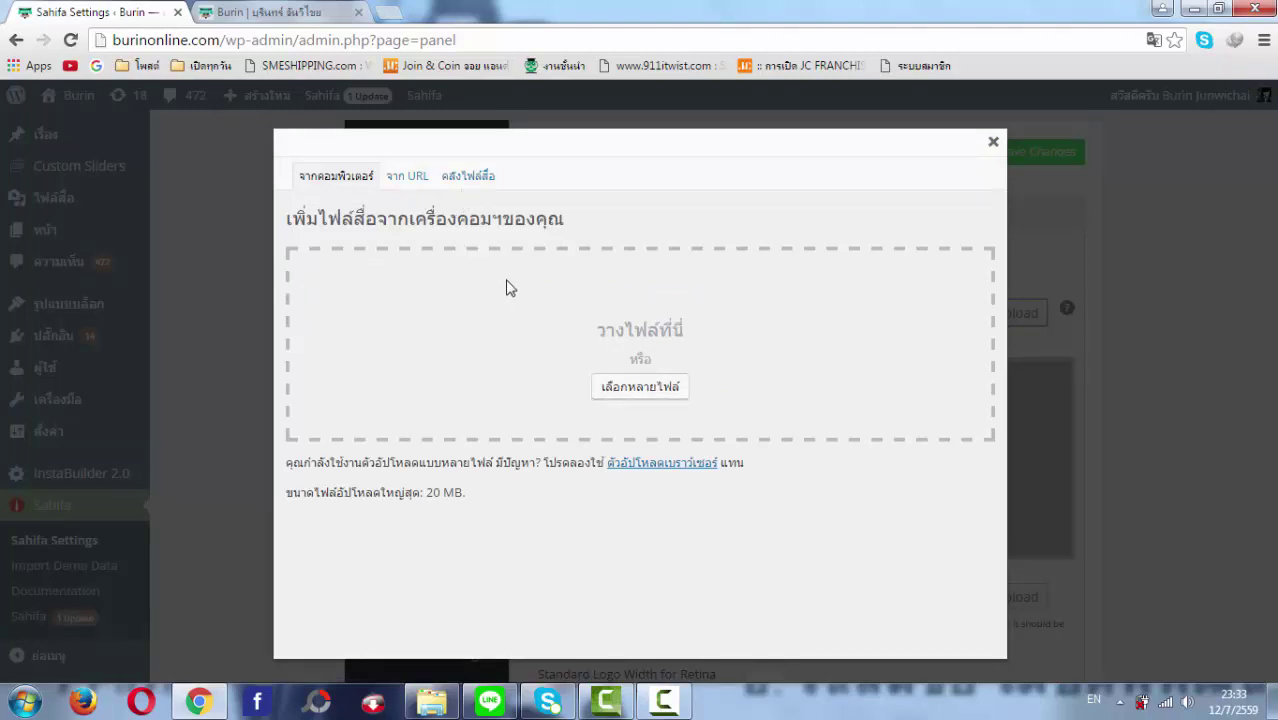
left_click(425, 185)
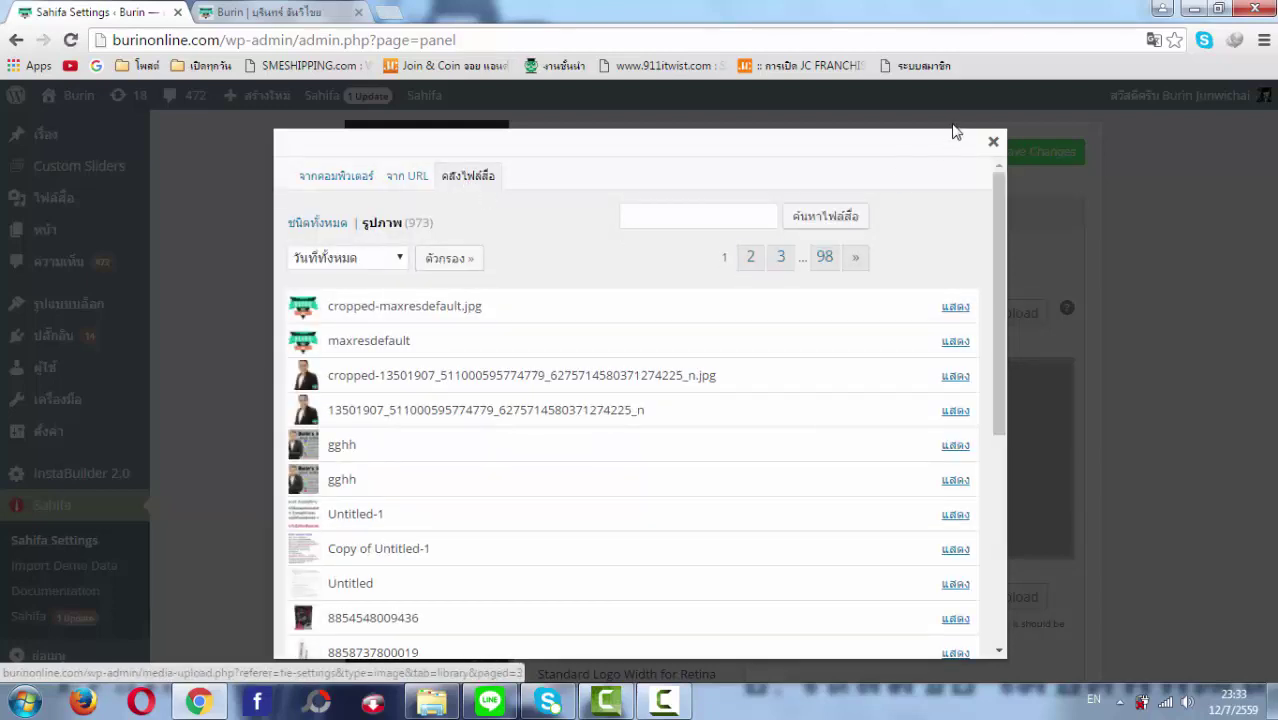
left_click(993, 143)
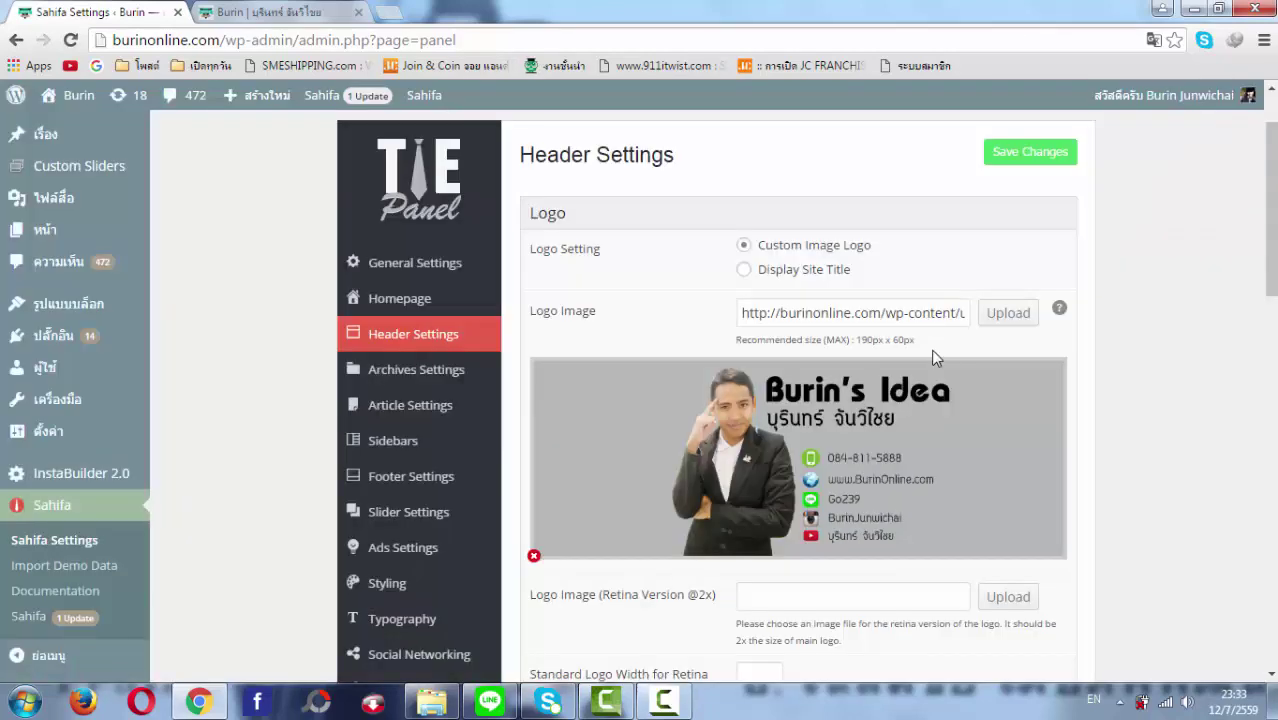
- Review the retina, top margin, full width and centering options of the logo, checking the banner on the live homepage
scroll(926, 340, "down", 2)
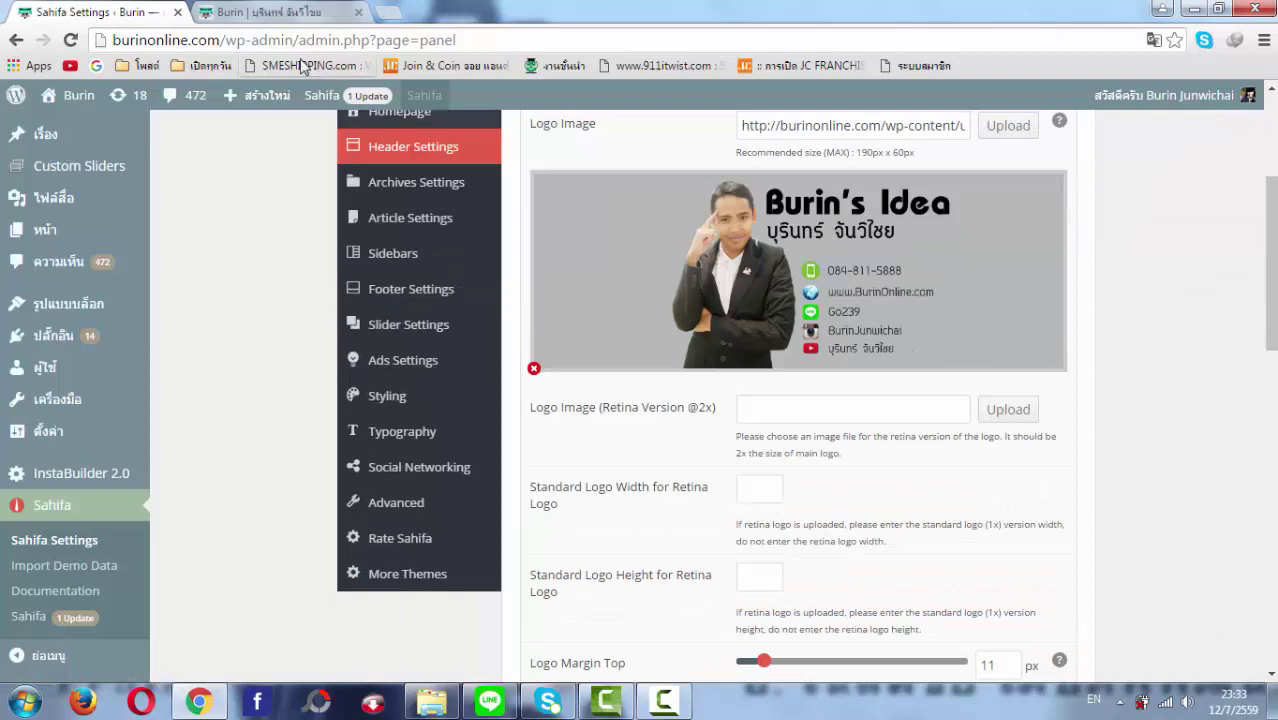
left_click(265, 12)
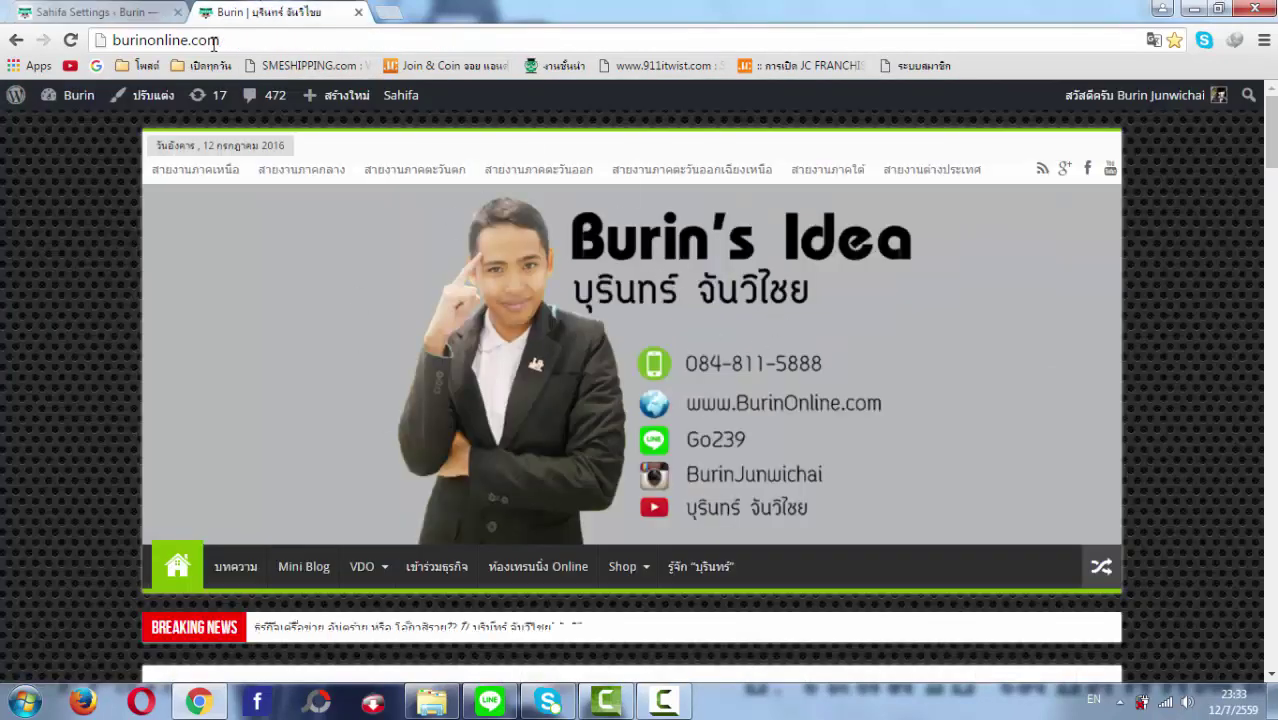
left_click(90, 12)
scroll(770, 400, "down", 2)
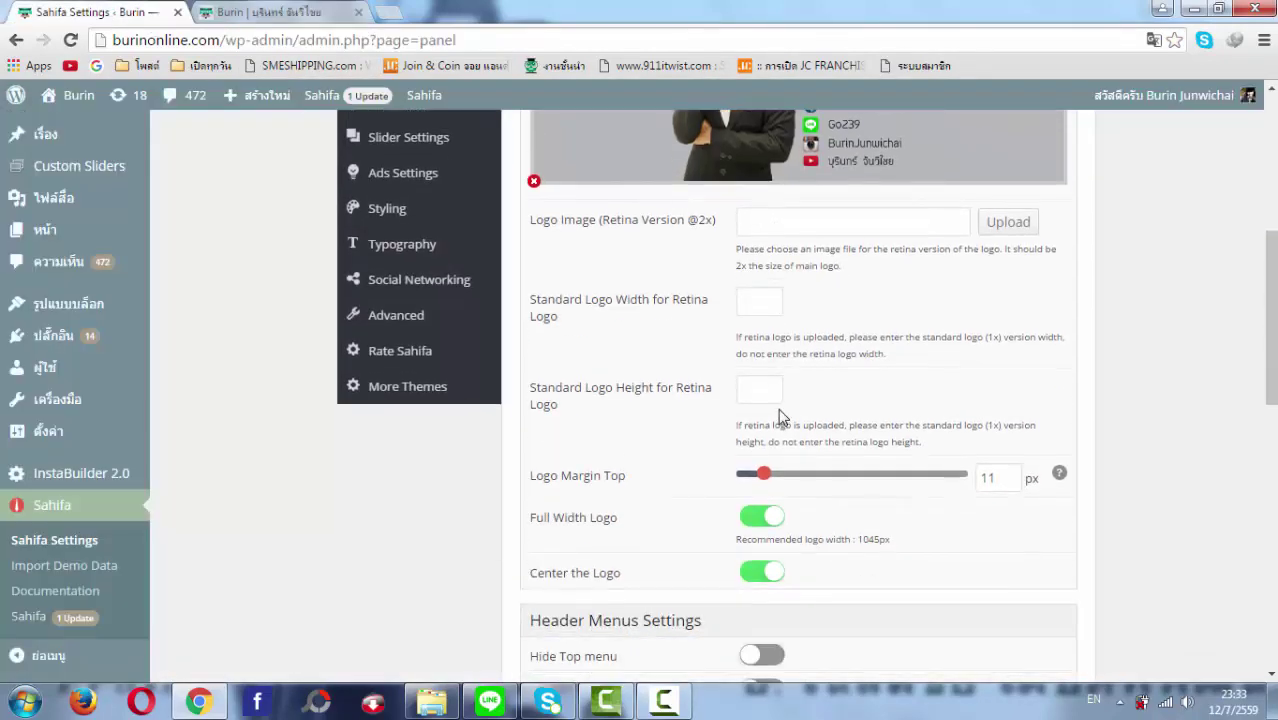
scroll(779, 420, "down", 1)
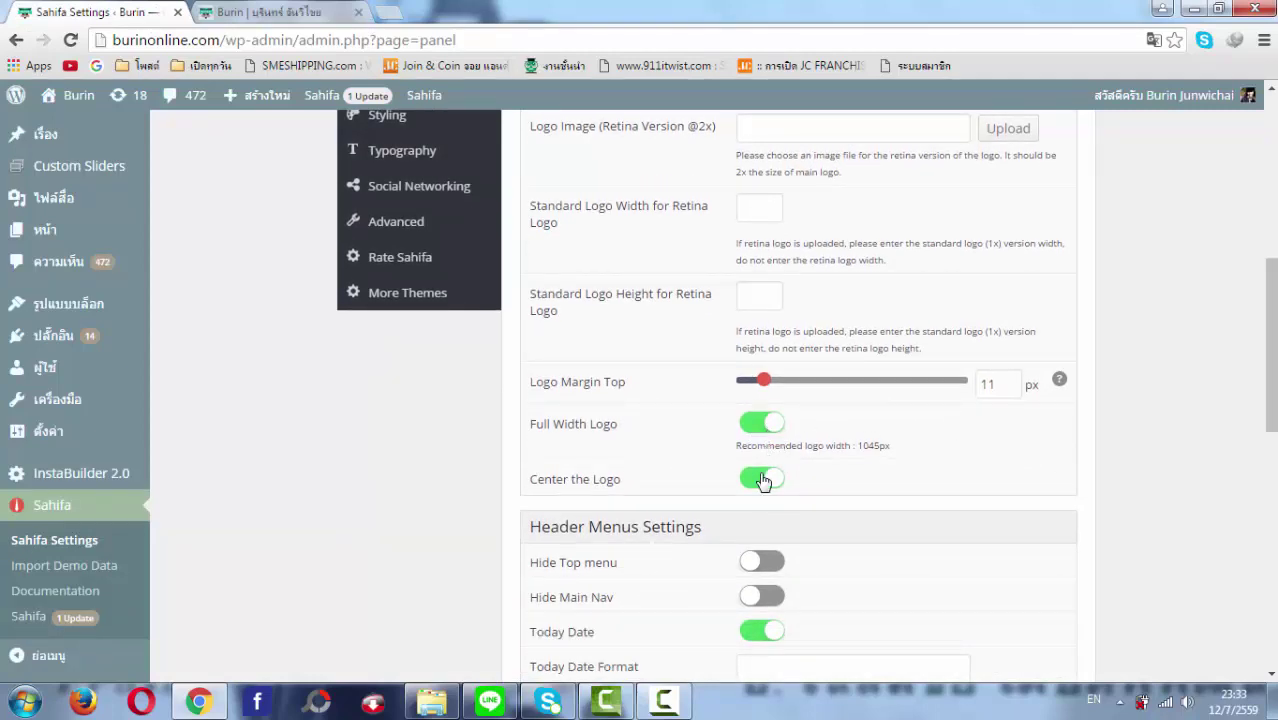
scroll(715, 483, "down", 1)
scroll(614, 495, "down", 1)
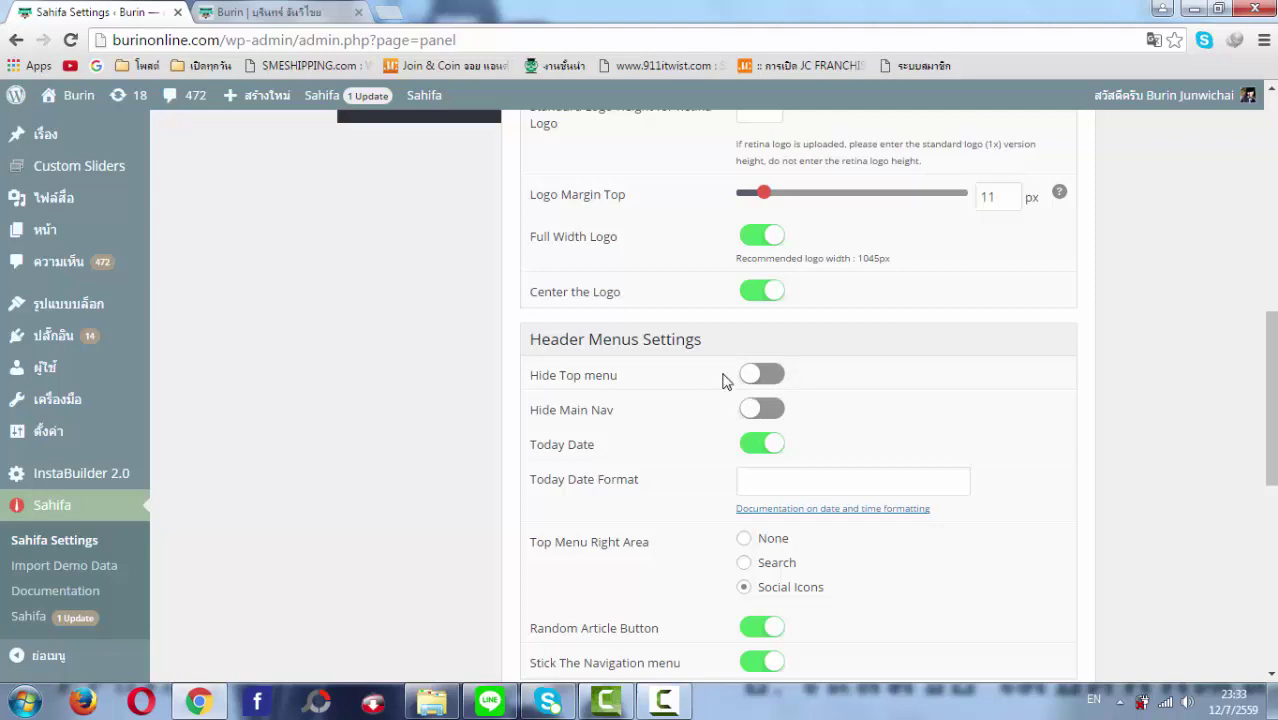
- Compare the Header Menus Settings for the top menu, main navigation and today's date with the live homepage's header
left_click(290, 13)
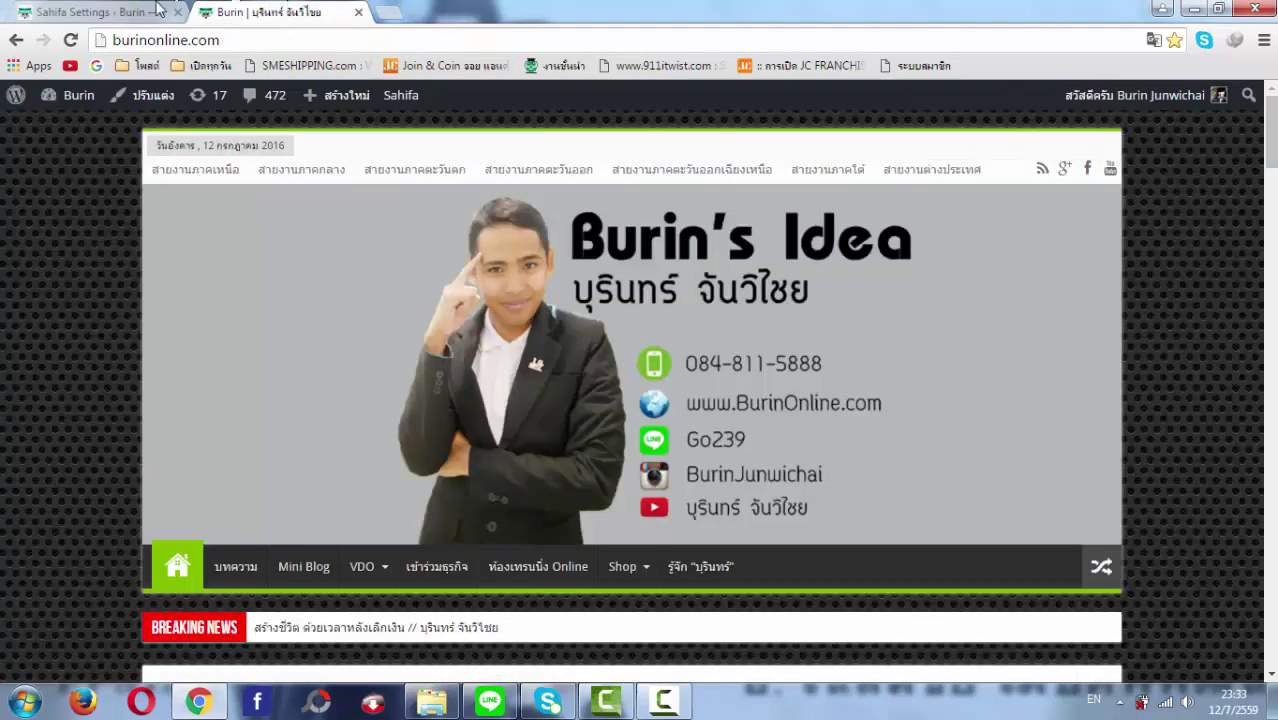
left_click(104, 10)
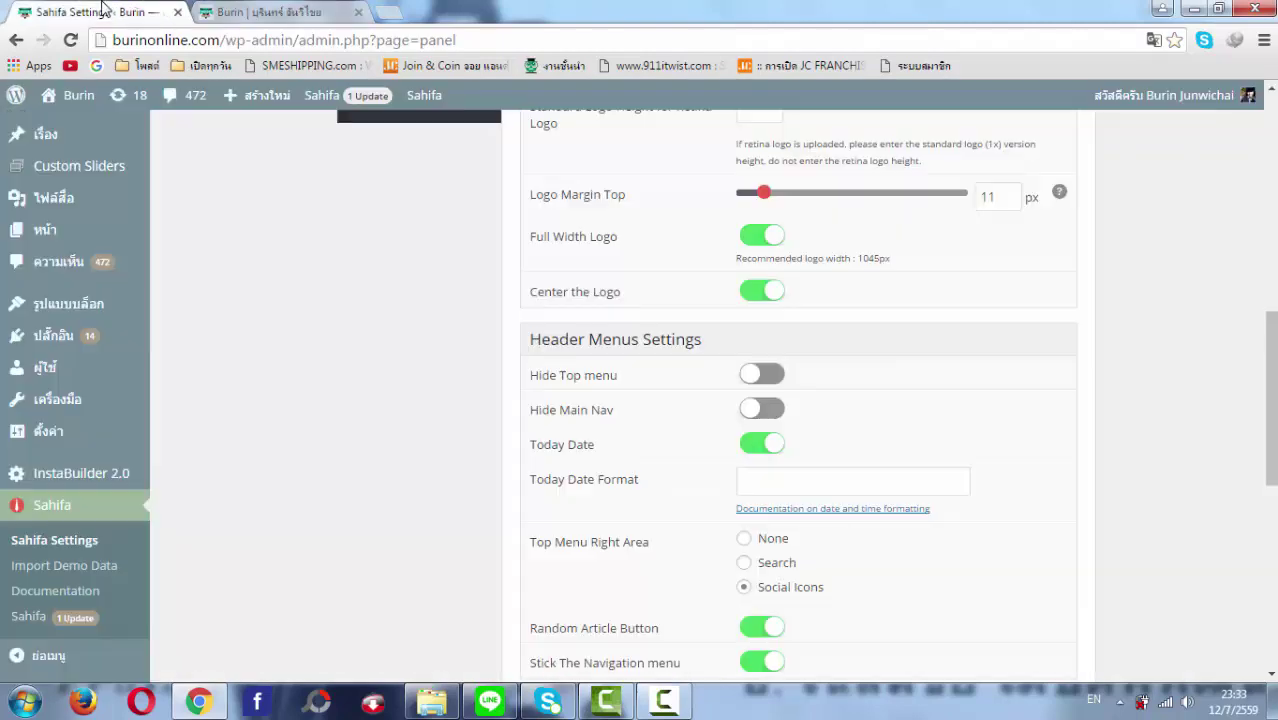
left_click(262, 10)
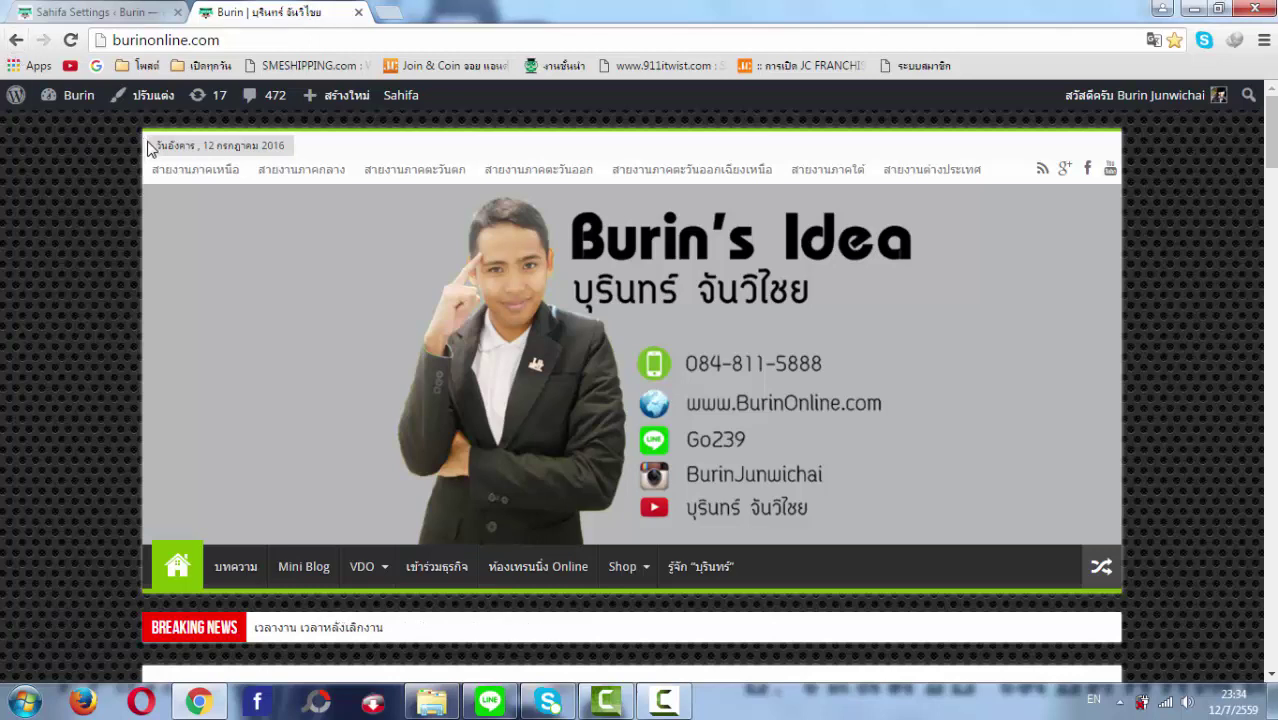
left_click(141, 20)
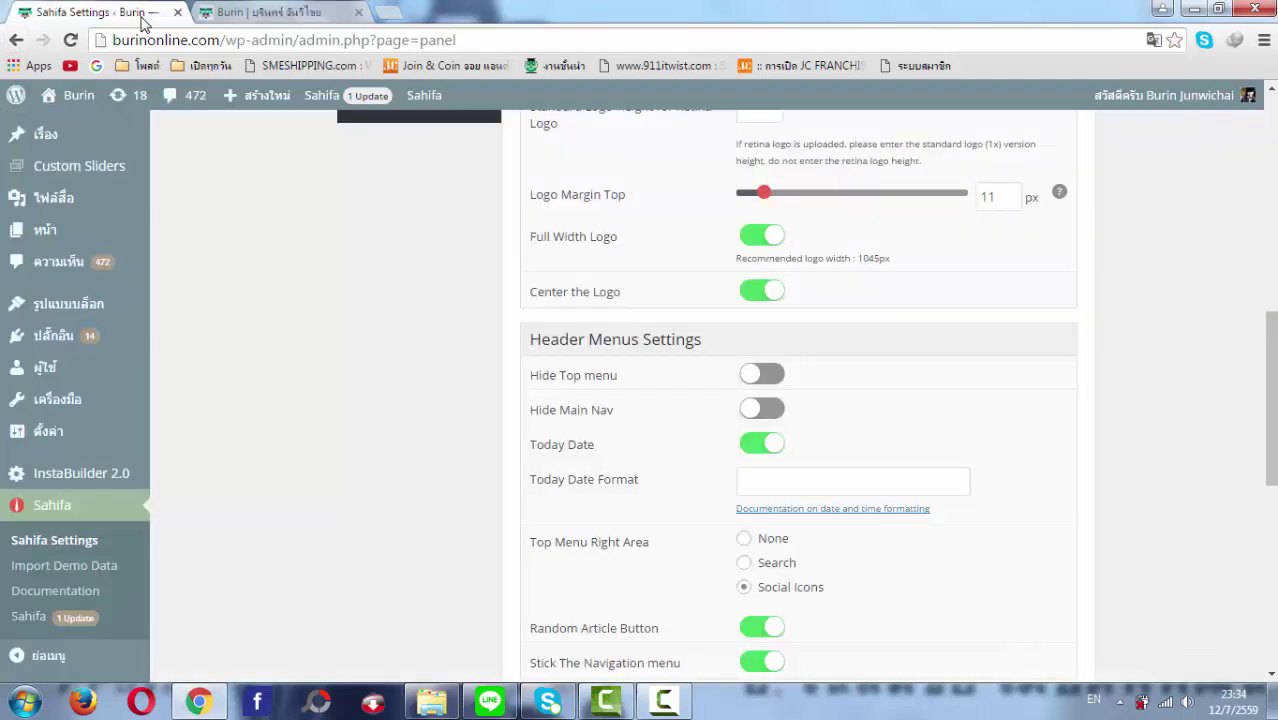
left_click(262, 12)
left_click(101, 11)
left_click(320, 12)
scroll(175, 510, "down", 1)
scroll(175, 510, "down", 1)
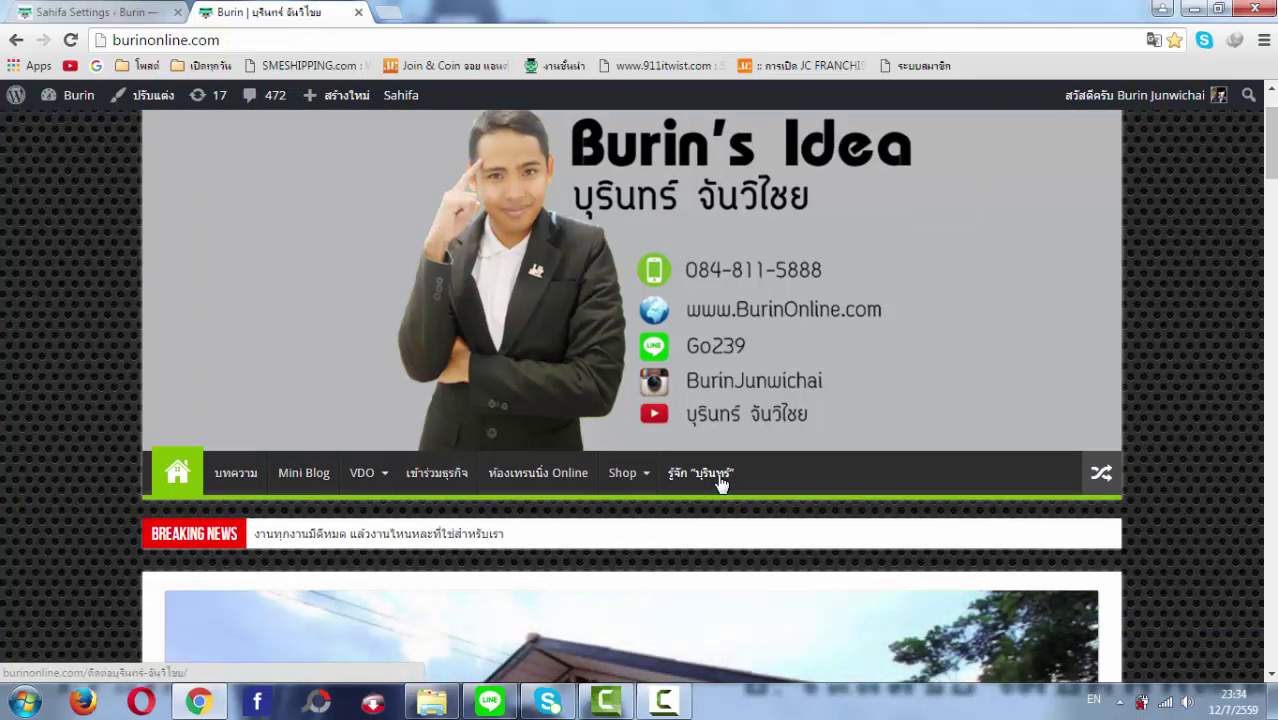
left_click(100, 11)
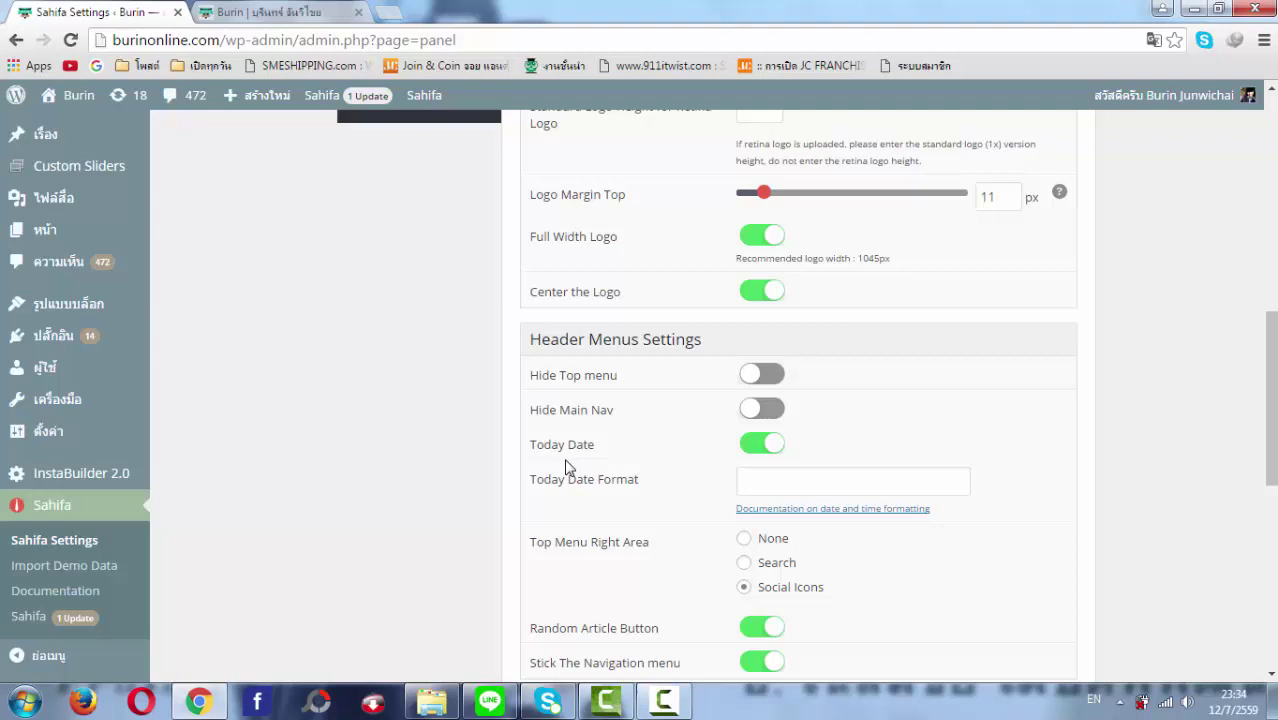
- Compare the today's date, Top Menu Right Area, random article button and sticky navigation options with the live homepage's header
left_click(341, 10)
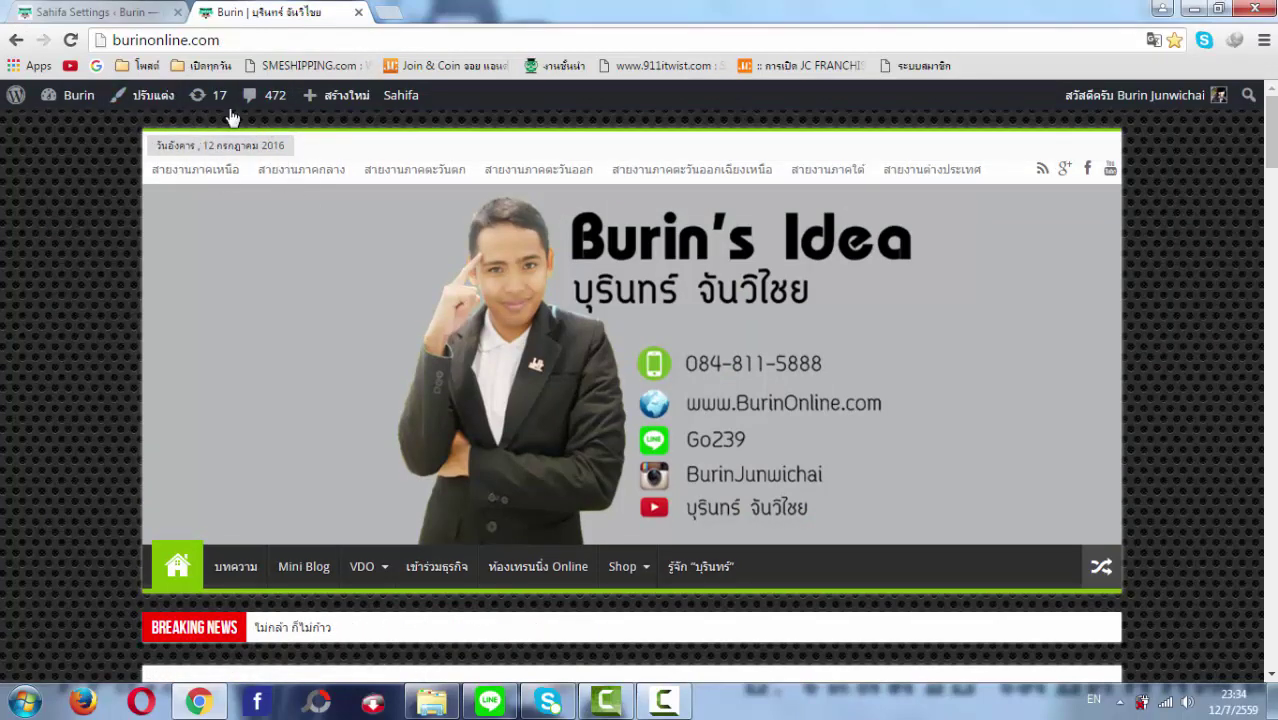
left_click(131, 10)
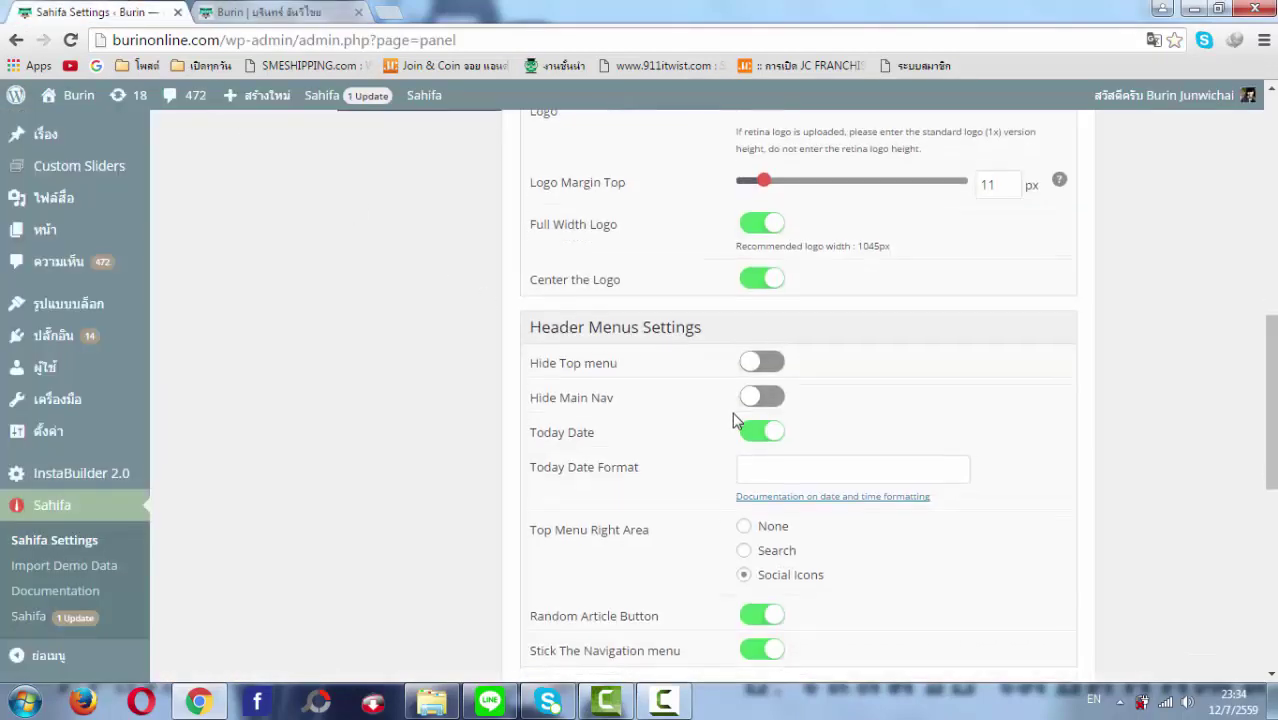
scroll(733, 420, "down", 1)
scroll(696, 431, "down", 1)
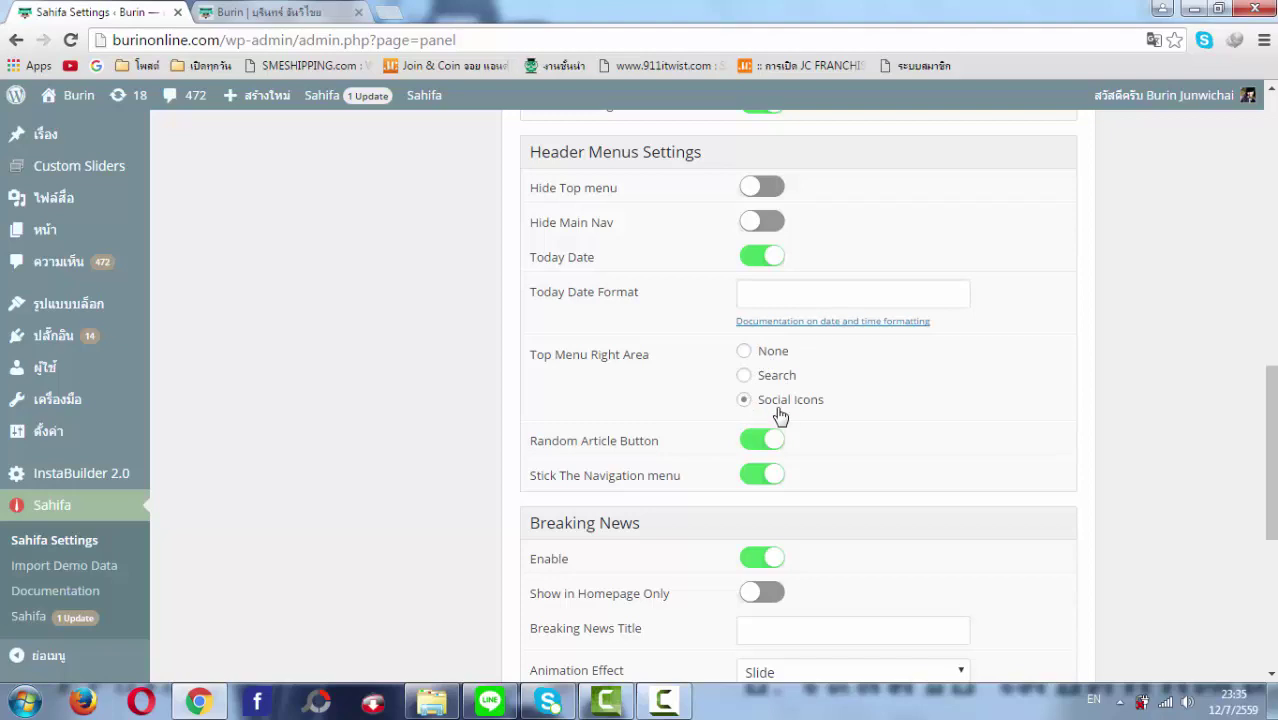
left_click(320, 24)
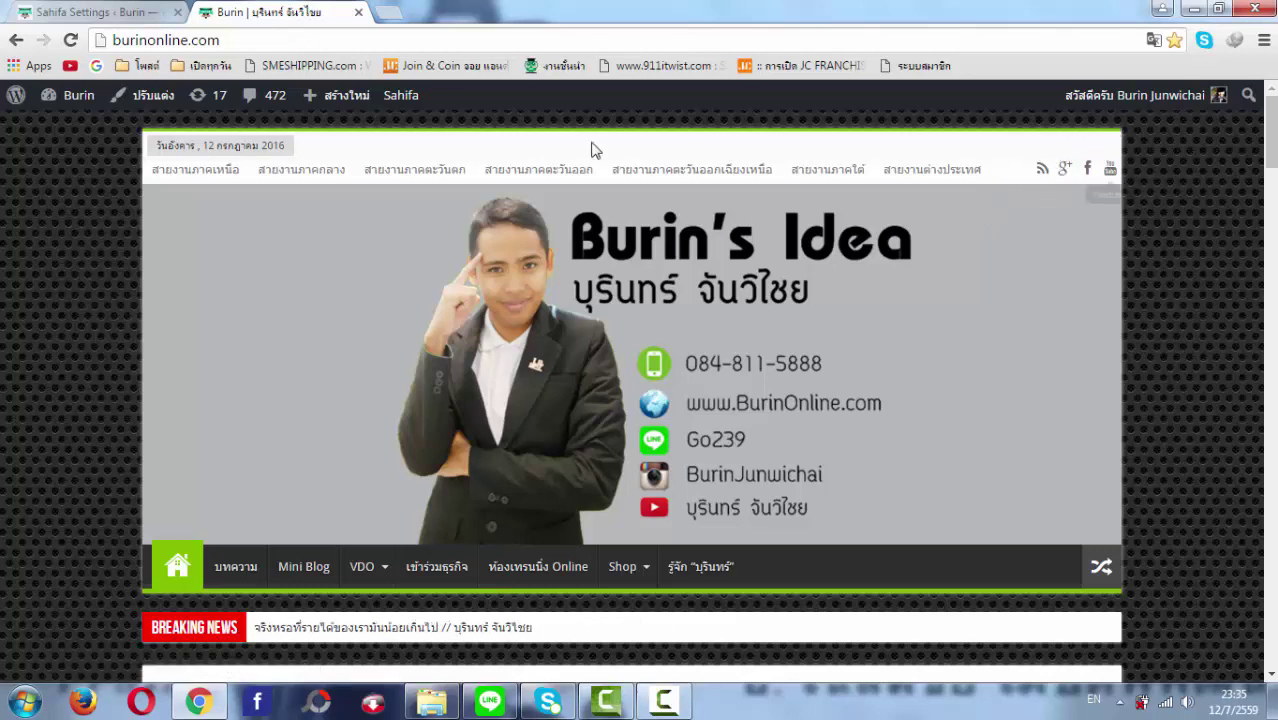
left_click(42, 10)
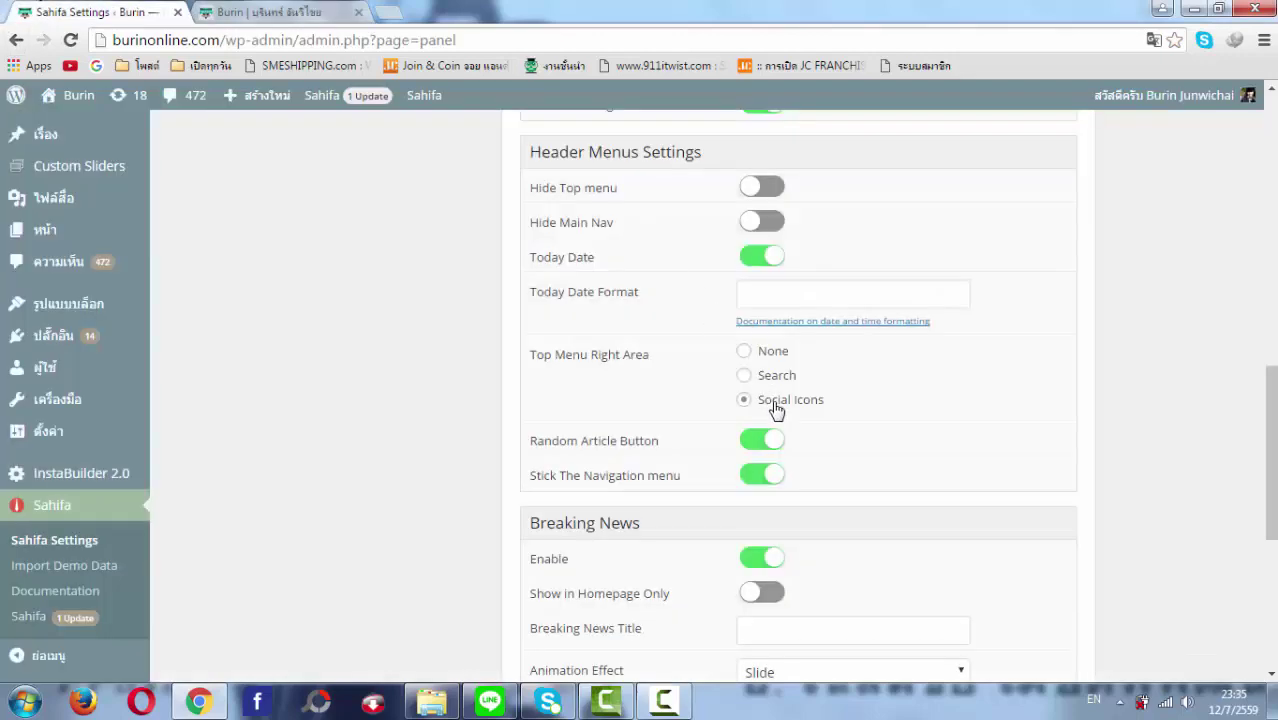
scroll(778, 420, "down", 1)
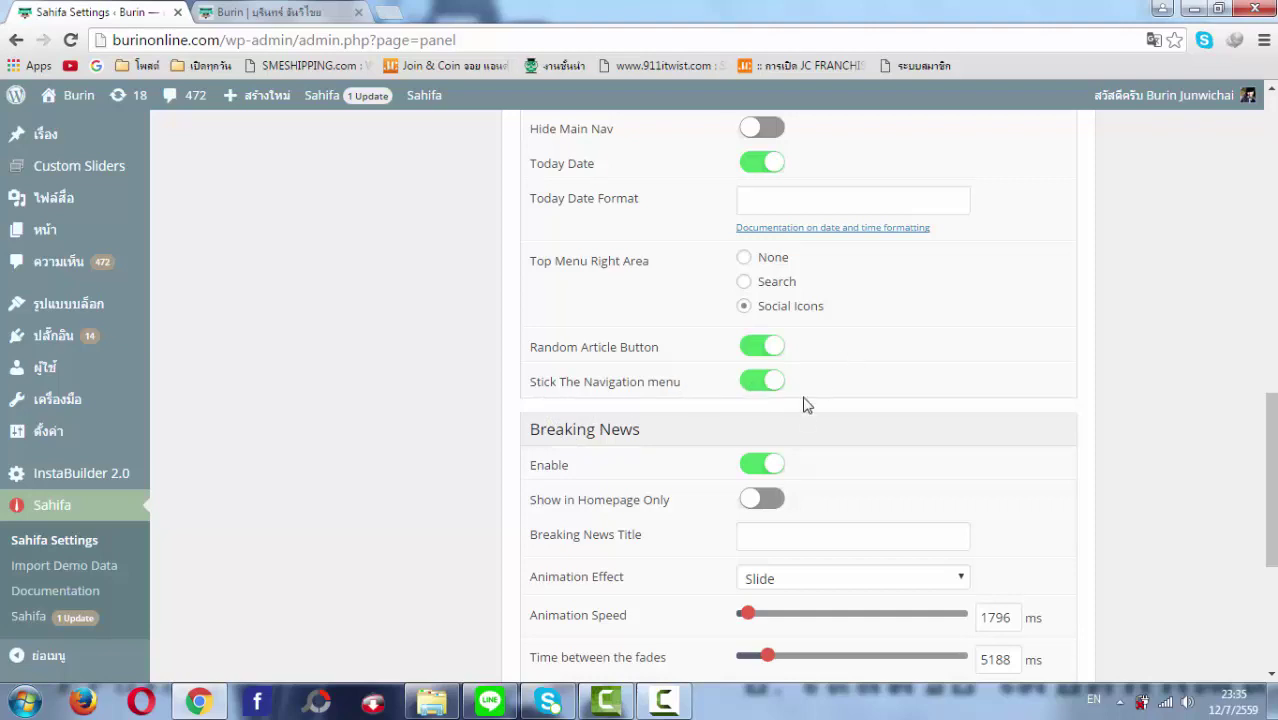
- Compare the Breaking News enable, homepage-only, title and animation options with the news ticker on the live homepage
scroll(772, 405, "down", 1)
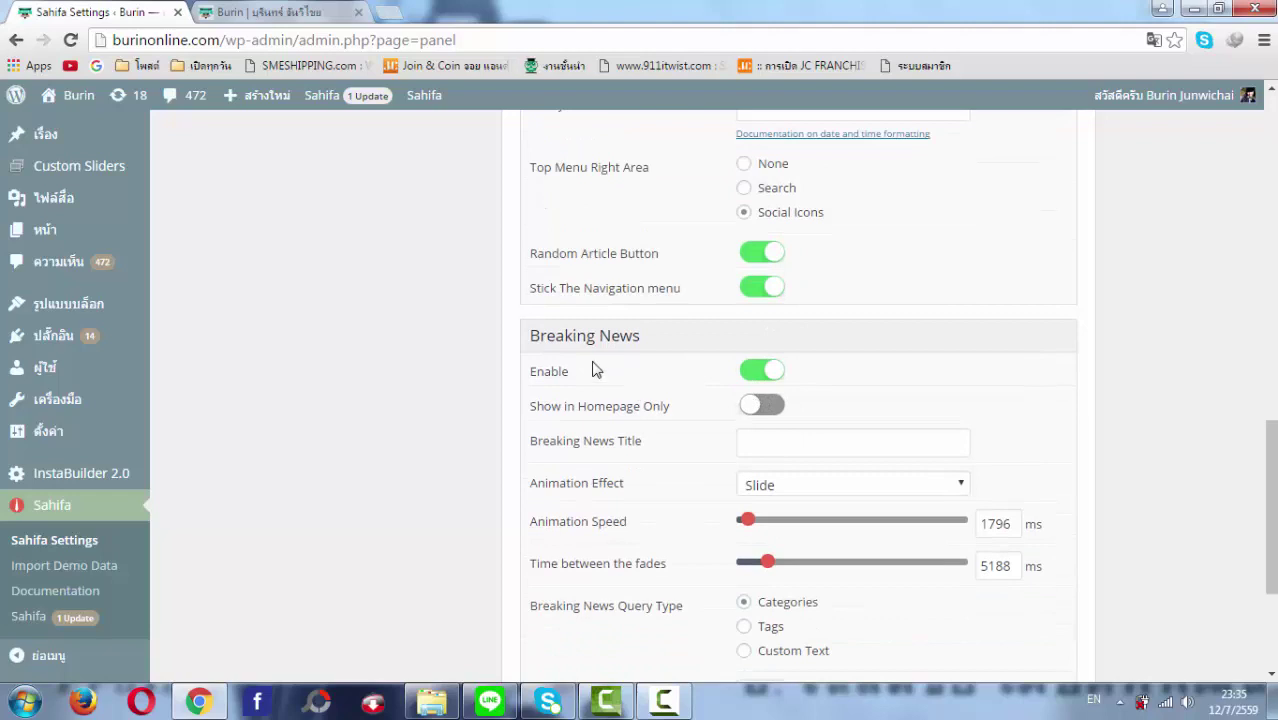
left_click(274, 10)
scroll(305, 425, "down", 2)
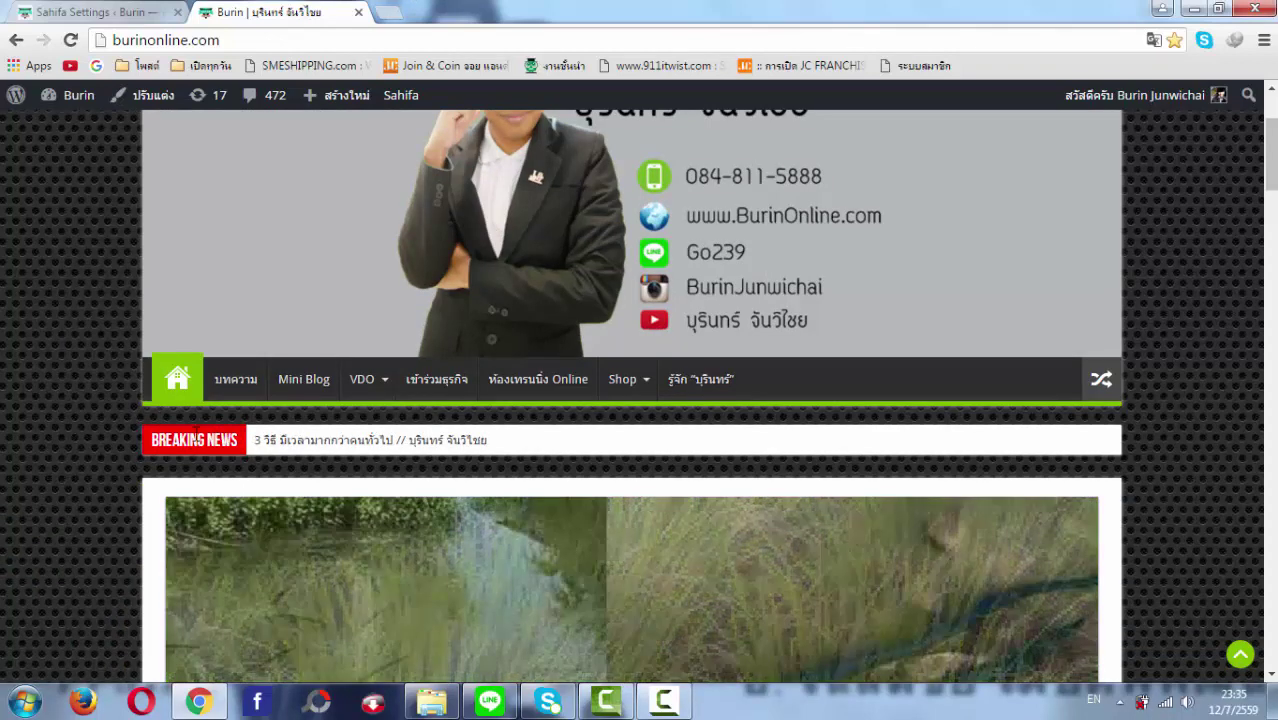
left_click(100, 11)
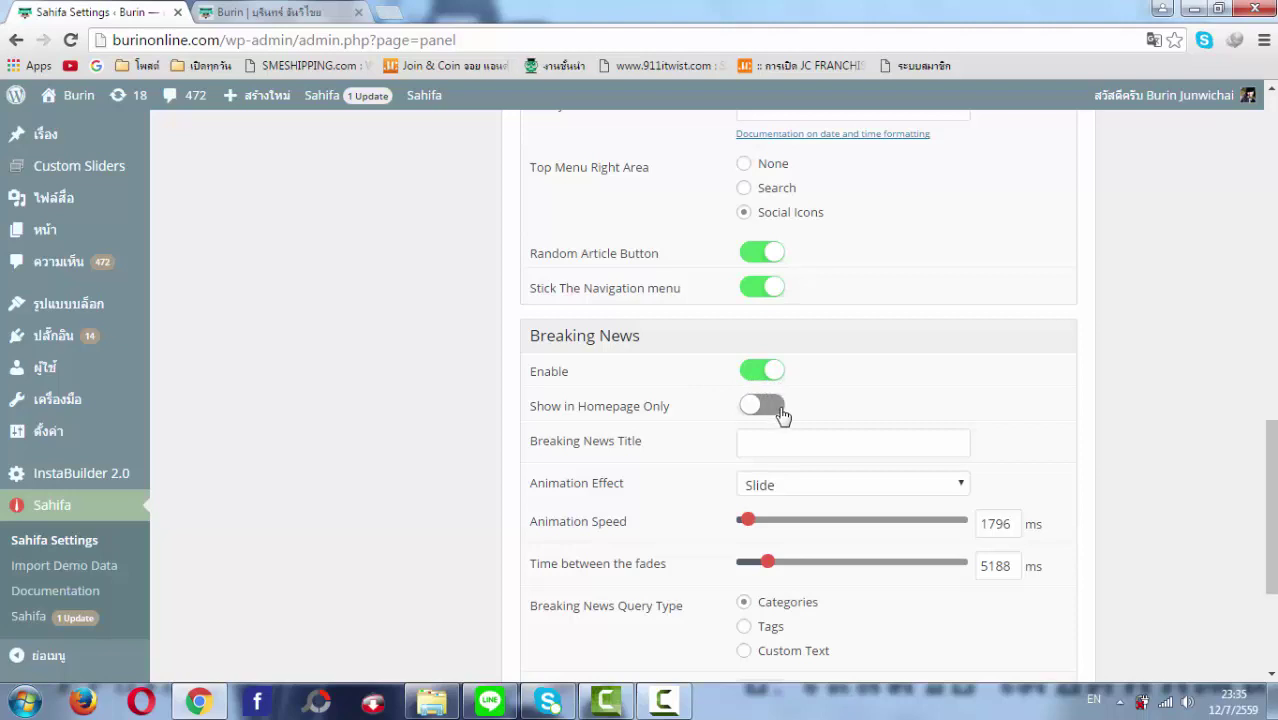
scroll(810, 451, "down", 1)
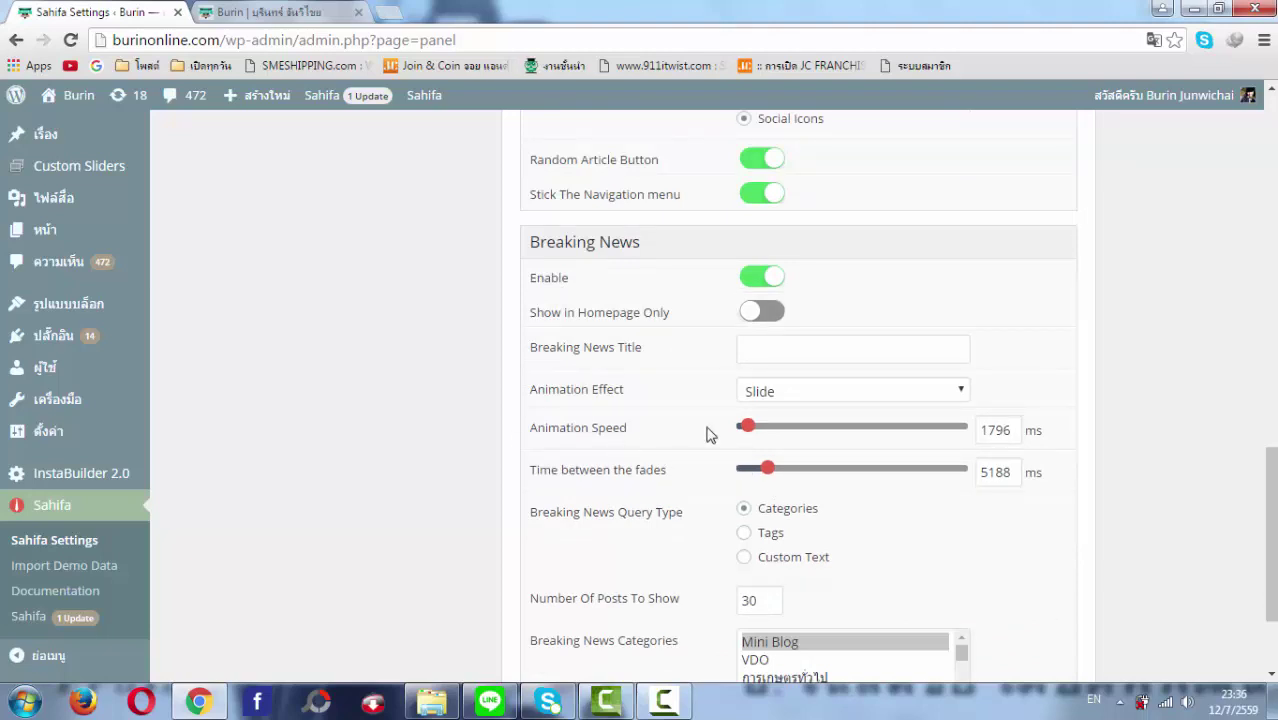
left_click(216, 8)
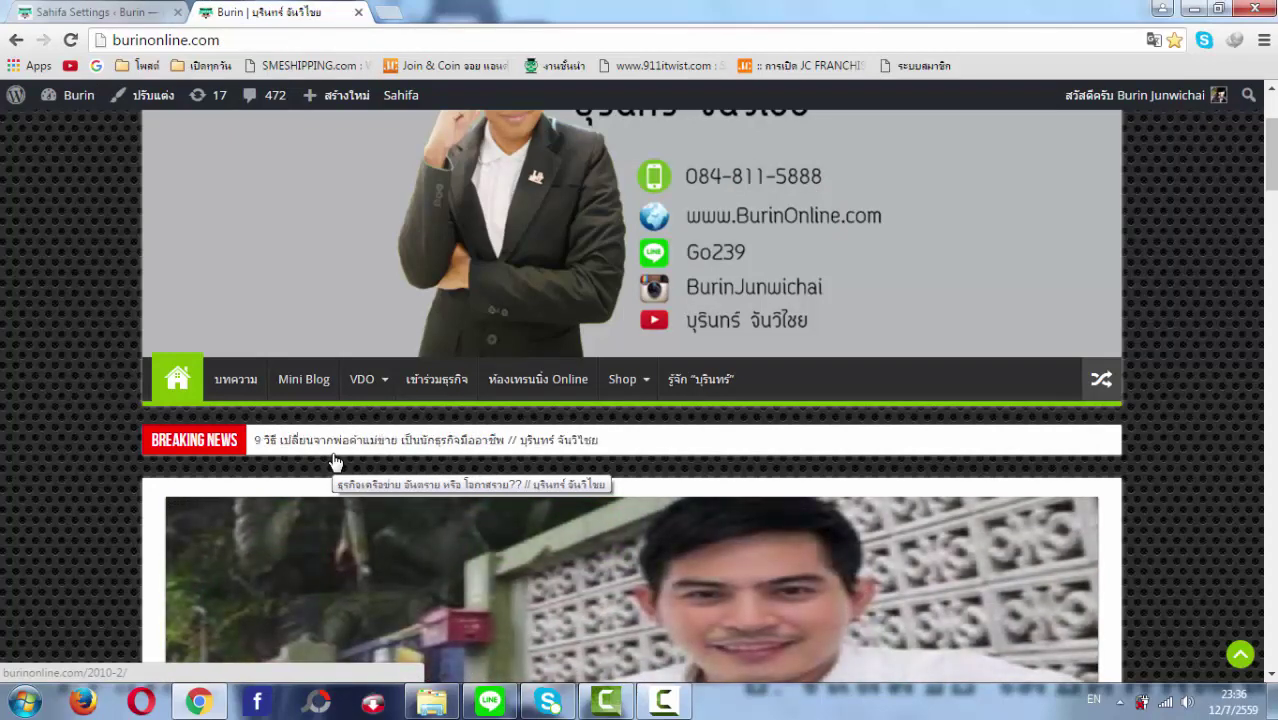
left_click(100, 10)
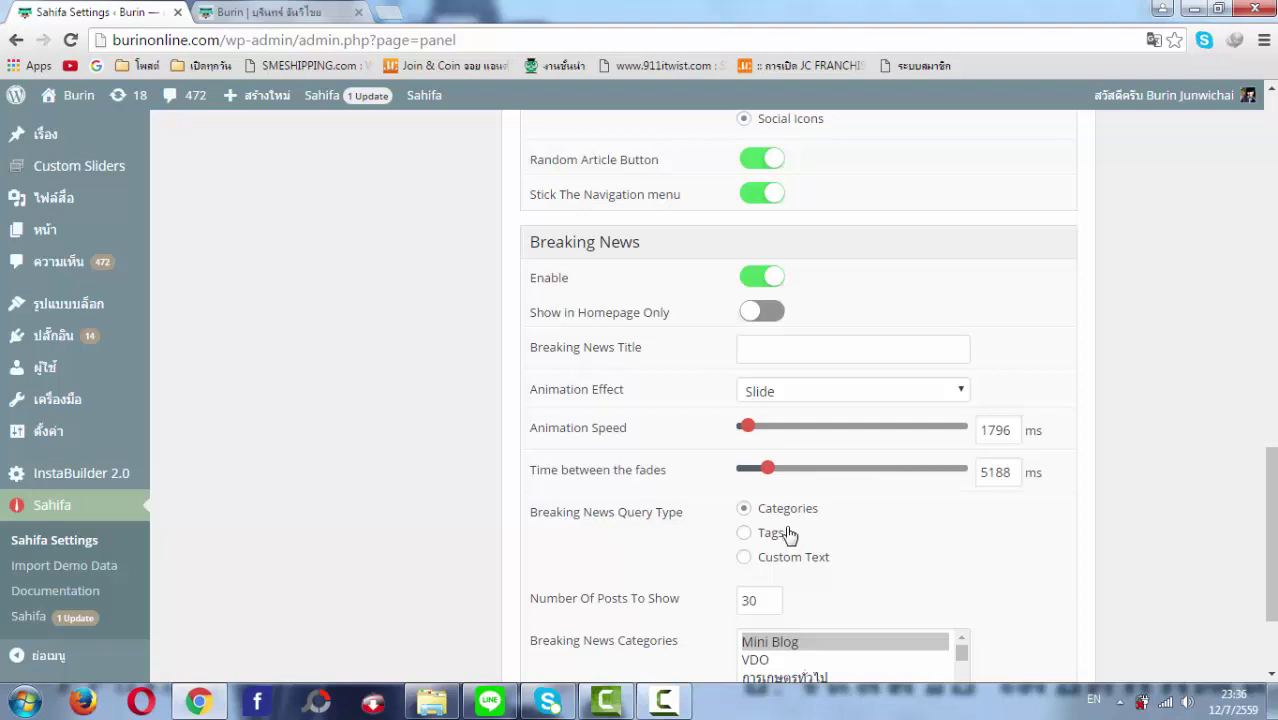
- Review the Breaking News query type, number of posts and the full list of selectable categories
scroll(789, 535, "down", 1)
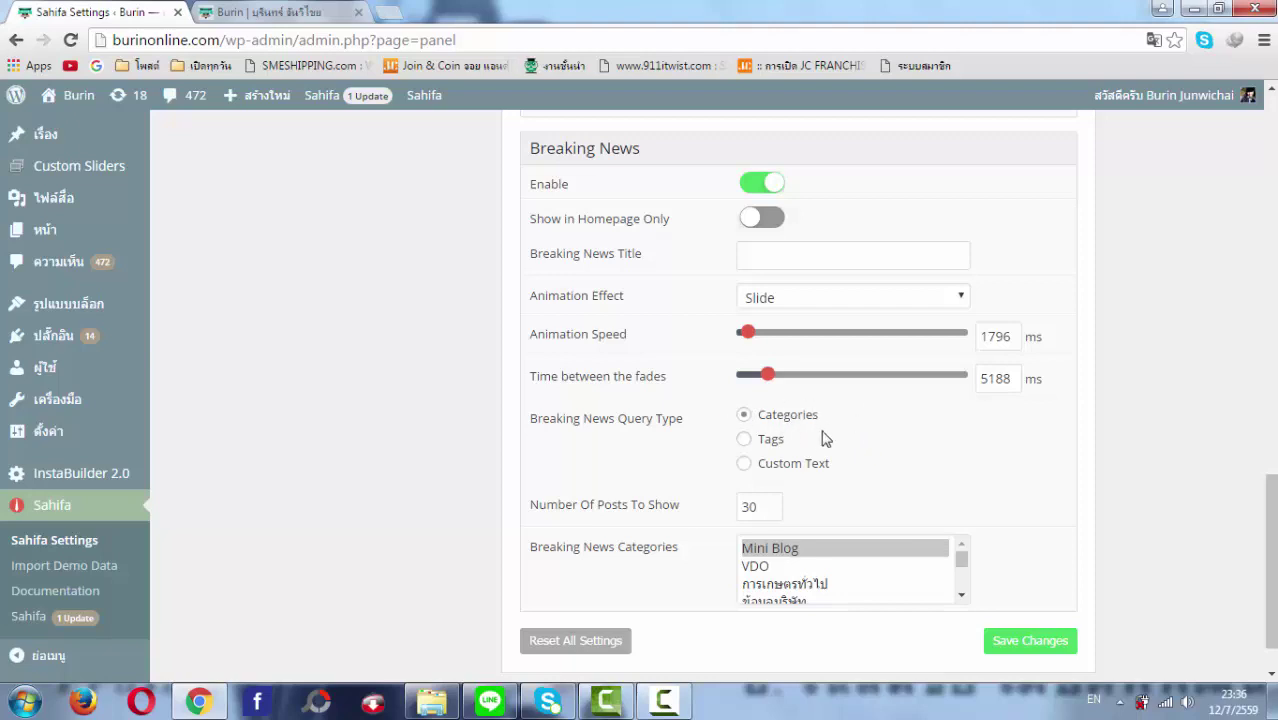
scroll(588, 477, "down", 1)
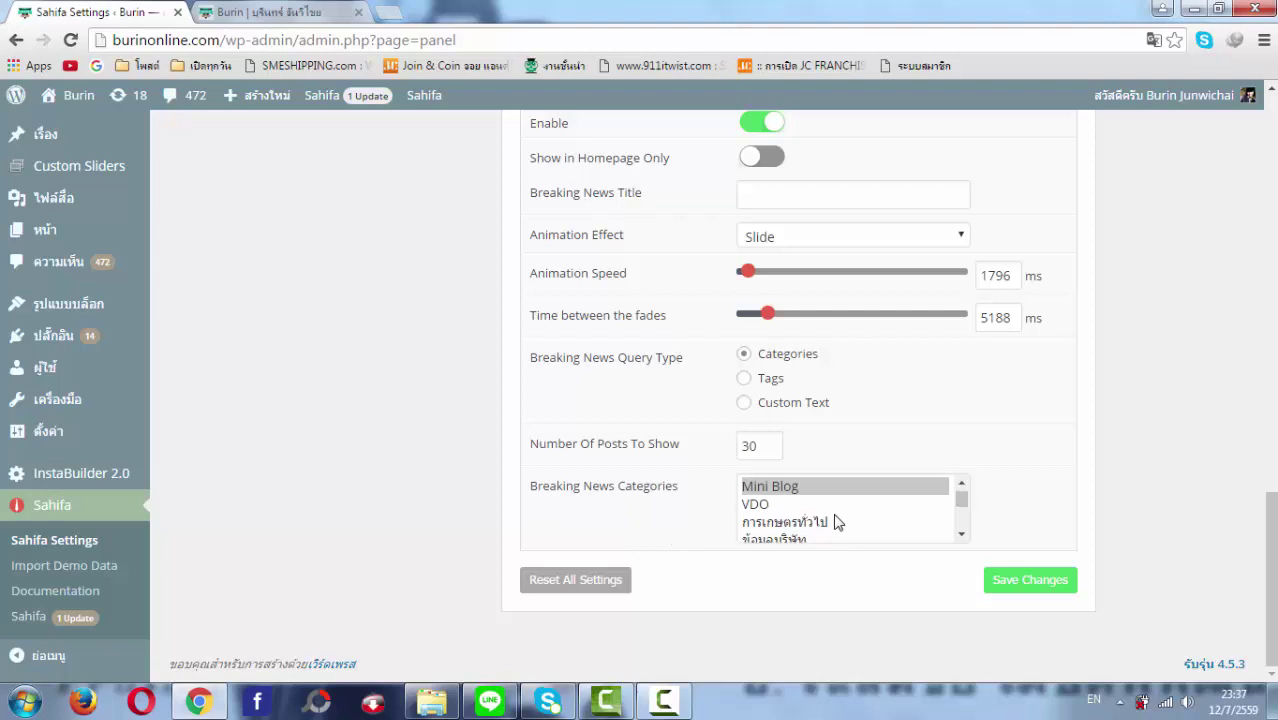
scroll(838, 522, "down", 2)
scroll(838, 520, "up", 2)
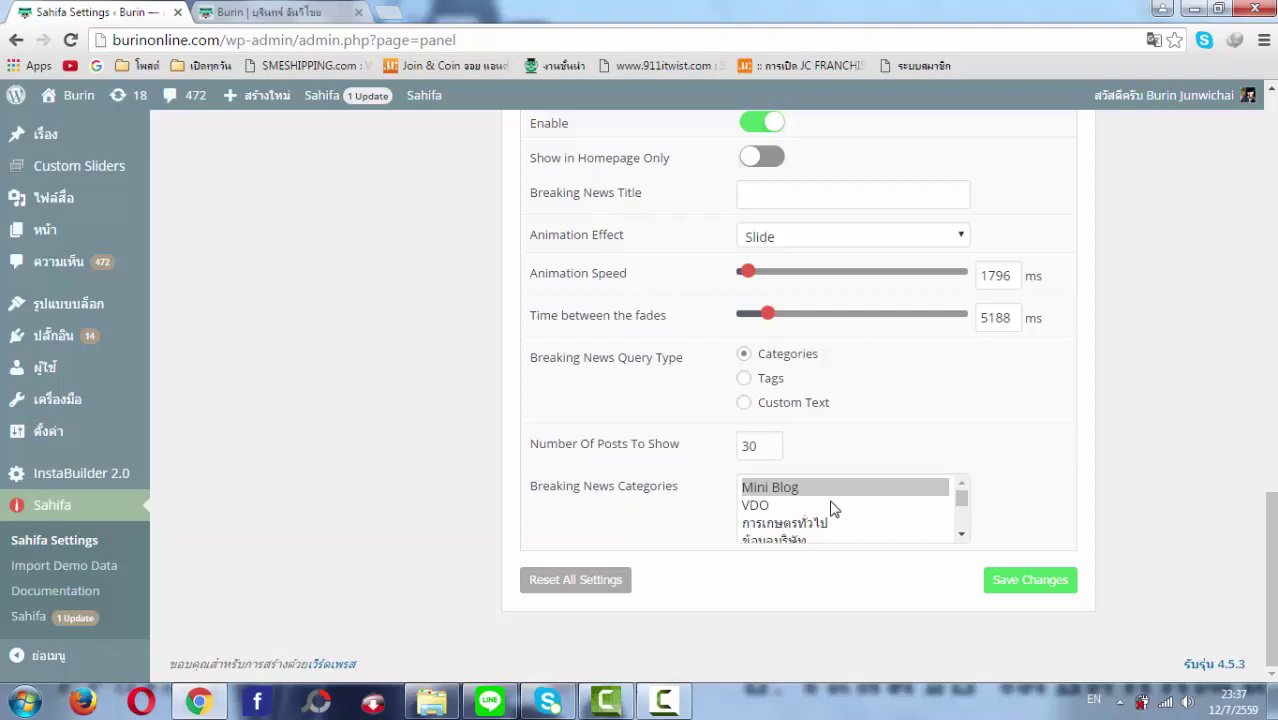
scroll(842, 515, "down", 2)
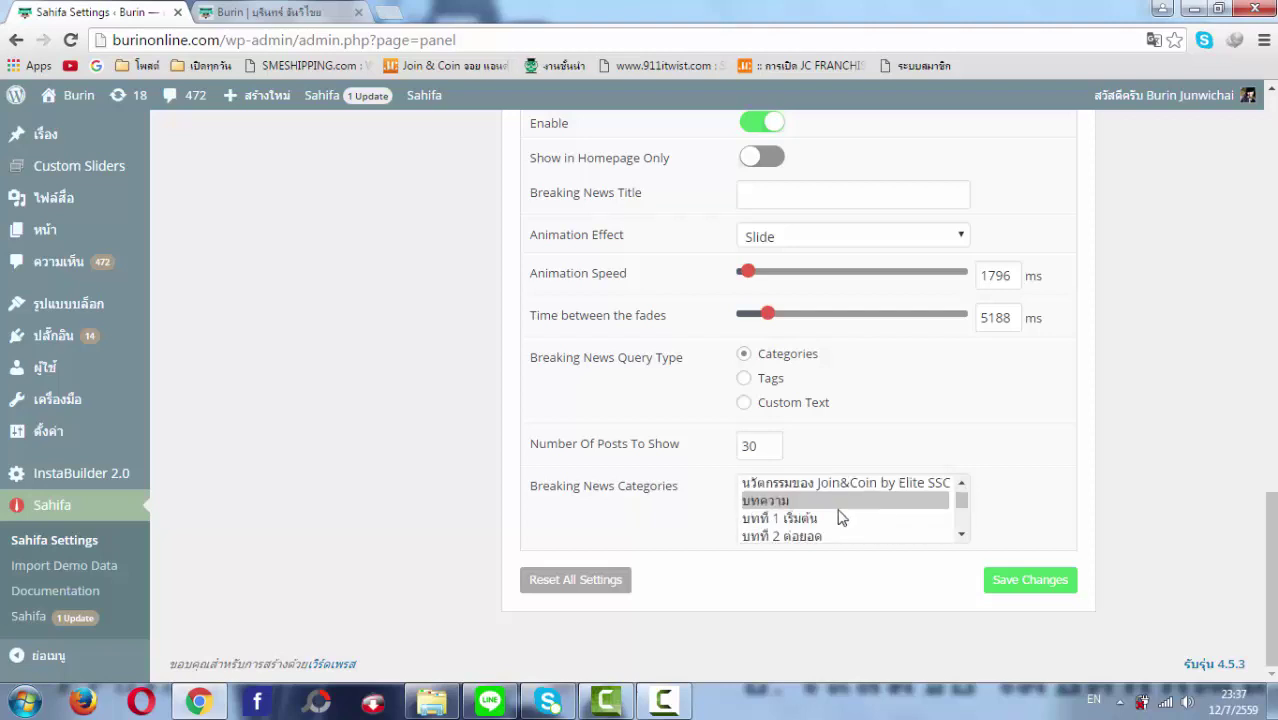
scroll(806, 502, "down", 5)
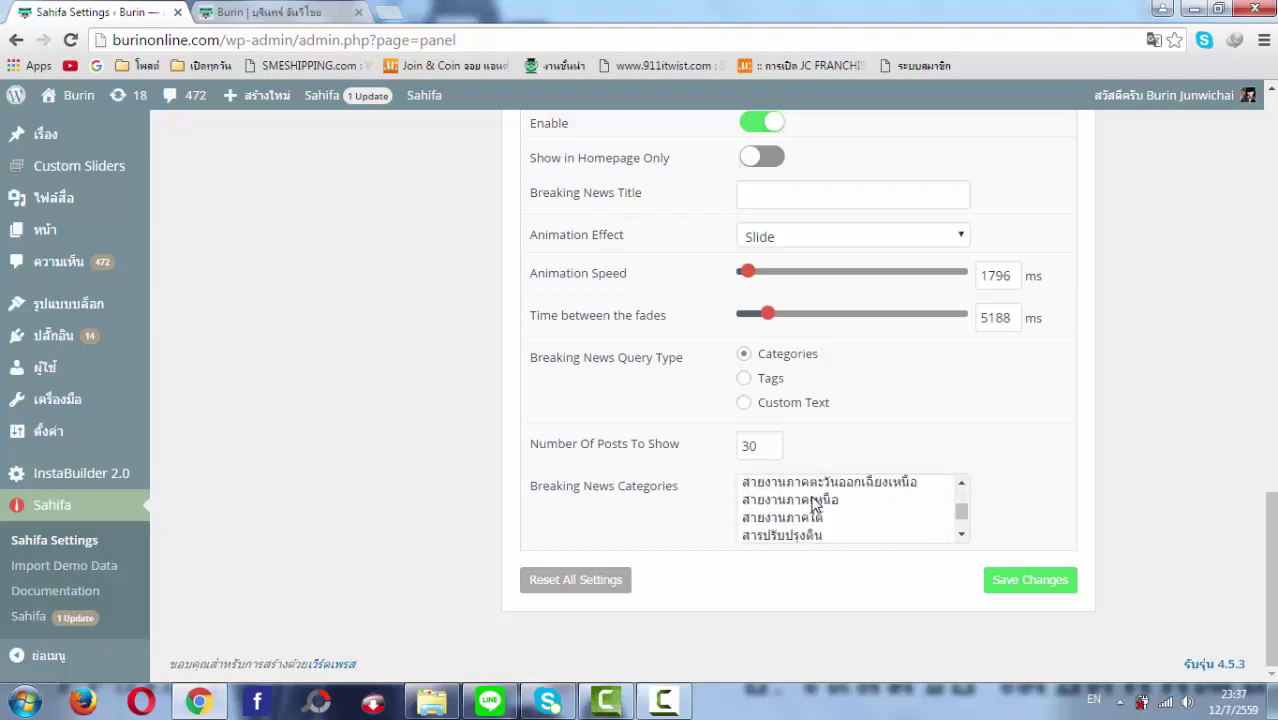
scroll(811, 504, "down", 4)
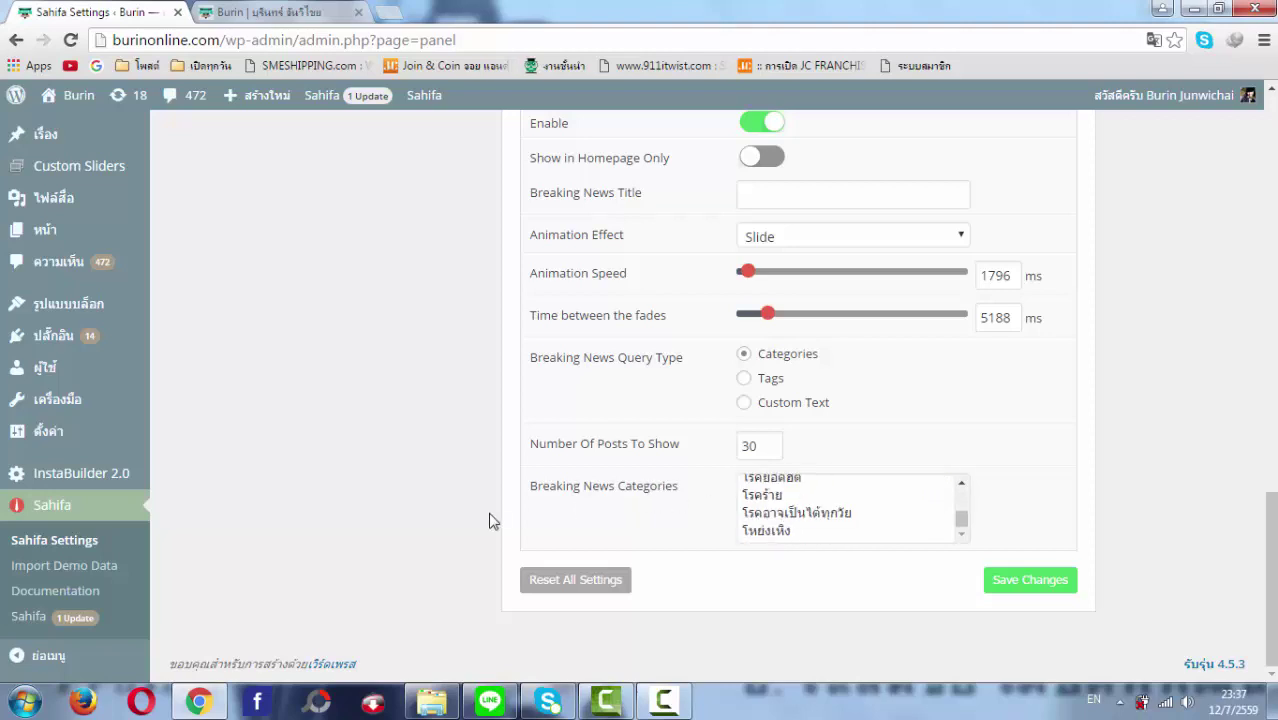
- Open the Archives Settings and review the display, posts meta, category, tag, author and search page options
scroll(489, 521, "up", 15)
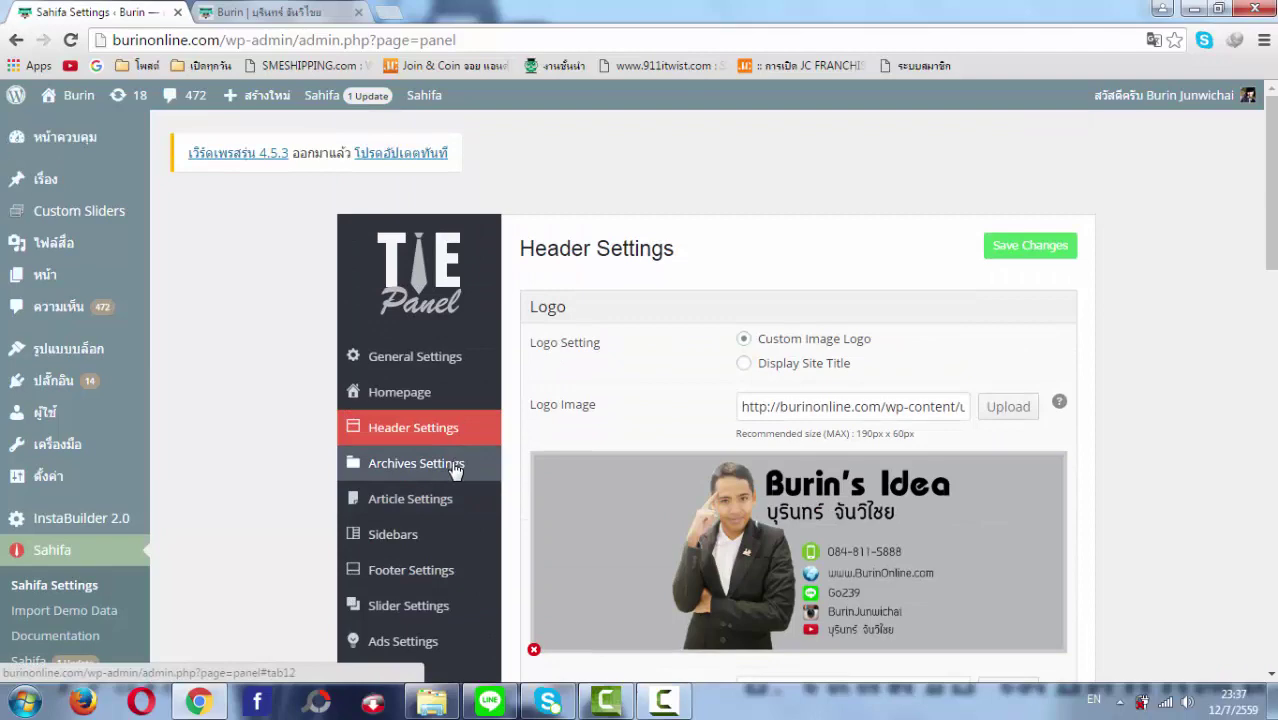
left_click(456, 466)
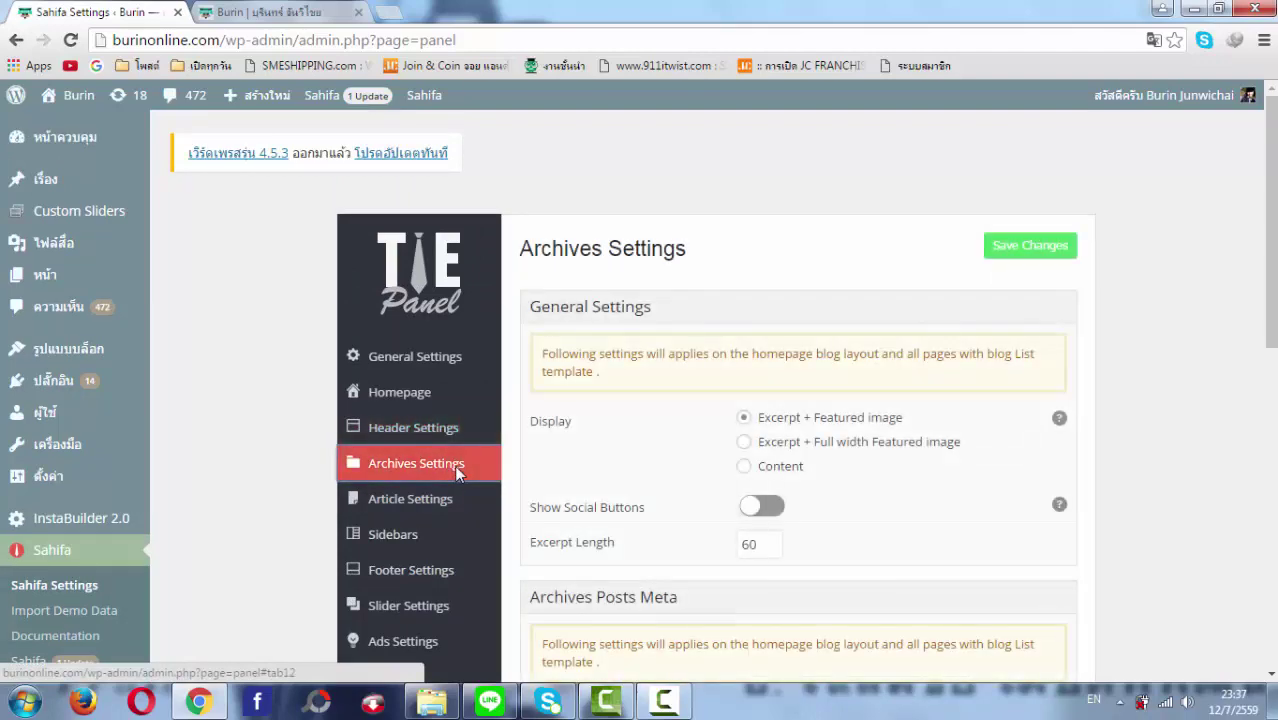
scroll(606, 483, "down", 2)
scroll(606, 487, "down", 1)
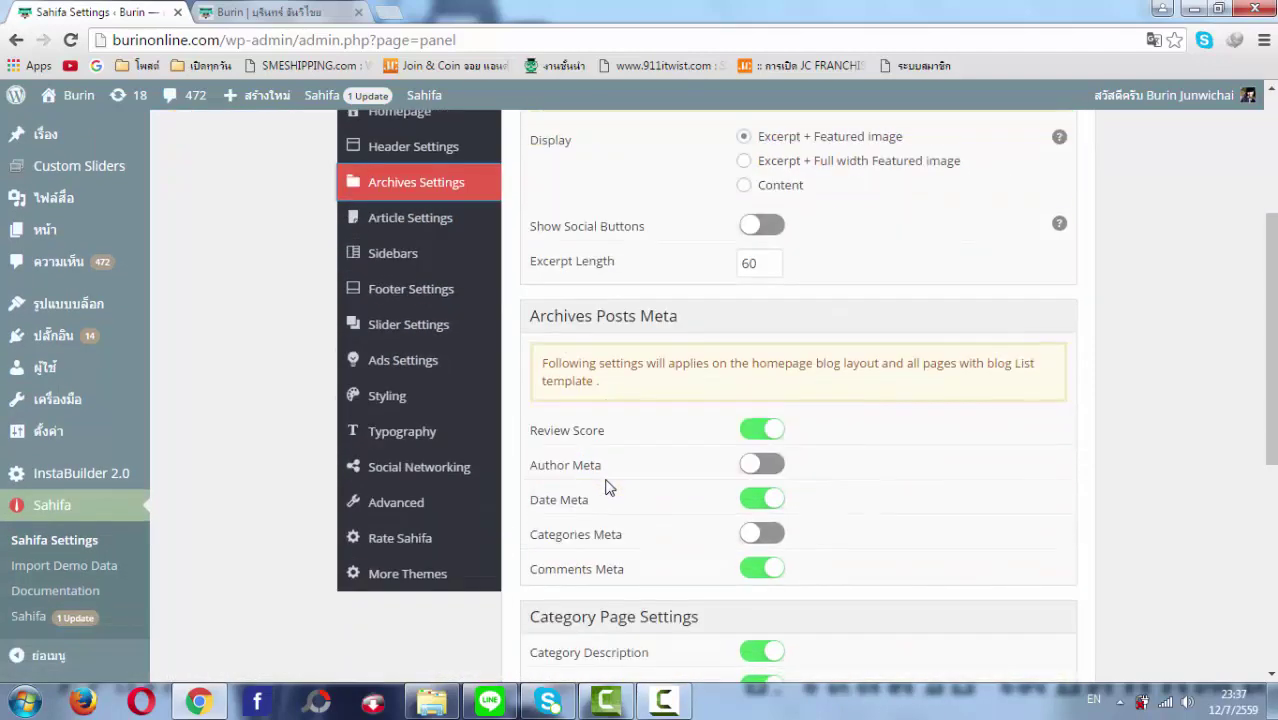
scroll(610, 487, "down", 1)
scroll(606, 480, "down", 1)
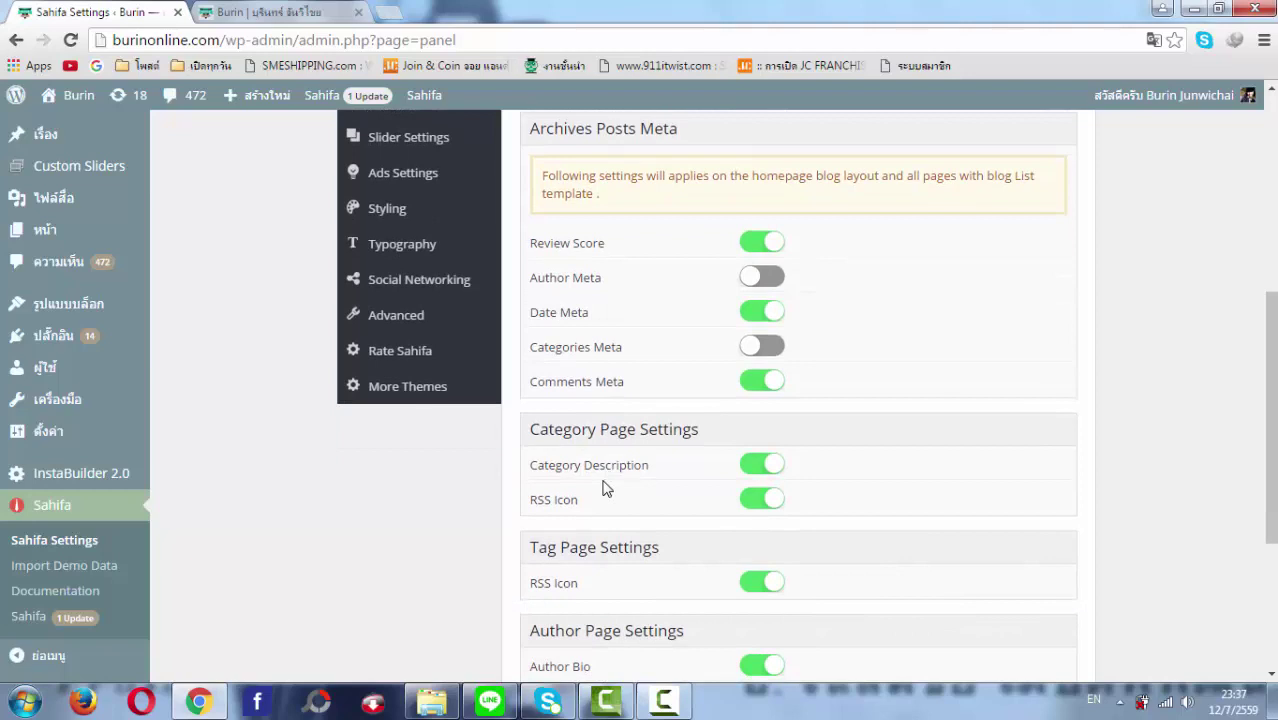
scroll(603, 487, "down", 1)
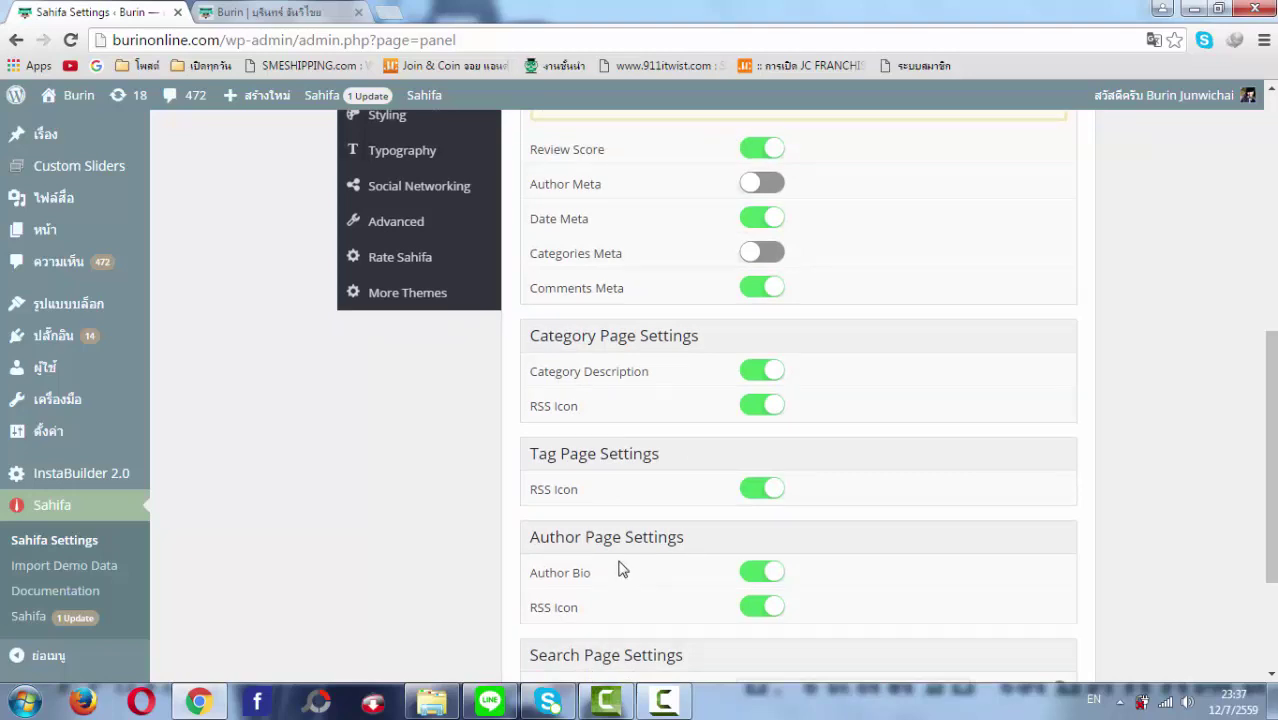
scroll(620, 569, "down", 2)
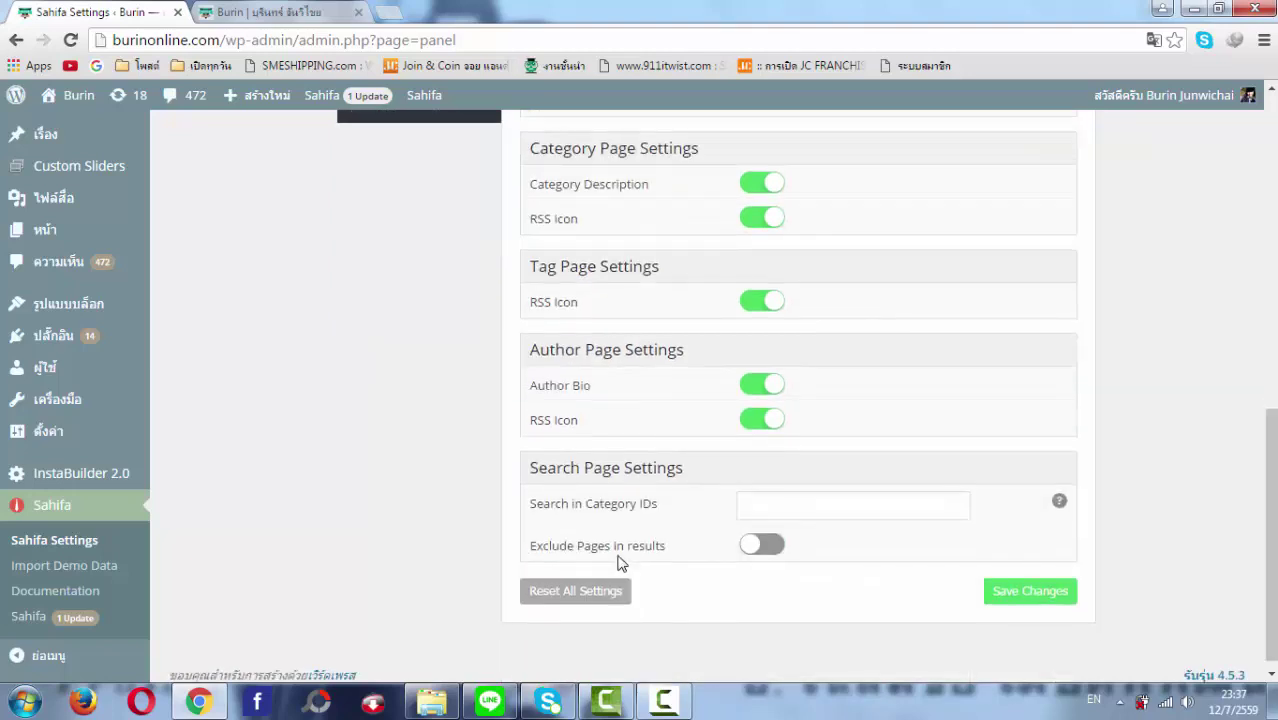
- Open the Article Settings and review the article elements, post meta, share post and related posts options
scroll(618, 563, "up", 6)
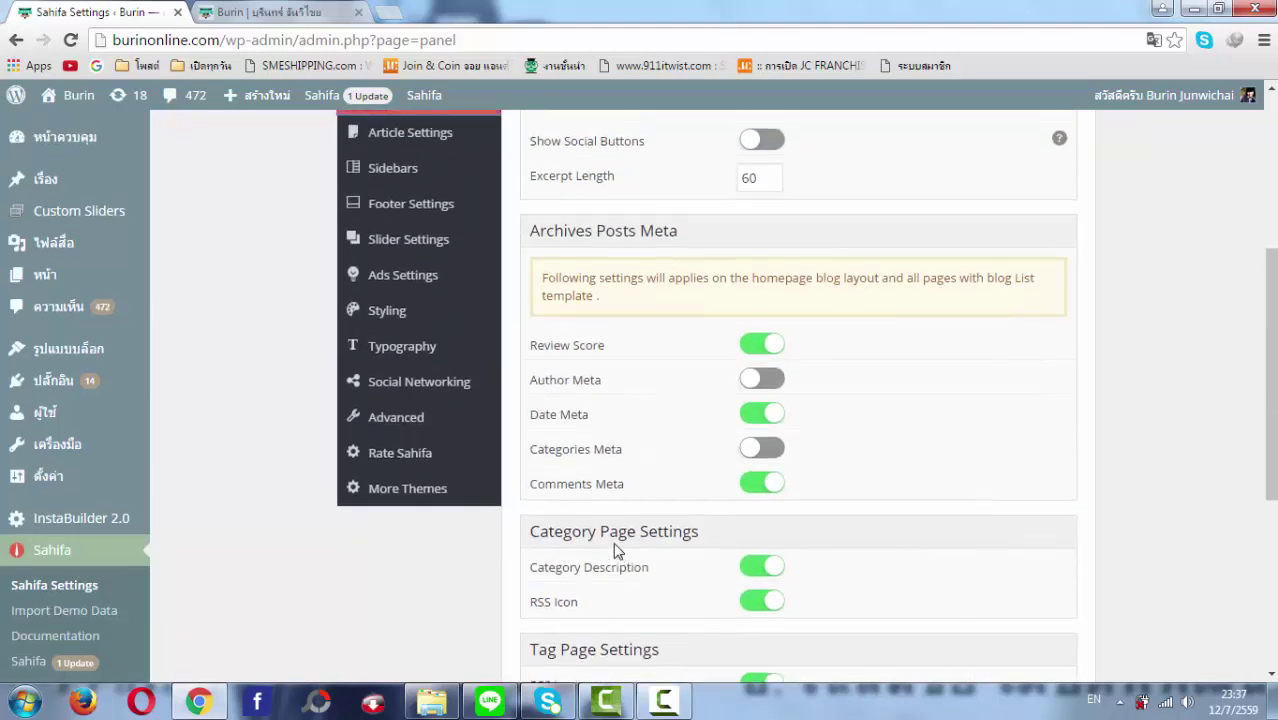
left_click(446, 313)
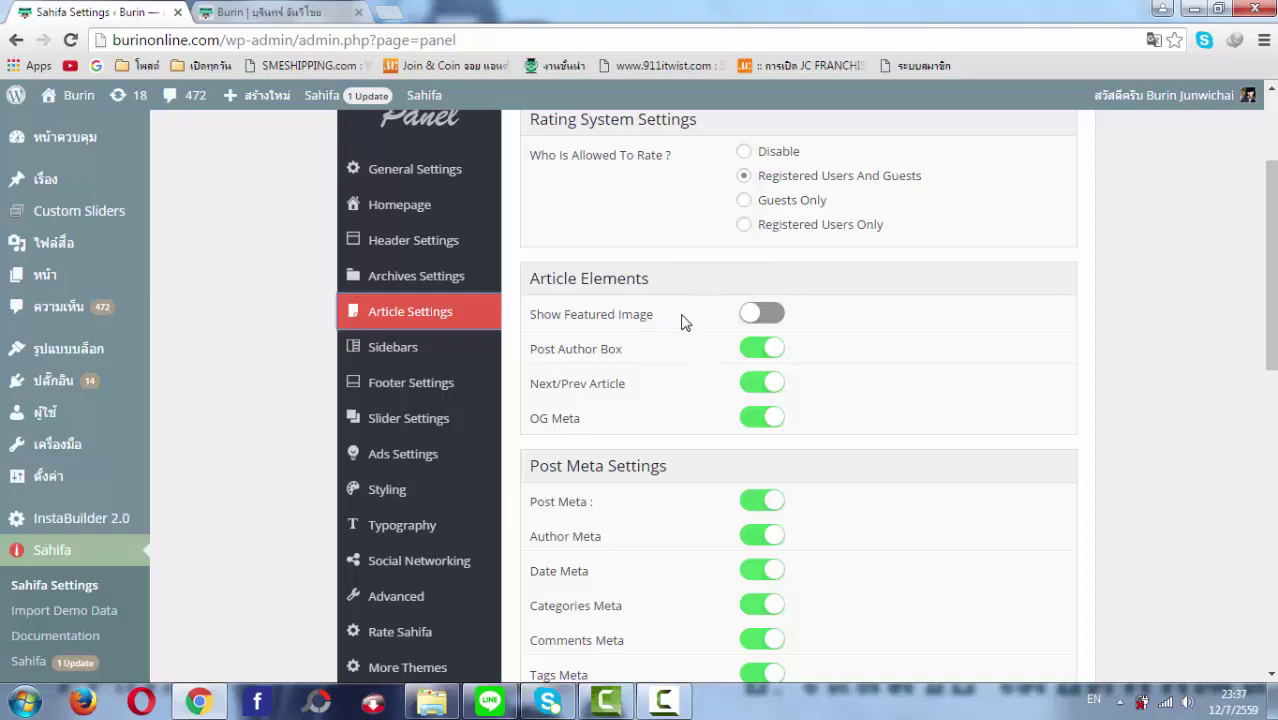
scroll(765, 400, "down", 1)
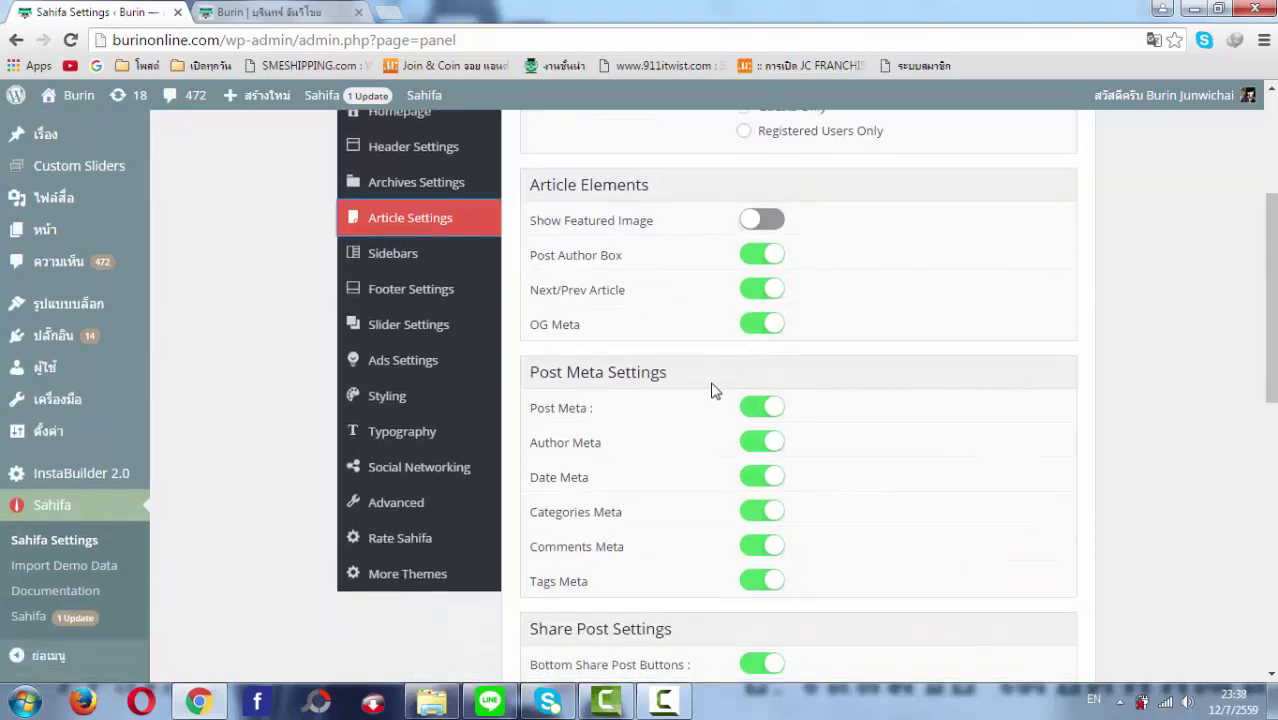
scroll(735, 596, "down", 1)
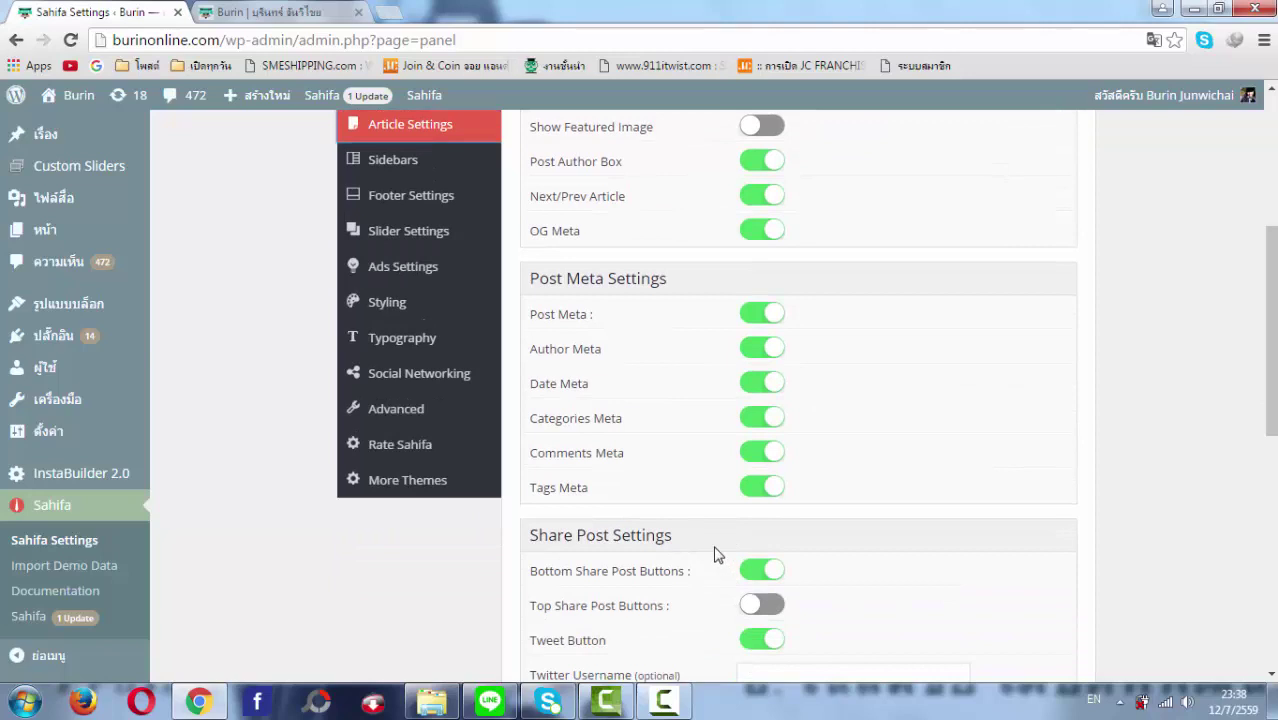
scroll(720, 560, "down", 1)
scroll(712, 530, "down", 1)
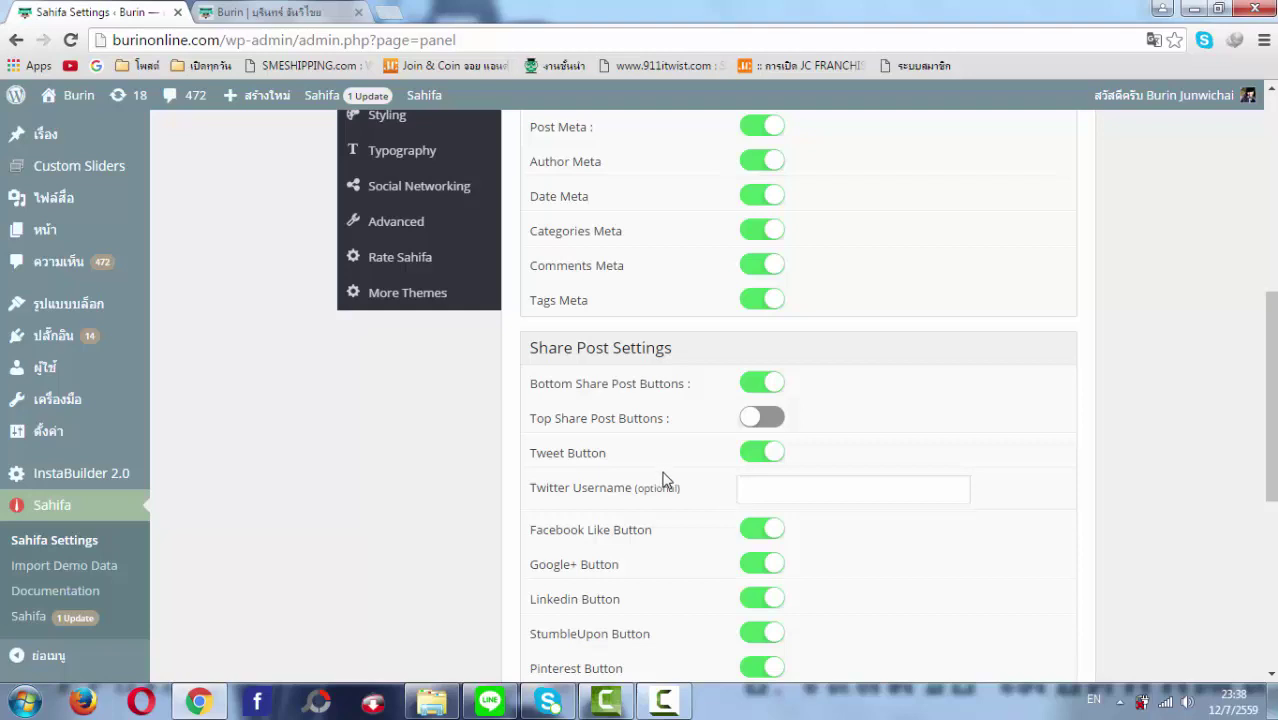
scroll(664, 478, "down", 1)
scroll(664, 479, "down", 1)
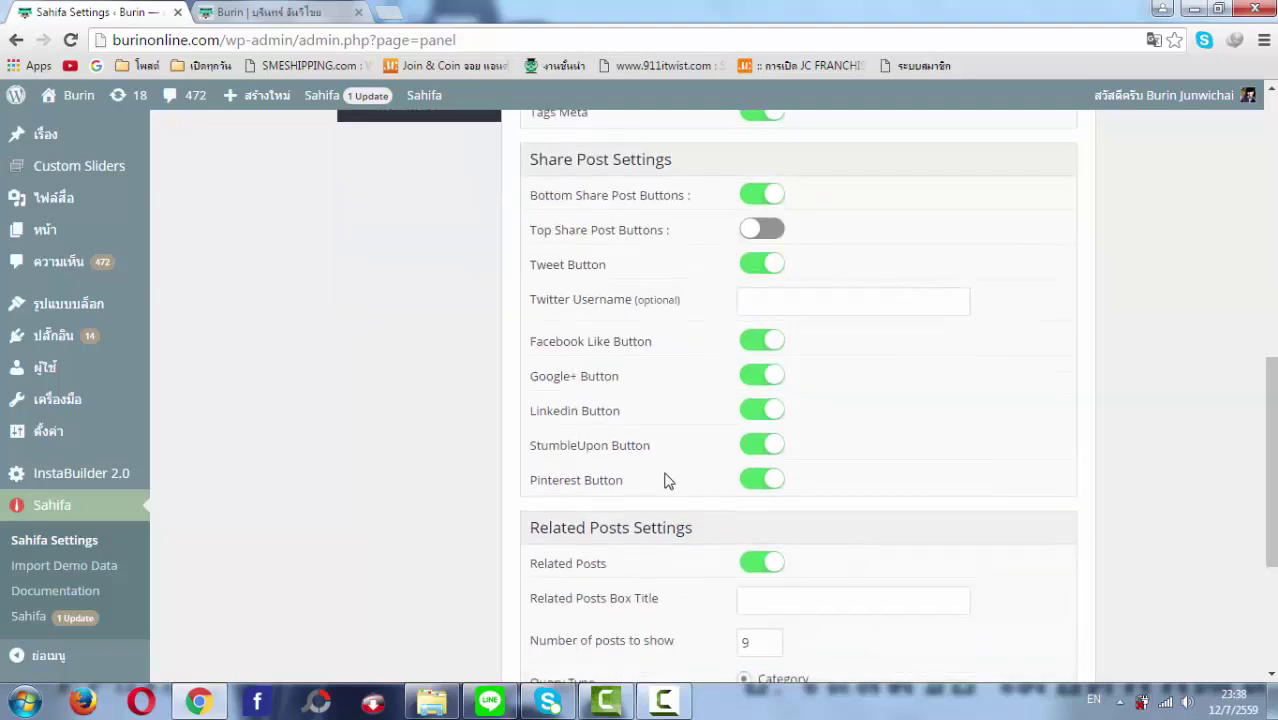
scroll(666, 480, "down", 1)
scroll(669, 481, "down", 1)
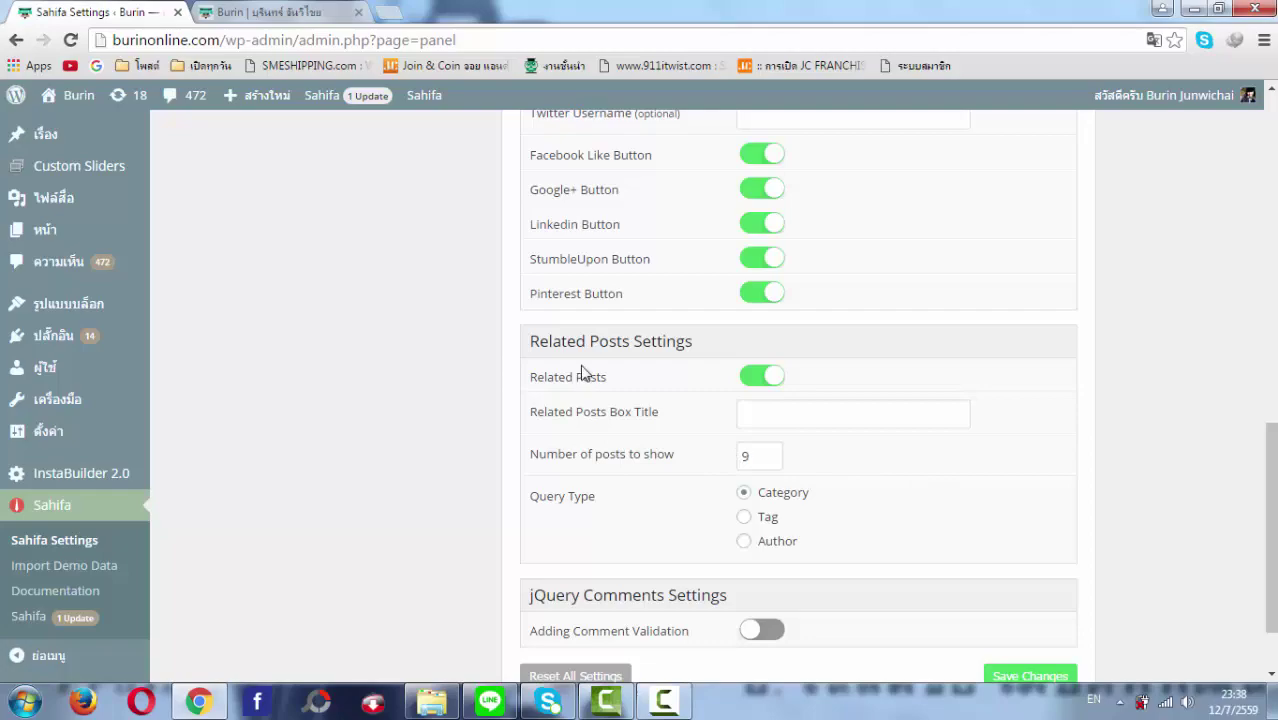
- Open an article from the Articles block on the live homepage and look through its content to the end
left_click(280, 12)
scroll(430, 460, "down", 10)
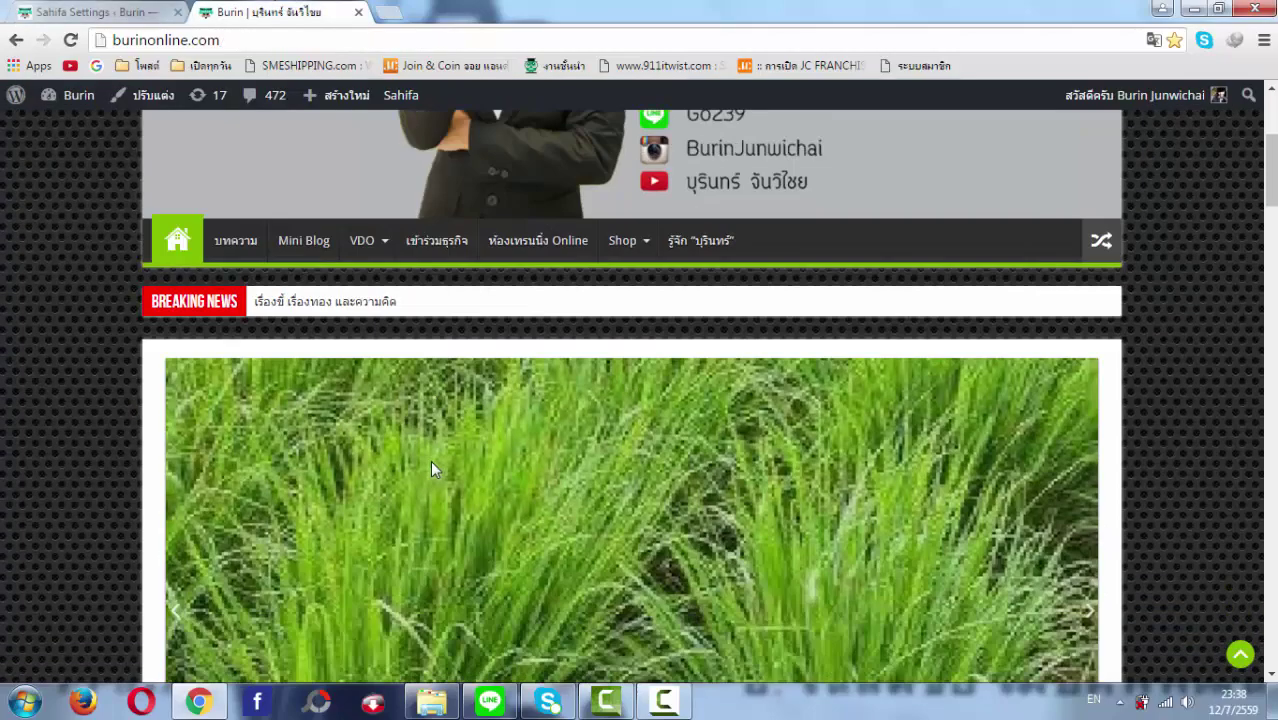
scroll(305, 288, "up", 2)
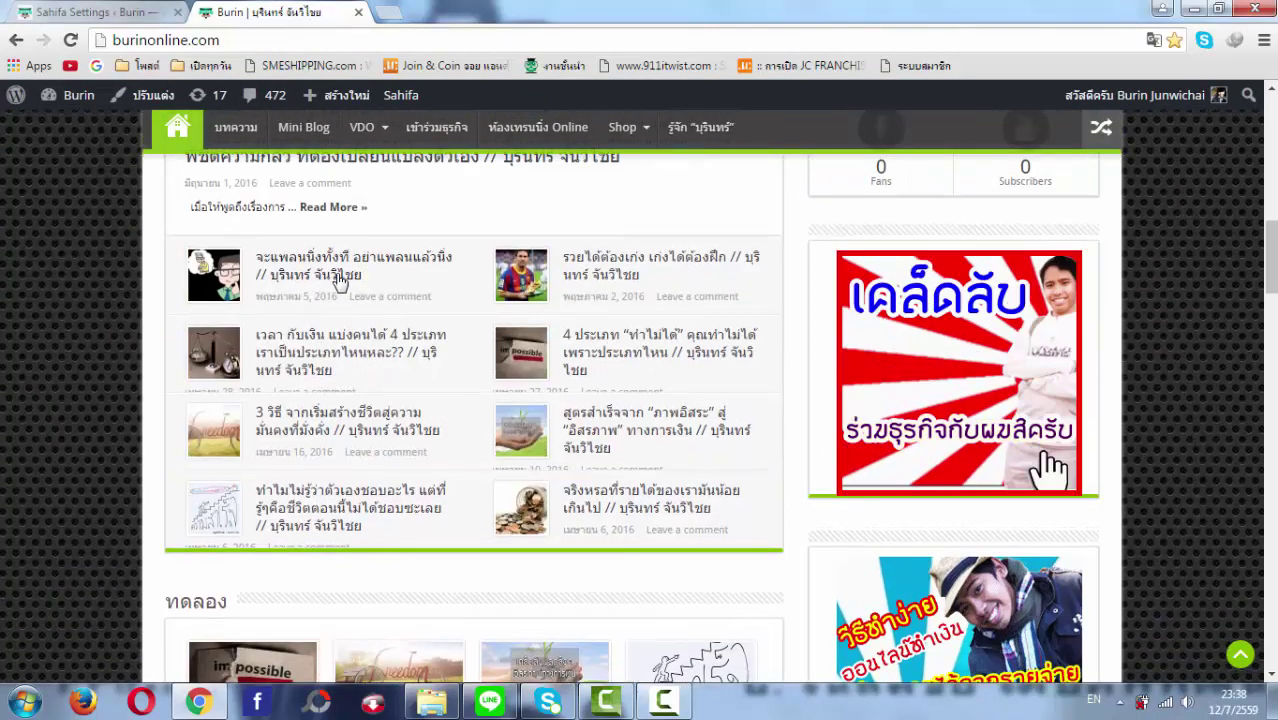
left_click(337, 275)
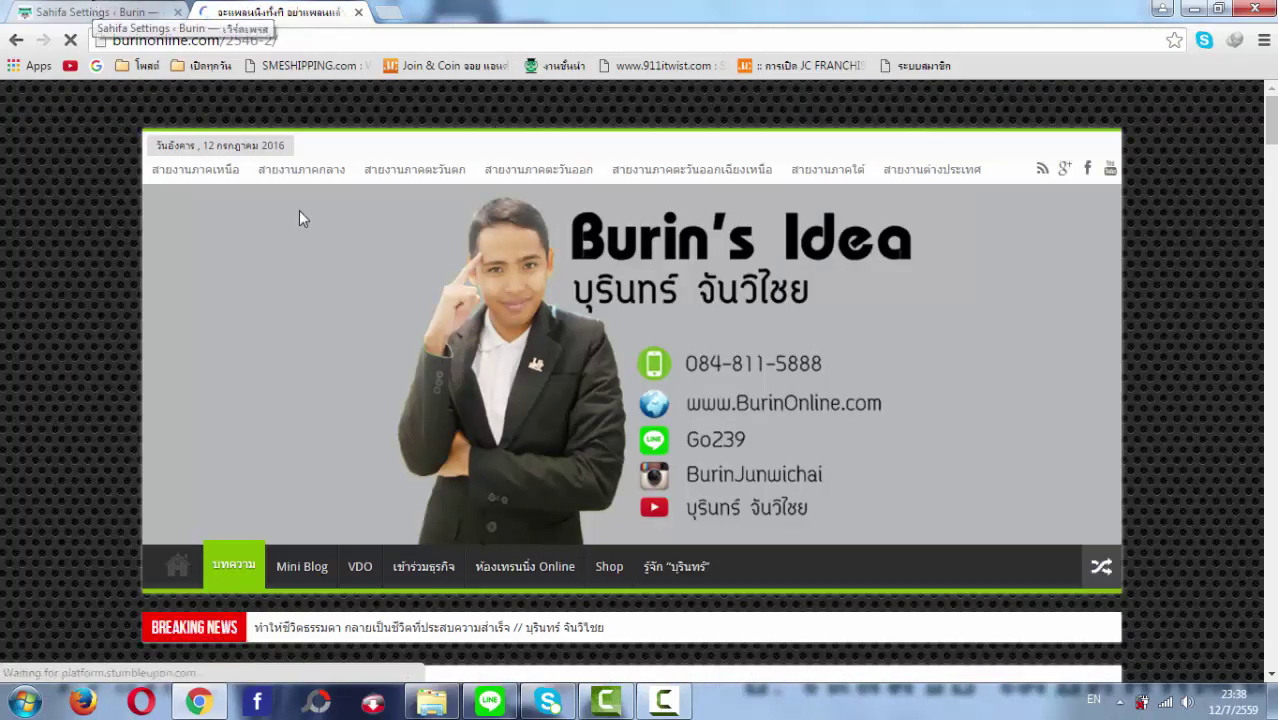
scroll(537, 465, "down", 10)
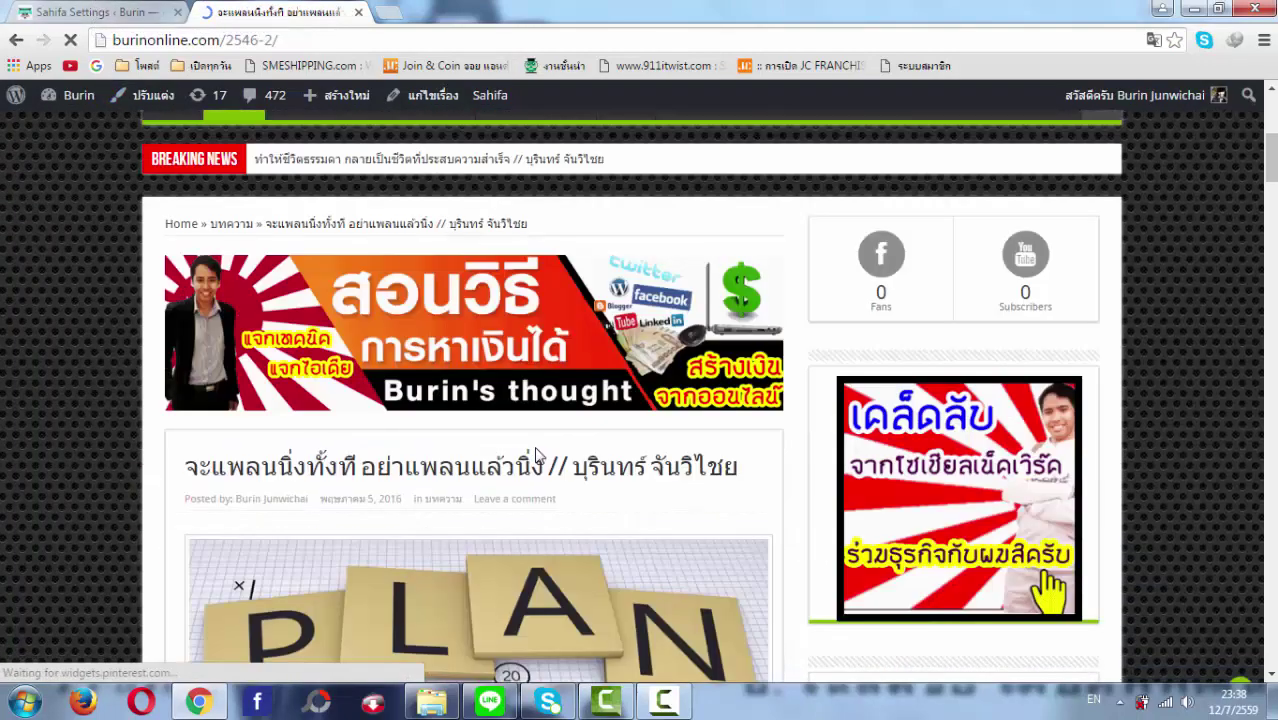
scroll(535, 450, "down", 15)
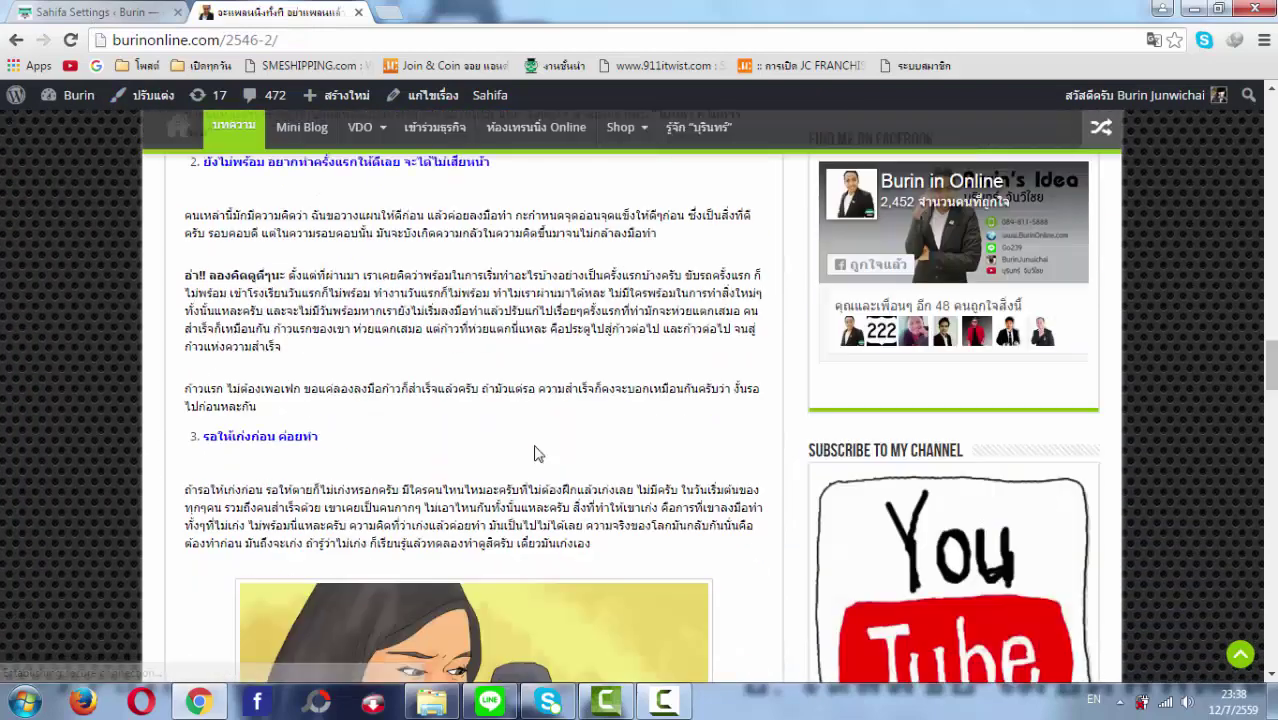
scroll(515, 403, "down", 15)
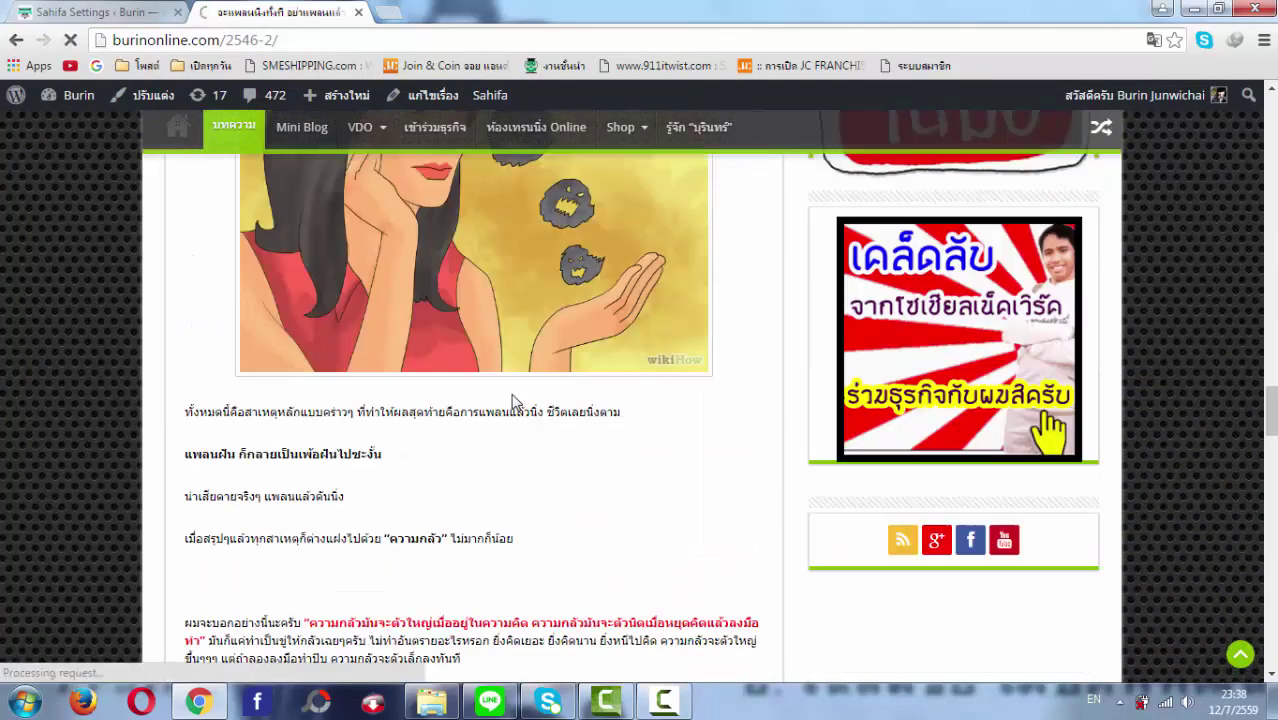
scroll(515, 401, "down", 15)
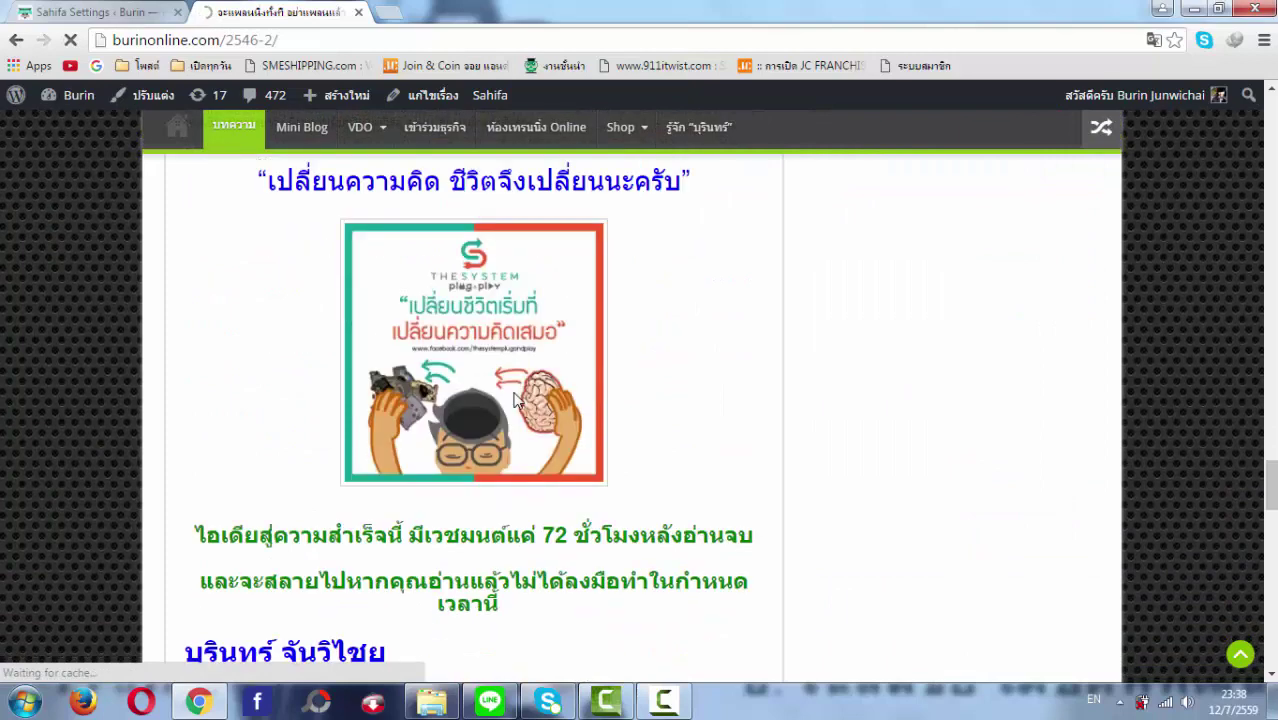
- Examine the author box, previous/next links and Related Articles section beneath the article
scroll(430, 385, "down", 1)
scroll(330, 350, "up", 1)
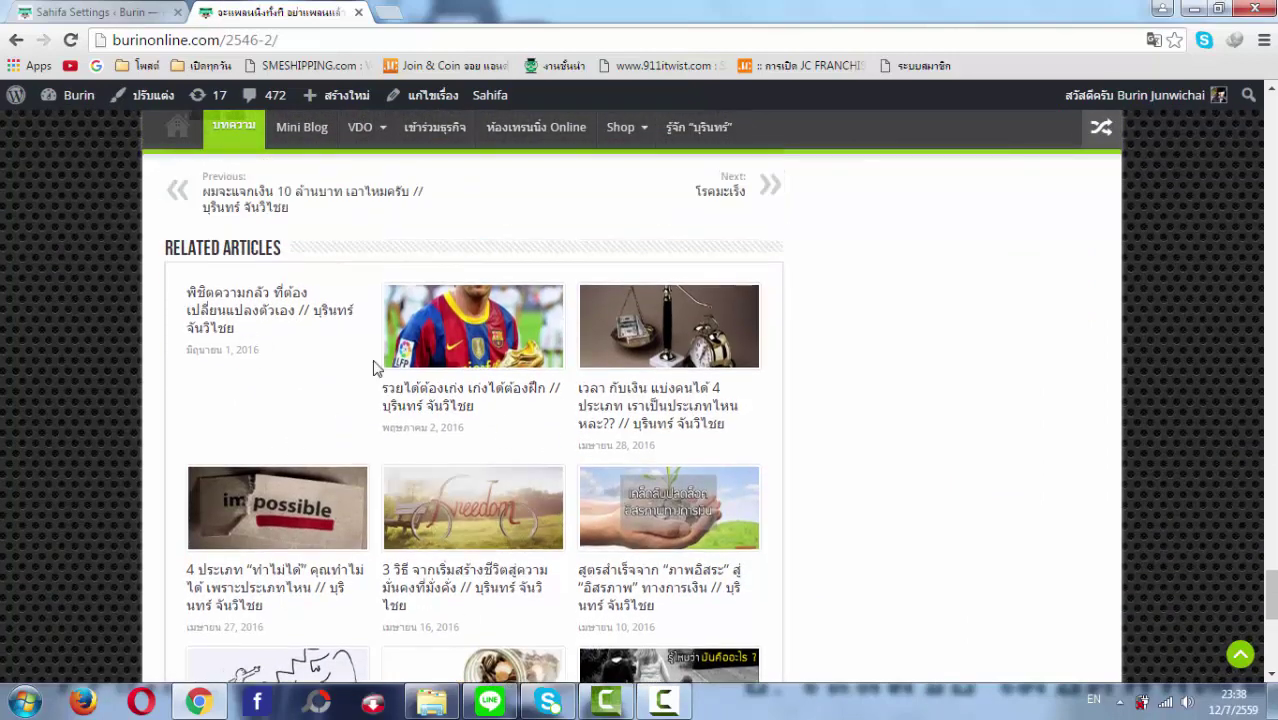
scroll(366, 438, "up", 1)
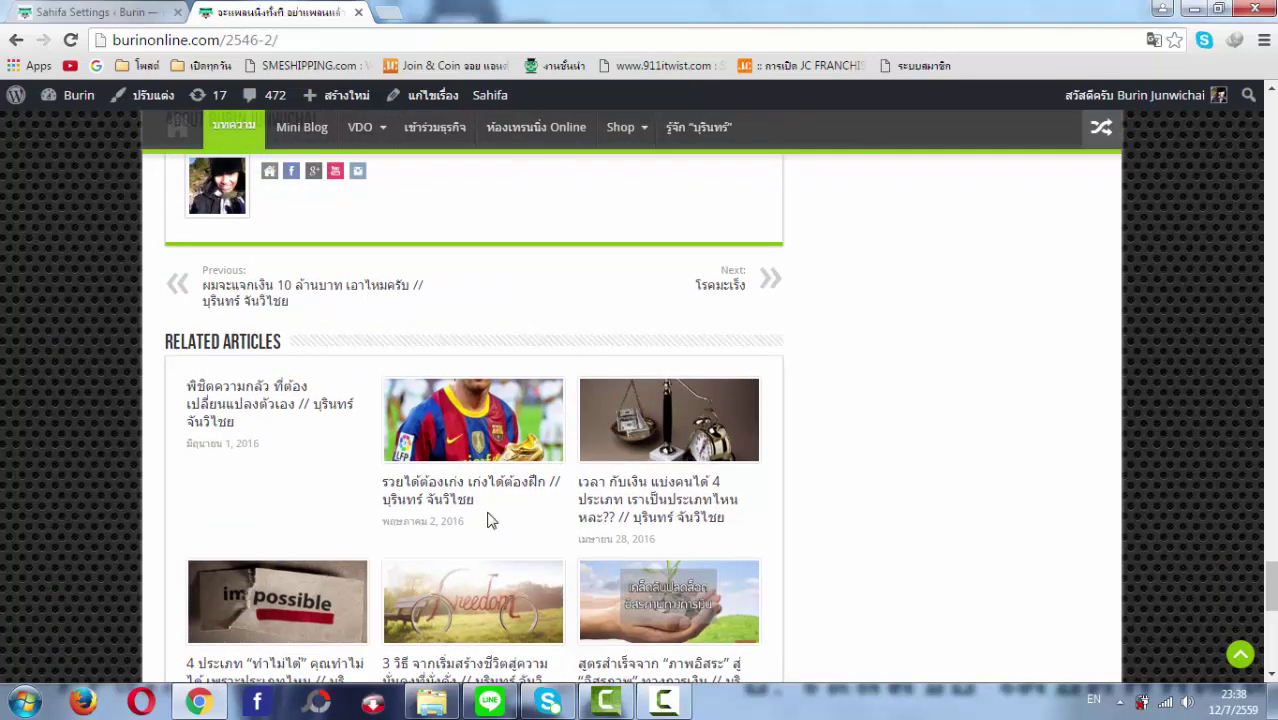
scroll(615, 385, "down", 2)
scroll(440, 442, "down", 3)
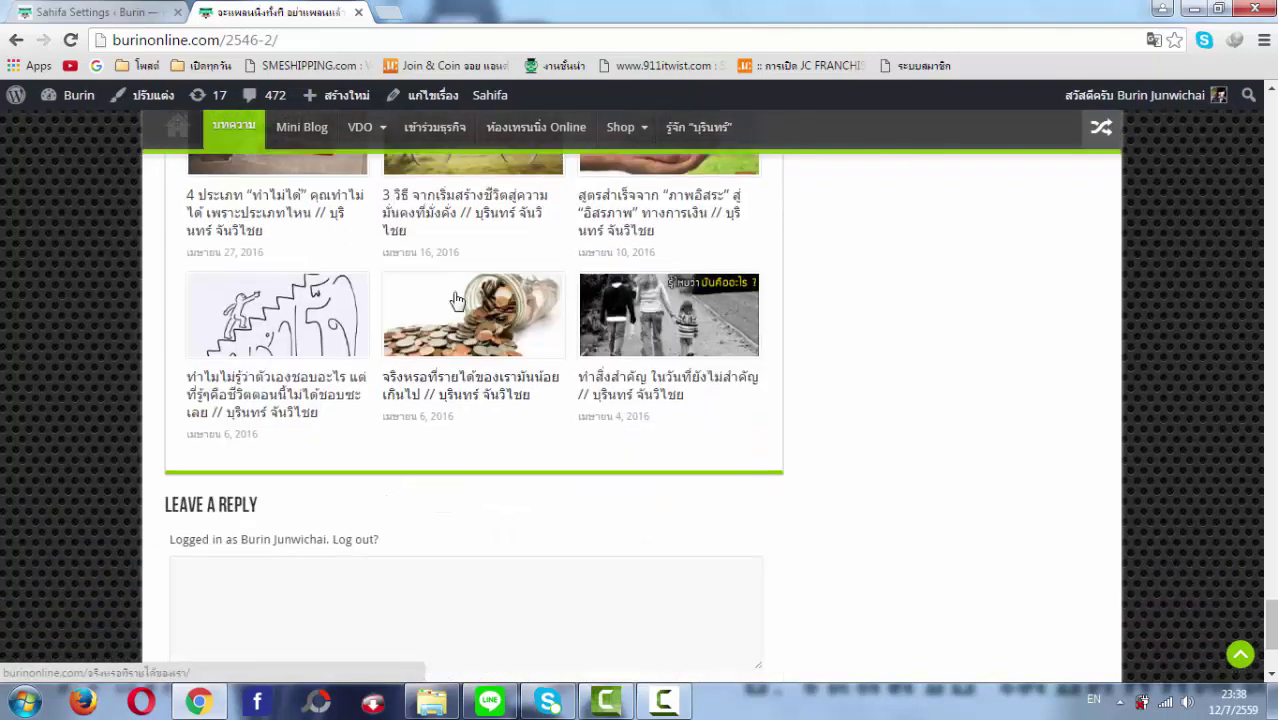
scroll(436, 440, "up", 2)
- Return to the Sahifa Article Settings and review the related posts, comment validation, share post, post meta and article element options
key("ctrl+Tab")
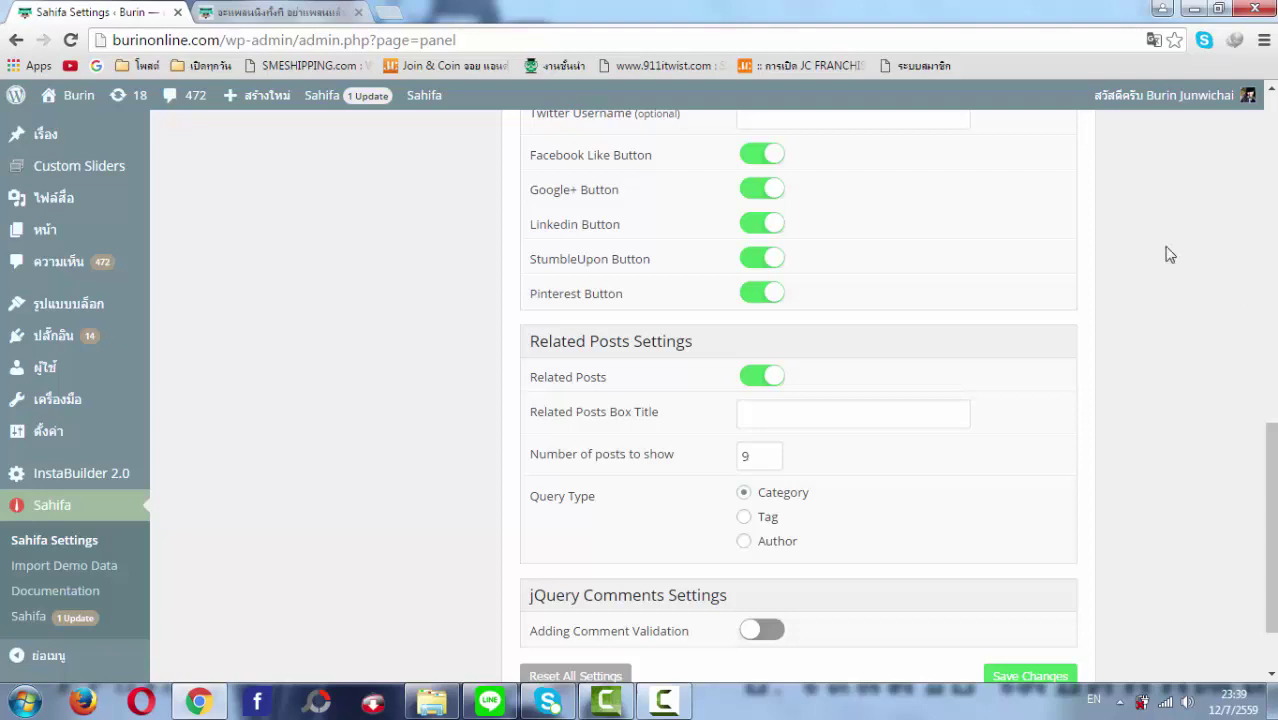
scroll(947, 393, "down", 1)
scroll(947, 393, "down", 1)
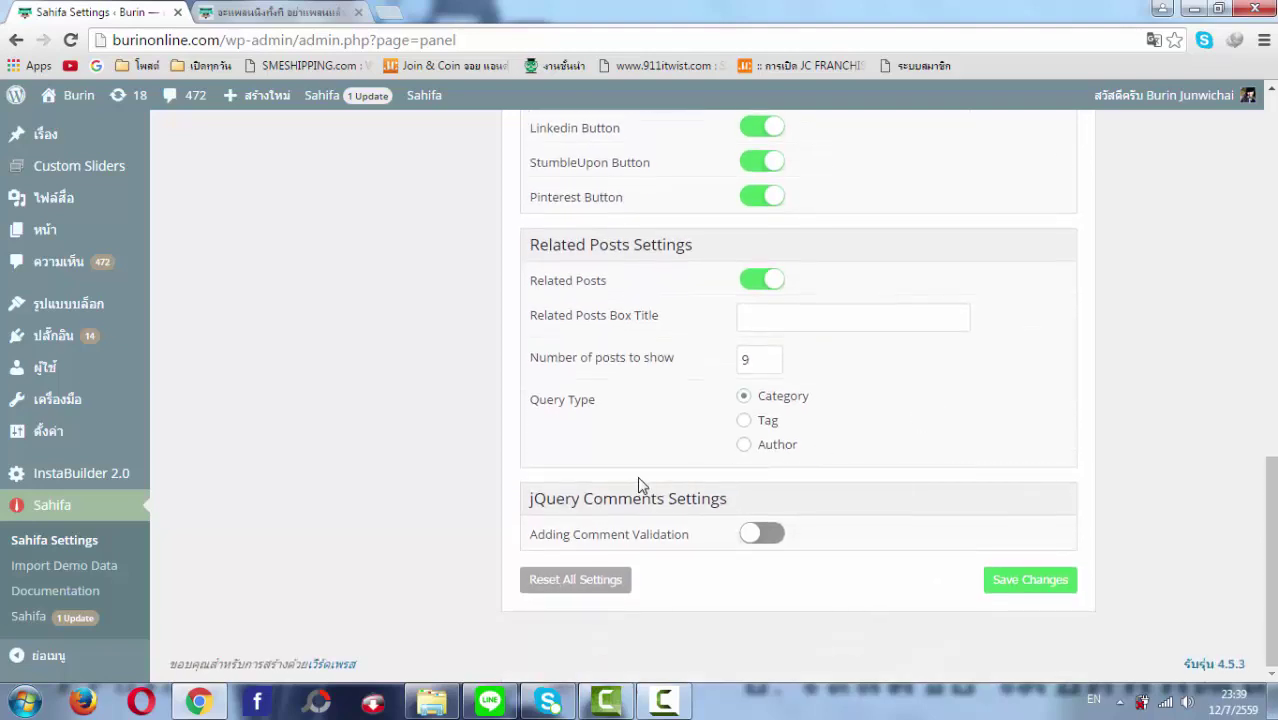
scroll(590, 476, "up", 4)
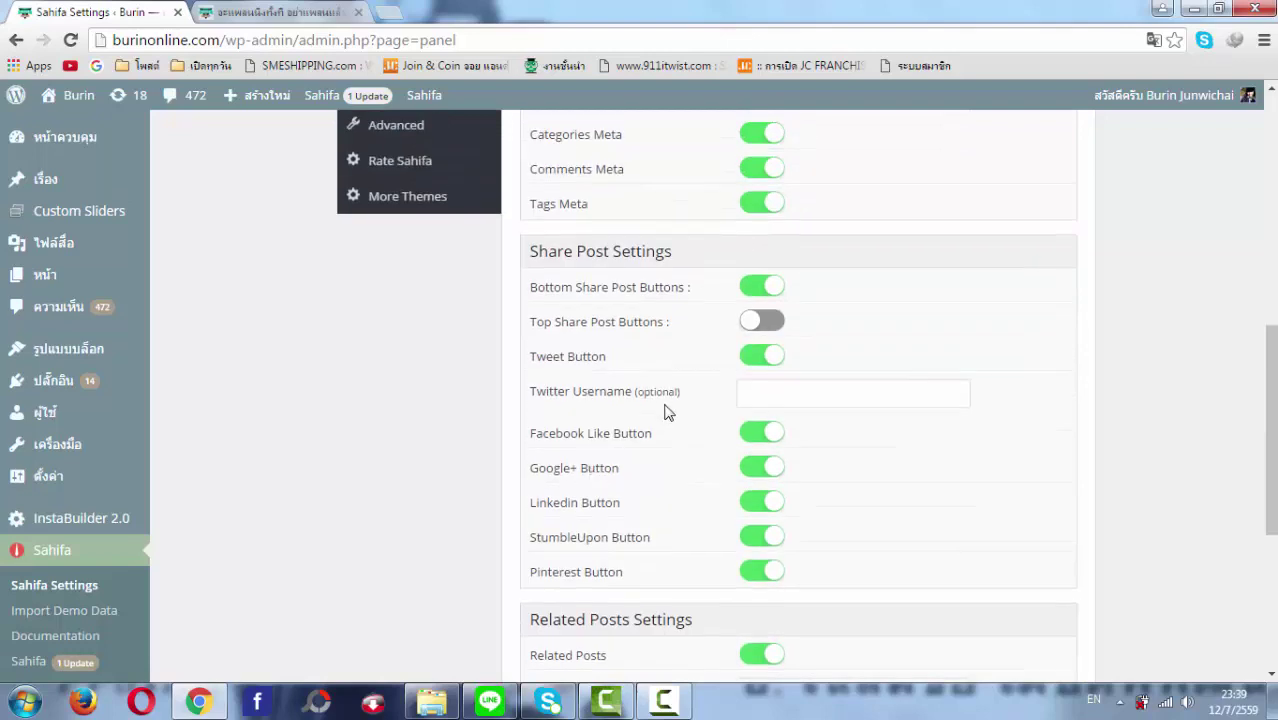
scroll(668, 412, "up", 1)
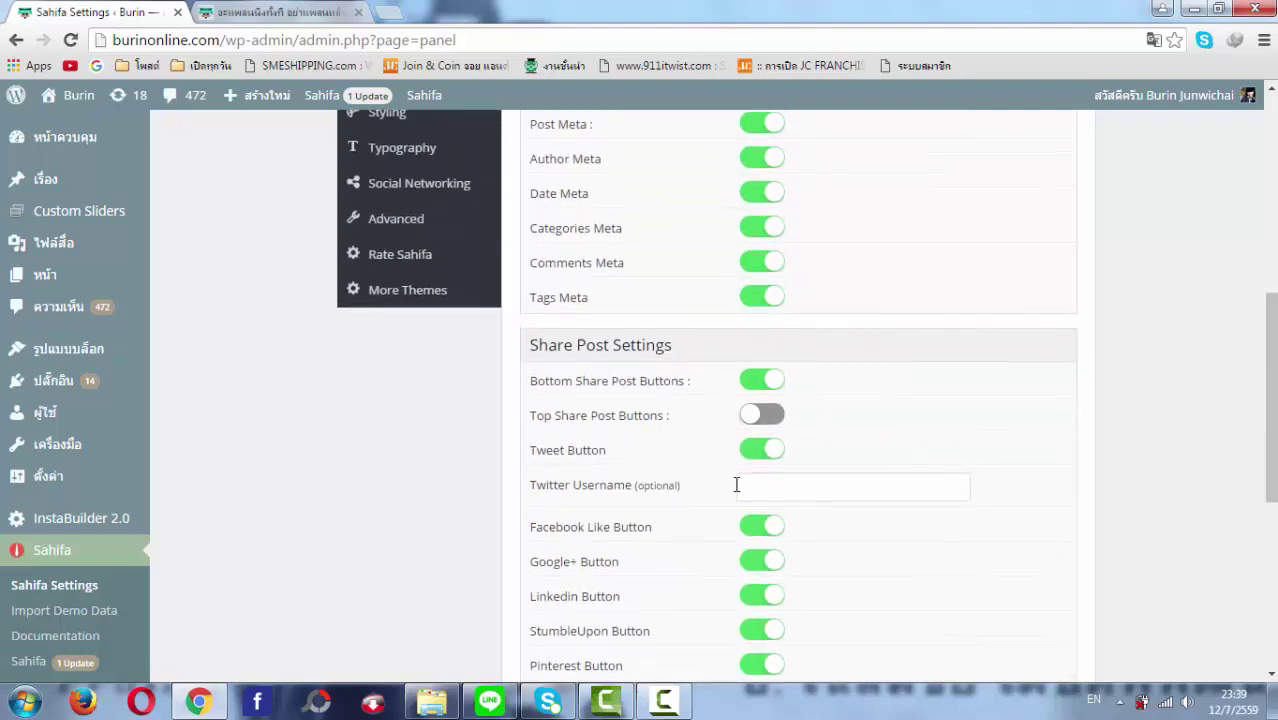
scroll(736, 490, "up", 4)
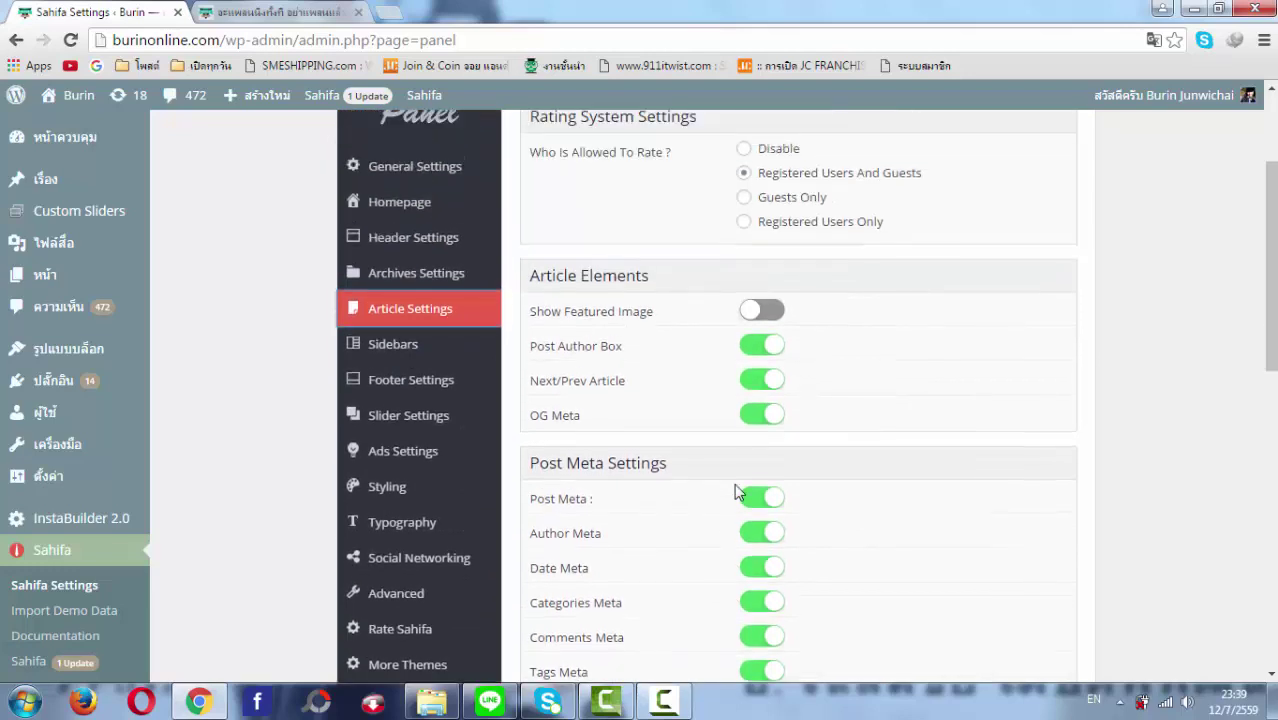
scroll(736, 490, "down", 2)
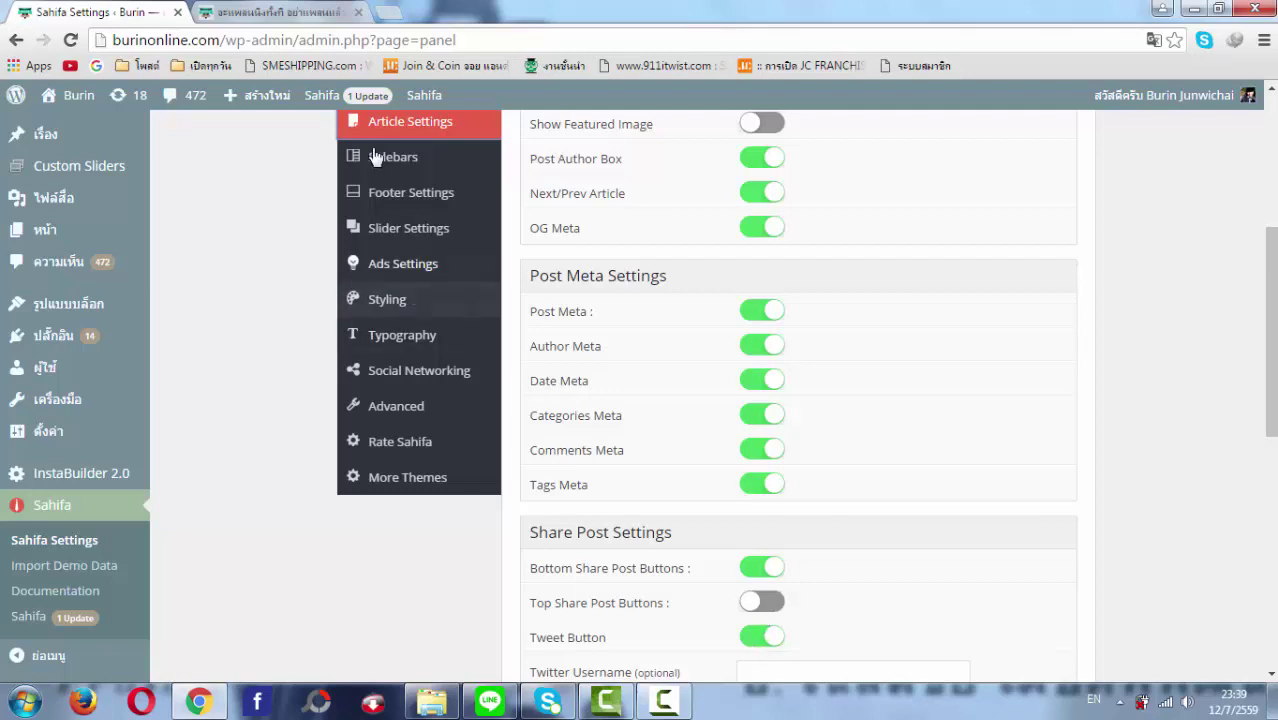
- Open the Sidebars settings and review the sidebar position, add sidebar and custom sidebars options
left_click(405, 158)
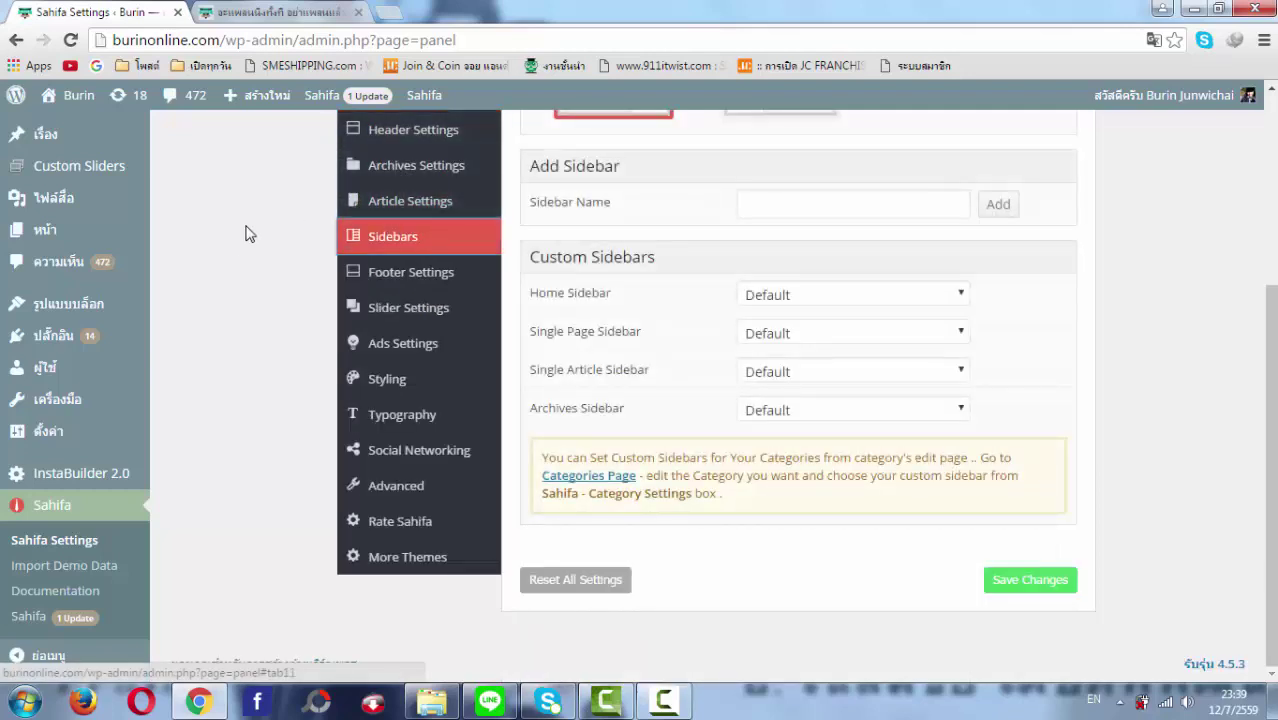
scroll(234, 240, "up", 3)
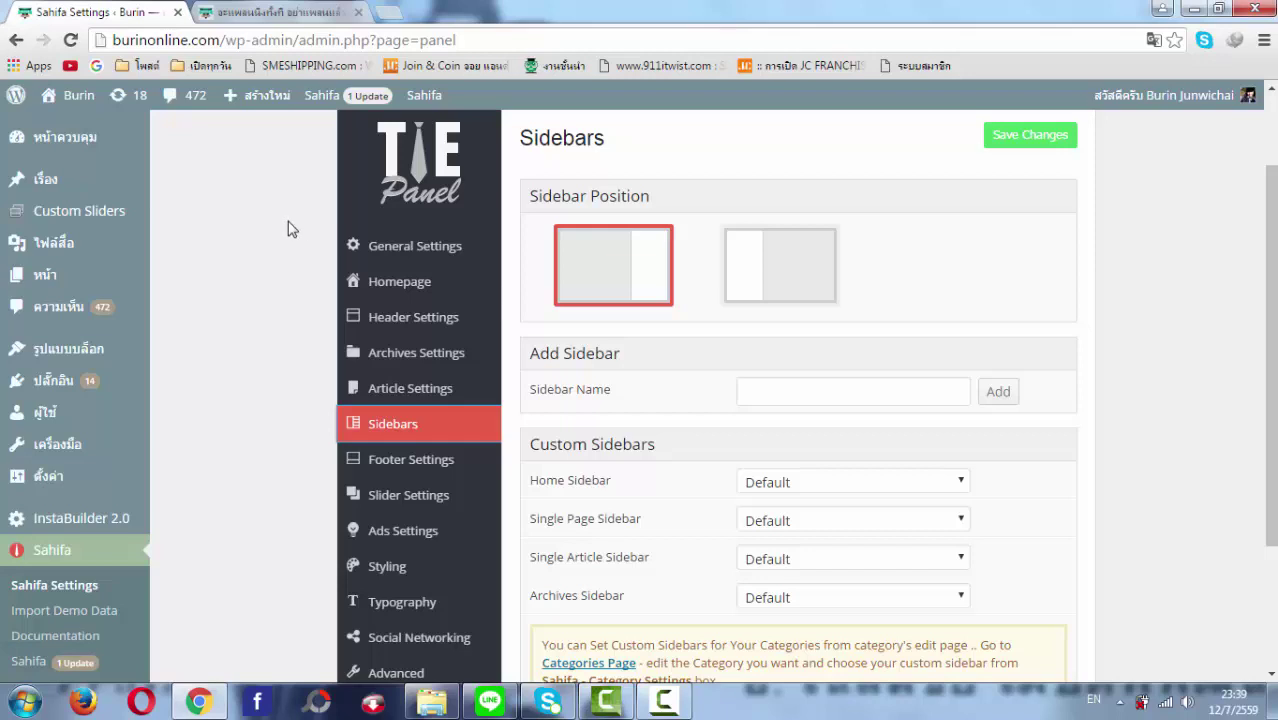
scroll(295, 228, "up", 2)
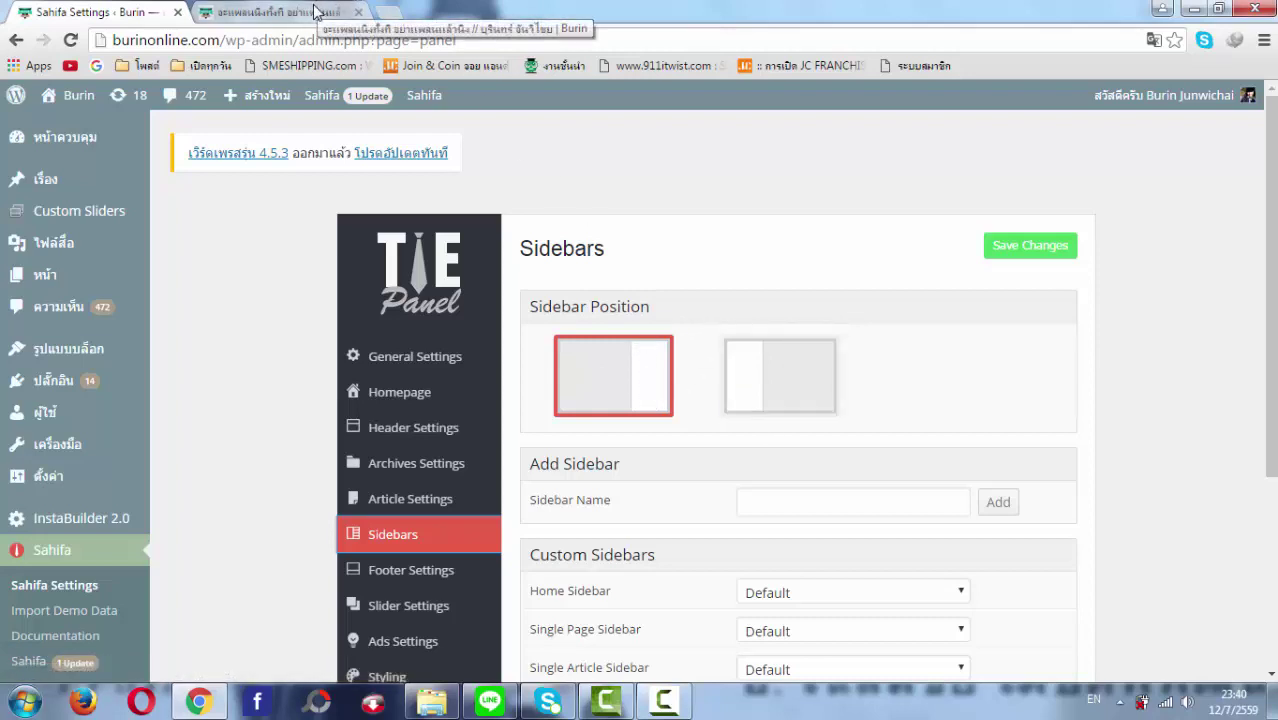
scroll(470, 515, "down", 1)
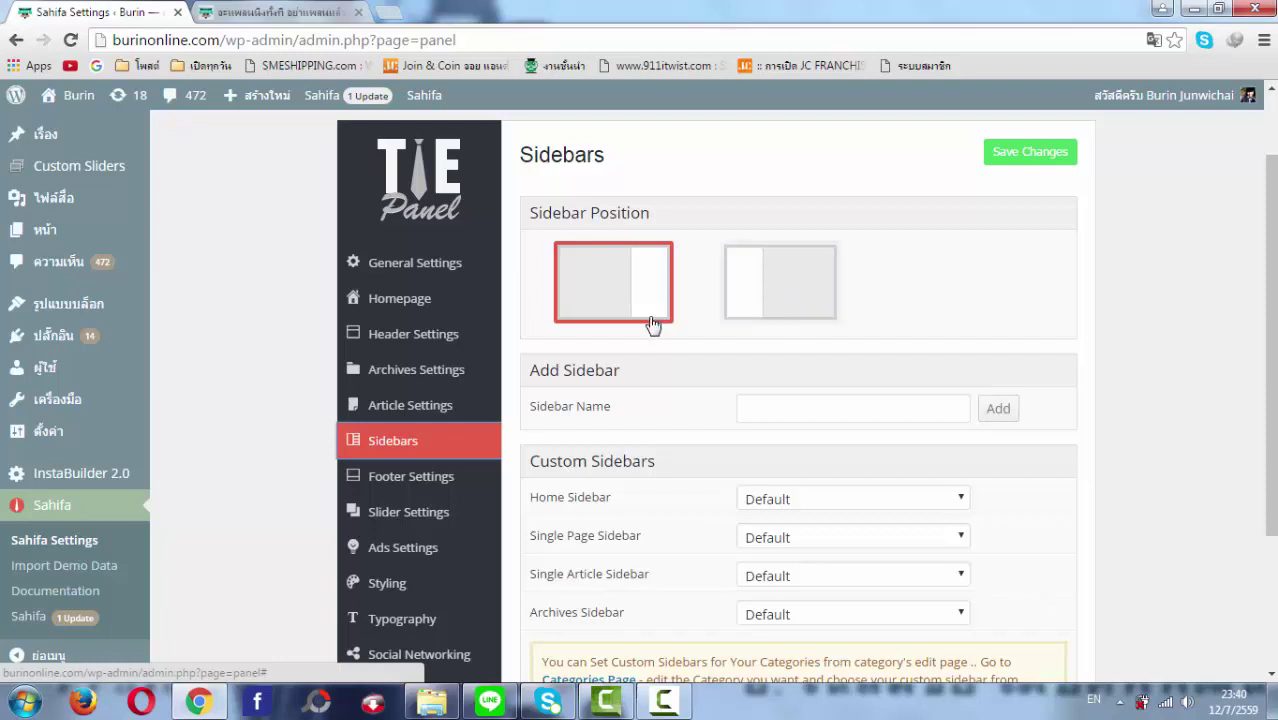
scroll(747, 343, "down", 2)
scroll(517, 421, "up", 1)
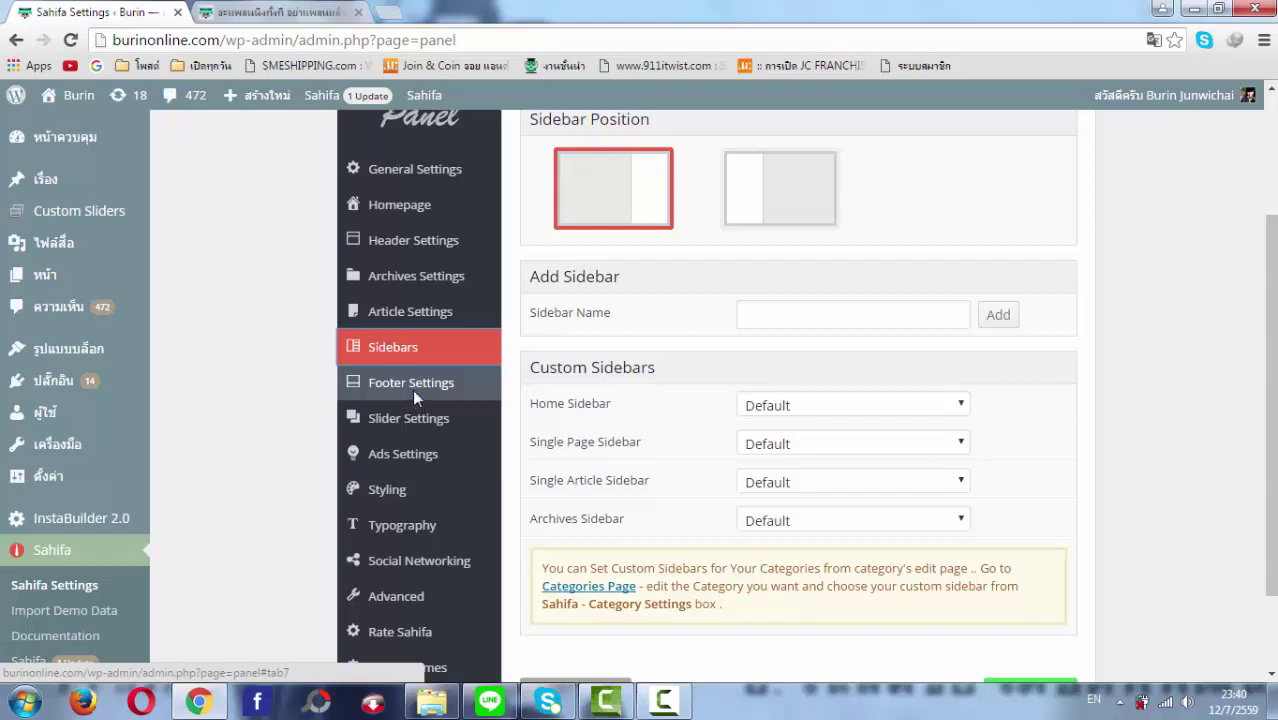
- Open the Footer Settings and compare the footer elements and column layout options with the live article's footer
left_click(412, 389)
scroll(600, 375, "up", 1)
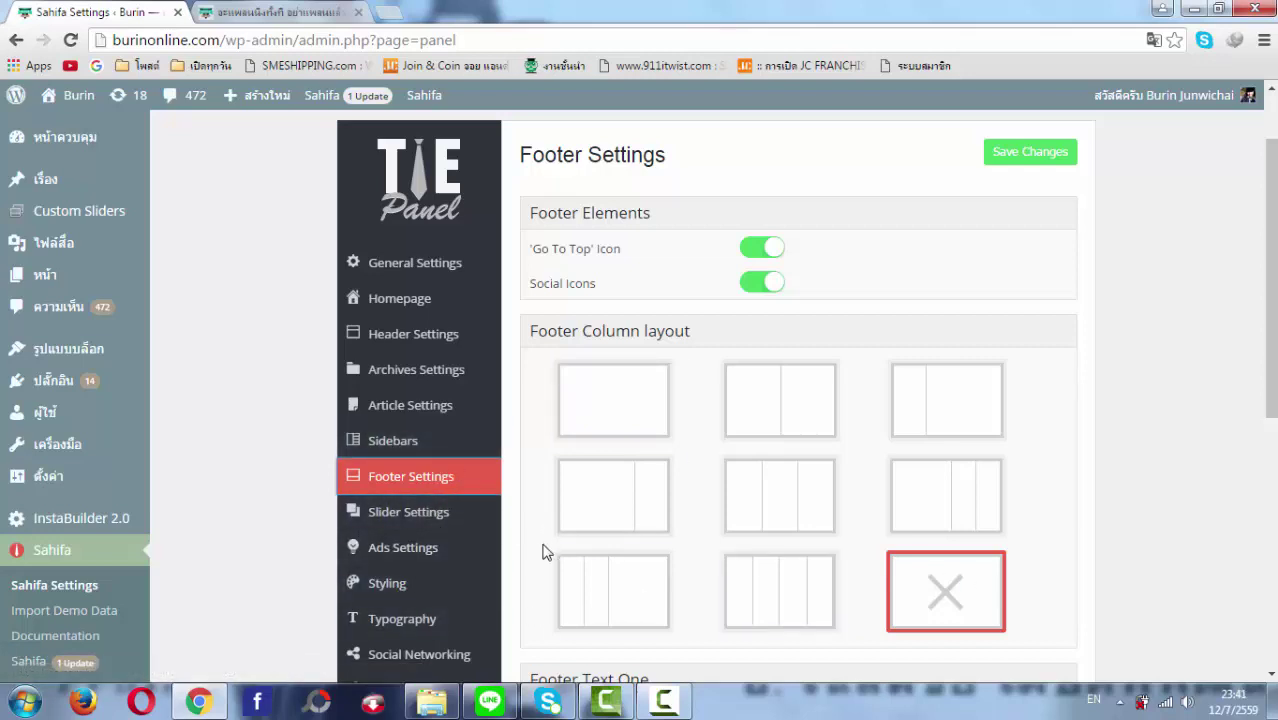
scroll(540, 551, "down", 3)
scroll(460, 430, "up", 2)
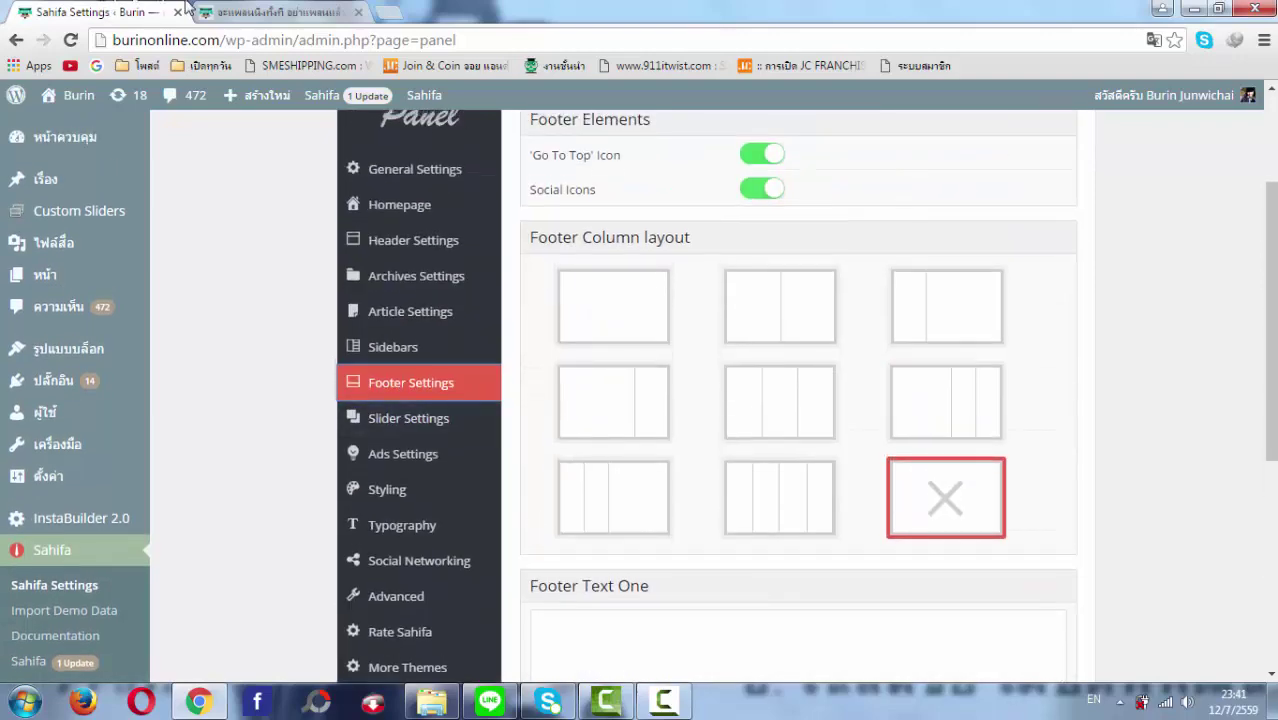
left_click(278, 11)
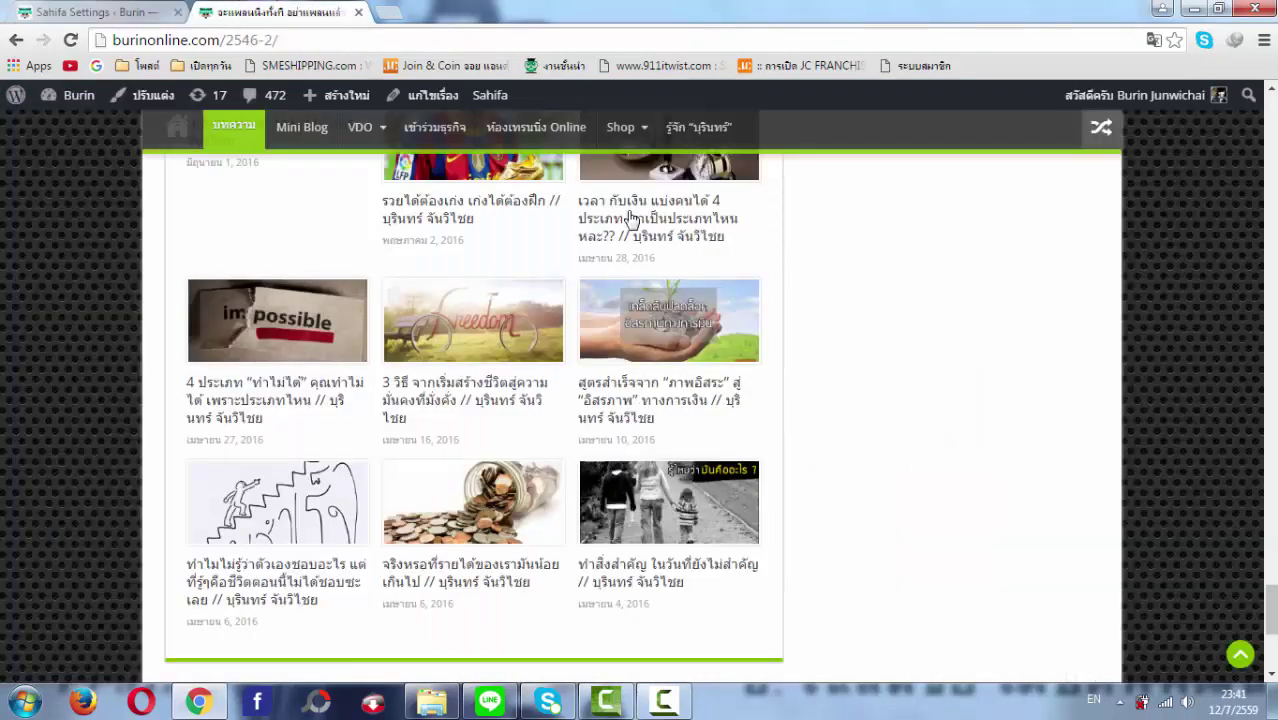
scroll(192, 600, "down", 4)
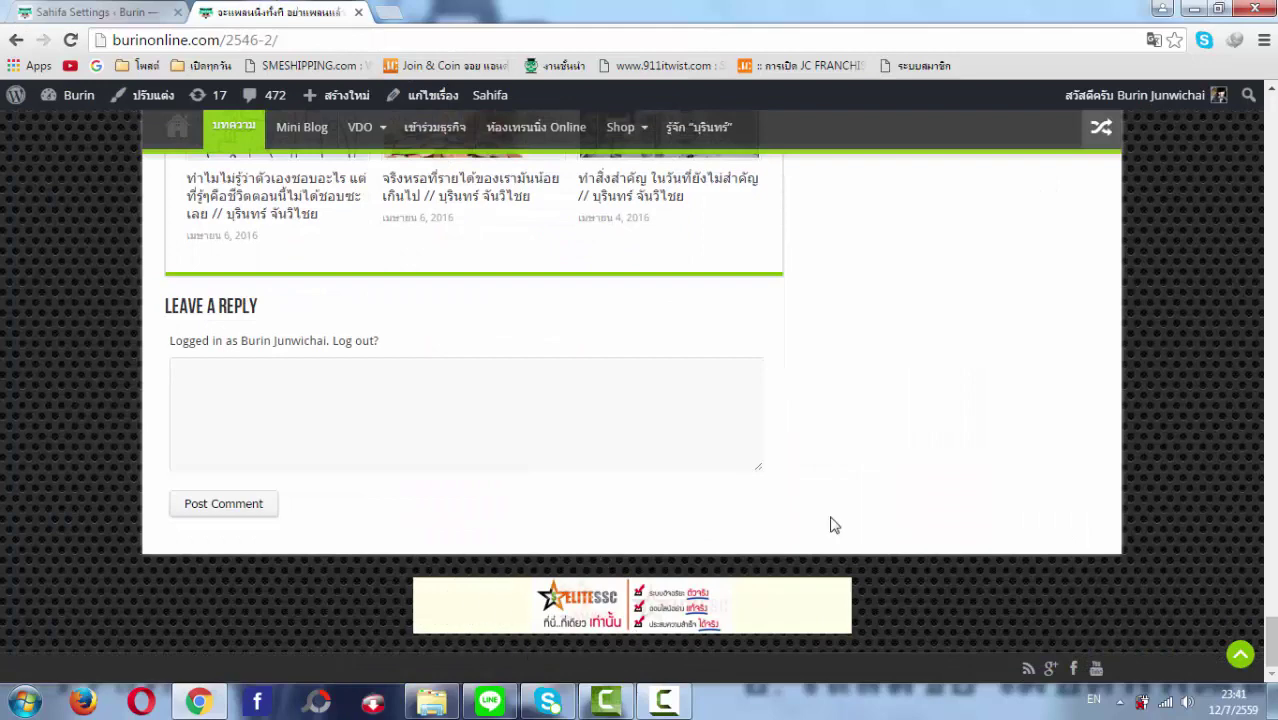
- Set the Sahifa footer column layout to four equal columns and save the changes
left_click(70, 12)
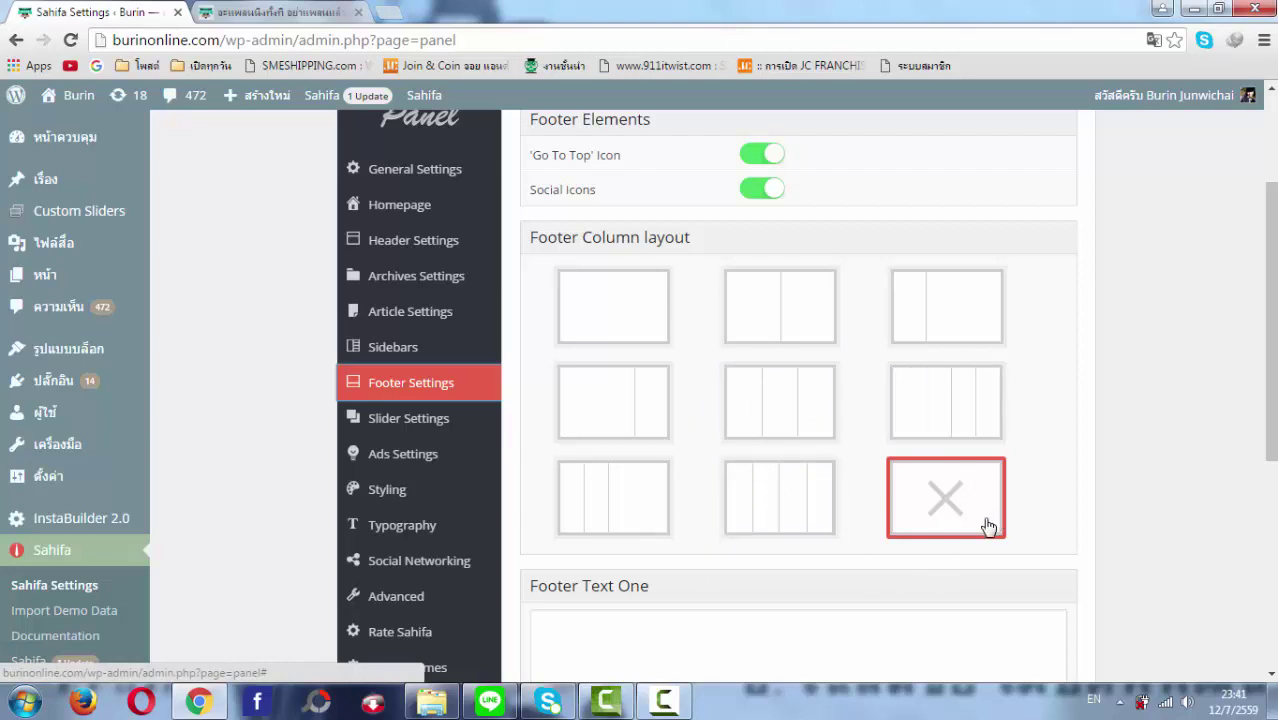
left_click(817, 516)
scroll(945, 495, "down", 3)
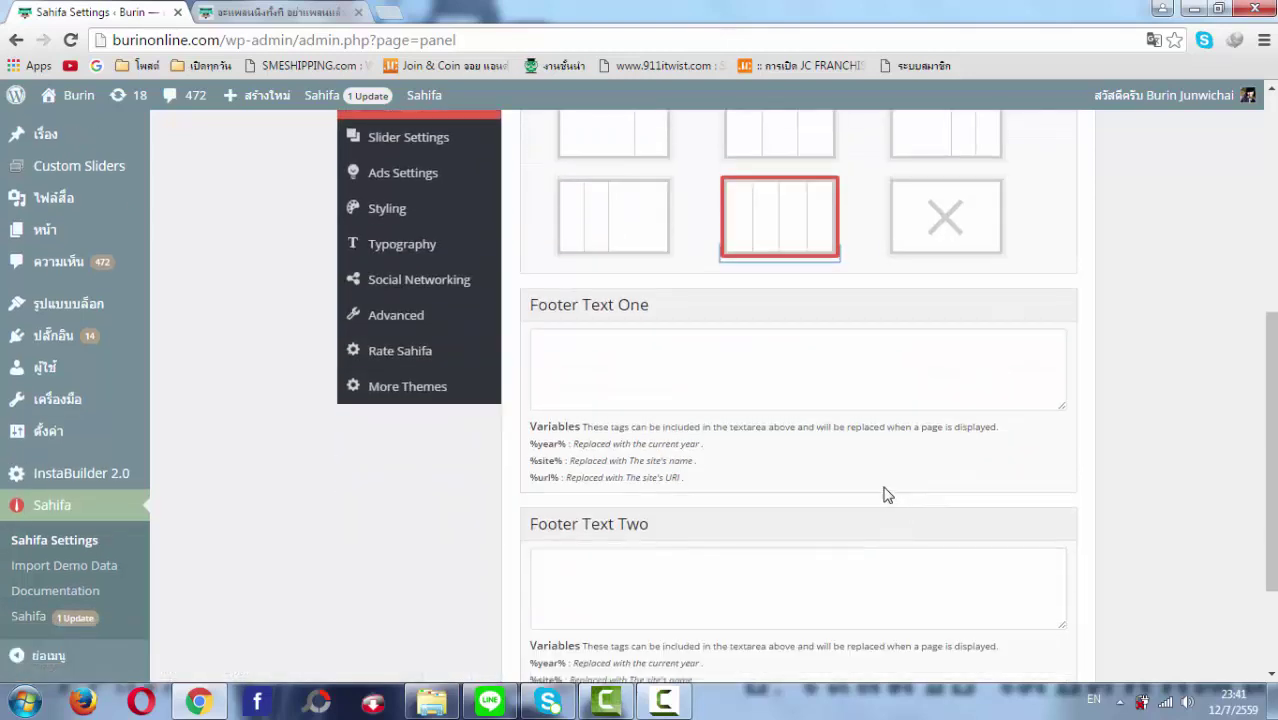
scroll(950, 337, "up", 4)
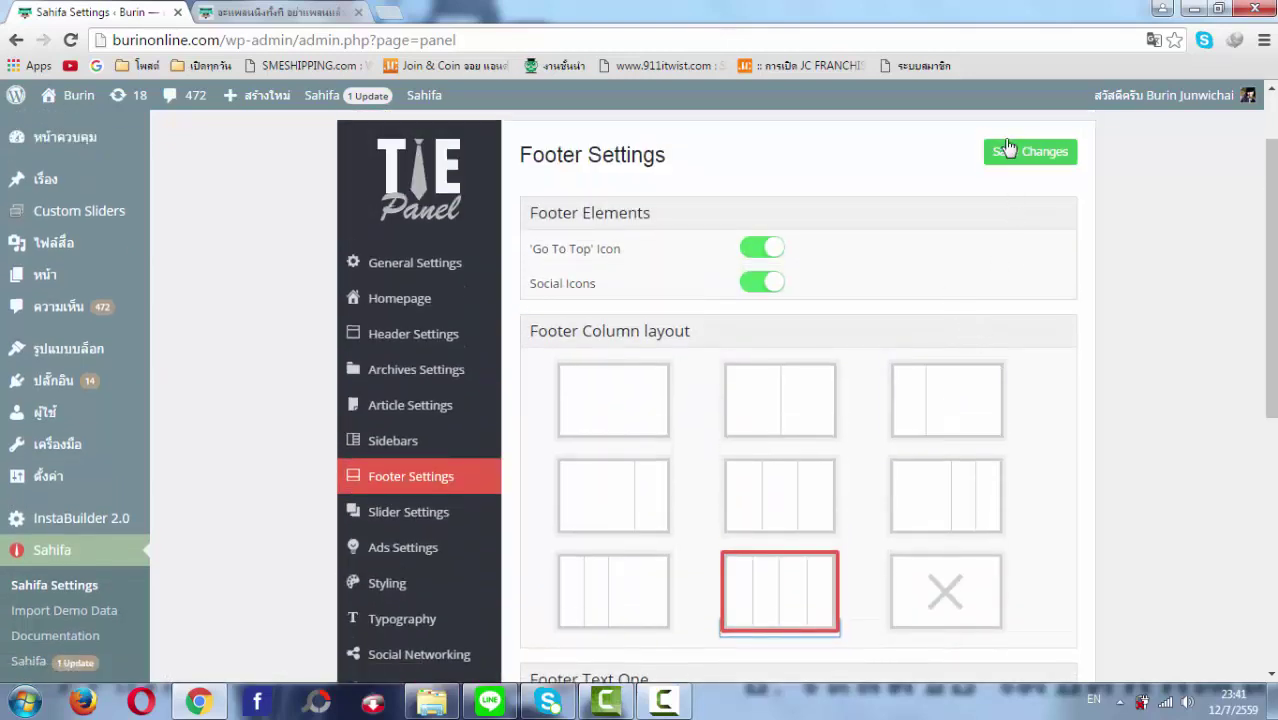
left_click(1006, 150)
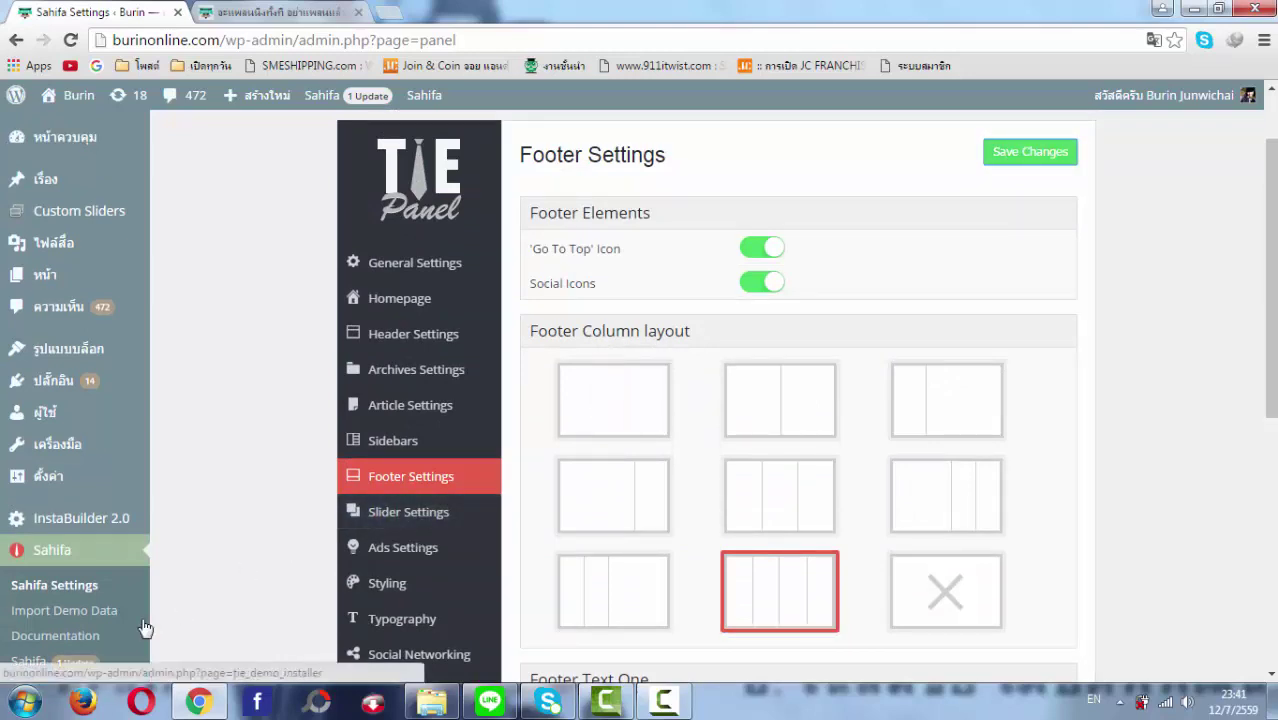
- Open the WordPress Widgets page and expand the First and Second Footer Widget Areas to inspect them
mouse_move(68, 380)
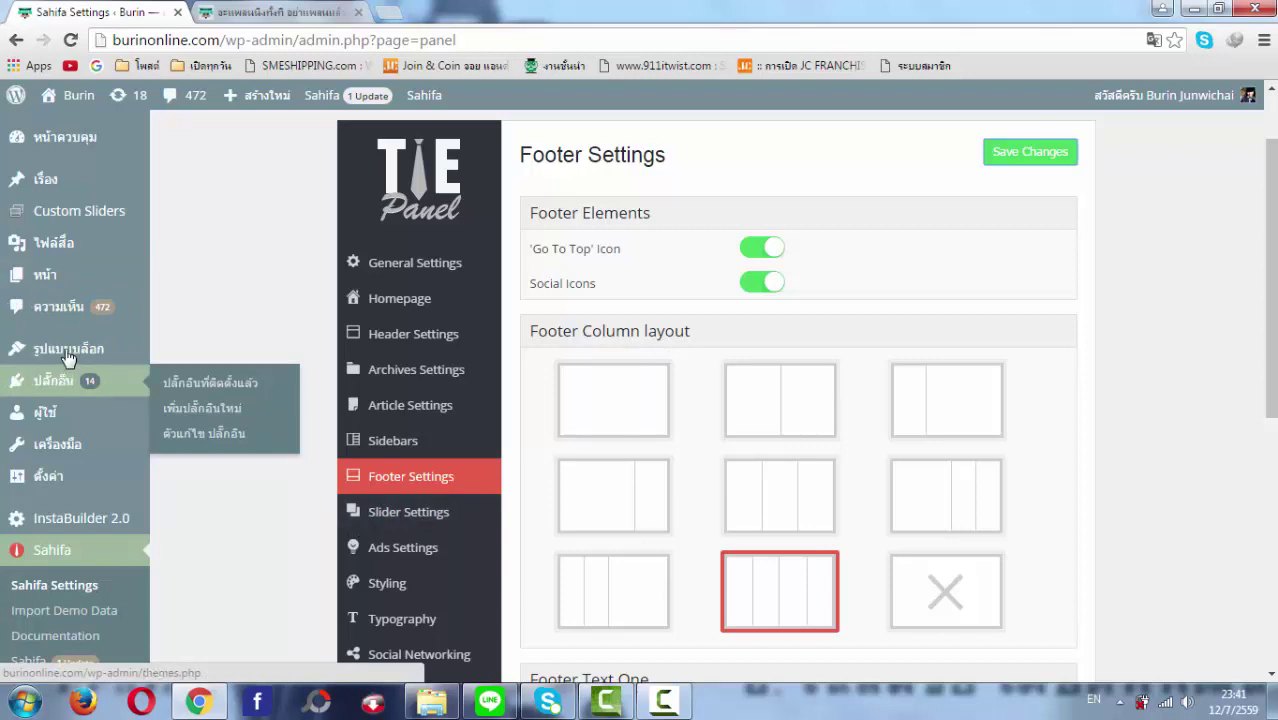
mouse_move(68, 352)
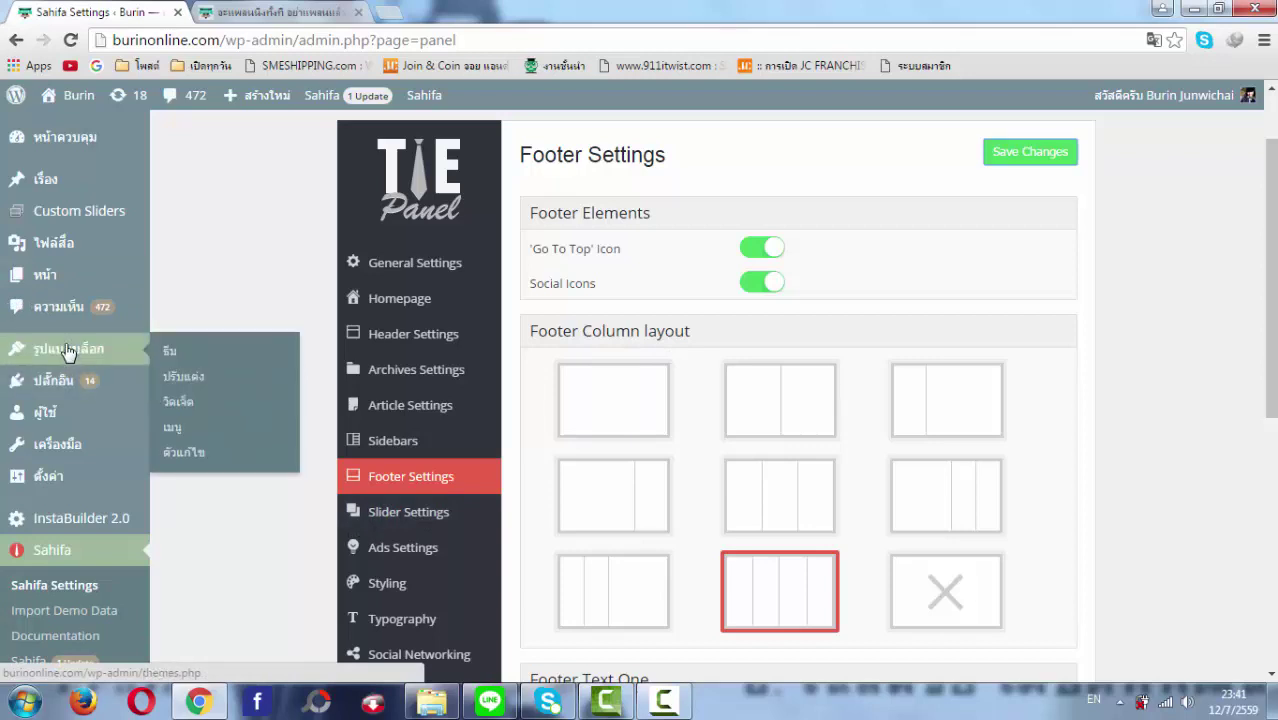
left_click(181, 410)
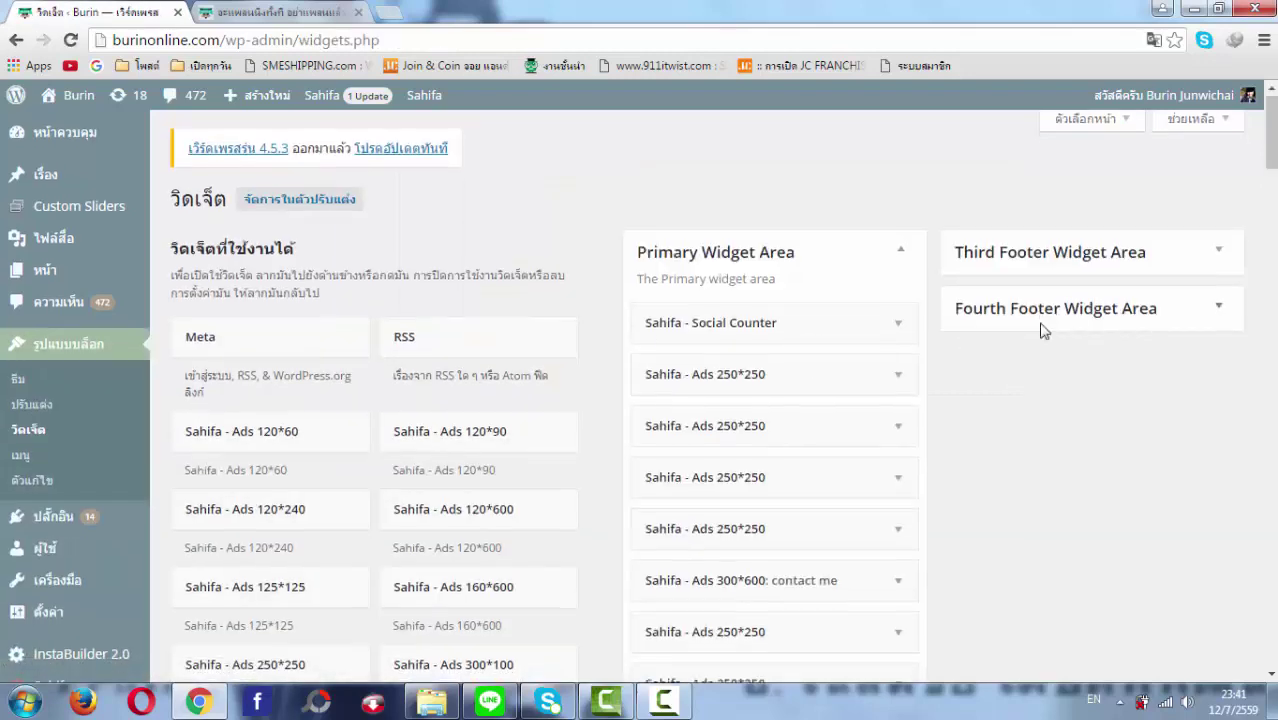
scroll(961, 329, "down", 7)
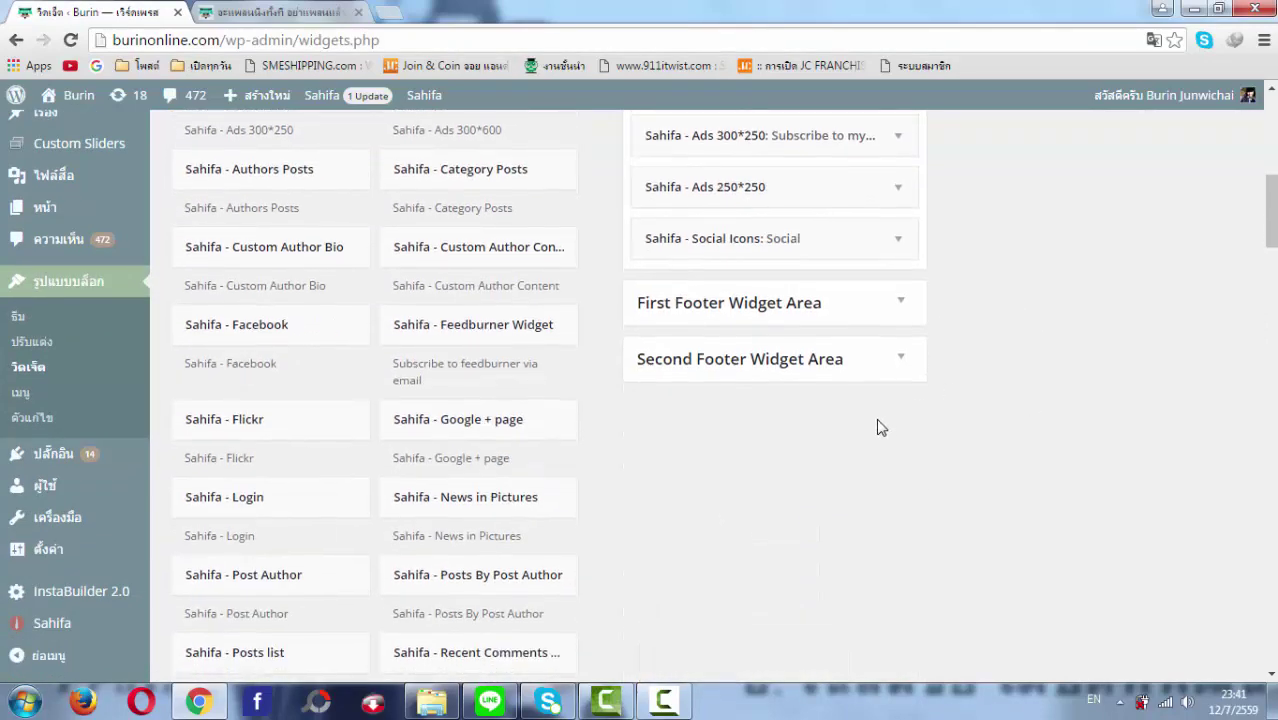
left_click(716, 320)
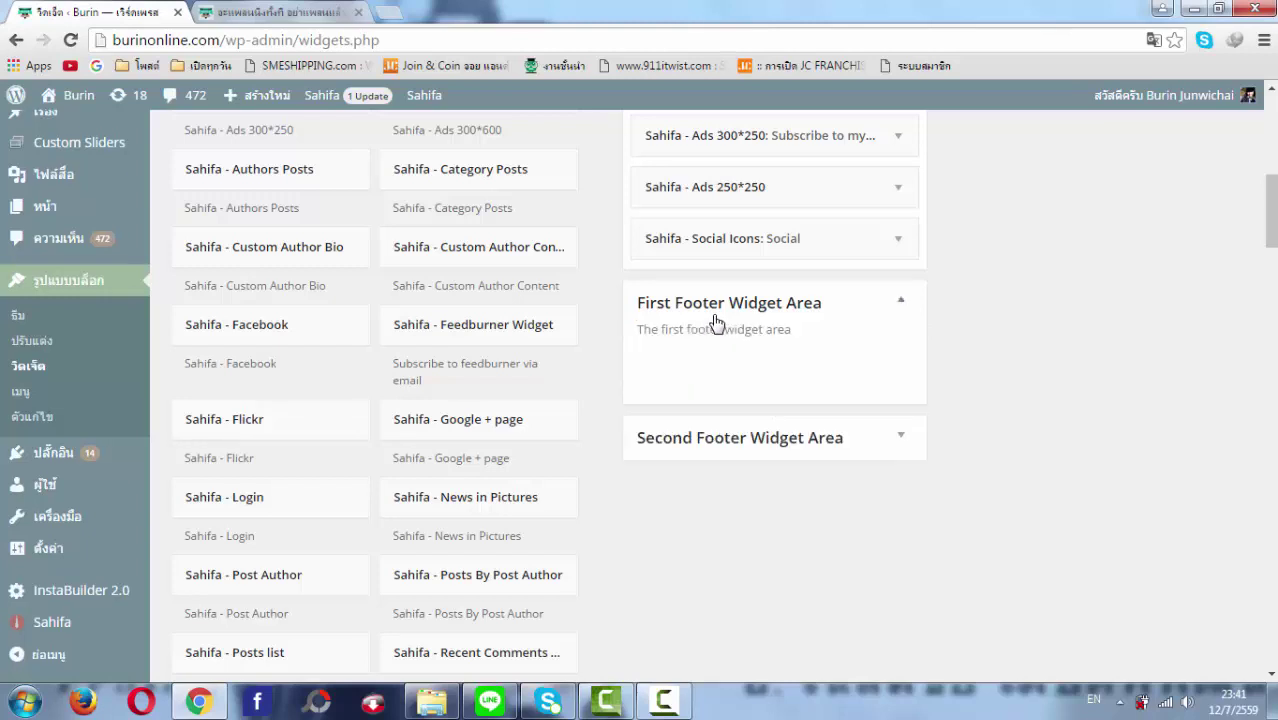
left_click(816, 453)
scroll(1093, 371, "up", 5)
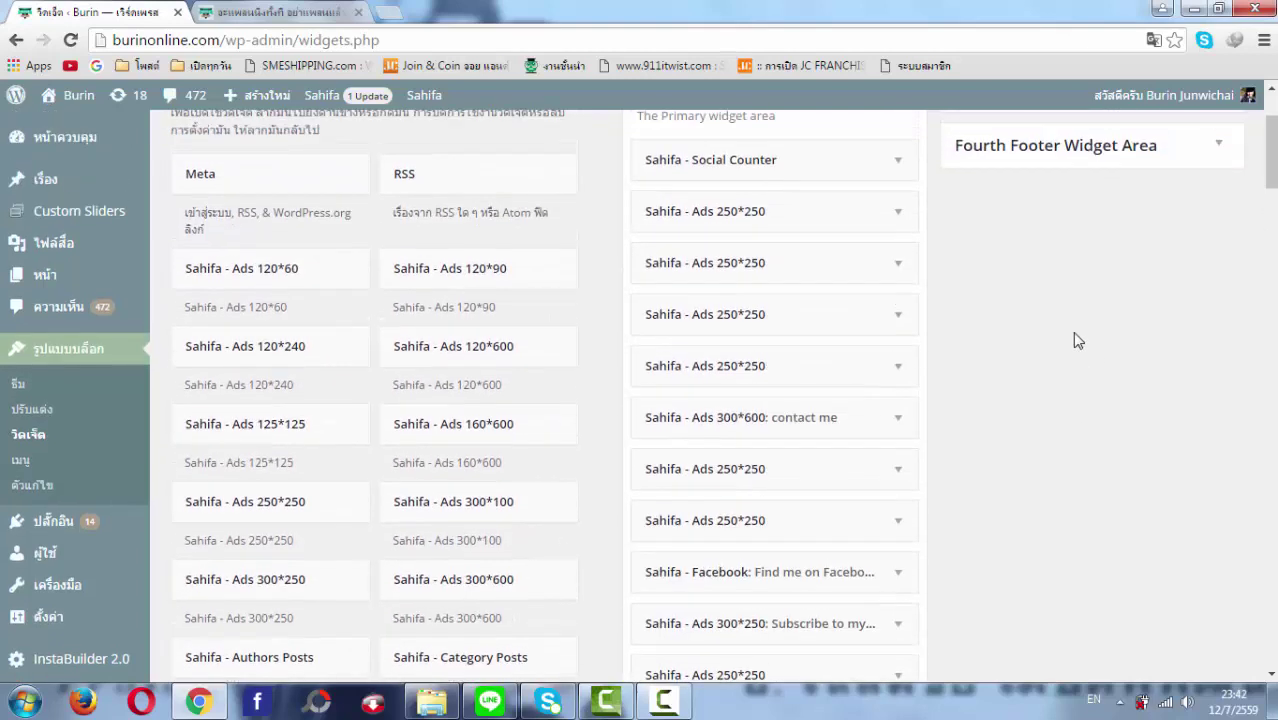
- Expand the Third and Fourth Footer Widget Areas on the Widgets page to inspect their contents
scroll(1075, 340, "up", 1)
left_click(1002, 178)
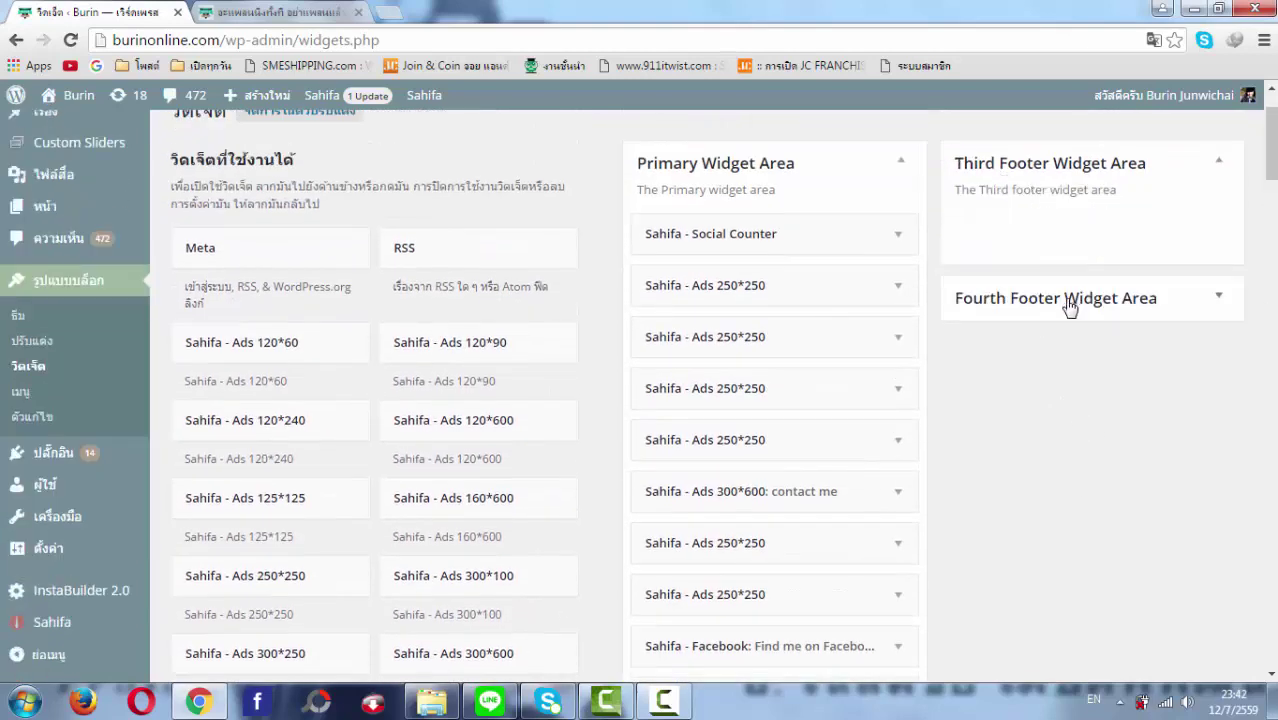
left_click(1068, 300)
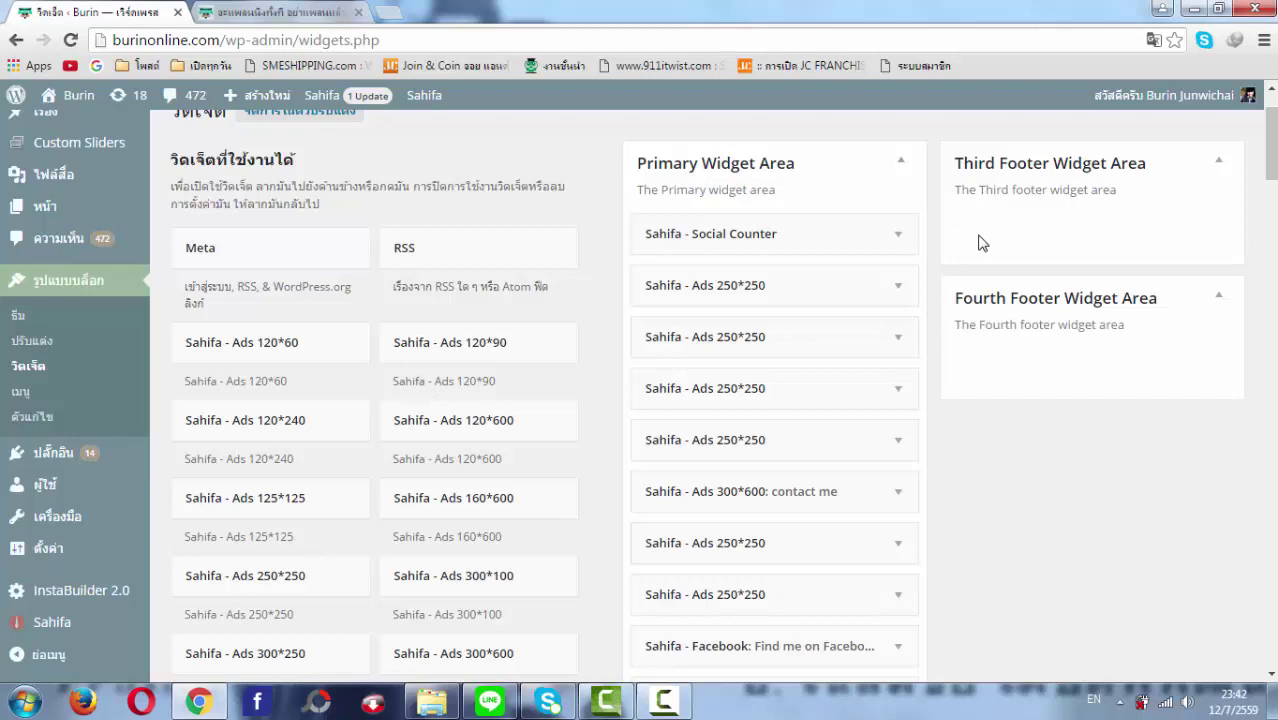
- Open Sahifa's Slider Settings and compare the slider position options with the layout of the live article page
scroll(839, 245, "down", 6)
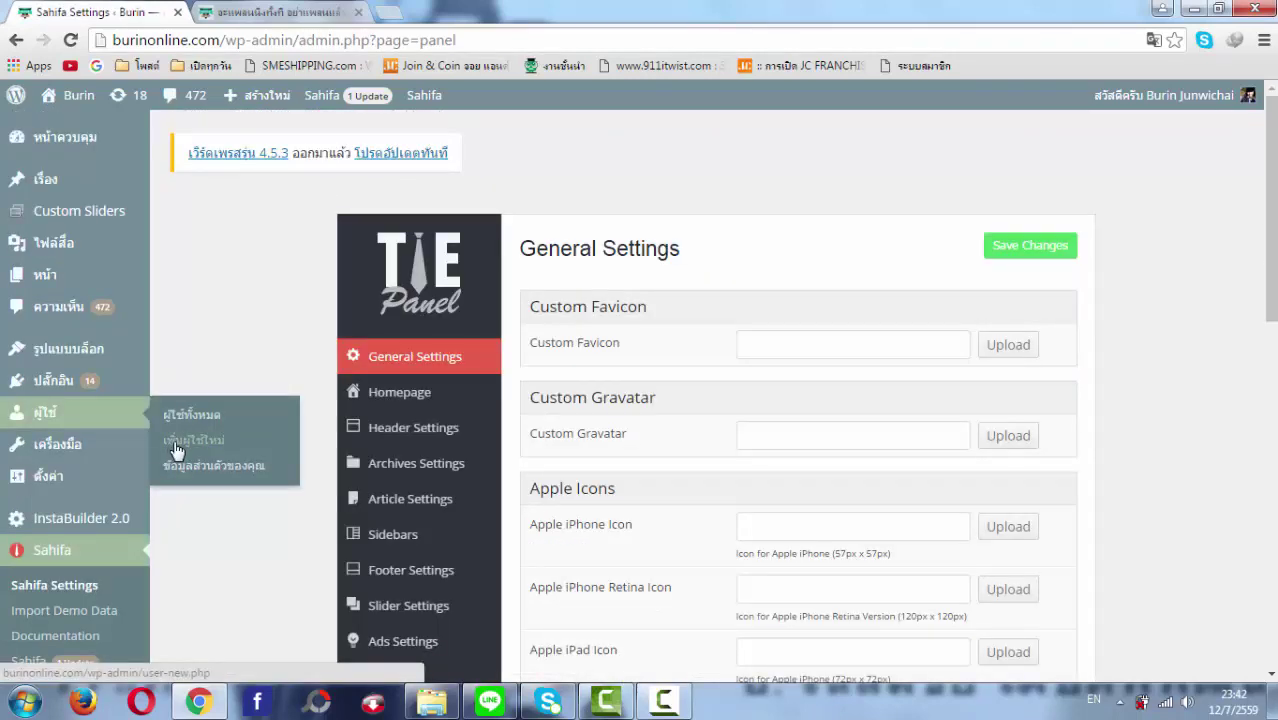
scroll(176, 450, "down", 1)
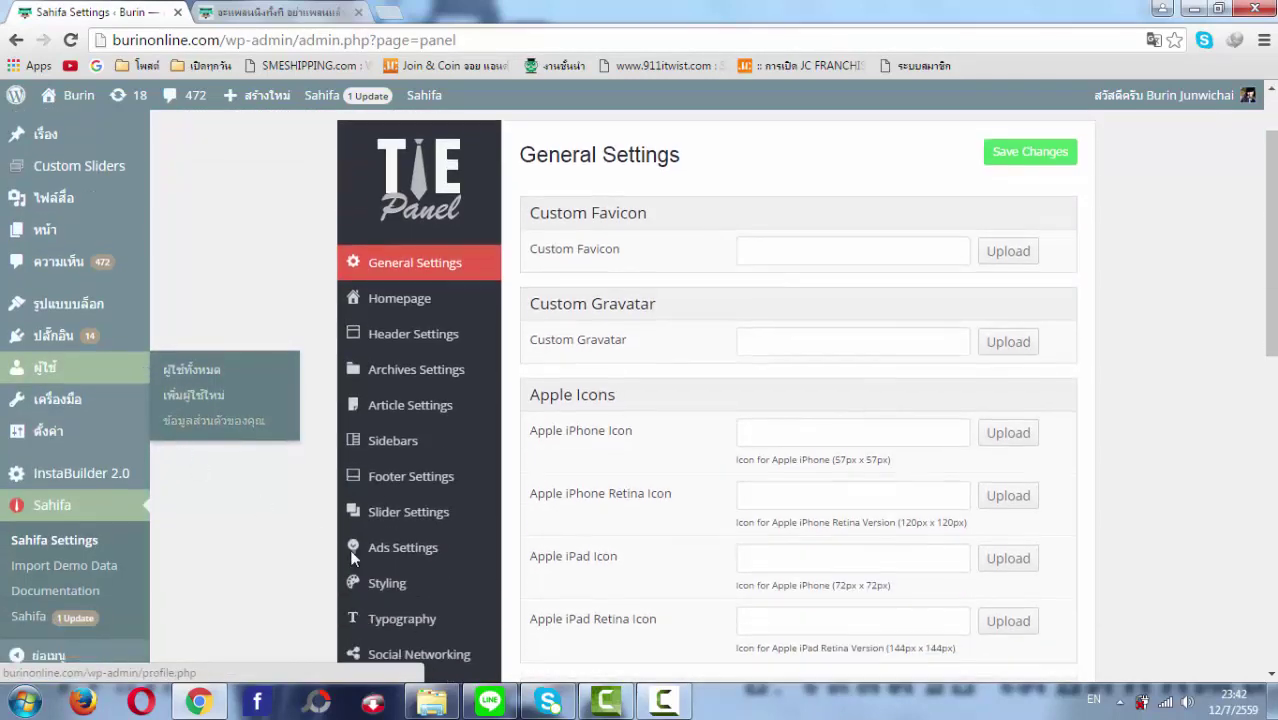
left_click(407, 527)
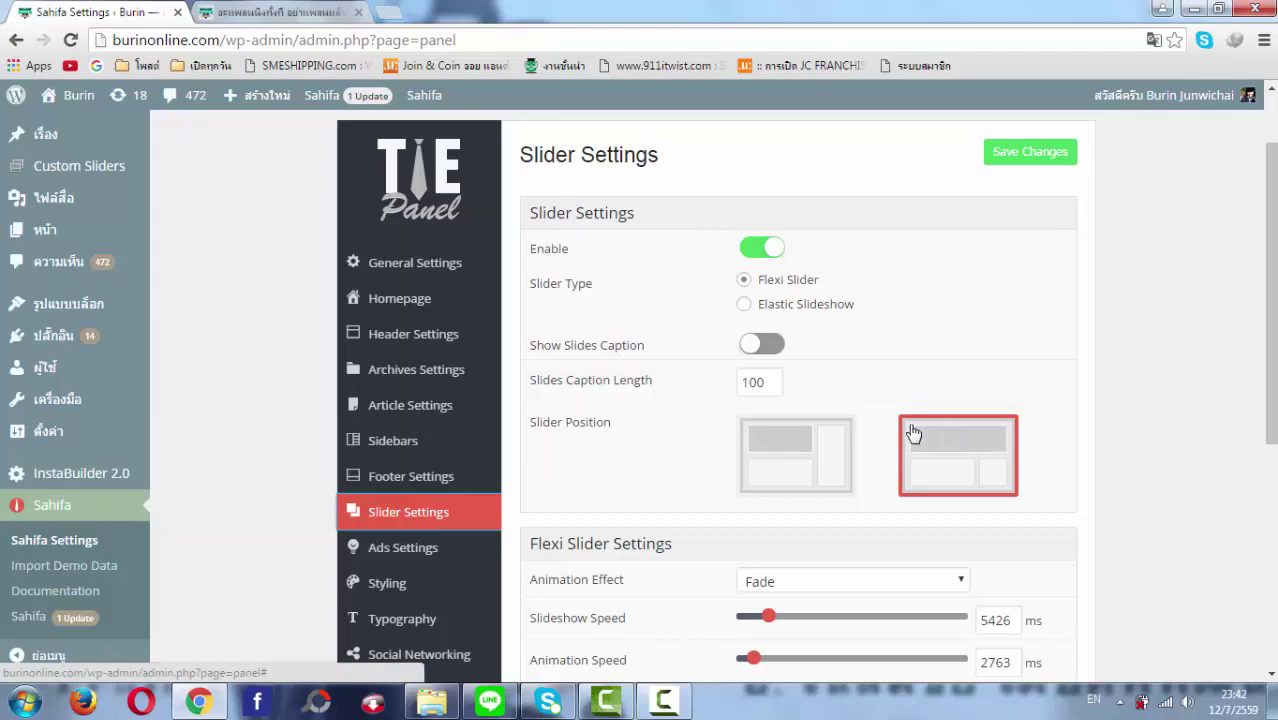
key("ctrl+Tab")
scroll(530, 310, "up", 3)
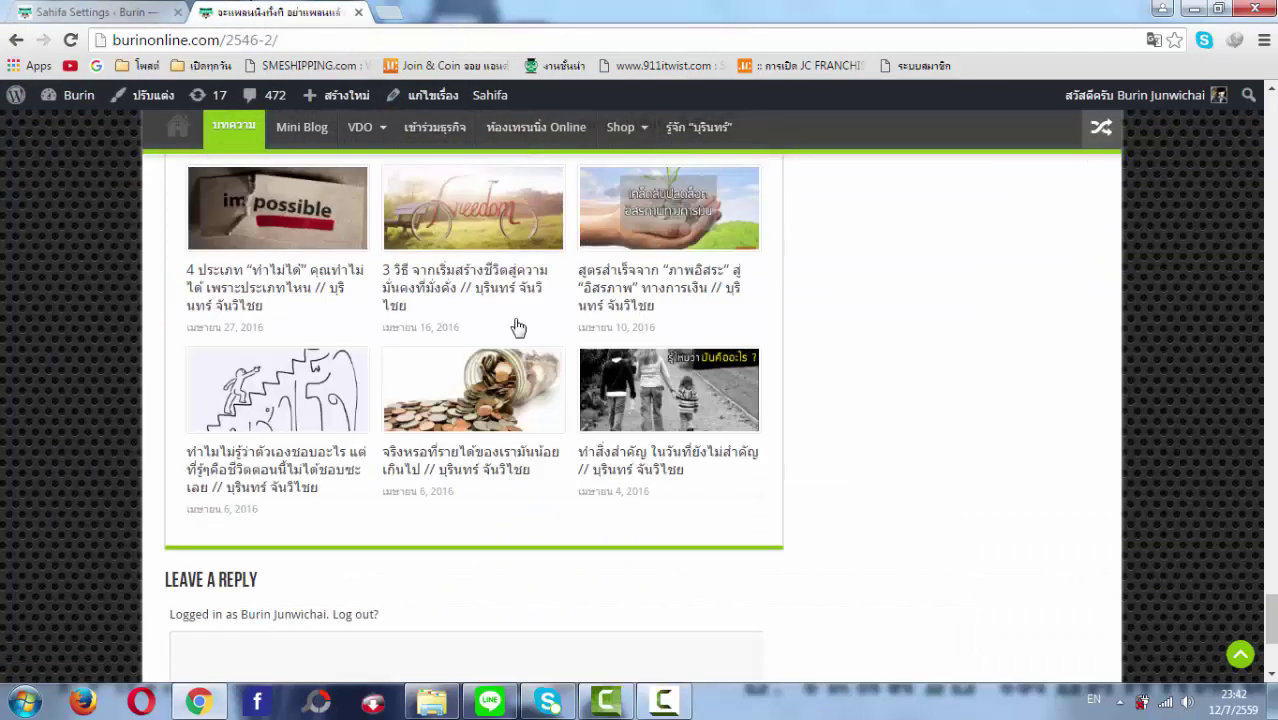
scroll(518, 327, "up", 10)
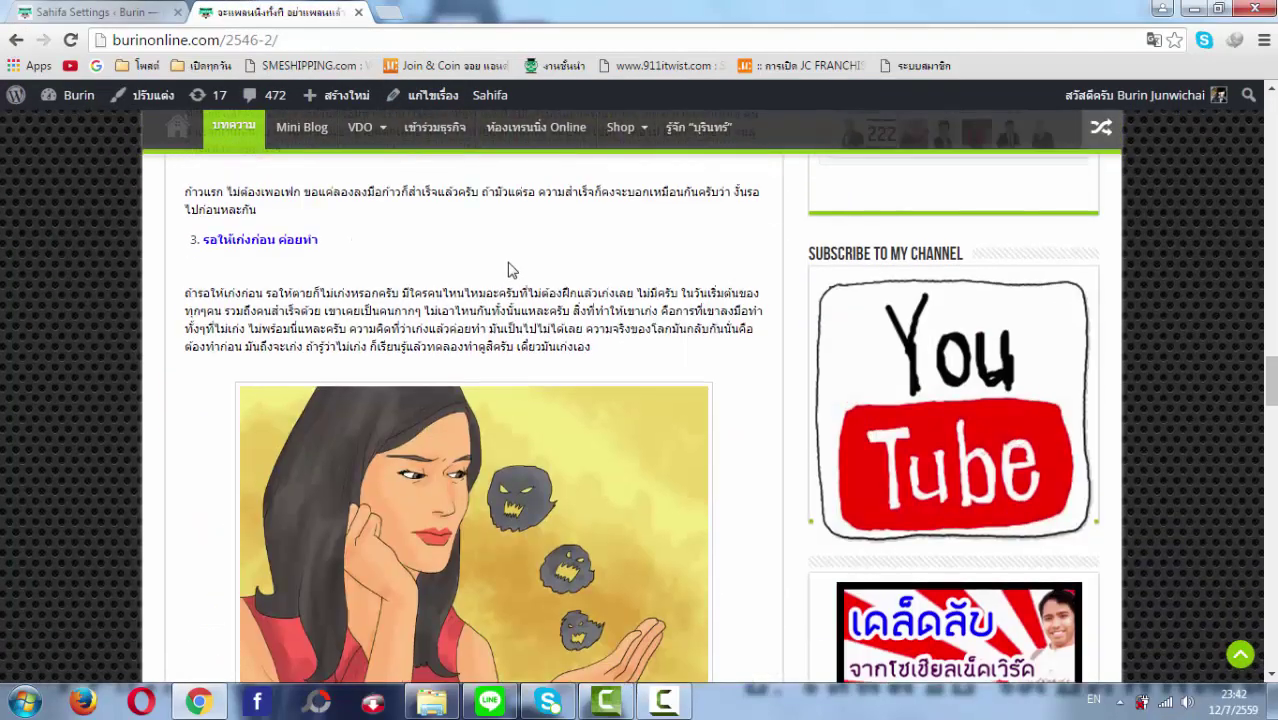
scroll(510, 269, "up", 15)
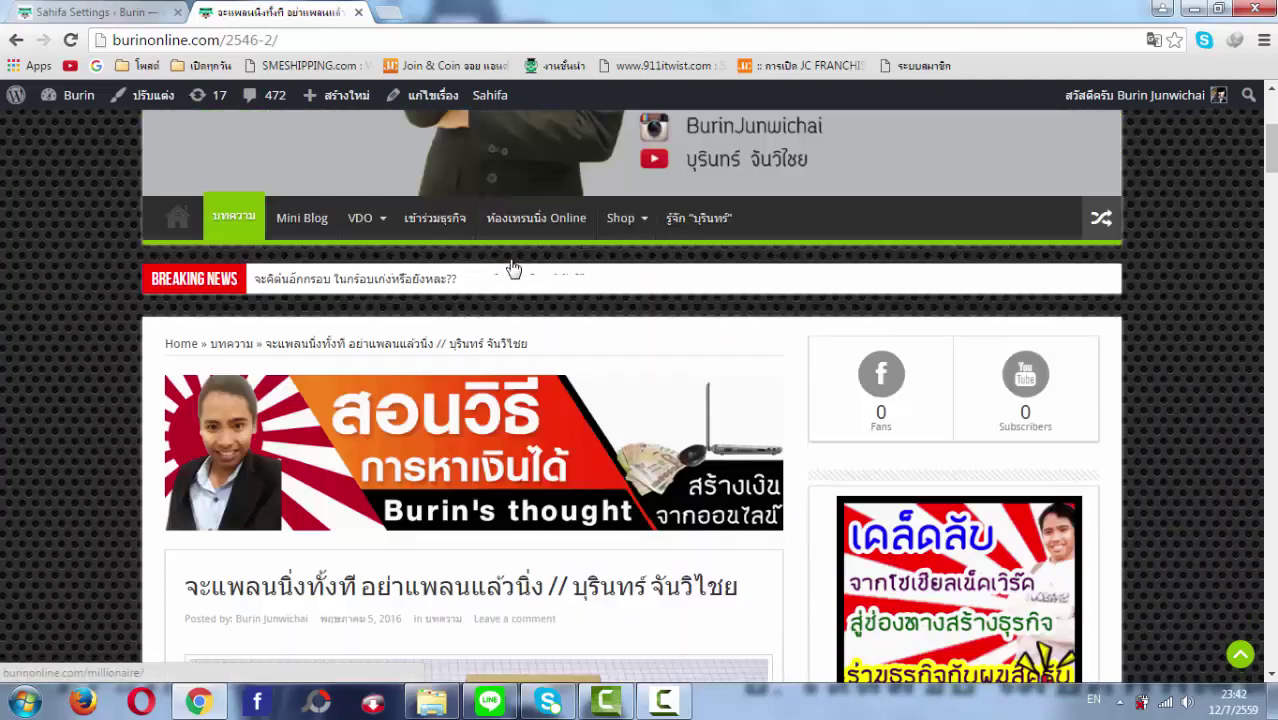
scroll(510, 269, "up", 3)
scroll(540, 392, "down", 2)
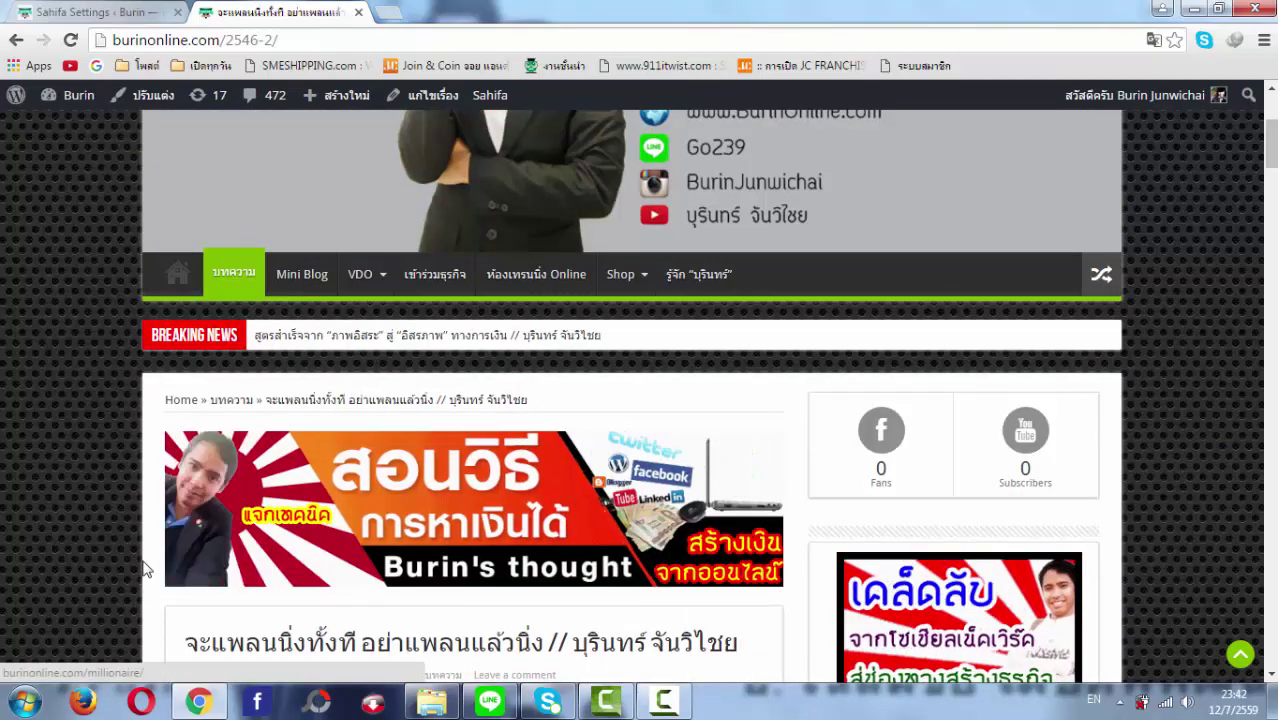
scroll(449, 532, "down", 1)
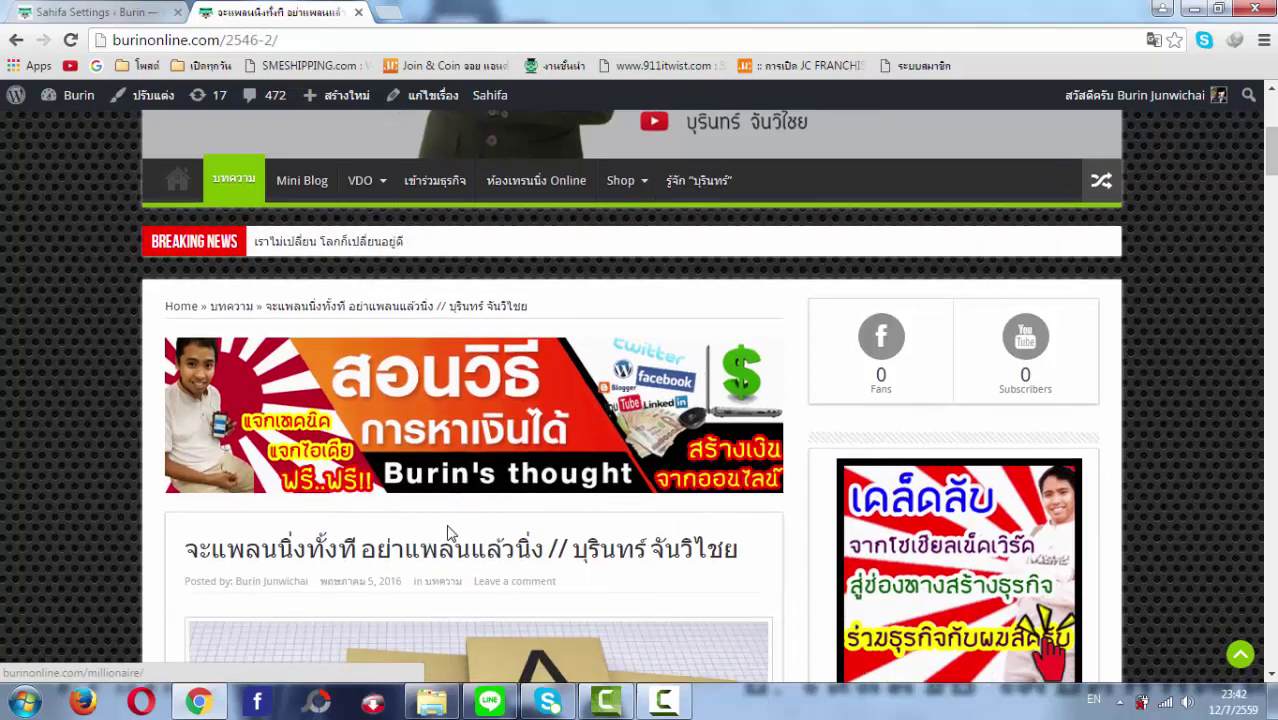
- Review the slider position, Flexi Slider and Query Settings options, including the full list of slider categories
left_click(100, 13)
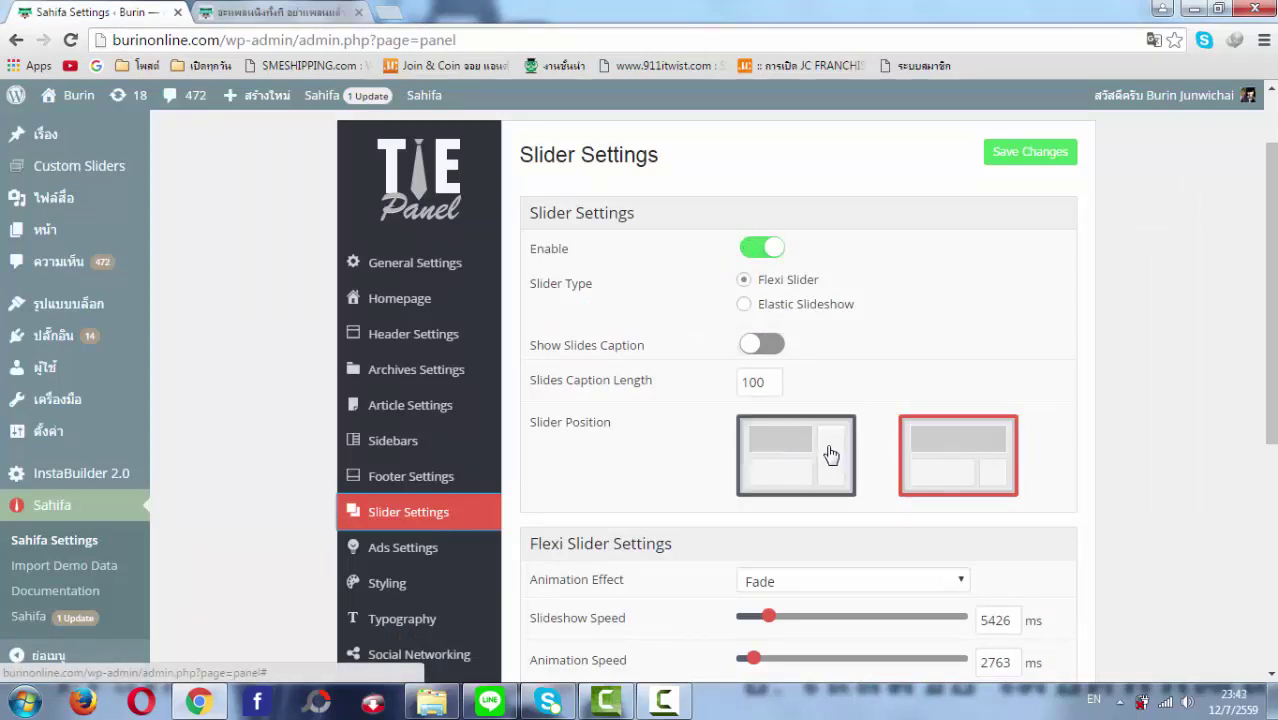
scroll(830, 455, "down", 4)
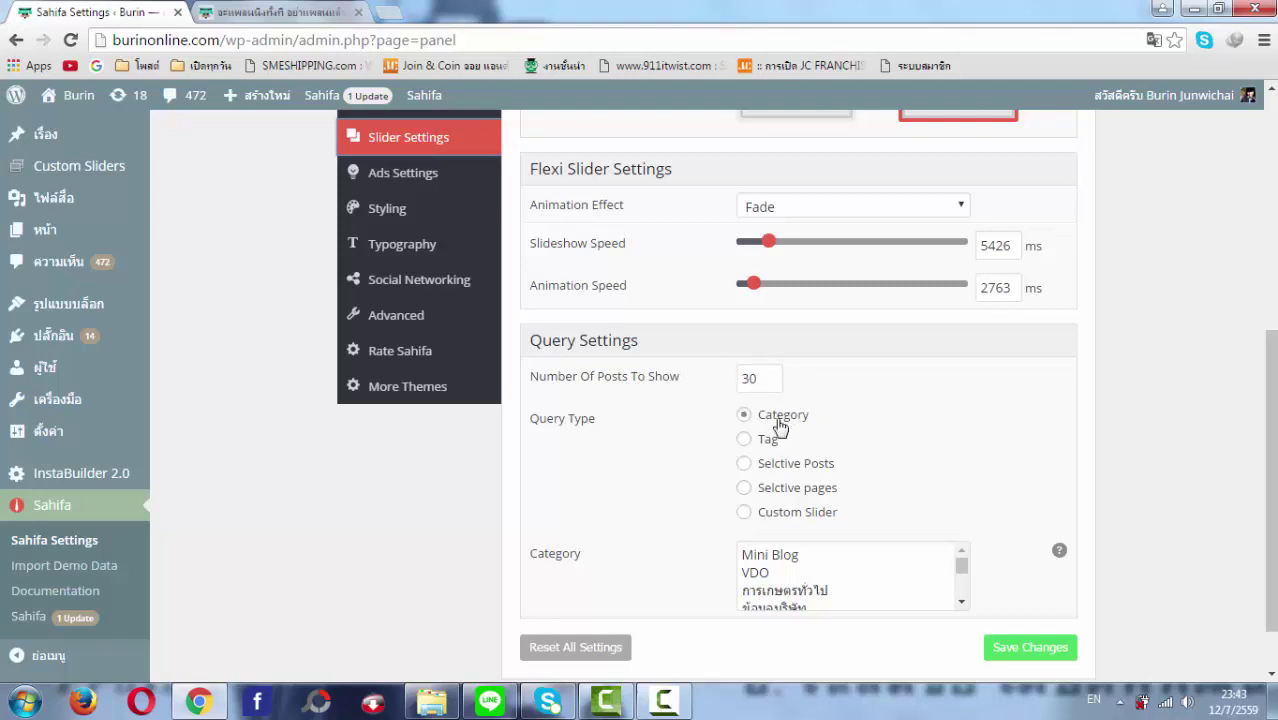
scroll(973, 519, "down", 1)
left_click_drag(960, 500, 958, 500)
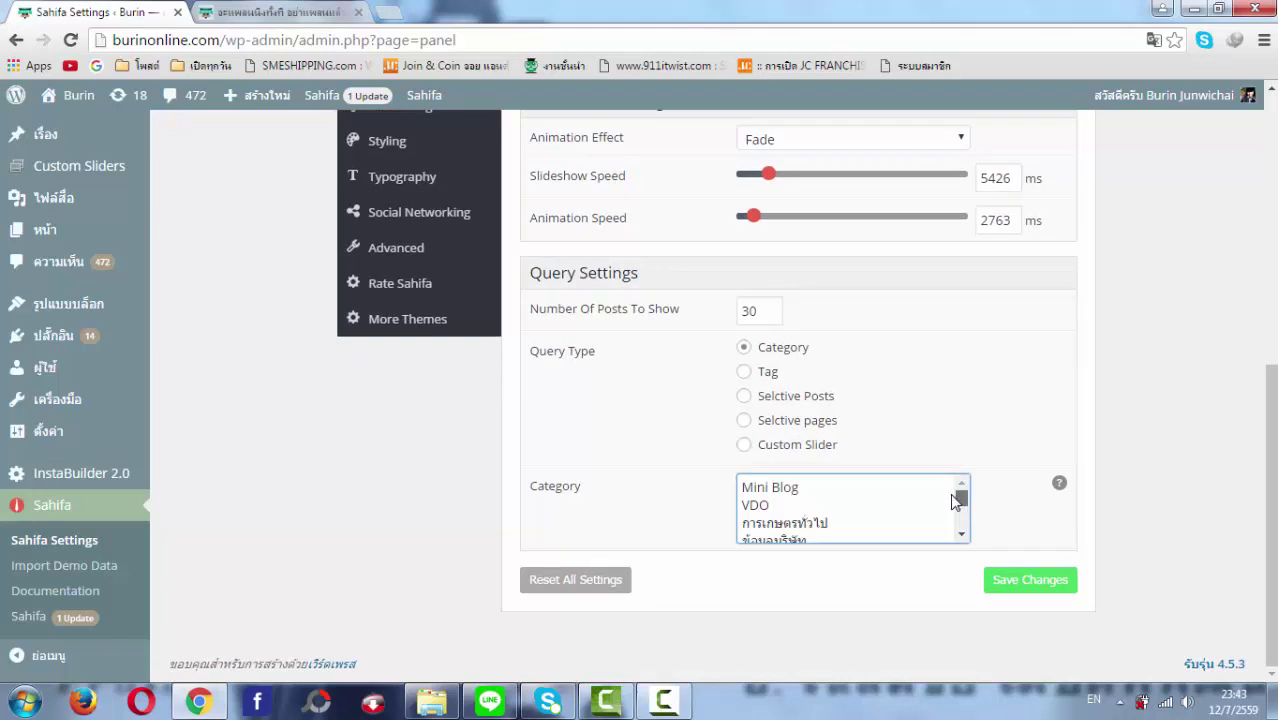
left_click_drag(953, 495, 952, 537)
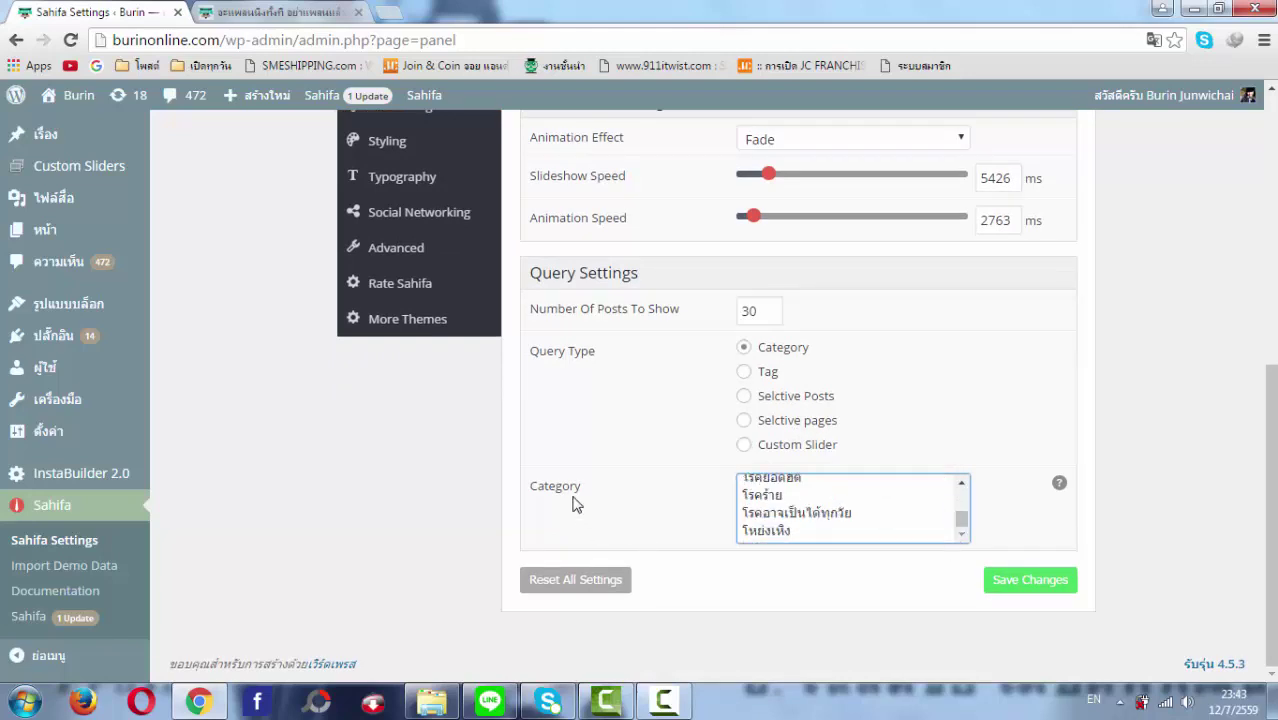
- Set the Sahifa footer column layout to the option without widget columns and save the changes
scroll(575, 505, "up", 5)
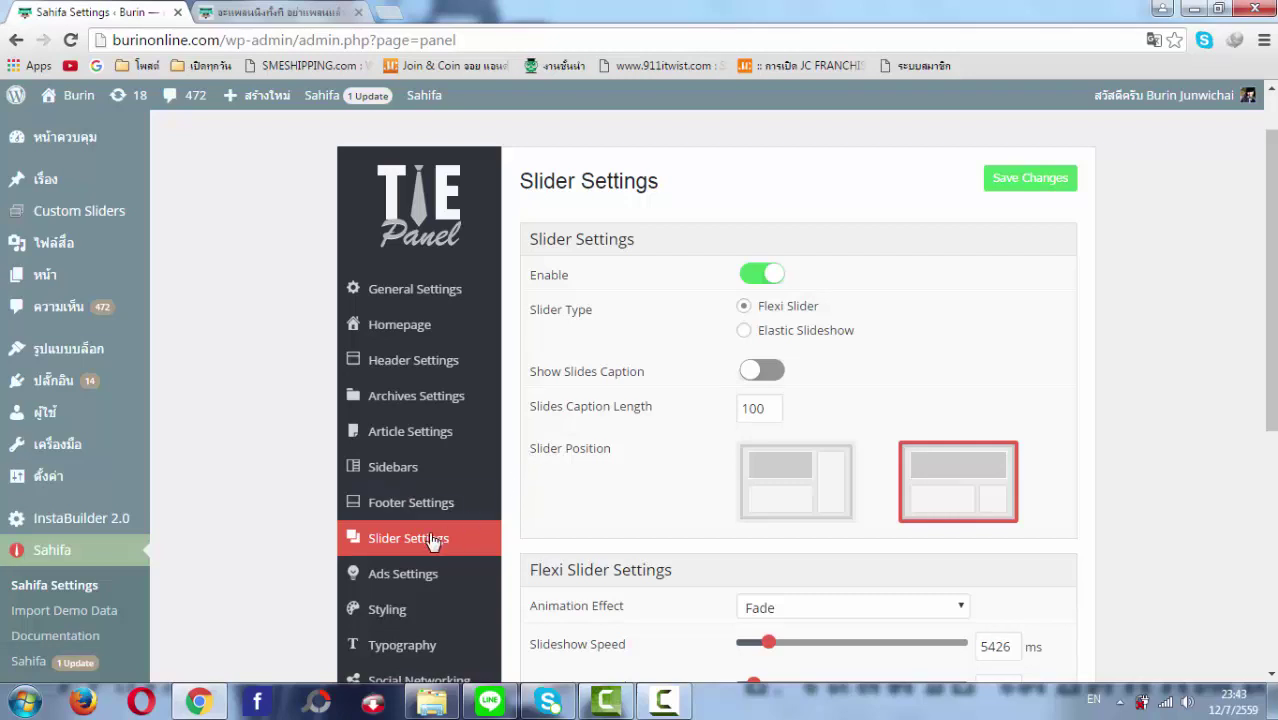
left_click(427, 507)
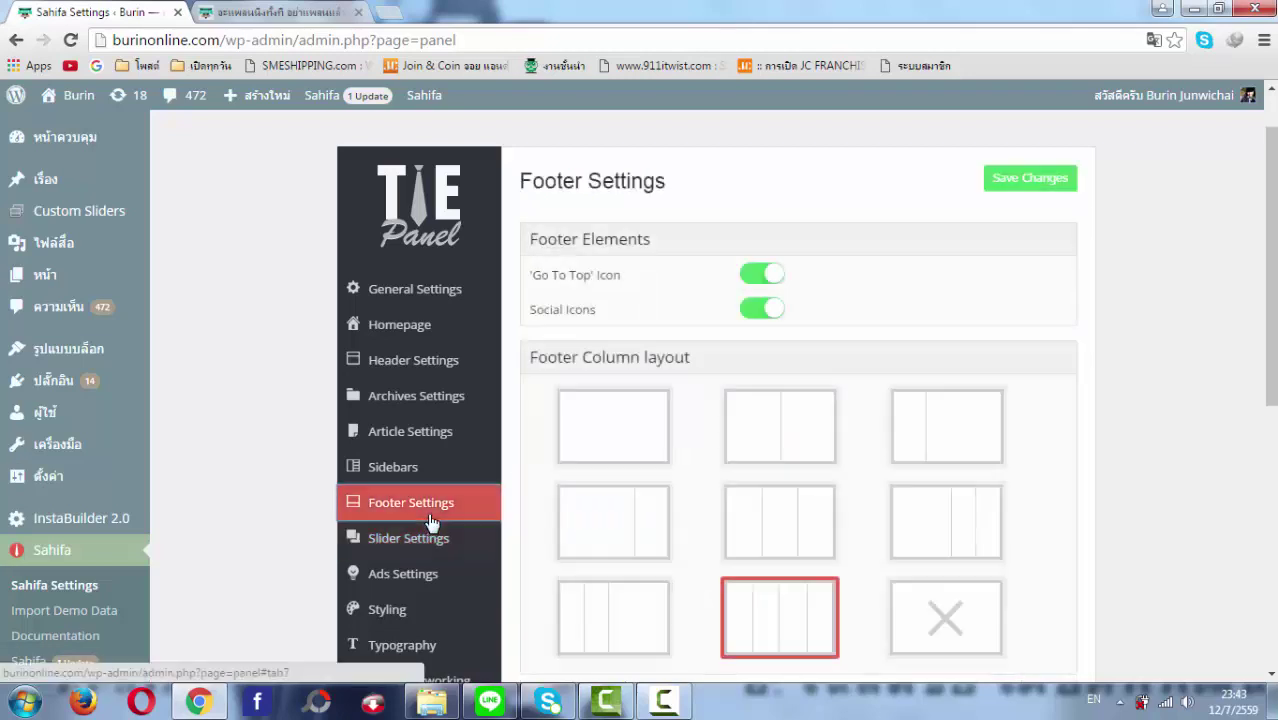
left_click(952, 604)
left_click(1025, 186)
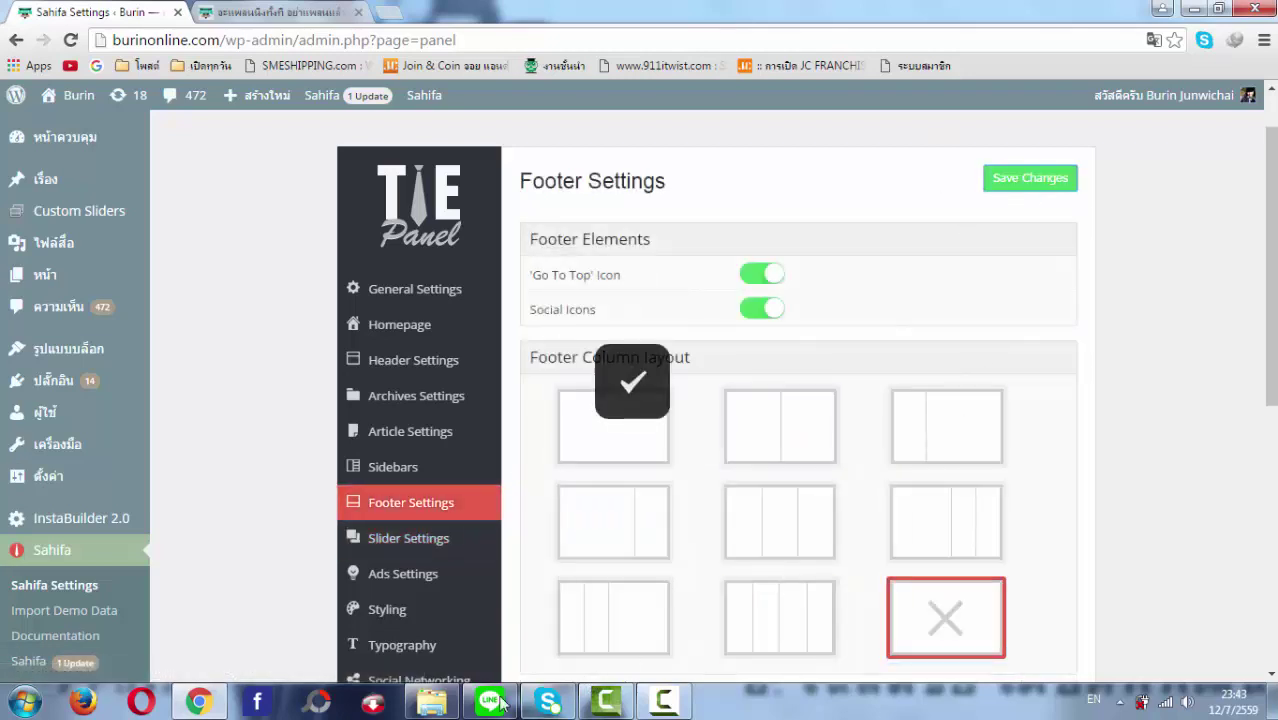
- Open the Ads Settings and review the background image ad and the banner area options
left_click(430, 590)
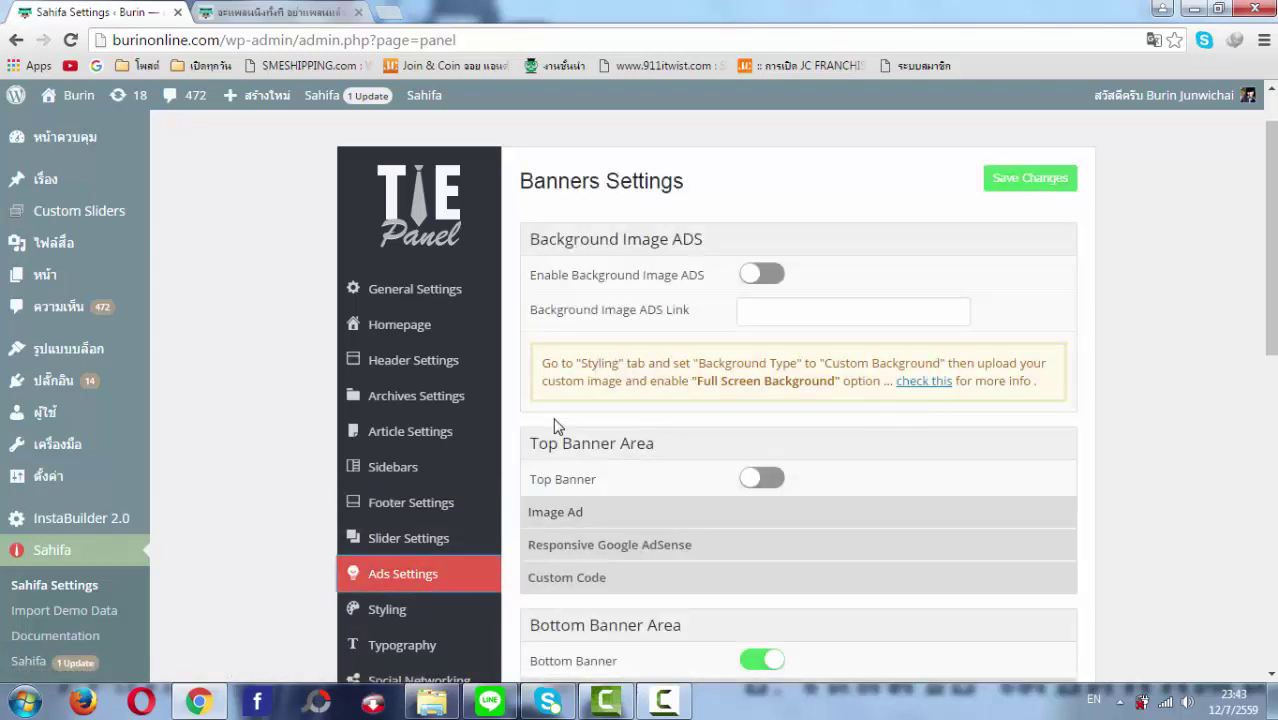
scroll(557, 435, "down", 2)
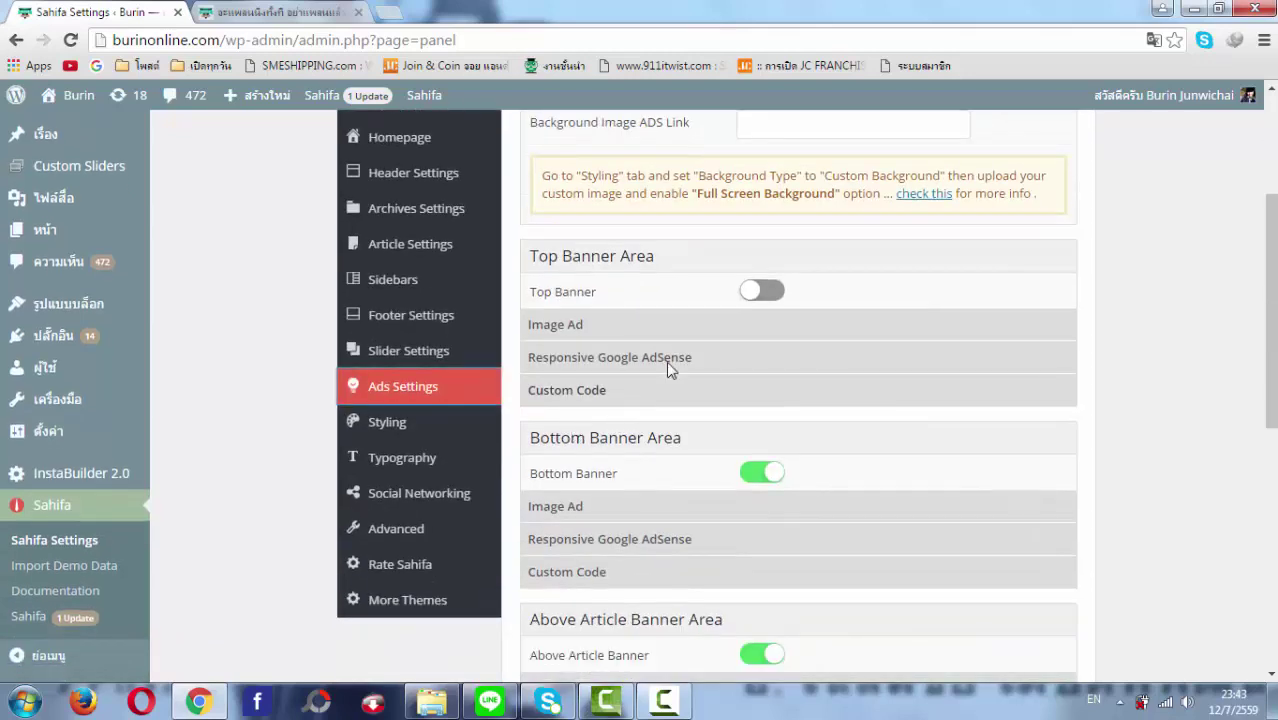
scroll(676, 428, "up", 2)
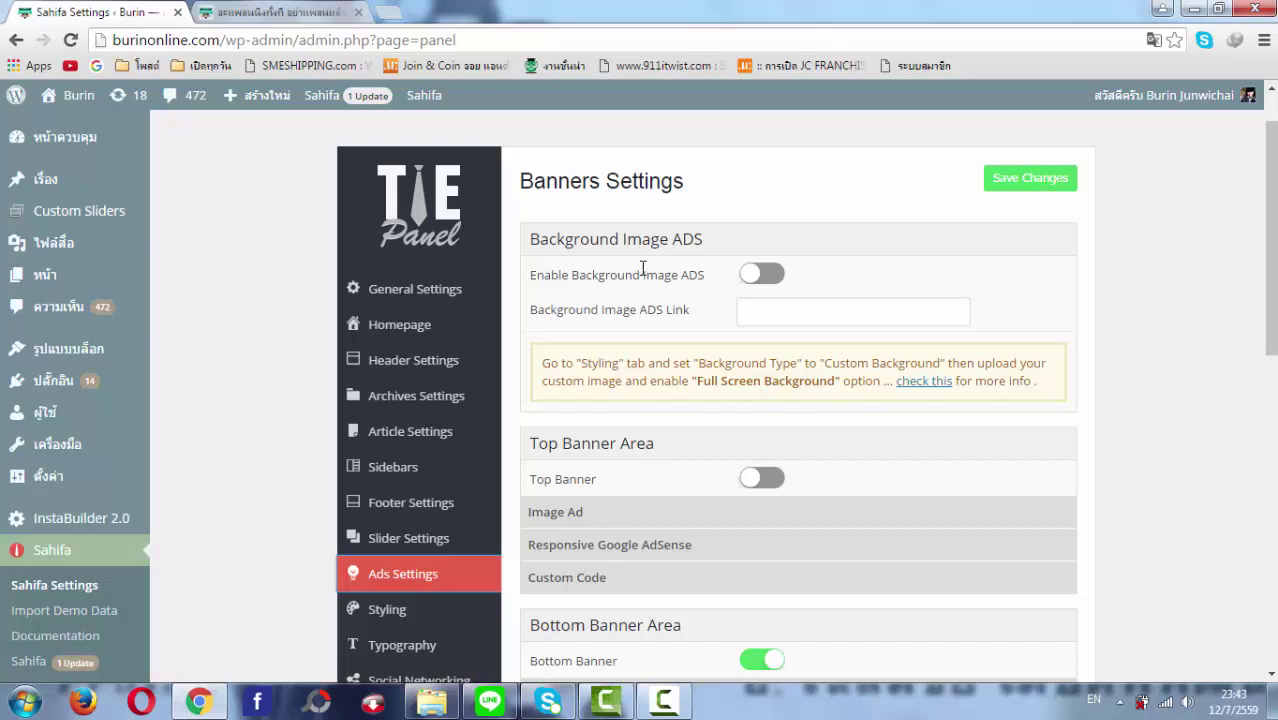
scroll(645, 340, "down", 1)
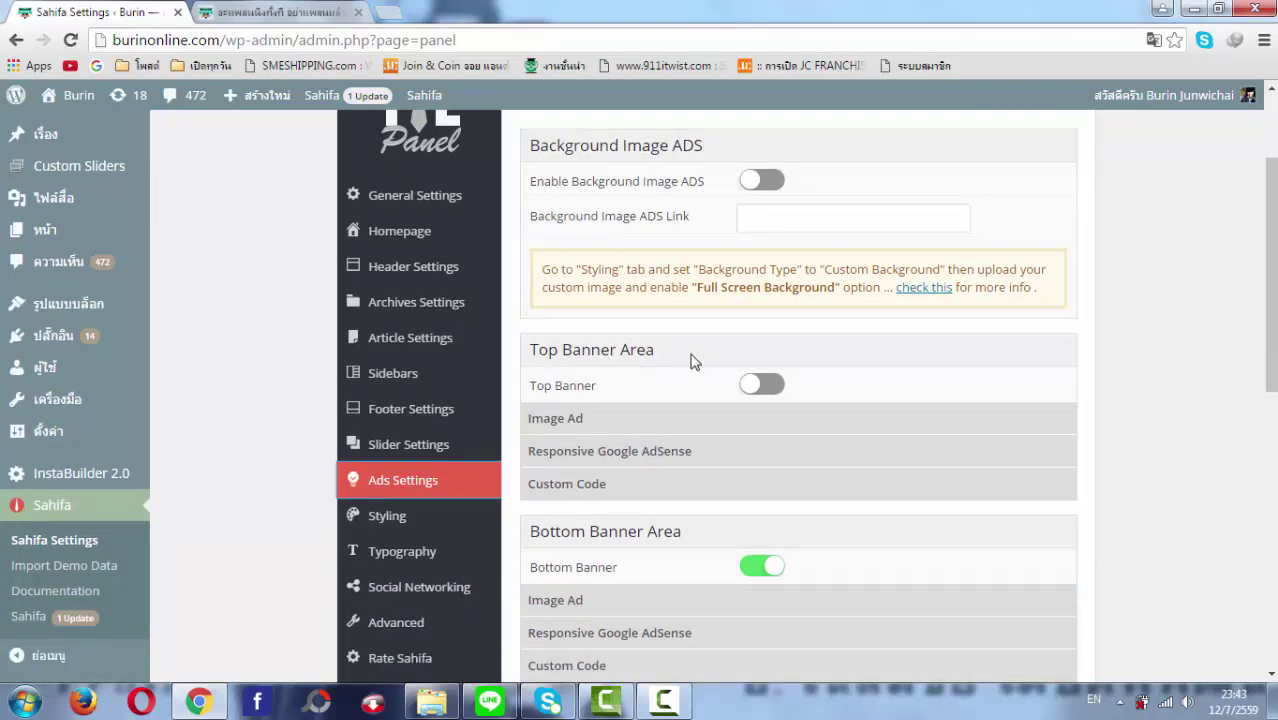
- Enable the Top Banner, expand its Image Ad options and save the banner settings
left_click(771, 388)
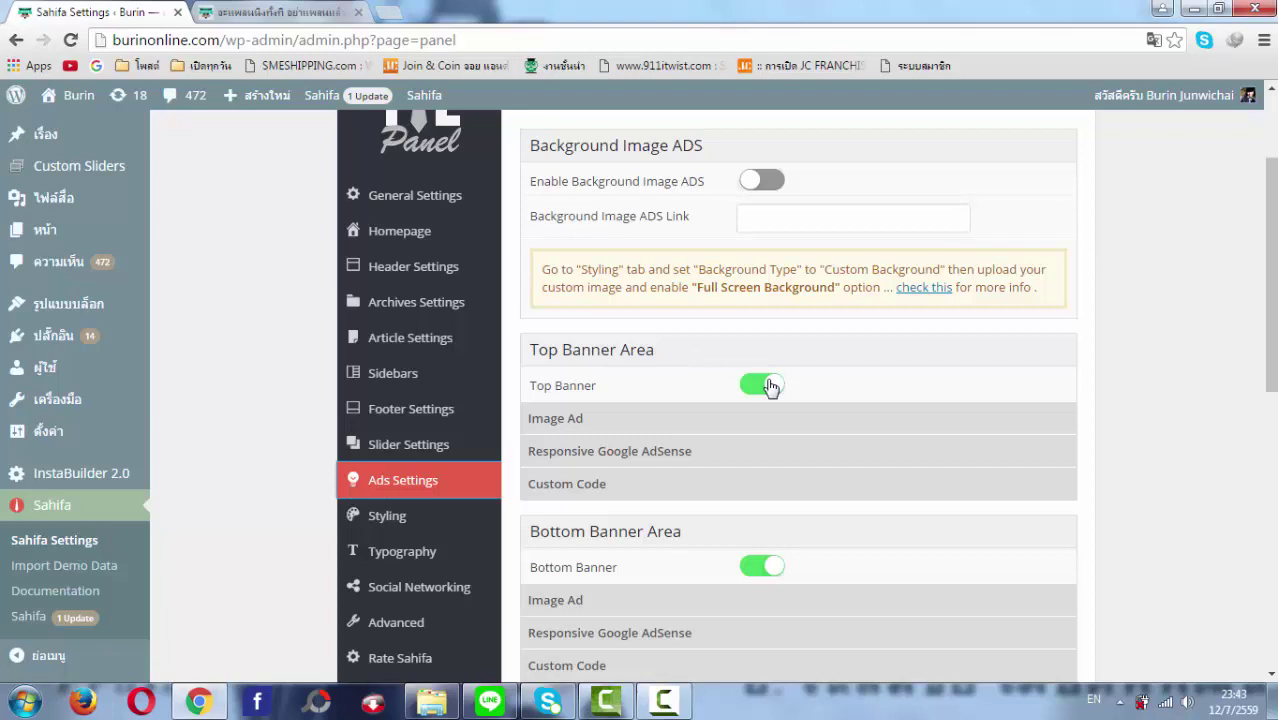
left_click(662, 420)
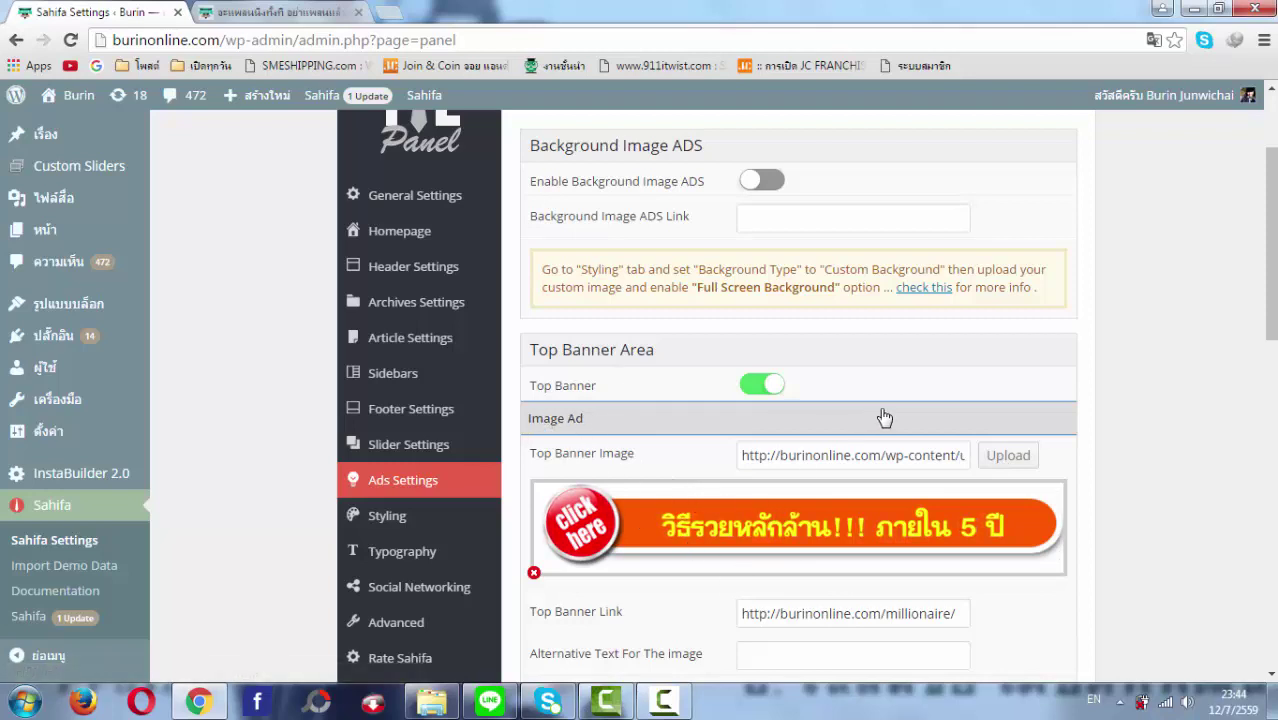
scroll(884, 417, "up", 2)
left_click(1048, 245)
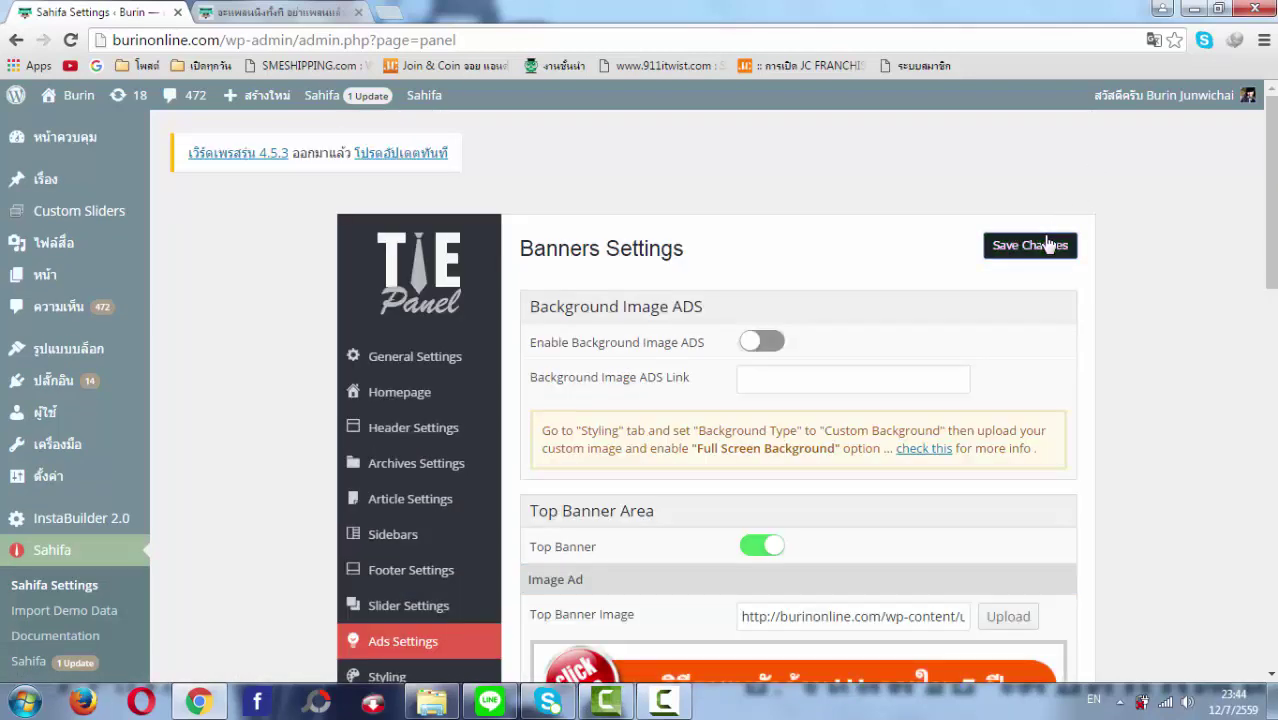
- Reload the live article page and check the top banner between the header and the navigation menu
left_click(240, 12)
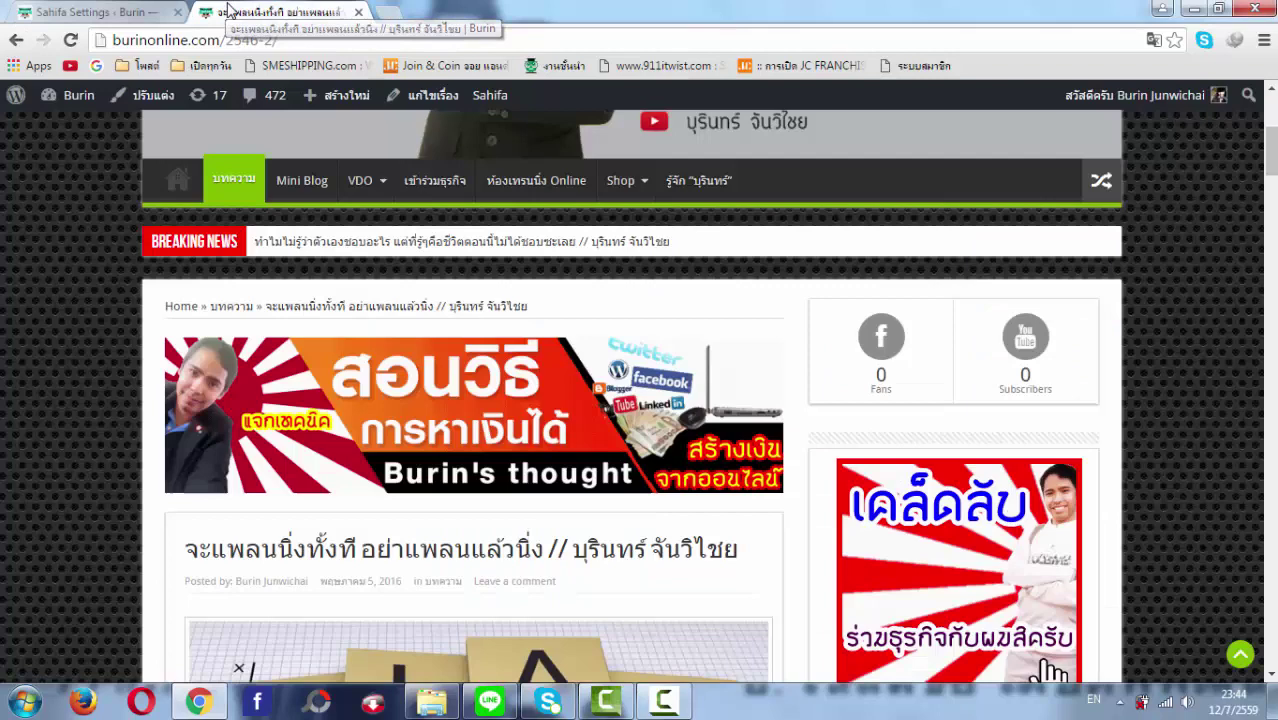
left_click(270, 44)
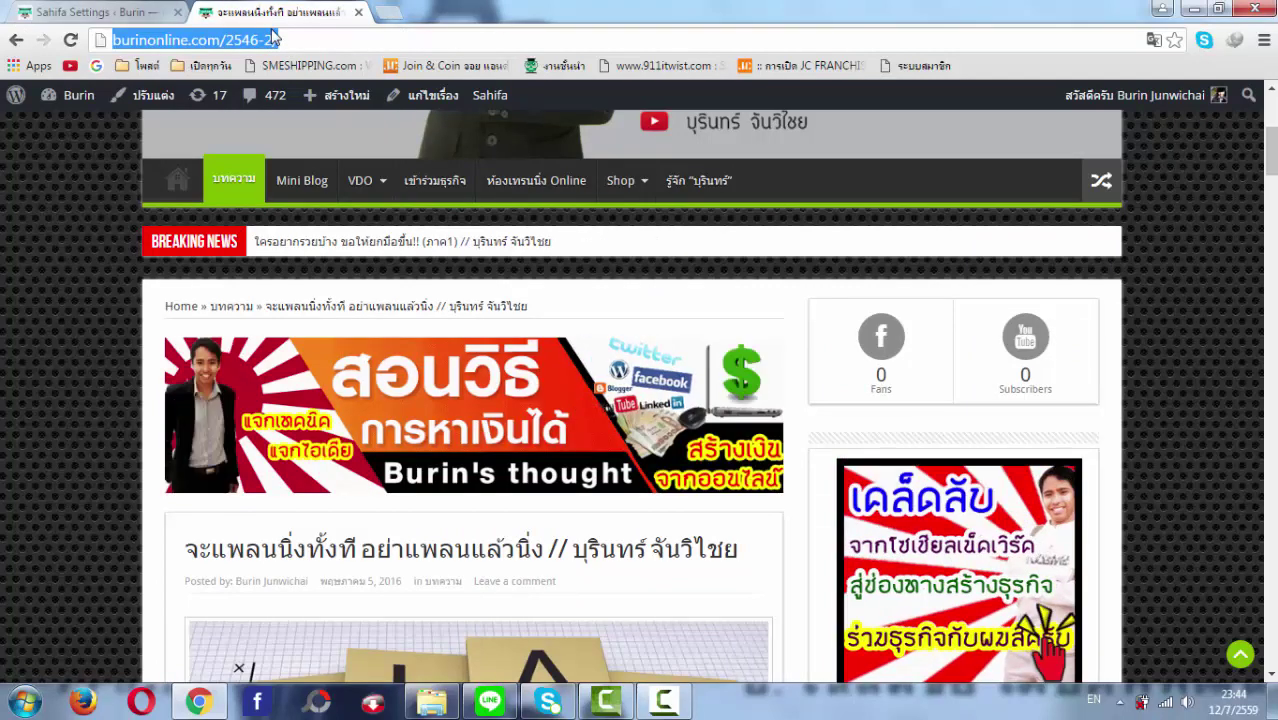
key("Return")
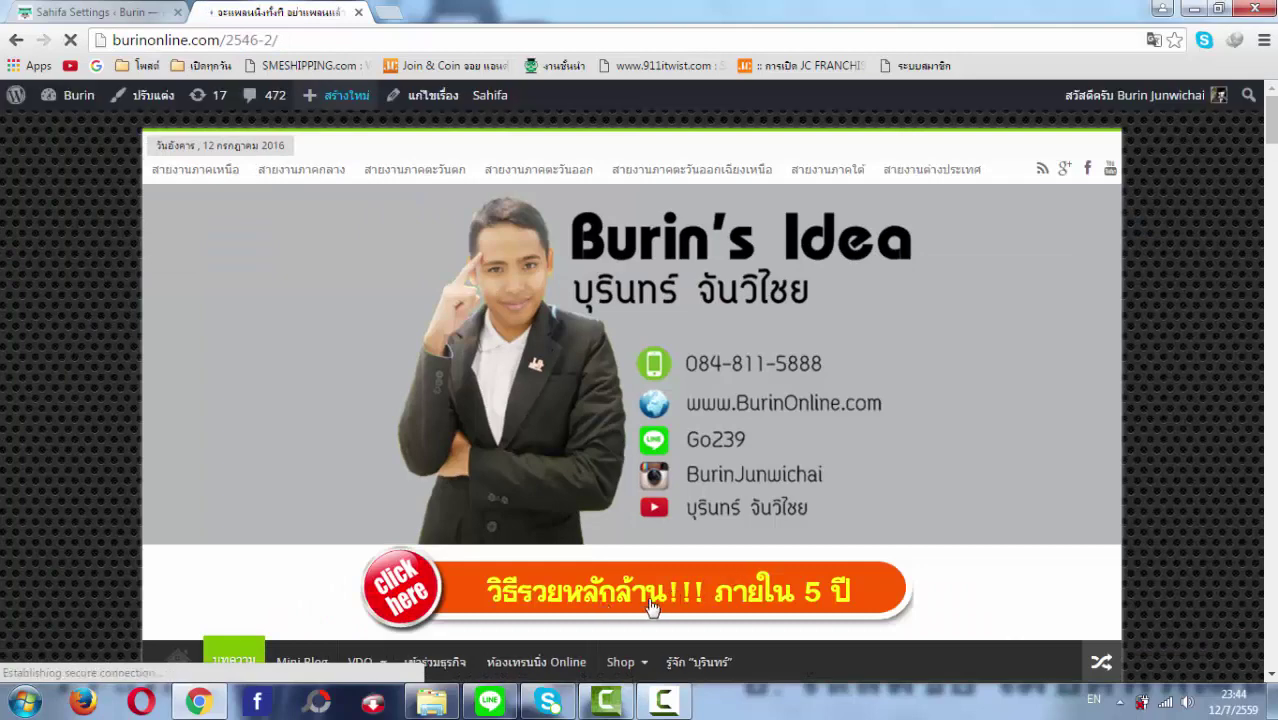
scroll(598, 597, "down", 1)
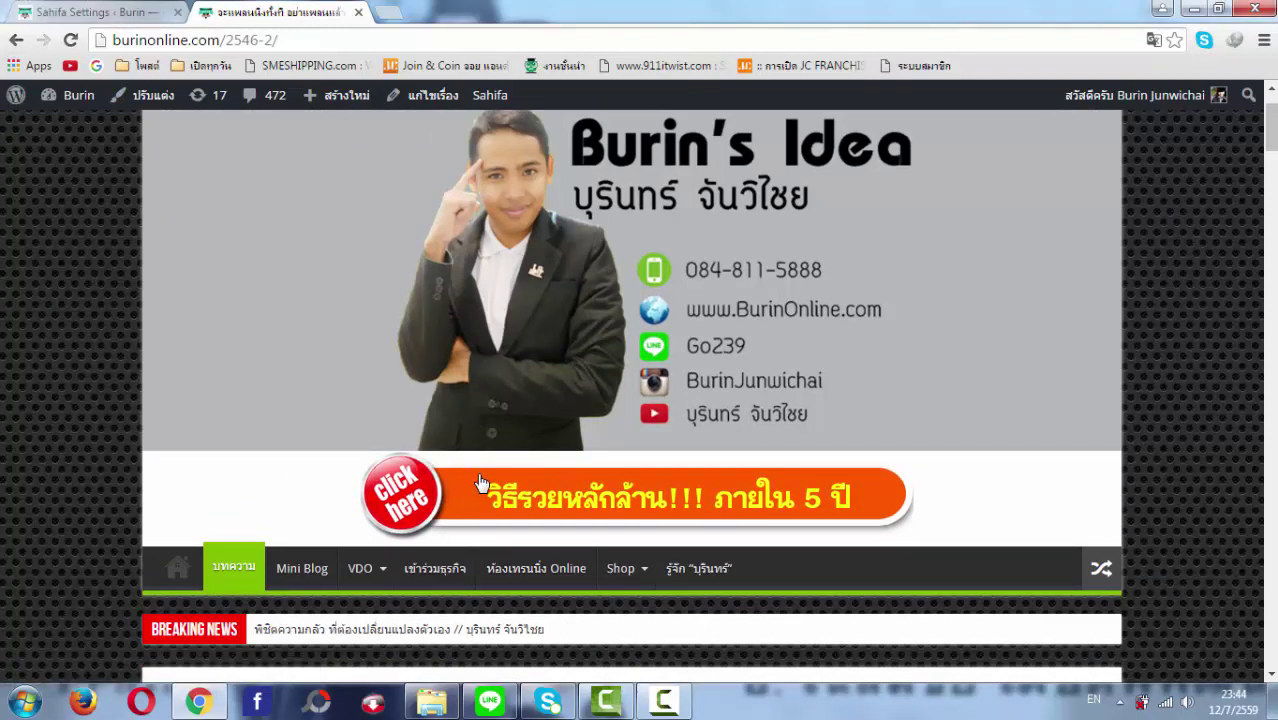
- Return to Sahifa's Banners Settings and disable the Top Banner
left_click(108, 8)
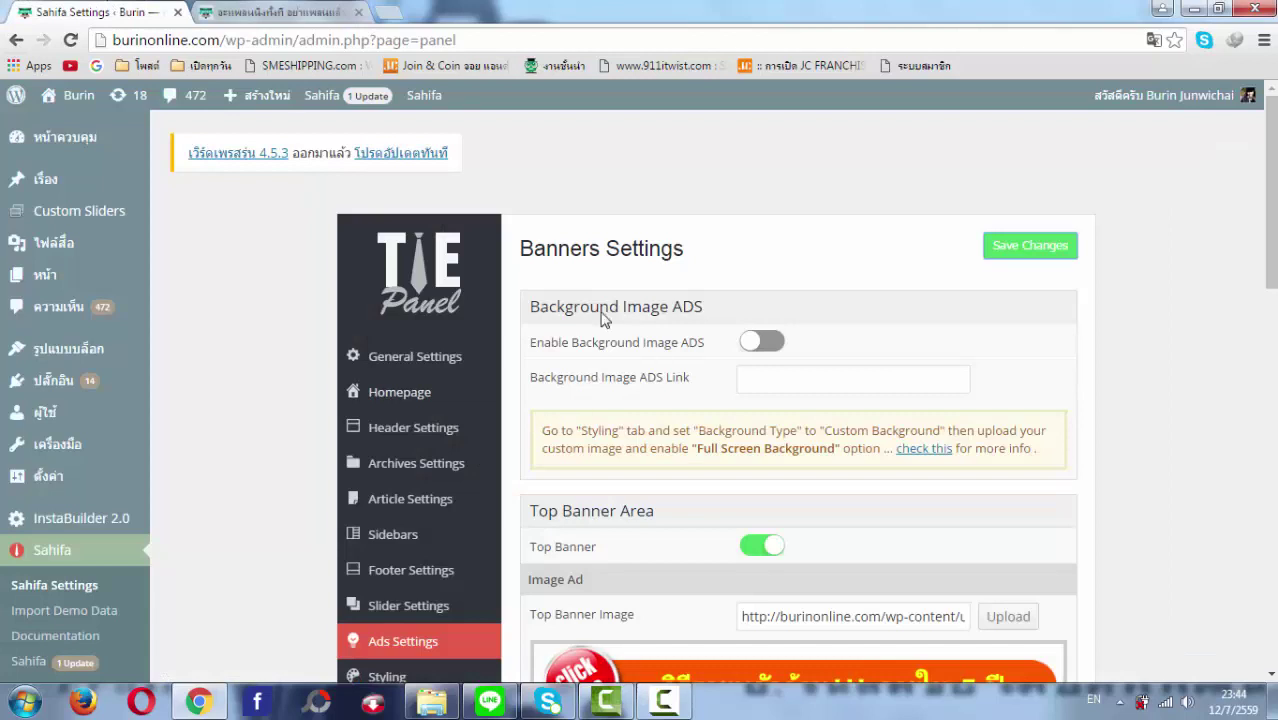
scroll(660, 436, "down", 3)
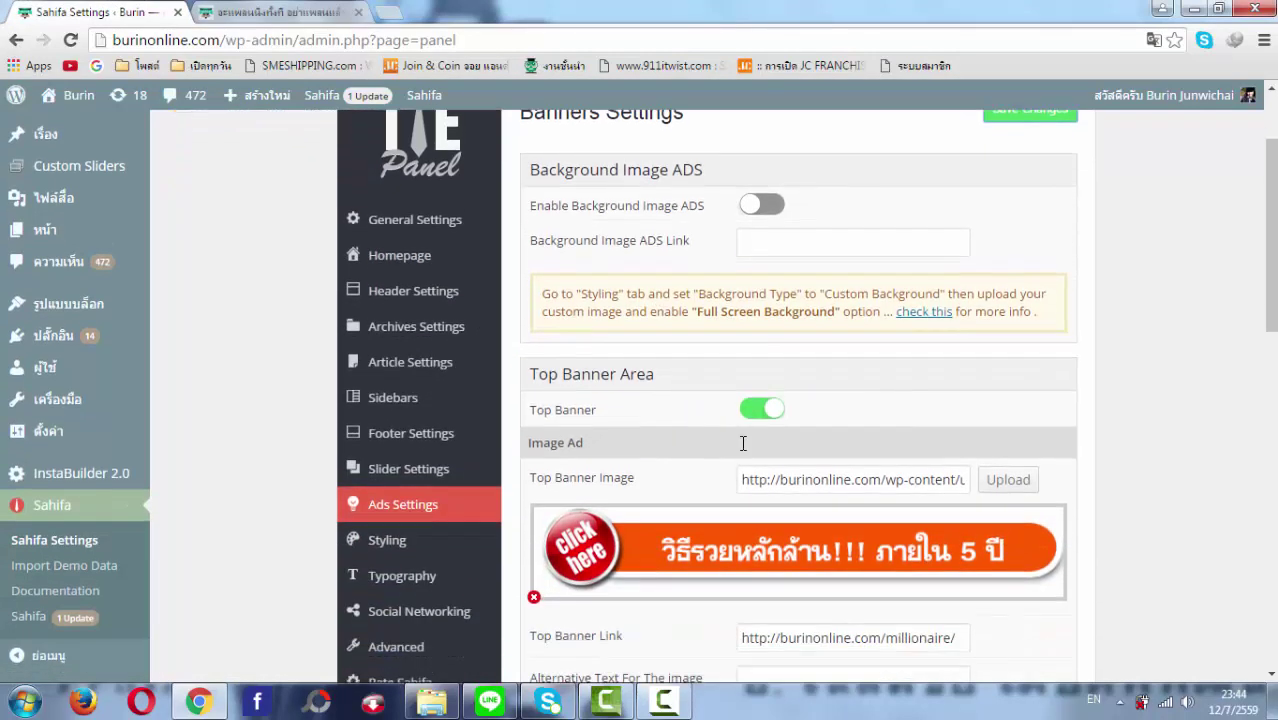
left_click(767, 362)
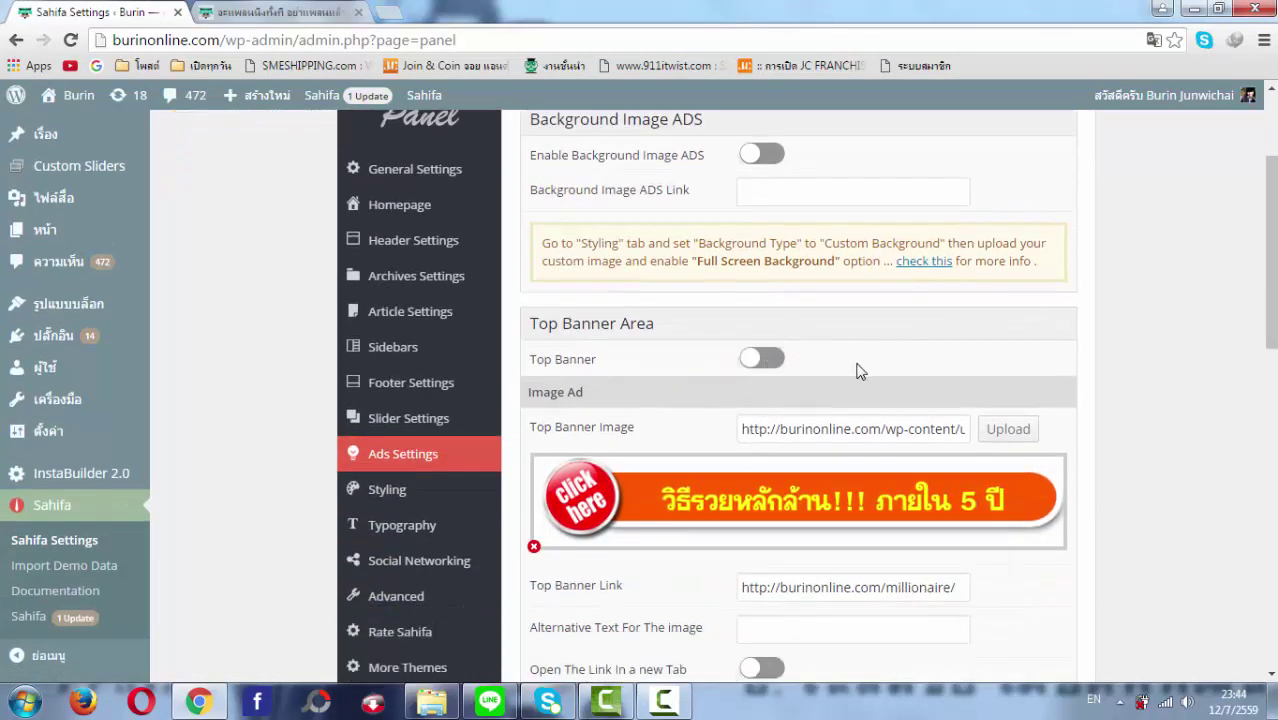
- Review the Top Banner's image and link fields and compare them with the banner on the live article
scroll(856, 366, "down", 2)
scroll(882, 366, "down", 3)
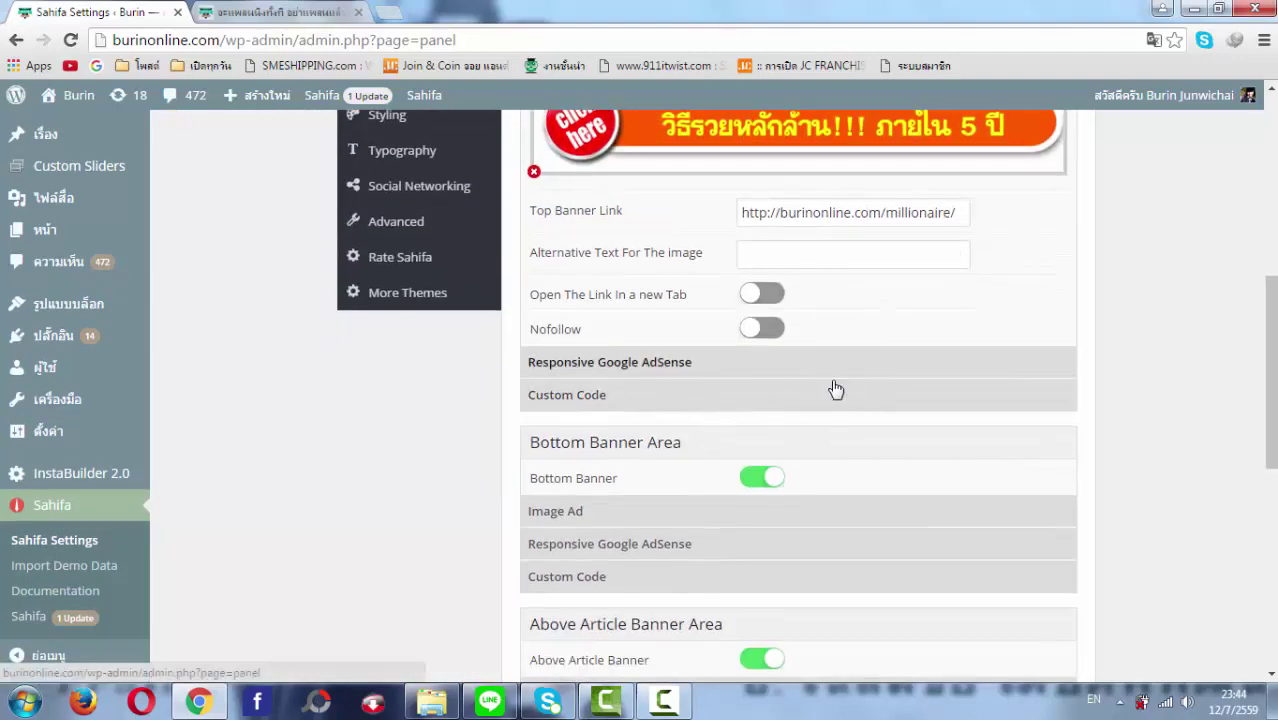
scroll(828, 385, "up", 2)
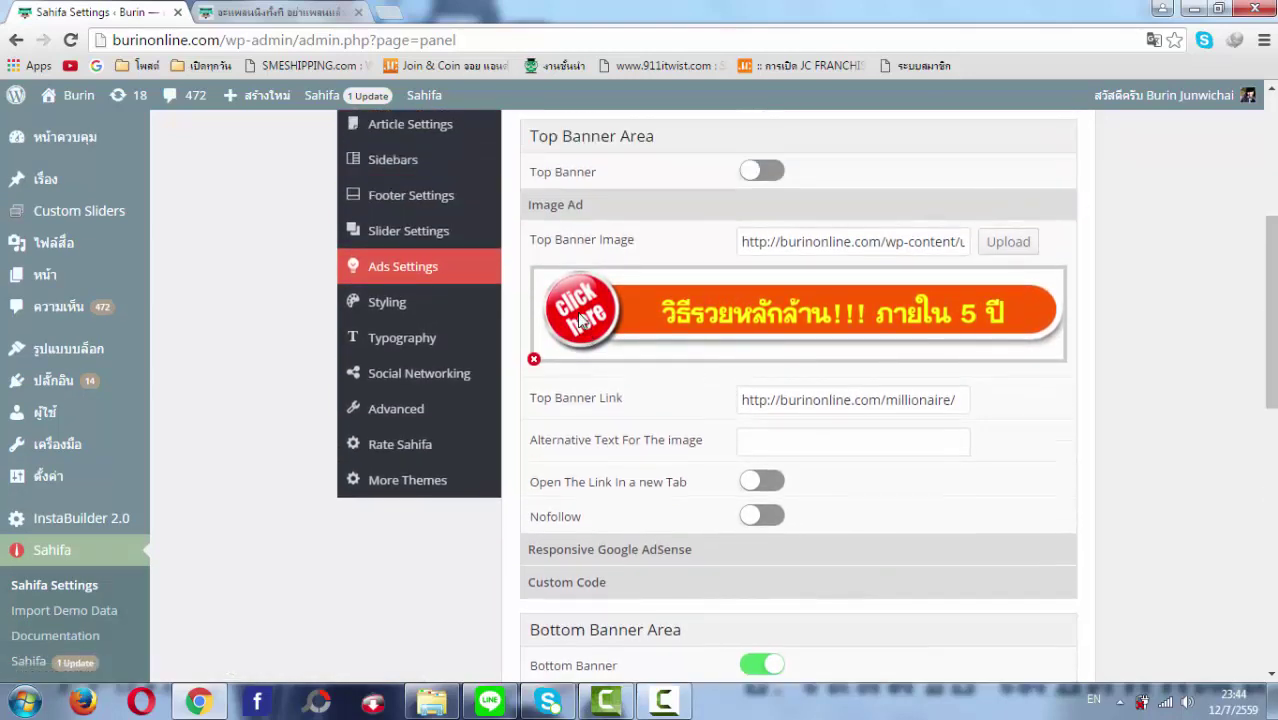
left_click(268, 12)
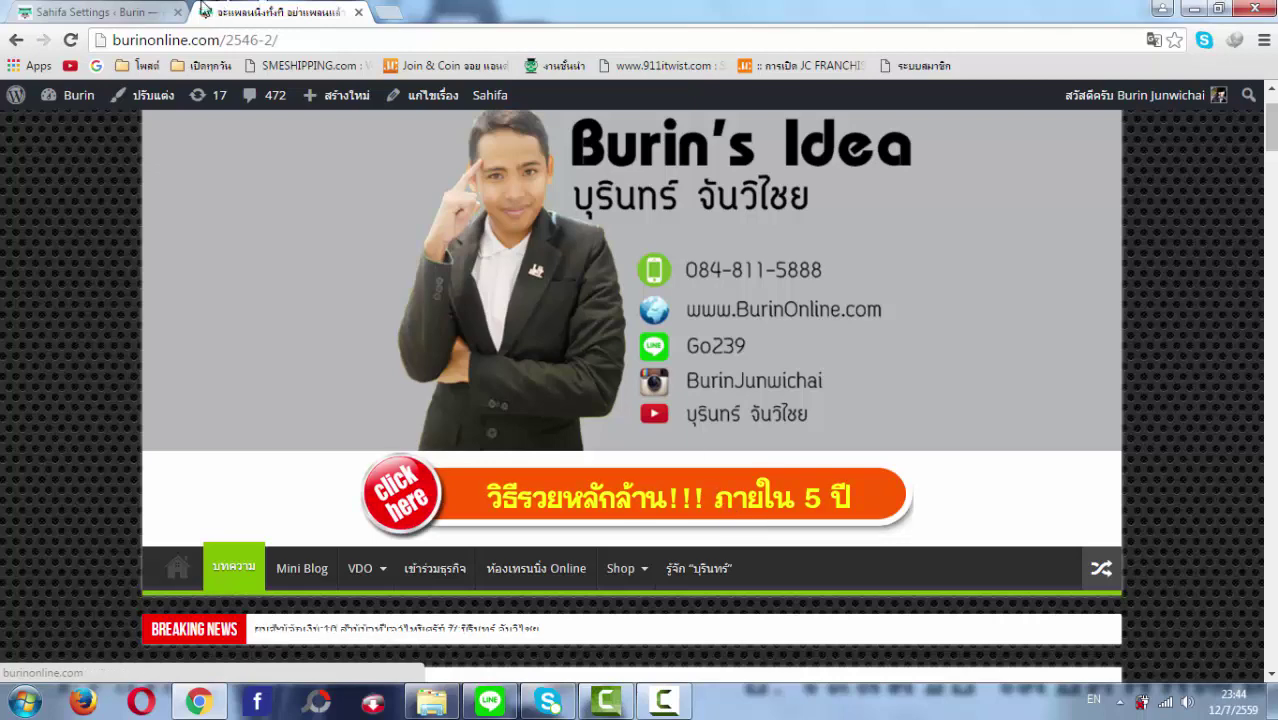
left_click(150, 12)
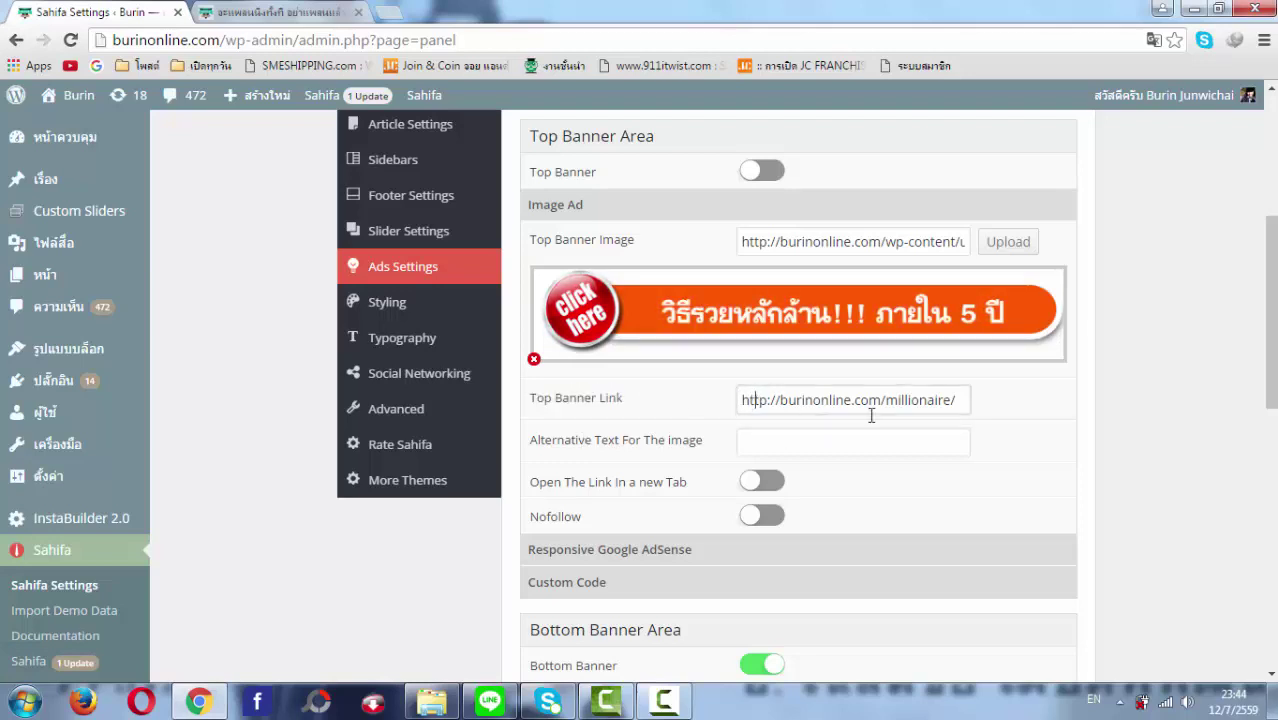
- Examine the Top Banner's link field and its new-tab and Nofollow options
left_click_drag(871, 415, 936, 417)
left_click(955, 403)
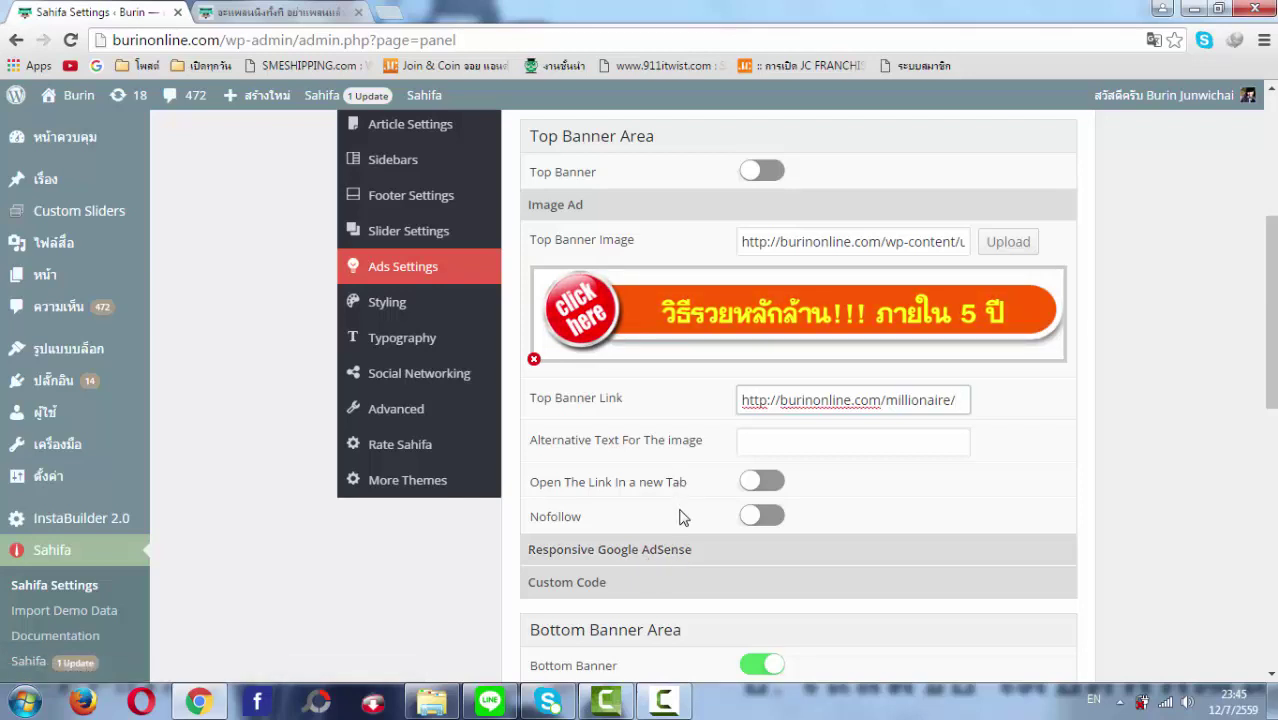
scroll(679, 517, "down", 1)
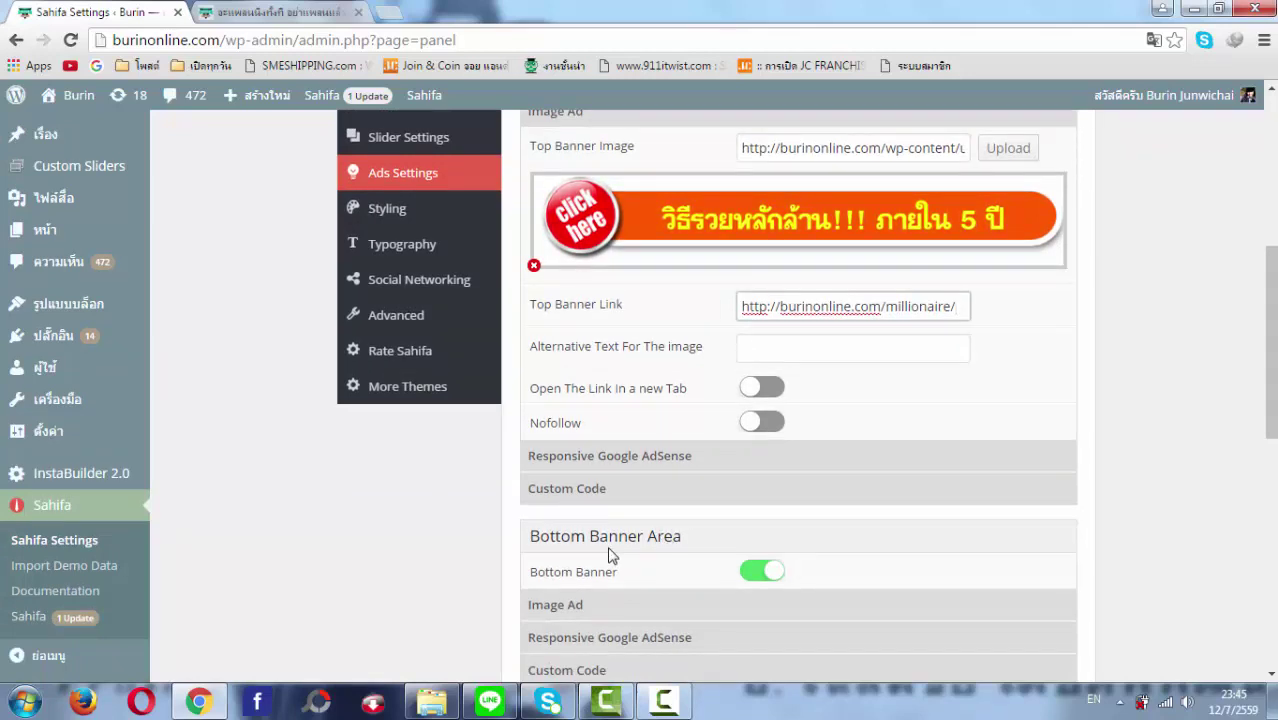
scroll(840, 295, "up", 2)
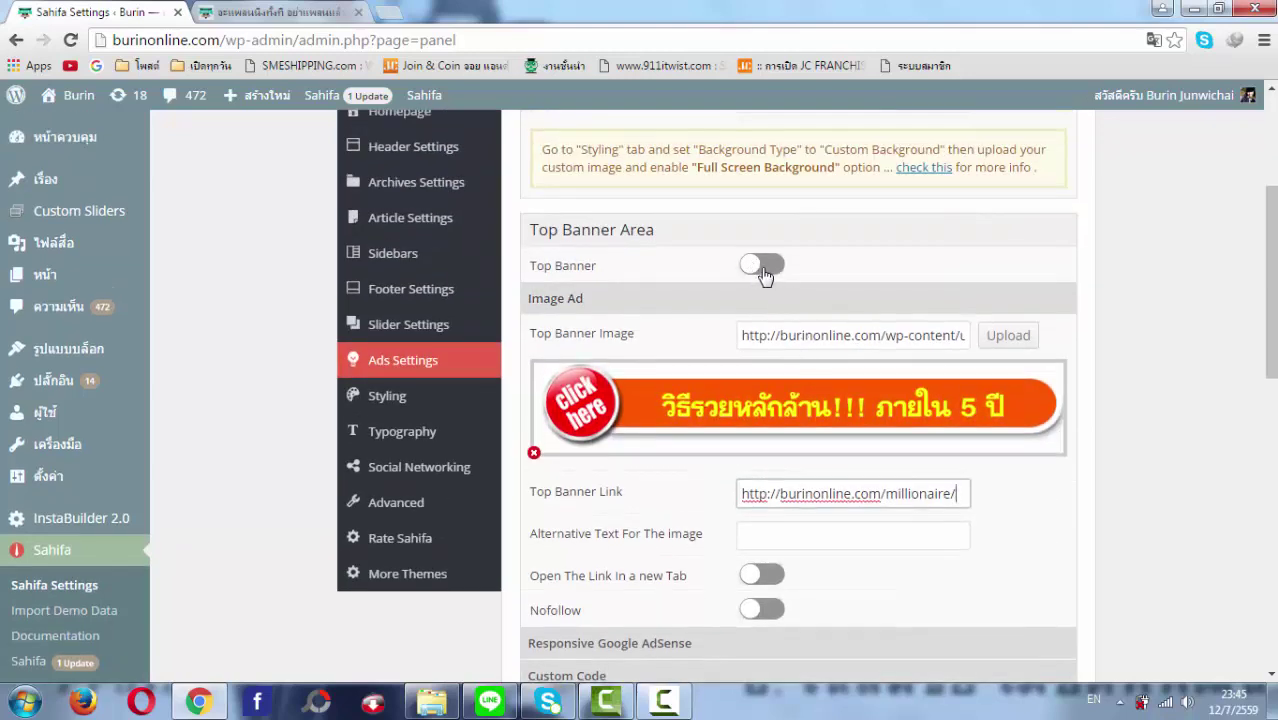
- Switch the Top Banner on and back off, and save the banner settings
left_click(762, 272)
left_click(763, 274)
scroll(1000, 240, "up", 3)
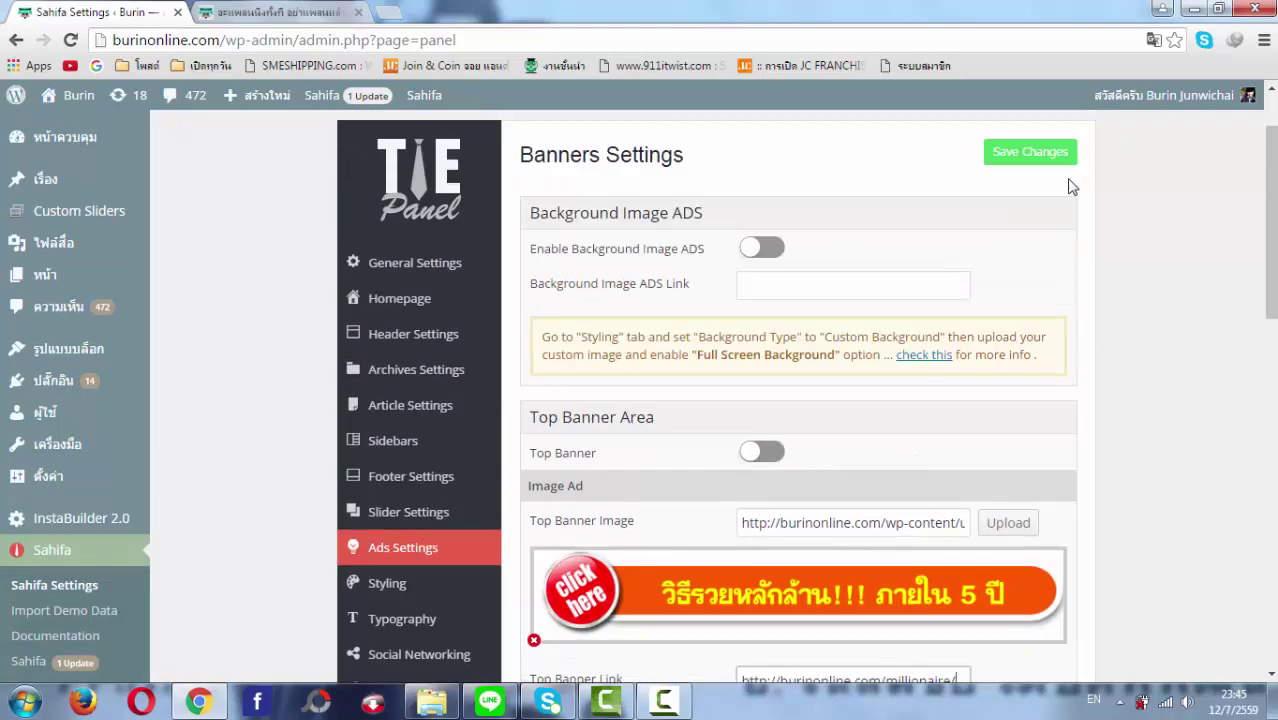
left_click(1030, 246)
- Expand the Bottom Banner's Image Ad options and check the banner at the end of the live article page
scroll(884, 365, "down", 7)
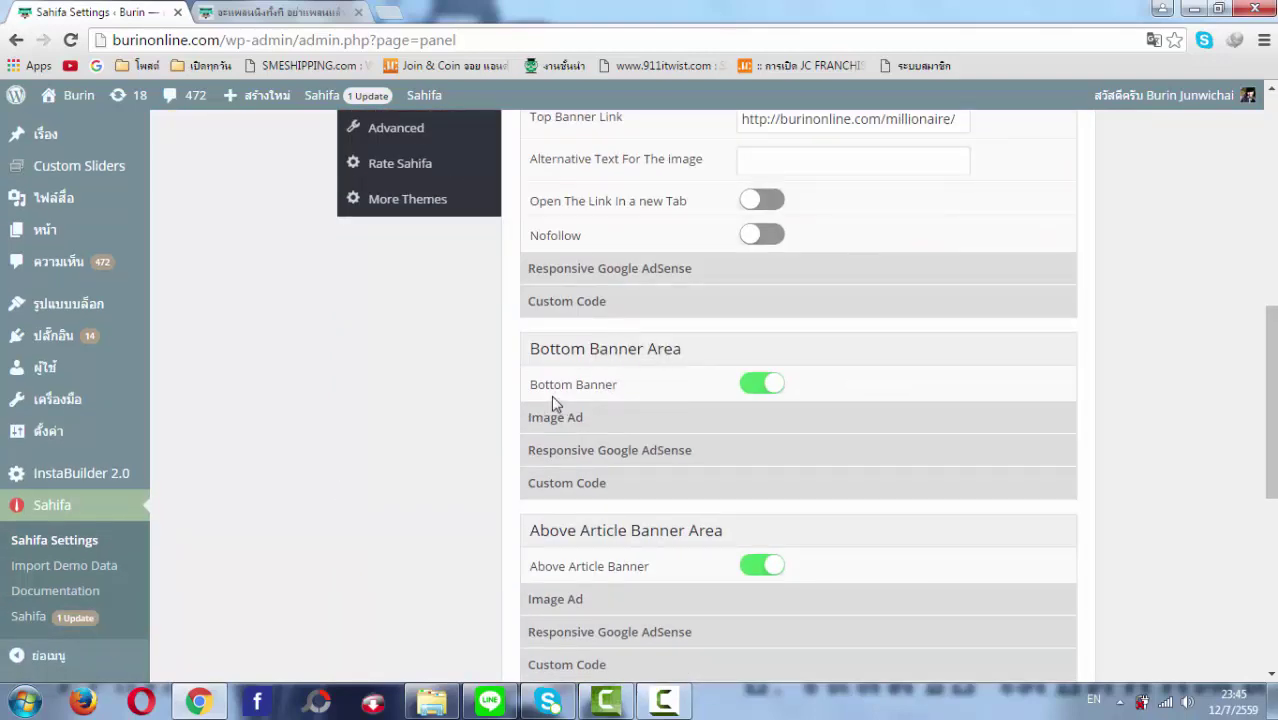
left_click(665, 432)
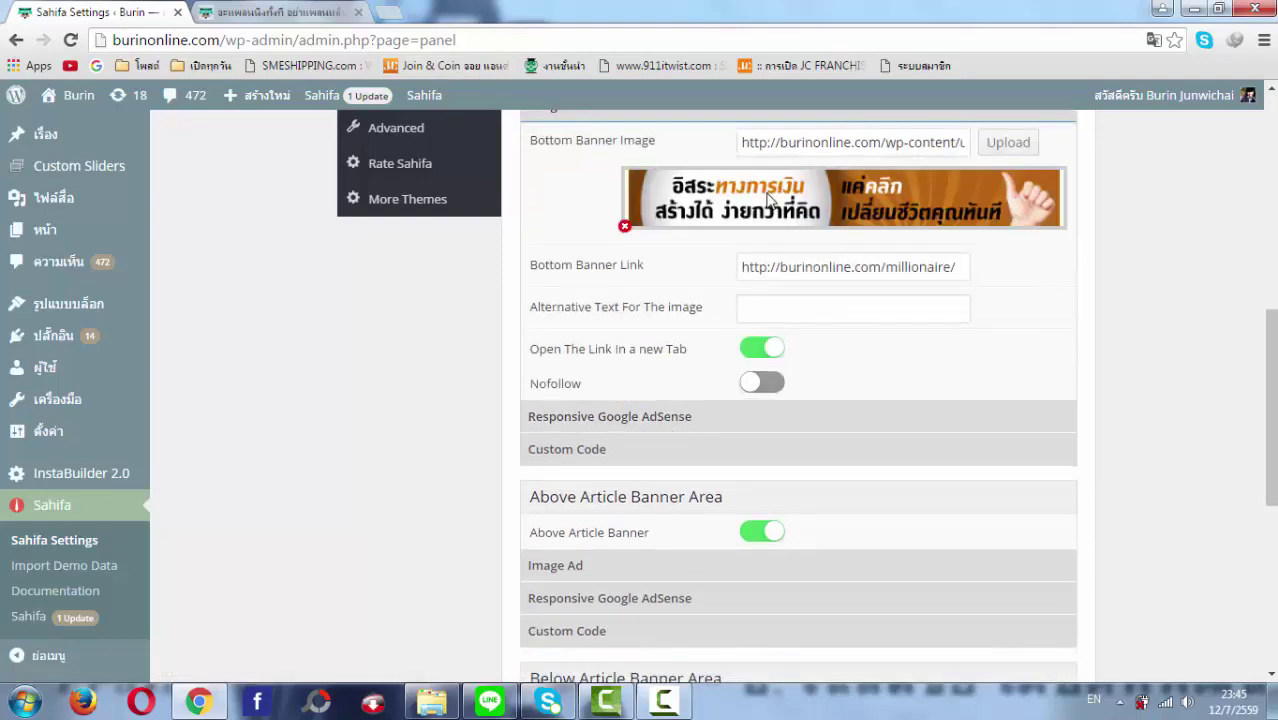
left_click(300, 12)
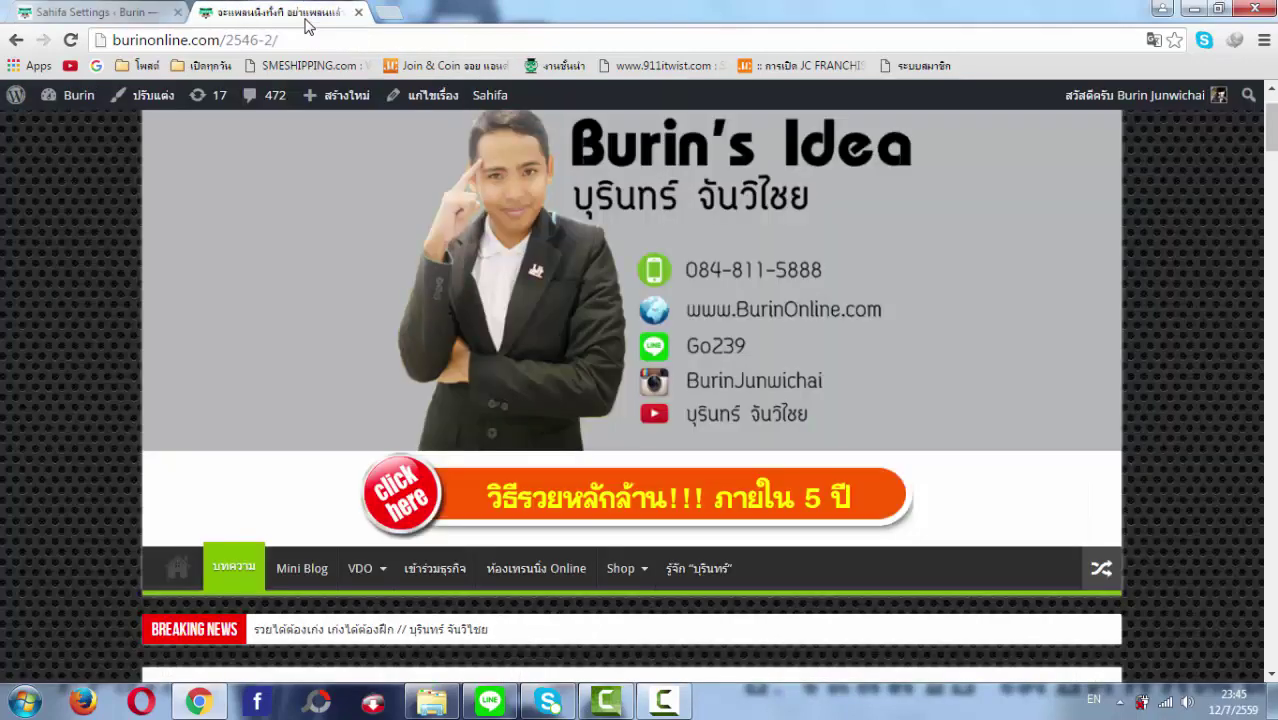
scroll(500, 437, "down", 20)
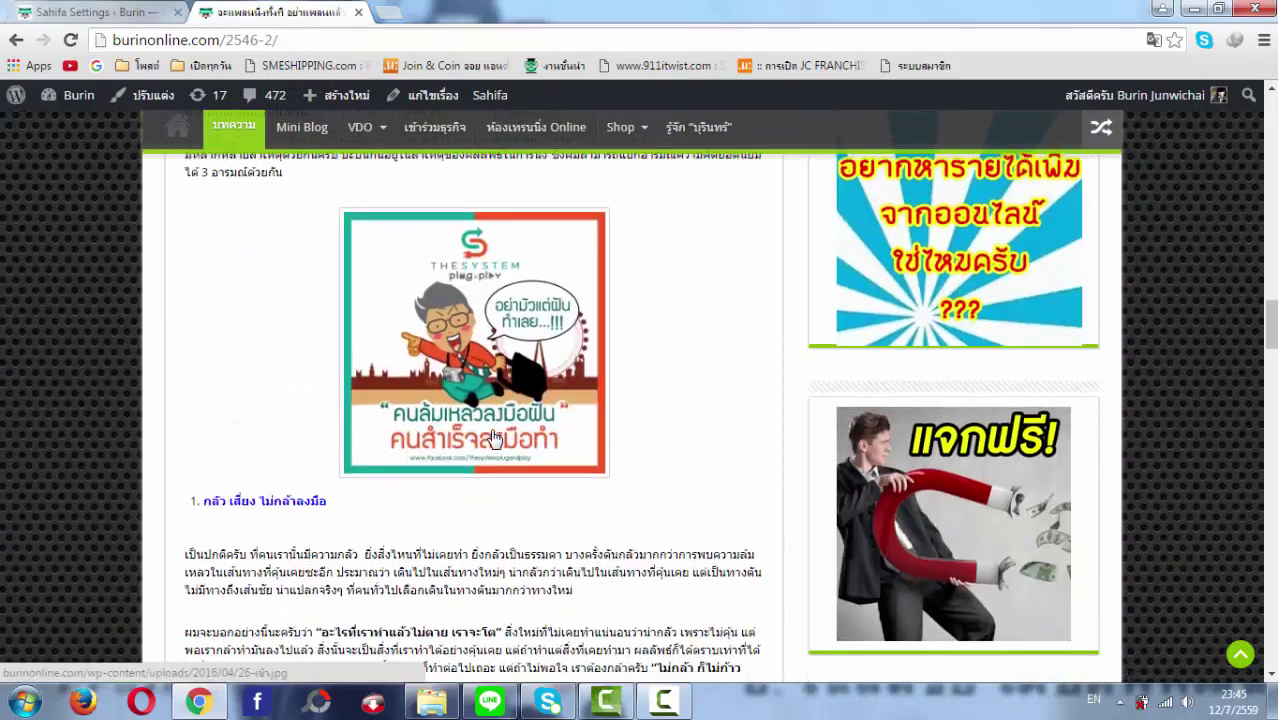
scroll(500, 447, "down", 20)
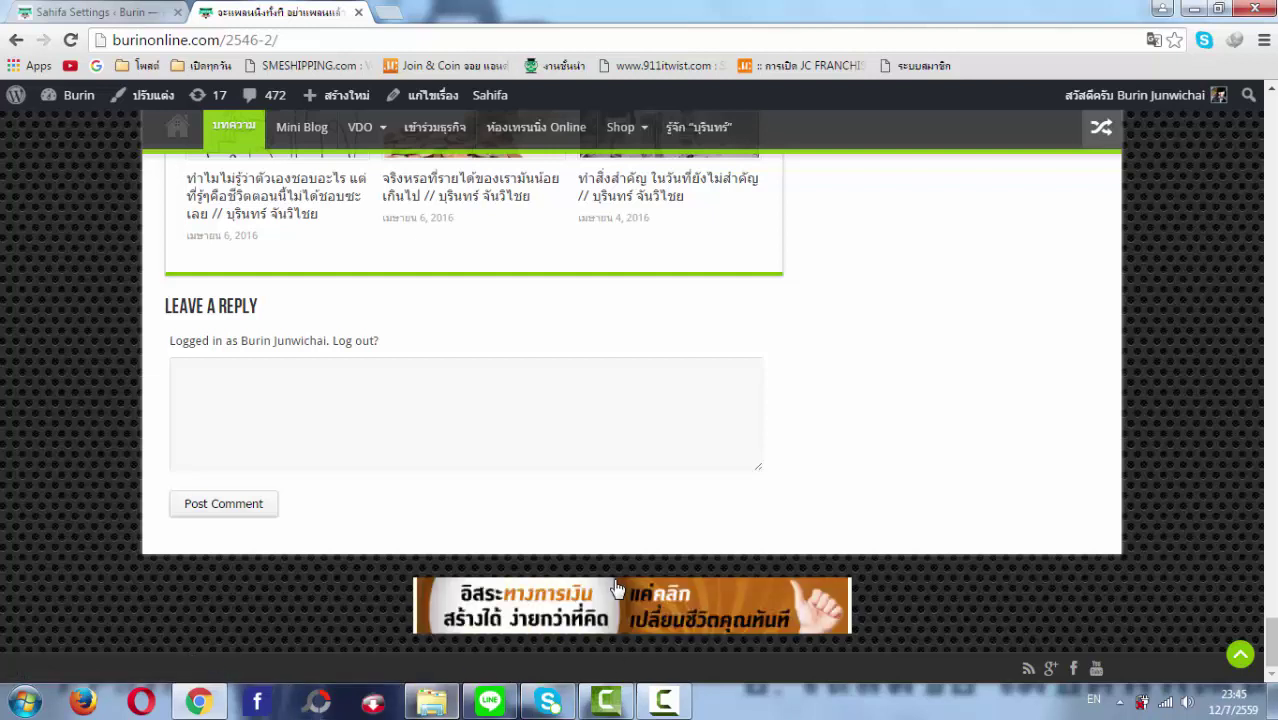
- Return to Banners Settings, inspect the Bottom Banner's link and collapse its Image Ad options
left_click(128, 12)
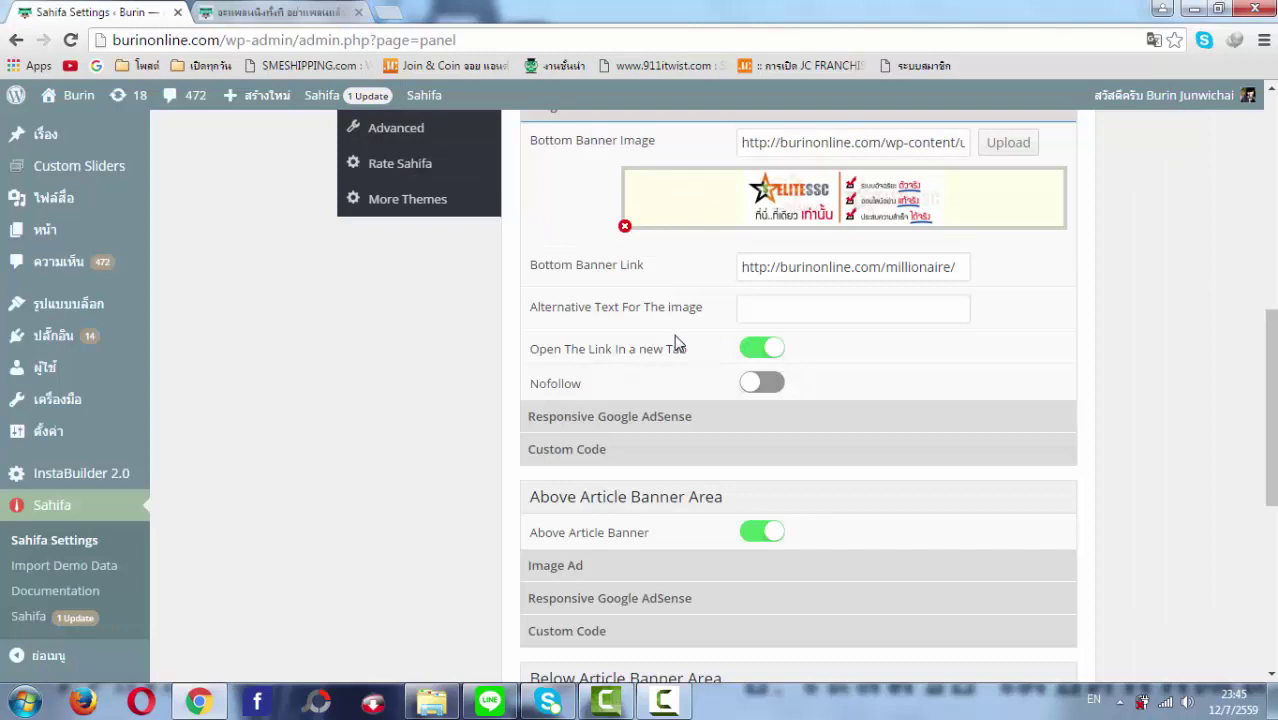
scroll(675, 343, "up", 1)
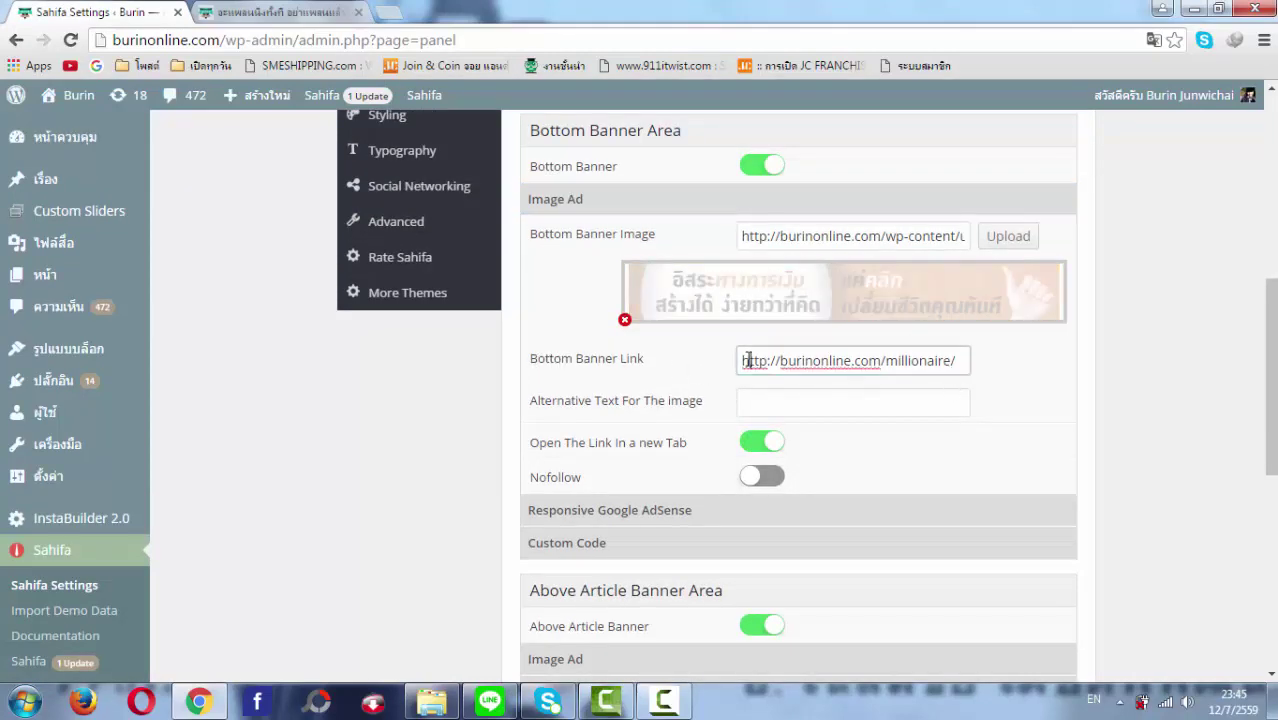
left_click_drag(745, 360, 899, 378)
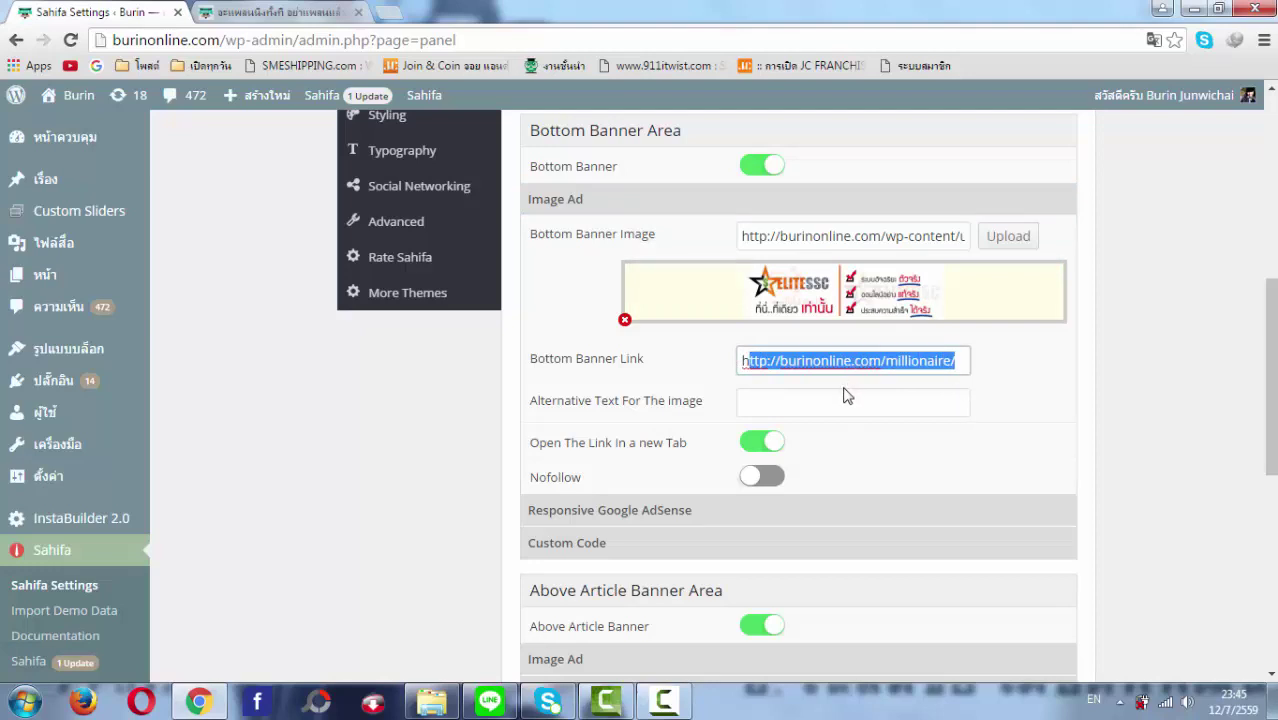
left_click(860, 447)
scroll(780, 380, "up", 3)
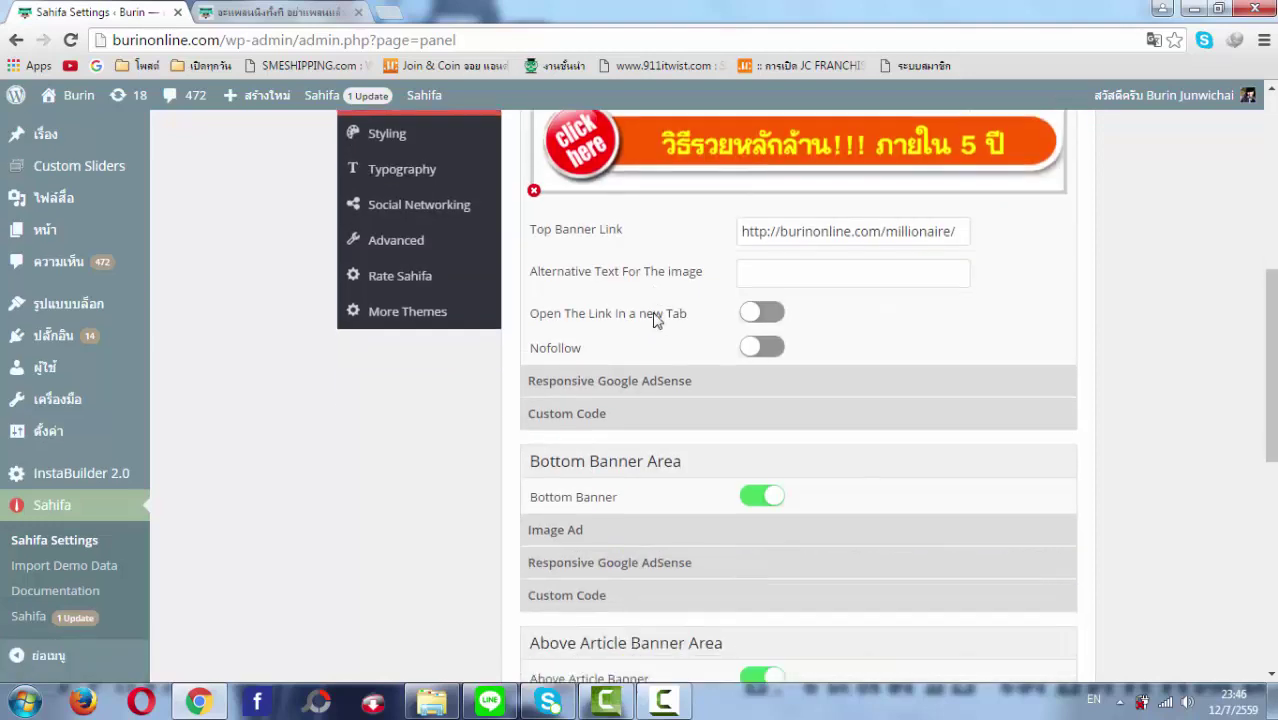
- Expand the Above Article Banner's Image Ad options and review its image, link and new-tab setting
scroll(655, 318, "down", 3)
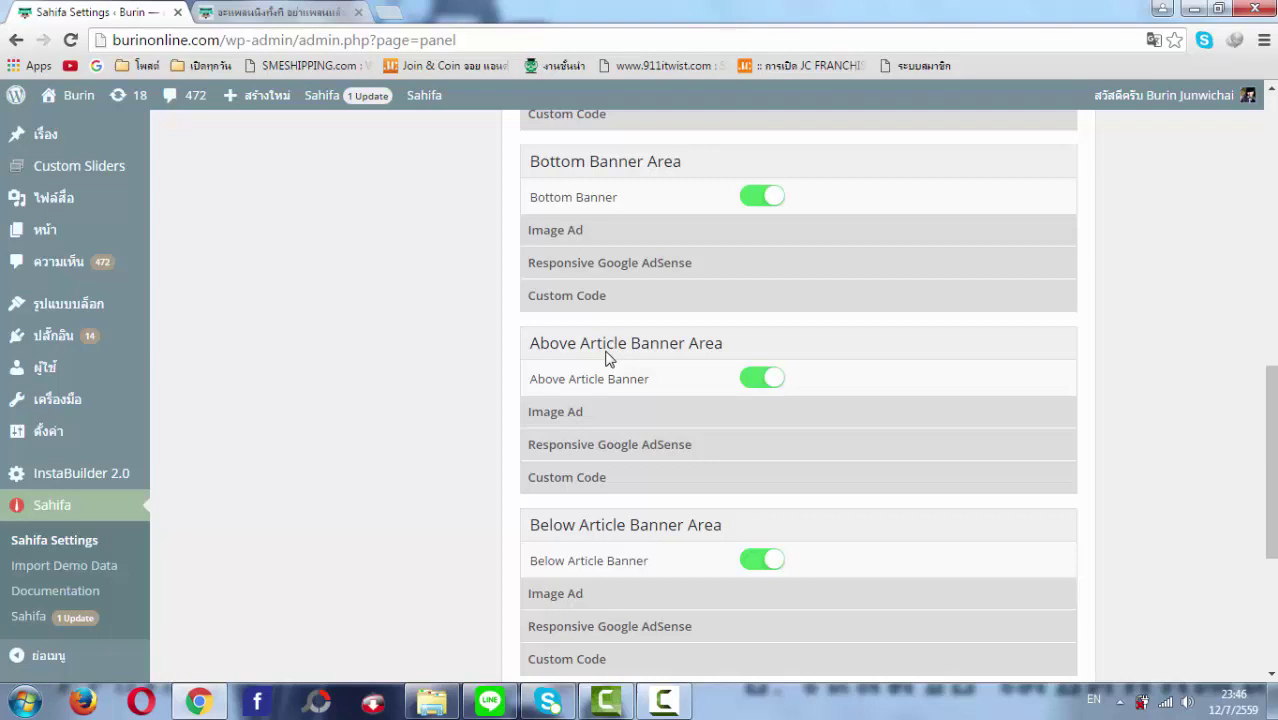
left_click(621, 427)
scroll(621, 427, "down", 4)
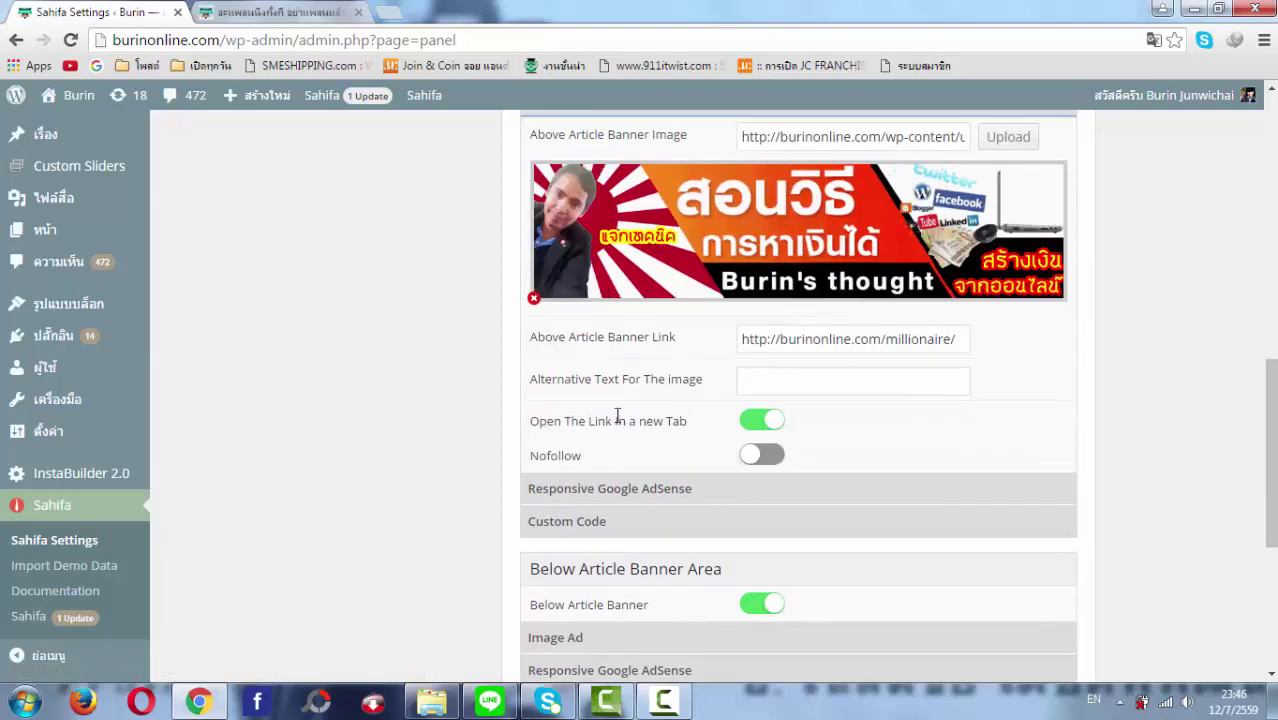
scroll(620, 417, "up", 2)
scroll(616, 400, "up", 1)
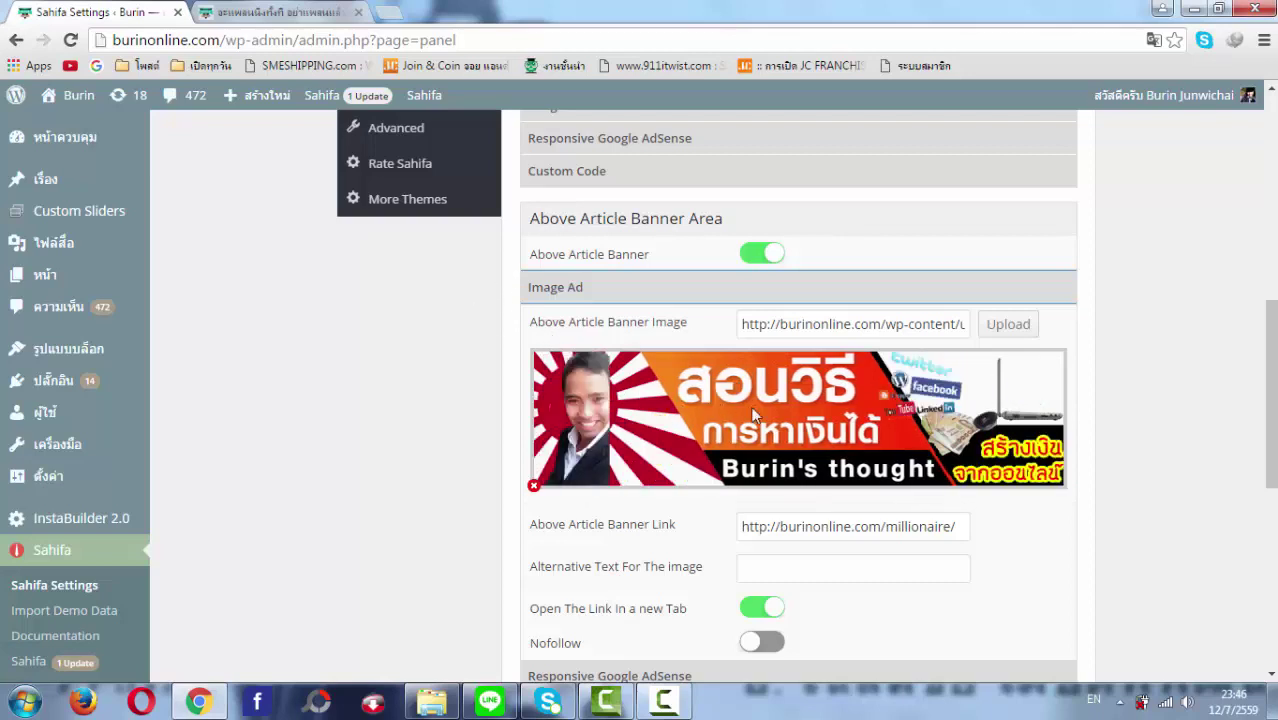
- Check the position of the Above Article Banner relative to the article title on the live page
left_click(330, 12)
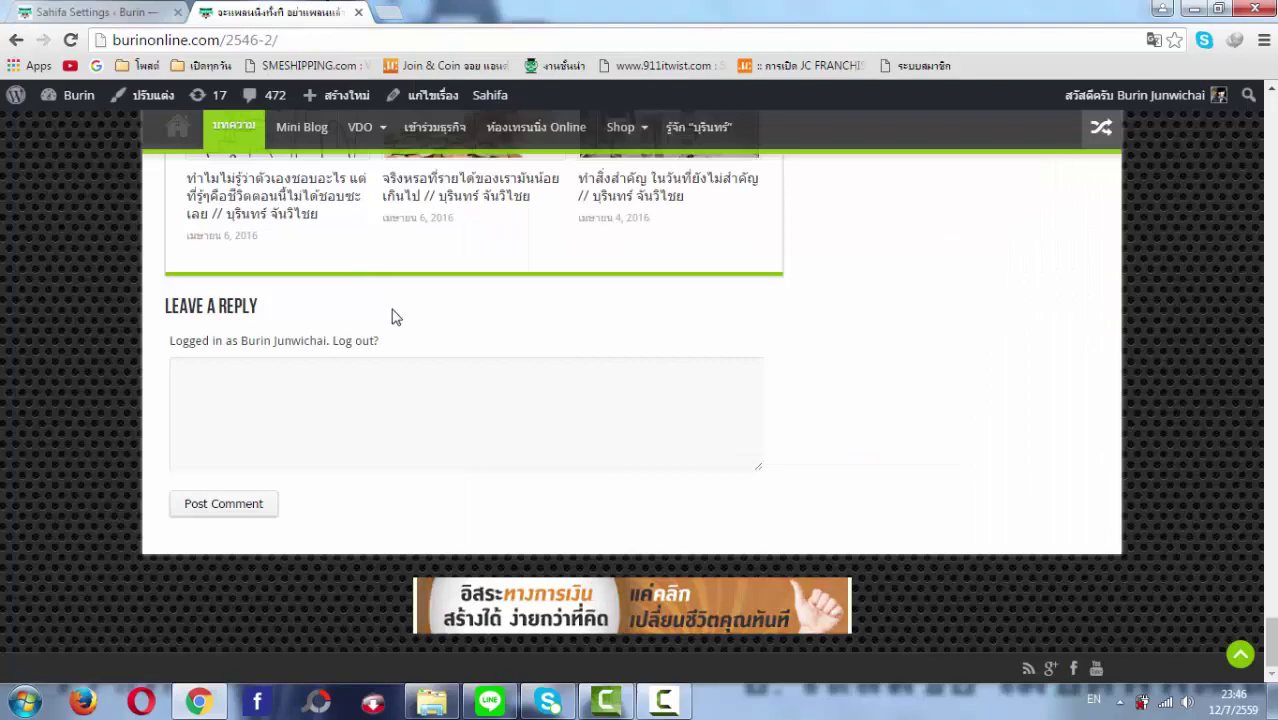
scroll(392, 314, "up", 5)
scroll(392, 316, "up", 15)
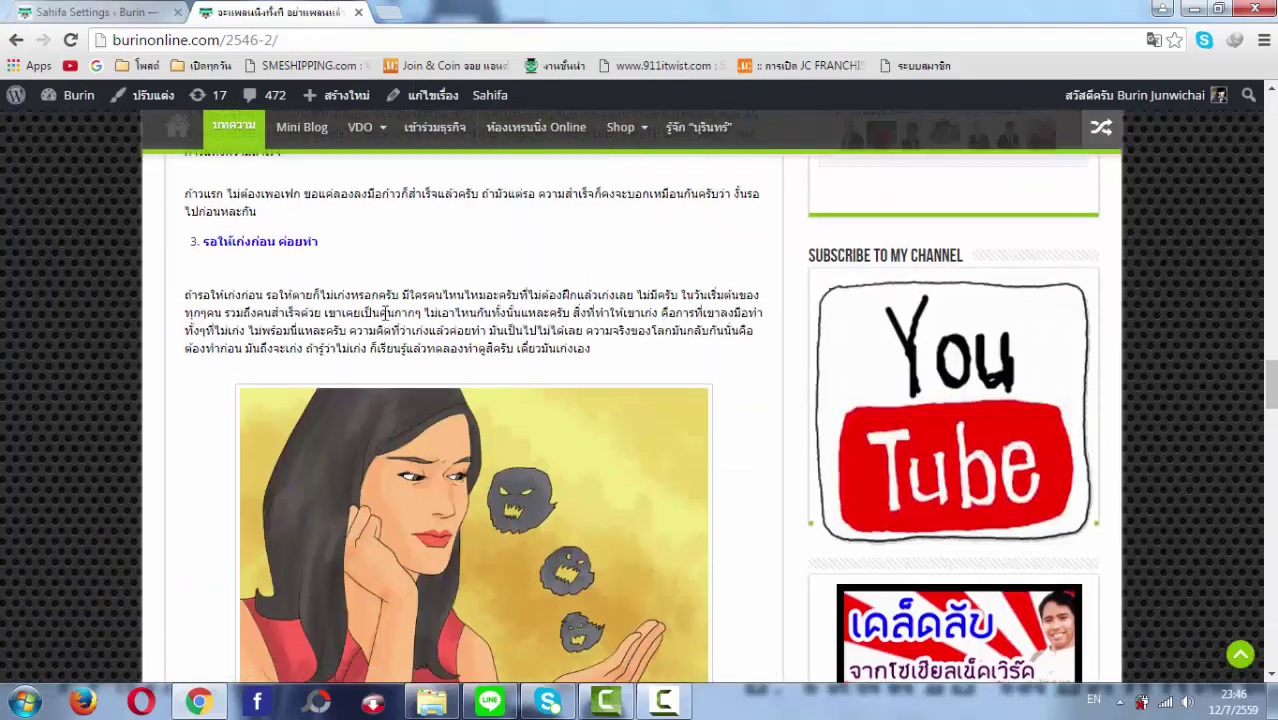
scroll(388, 320, "up", 15)
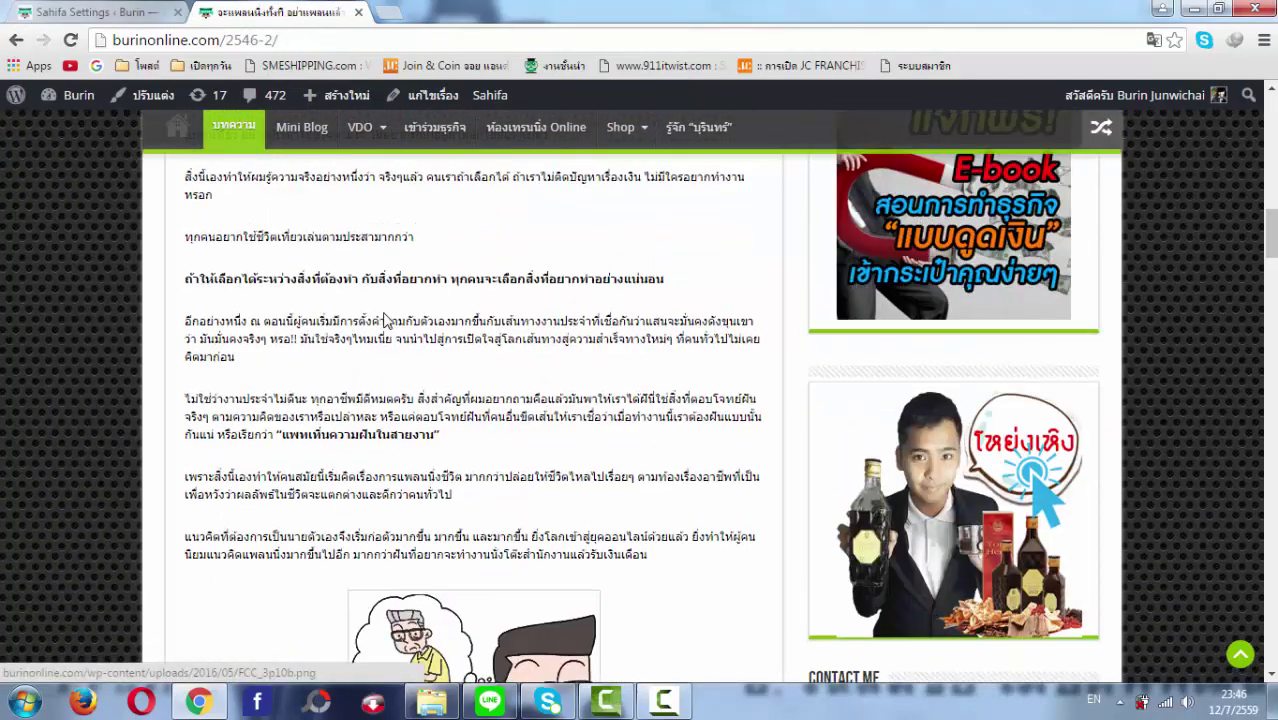
scroll(388, 320, "up", 8)
scroll(388, 320, "down", 6)
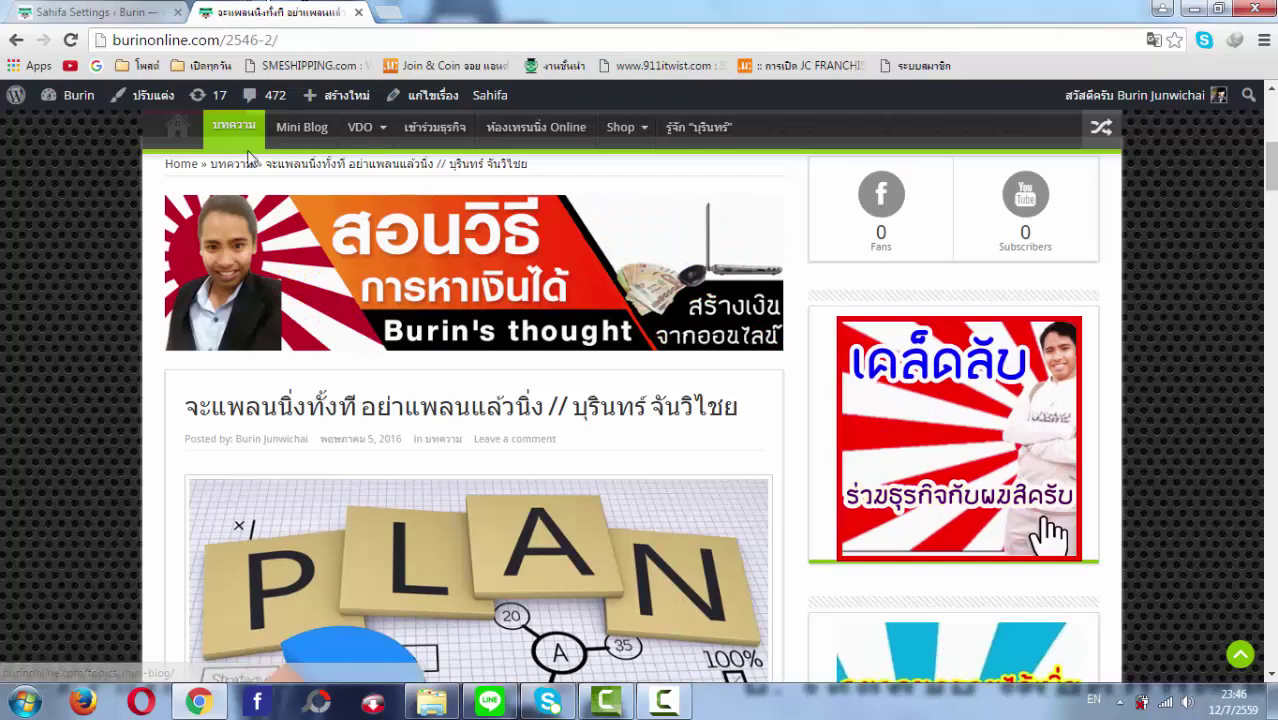
- Return to Banners Settings and expand the Above Article Banner's Custom Code options
left_click(100, 12)
scroll(856, 468, "down", 1)
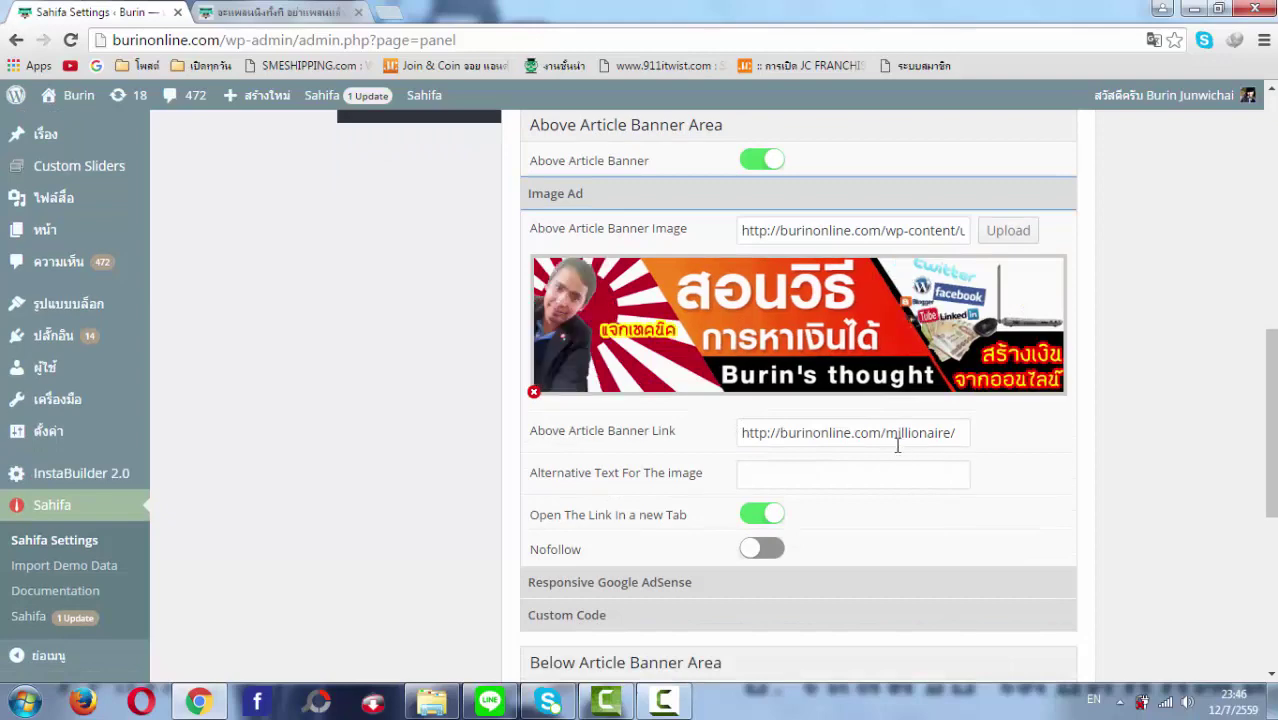
scroll(890, 425, "down", 2)
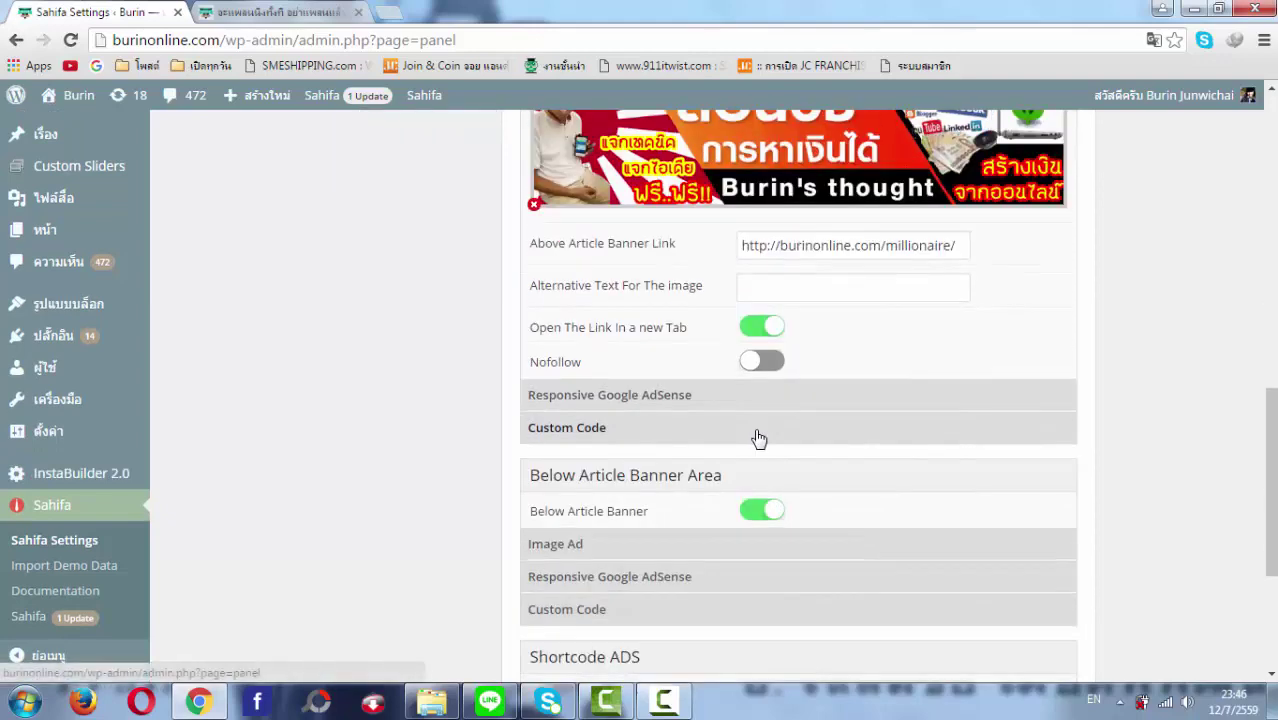
left_click(758, 428)
scroll(757, 433, "down", 4)
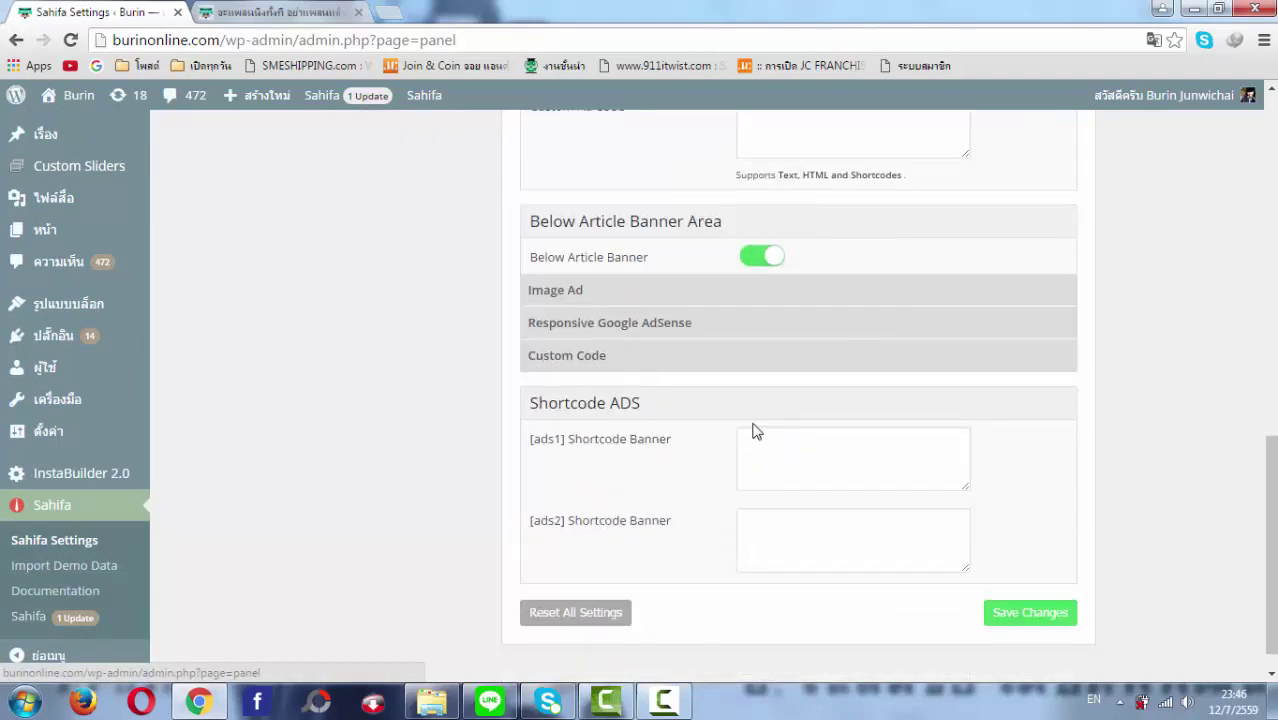
- Expand the Below Article Banner's Image Ad options and locate that banner beneath the share buttons on the live article
left_click(720, 300)
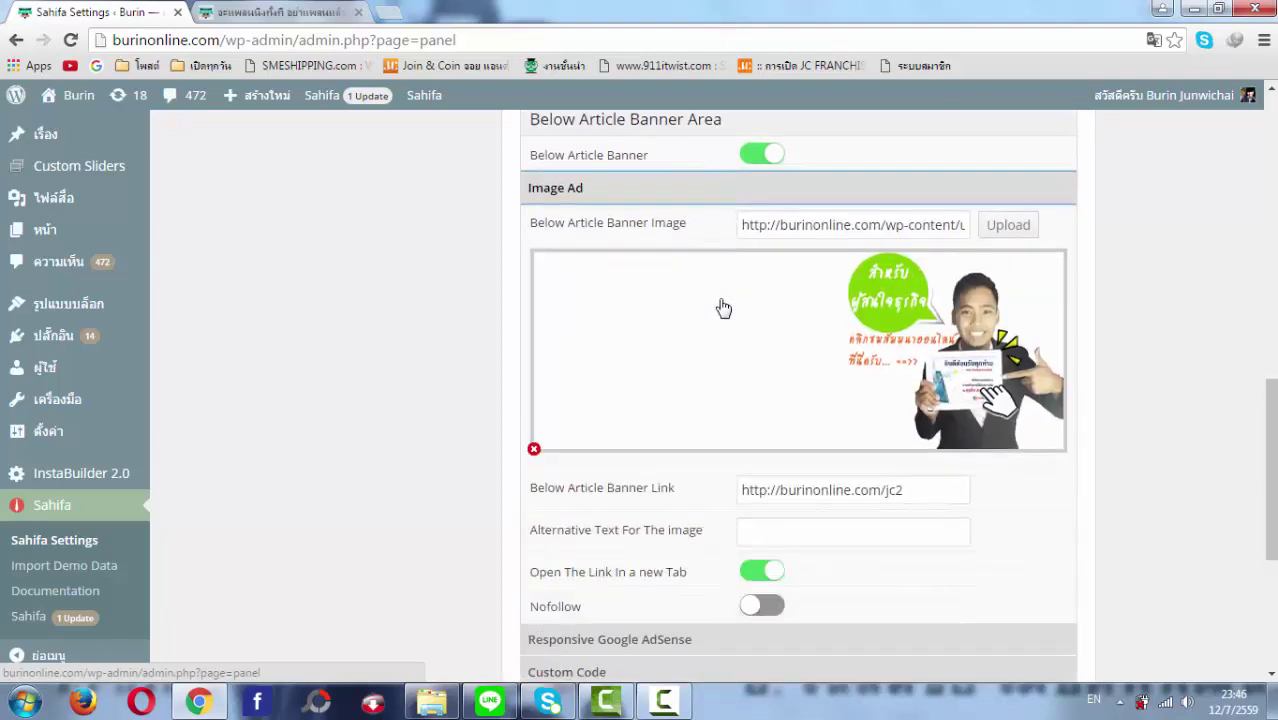
left_click(295, 8)
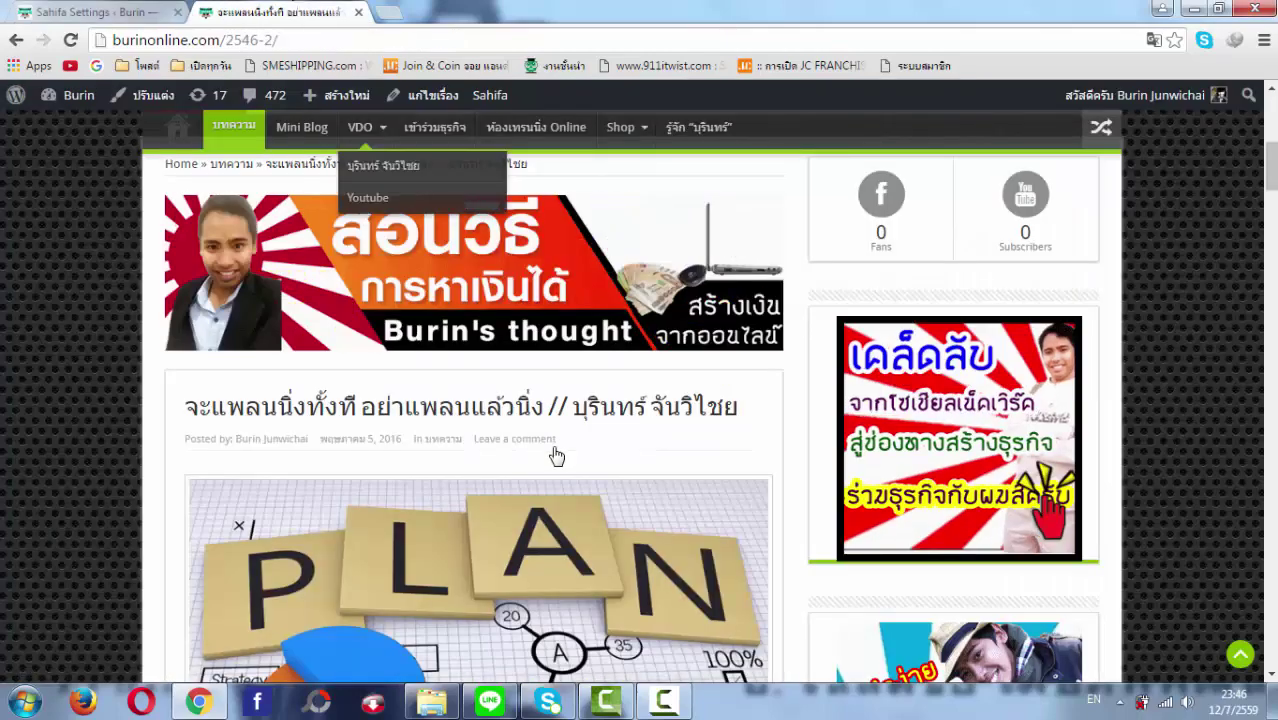
scroll(556, 452, "down", 10)
scroll(556, 452, "down", 10)
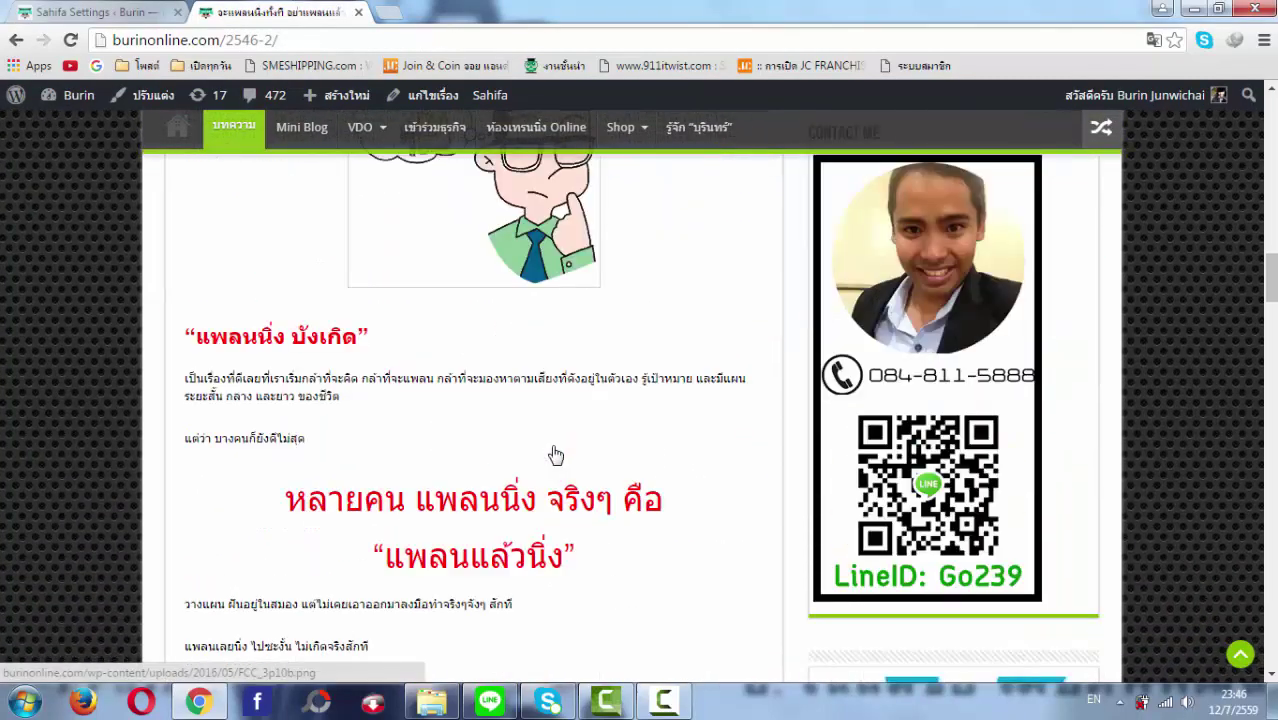
scroll(556, 452, "down", 15)
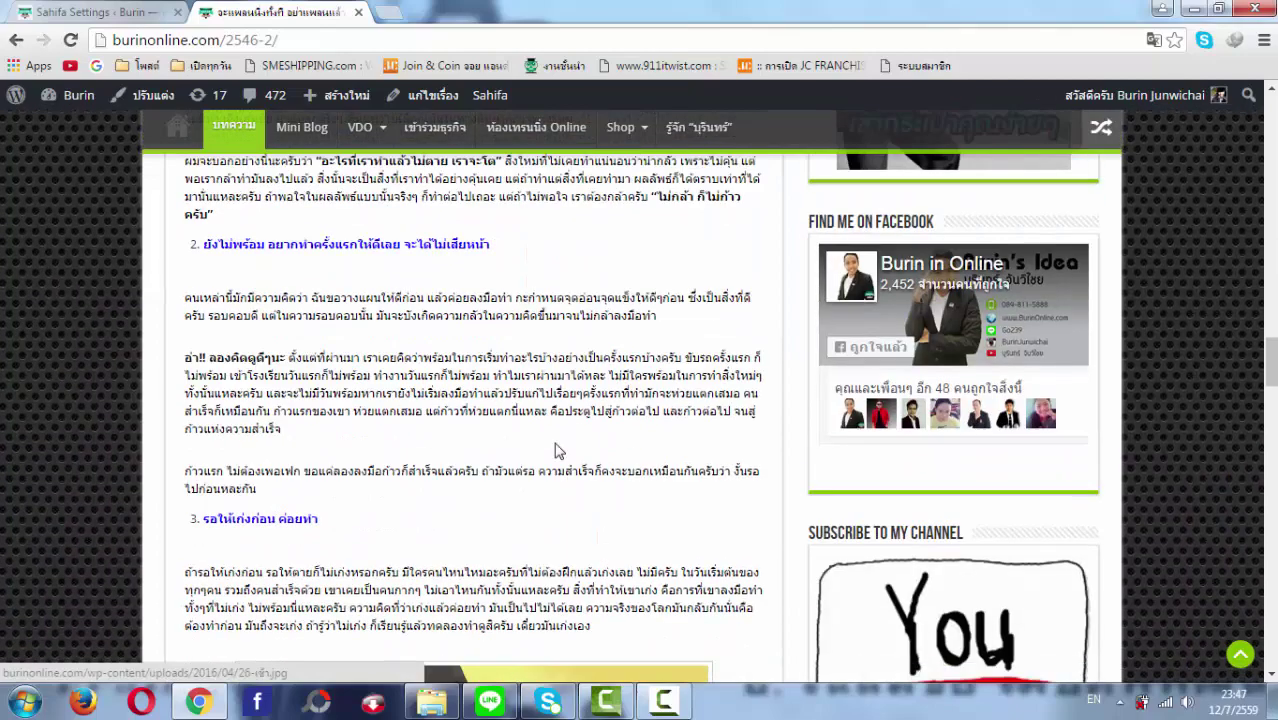
scroll(558, 446, "down", 10)
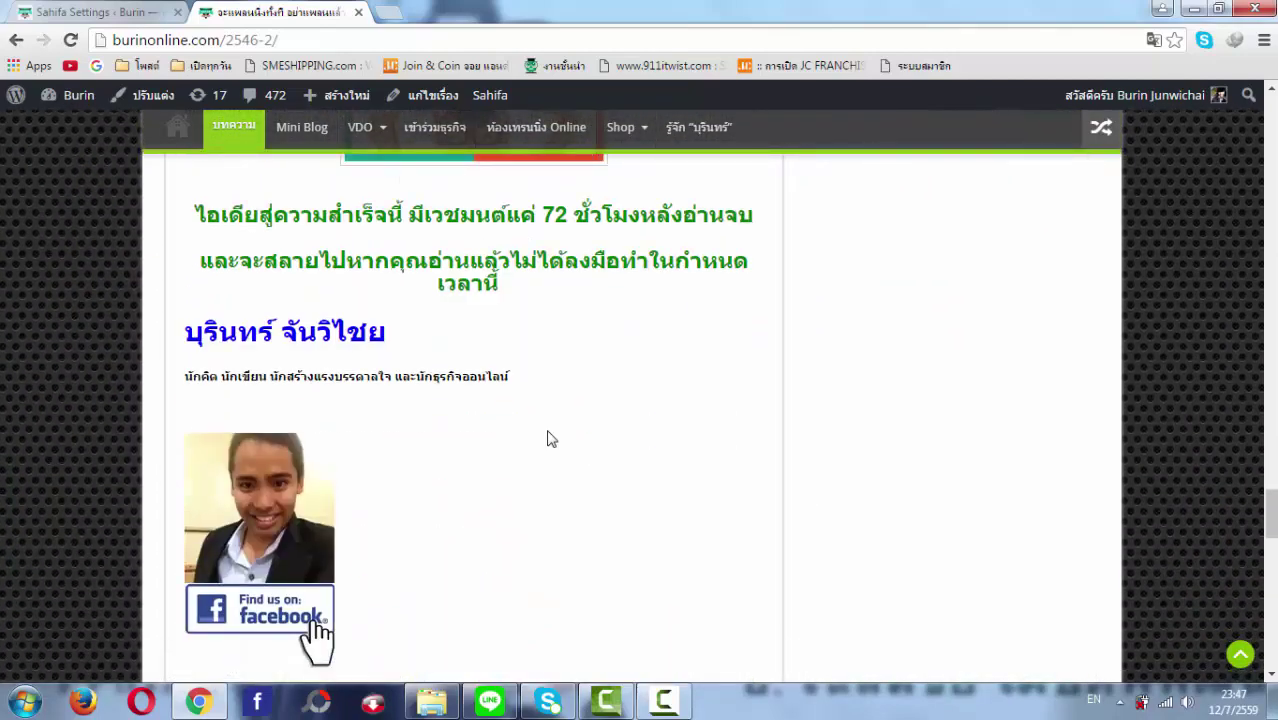
scroll(314, 570, "down", 3)
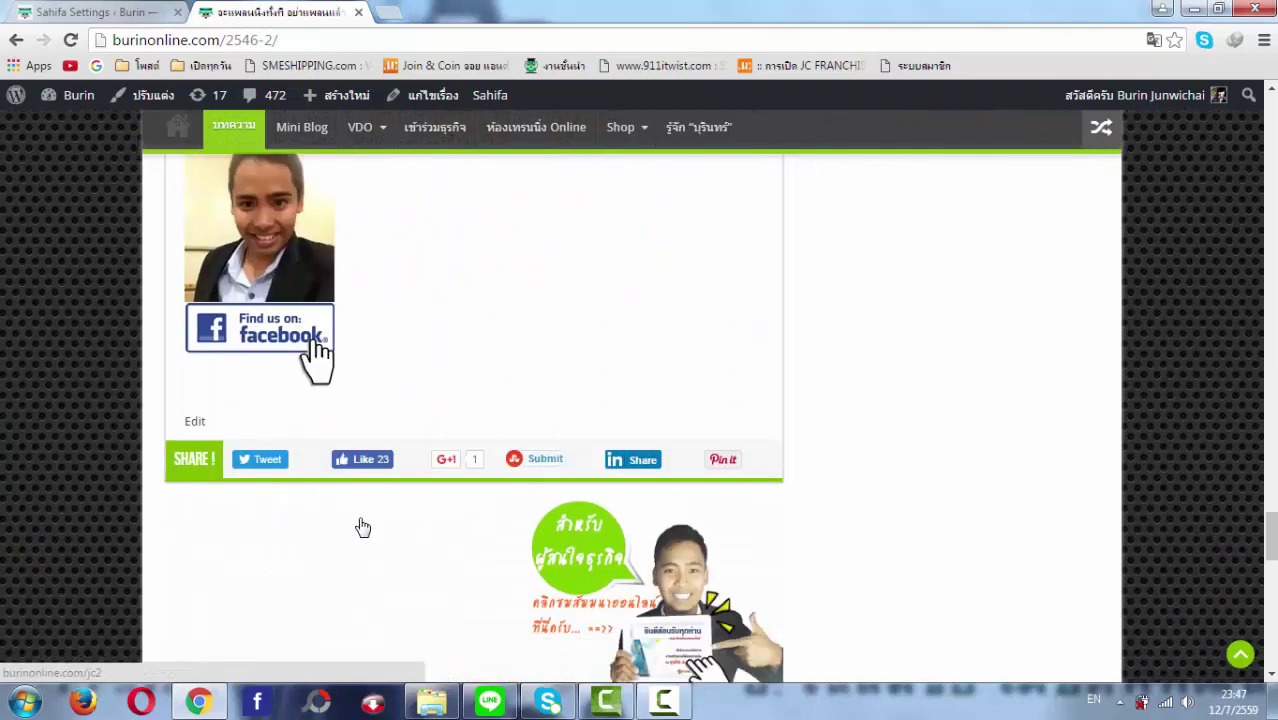
scroll(359, 522, "down", 2)
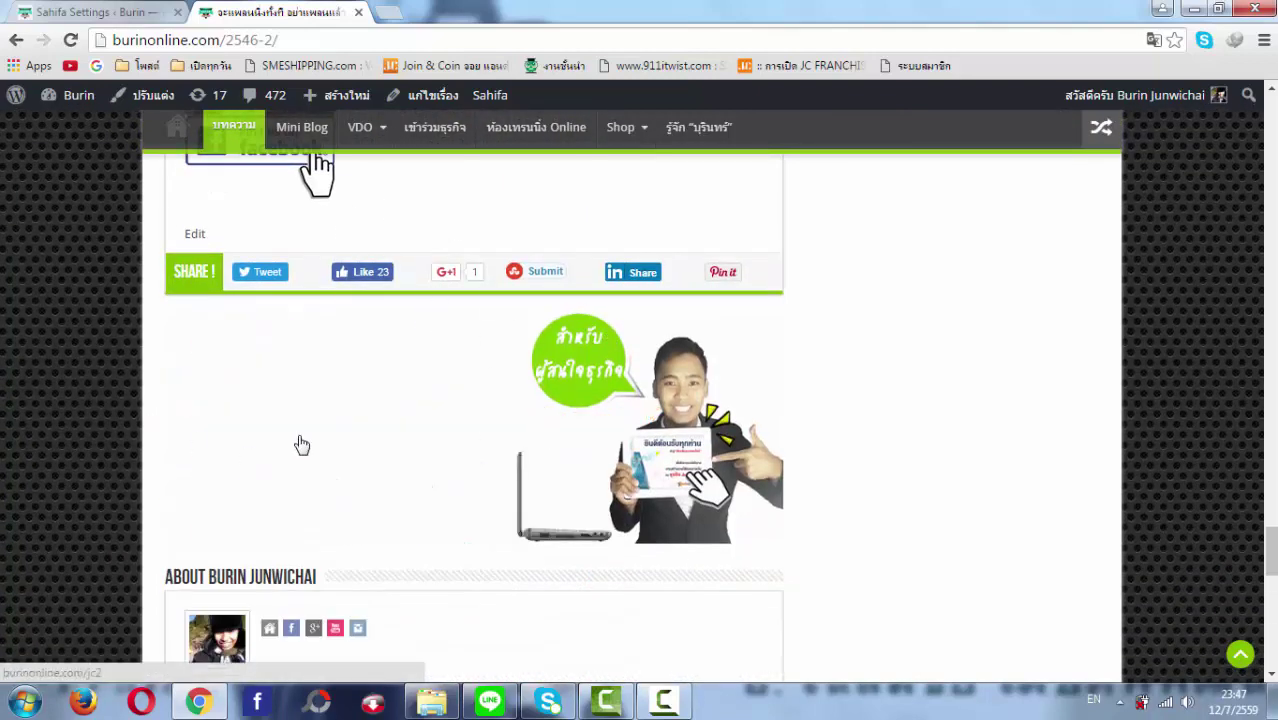
- Compare the Below Article Banner's image and link settings with the banner on the live article
left_click(18, 9)
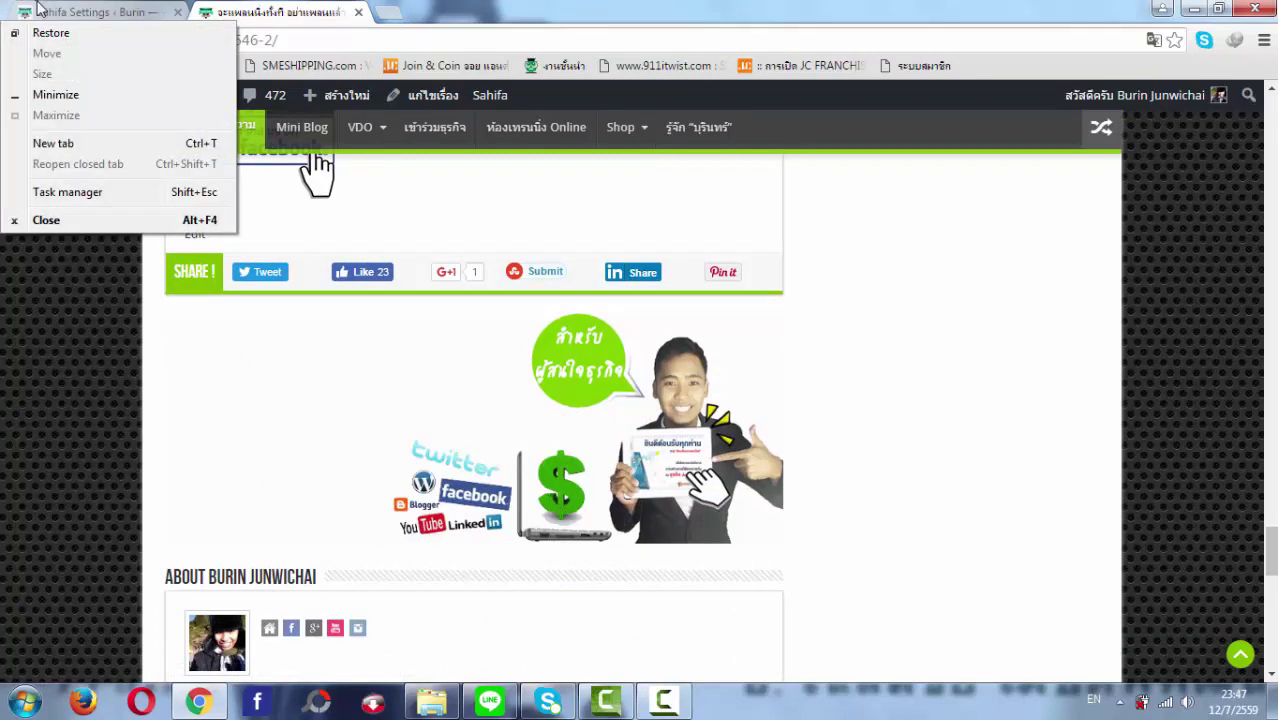
left_click(38, 10)
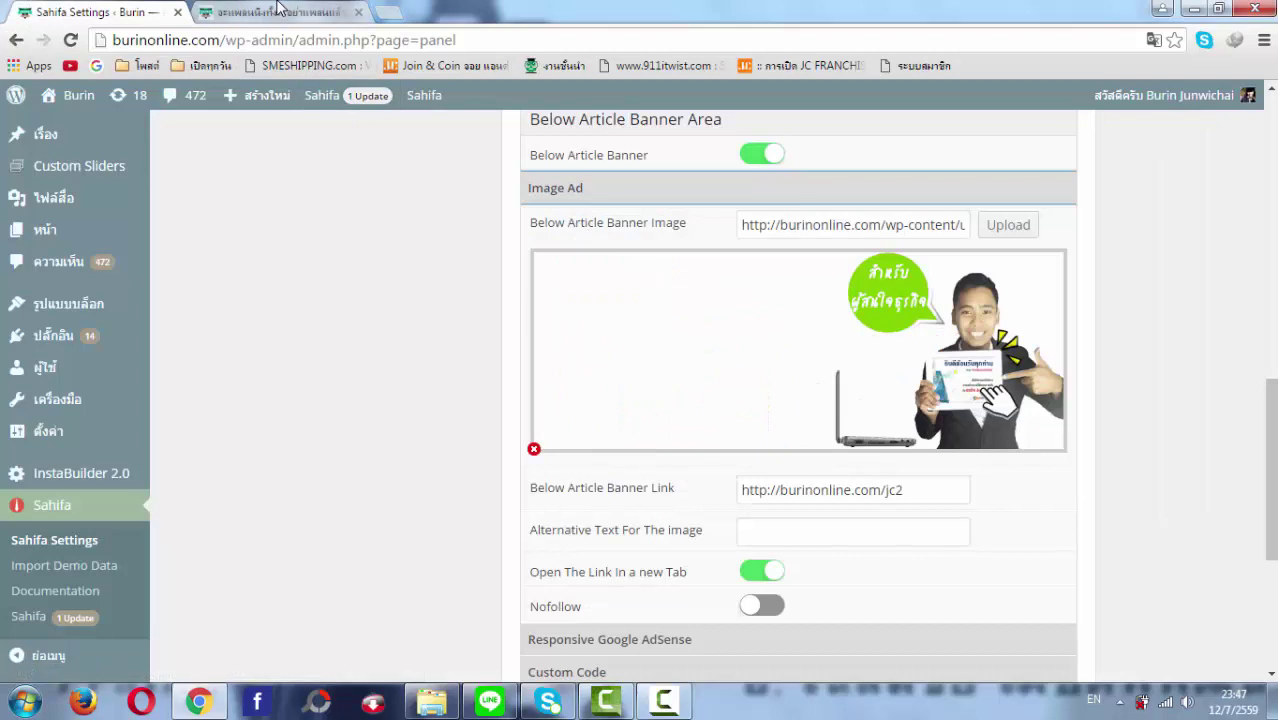
left_click(279, 10)
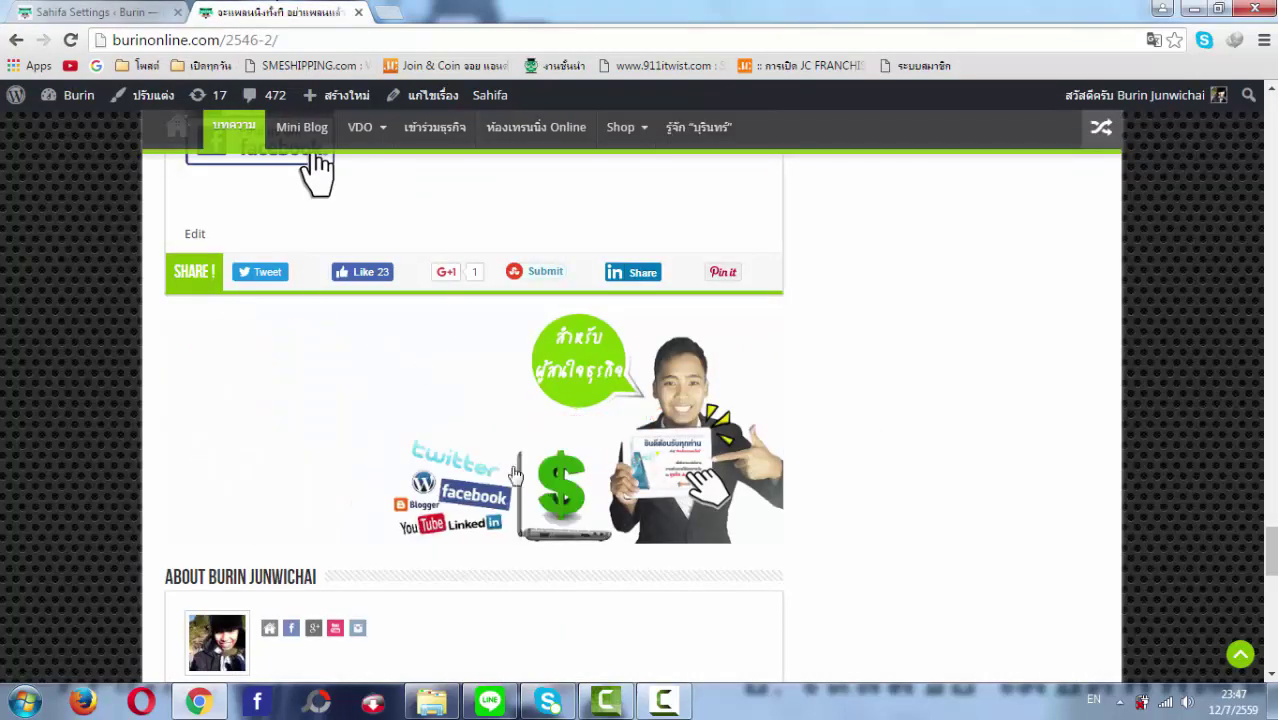
key("ctrl+Tab")
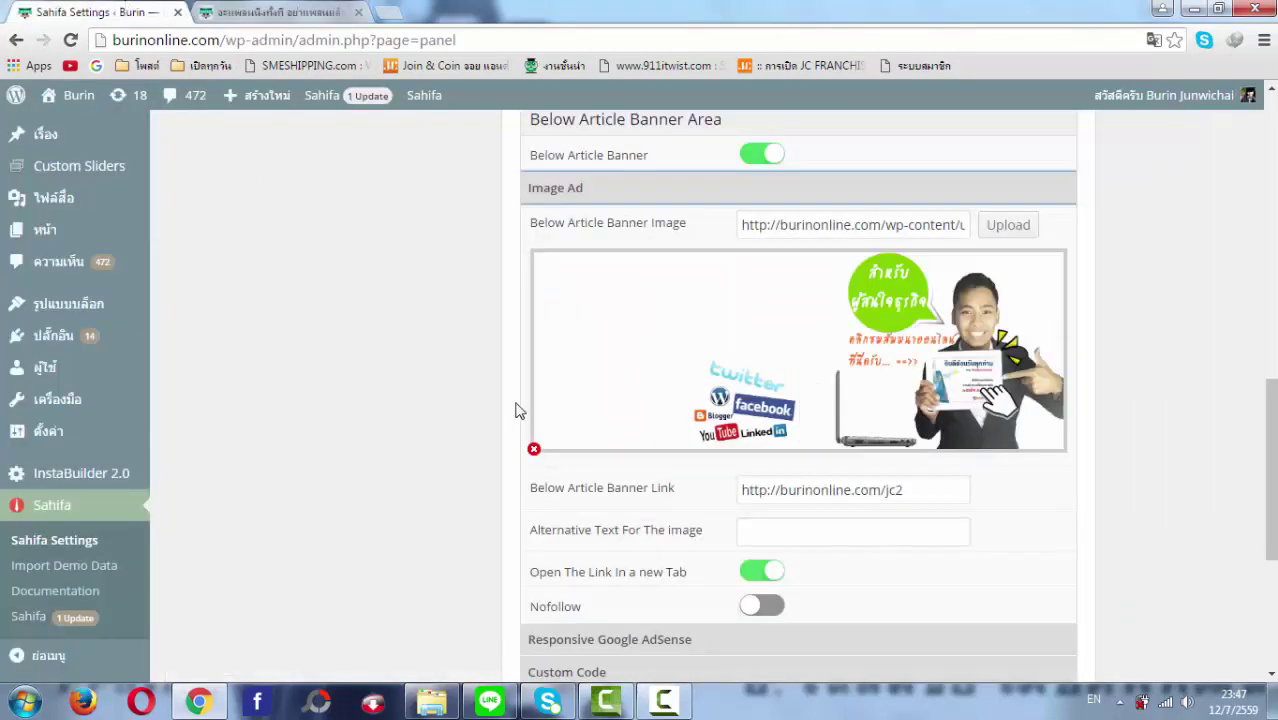
- Review the Shortcode ADS fields and return to the start of Banners Settings
scroll(516, 410, "down", 2)
scroll(533, 402, "down", 1)
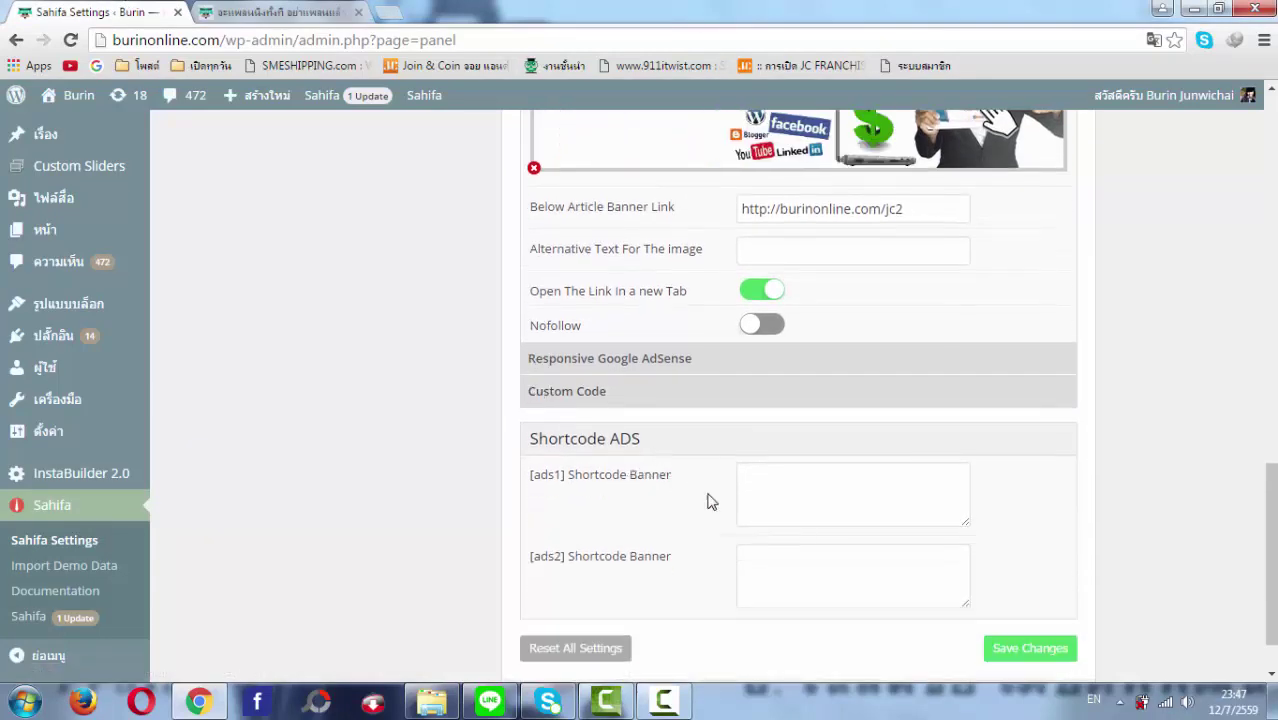
scroll(710, 505, "down", 1)
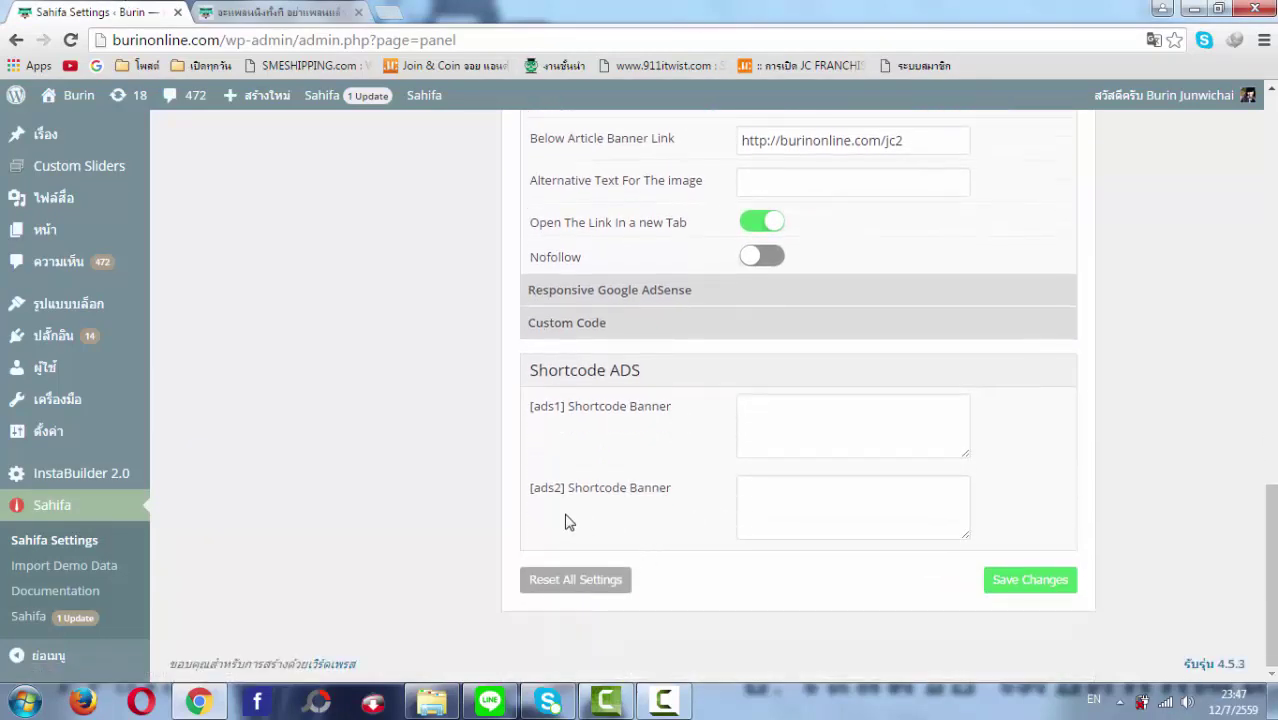
scroll(565, 521, "up", 10)
scroll(446, 470, "down", 2)
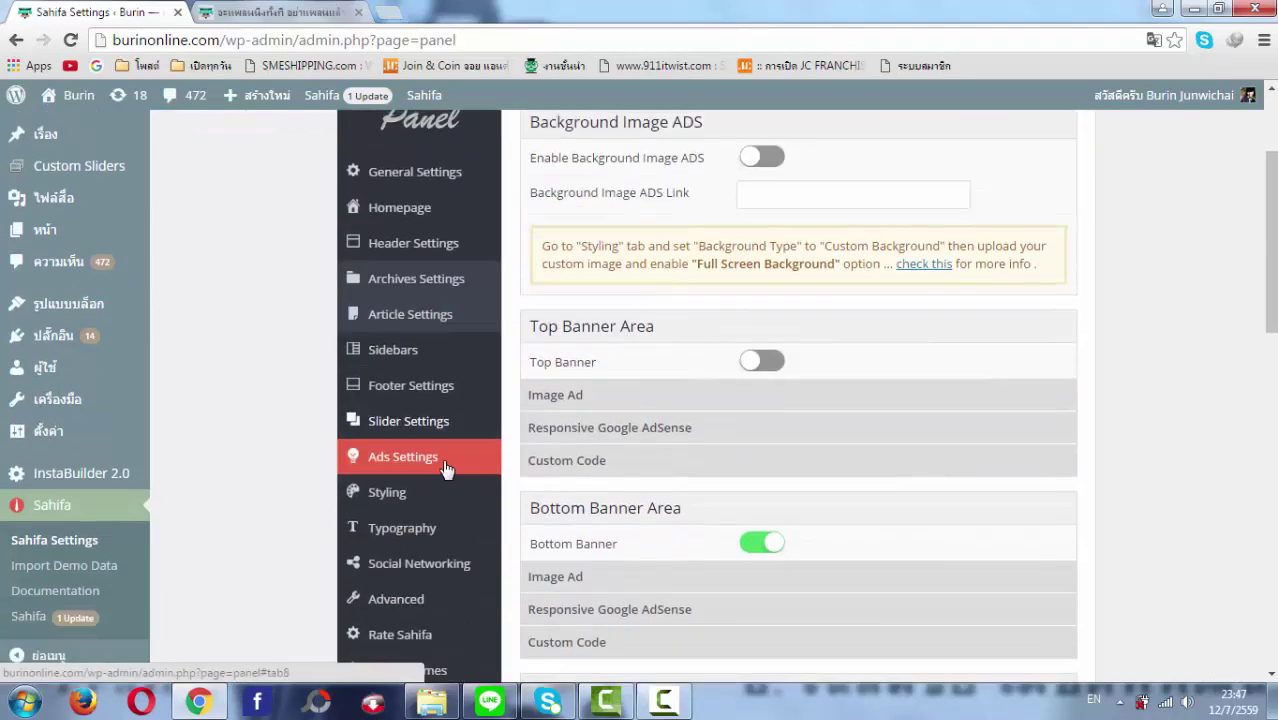
- Open the theme's Styling settings and compare the theme colour options with the published article page
left_click(444, 490)
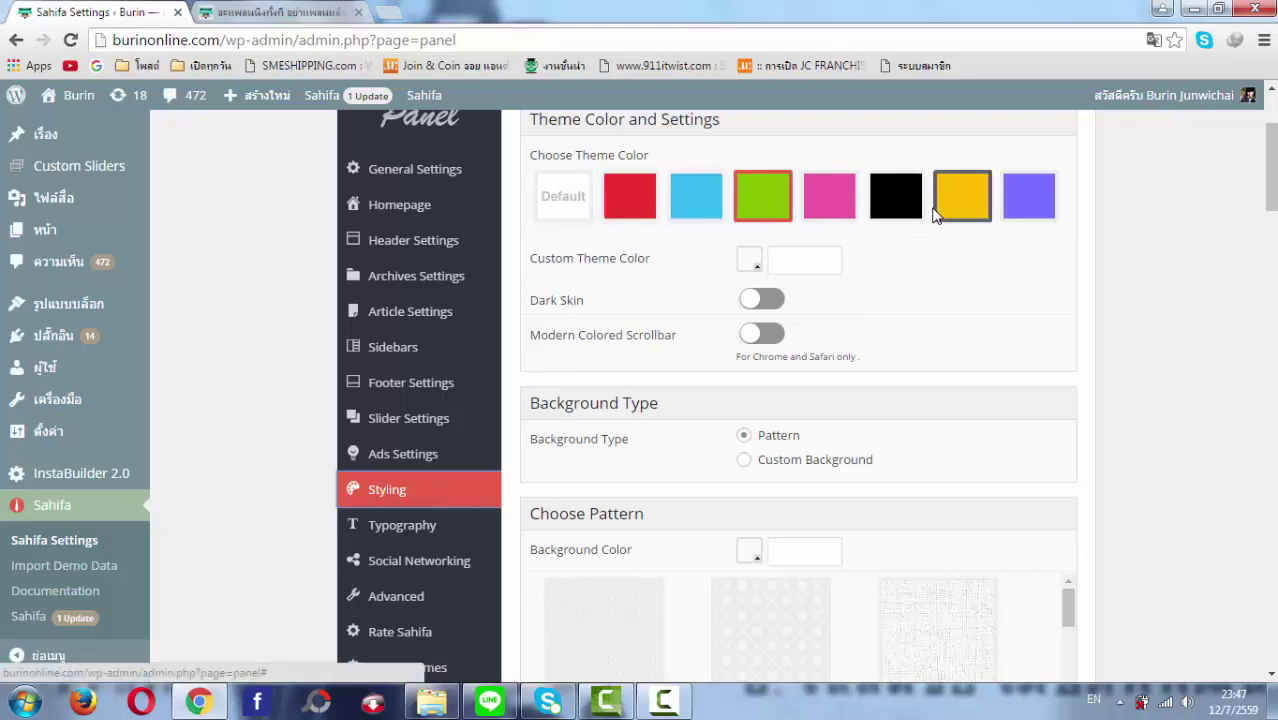
left_click(270, 12)
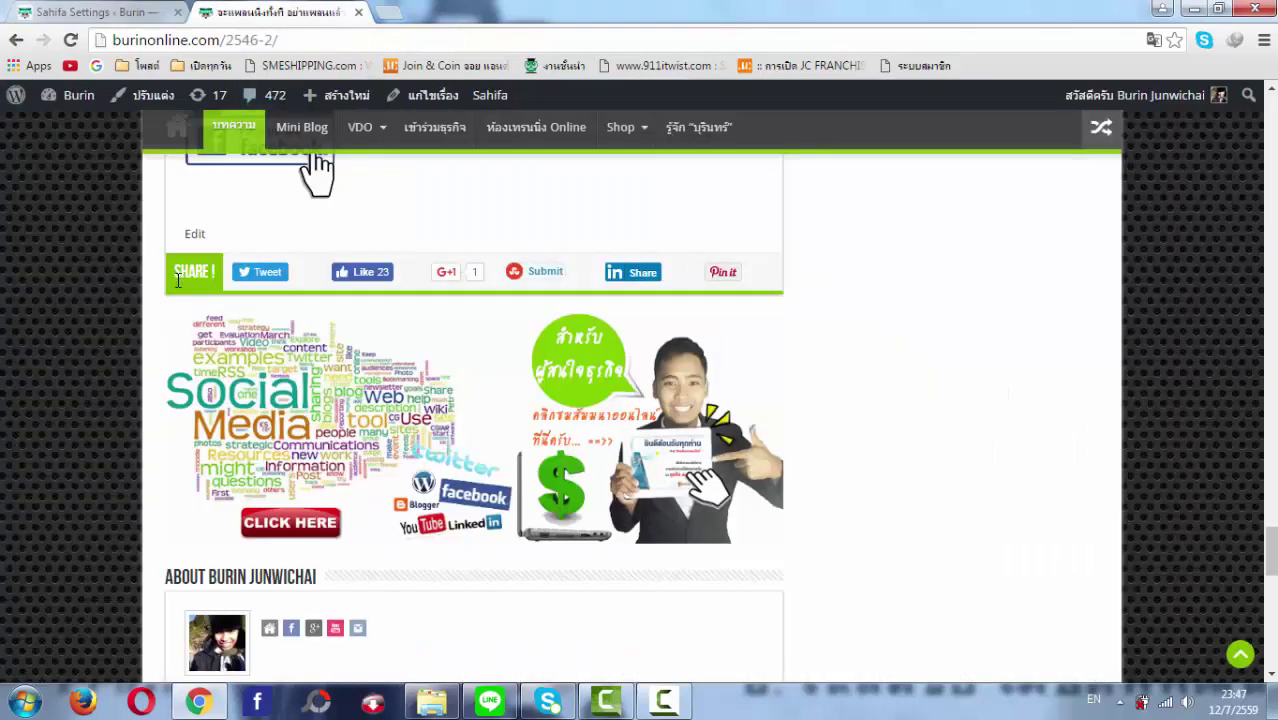
scroll(369, 222, "up", 5)
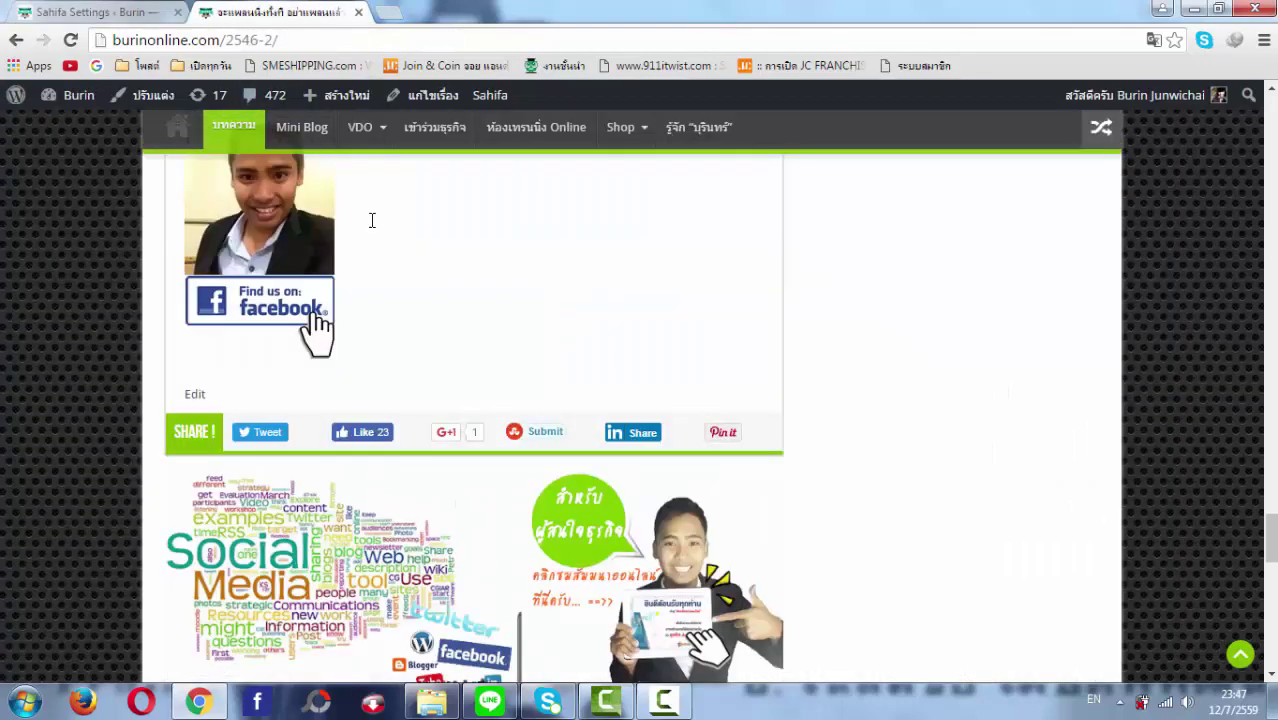
scroll(369, 228, "up", 10)
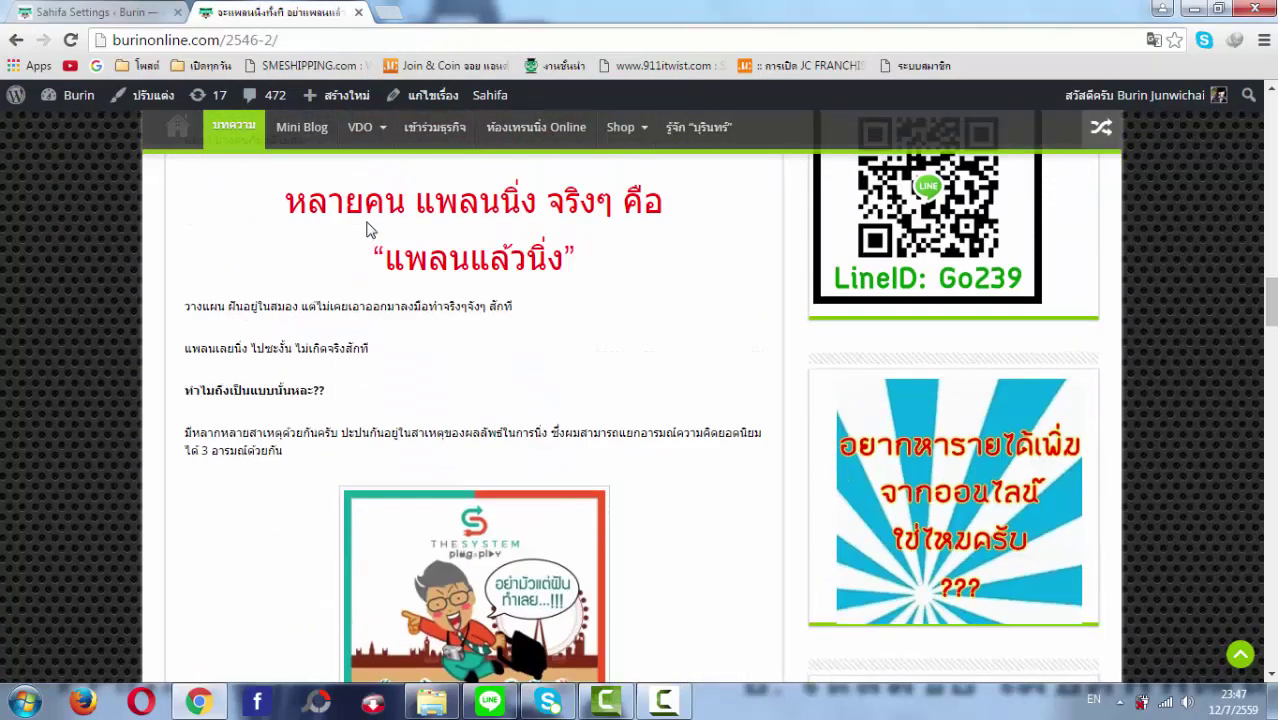
scroll(369, 229, "up", 15)
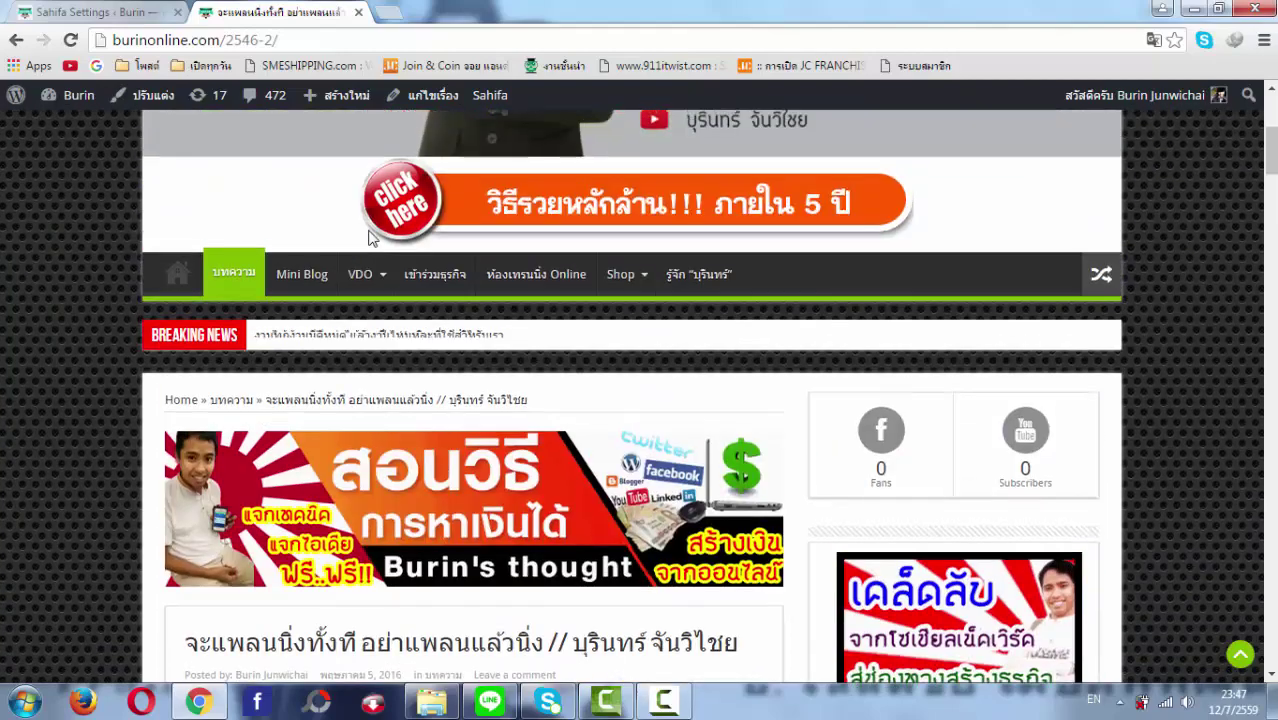
left_click(100, 12)
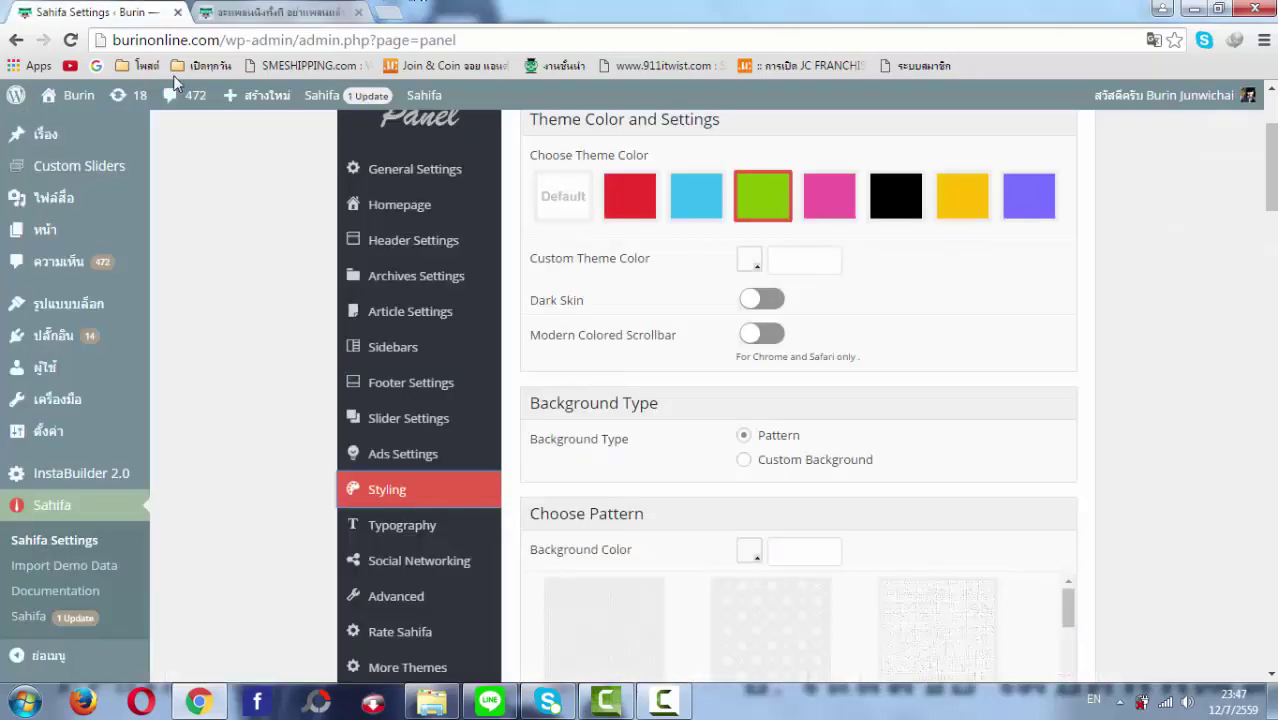
- Open the theme's Typography settings and look through the character sets, live preview and main font options
scroll(478, 410, "down", 1)
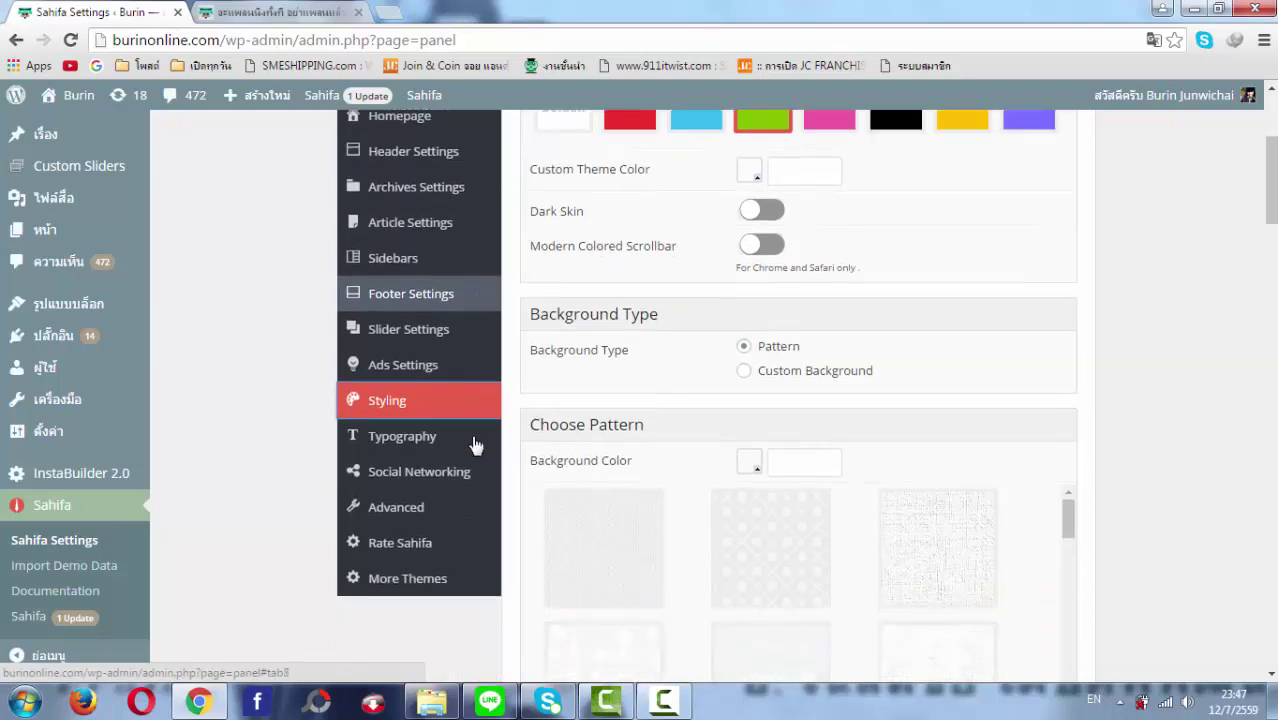
left_click(464, 433)
scroll(522, 457, "up", 1)
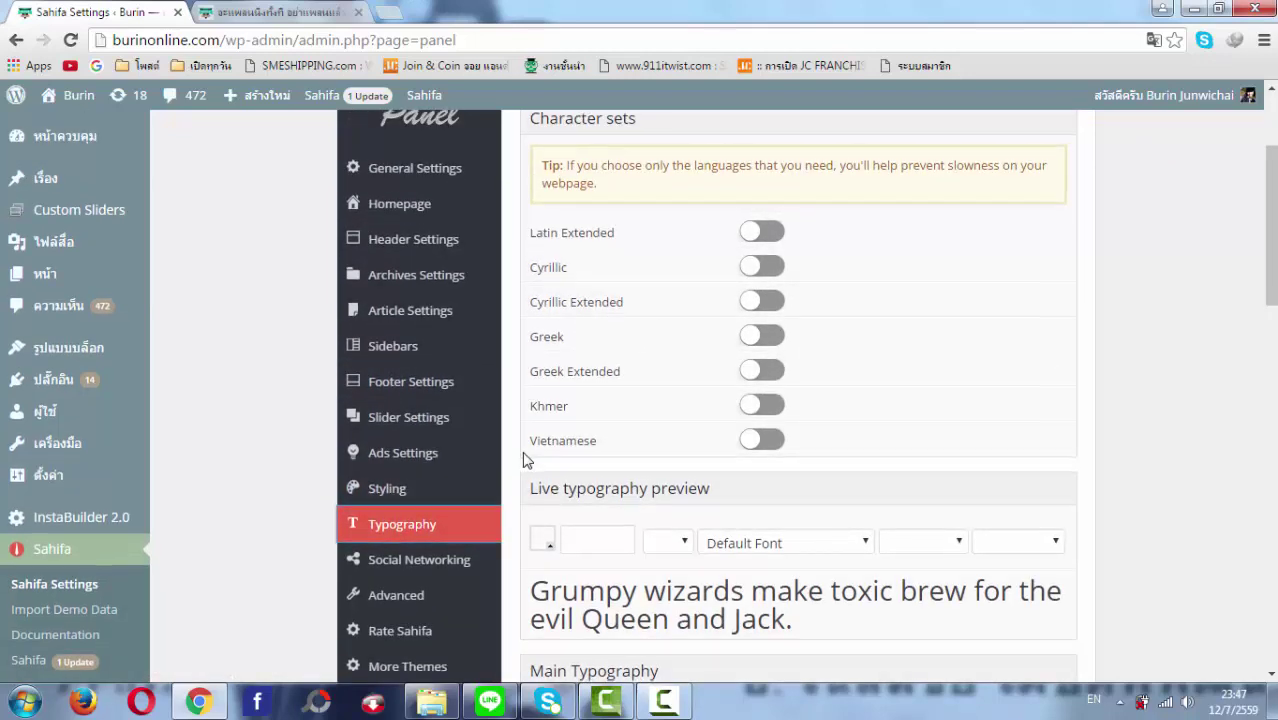
scroll(527, 458, "down", 3)
scroll(527, 457, "down", 11)
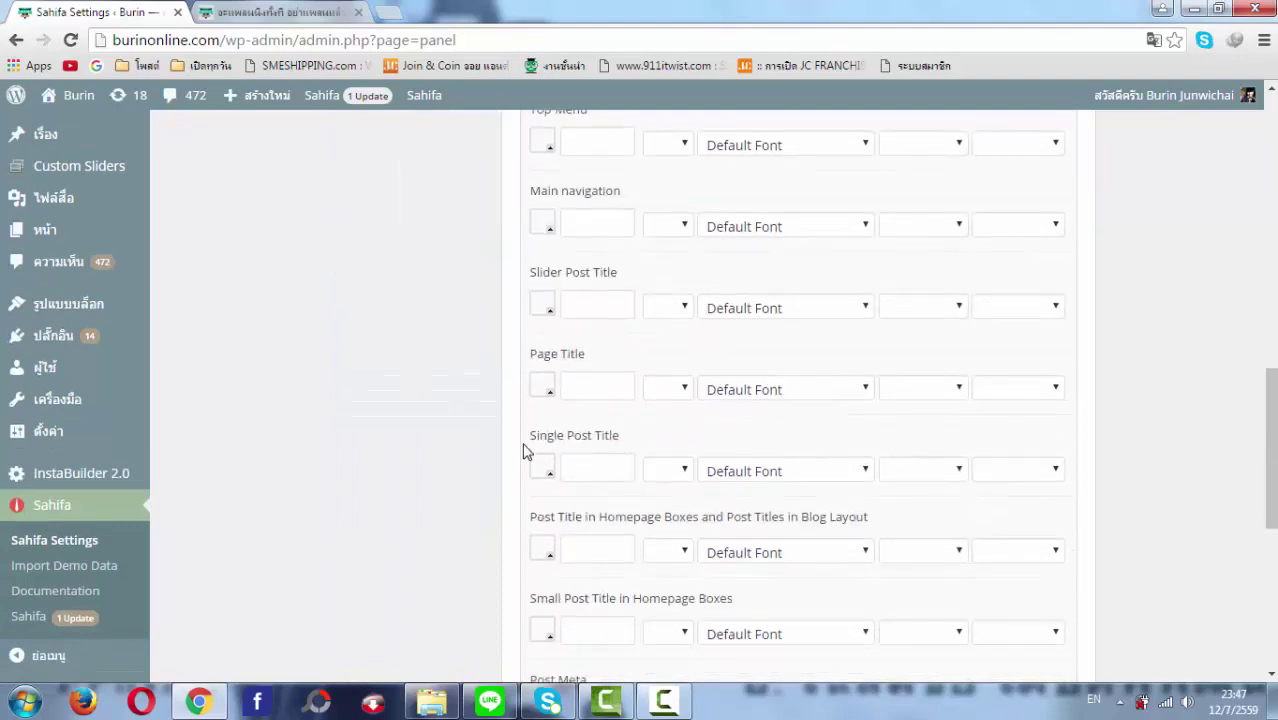
scroll(527, 452, "up", 8)
scroll(525, 445, "up", 4)
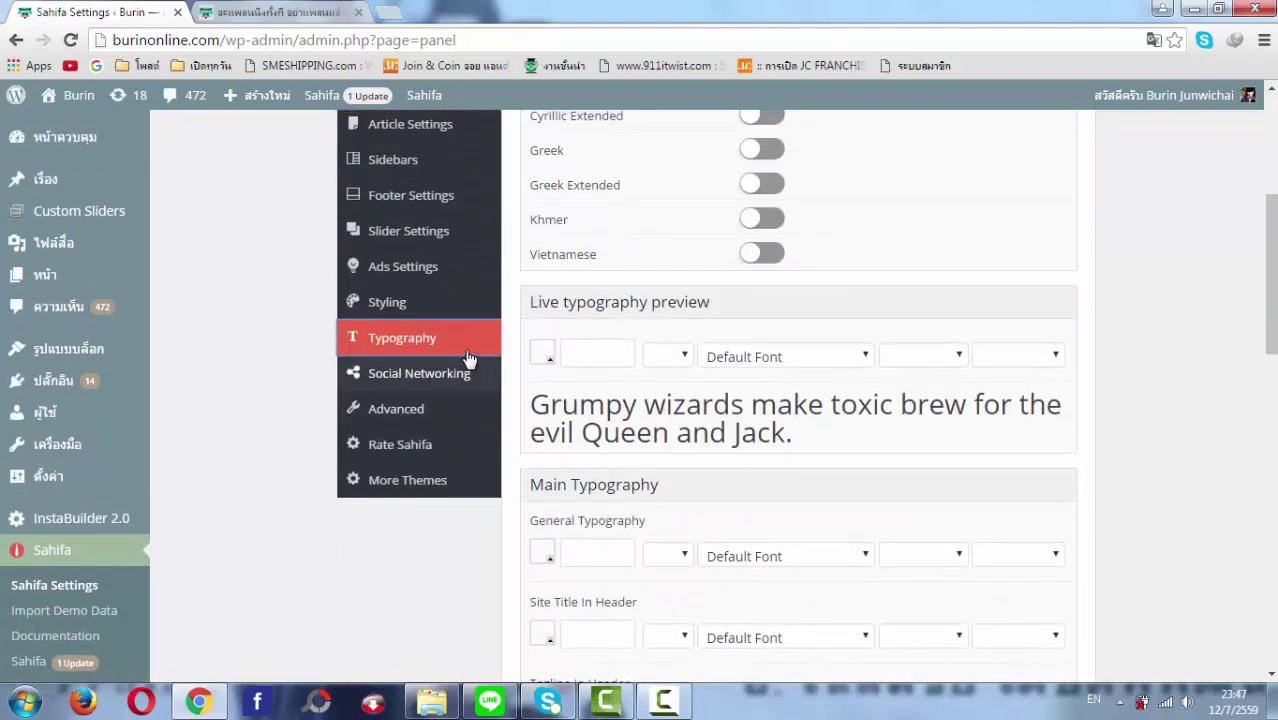
left_click(465, 374)
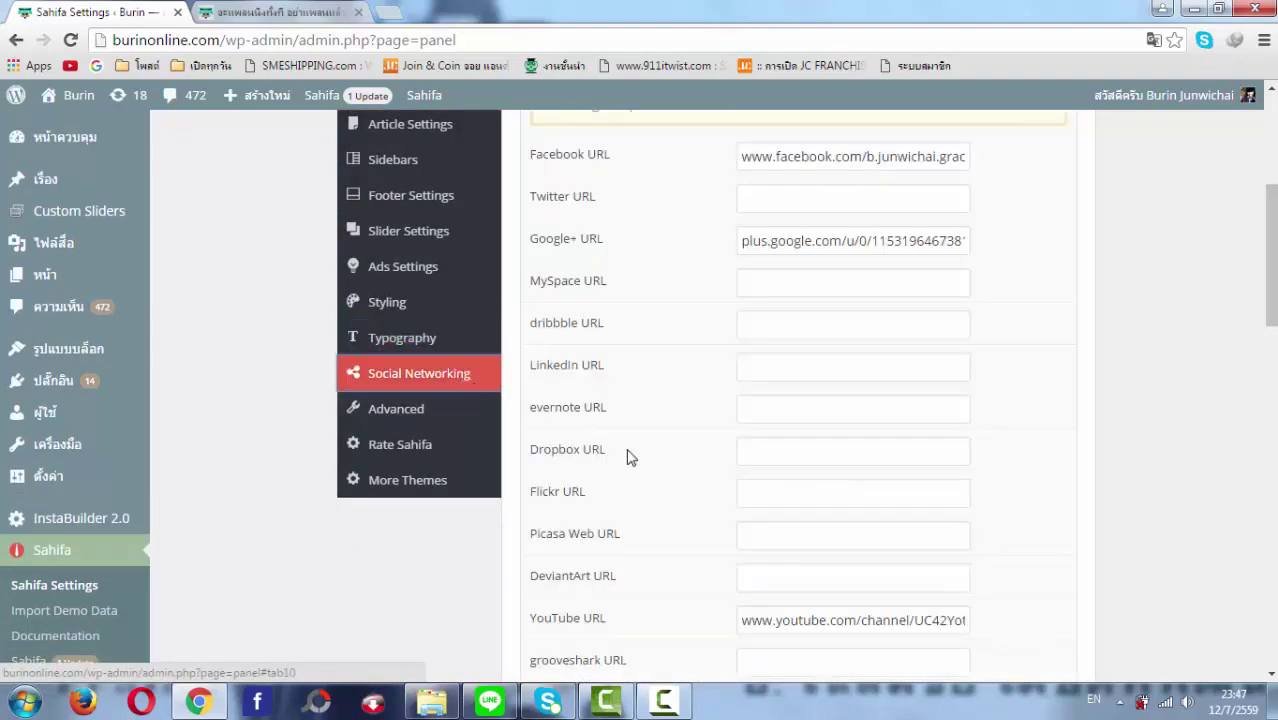
scroll(631, 455, "up", 1)
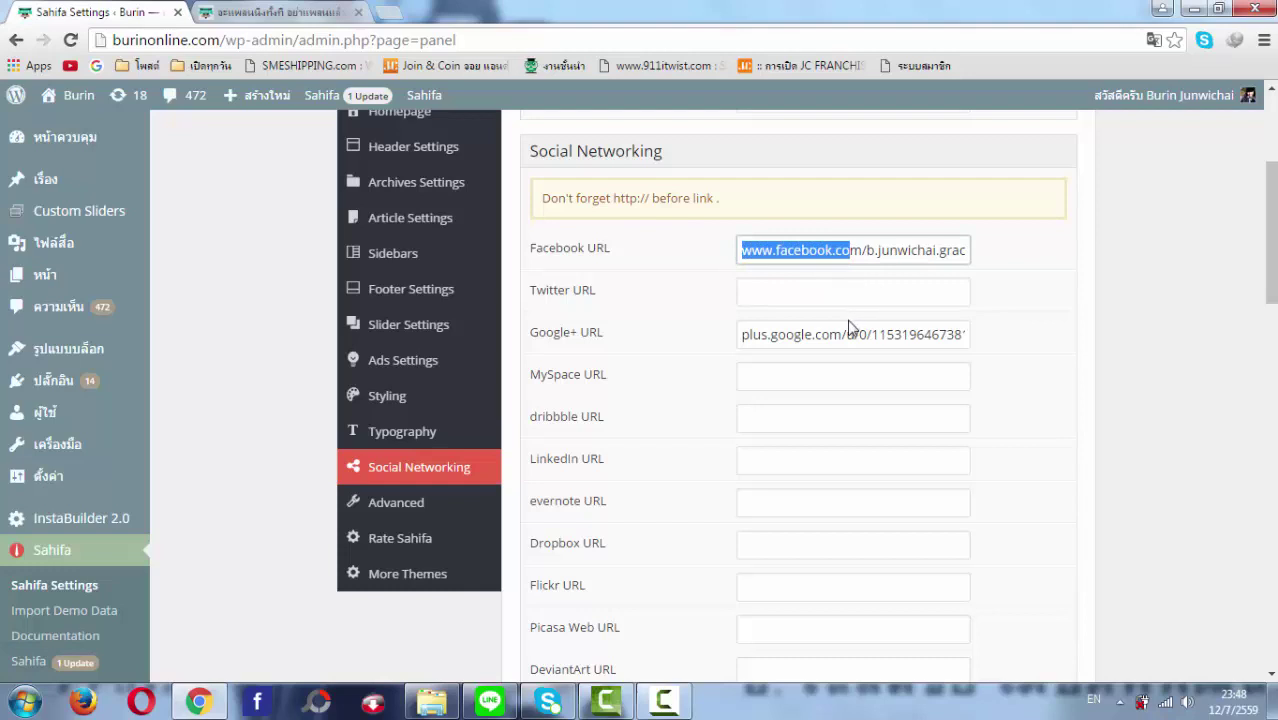
left_click(893, 277)
left_click_drag(866, 250, 876, 250)
left_click_drag(989, 274, 1048, 295)
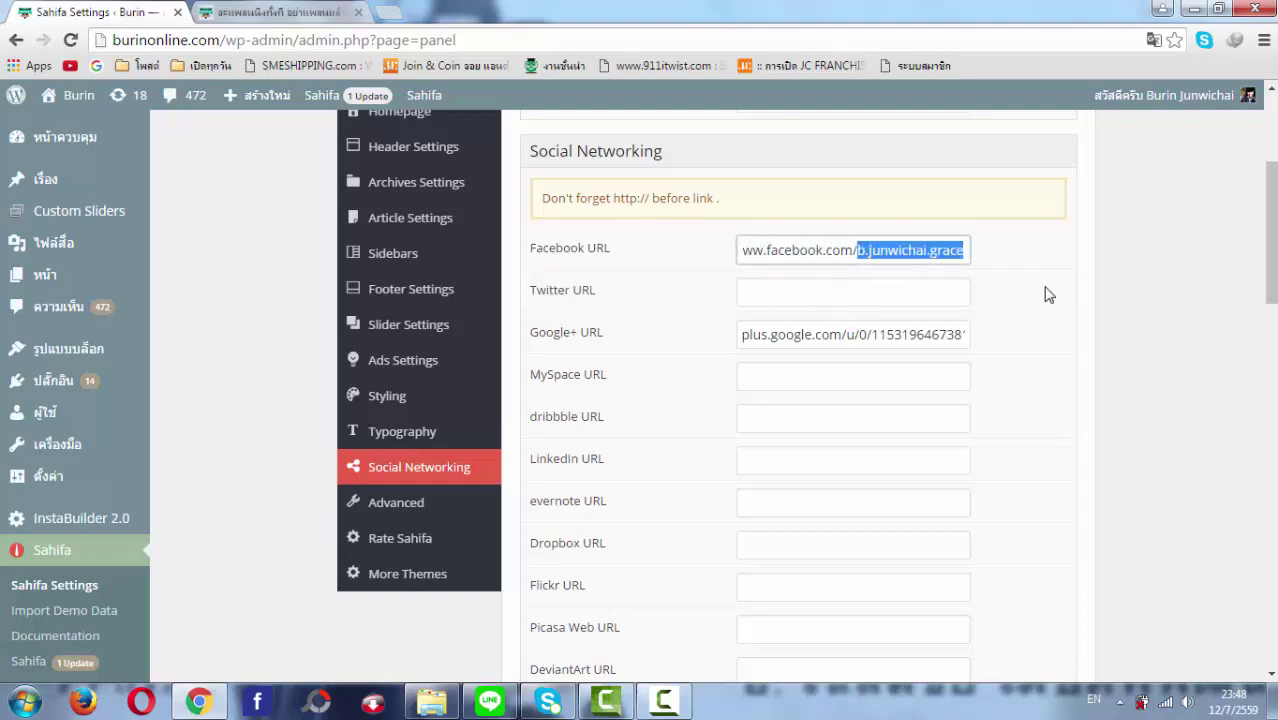
type("g")
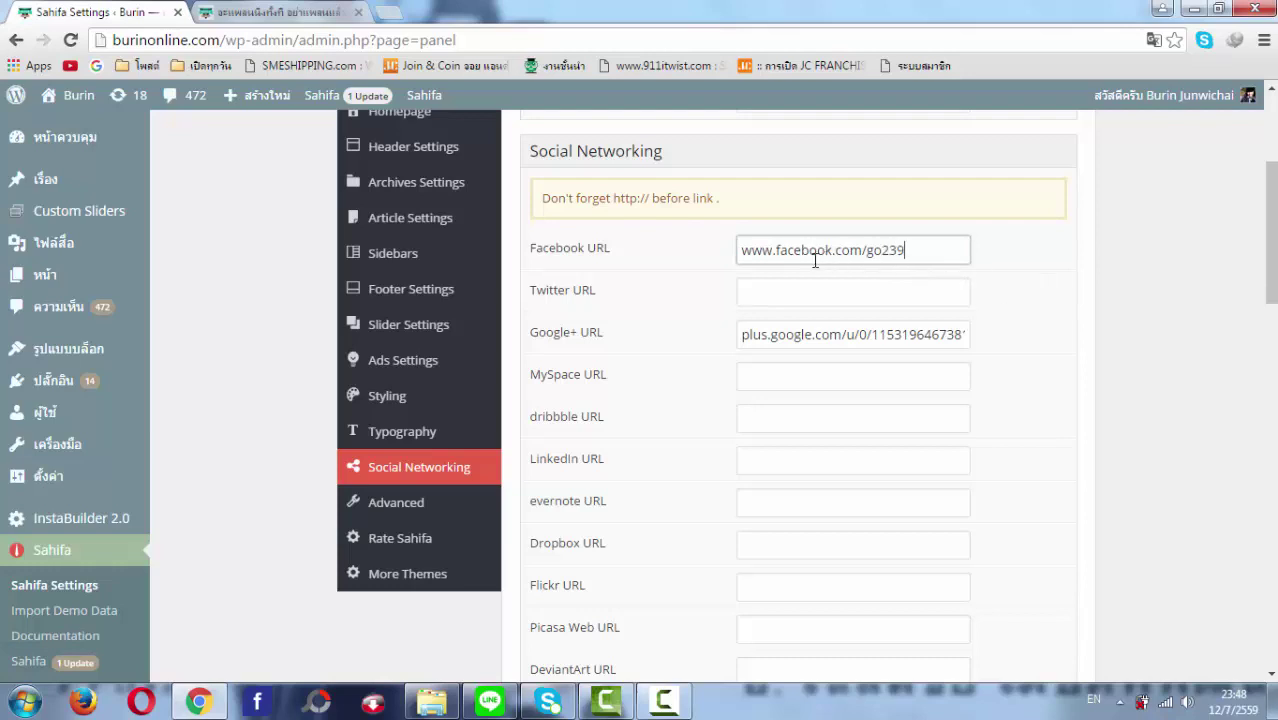
- Save the Social Networking settings and glance at the published article page
scroll(859, 379, "down", 1)
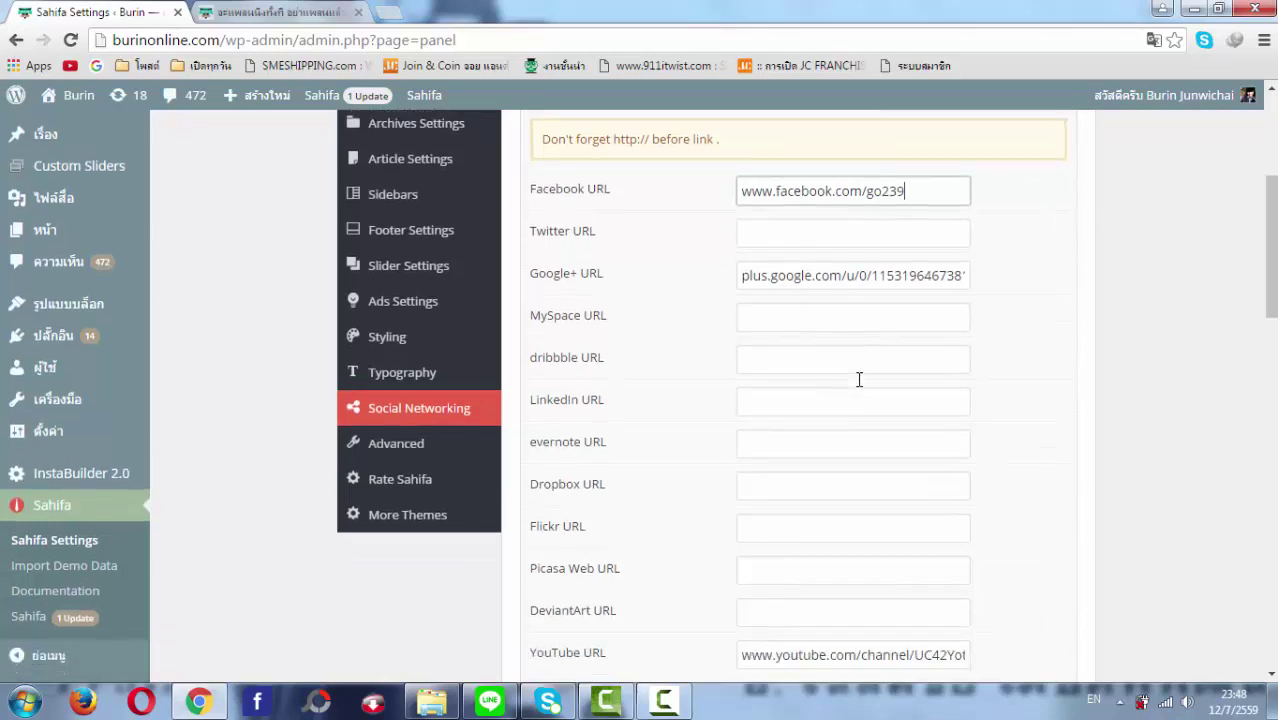
scroll(859, 379, "down", 2)
scroll(850, 462, "down", 3)
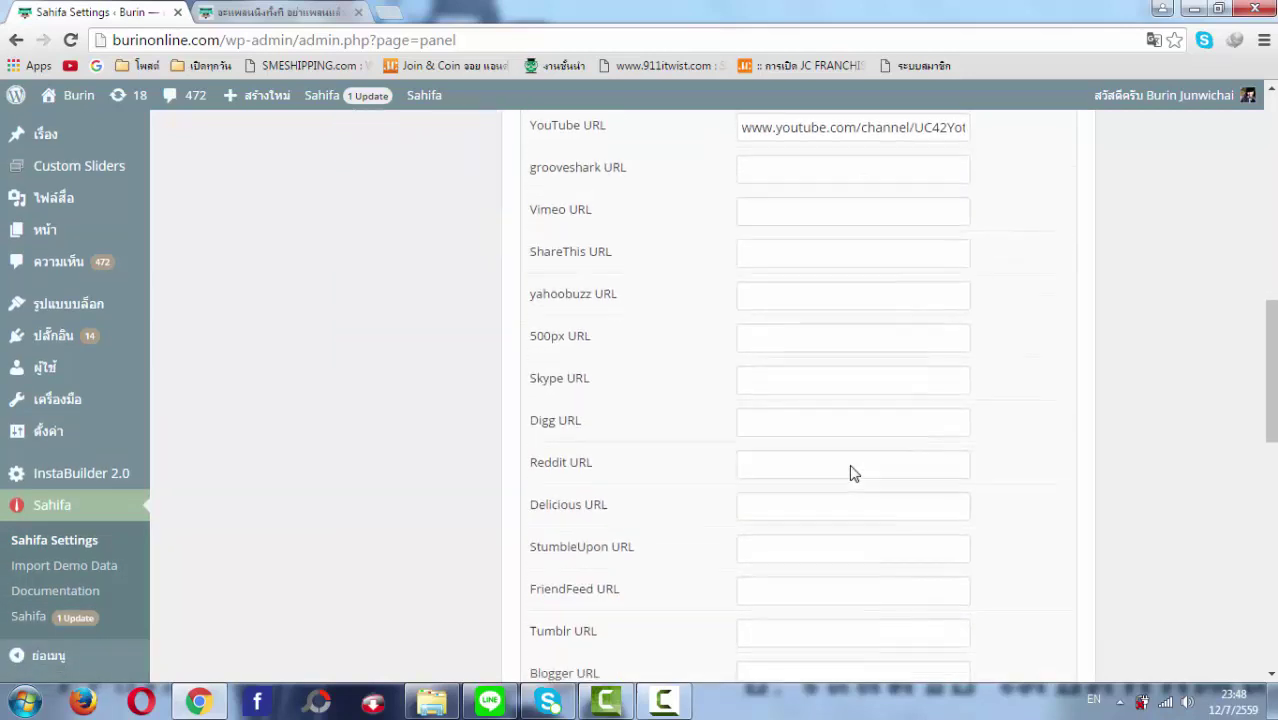
scroll(850, 472, "down", 10)
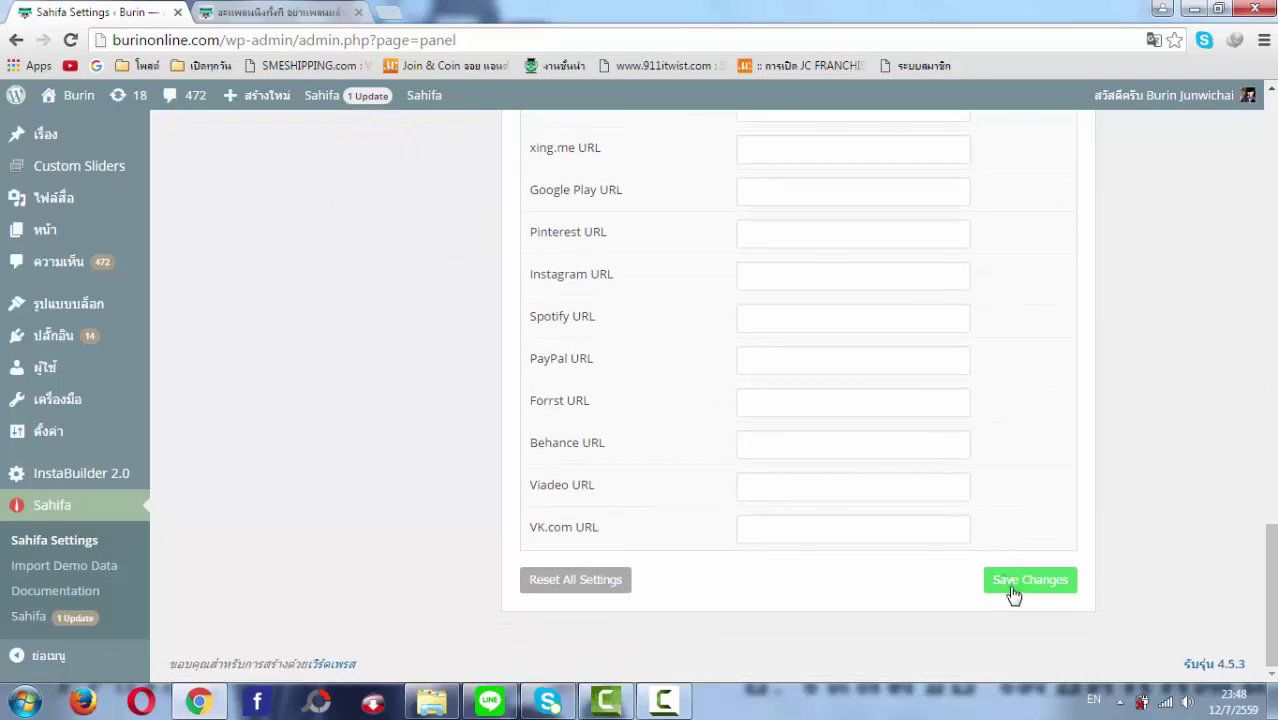
left_click(1013, 595)
left_click(208, 10)
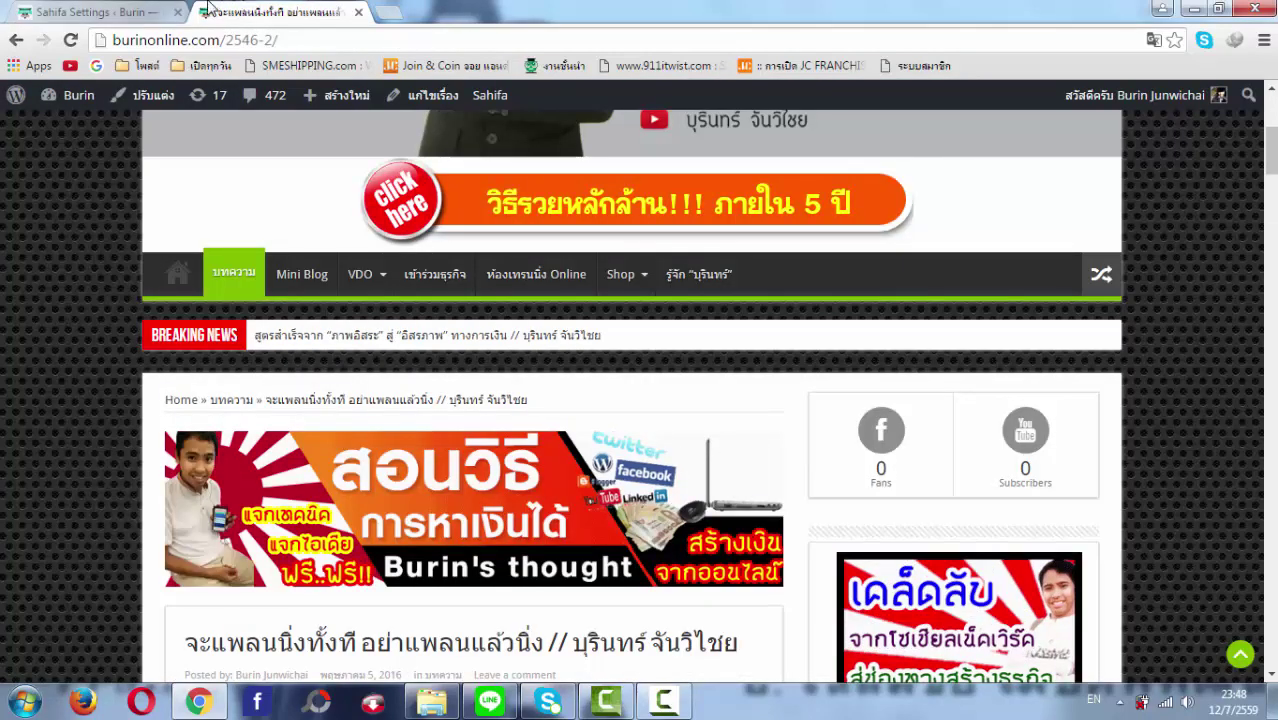
left_click(150, 12)
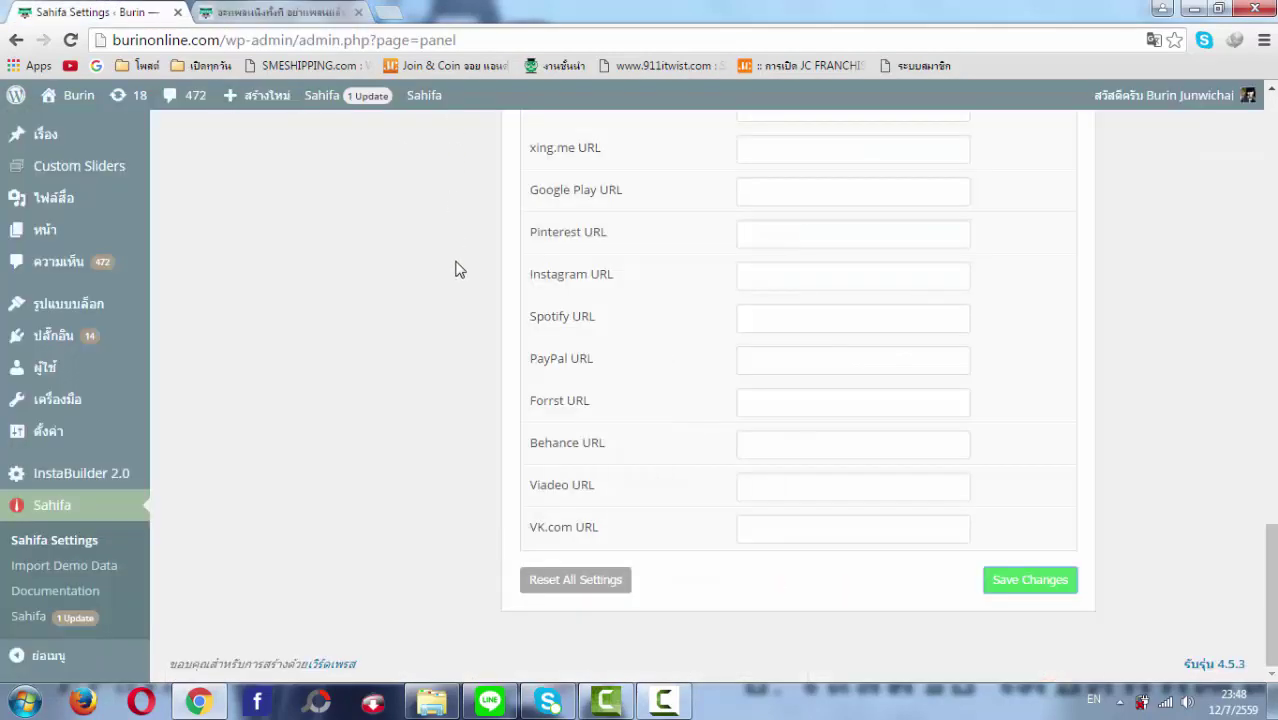
- Examine the theme's Advanced settings, including the Twitter API, login page logo, Export and Import sections, and return to General Settings
scroll(455, 270, "up", 10)
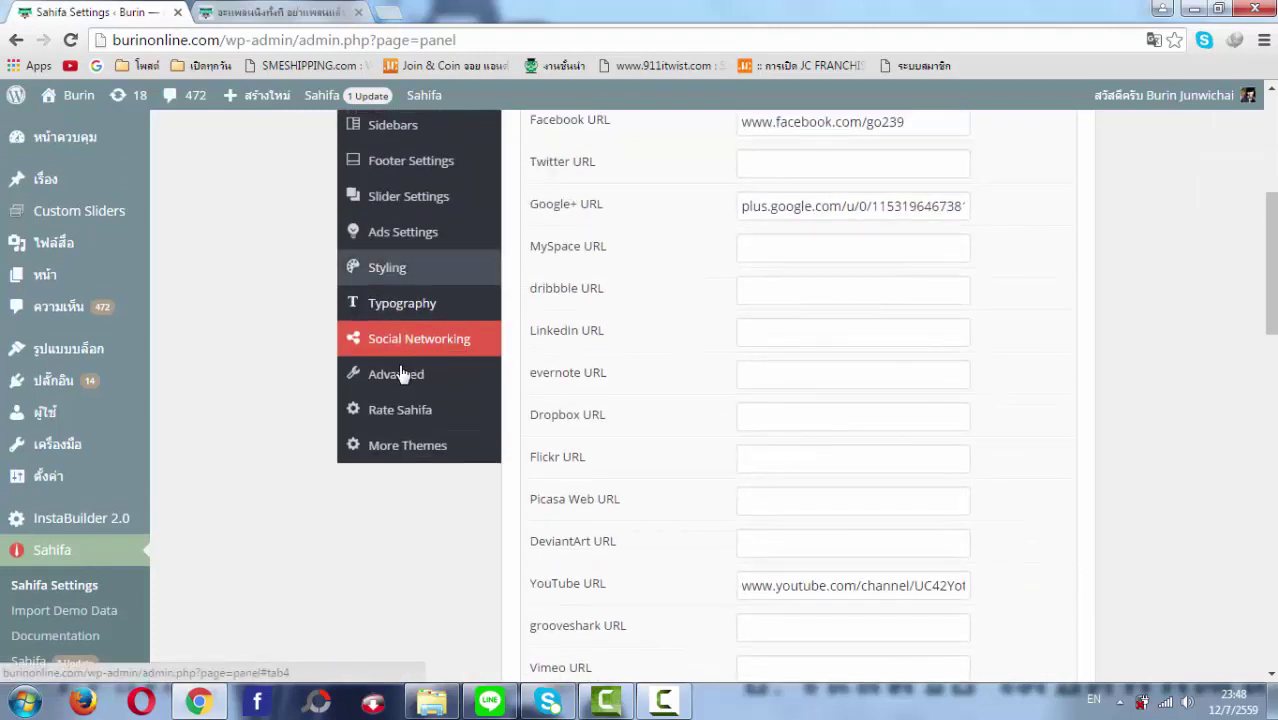
left_click(413, 380)
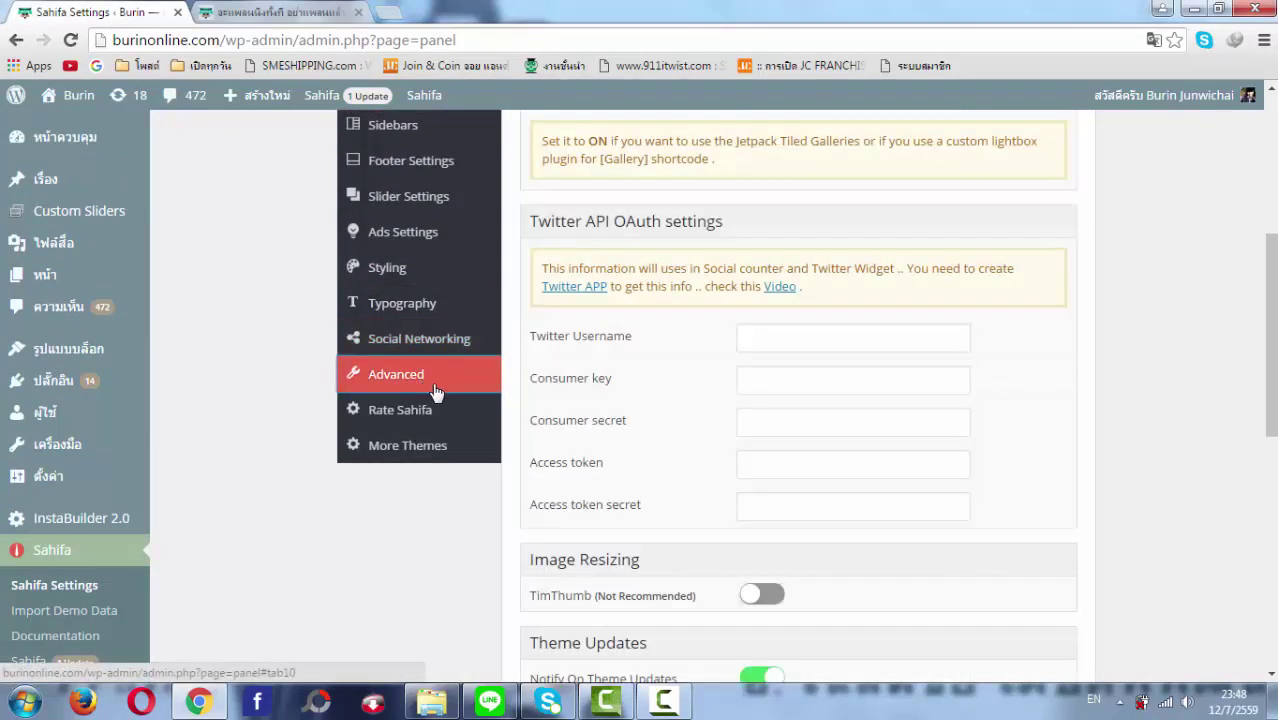
scroll(513, 403, "down", 3)
scroll(617, 397, "down", 10)
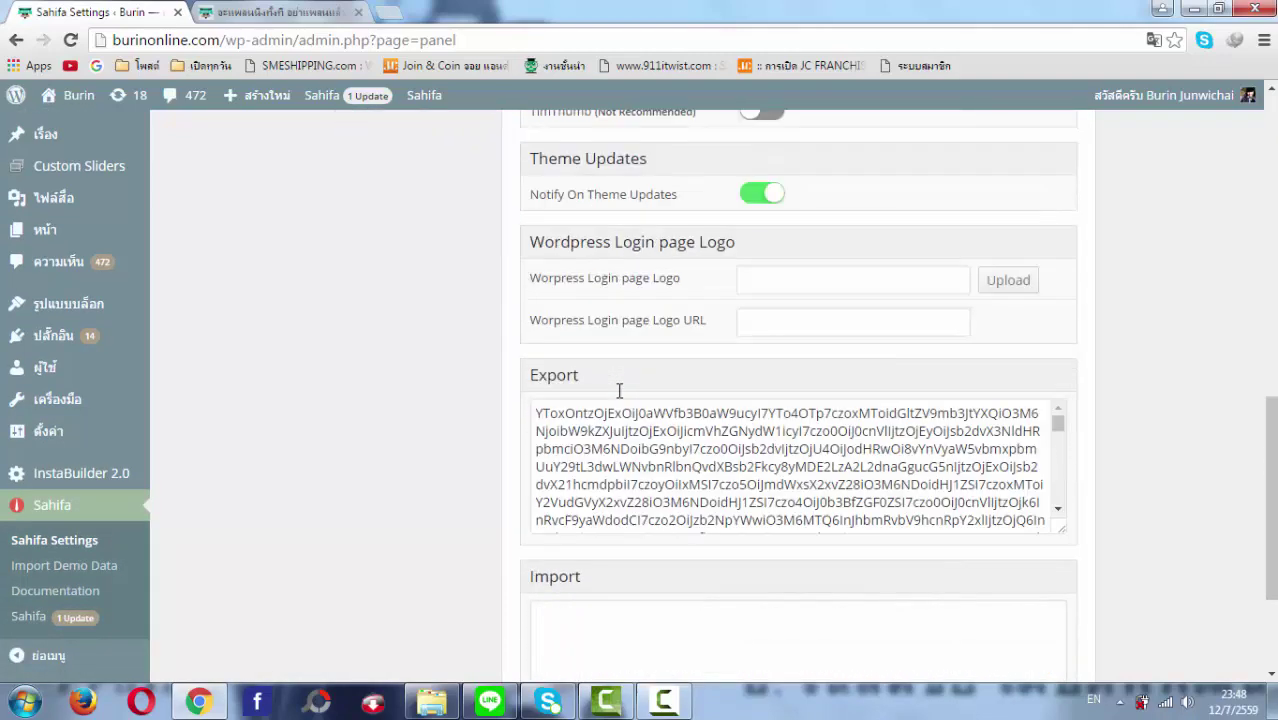
scroll(630, 345, "down", 10)
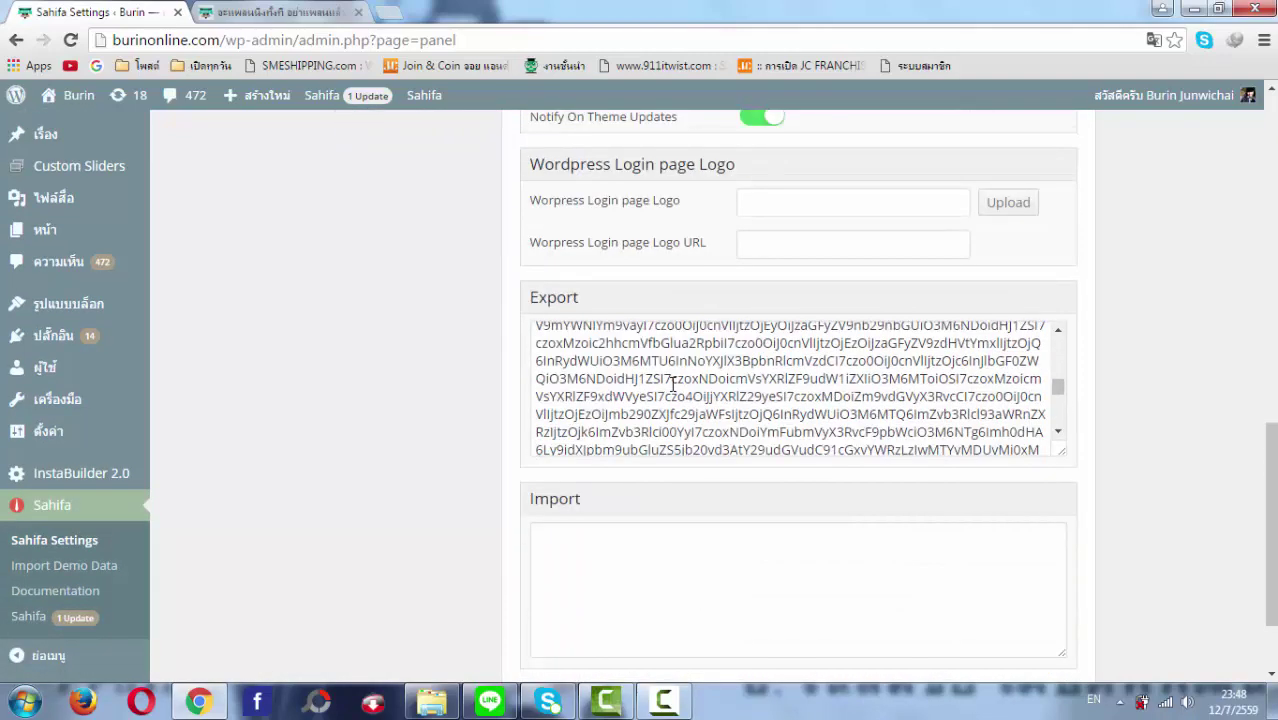
scroll(710, 477, "up", 8)
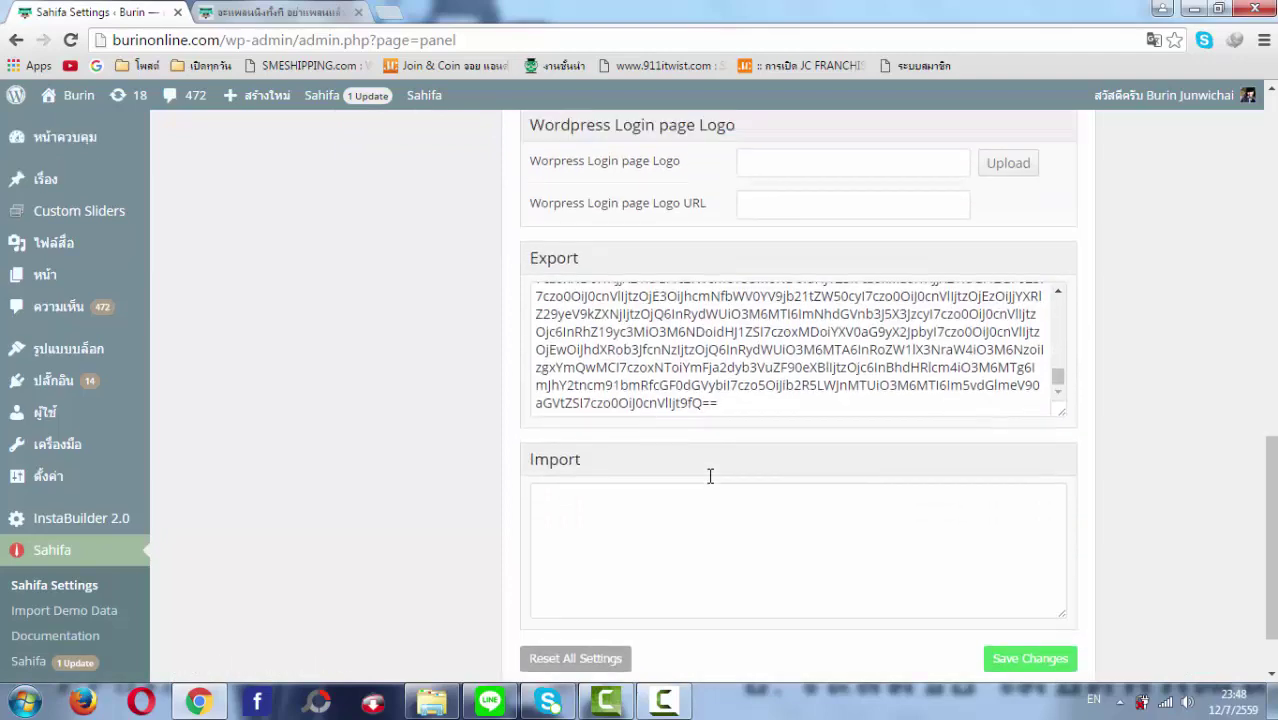
scroll(705, 547, "up", 5)
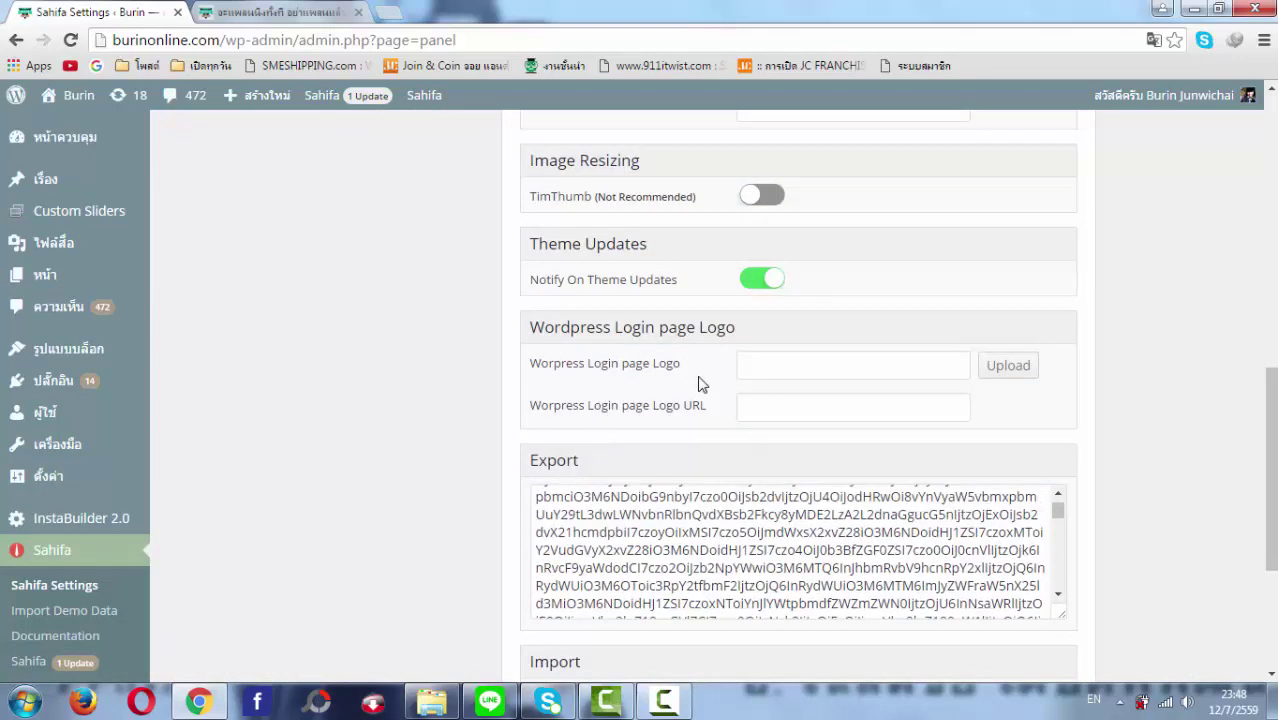
scroll(698, 383, "up", 6)
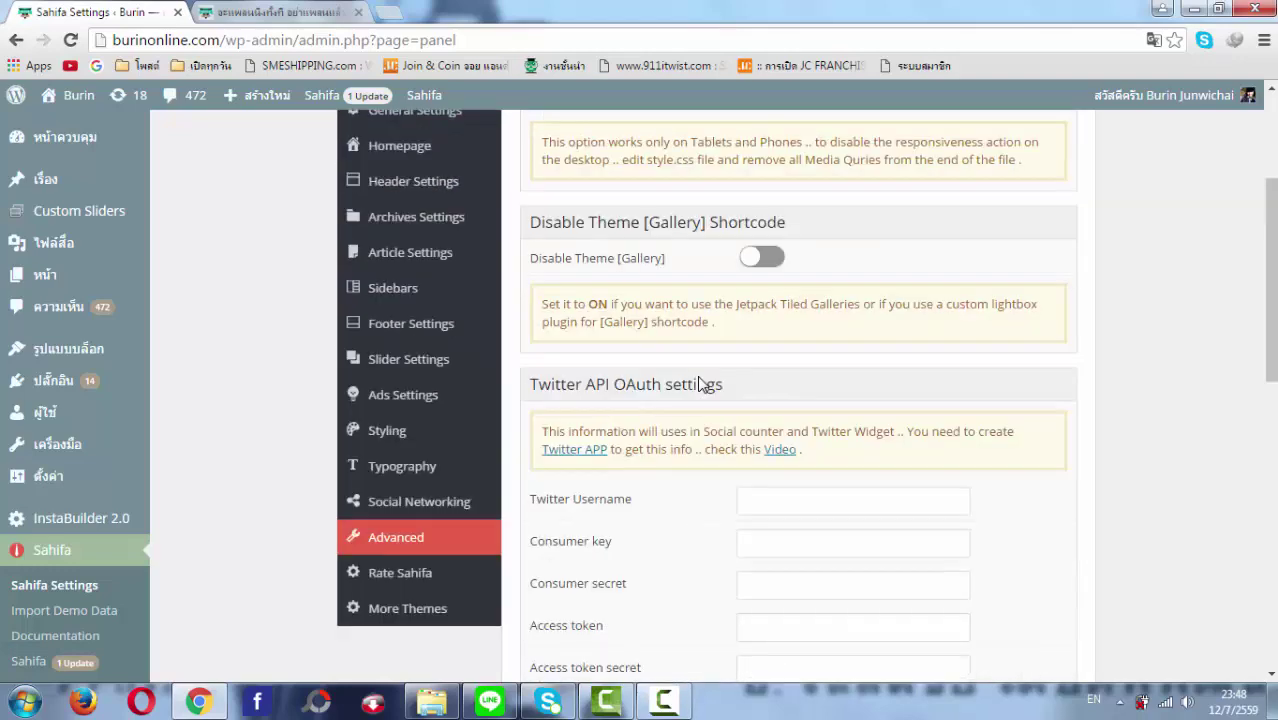
scroll(698, 383, "up", 3)
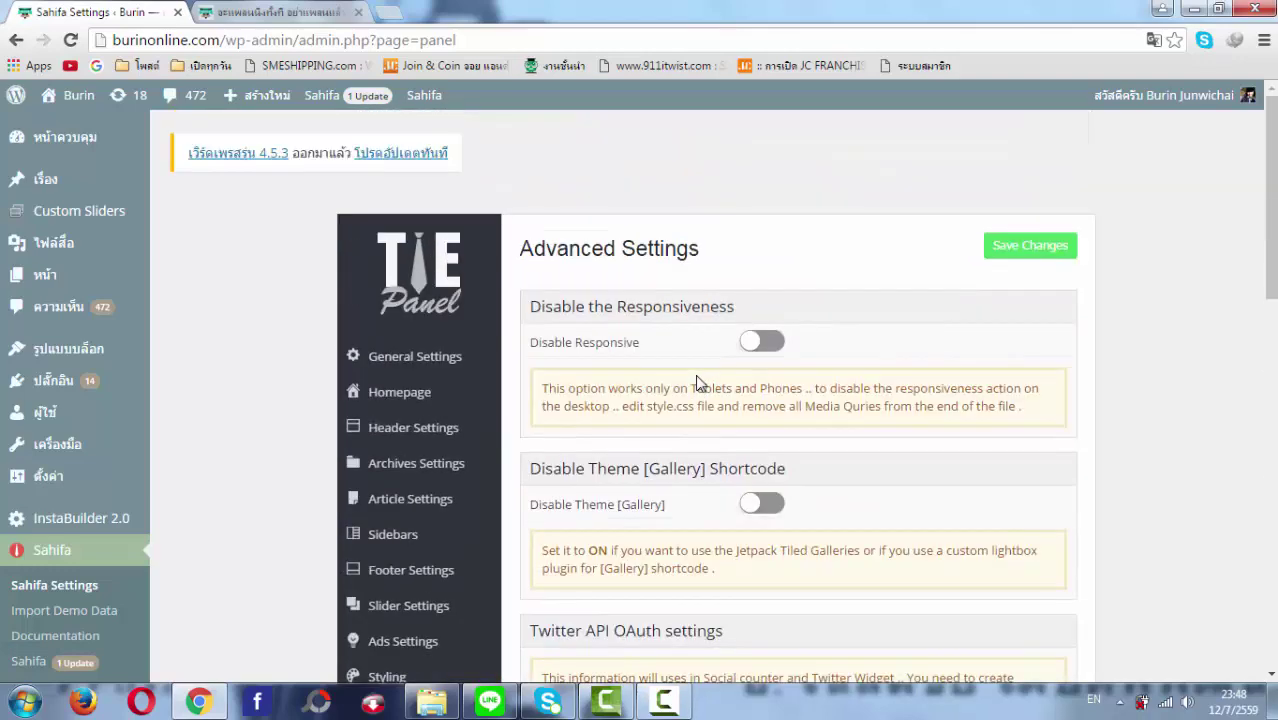
left_click(425, 356)
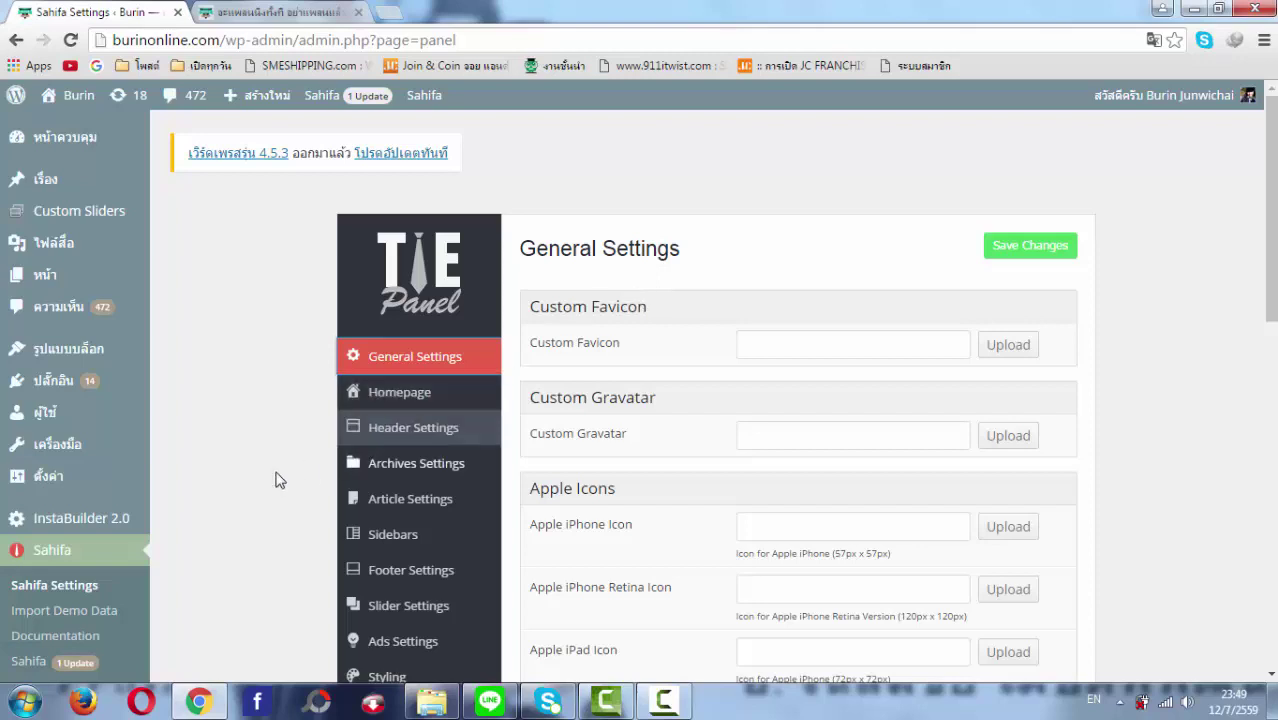
scroll(250, 488, "down", 2)
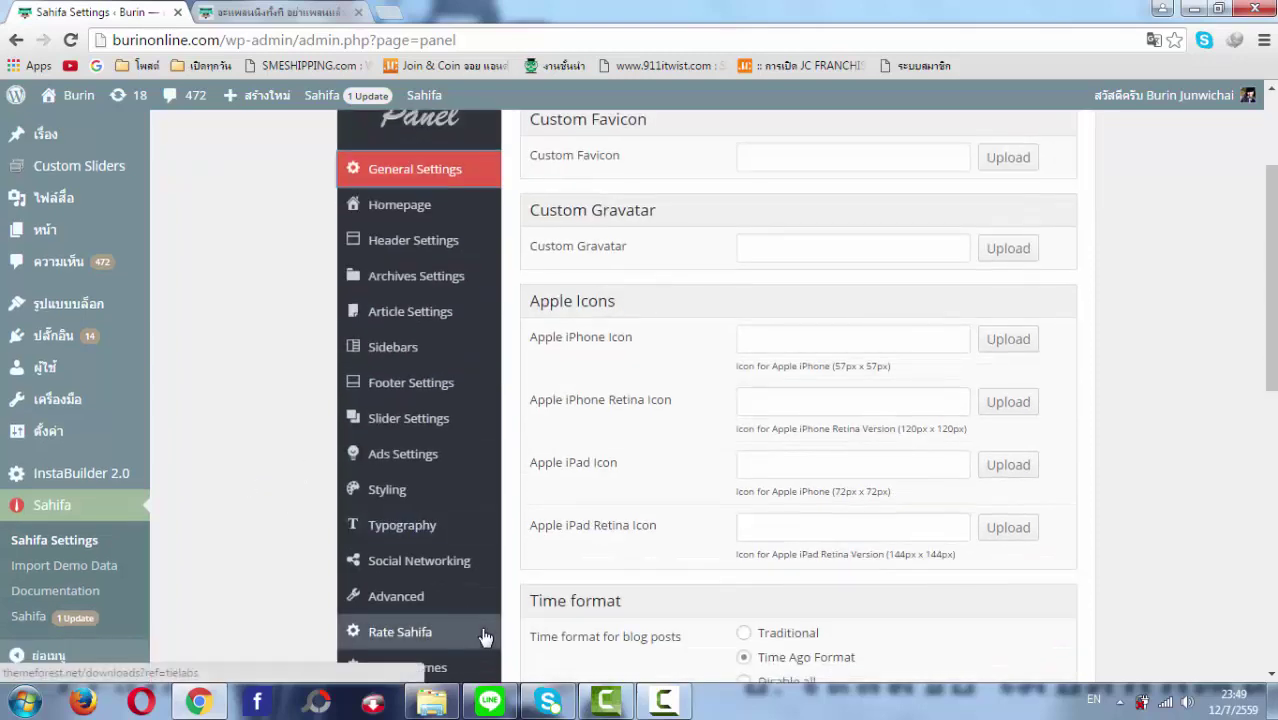
- Open the InstaBuilder 2.0 dashboard and look over the visitors chart, page groups and ungrouped pages
mouse_move(96, 490)
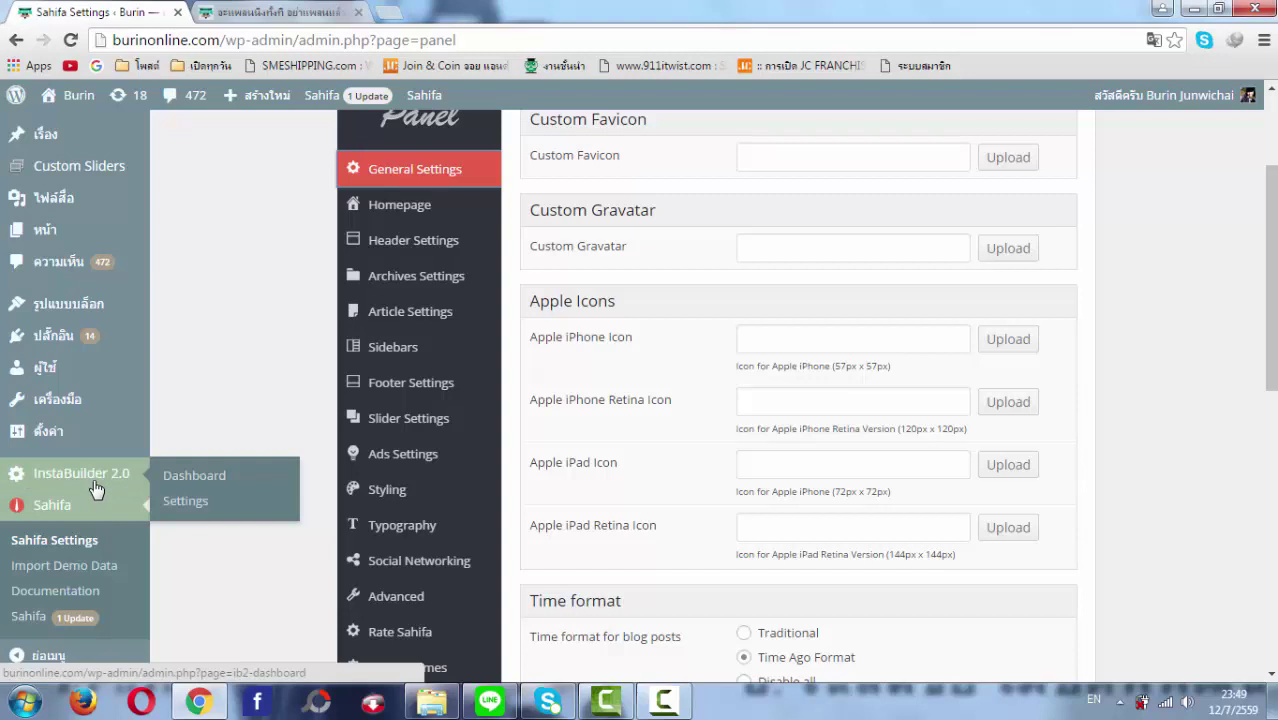
left_click(96, 488)
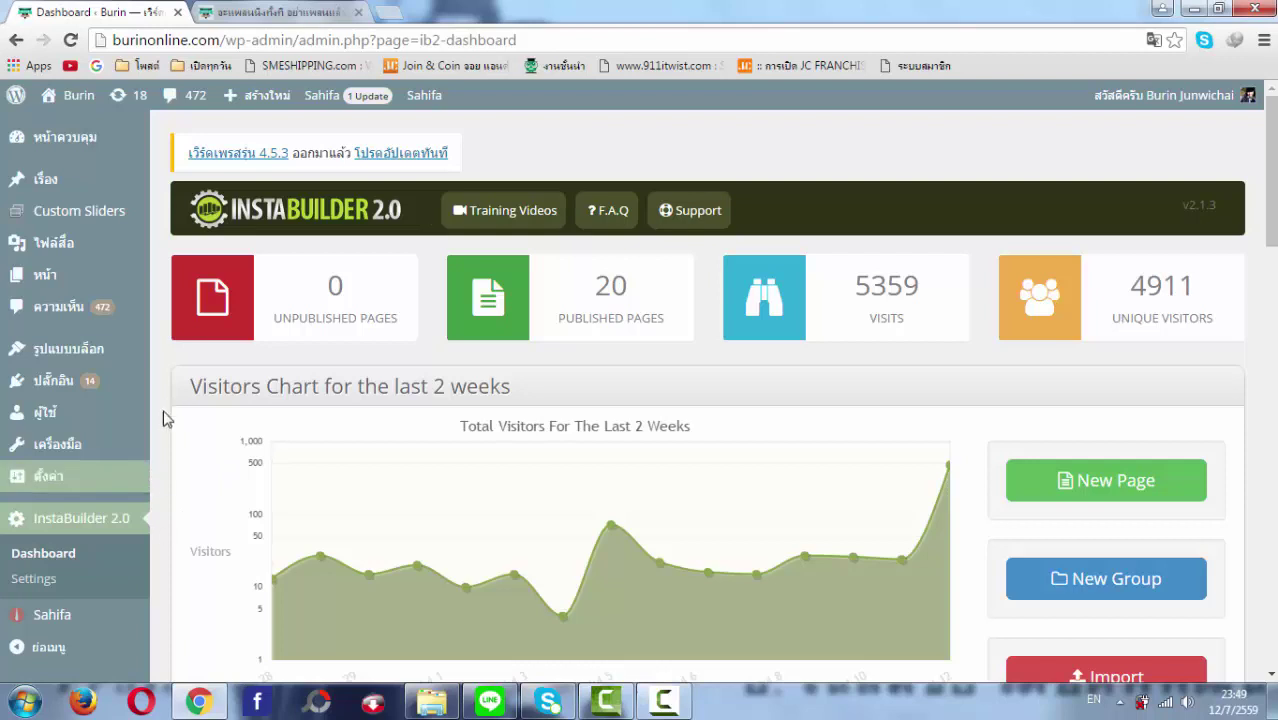
scroll(328, 422, "down", 2)
scroll(365, 438, "down", 1)
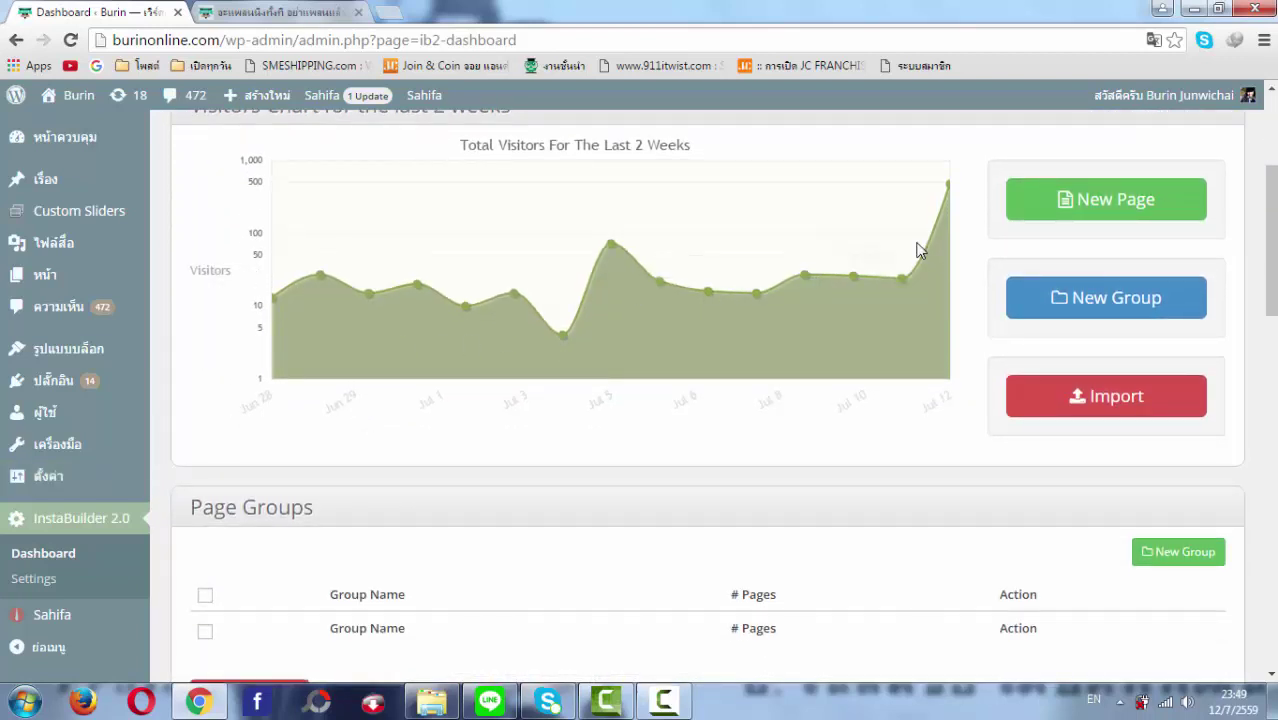
scroll(536, 531, "down", 5)
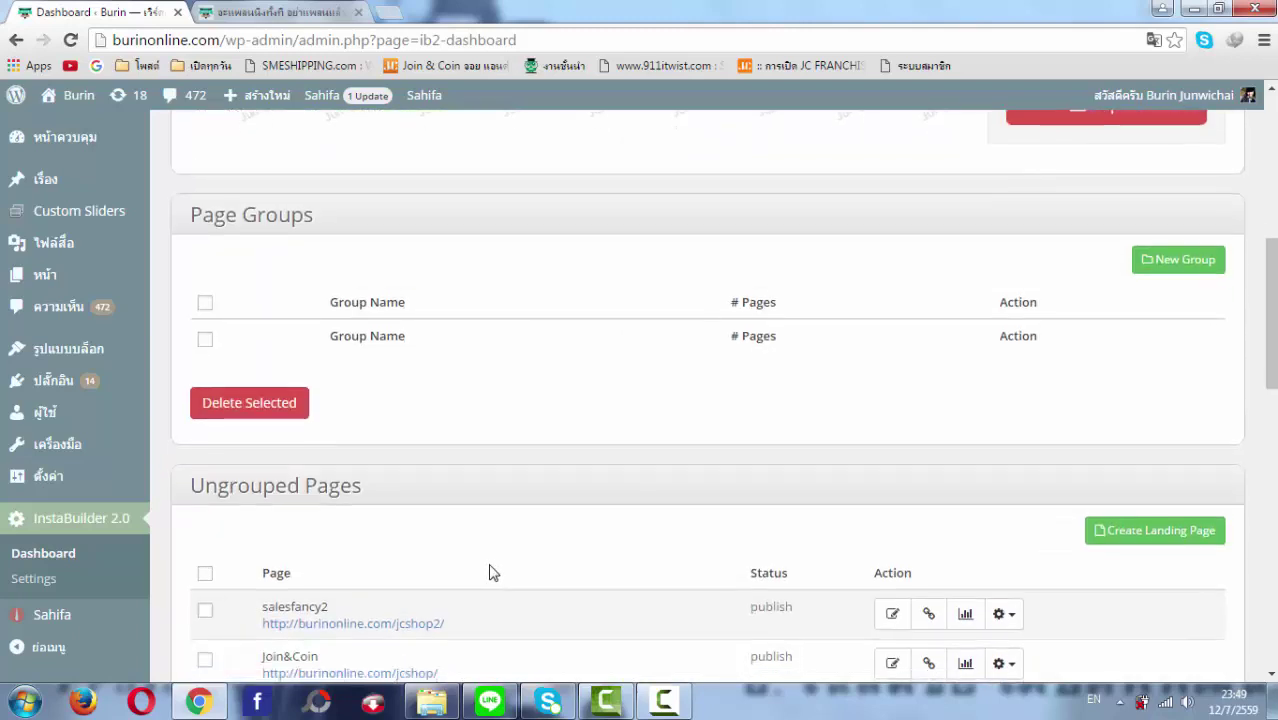
scroll(650, 508, "up", 5)
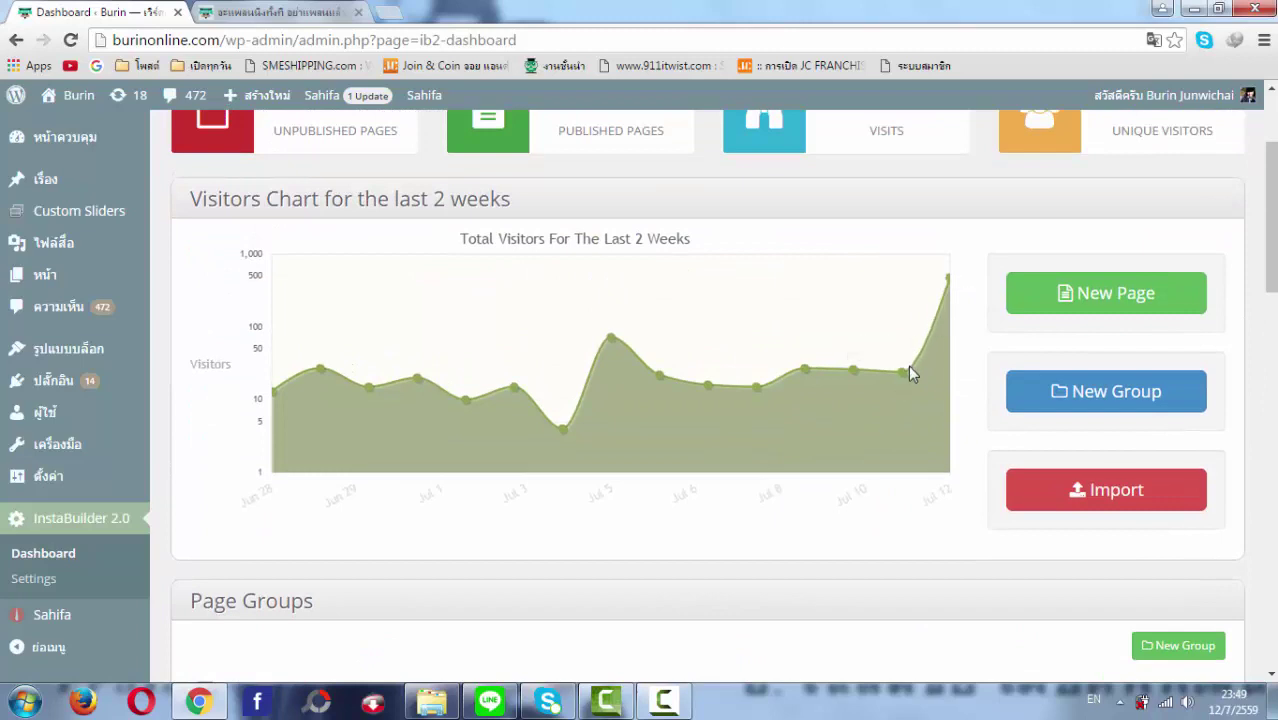
mouse_move(905, 378)
scroll(455, 420, "down", 6)
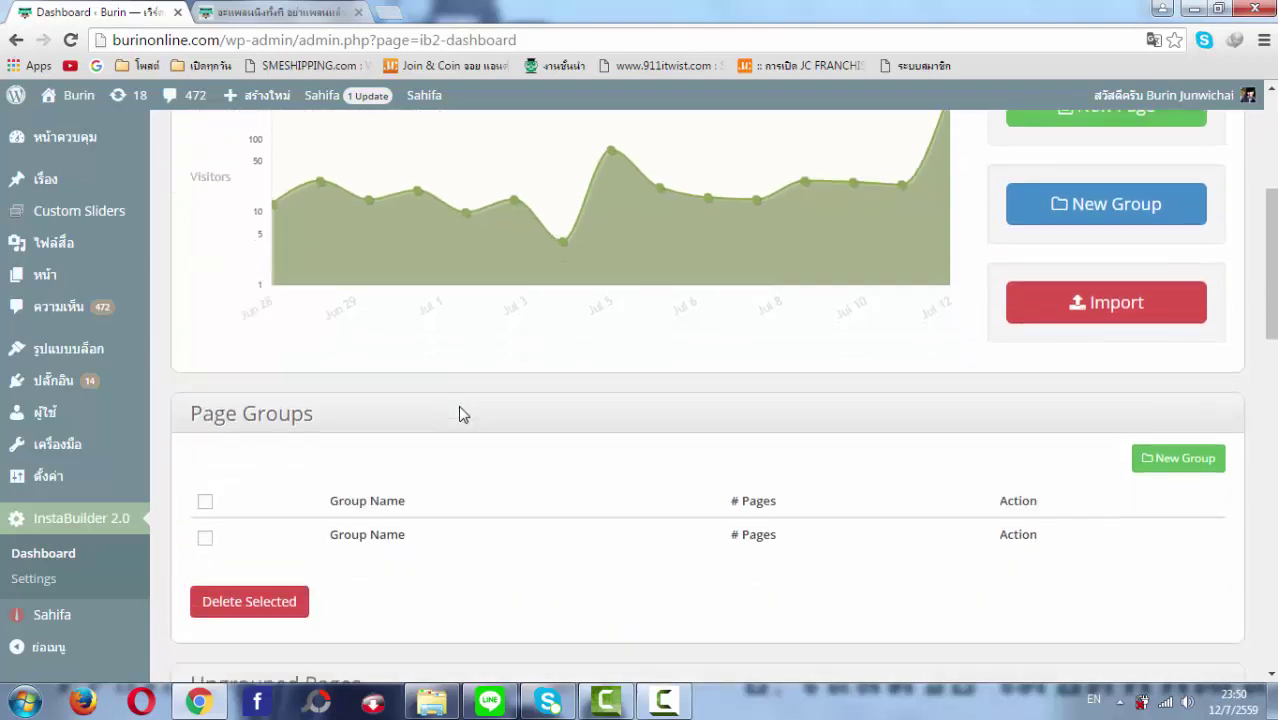
- Look through the full list of ungrouped landing pages and return to the visitor statistics
scroll(458, 393, "down", 2)
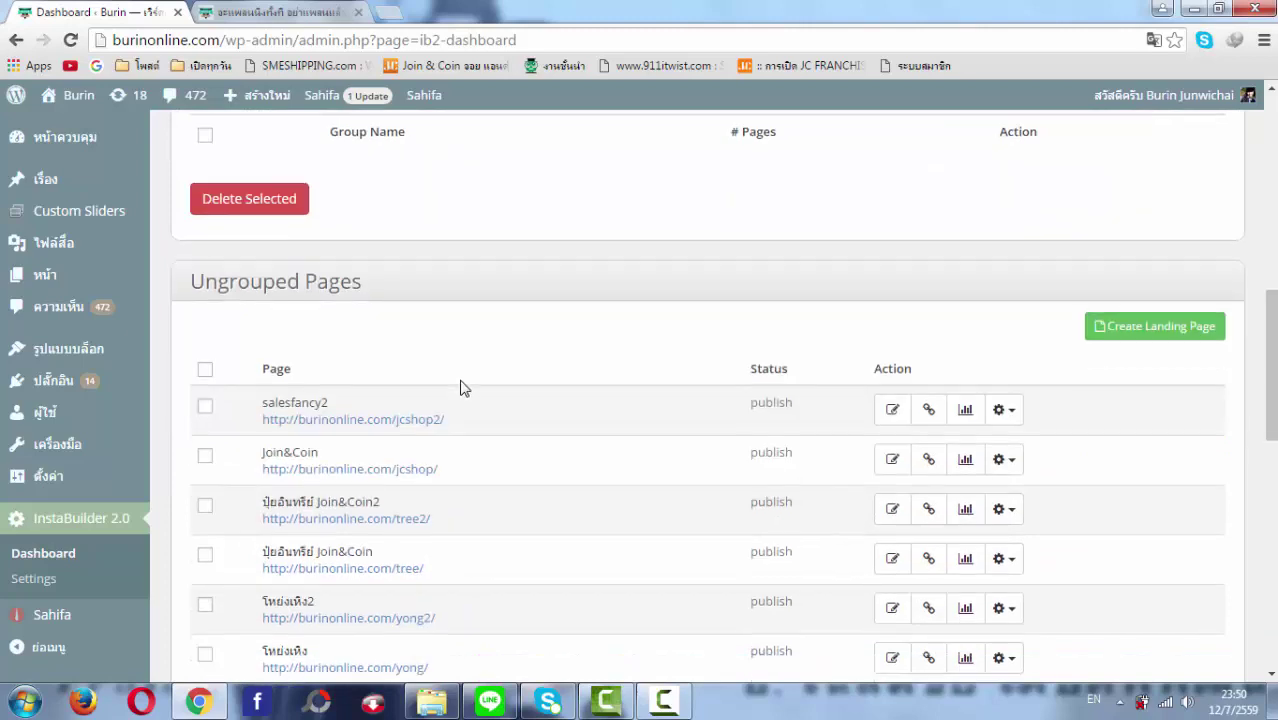
scroll(468, 396, "down", 7)
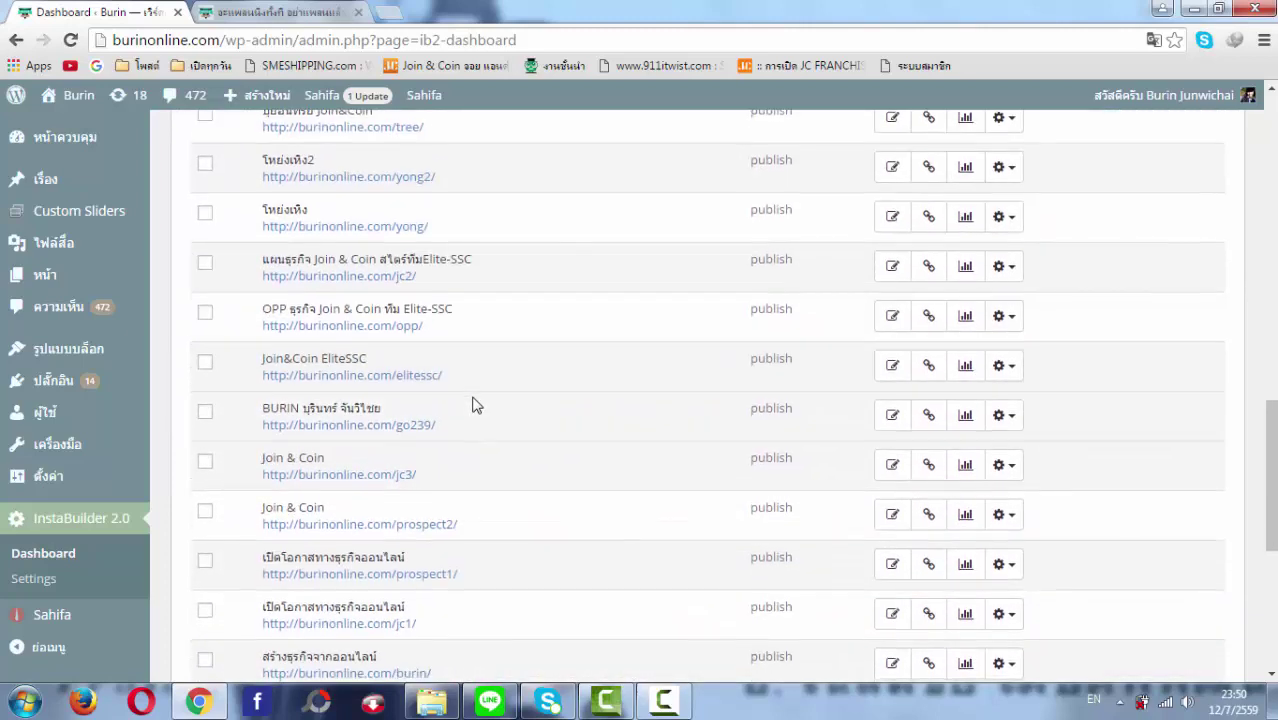
scroll(520, 420, "down", 1)
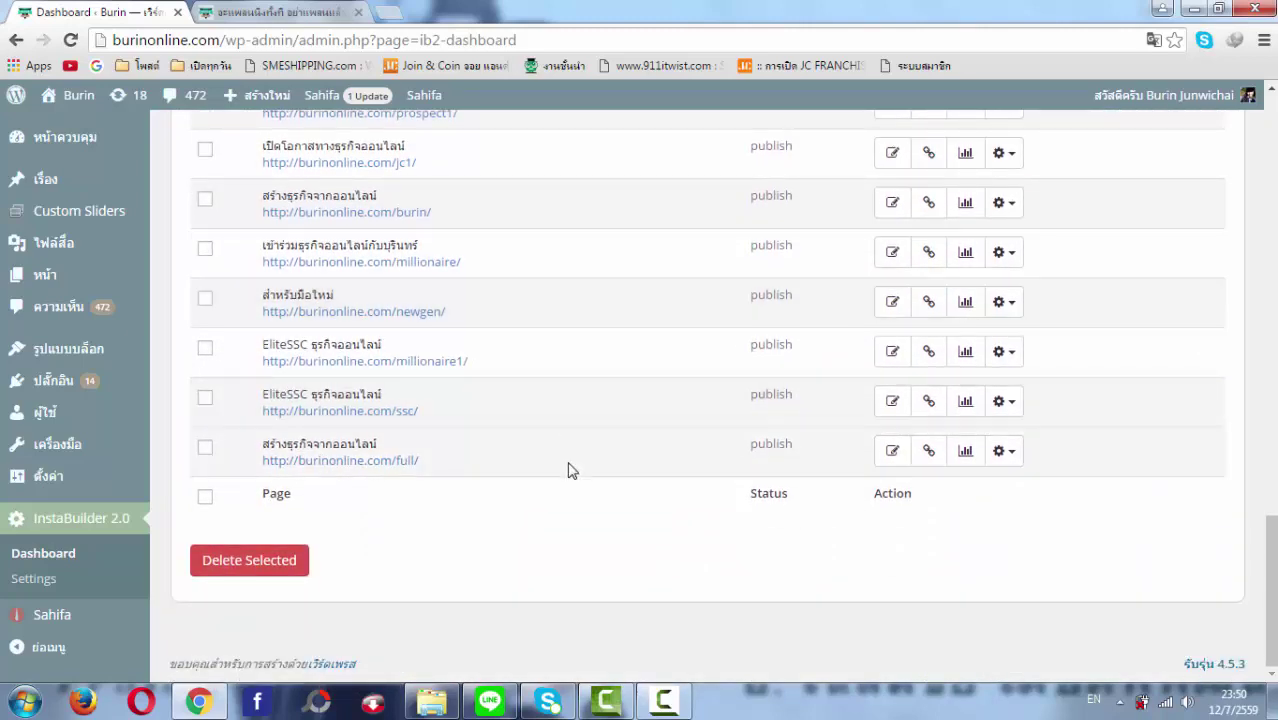
scroll(620, 490, "up", 5)
scroll(650, 475, "up", 10)
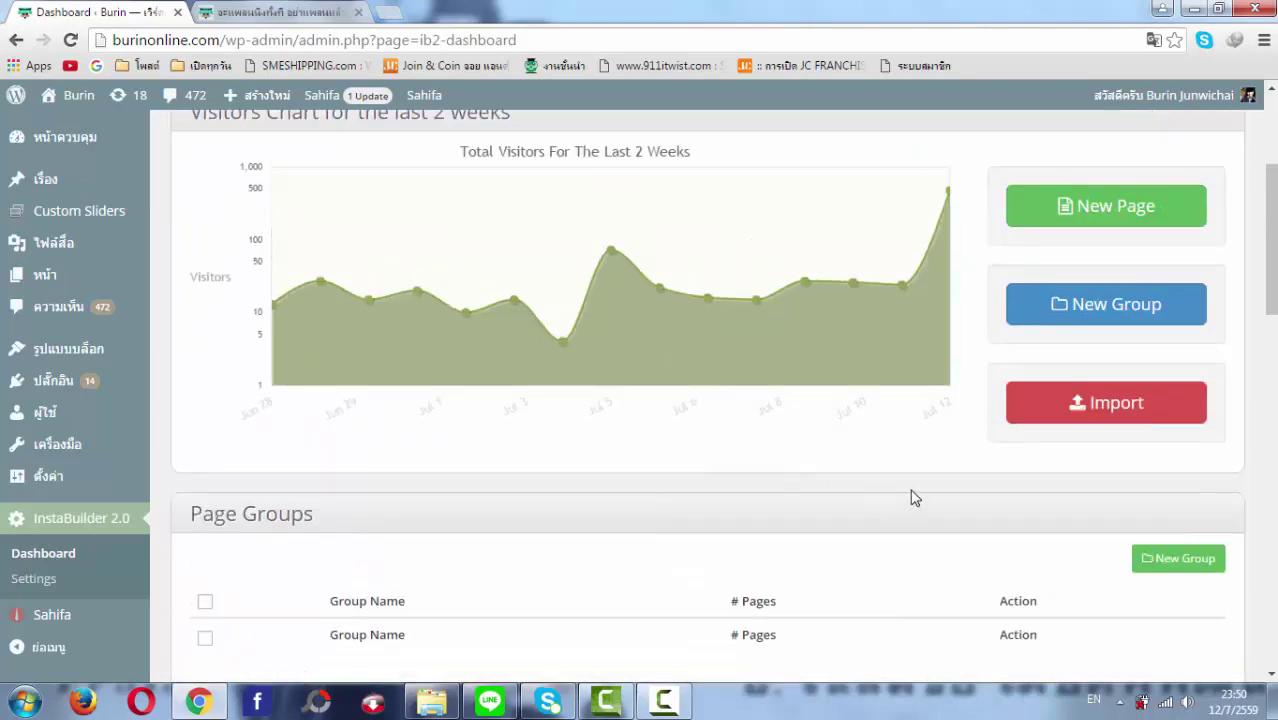
scroll(980, 492, "up", 2)
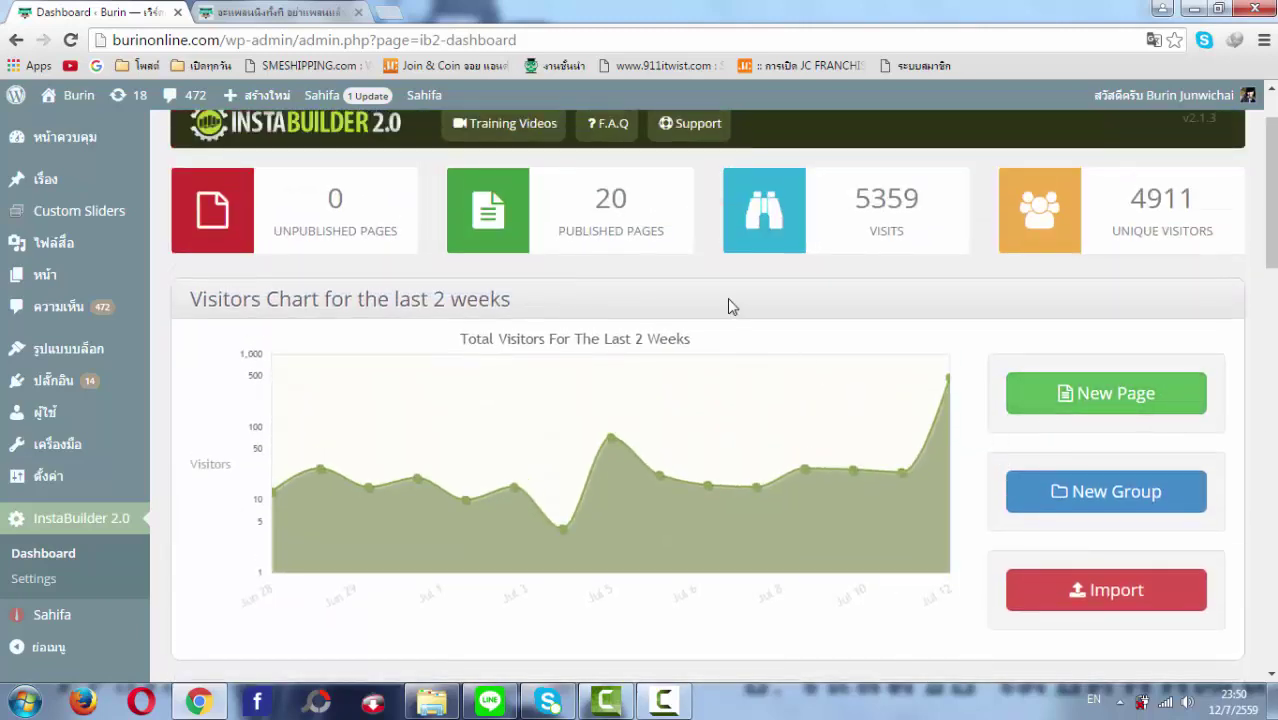
- Start a new page and examine the available templates and the choices of template type
left_click(1100, 413)
mouse_move(598, 313)
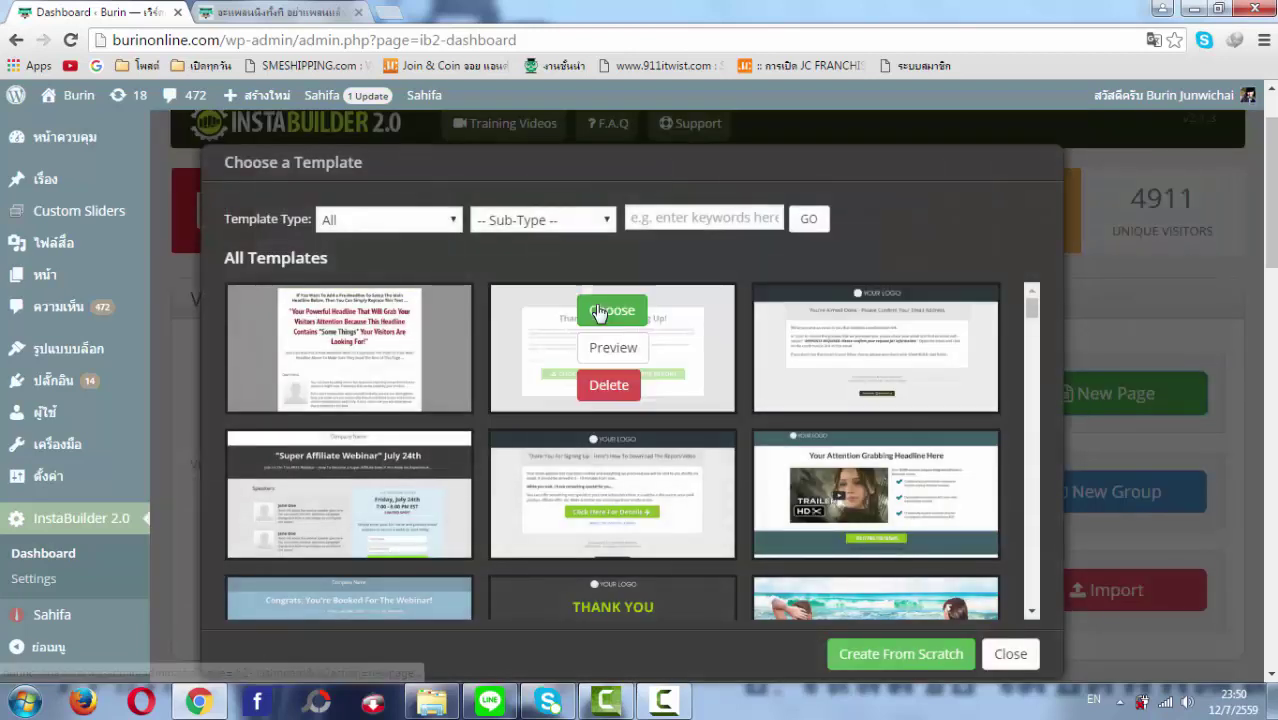
scroll(741, 375, "down", 2)
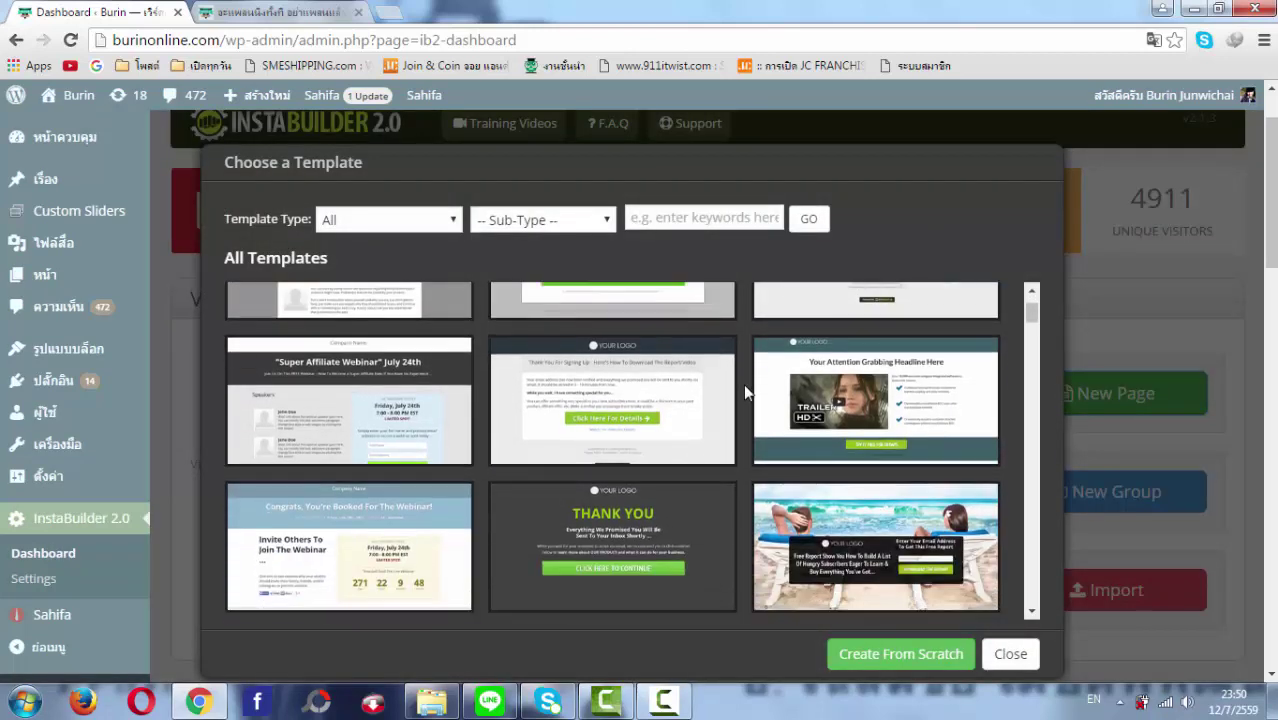
scroll(743, 383, "down", 5)
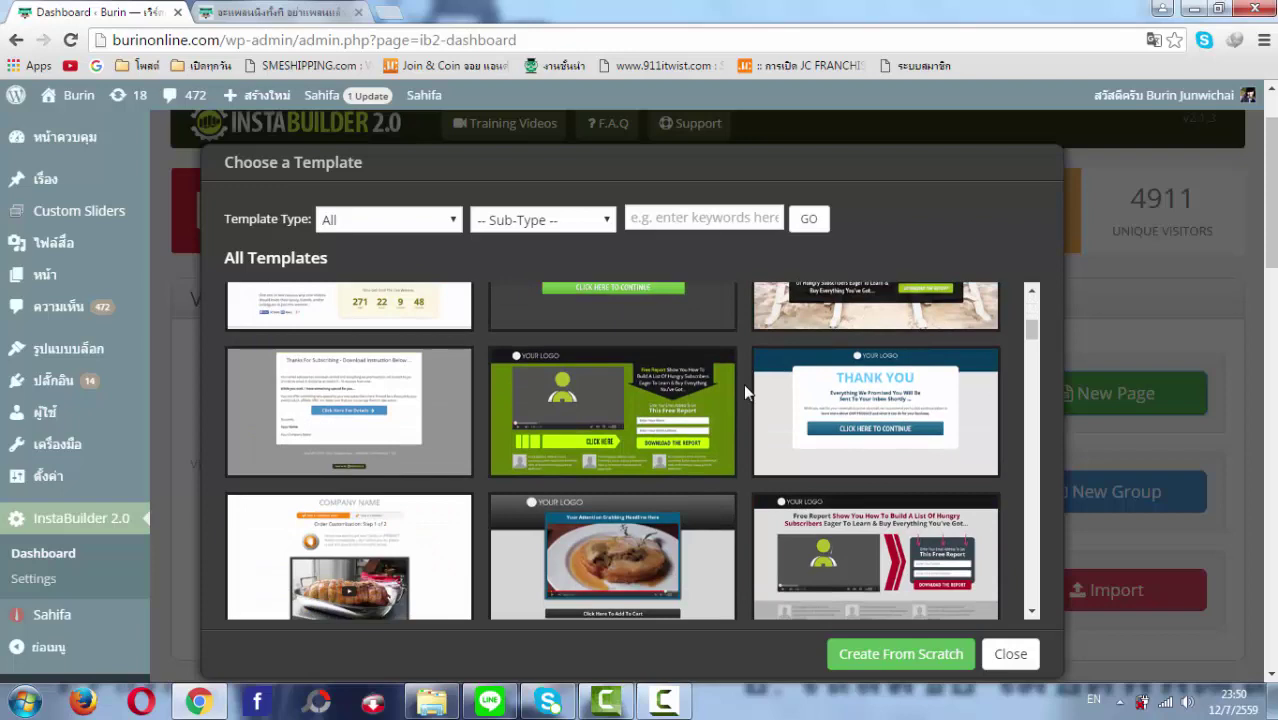
scroll(537, 470, "down", 5)
scroll(537, 470, "down", 3)
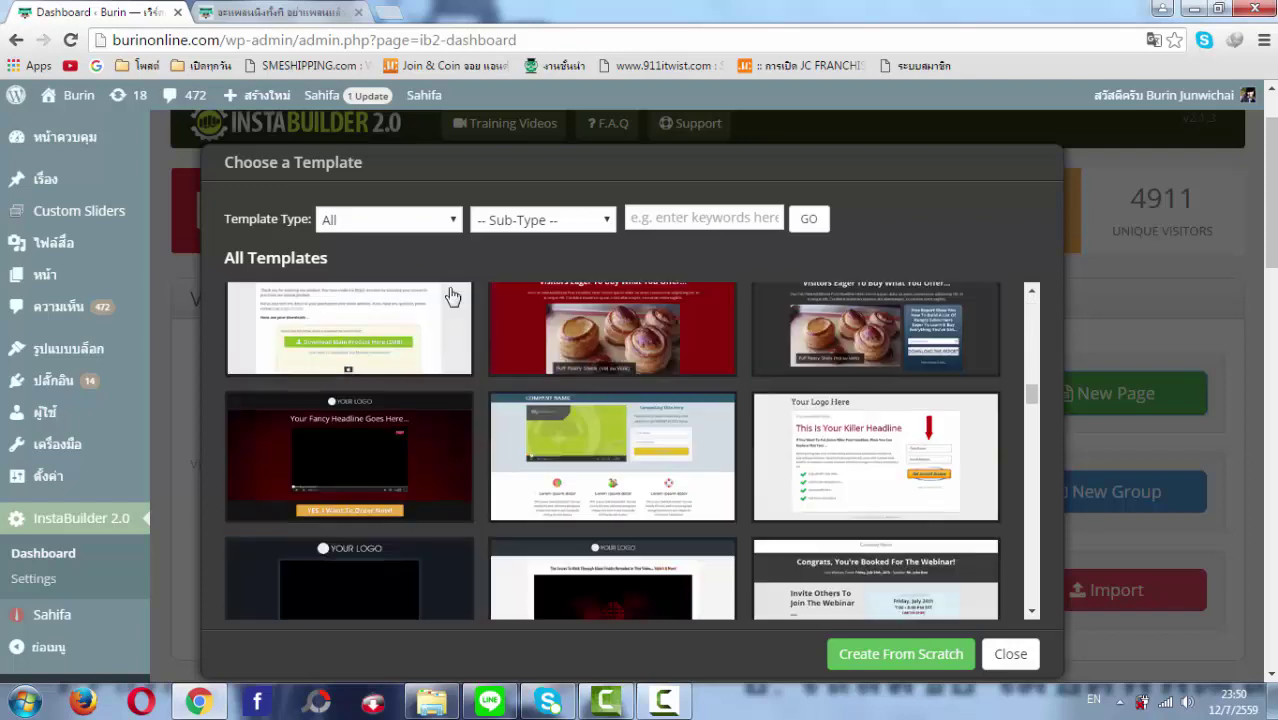
left_click(450, 221)
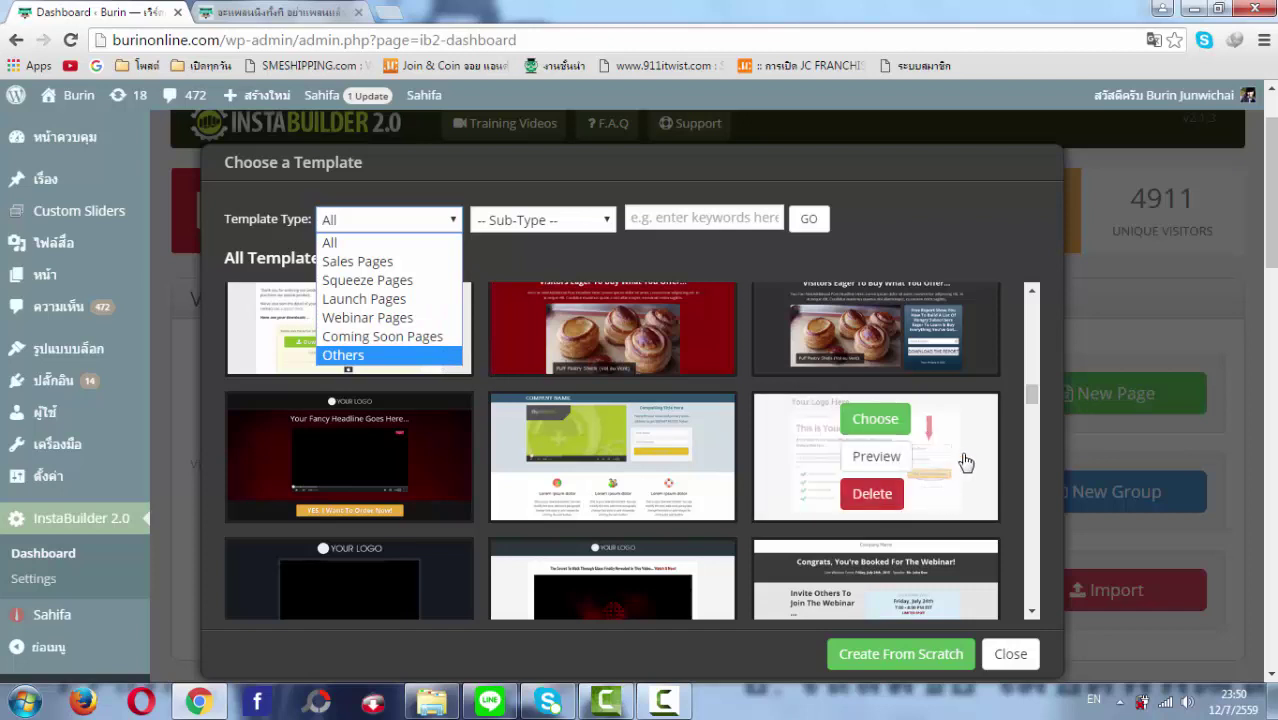
left_click(1035, 408)
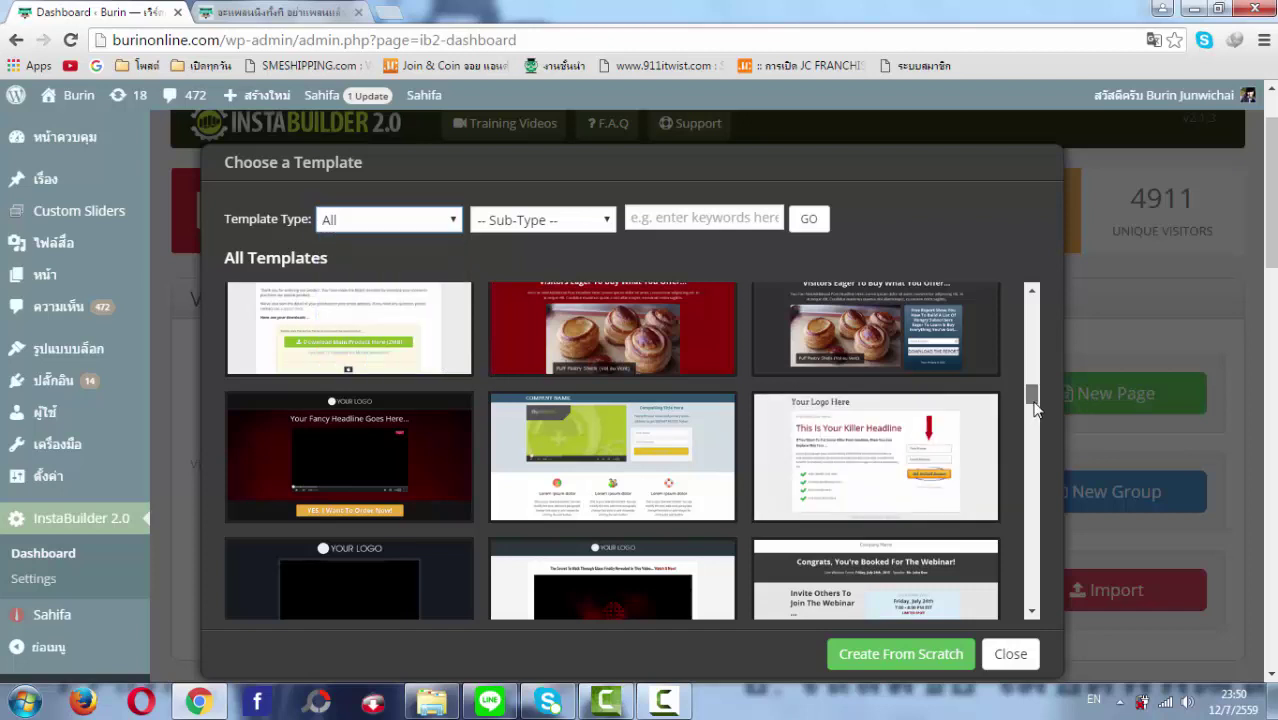
- Create the page from the orange-header purchase thank-you template with the green download button
left_click_drag(1035, 408, 1037, 392)
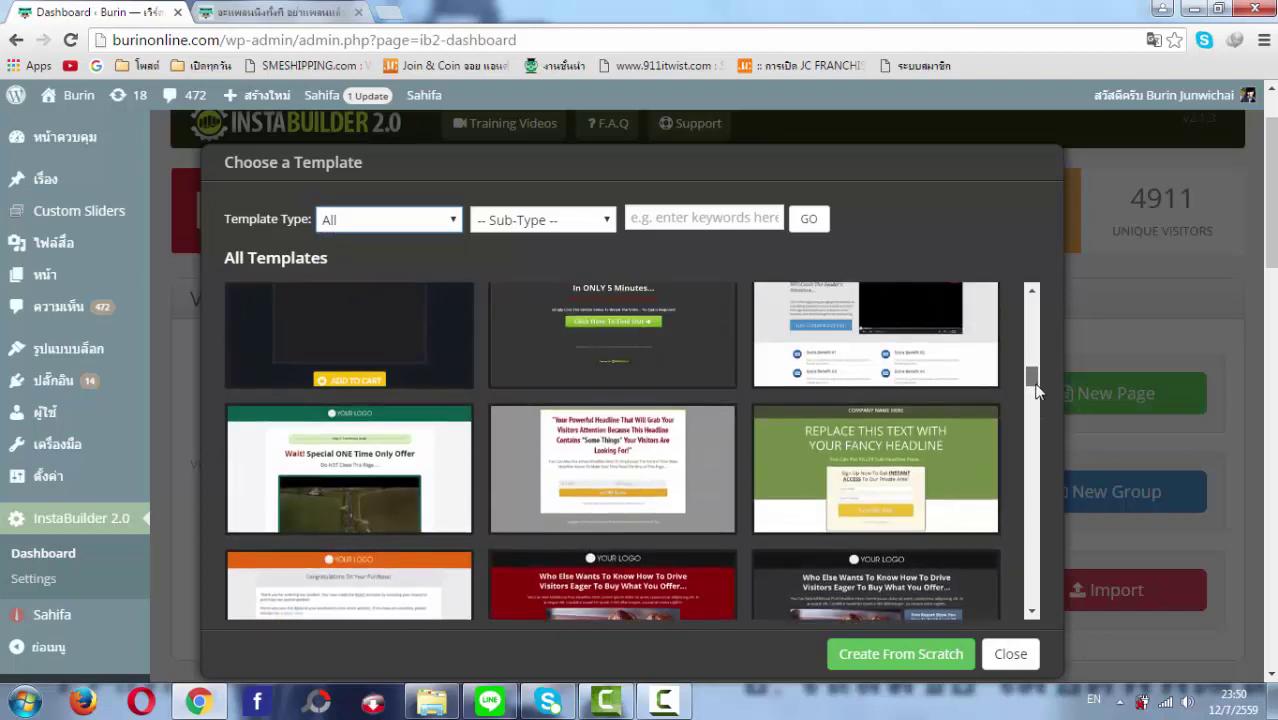
scroll(415, 512, "down", 1)
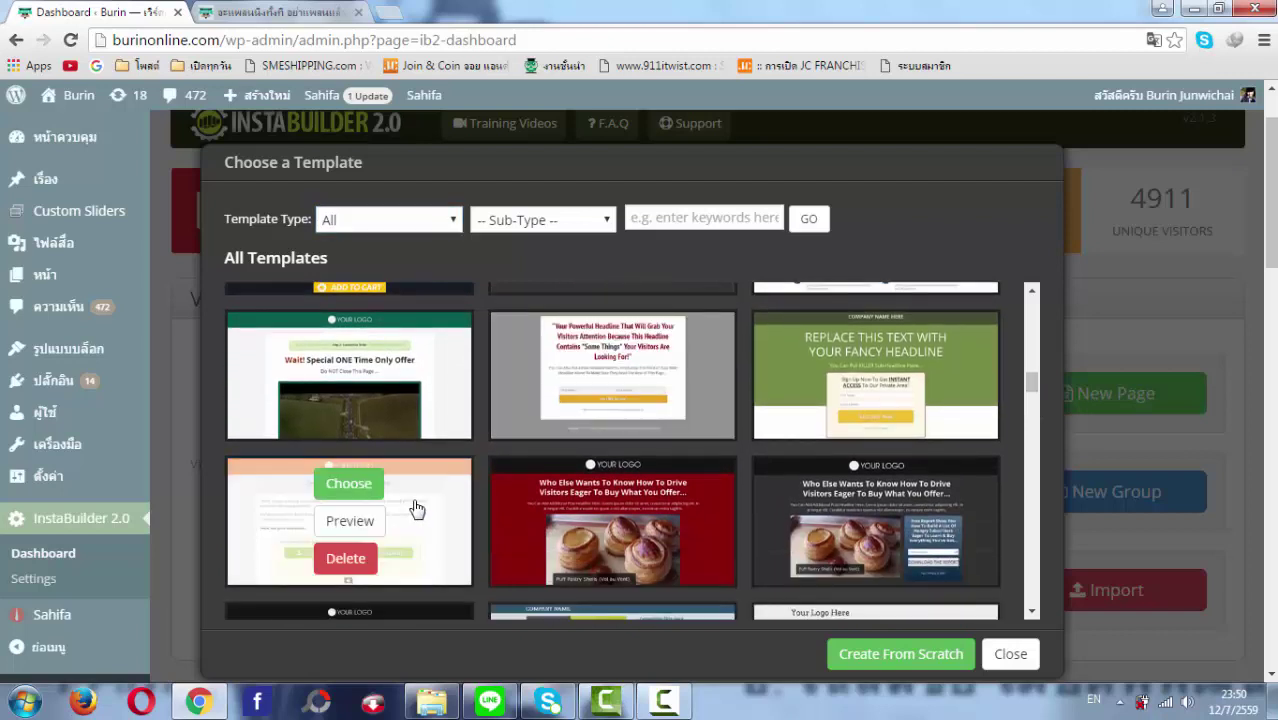
left_click(362, 488)
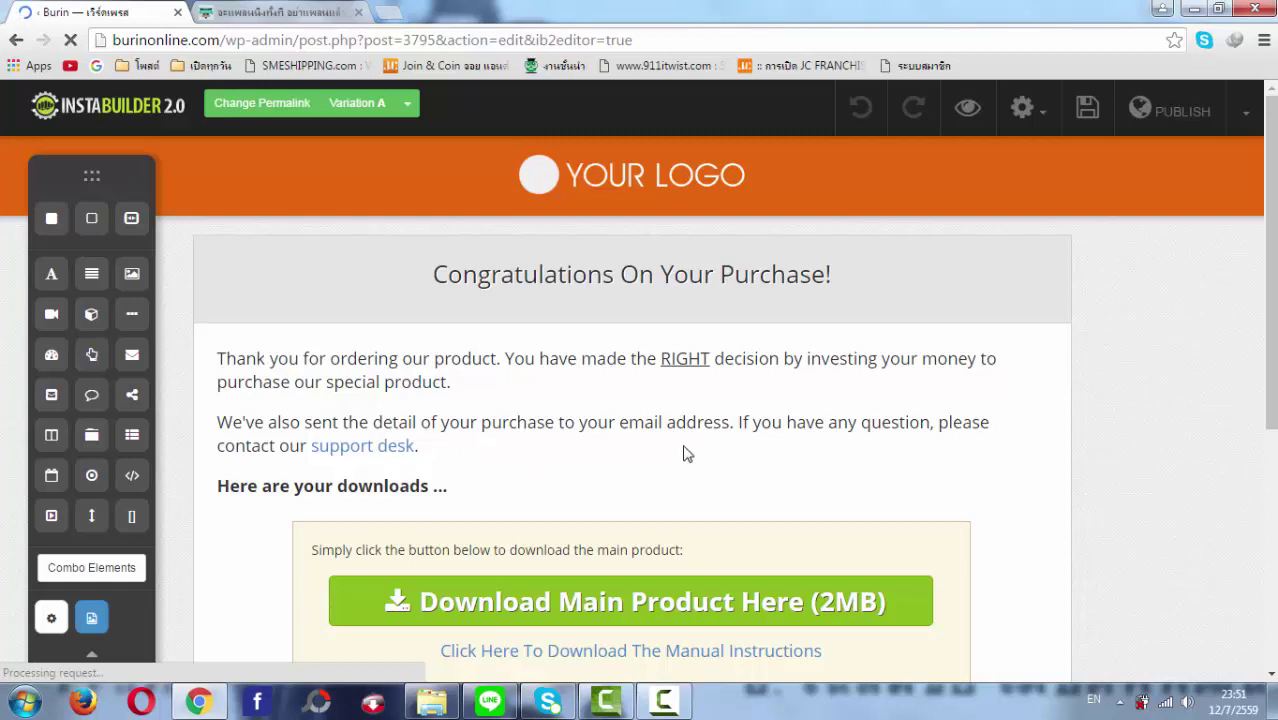
- Delete the white content section holding the thank-you text, download button, training videos and bonus links
scroll(1039, 440, "down", 2)
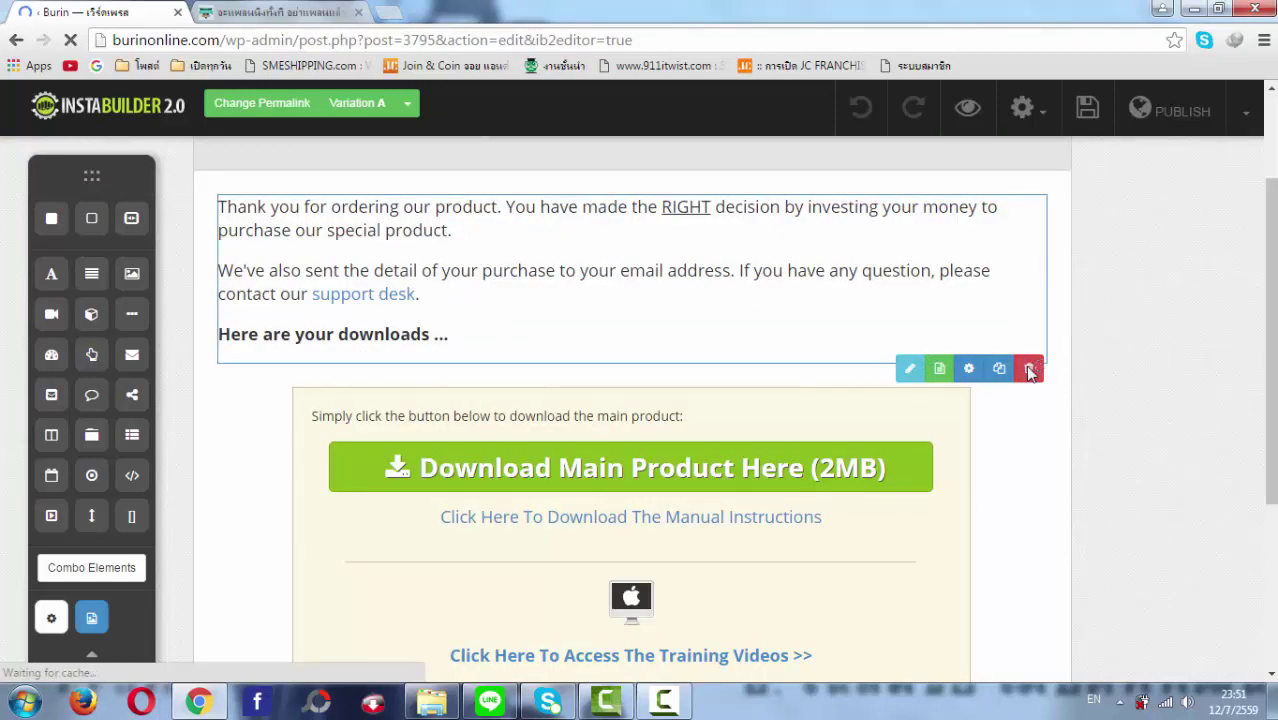
scroll(1038, 379, "down", 3)
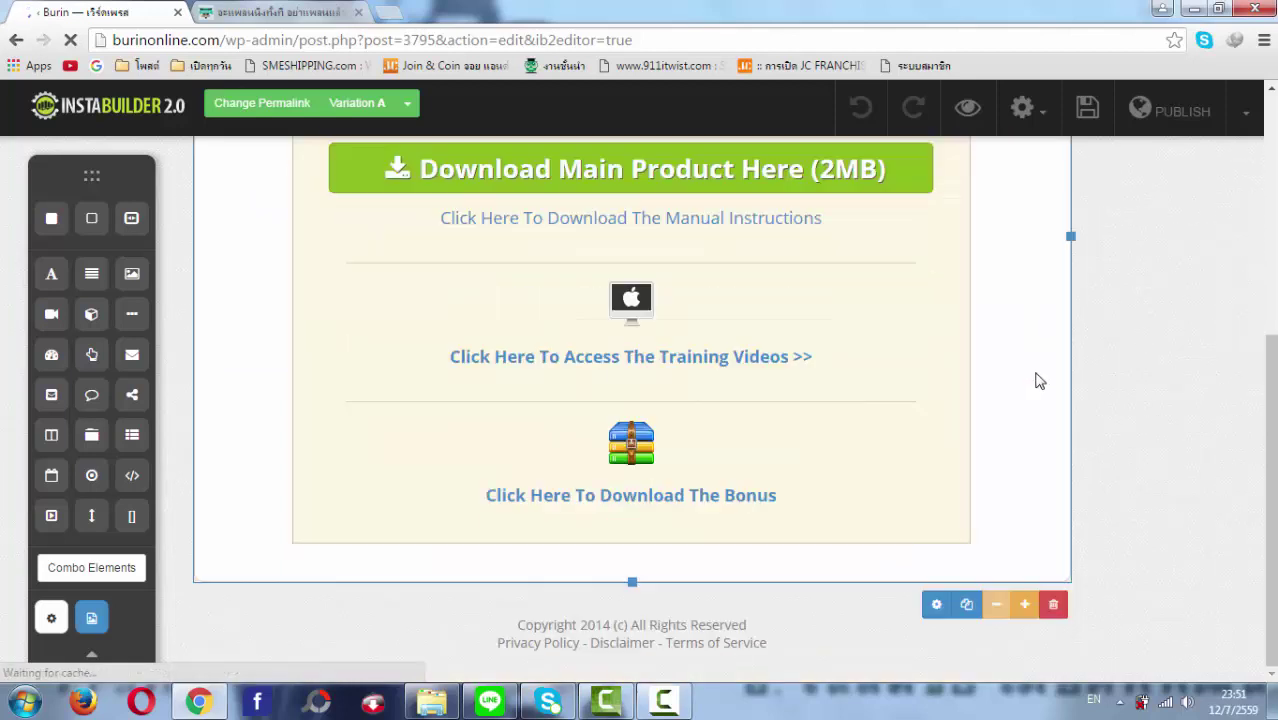
left_click(1054, 608)
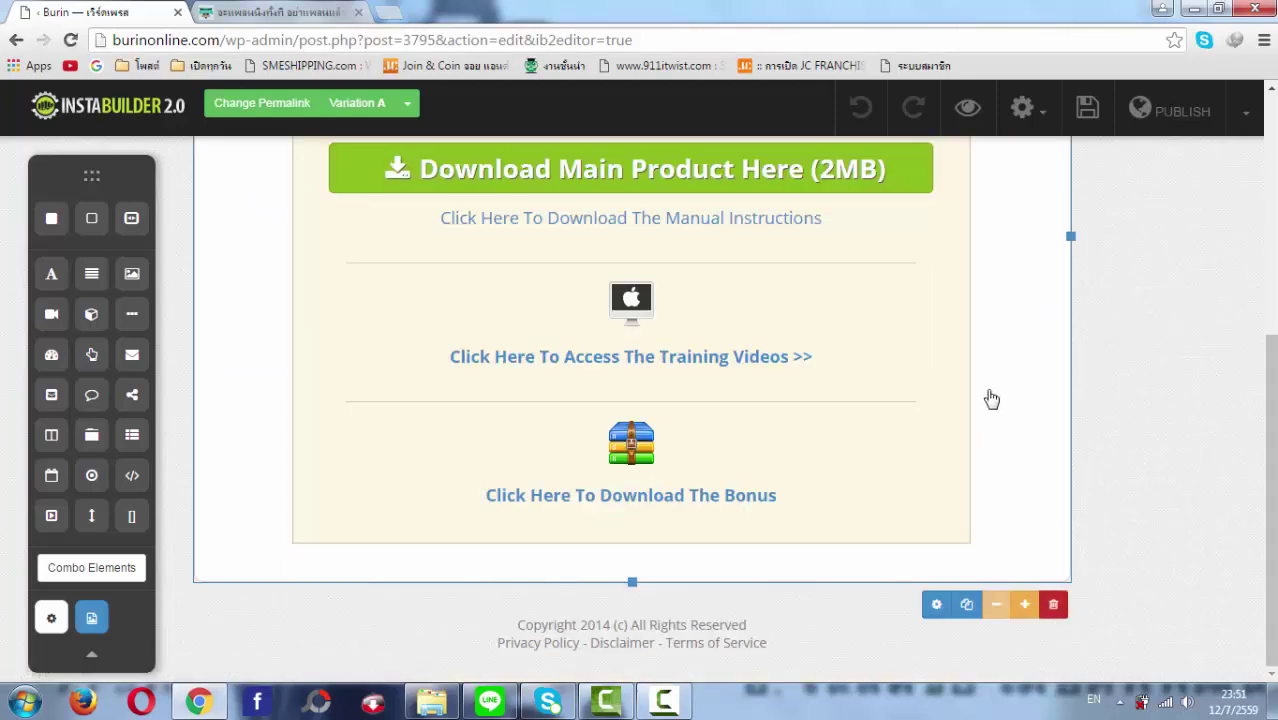
left_click(716, 150)
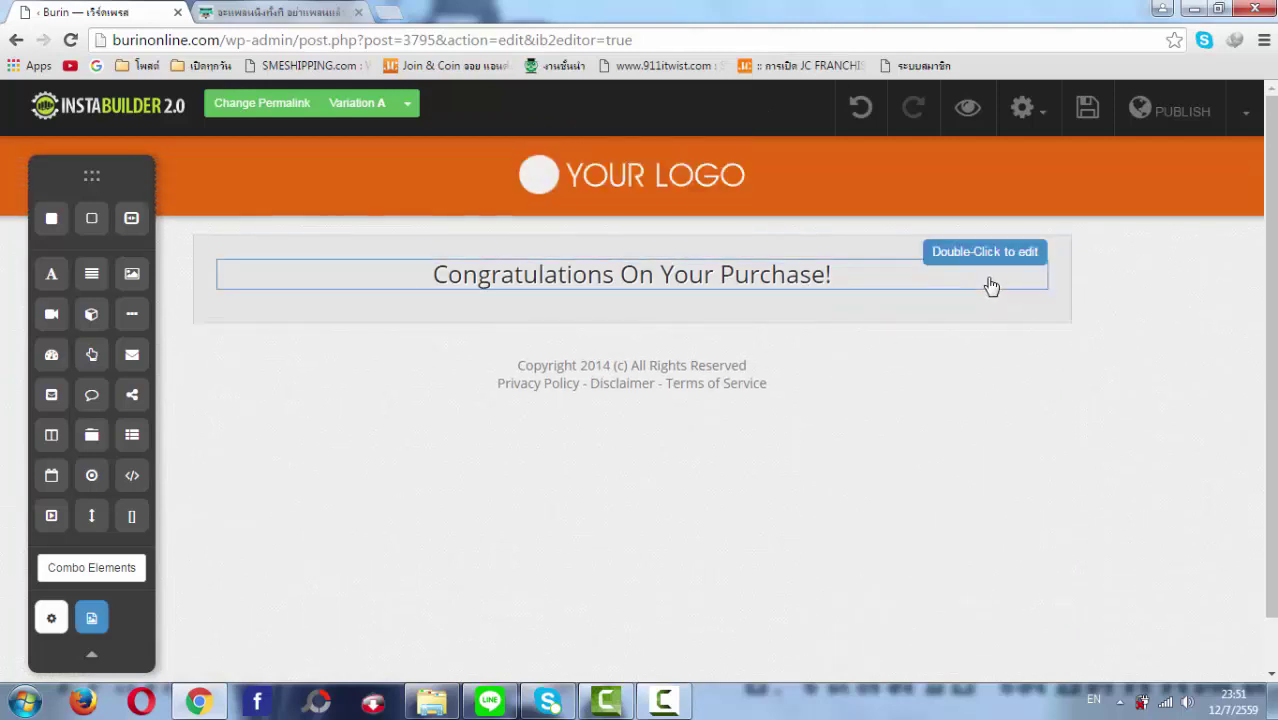
- Delete the "Congratulations On Your Purchase!" heading section
left_click(1045, 318)
left_click(1053, 347)
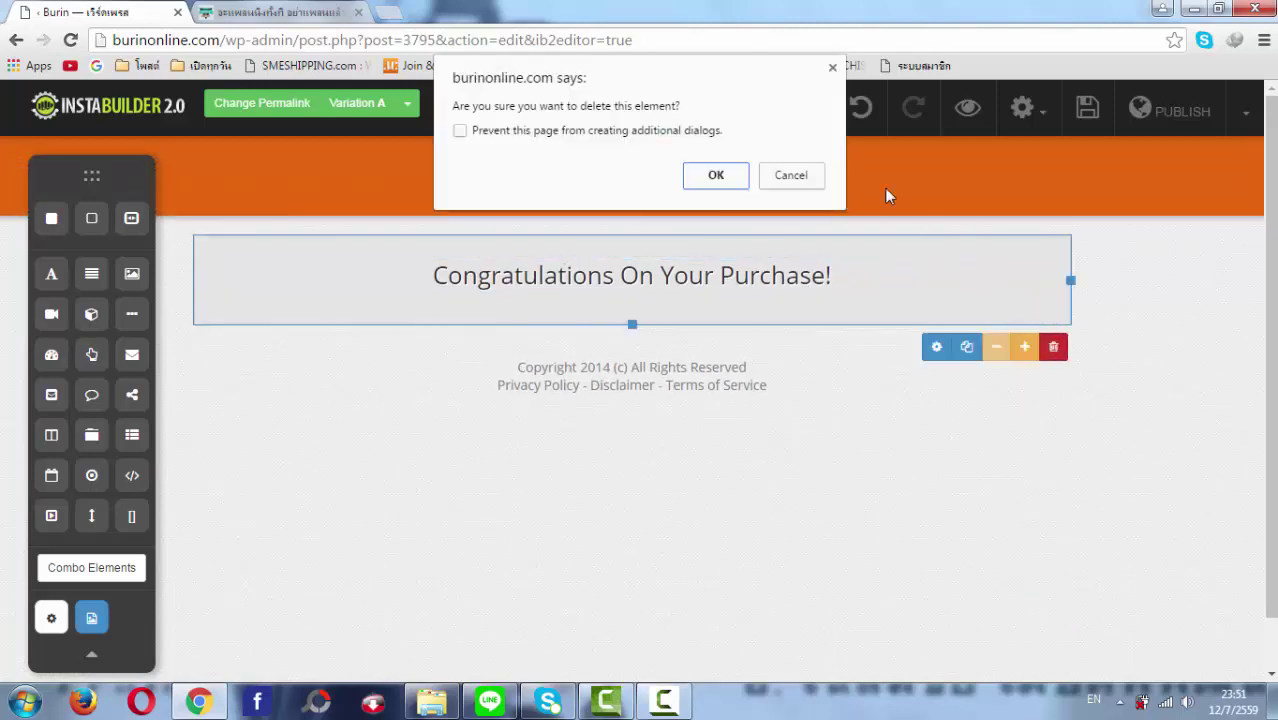
left_click(745, 175)
- Delete the copyright and policy links section and the logo image in the orange header
left_click(1015, 316)
left_click(1007, 280)
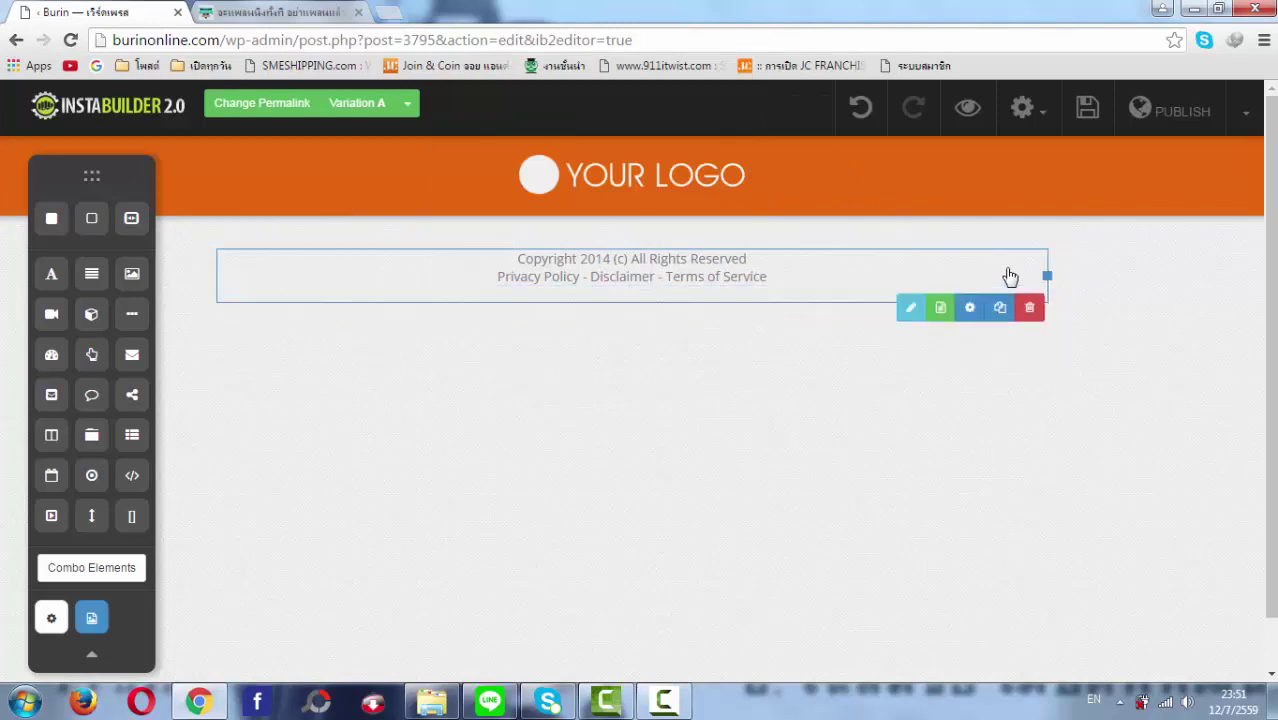
left_click(1064, 293)
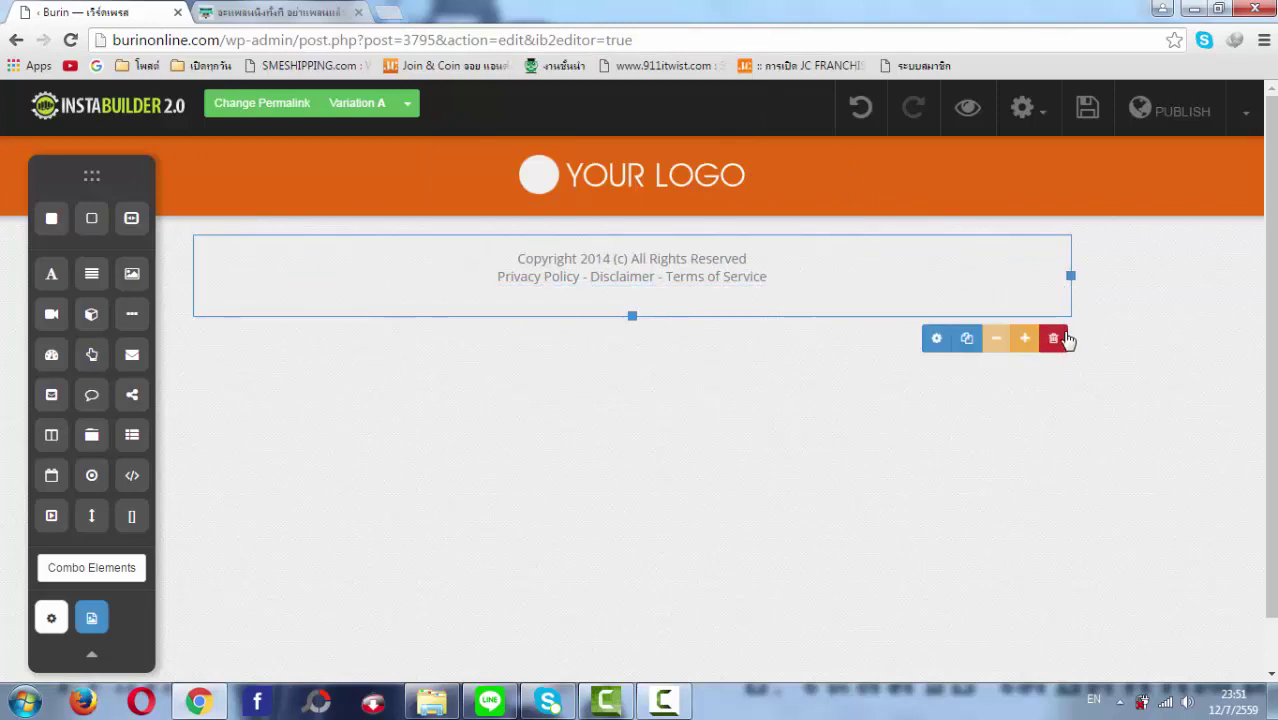
key("Delete")
left_click(716, 178)
left_click(697, 190)
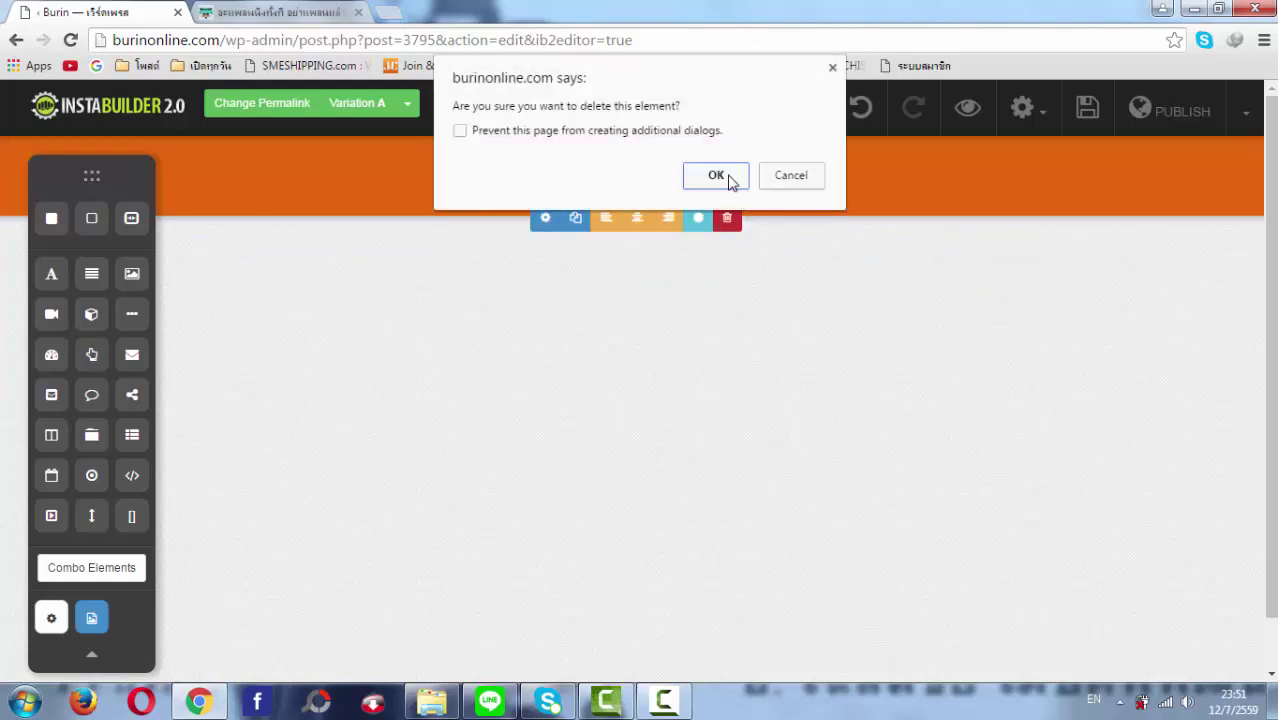
left_click(718, 177)
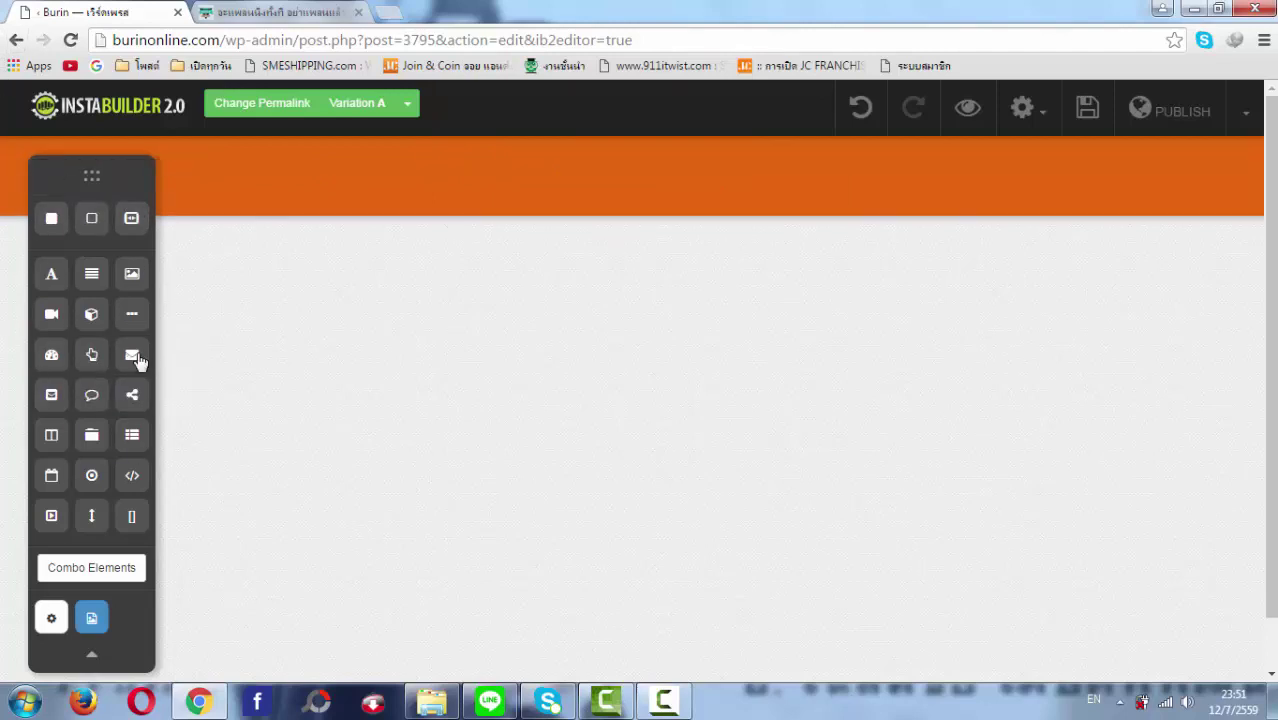
- Add one section below the orange header and another section inside the header band
mouse_move(86, 177)
left_mouse_down()
mouse_move(257, 237)
mouse_move(282, 300)
mouse_move(790, 217)
mouse_move(616, 271)
mouse_move(121, 231)
mouse_move(92, 165)
left_mouse_up()
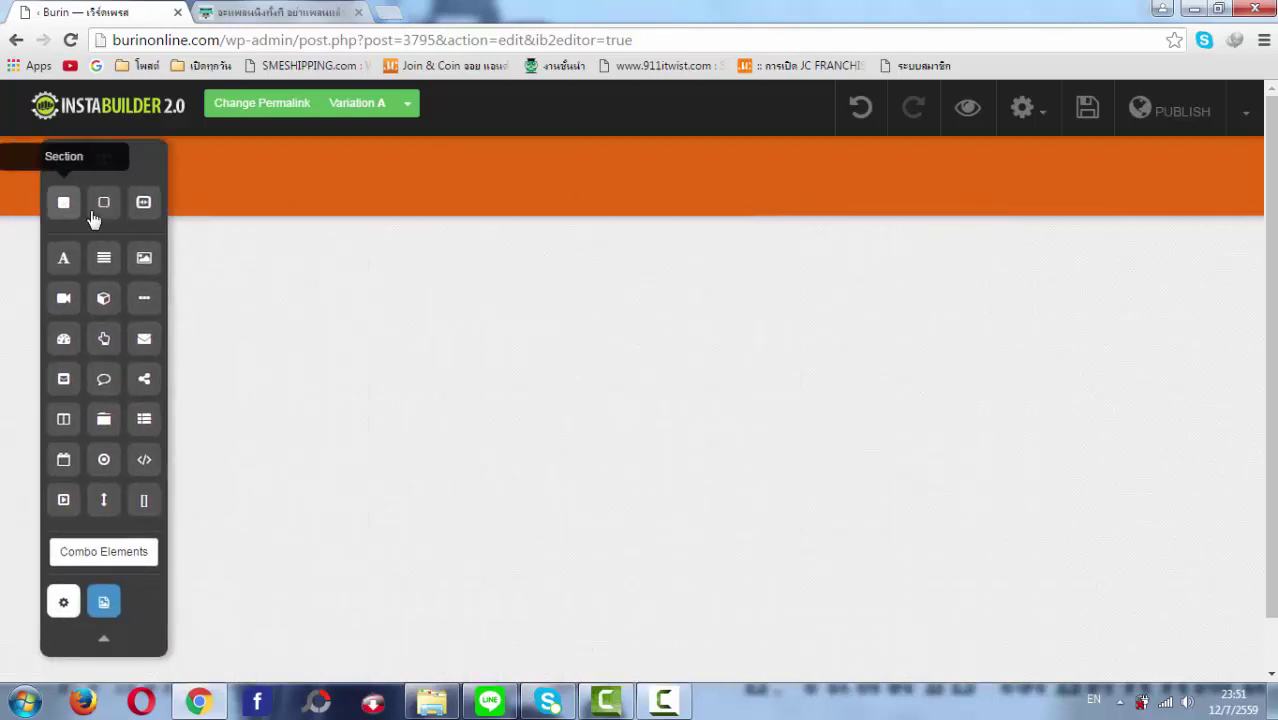
left_click_drag(63, 210, 280, 206)
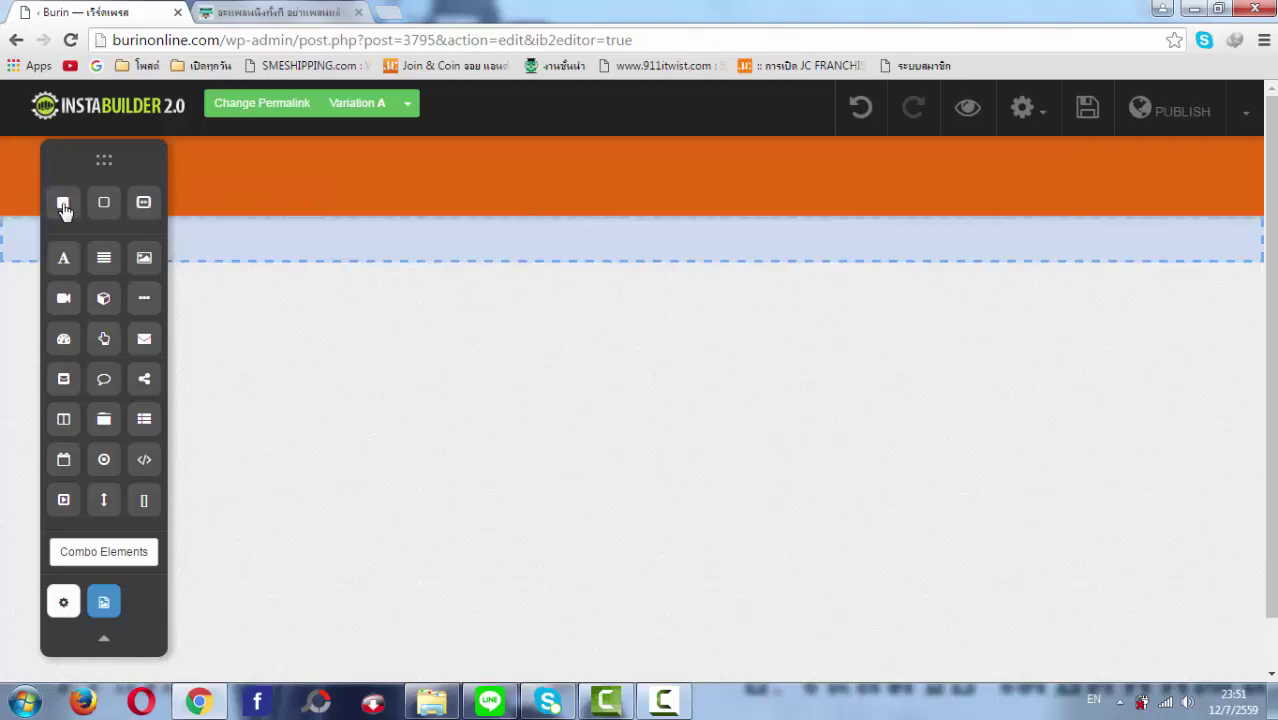
left_click(64, 206)
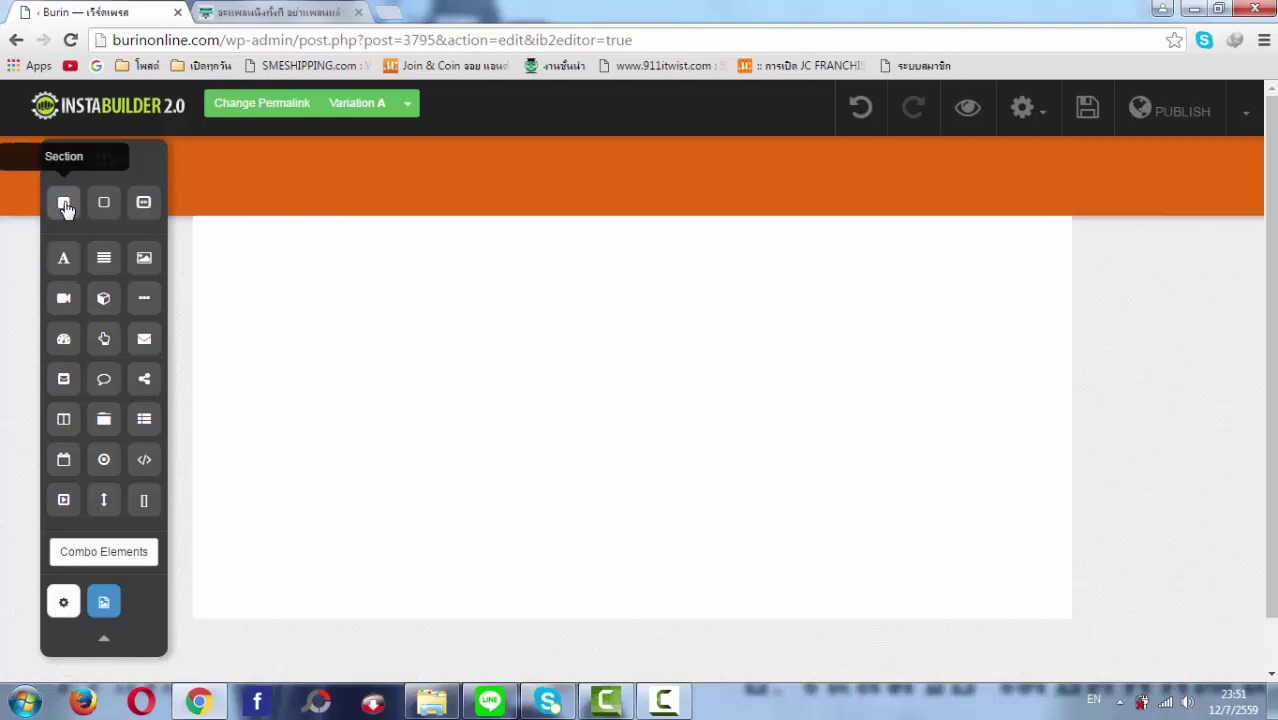
left_click_drag(63, 207, 394, 191)
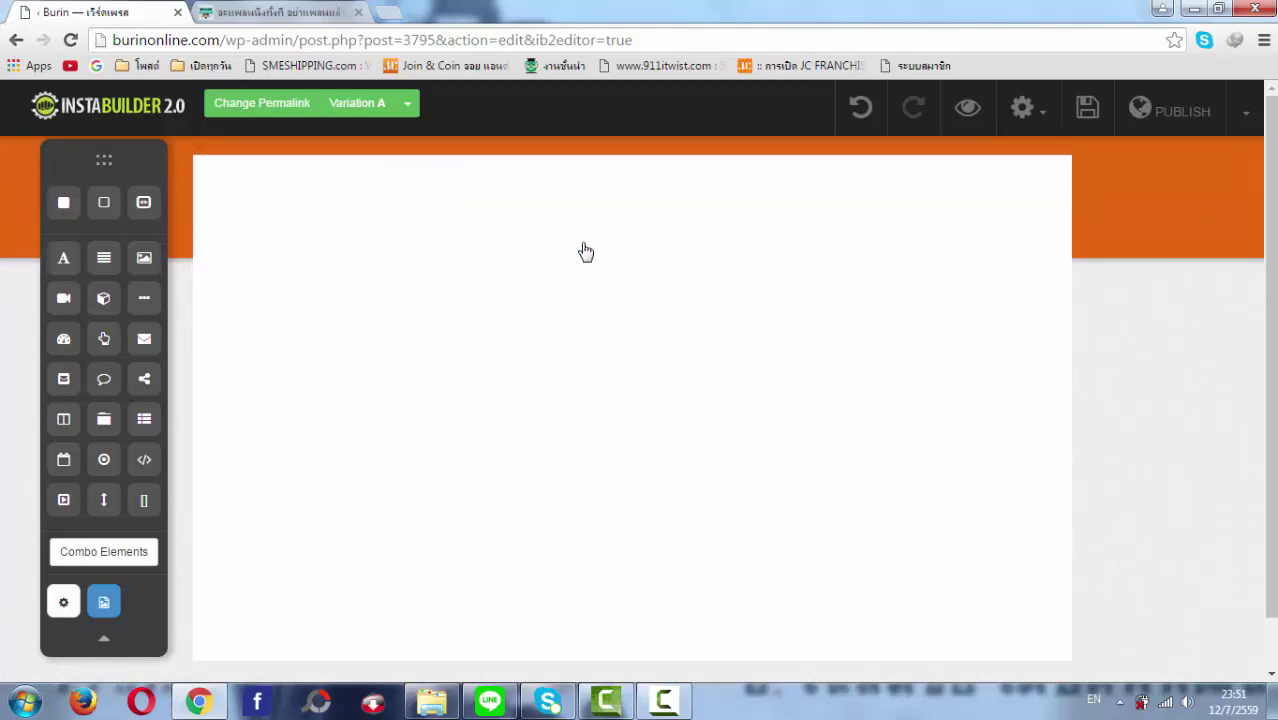
- Replace the white section below the orange header with a full-width Wide Section
left_click(760, 360)
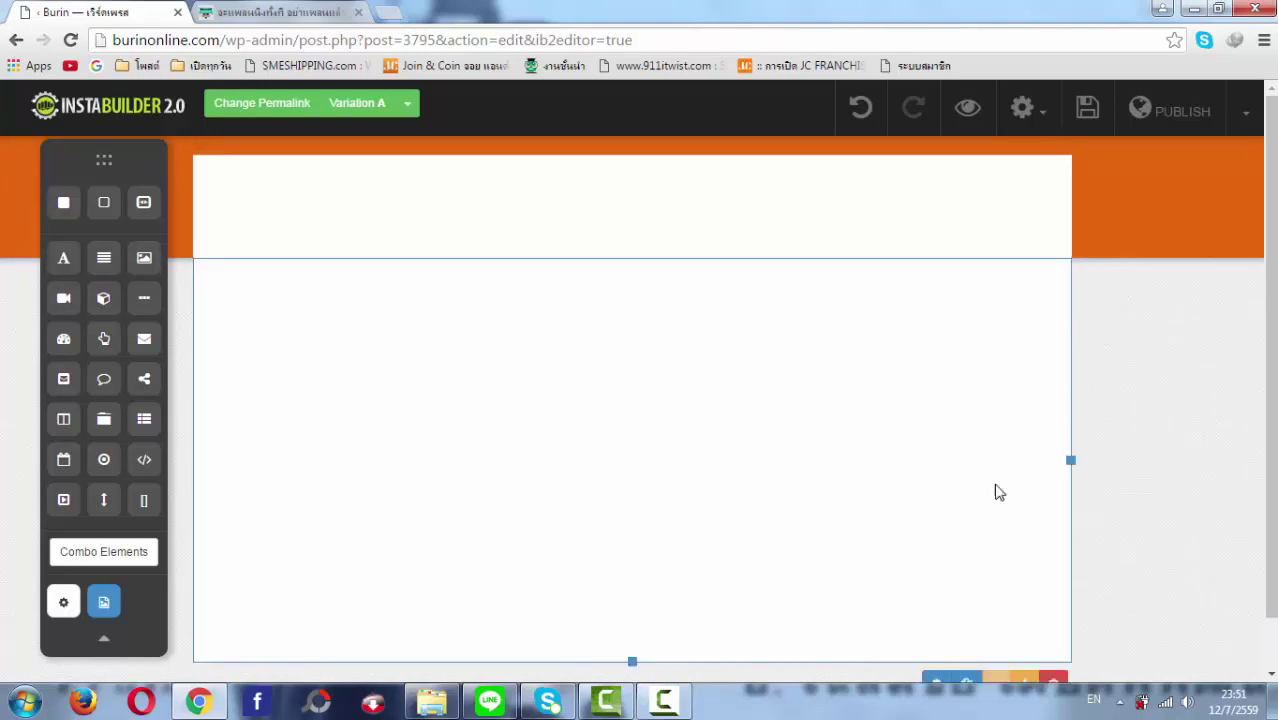
left_click(1053, 680)
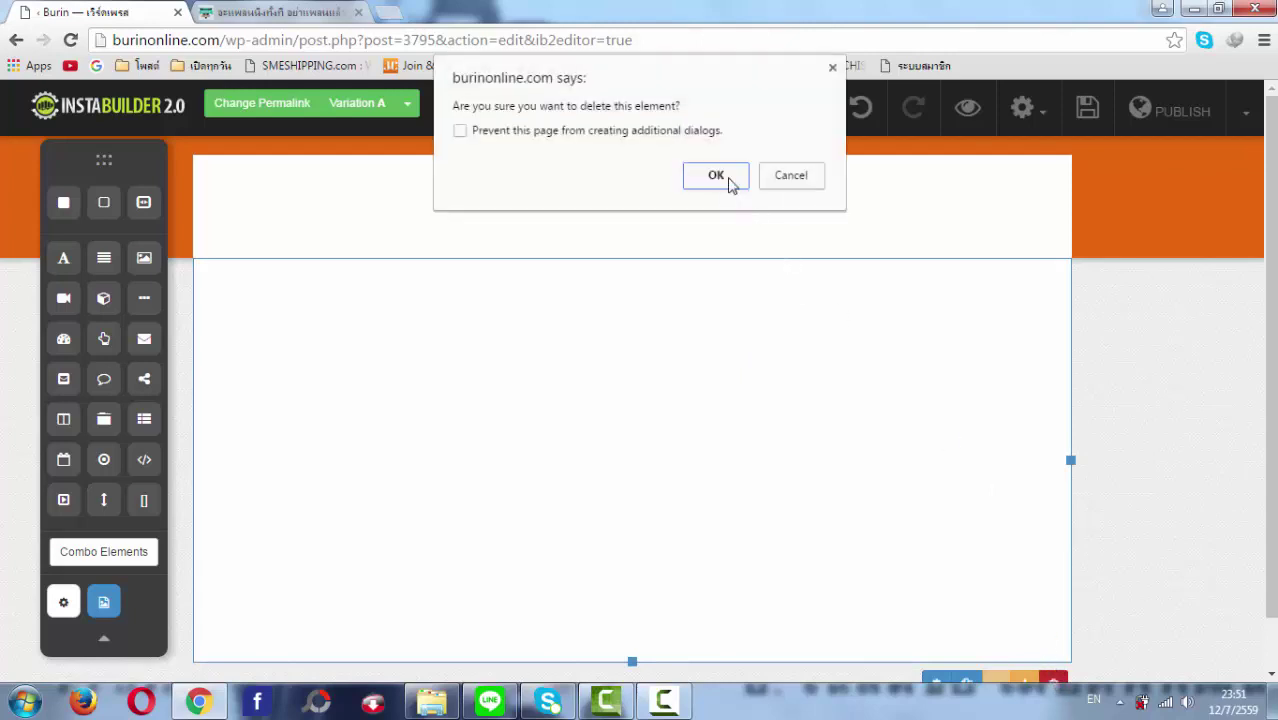
left_click(729, 182)
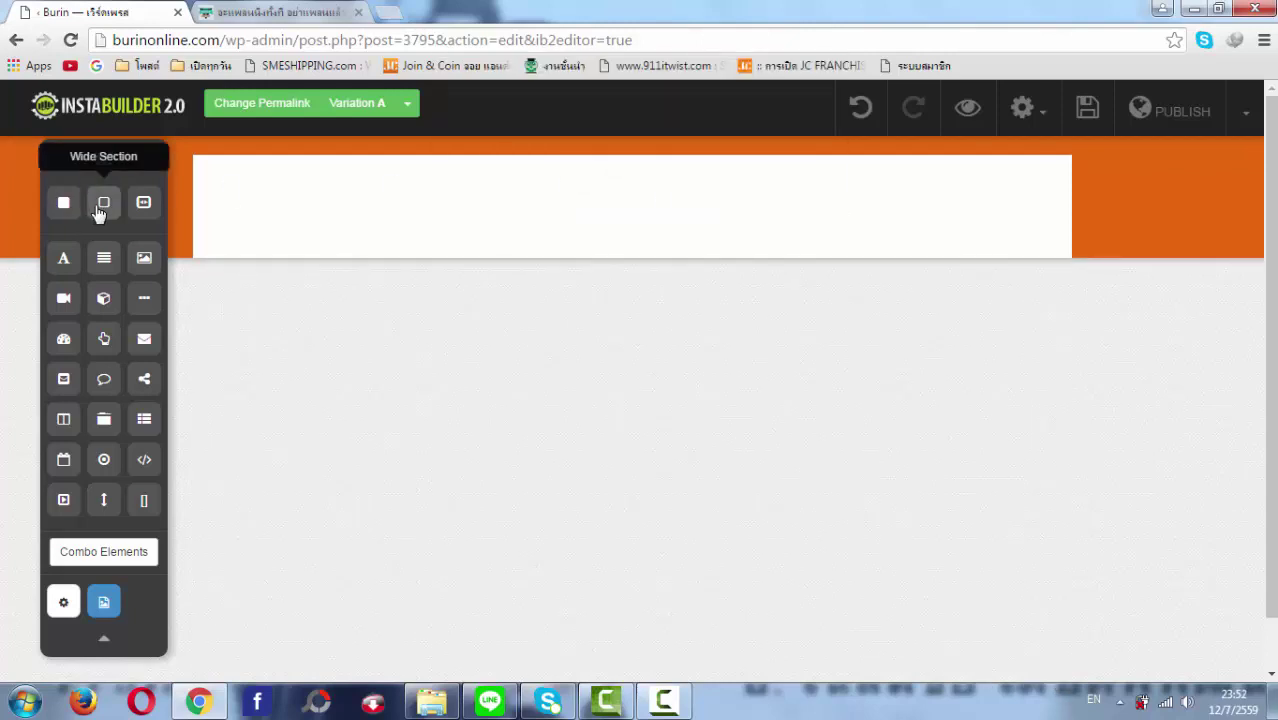
left_click_drag(104, 205, 402, 270)
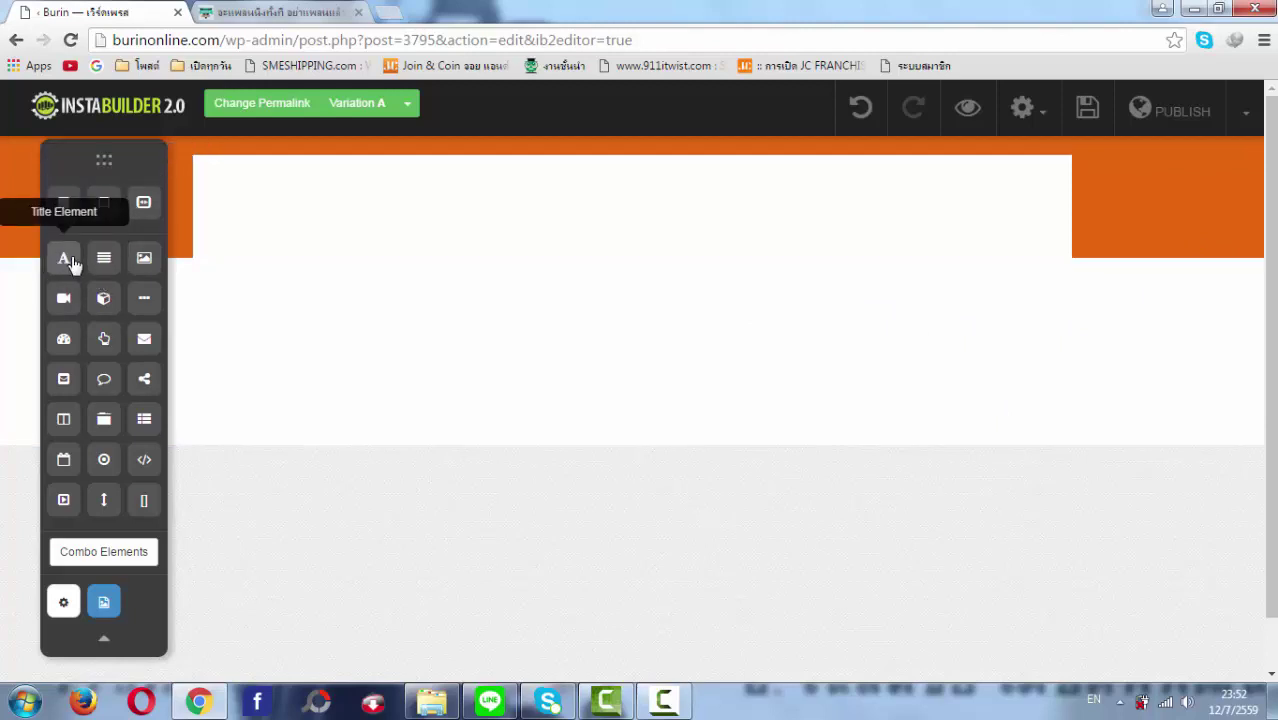
- Add a title element to the white section inside the orange header and open its text for editing
left_click_drag(63, 257, 445, 157)
left_click_drag(63, 257, 428, 200)
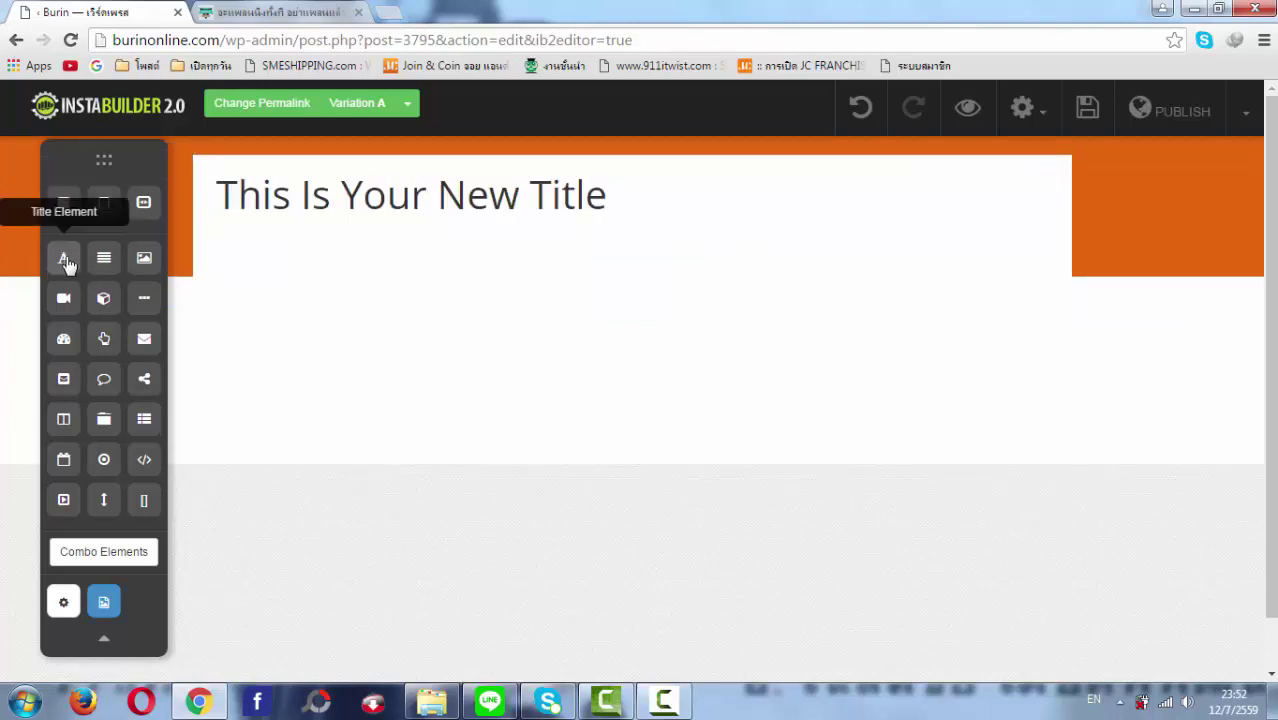
mouse_move(603, 206)
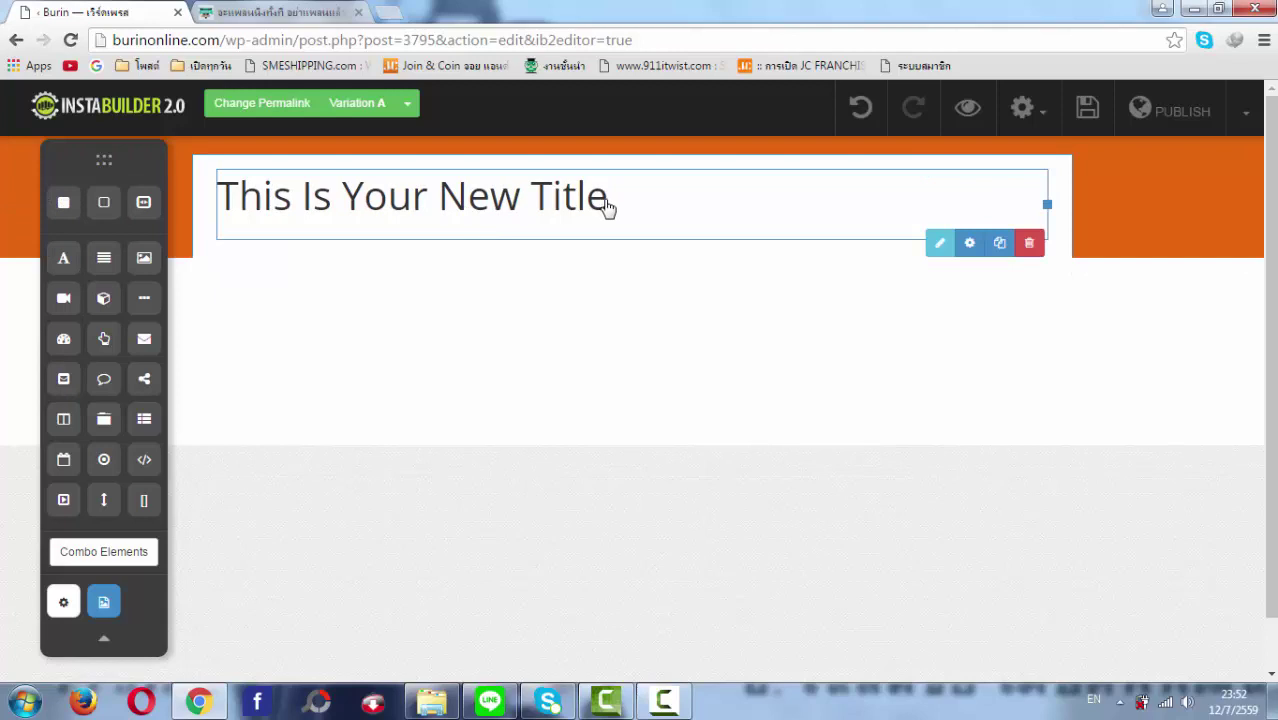
left_click(941, 245)
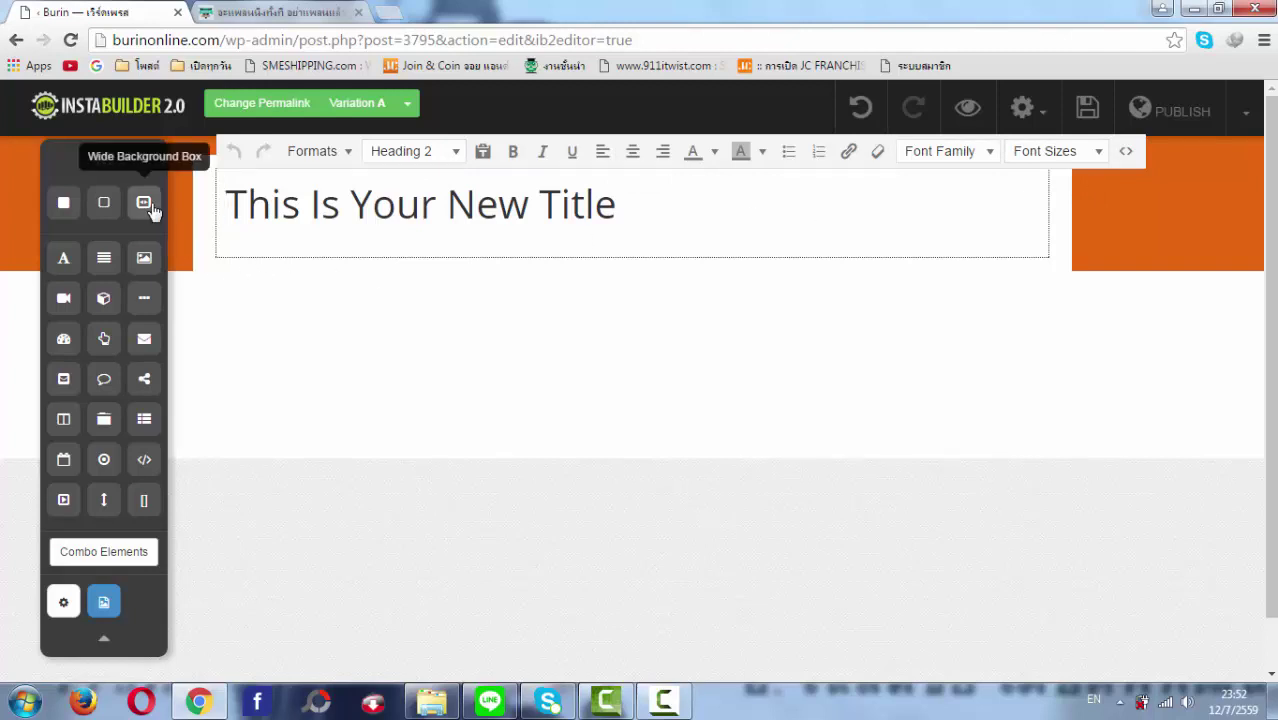
- Try to place a Wide Background Box in the orange header and in the white section below it
left_click_drag(153, 212, 405, 263)
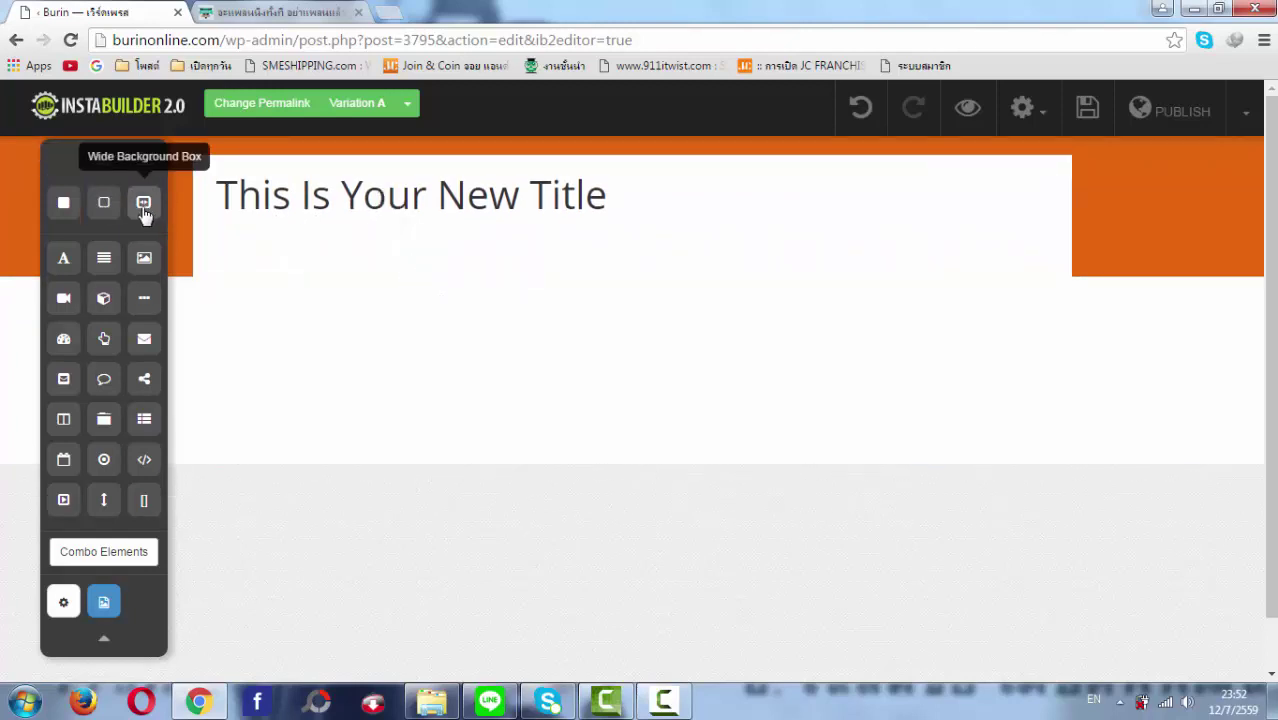
left_click_drag(143, 205, 442, 348)
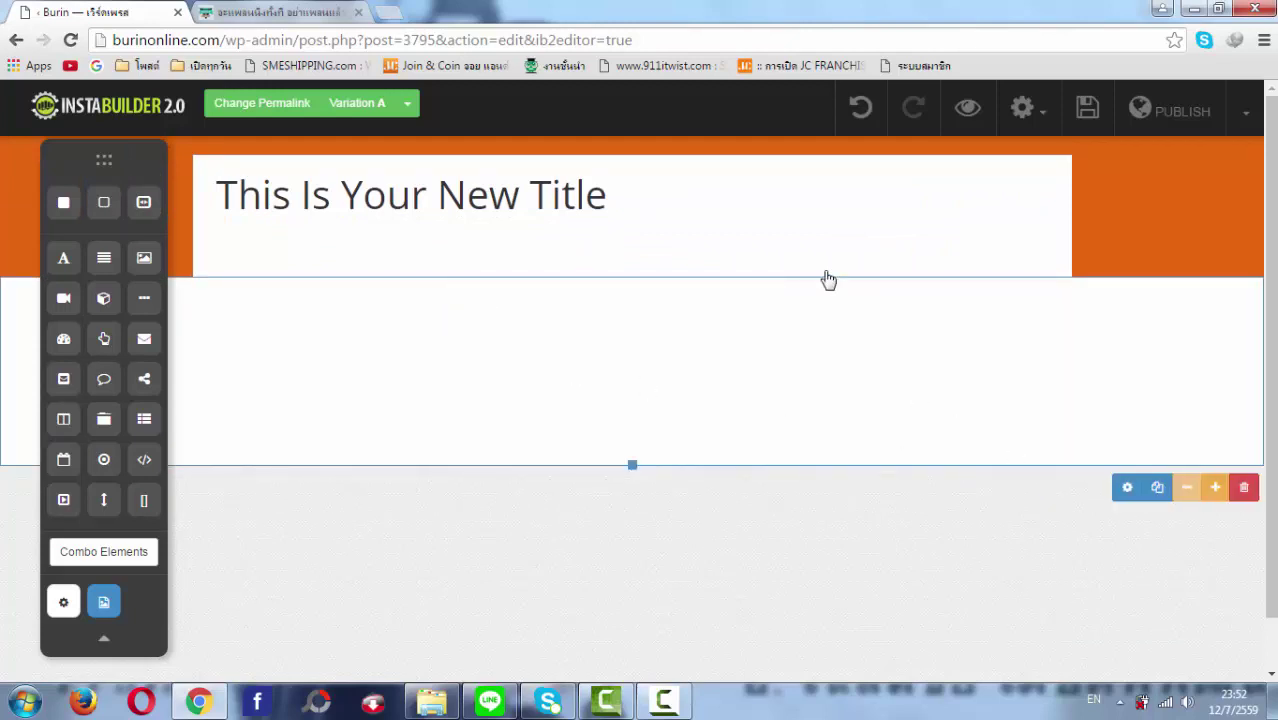
left_click_drag(139, 210, 350, 358)
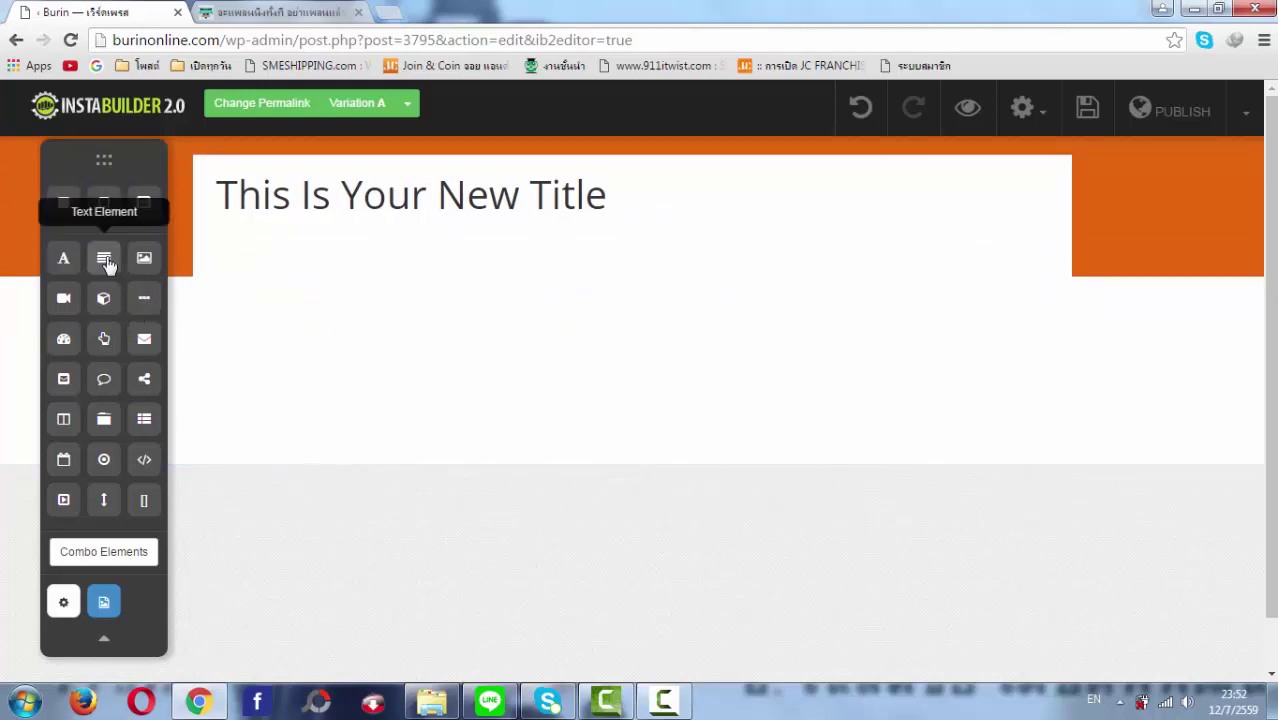
- Add a text element below the title and an image element below that text
left_click_drag(105, 264, 308, 271)
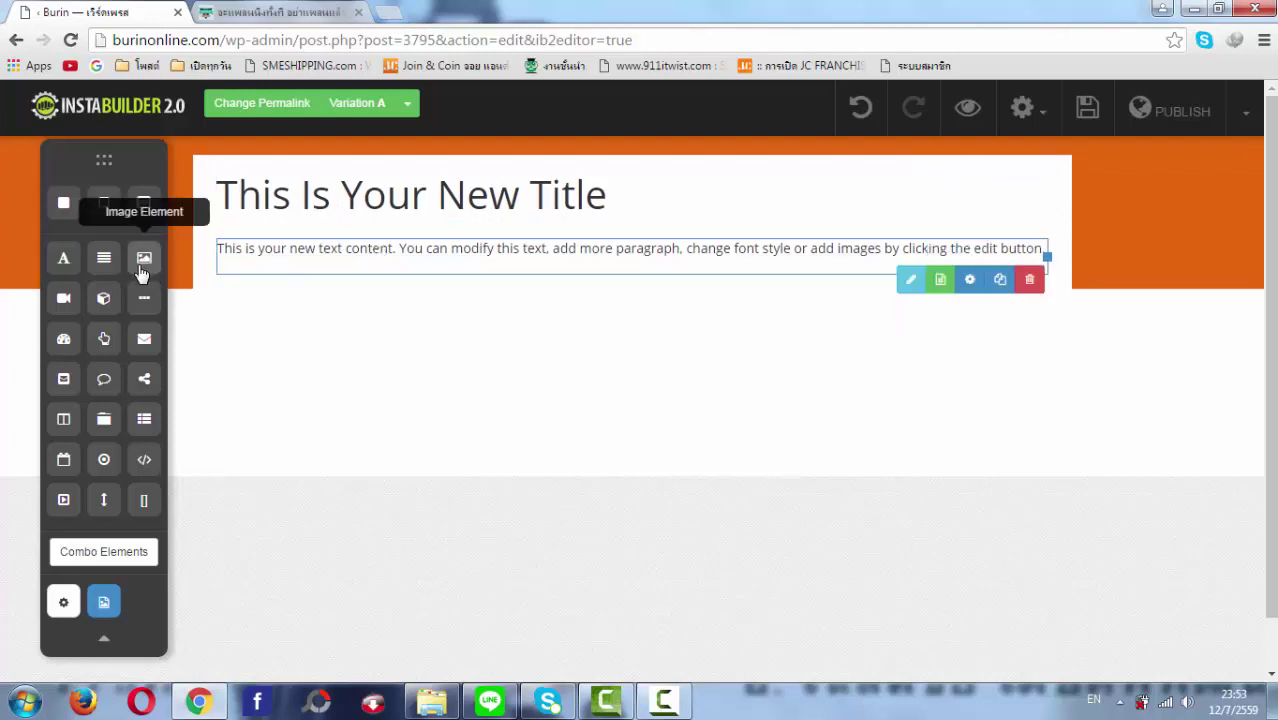
left_click_drag(146, 264, 337, 318)
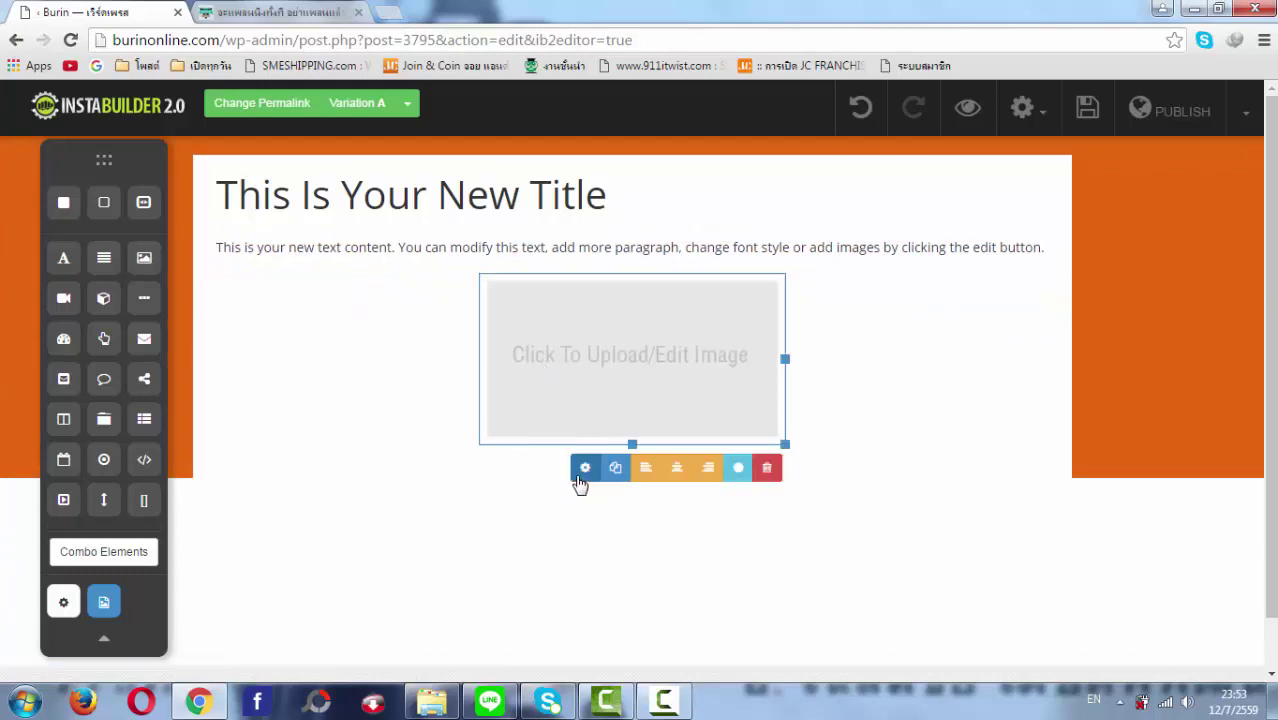
- Fill the image placeholder with the ELITE SSC JC logo from the media library
left_click(583, 472)
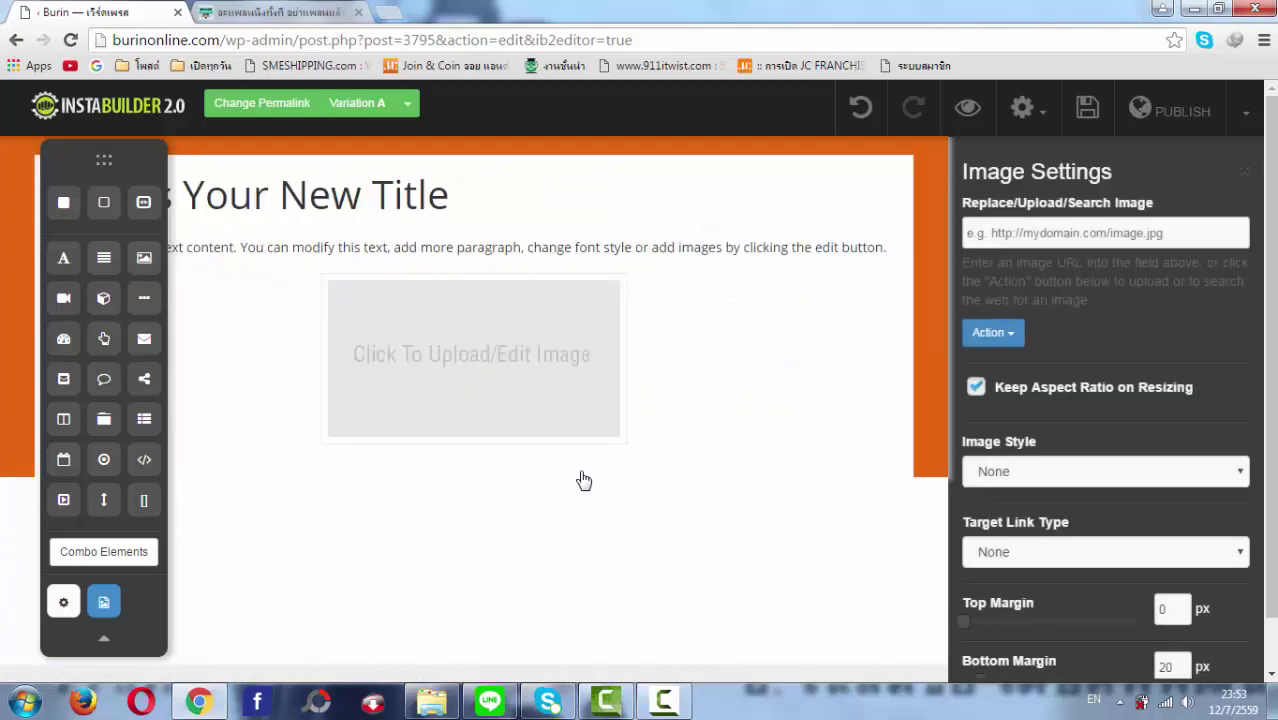
left_click(995, 337)
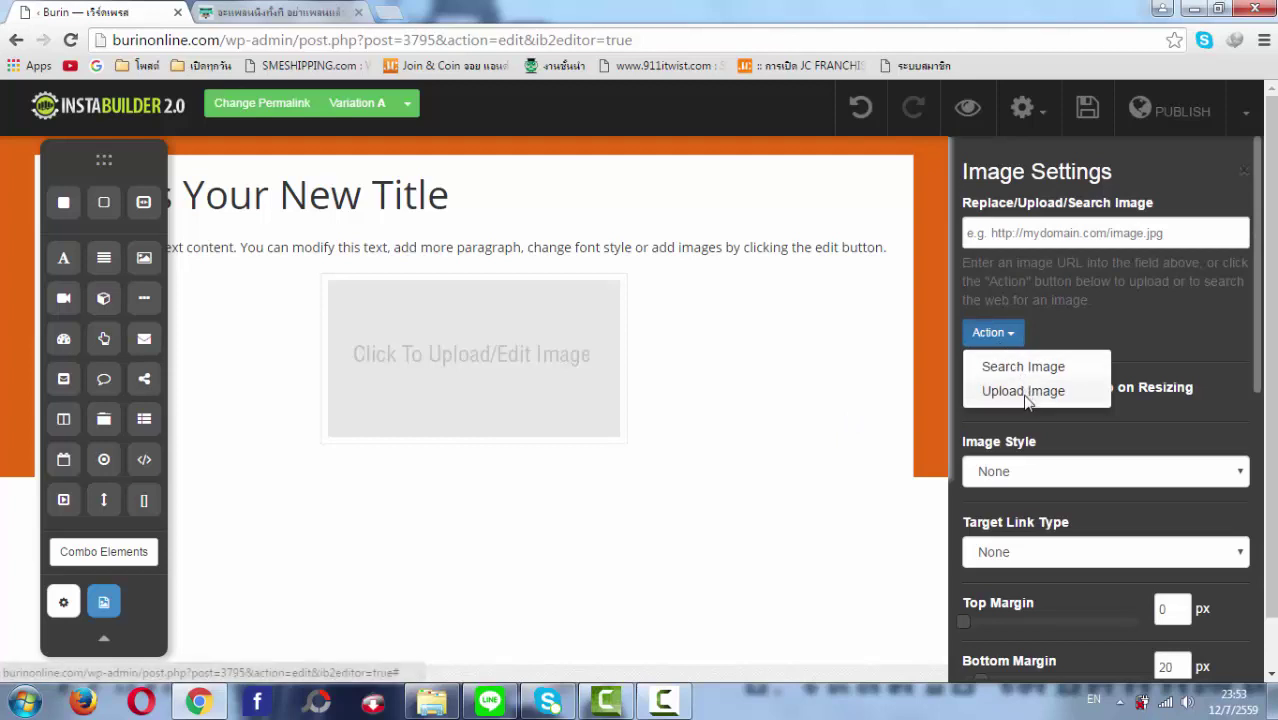
left_click(1024, 391)
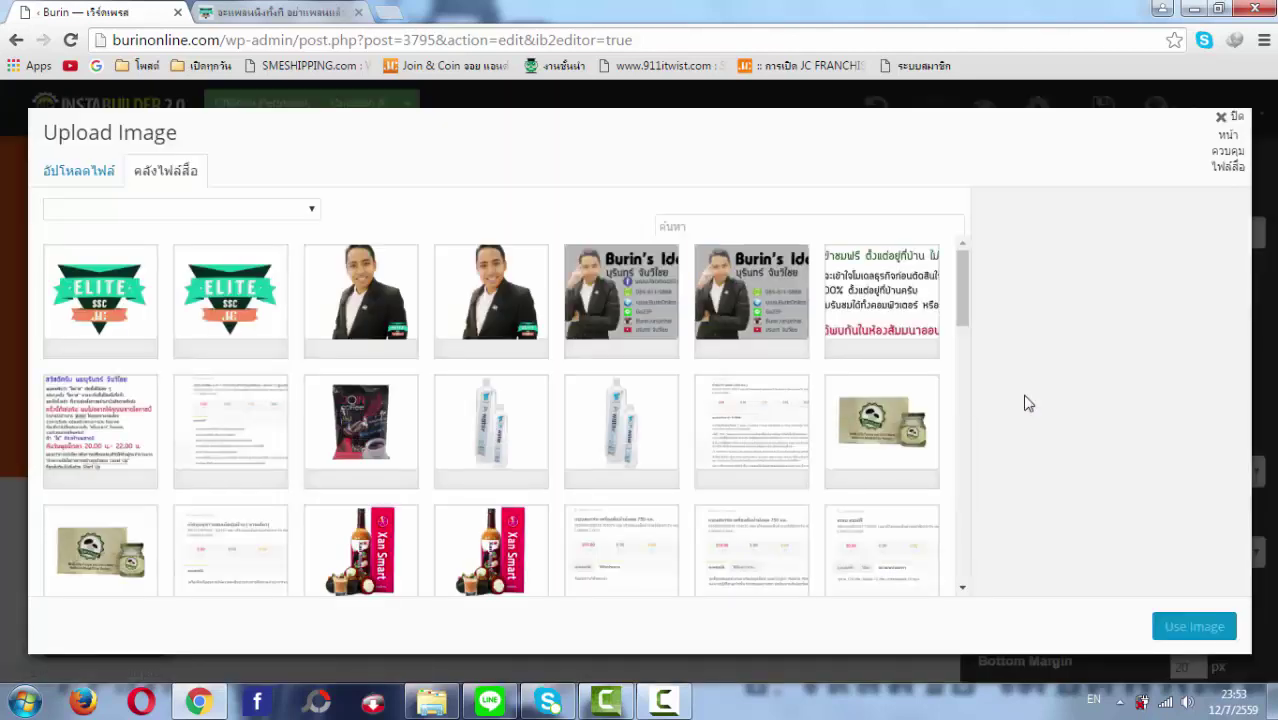
left_click(244, 305)
left_click(1185, 627)
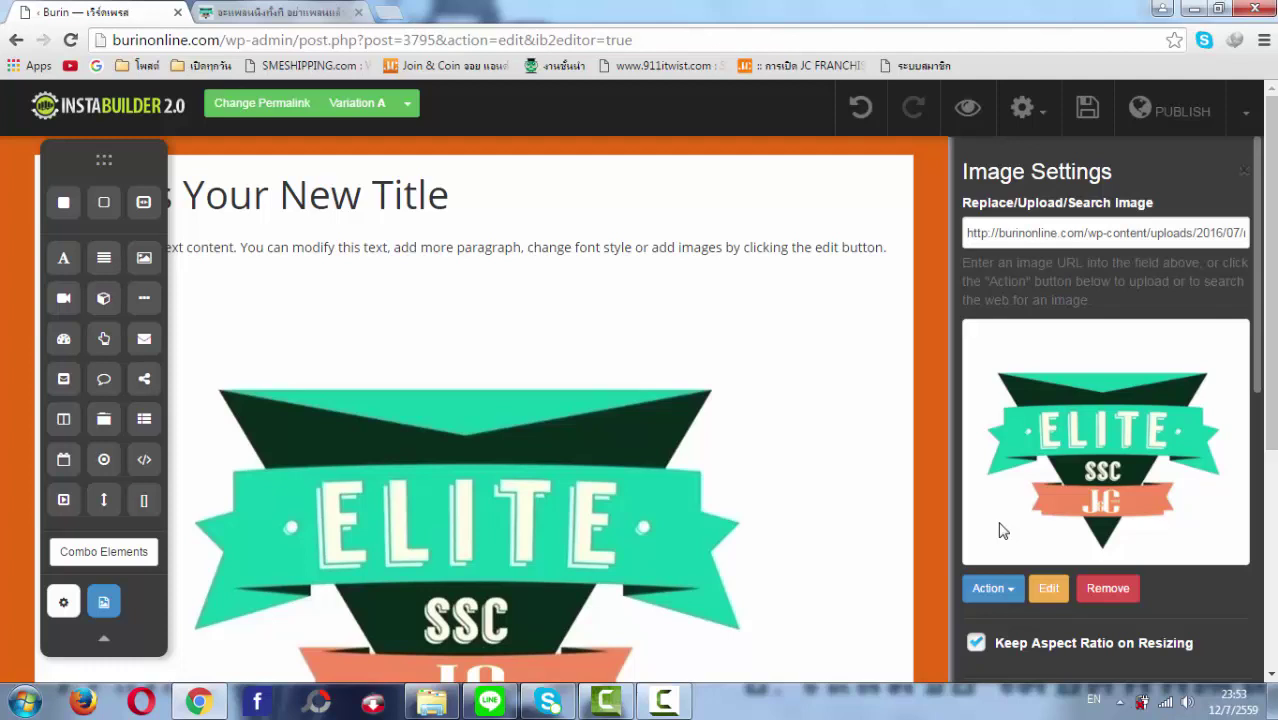
- Add a video element below the ELITE logo image and open its settings
scroll(1002, 516, "down", 5)
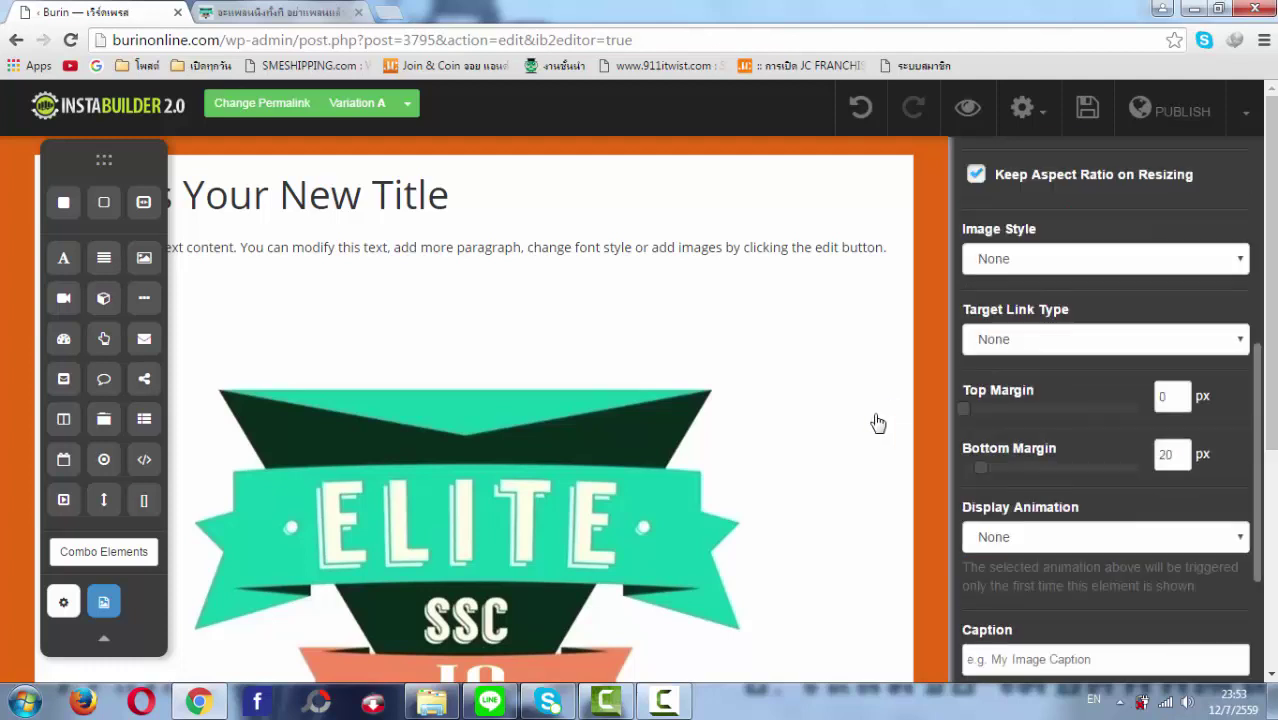
scroll(750, 454, "down", 4)
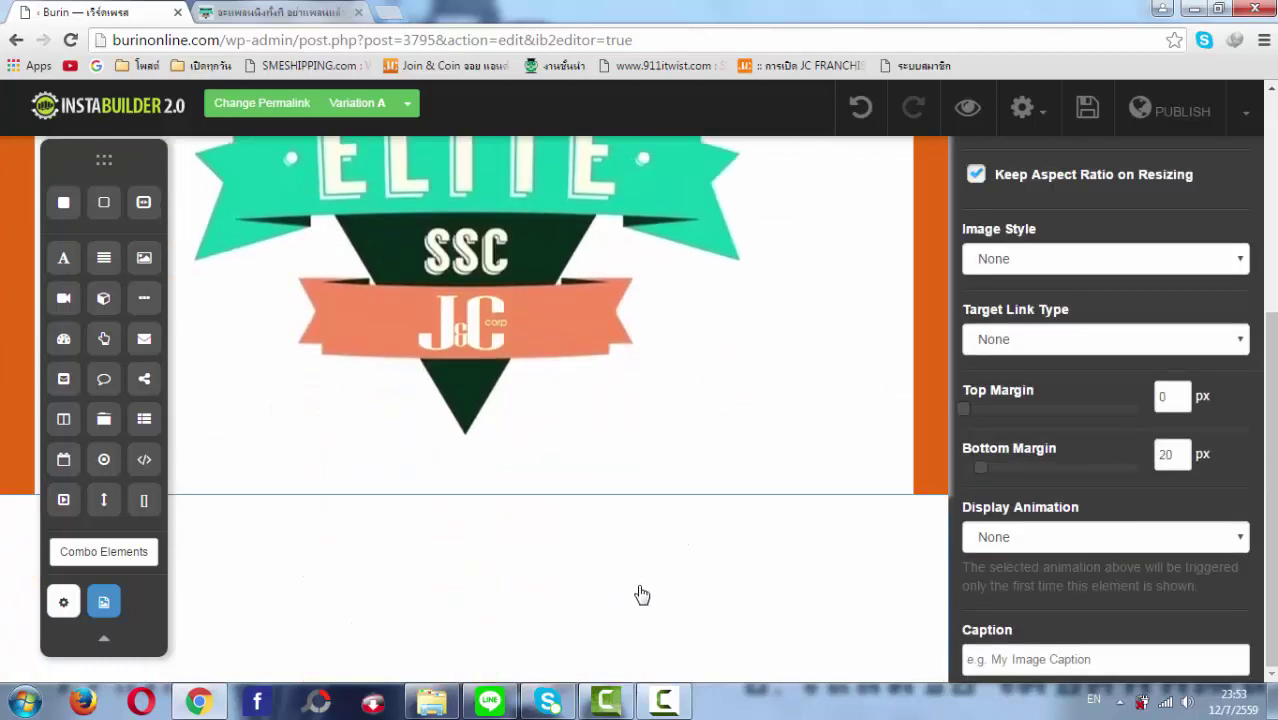
scroll(645, 595, "up", 4)
scroll(629, 527, "up", 1)
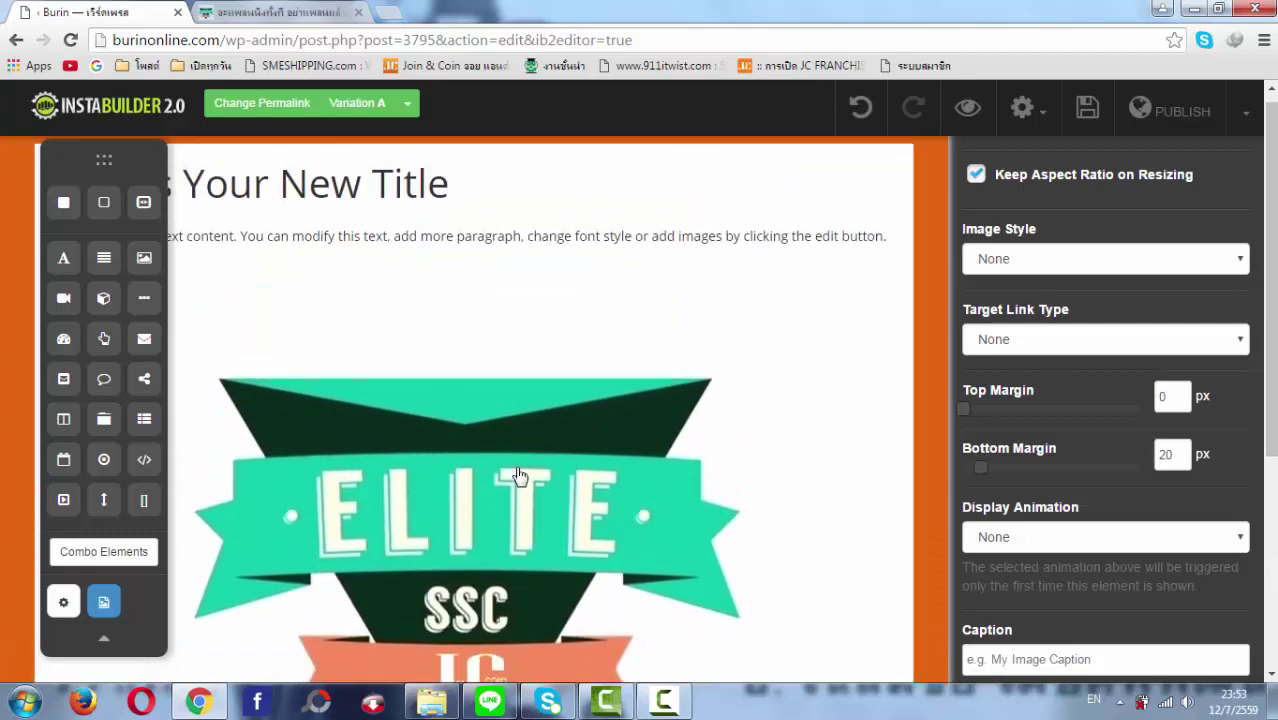
scroll(505, 592, "down", 2)
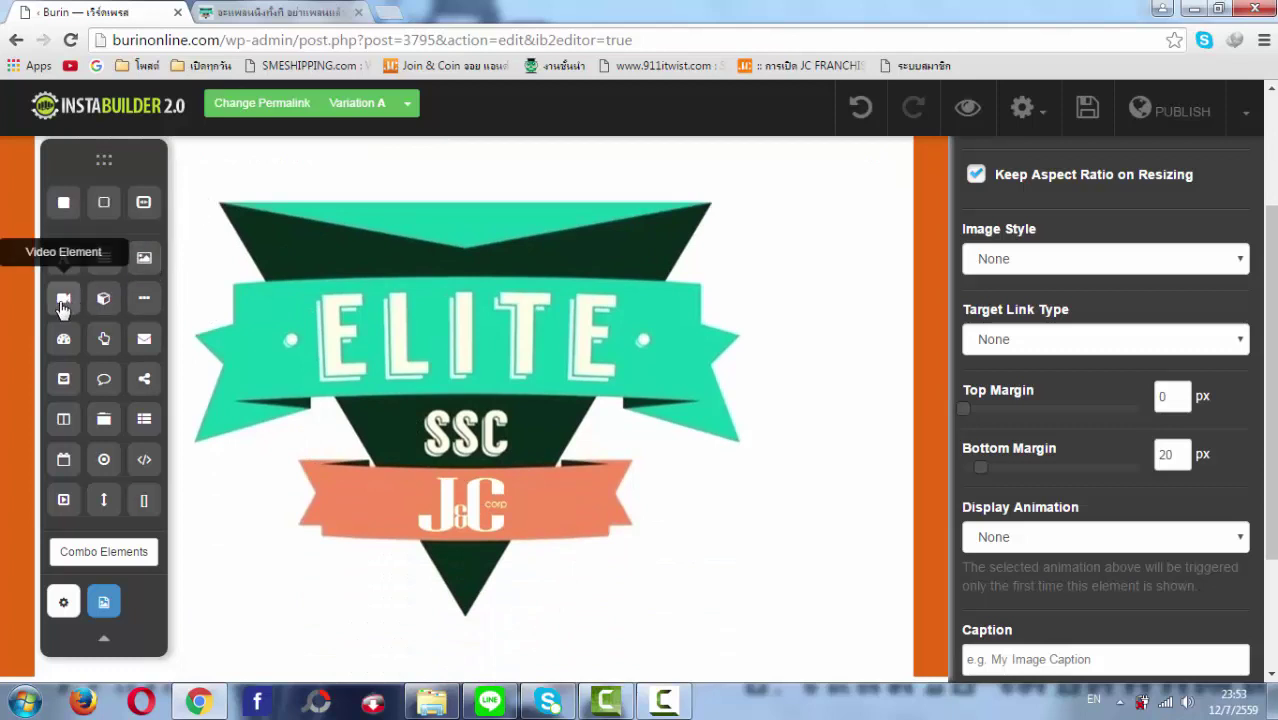
left_click_drag(67, 306, 405, 518)
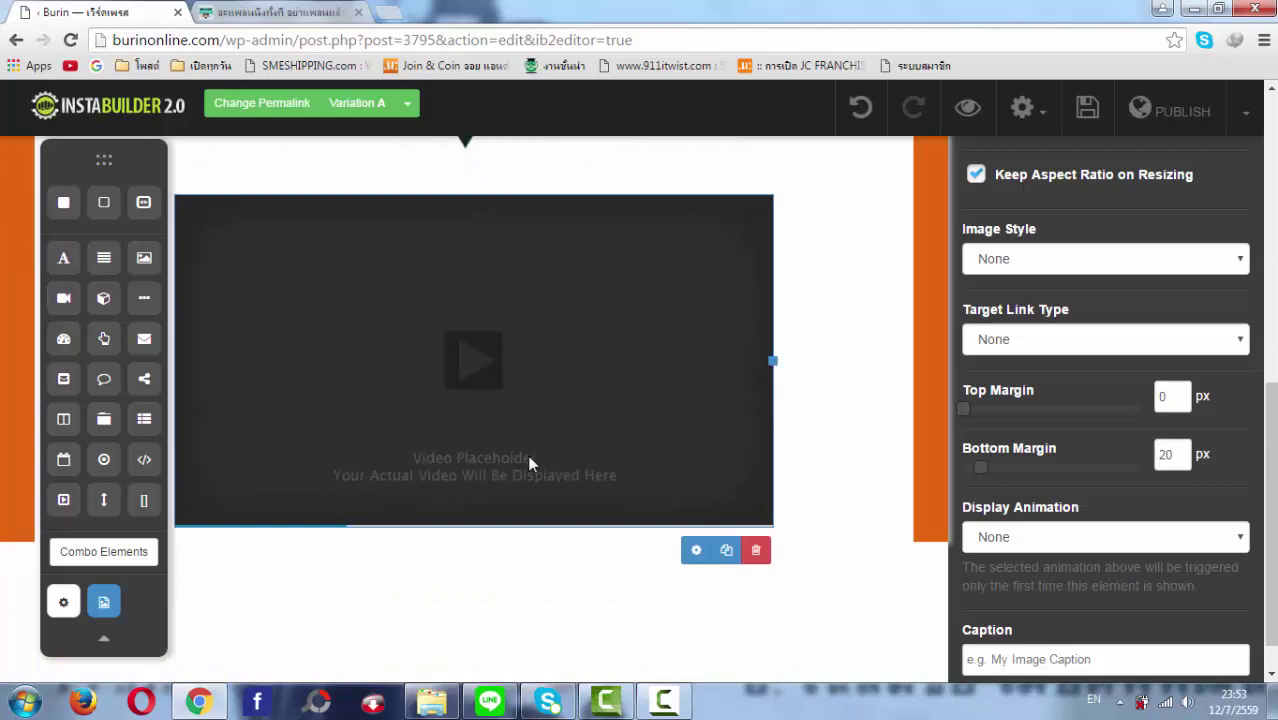
left_click(704, 556)
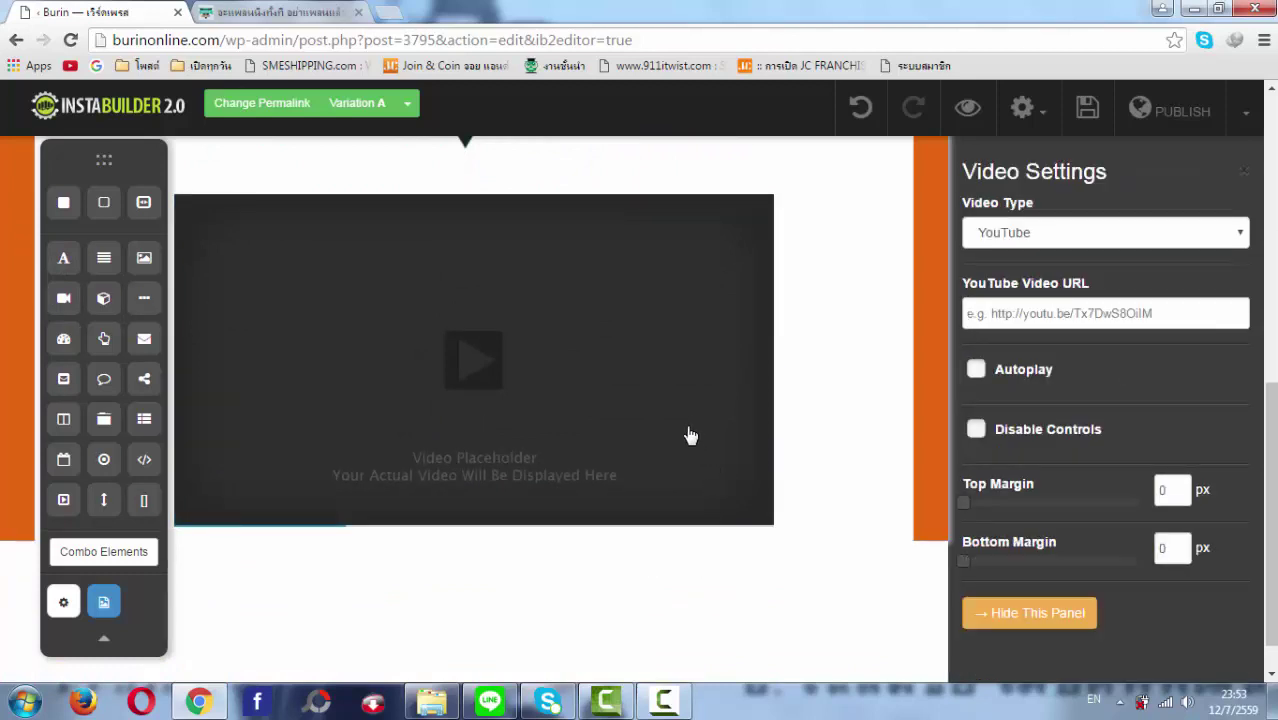
- Examine the video element's placement below the logo and the available video types in its settings, keeping YouTube selected
scroll(665, 425, "up", 3)
scroll(630, 408, "up", 1)
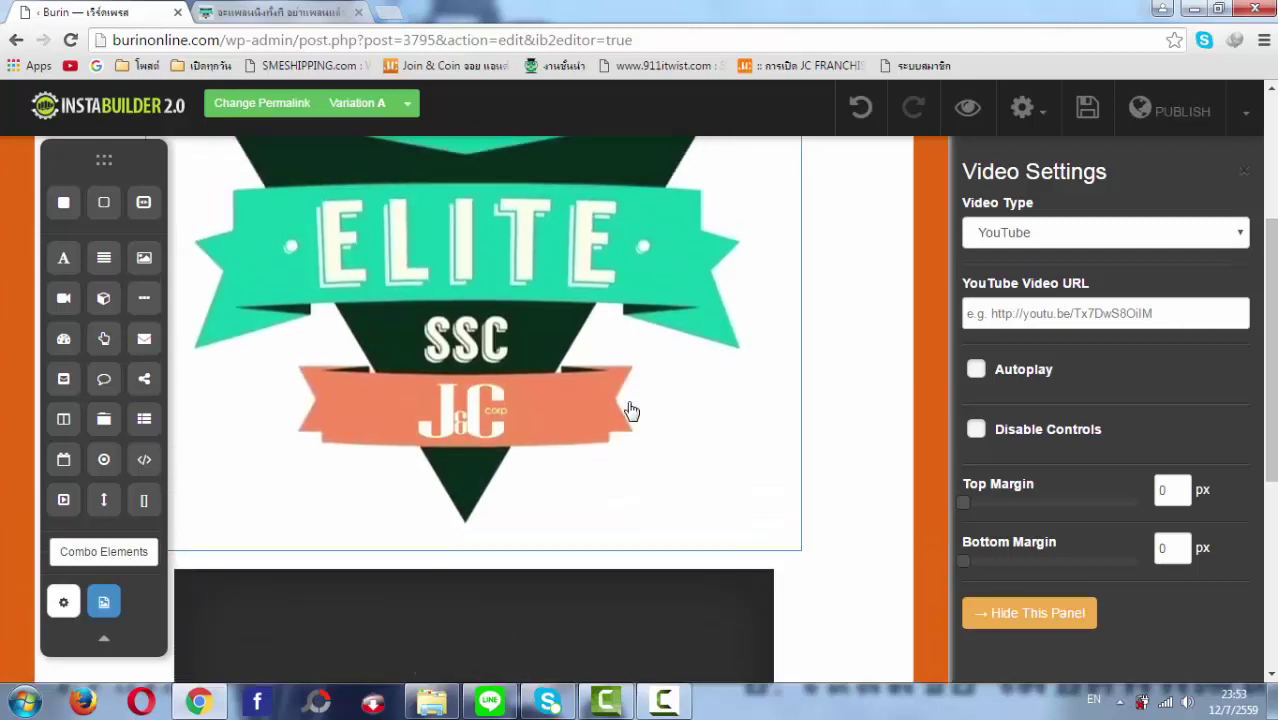
scroll(630, 400, "down", 2)
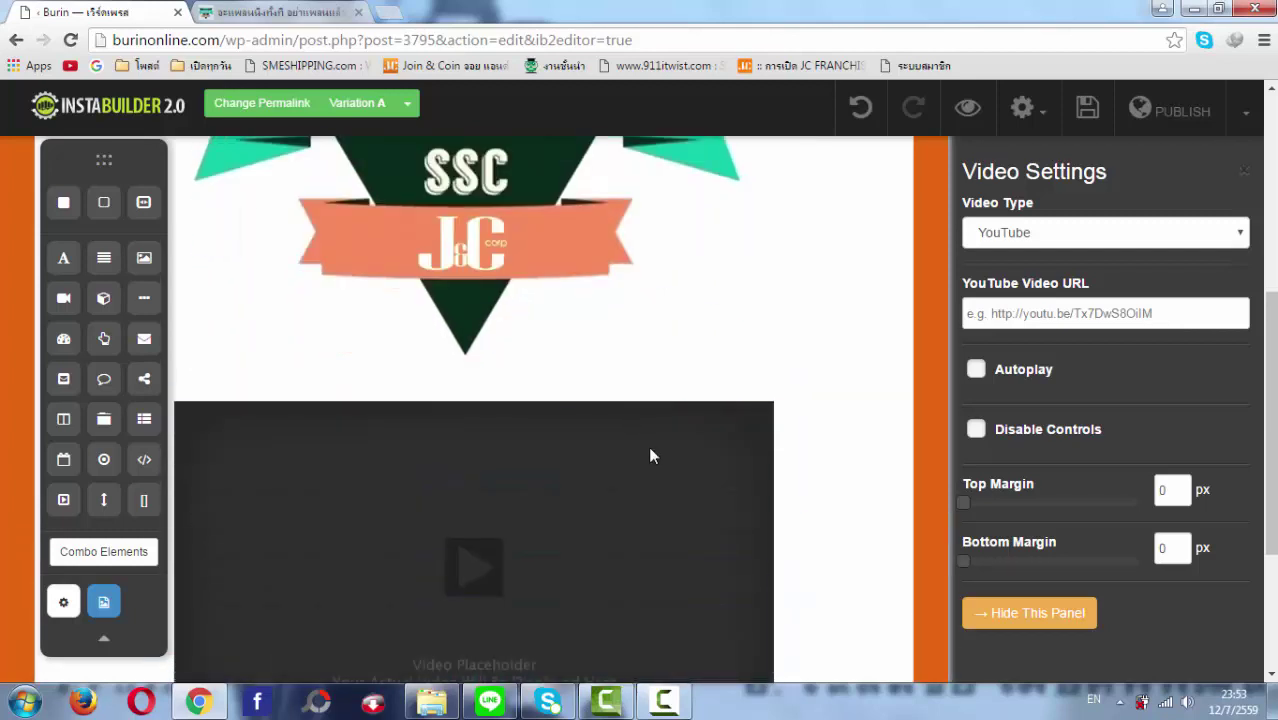
scroll(648, 446, "down", 2)
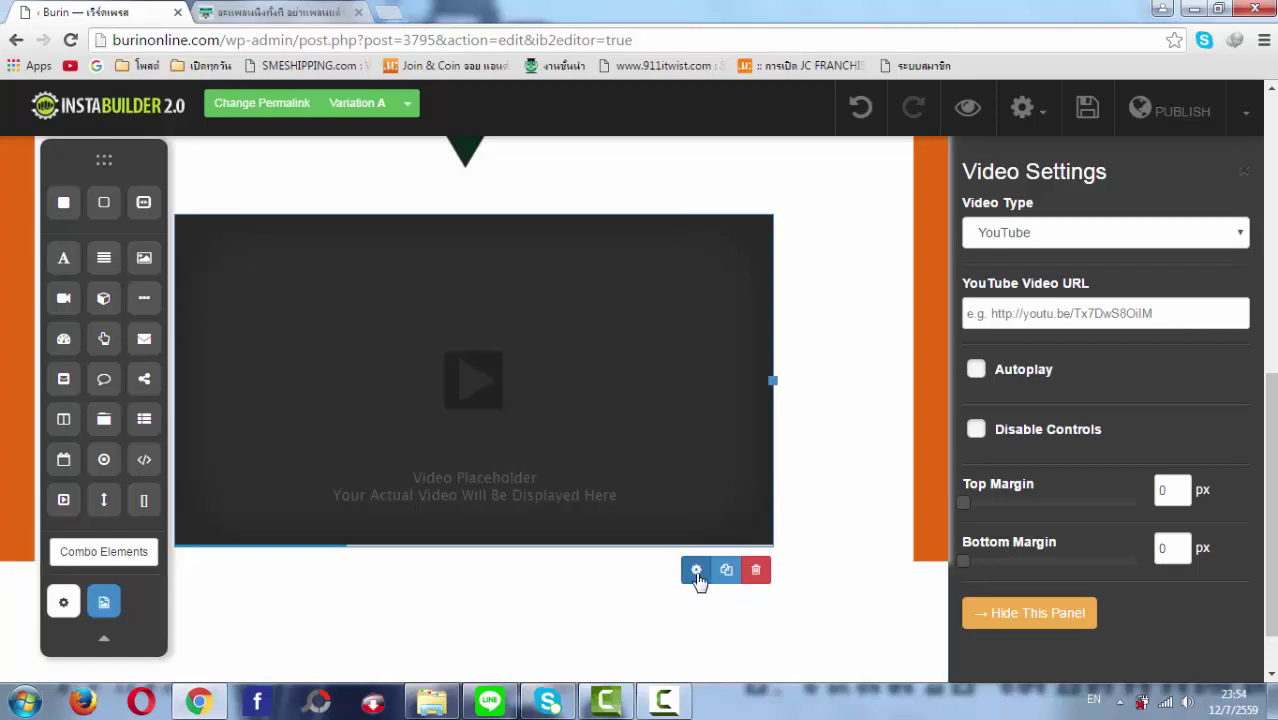
left_click(698, 584)
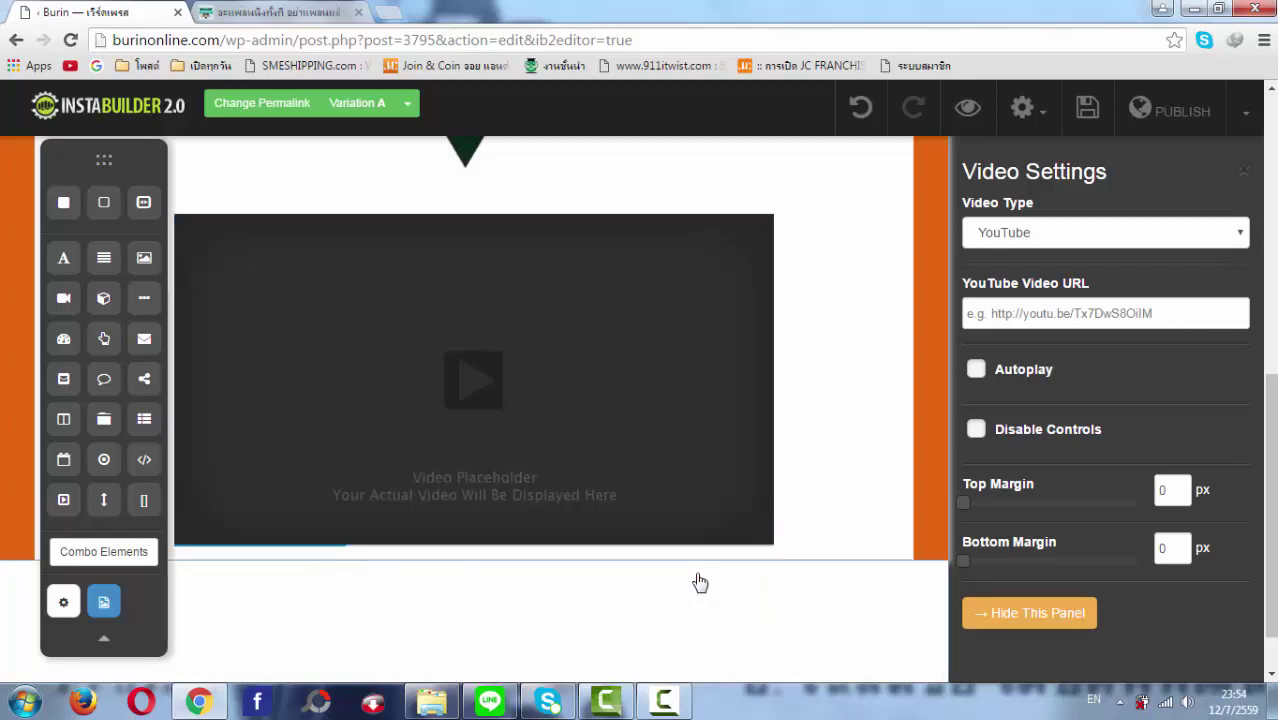
left_click(1068, 235)
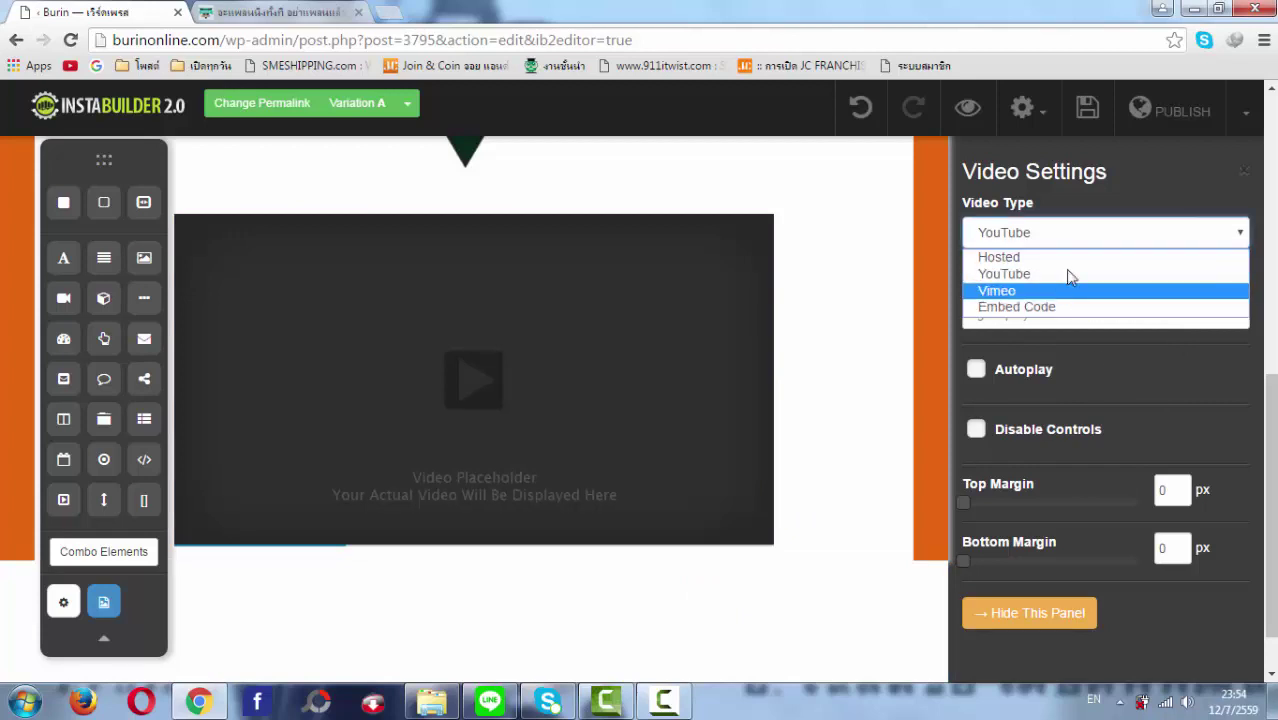
left_click(1075, 274)
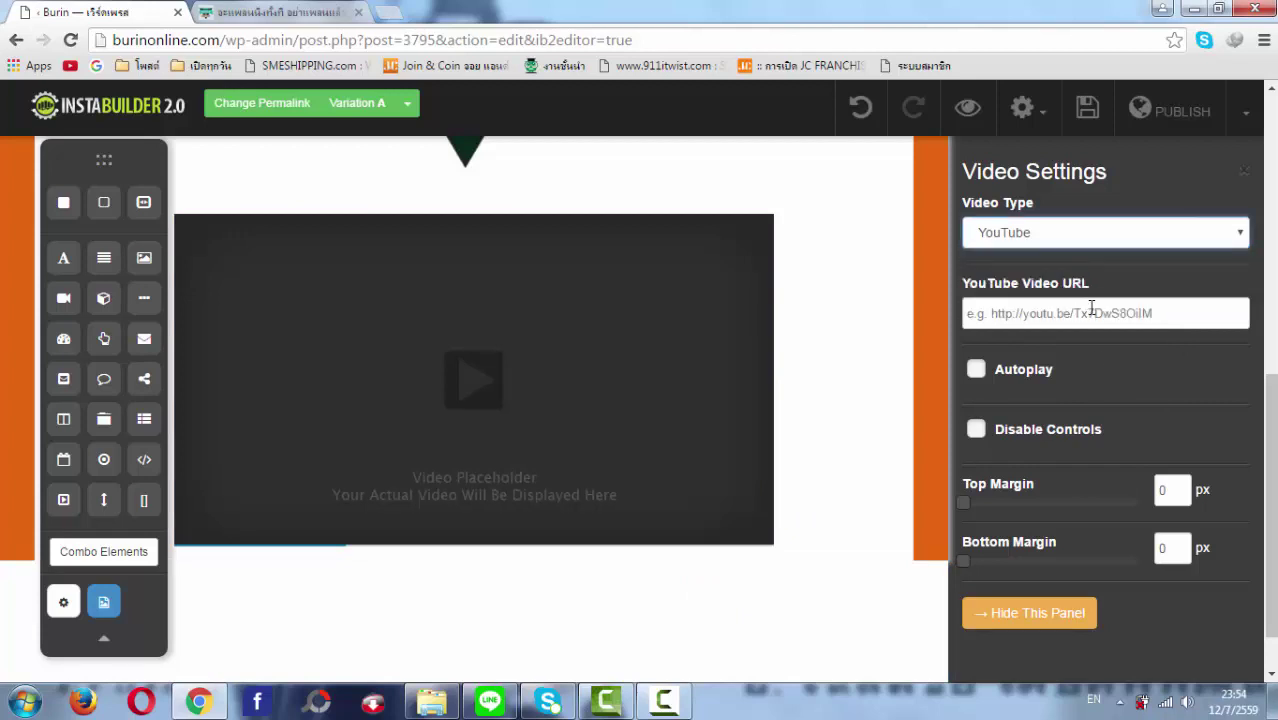
left_click(1068, 236)
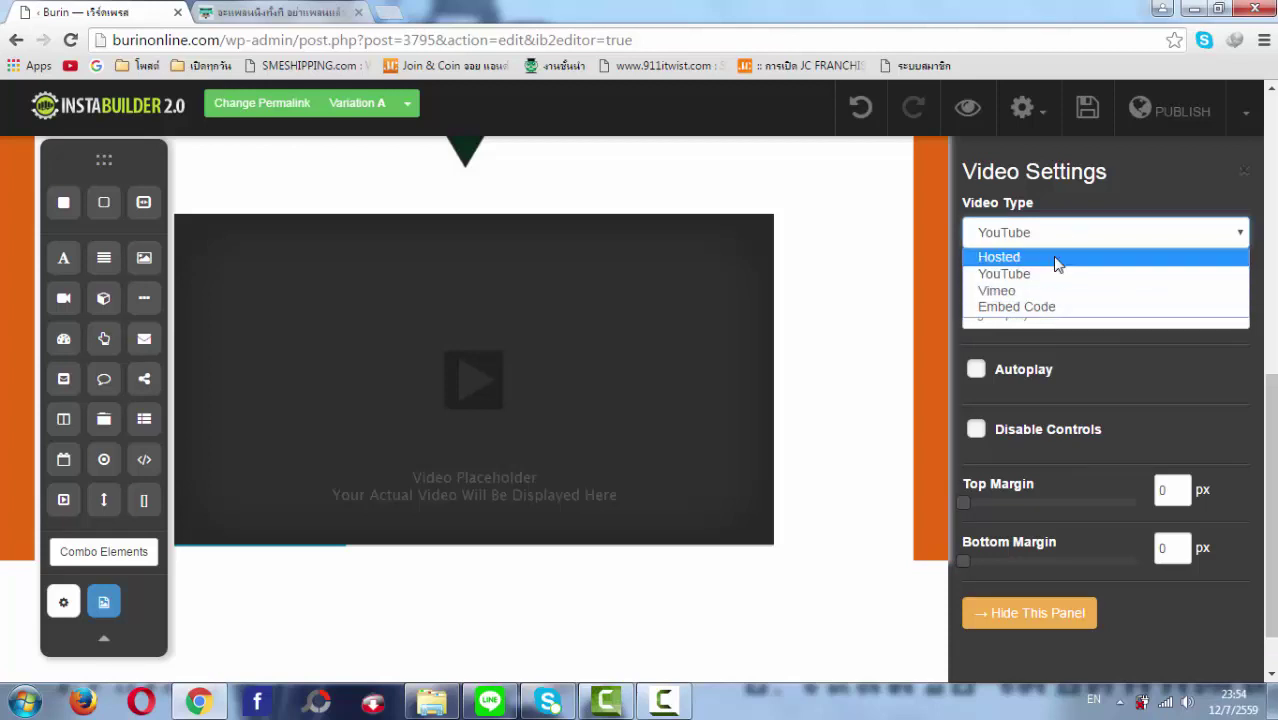
left_click(1140, 192)
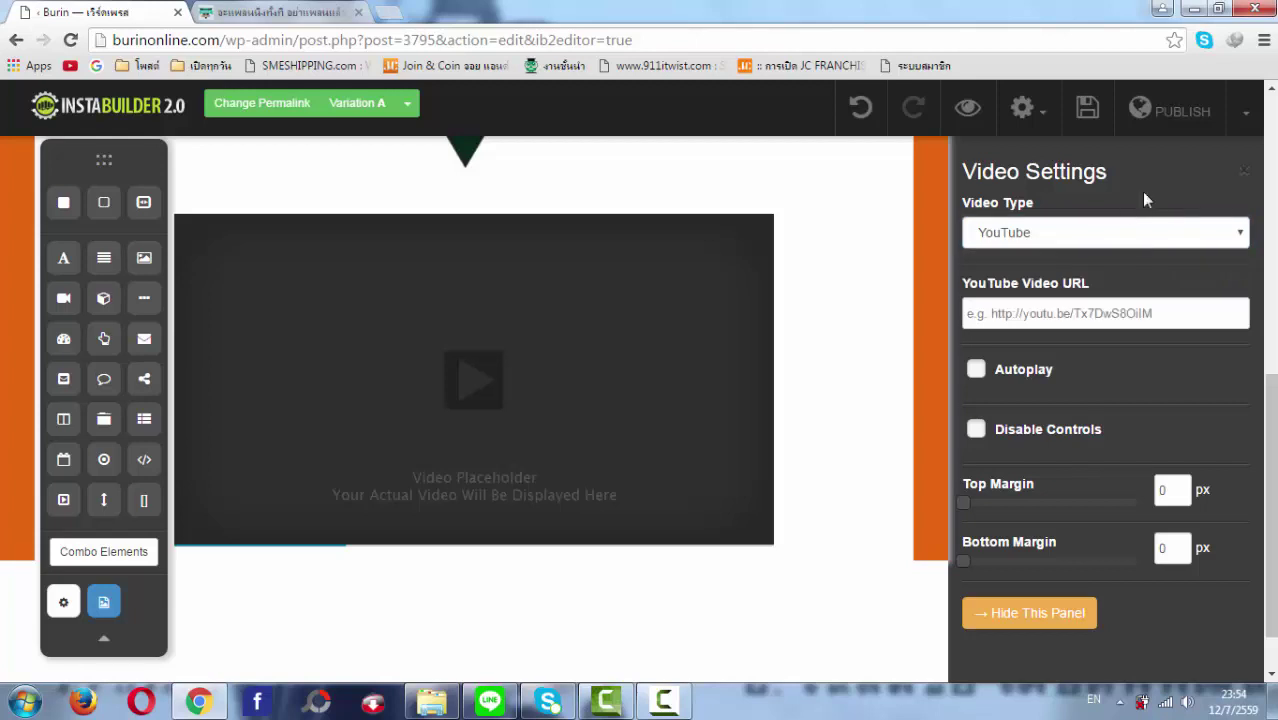
- Leave the YouTube video URL empty, hide the video settings, and save the page
left_click(1026, 312)
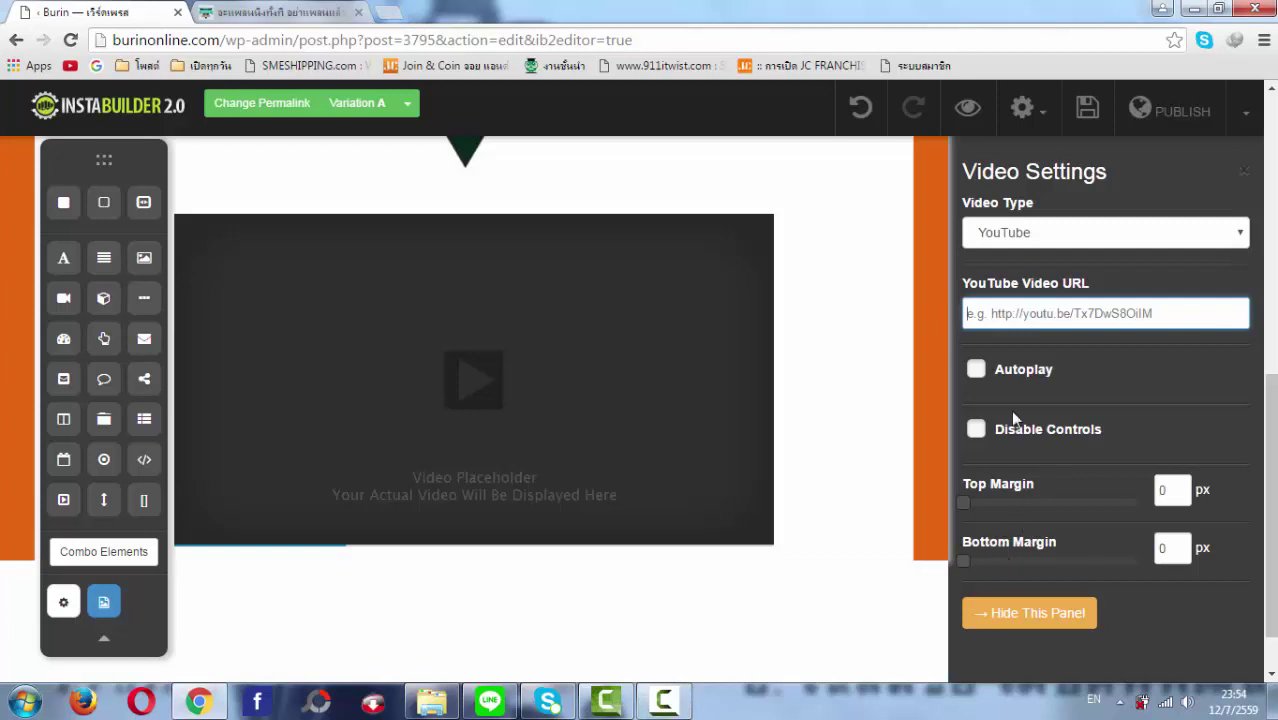
left_click(1013, 620)
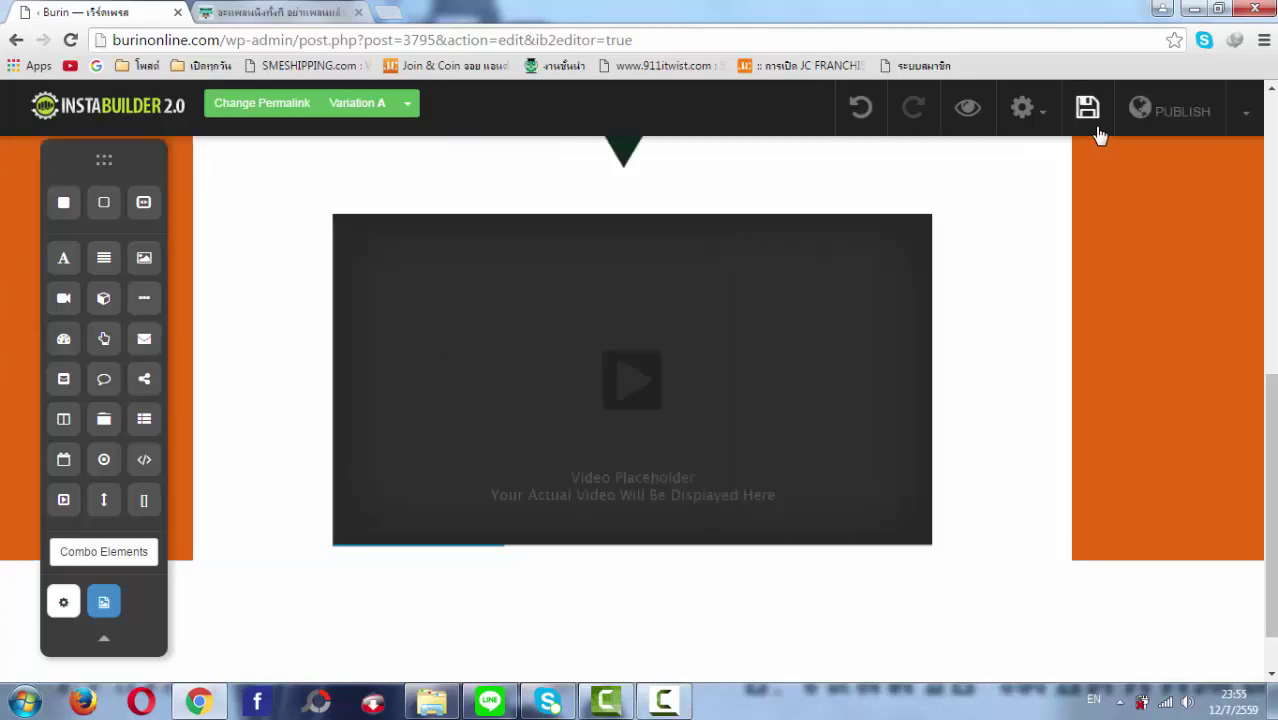
left_click(1094, 122)
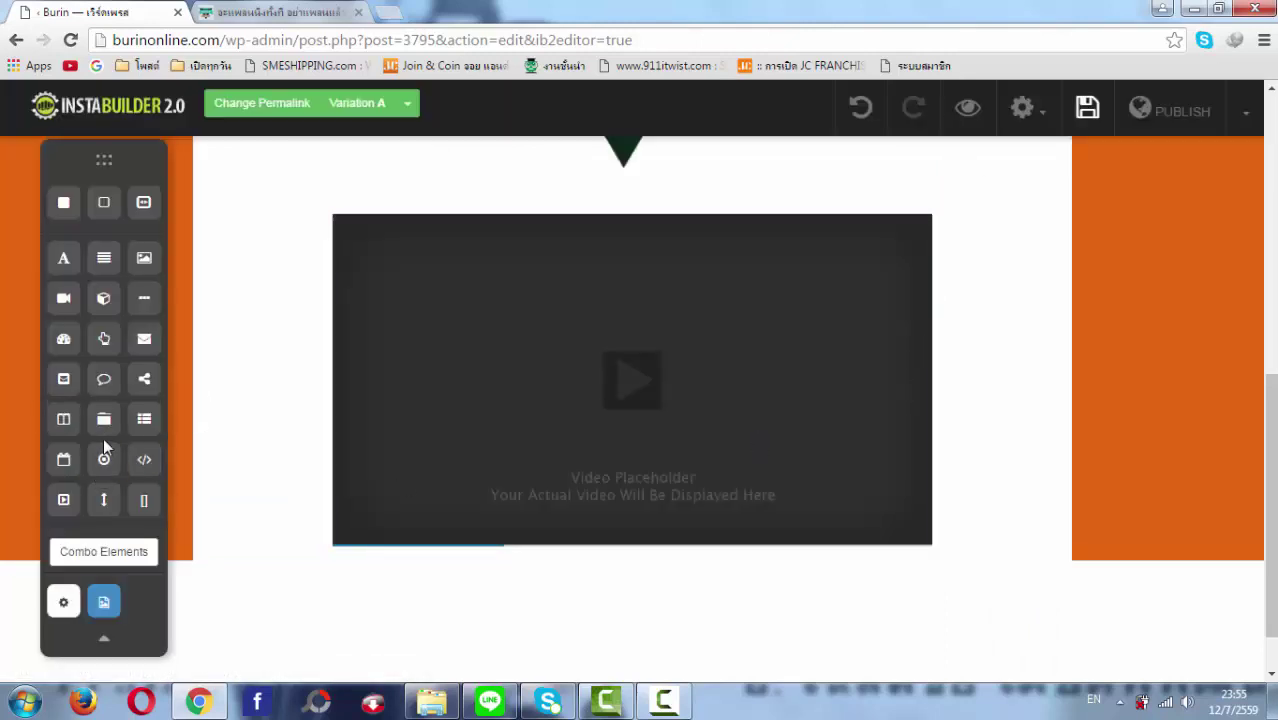
- Add a box element between the logo image and the video placeholder and open its settings
left_click_drag(104, 300, 488, 236)
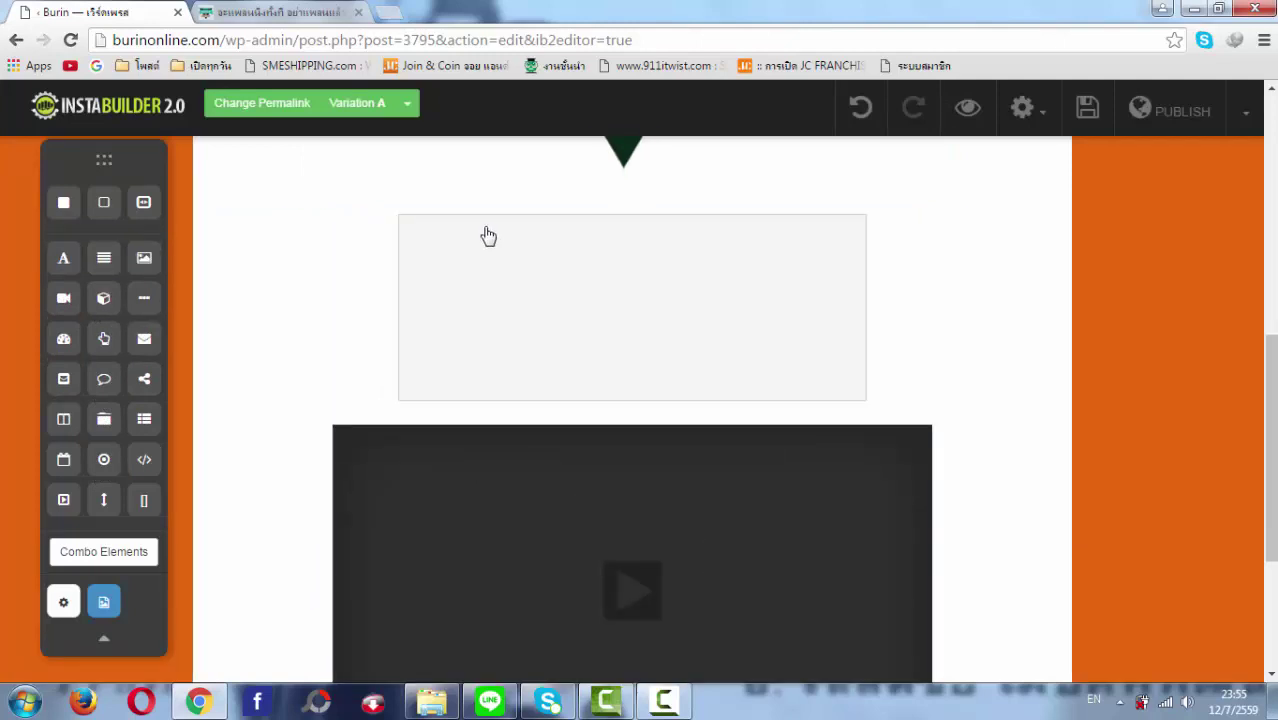
left_click(580, 286)
left_click(697, 428)
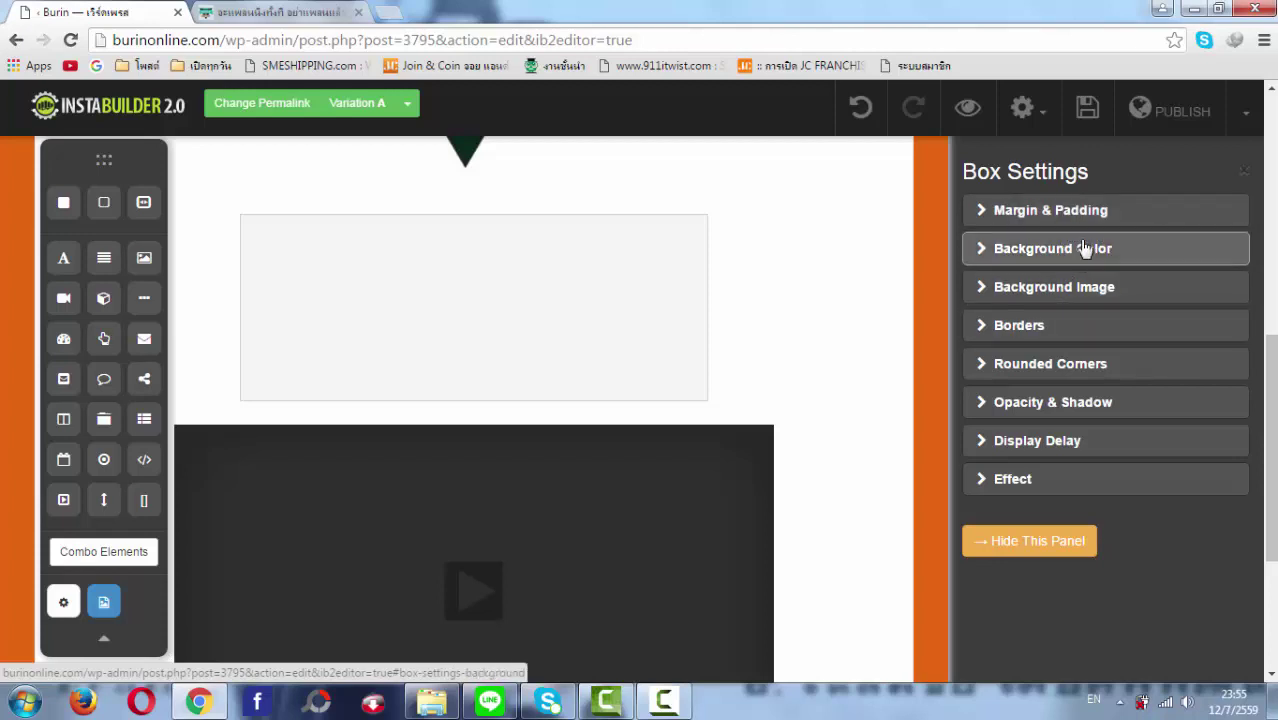
- Set the new box's background color to red #e62d2d
left_click(1067, 249)
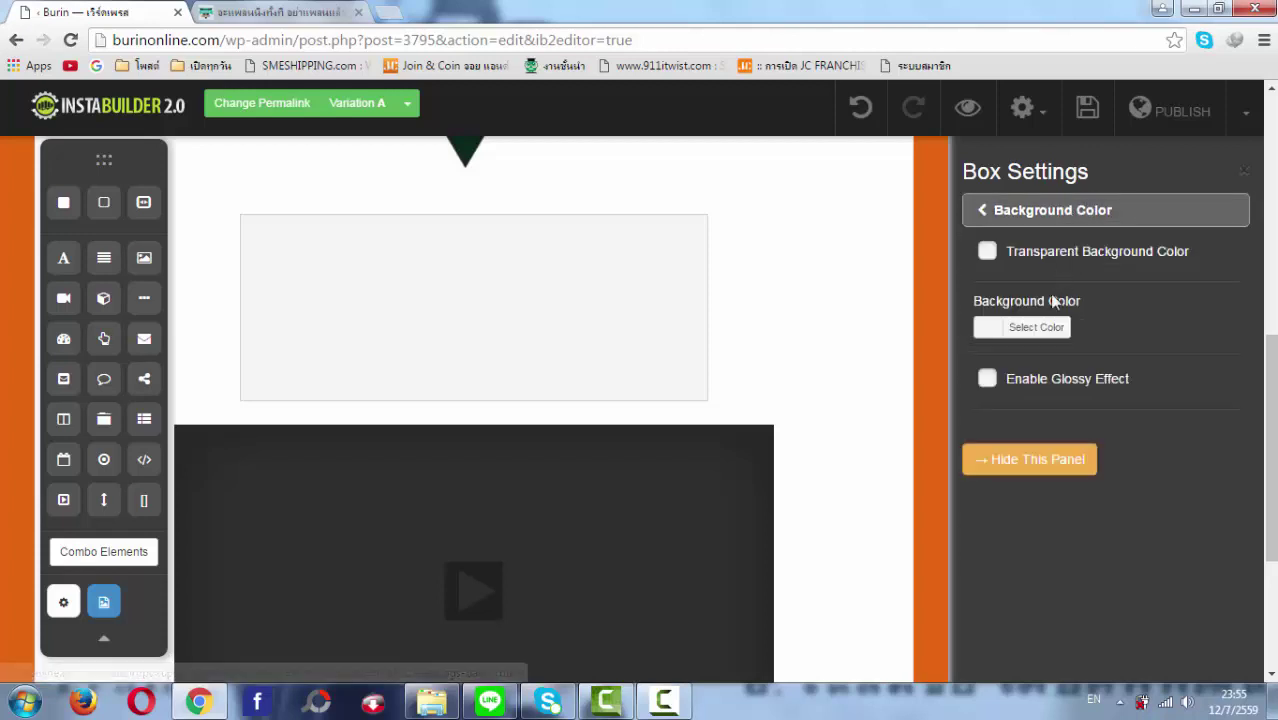
left_click(1028, 330)
left_click_drag(1073, 400, 1088, 425)
left_click(1088, 423)
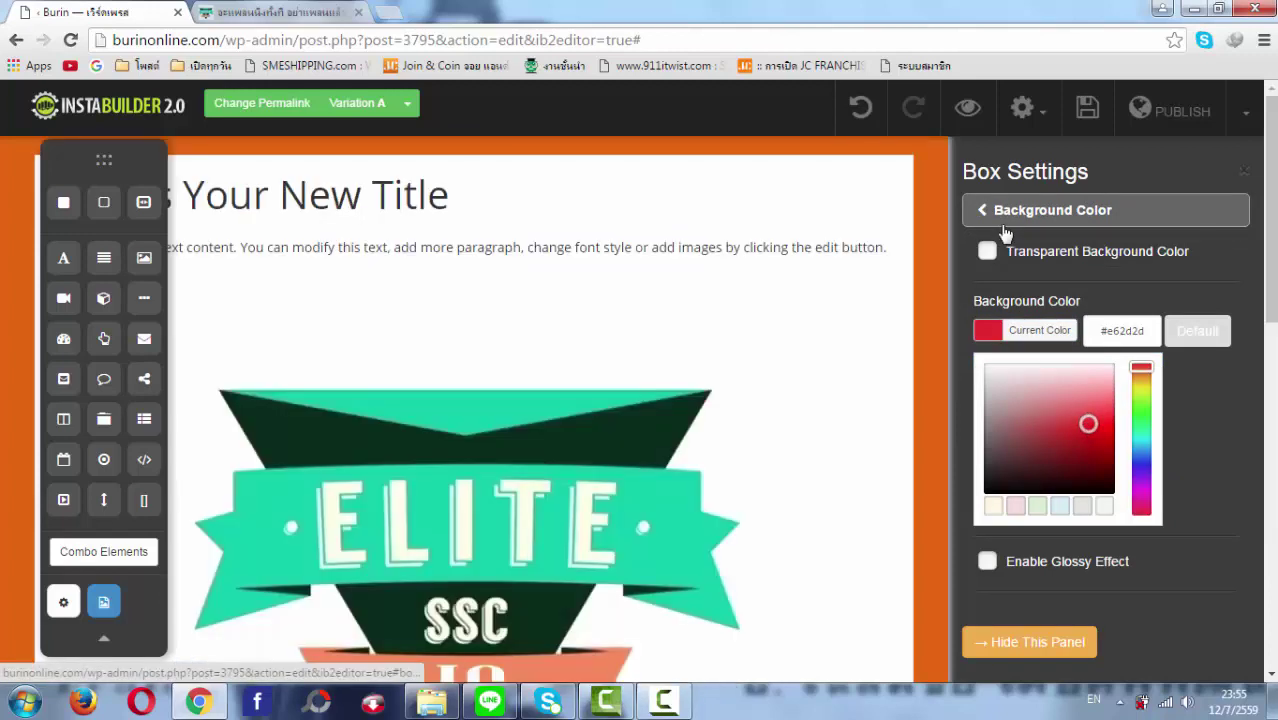
scroll(830, 351, "down", 7)
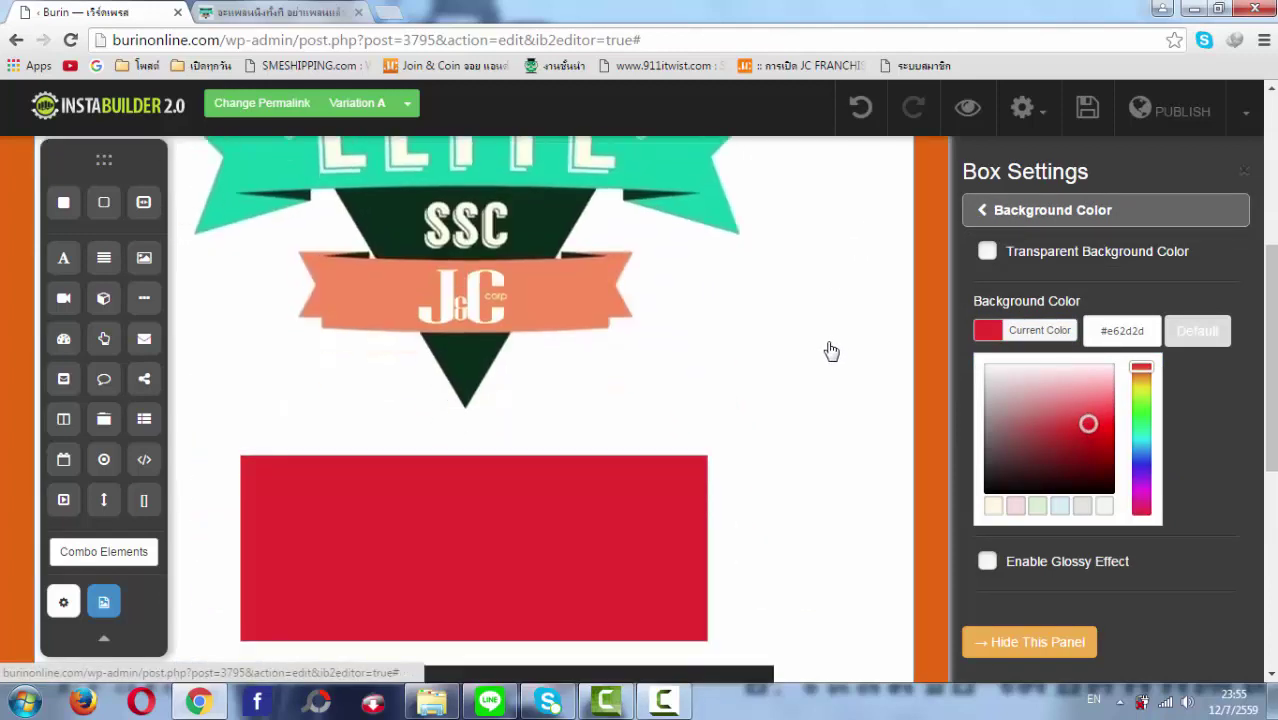
scroll(869, 374, "up", 2)
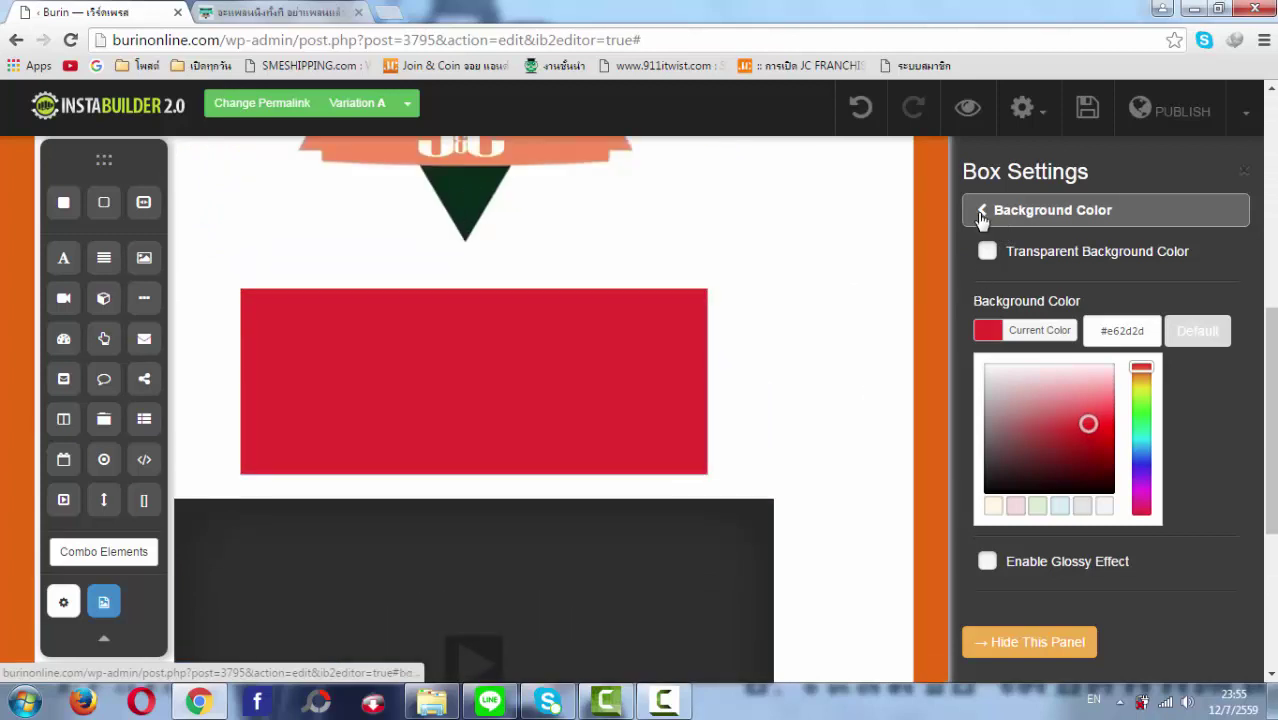
- Examine the red box's margin and padding options and its background image options
left_click(980, 213)
left_click(1087, 222)
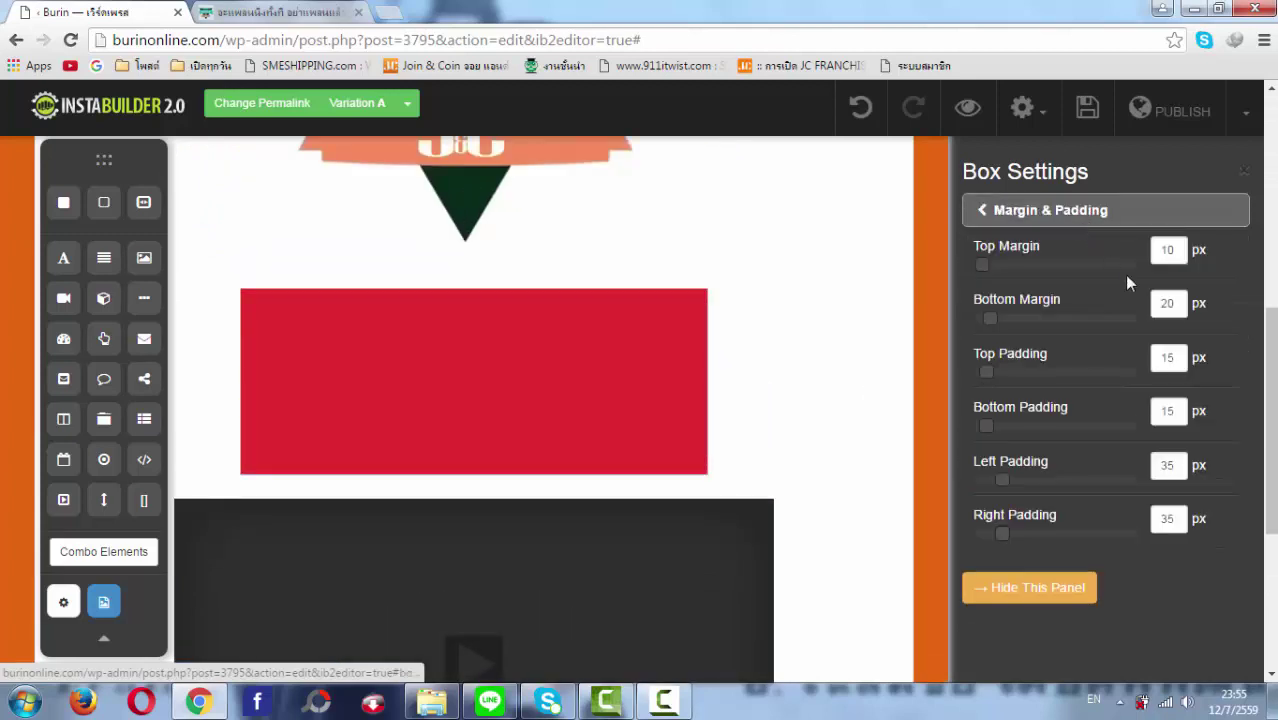
left_click(983, 212)
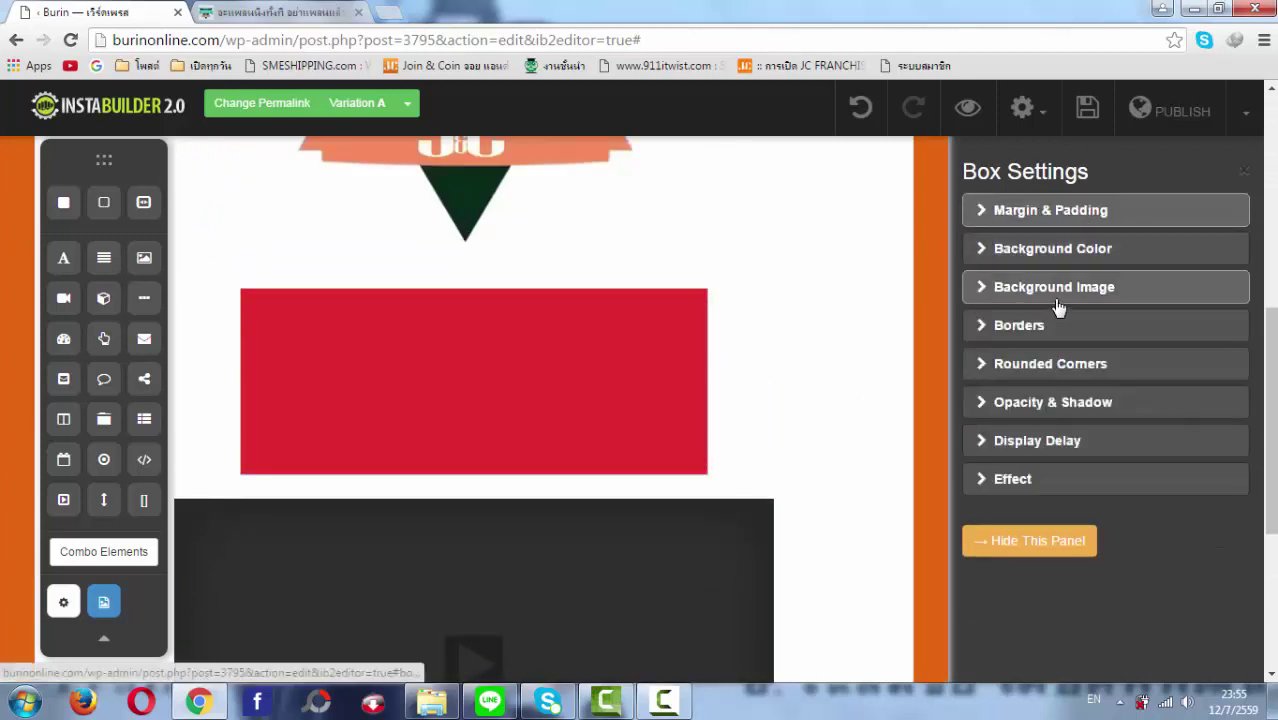
left_click(1058, 290)
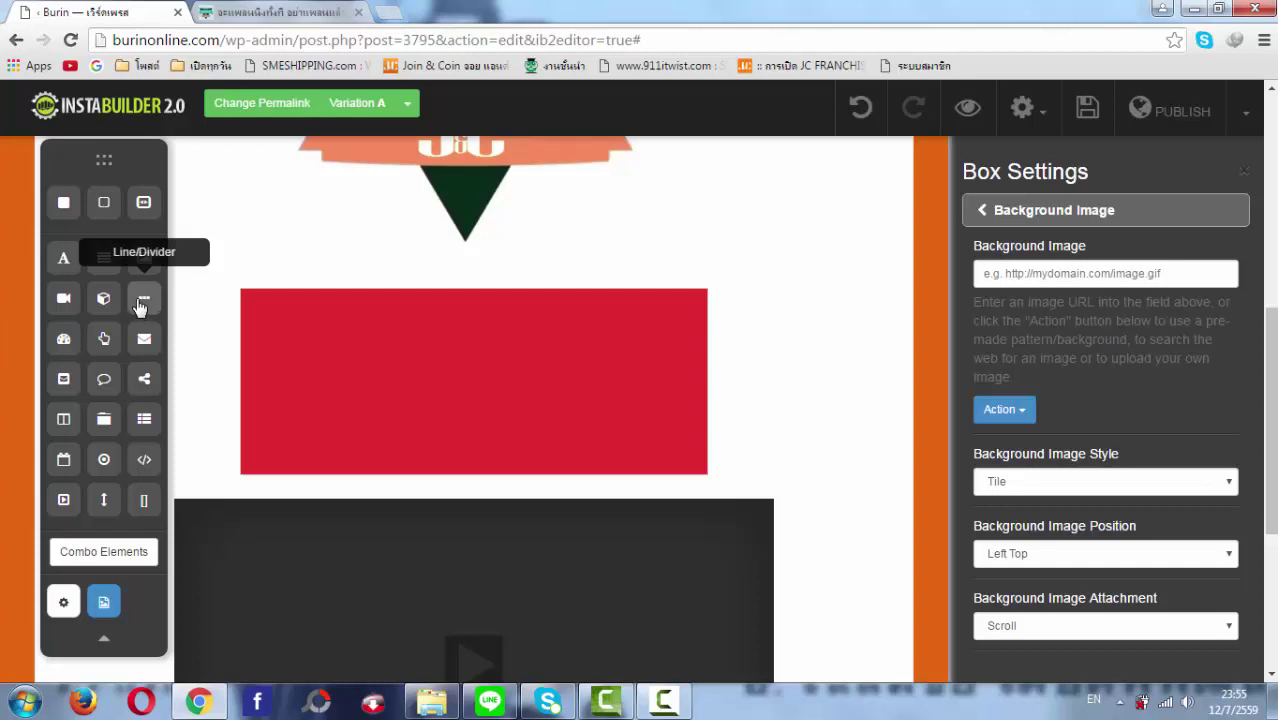
- Add a line divider below the video placeholder and a countdown element between the video and the divider
scroll(213, 334, "down", 3)
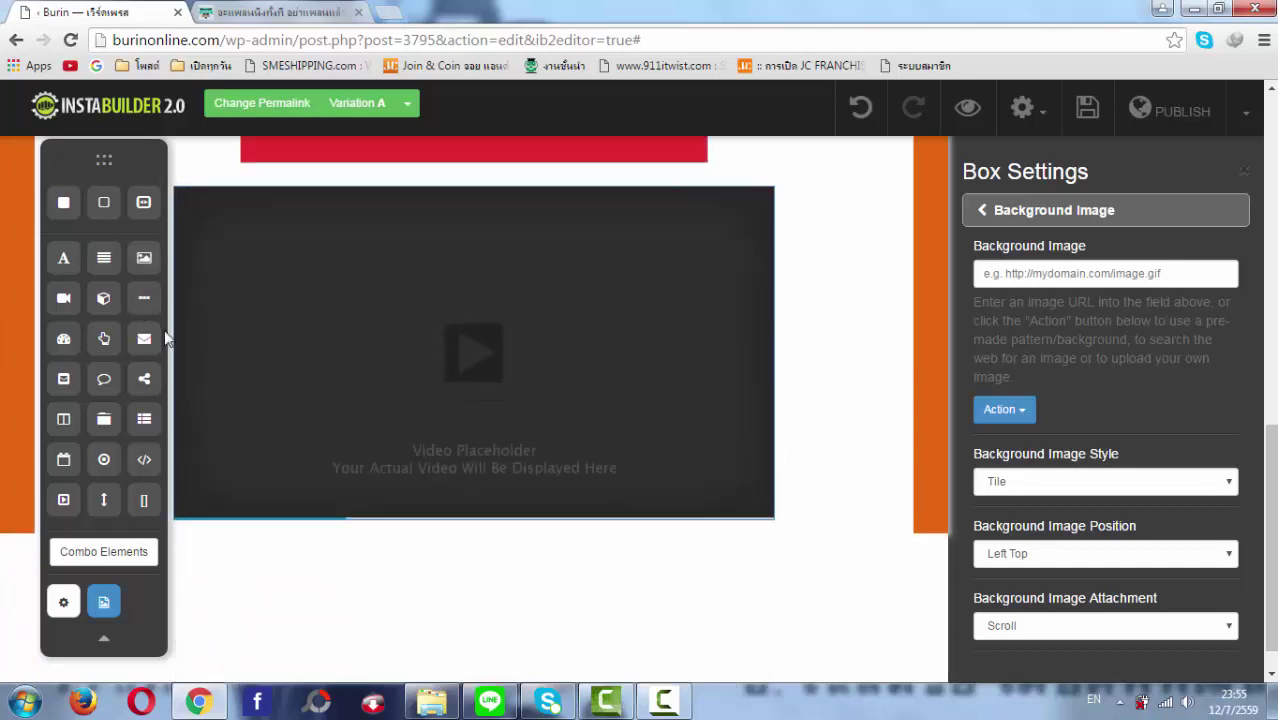
left_click_drag(144, 300, 397, 512)
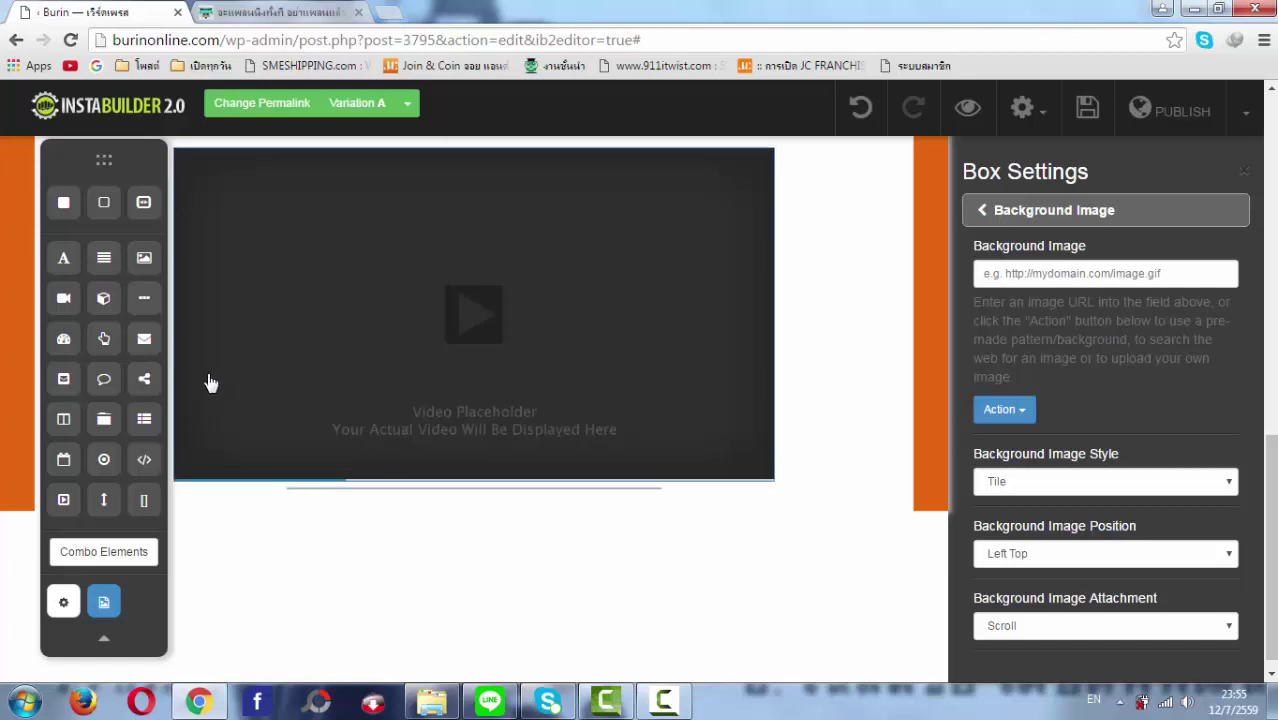
left_click_drag(64, 343, 322, 539)
scroll(412, 545, "down", 4)
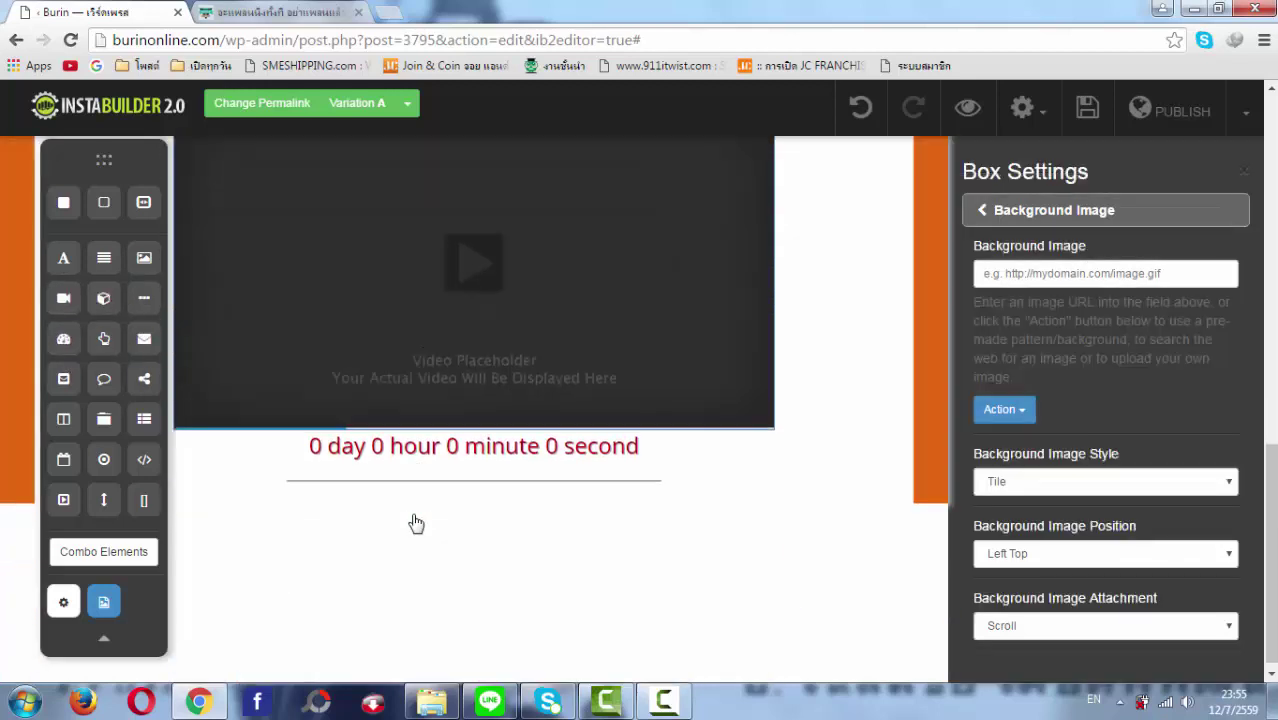
- Set the countdown type to Cookie Based with a remaining time of 0 days, 3 hours and 33 minutes
mouse_move(468, 443)
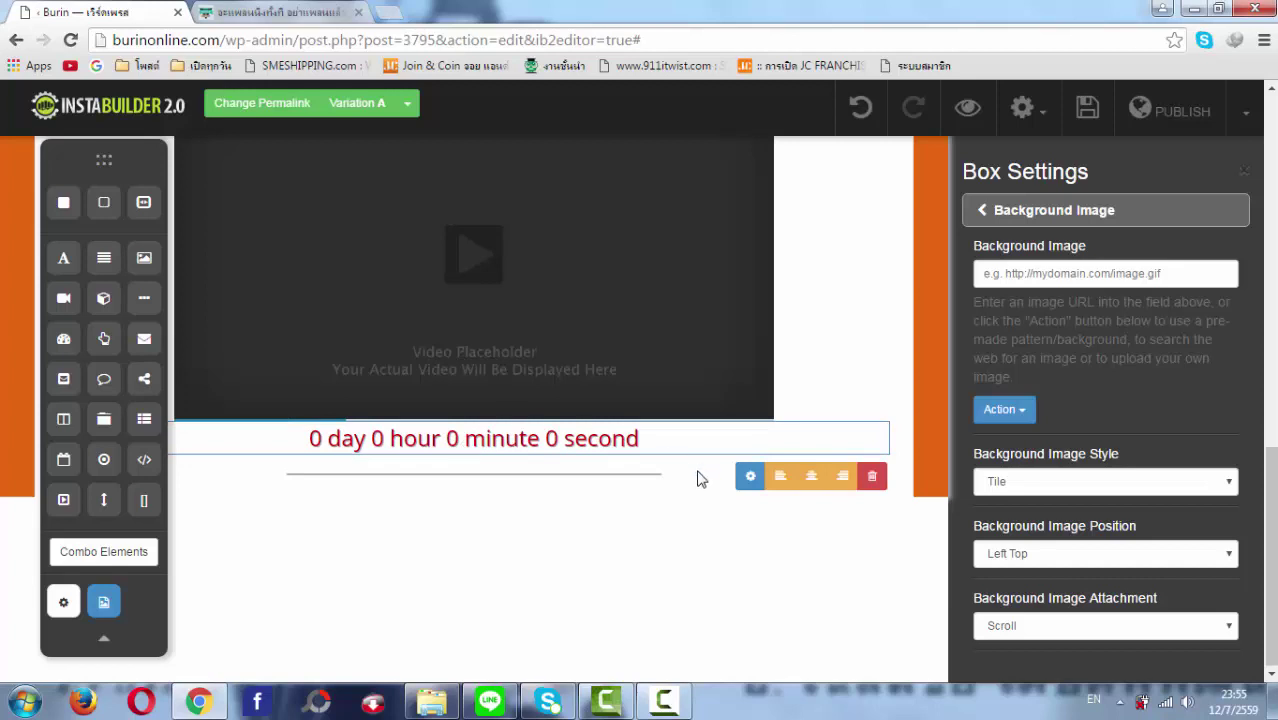
left_click(745, 482)
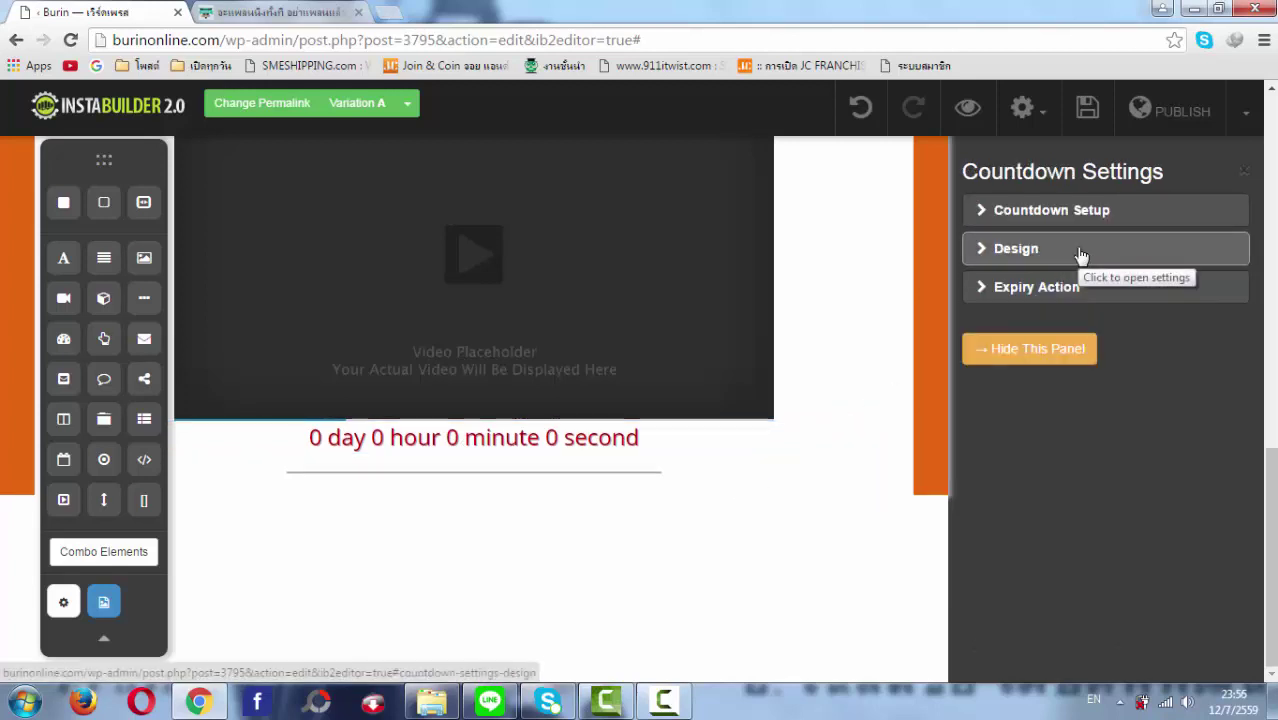
left_click(1039, 218)
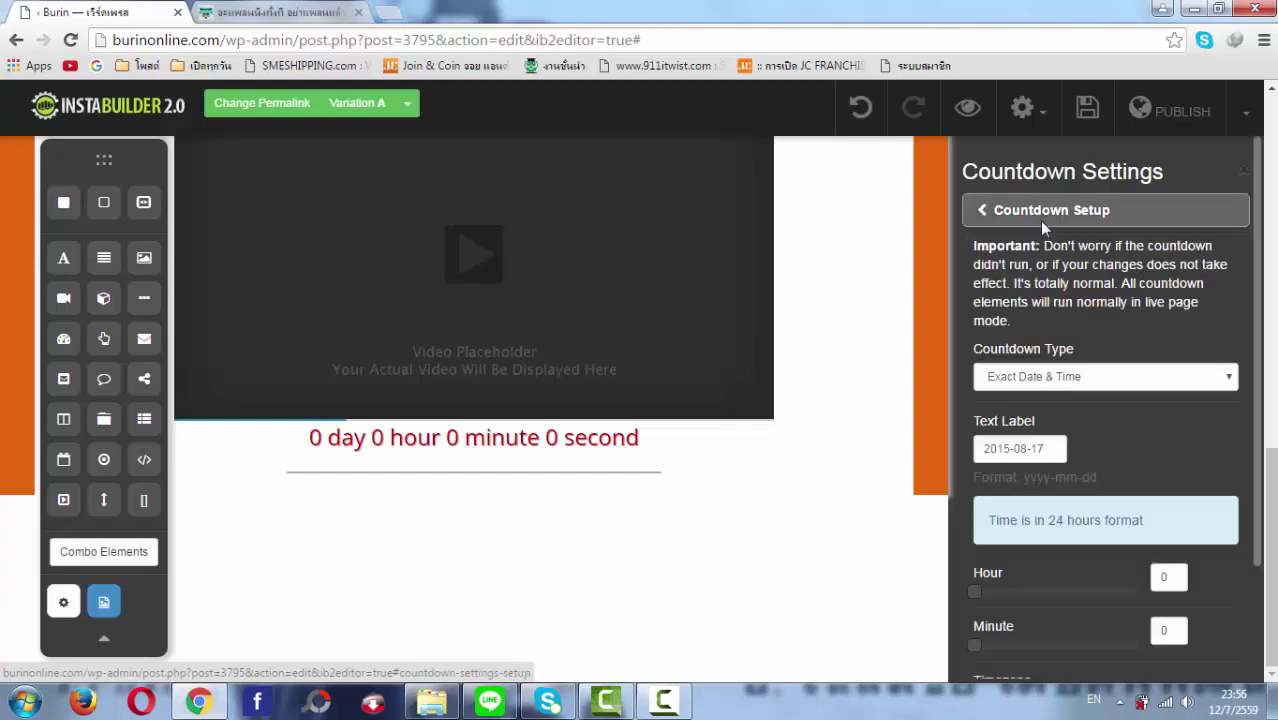
left_click(1093, 385)
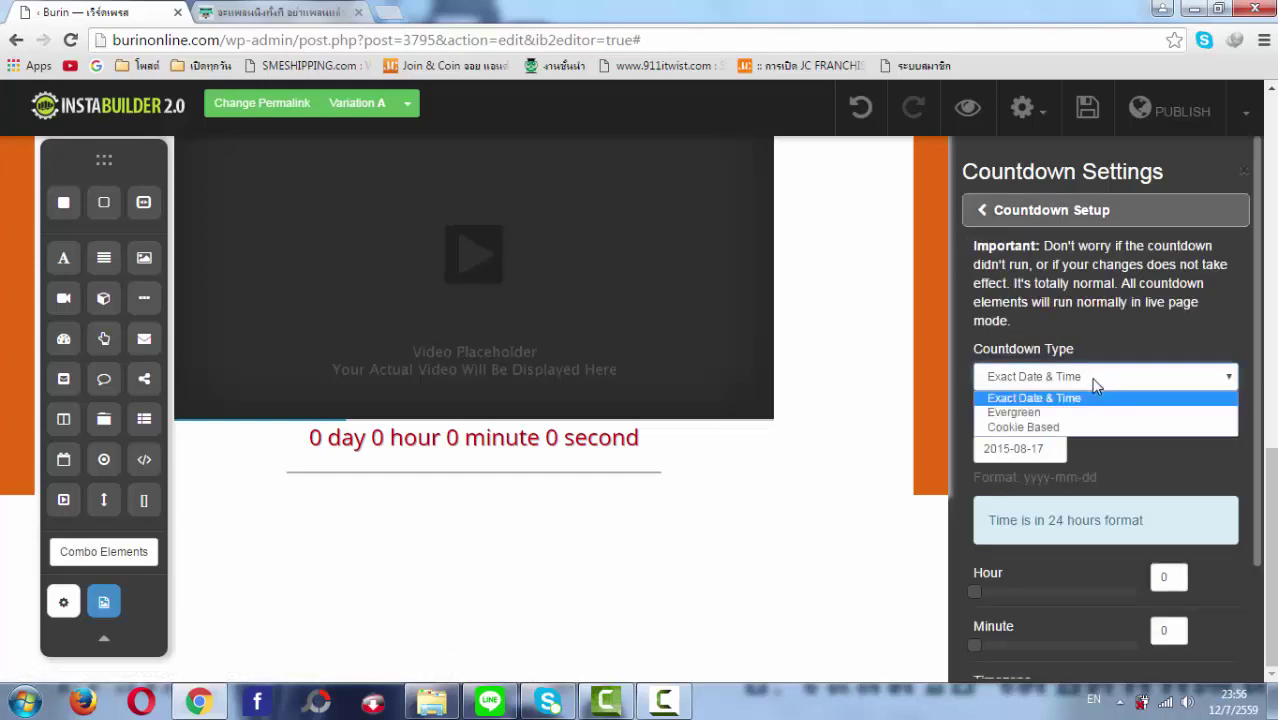
left_click(1047, 428)
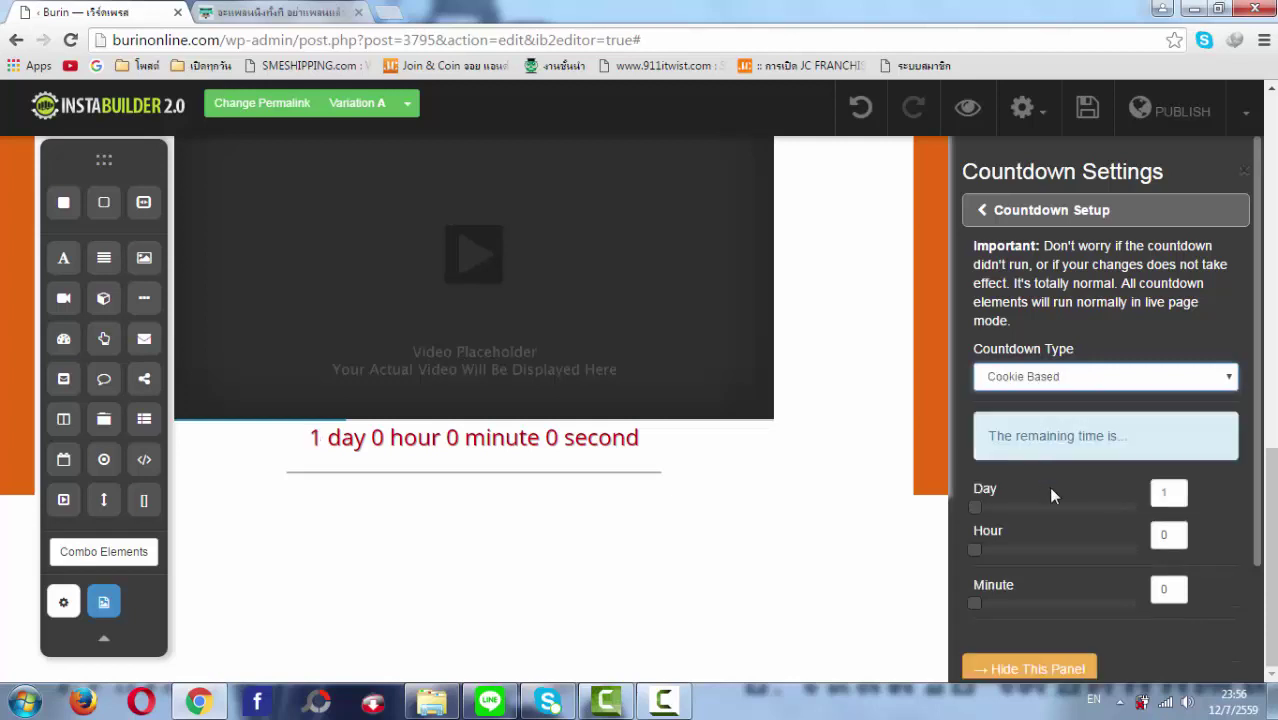
left_click(972, 507)
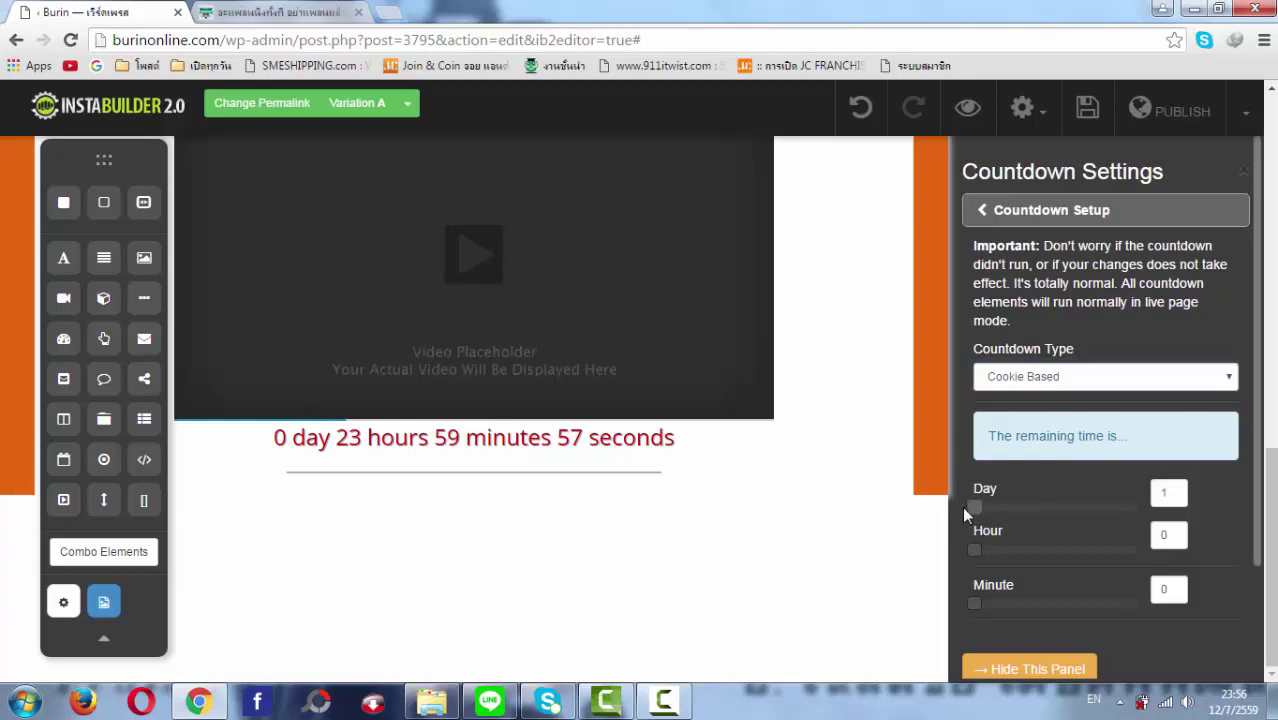
left_click_drag(974, 551, 994, 552)
left_click_drag(975, 603, 1062, 601)
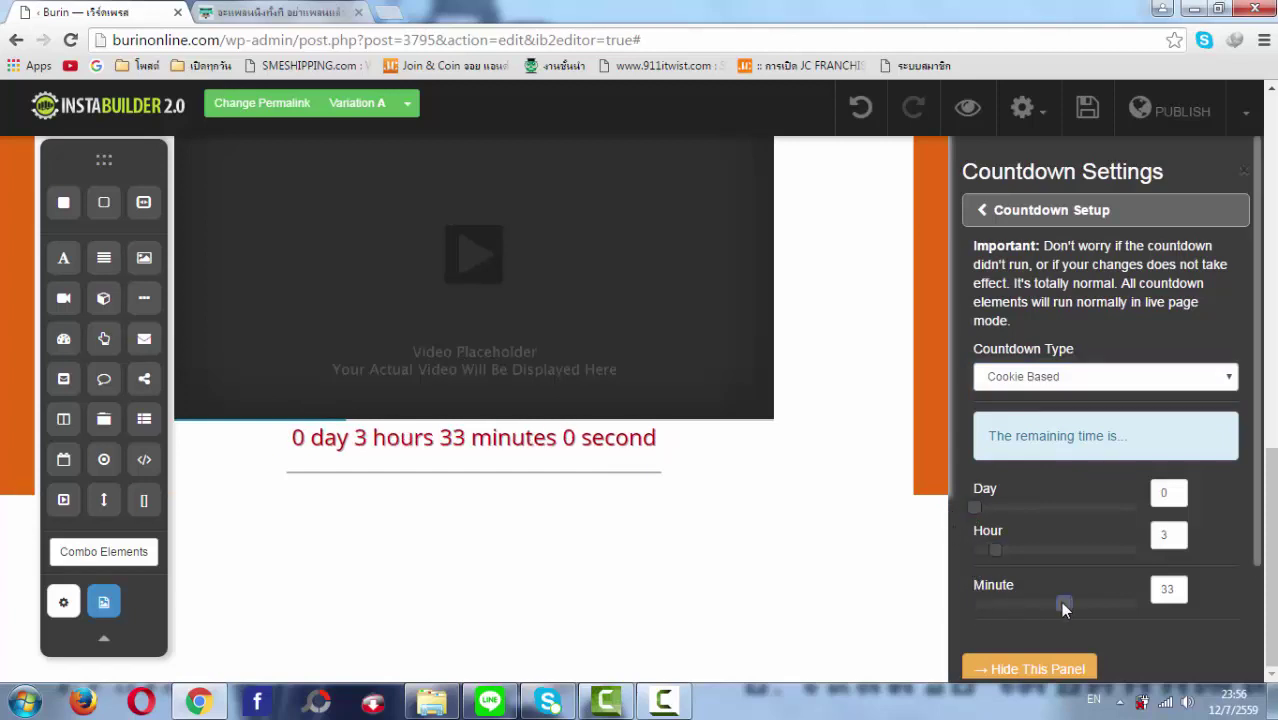
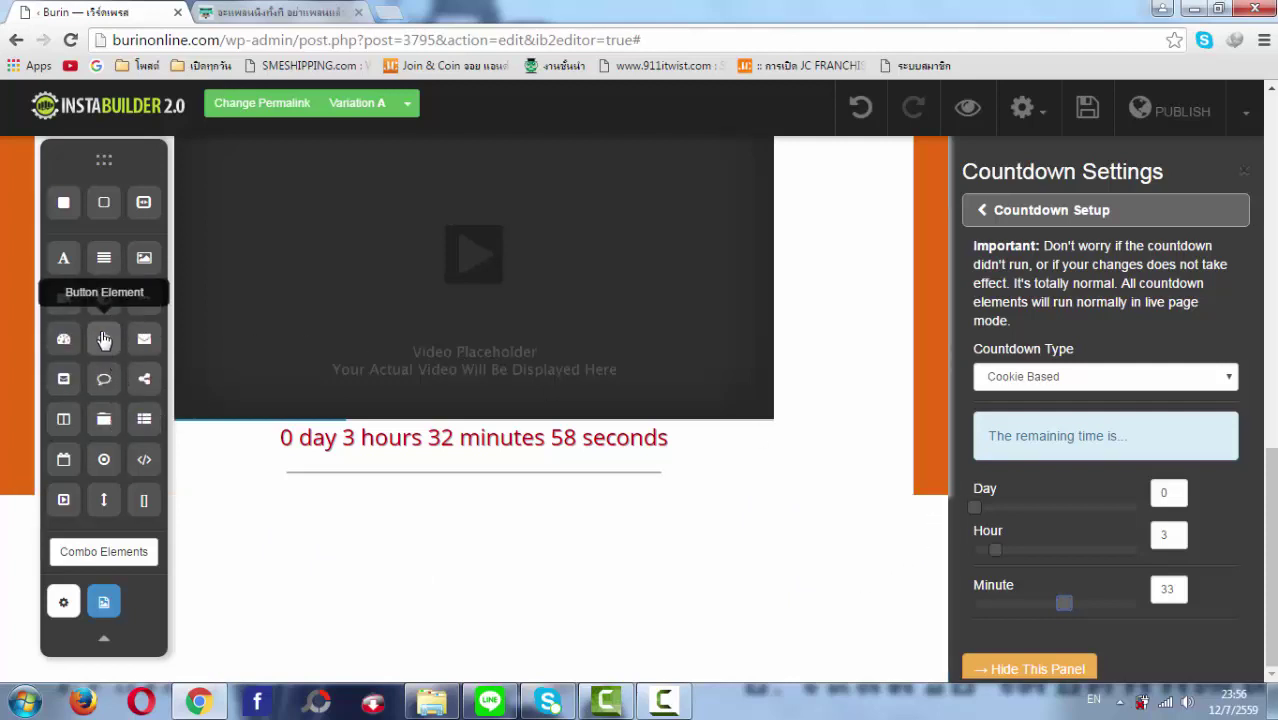
- Add a button element between the video placeholder and the countdown and review its text settings
left_click_drag(104, 340, 394, 465)
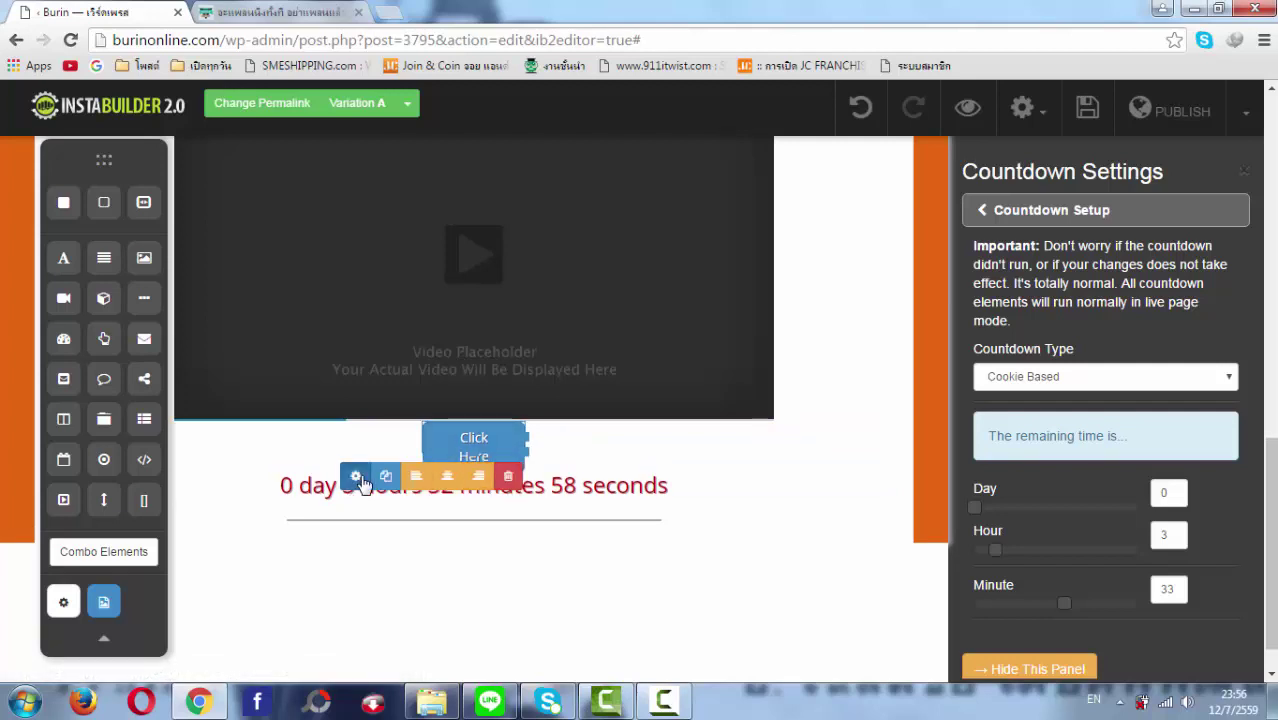
left_click(355, 472)
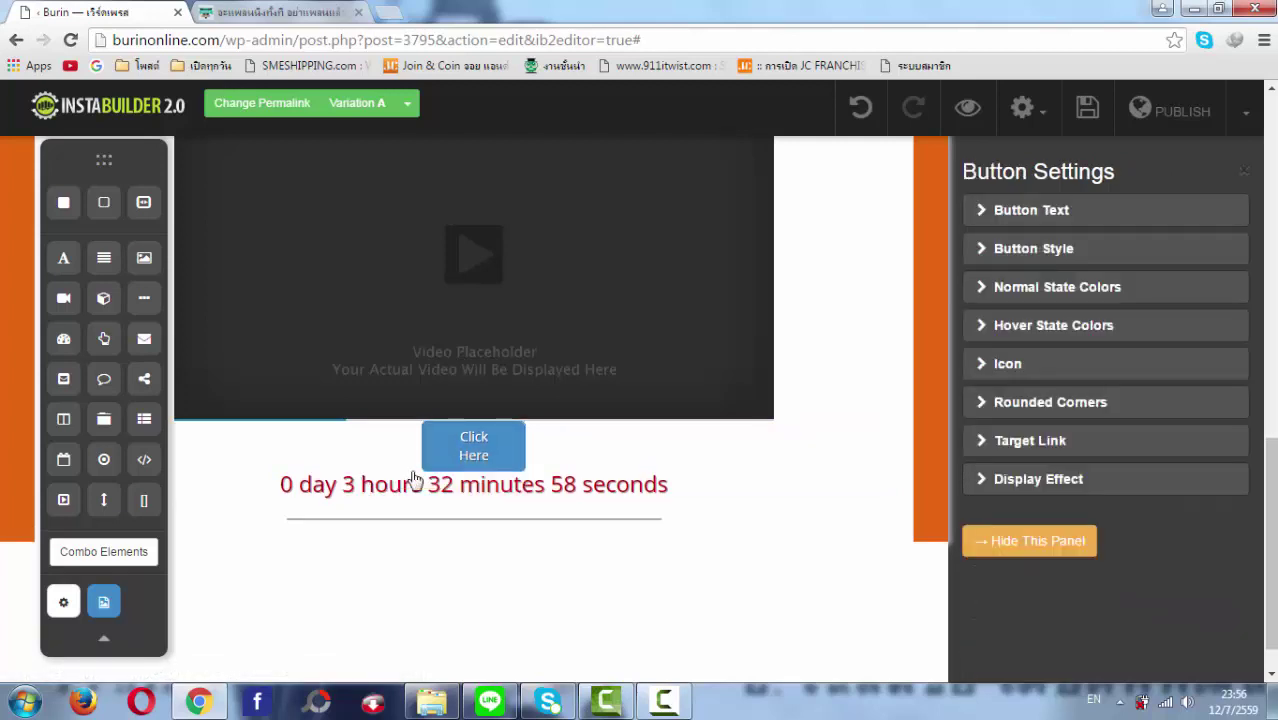
left_click(1035, 209)
left_click(981, 209)
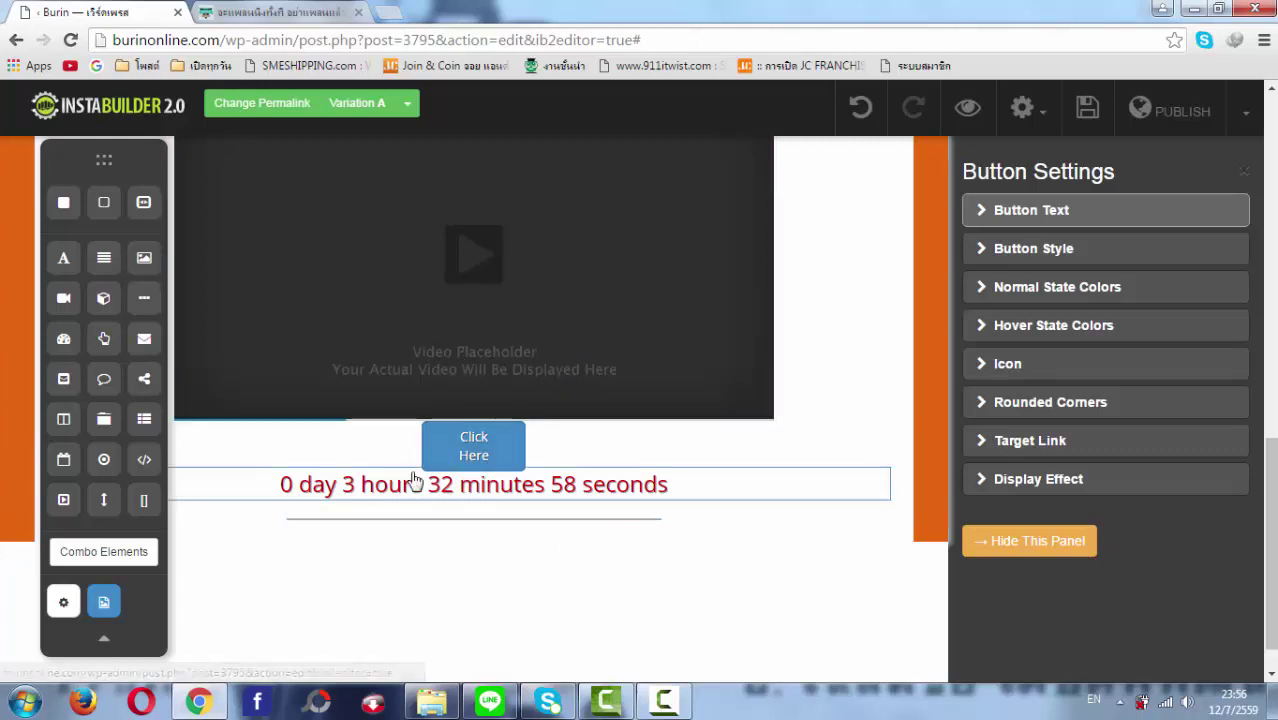
- Add an opt-in form between the video placeholder and the button and open its settings
left_click_drag(144, 339, 312, 443)
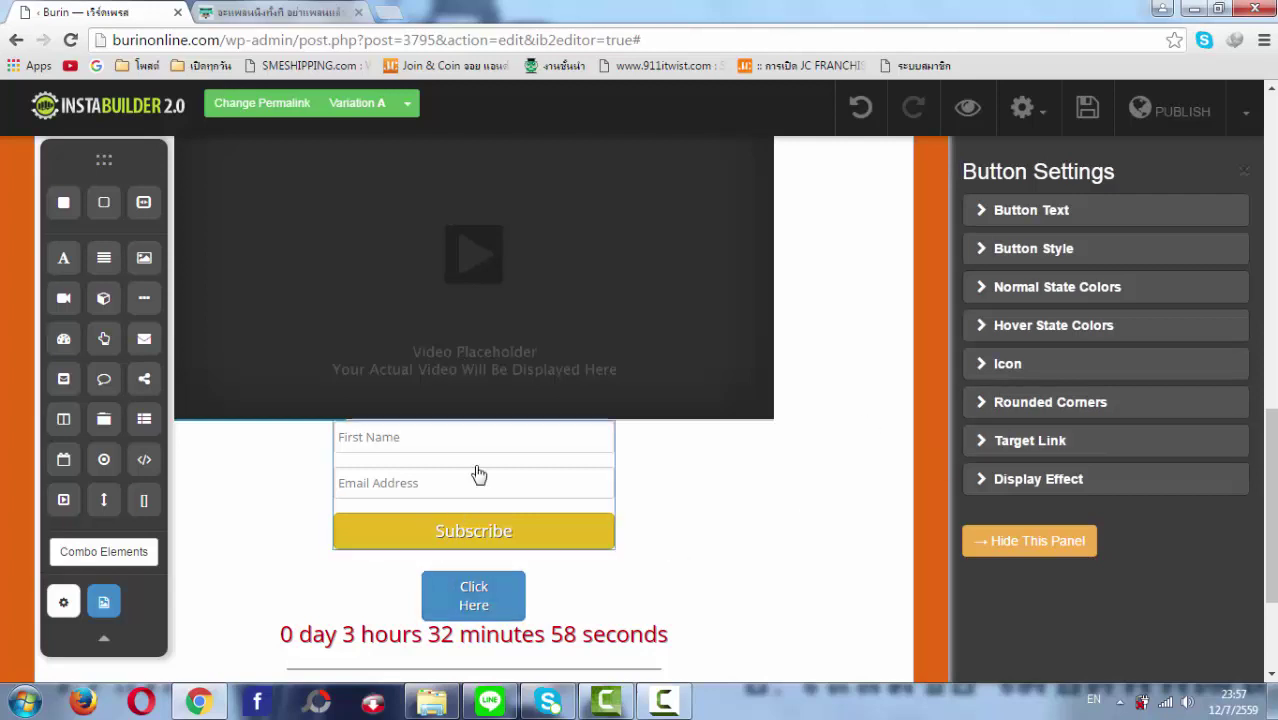
left_click(444, 575)
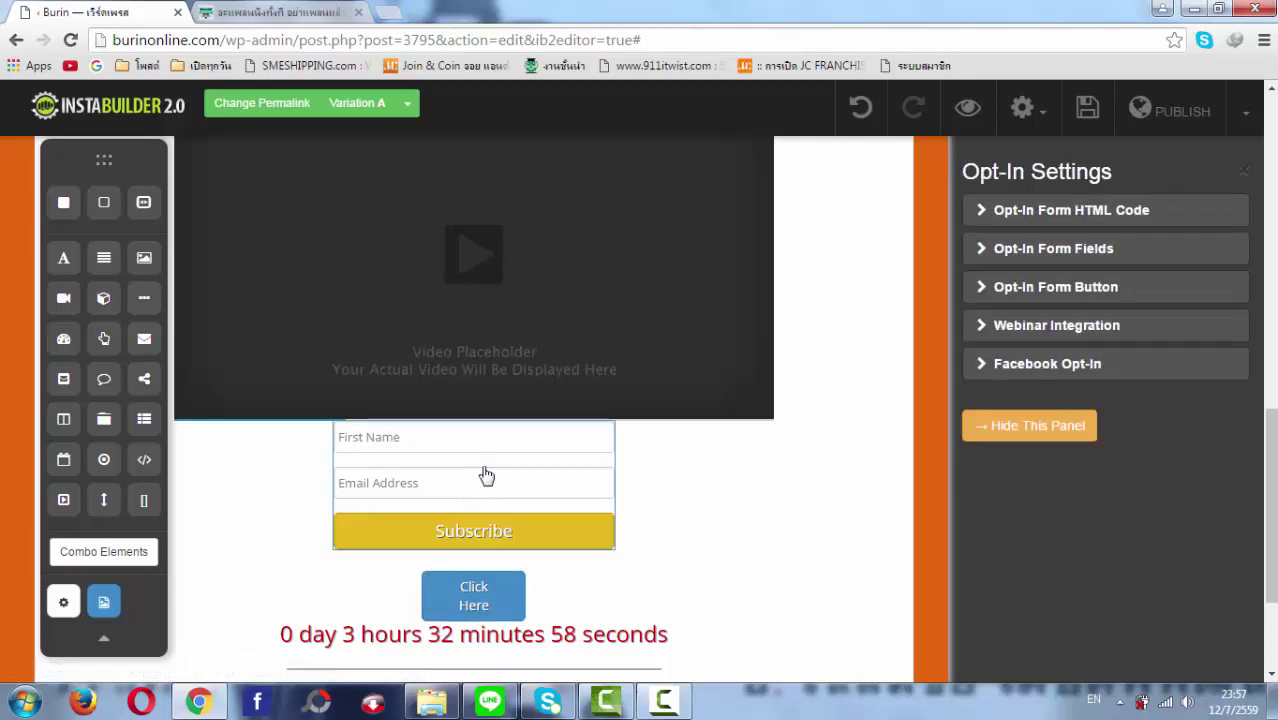
left_click(444, 572)
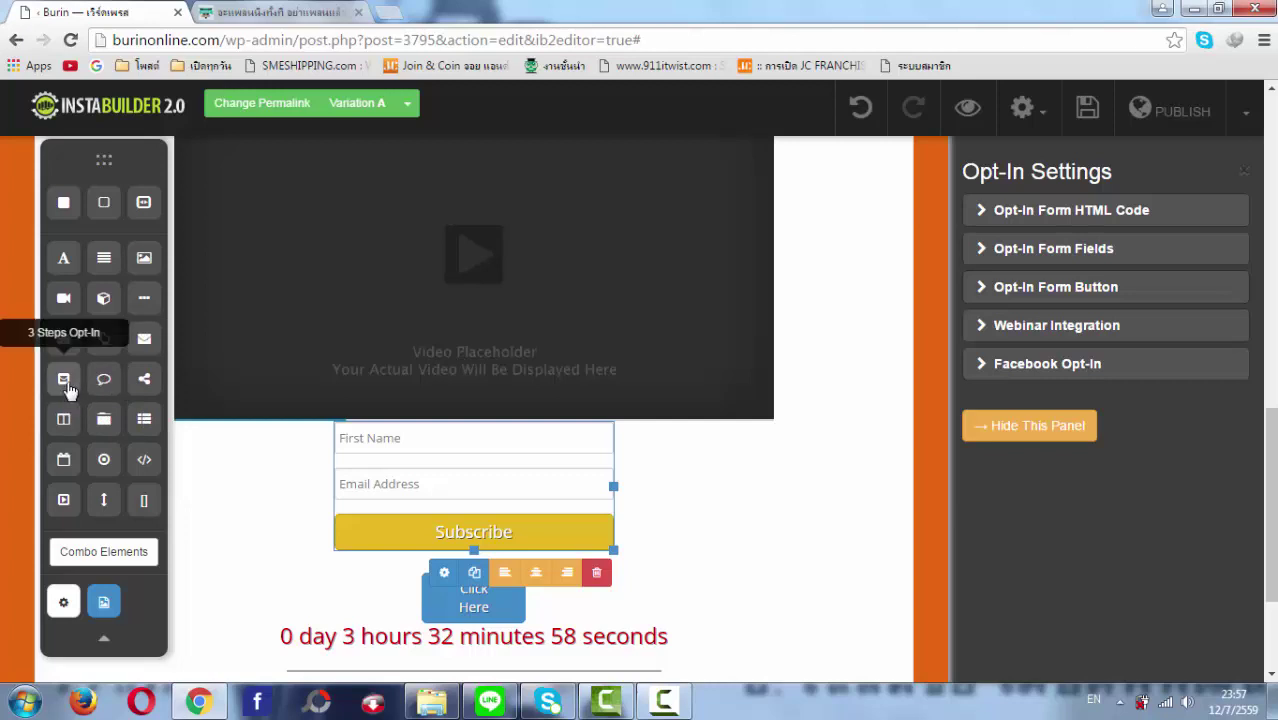
- Add a 3 Steps Opt-In element below the video placeholder and a Facebook comments box under its headline
left_click_drag(66, 384, 315, 465)
left_click(413, 497)
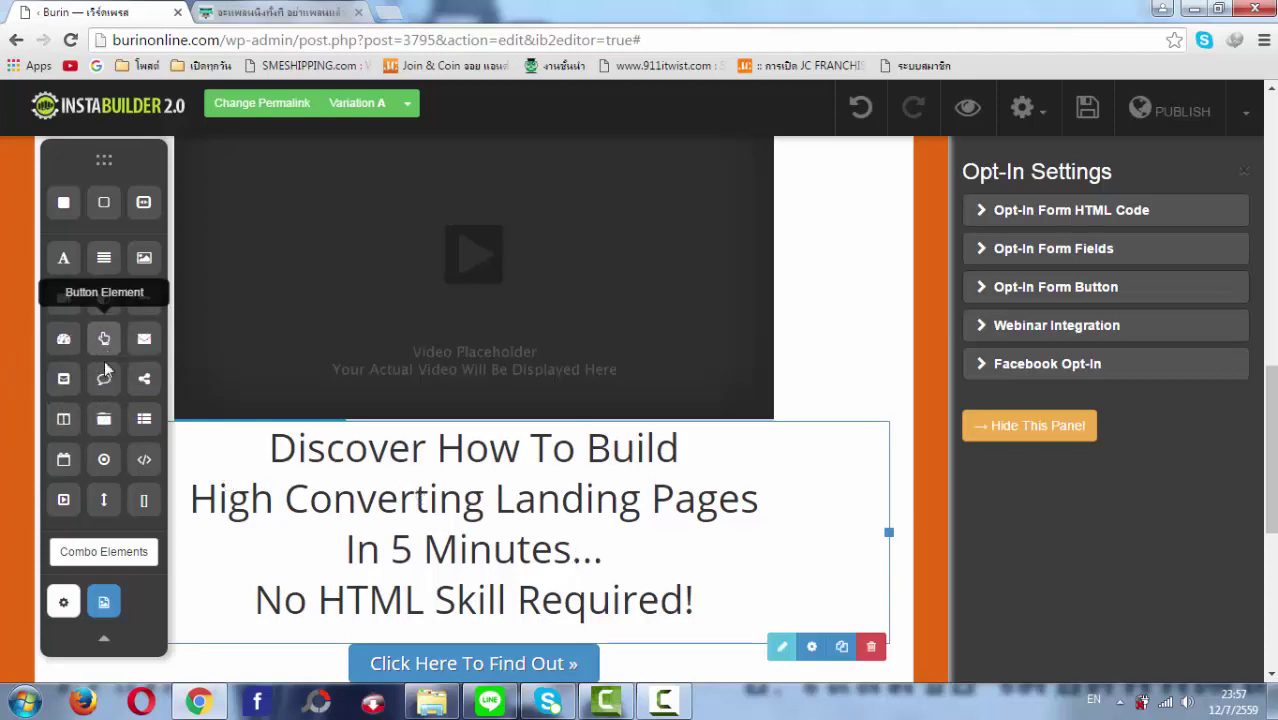
left_click_drag(104, 380, 370, 472)
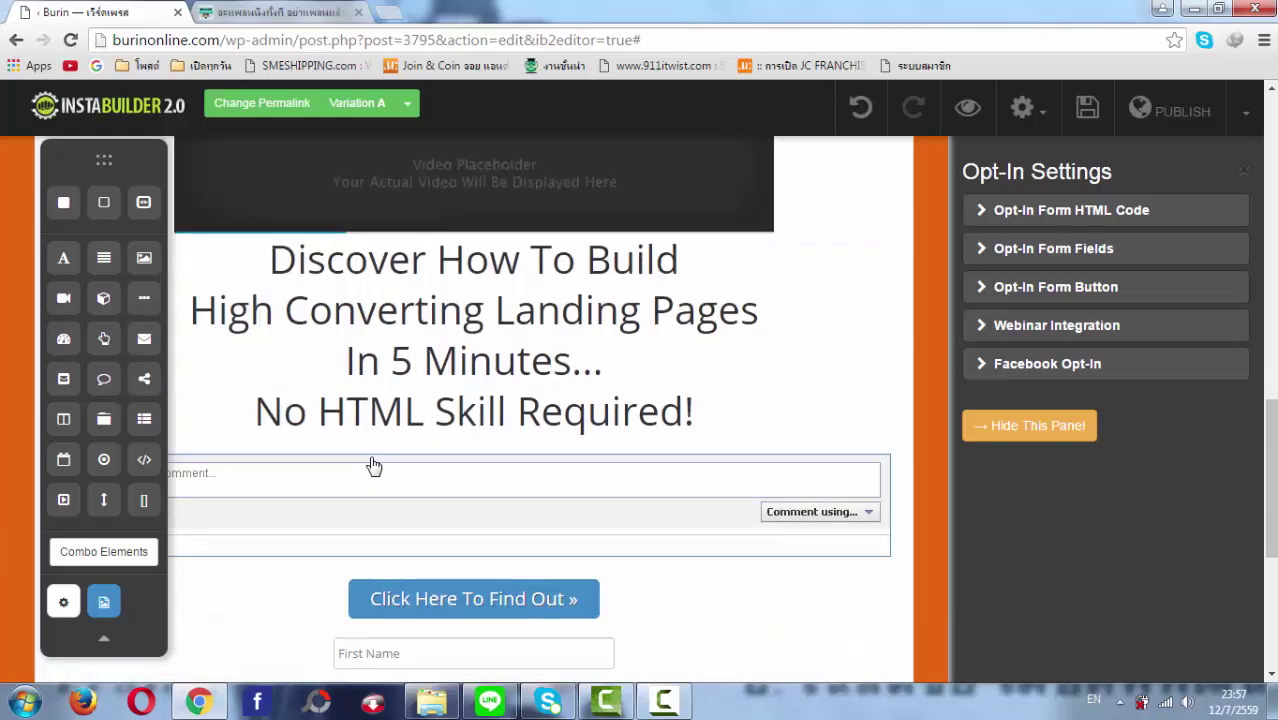
scroll(285, 514, "up", 1)
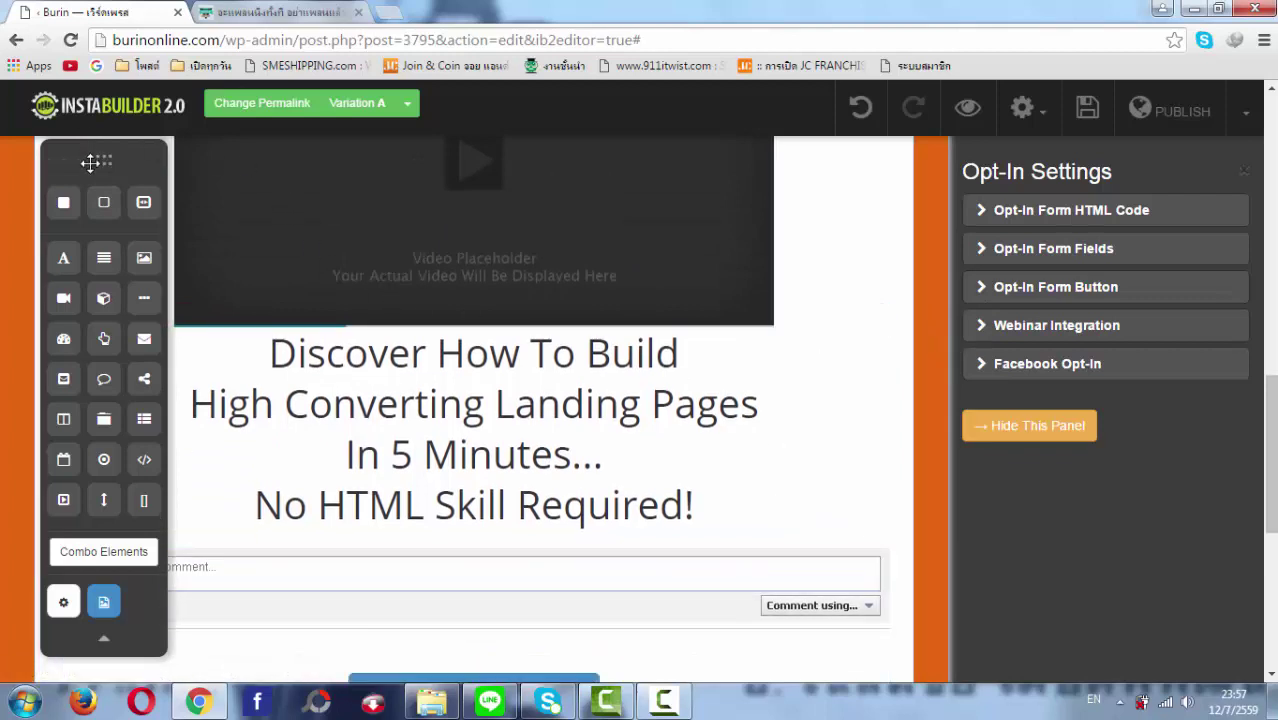
- Move the element palette clear of the comments box and add social share buttons below that box
left_click_drag(90, 163, 736, 280)
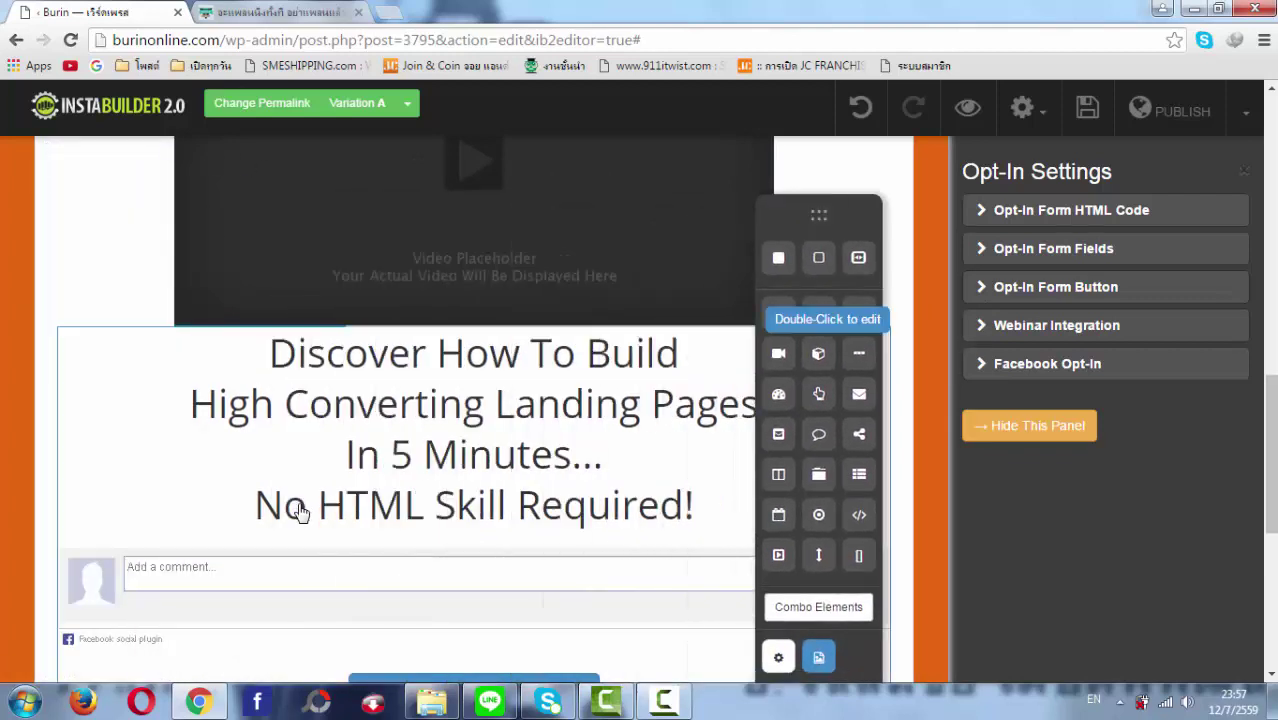
scroll(300, 510, "down", 2)
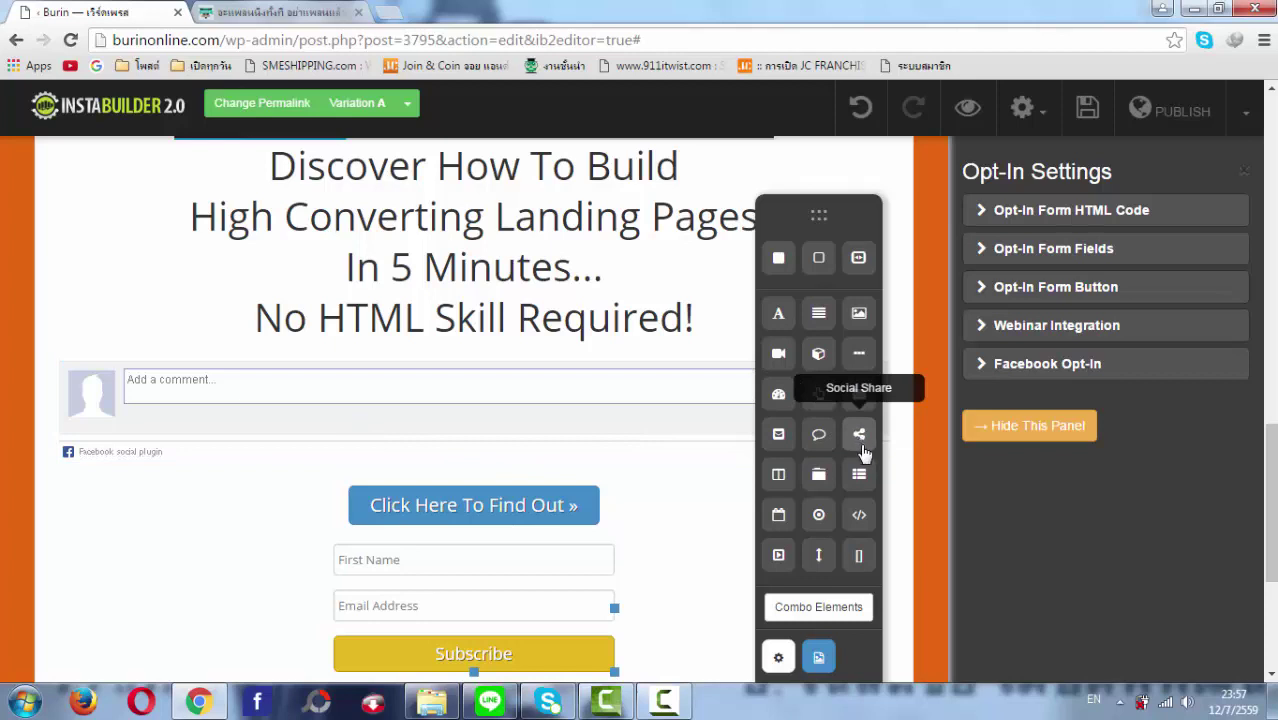
left_click_drag(862, 452, 533, 456)
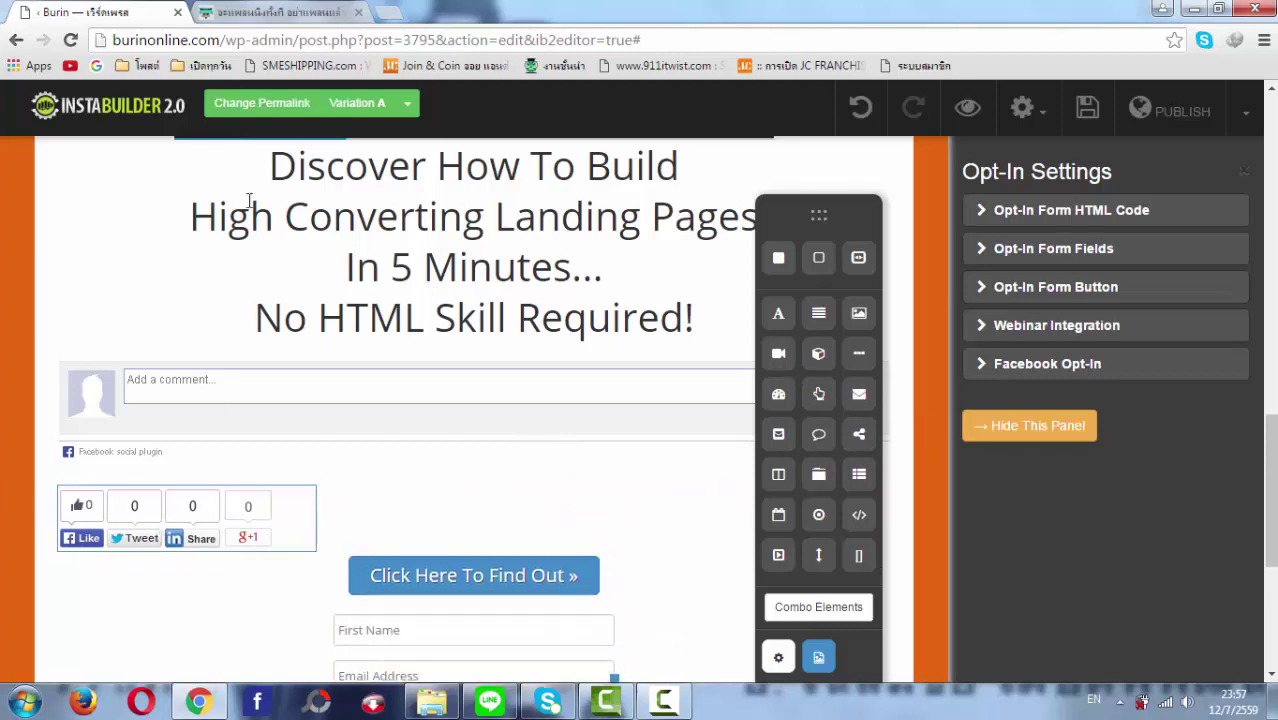
left_click(229, 522)
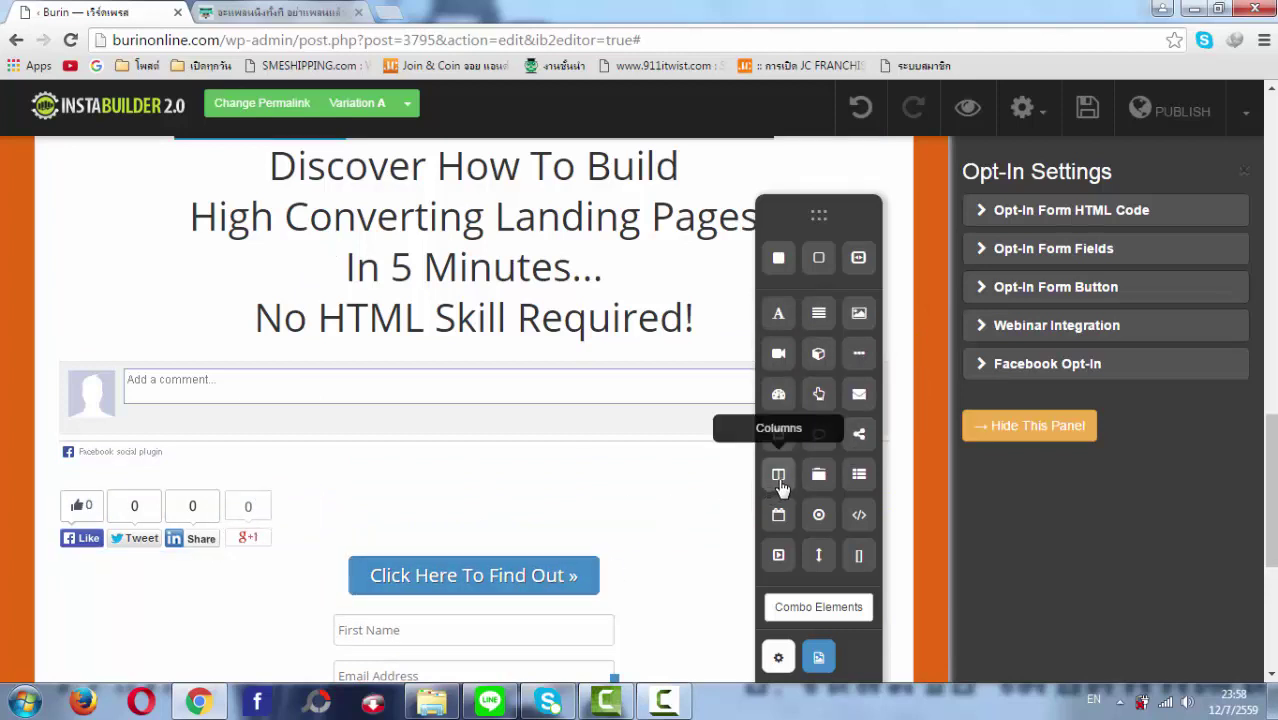
- Add a two-column element below the comments box and reorder the share buttons and the headline beneath it
left_click_drag(781, 487, 499, 502)
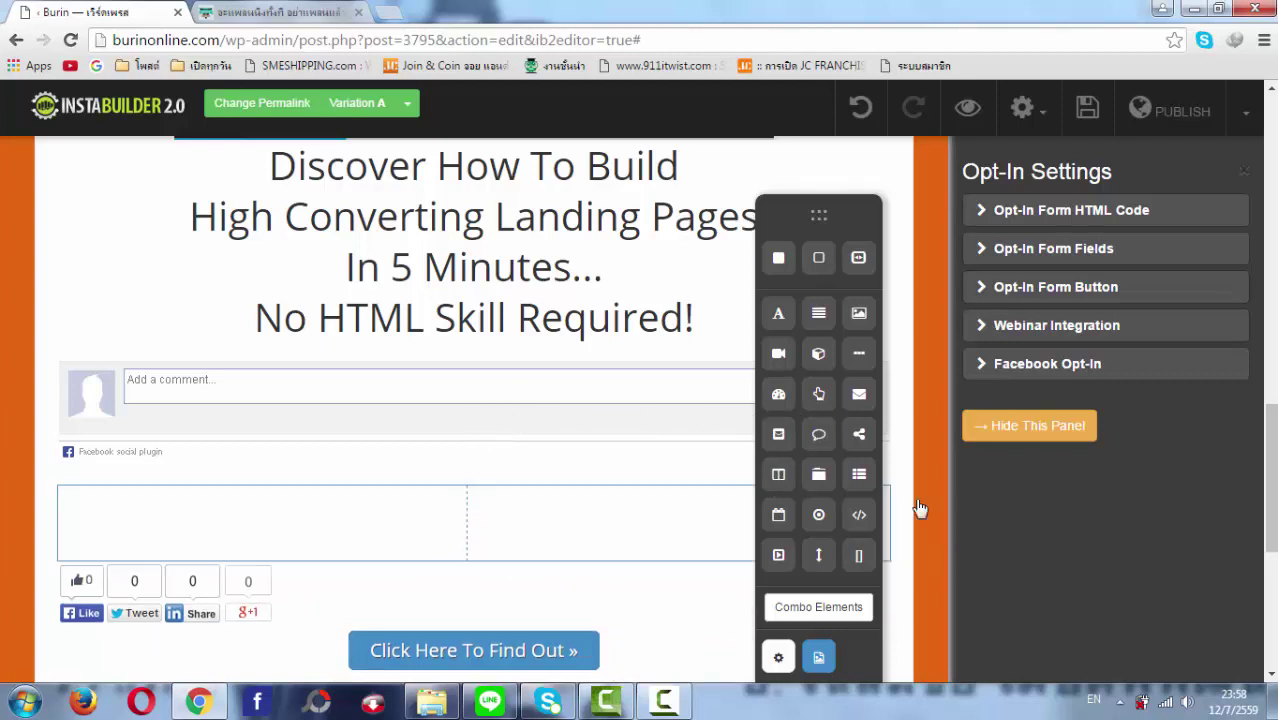
left_click_drag(437, 337, 228, 353)
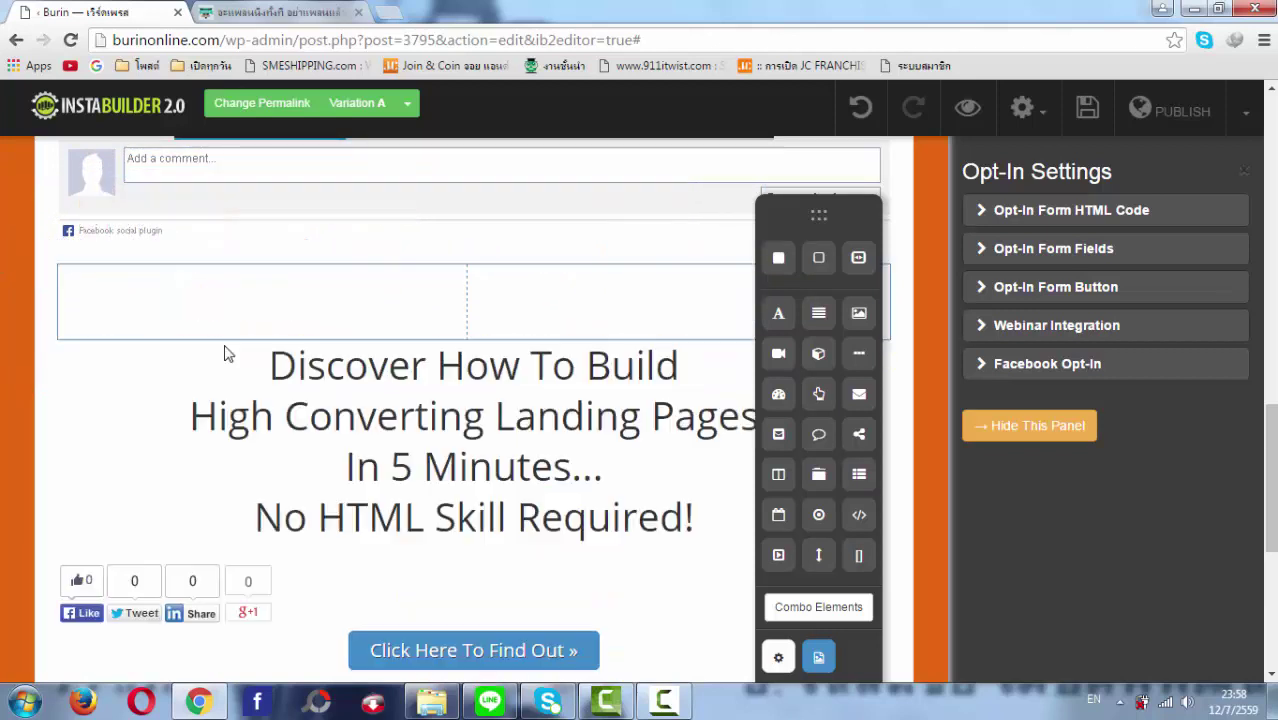
left_click_drag(283, 405, 282, 354)
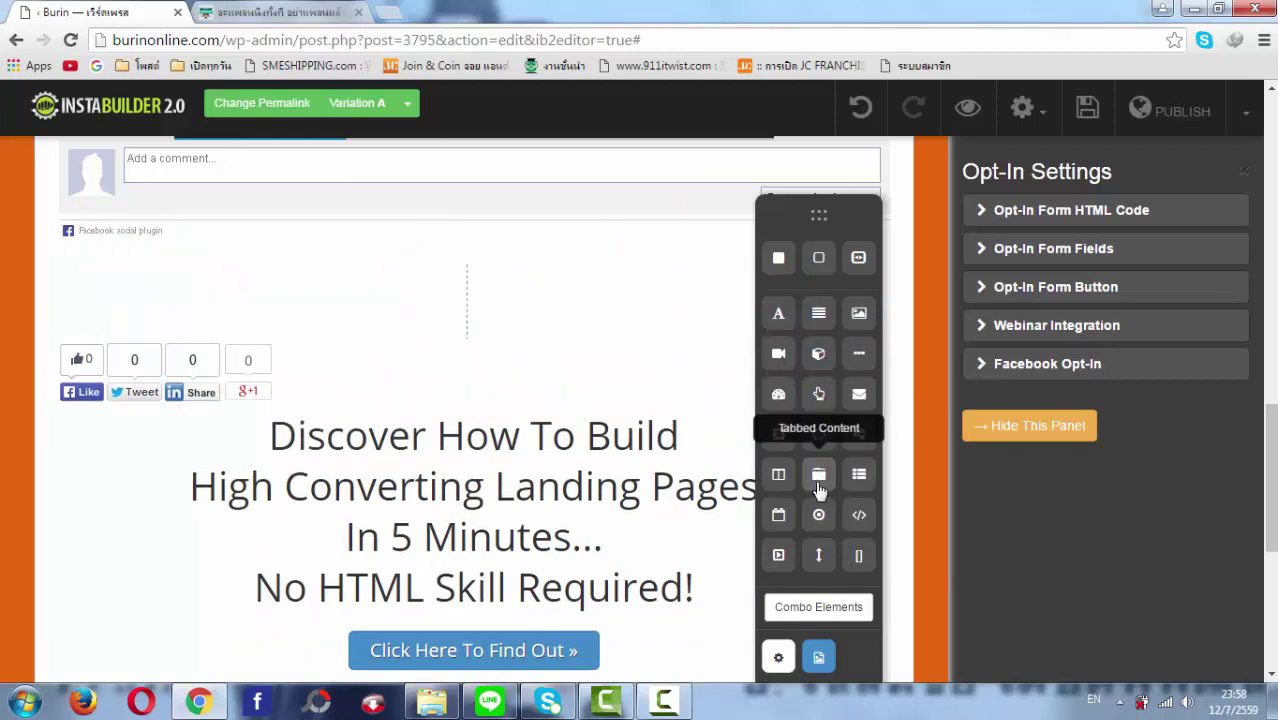
- Add a tabbed content element below the columns and a navigation menu between the tab content and the share buttons
left_click_drag(820, 485, 491, 370)
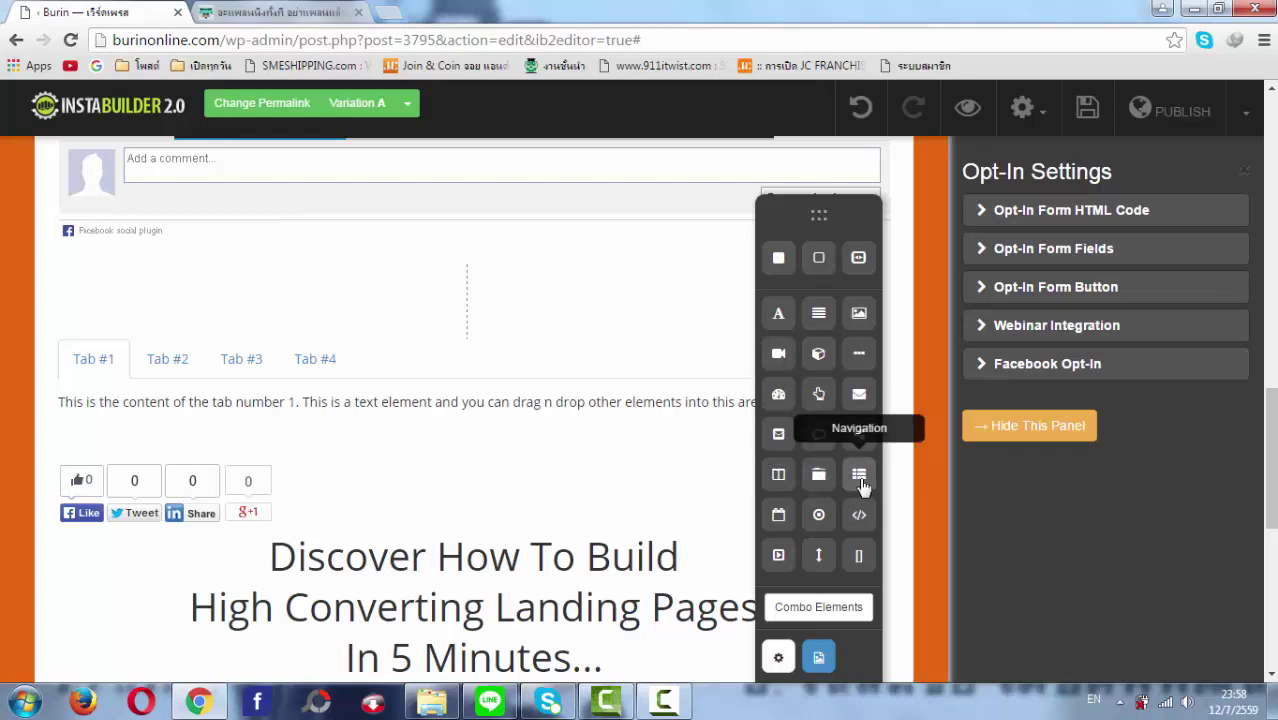
scroll(622, 397, "up", 10)
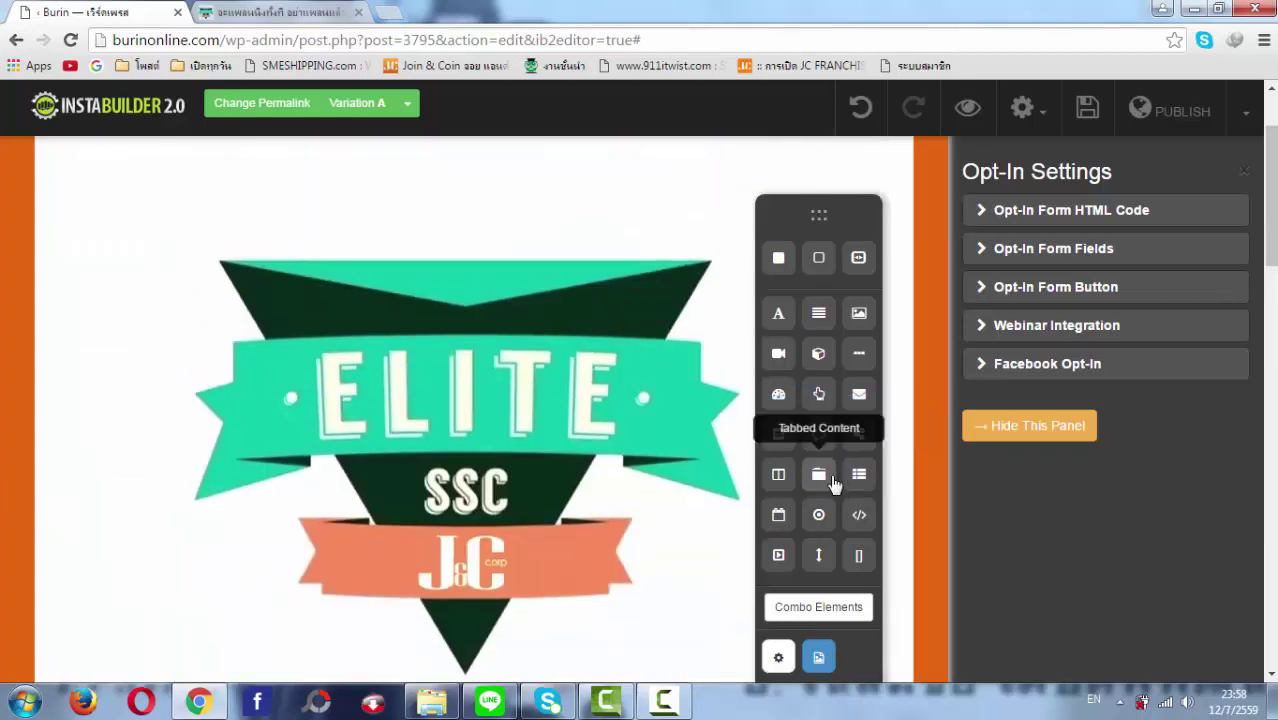
scroll(638, 423, "up", 2)
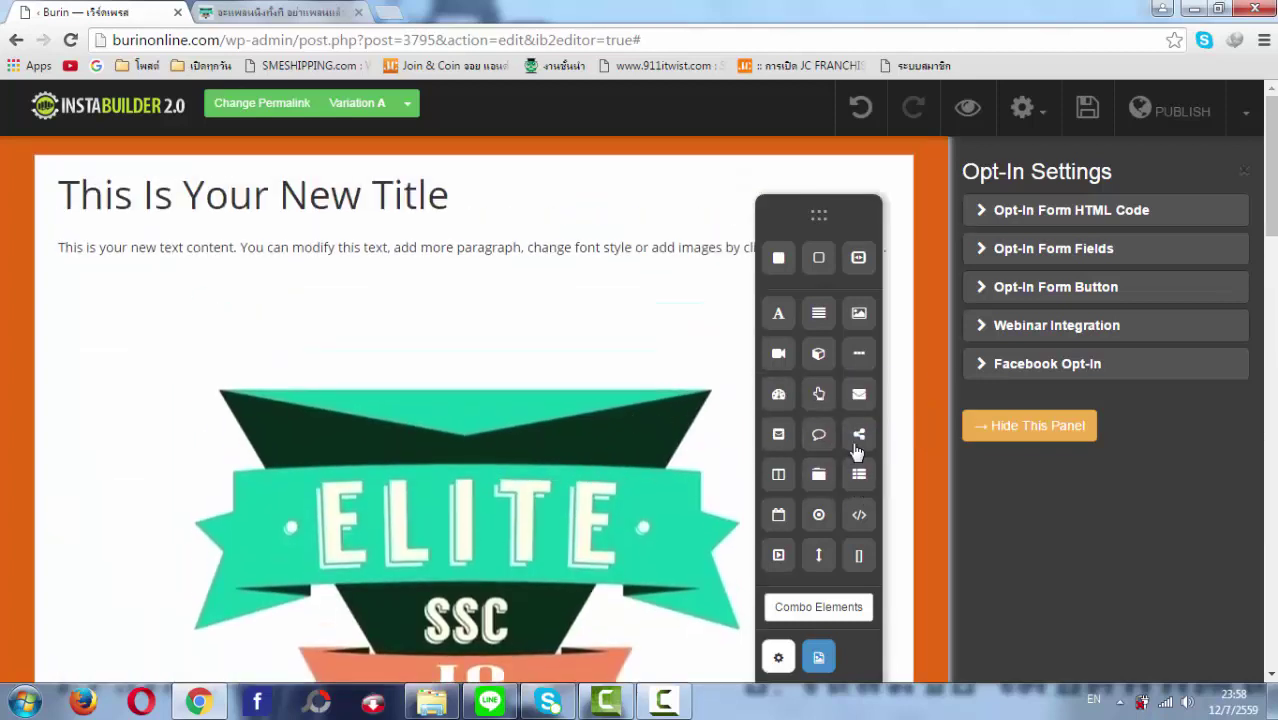
left_click_drag(859, 474, 485, 360)
scroll(485, 360, "down", 5)
scroll(676, 414, "up", 5)
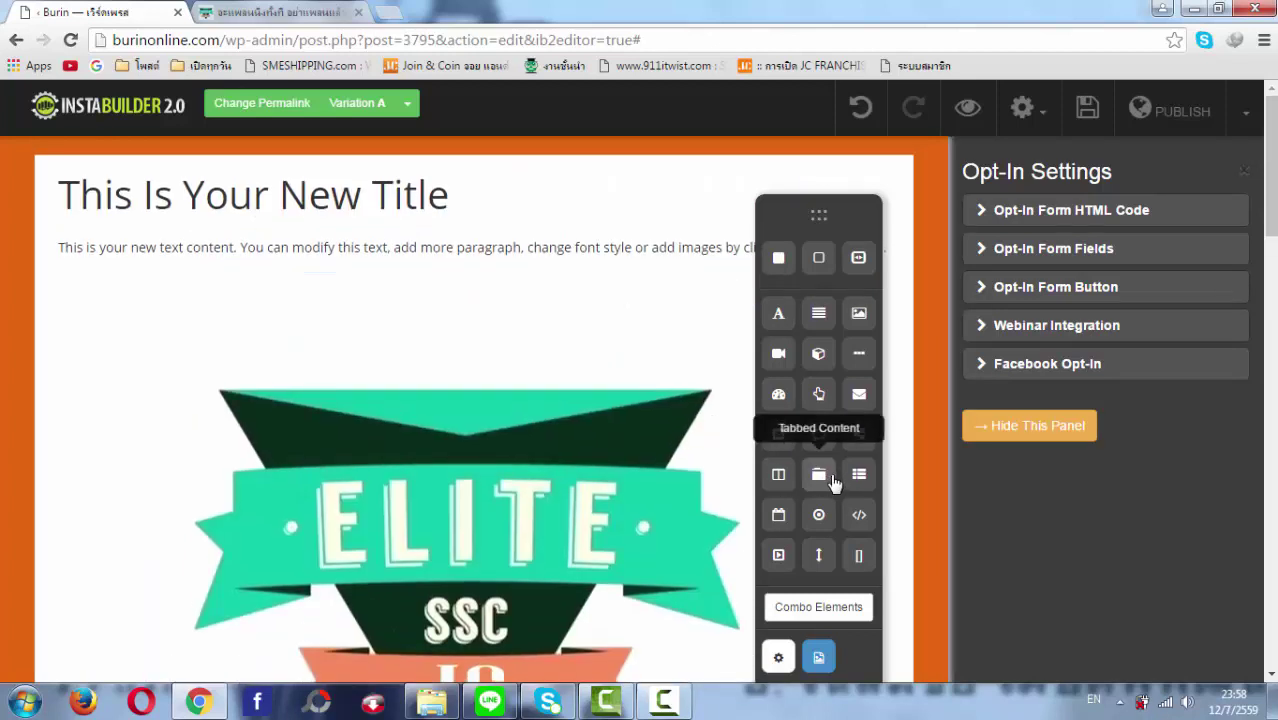
left_click_drag(859, 474, 116, 277)
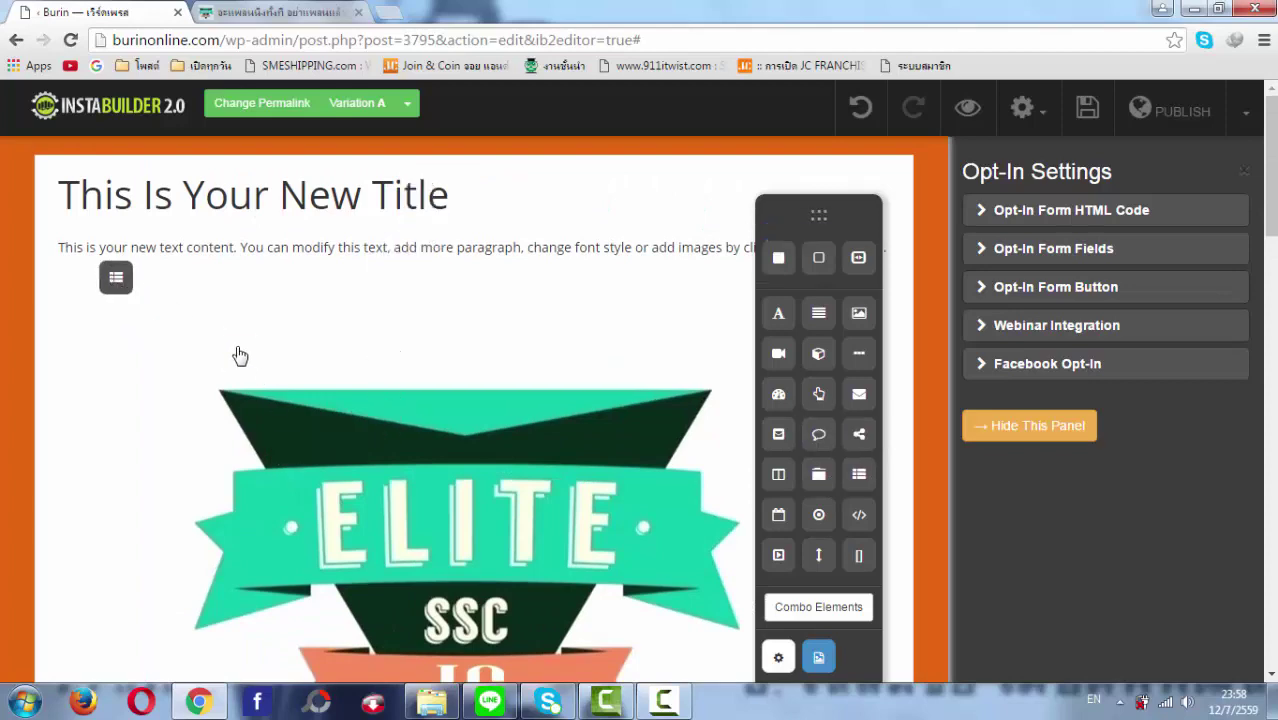
scroll(240, 355, "down", 15)
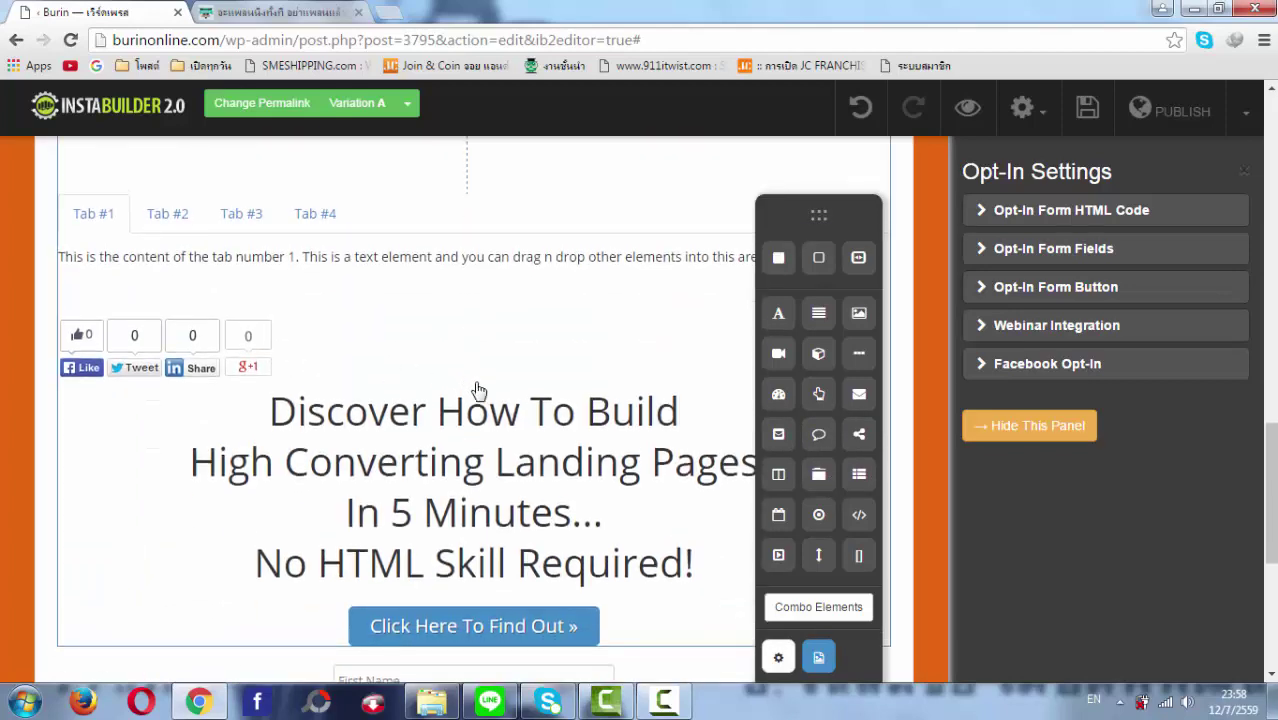
scroll(478, 389, "up", 2)
left_click_drag(565, 452, 528, 490)
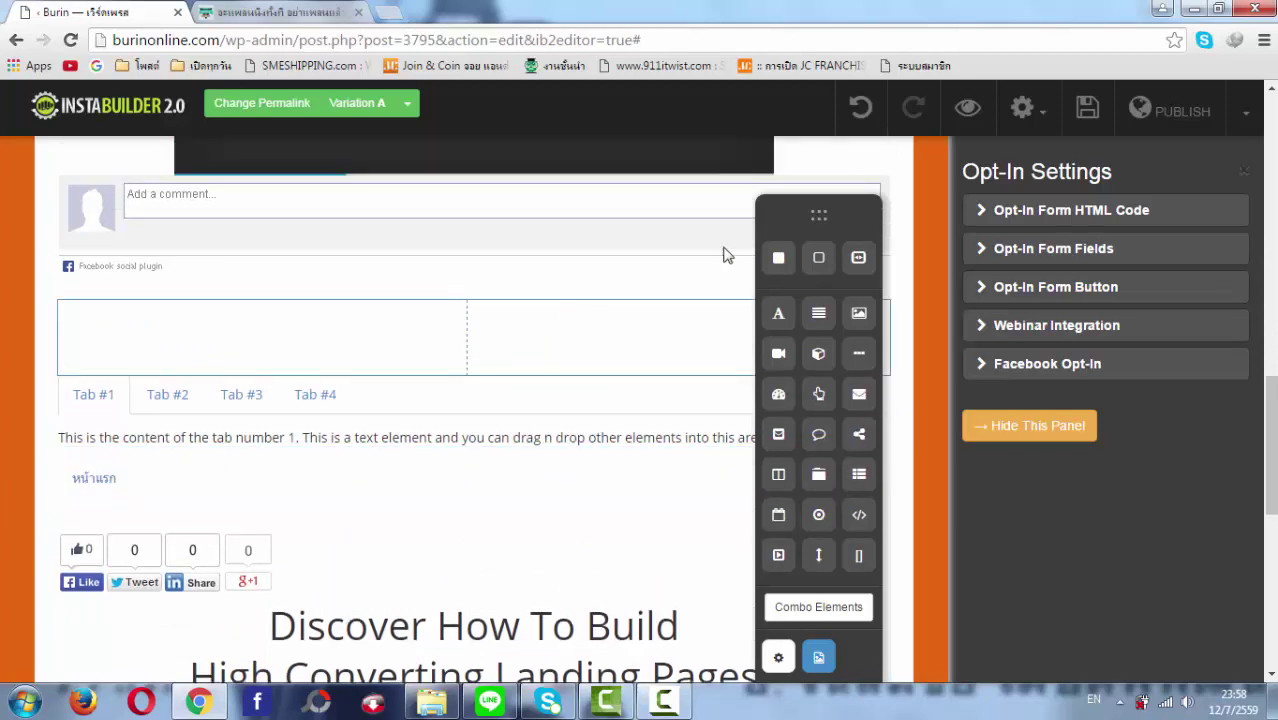
left_click_drag(814, 216, 961, 222)
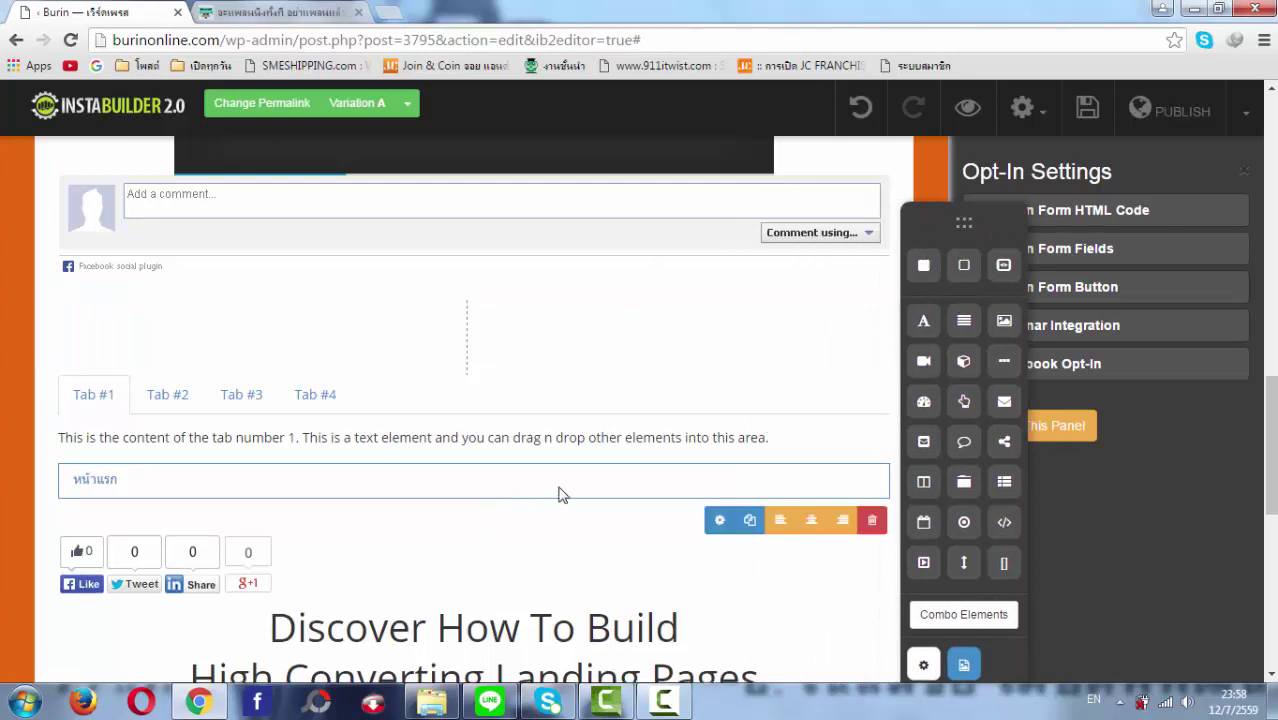
- Open the navigation menu's settings, clear the element palette off them, and assign the menu "ธุรกิจ Join"
left_click(711, 526)
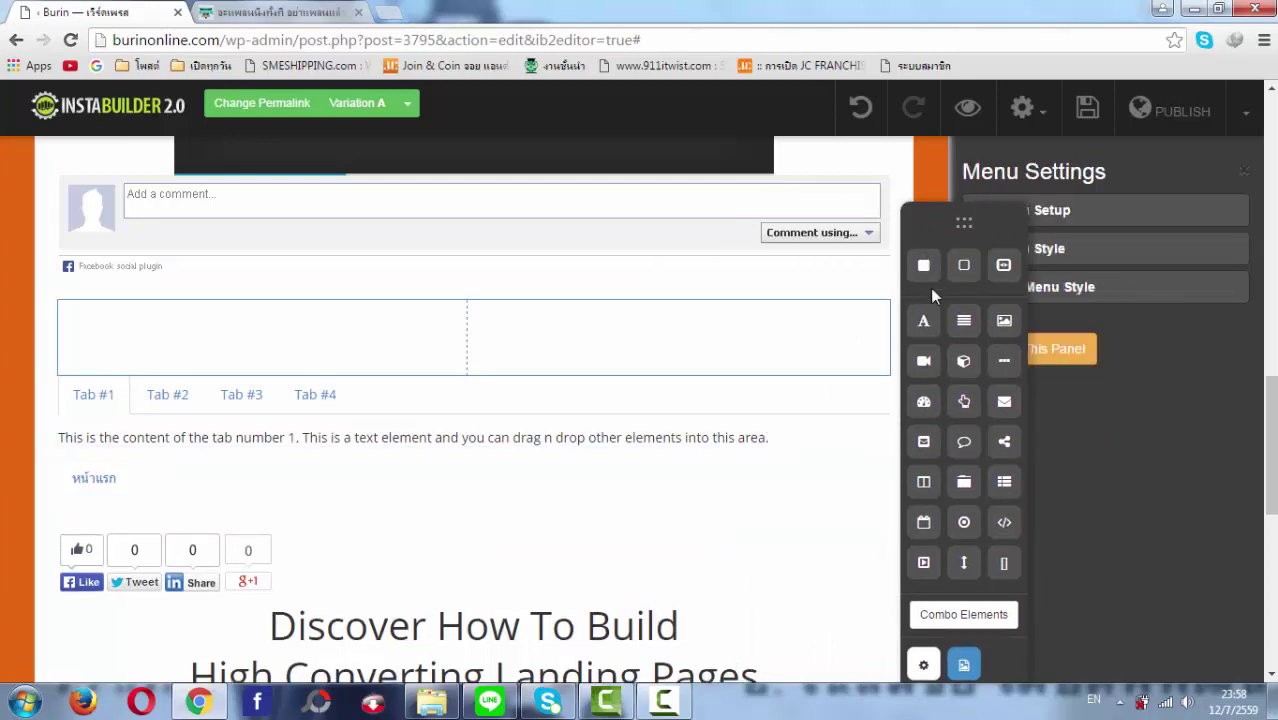
left_click_drag(964, 222, 688, 234)
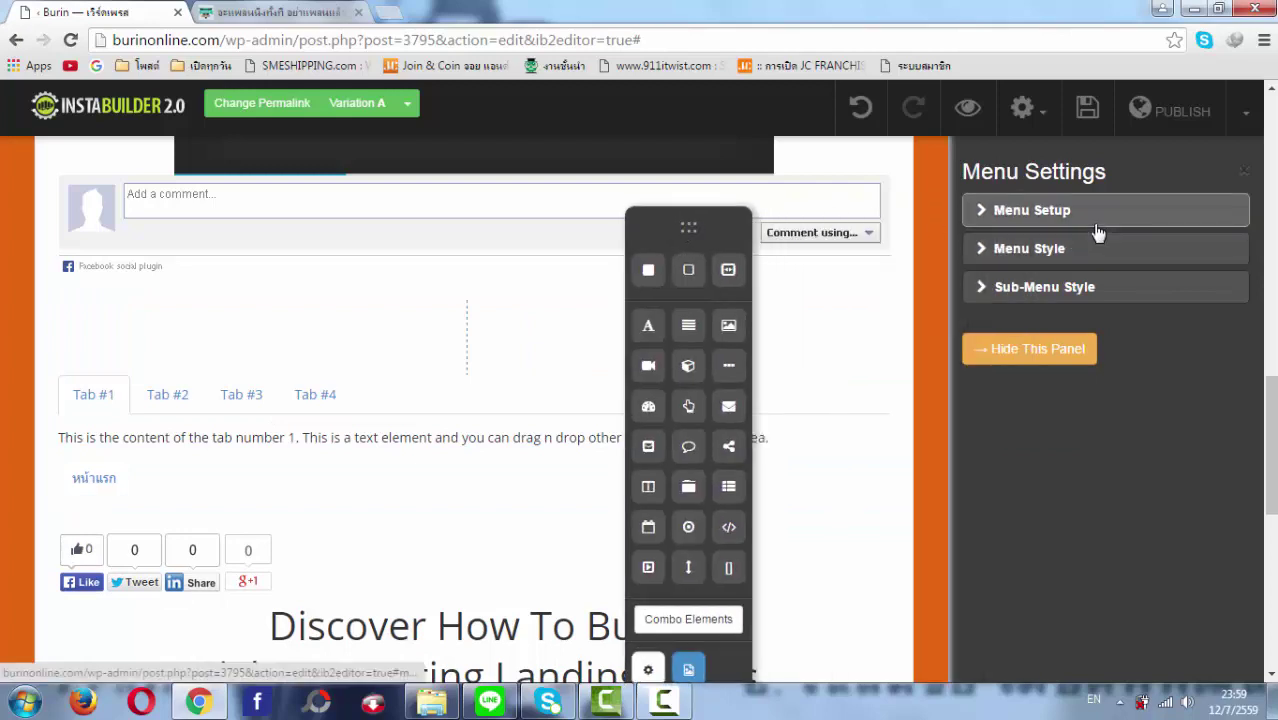
left_click(1094, 224)
left_click(1127, 275)
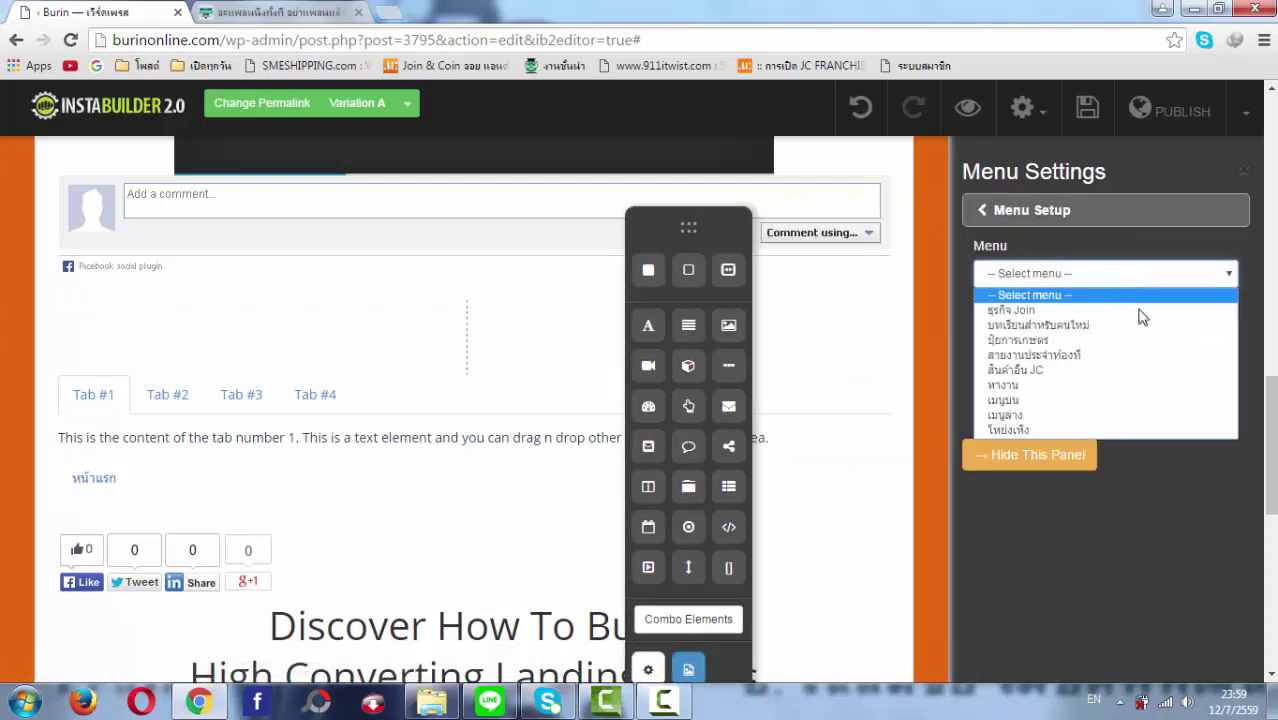
left_click(1117, 389)
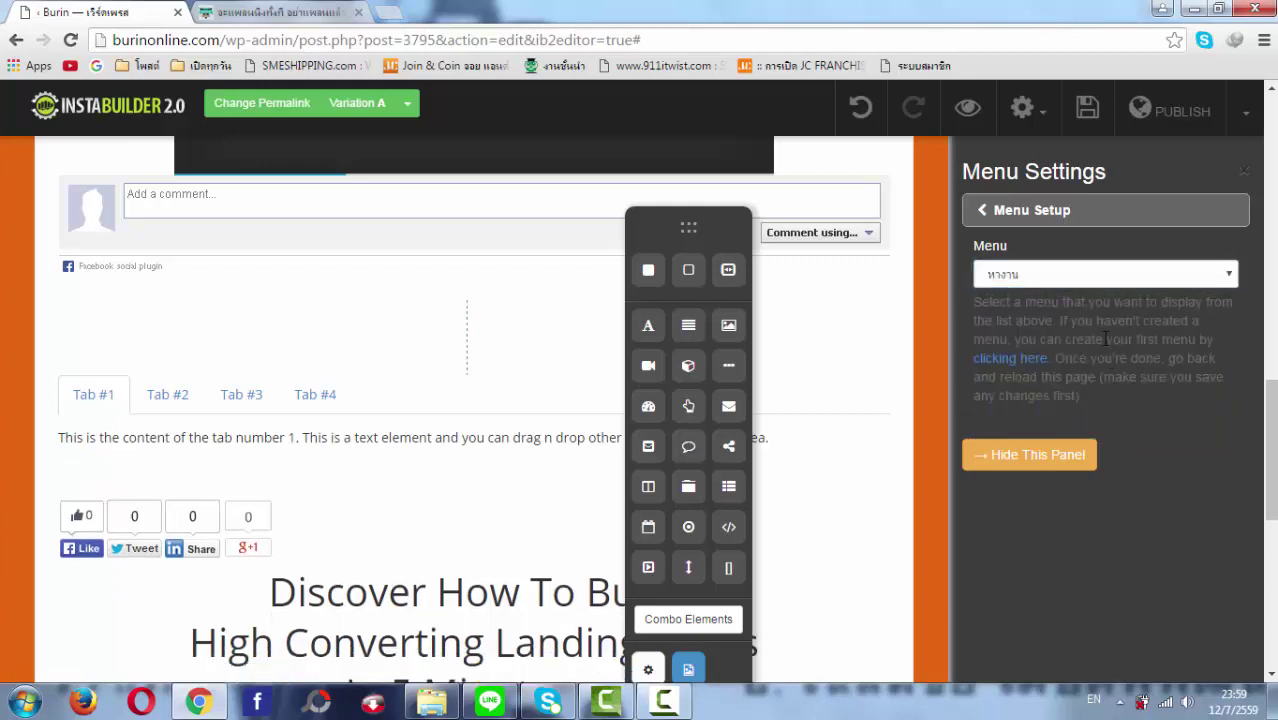
left_click(1023, 285)
left_click(1029, 312)
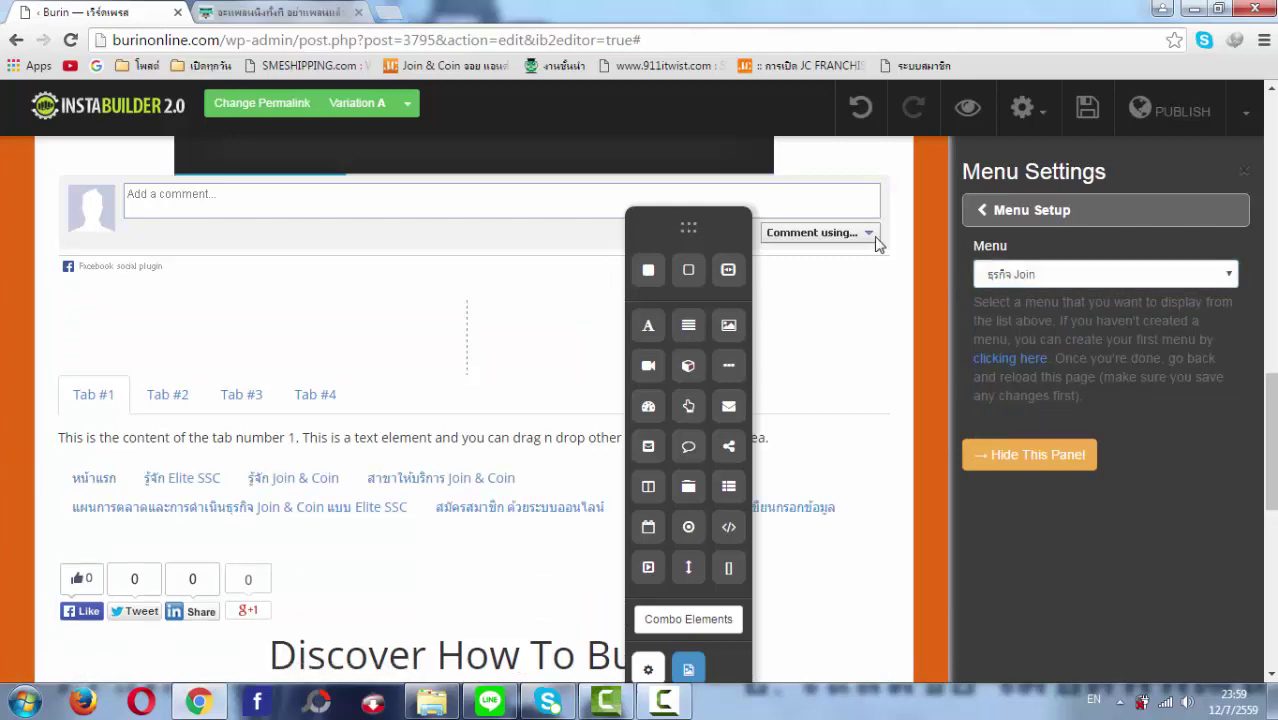
- Reposition the element palette beside the settings and set the menu style to Flat-Box after trying Plain (/w pipe)
left_click_drag(876, 243, 964, 236)
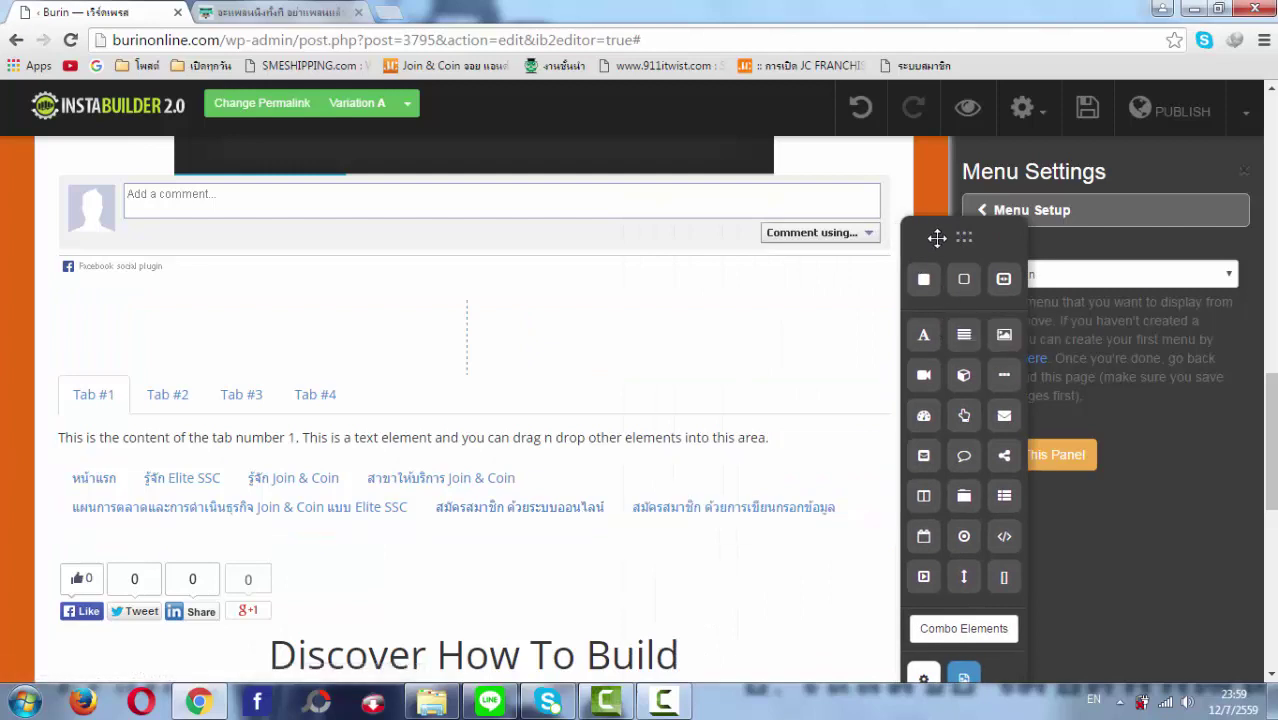
left_click_drag(937, 237, 849, 229)
left_click(984, 214)
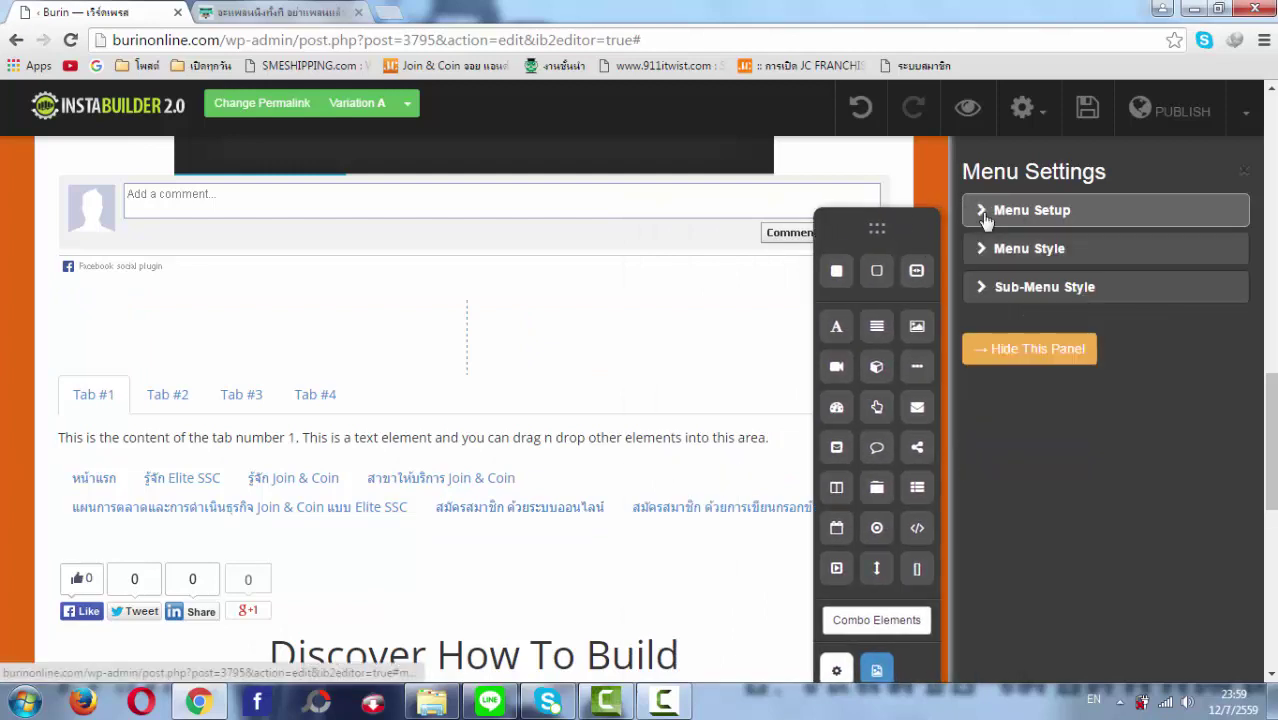
left_click(1047, 262)
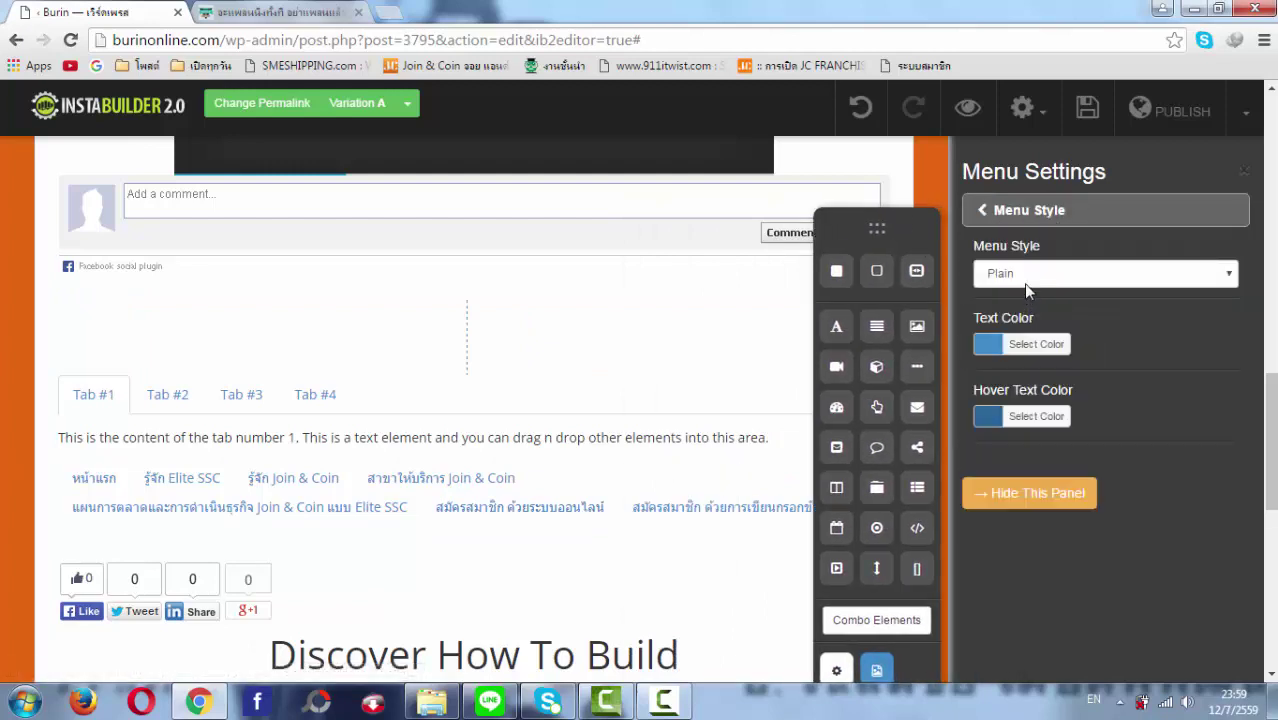
left_click(1023, 276)
key("Escape")
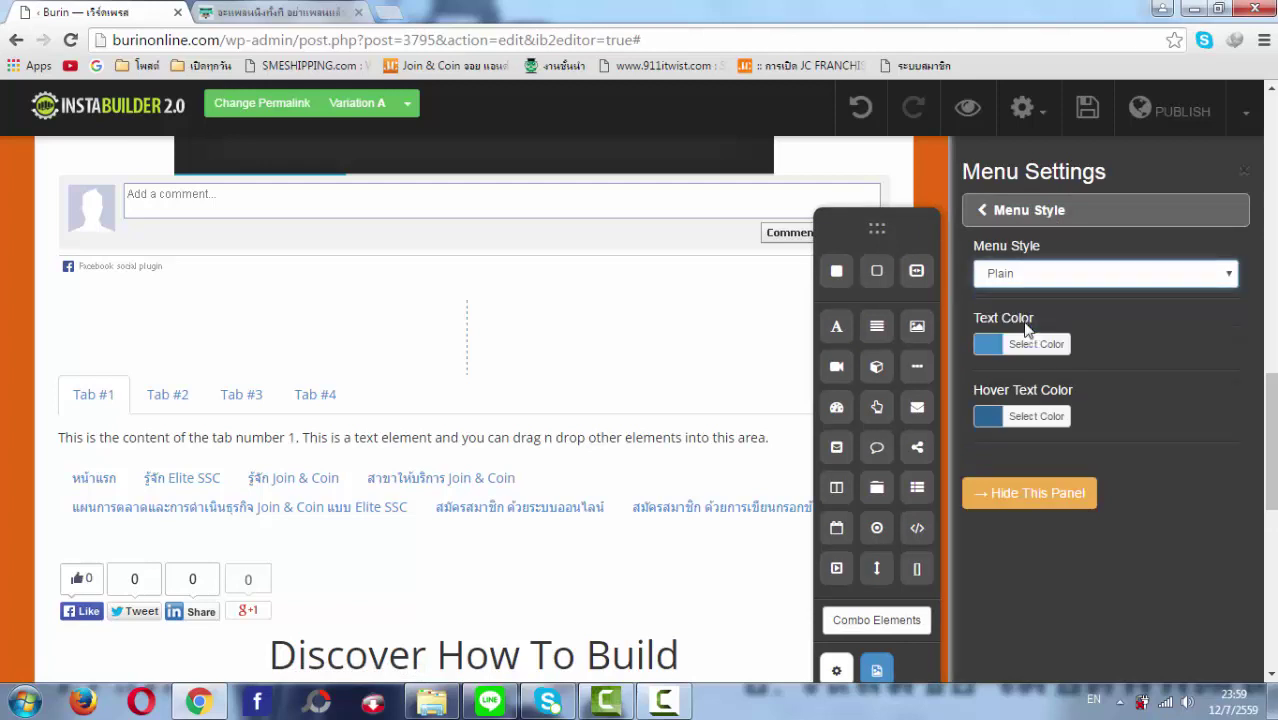
left_click(1025, 282)
left_click(1021, 343)
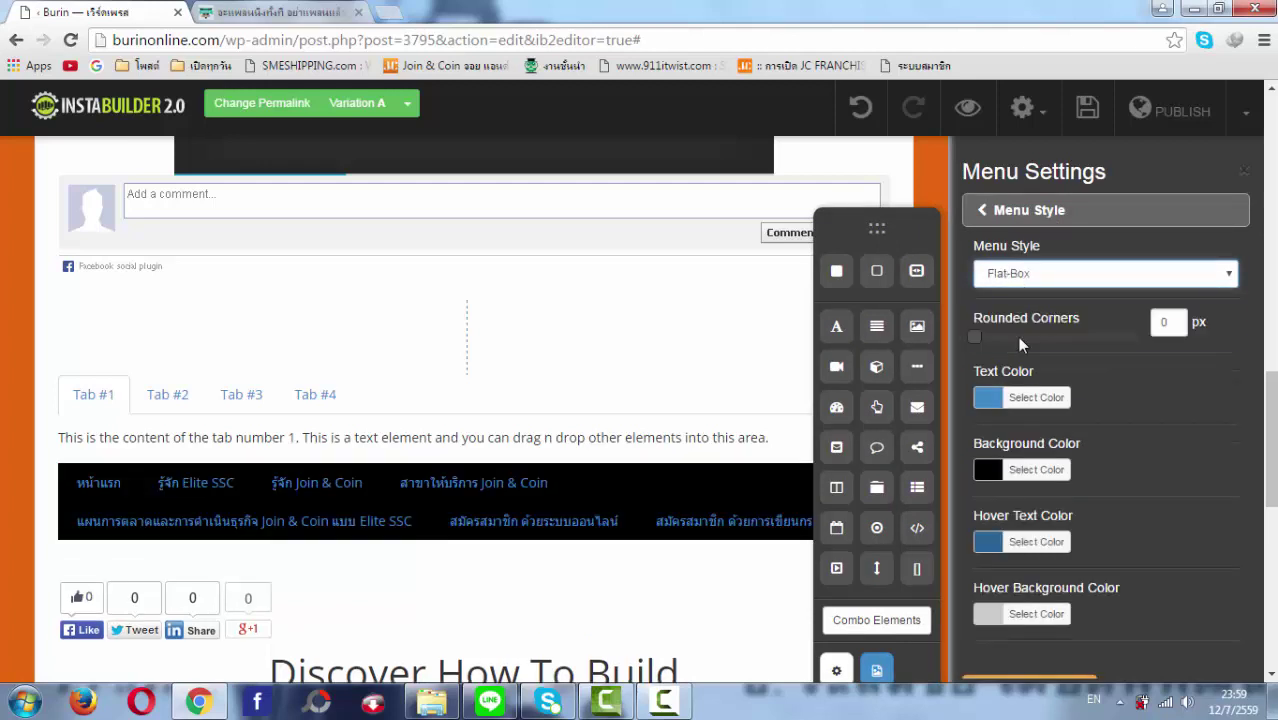
left_click(1030, 282)
left_click(1023, 316)
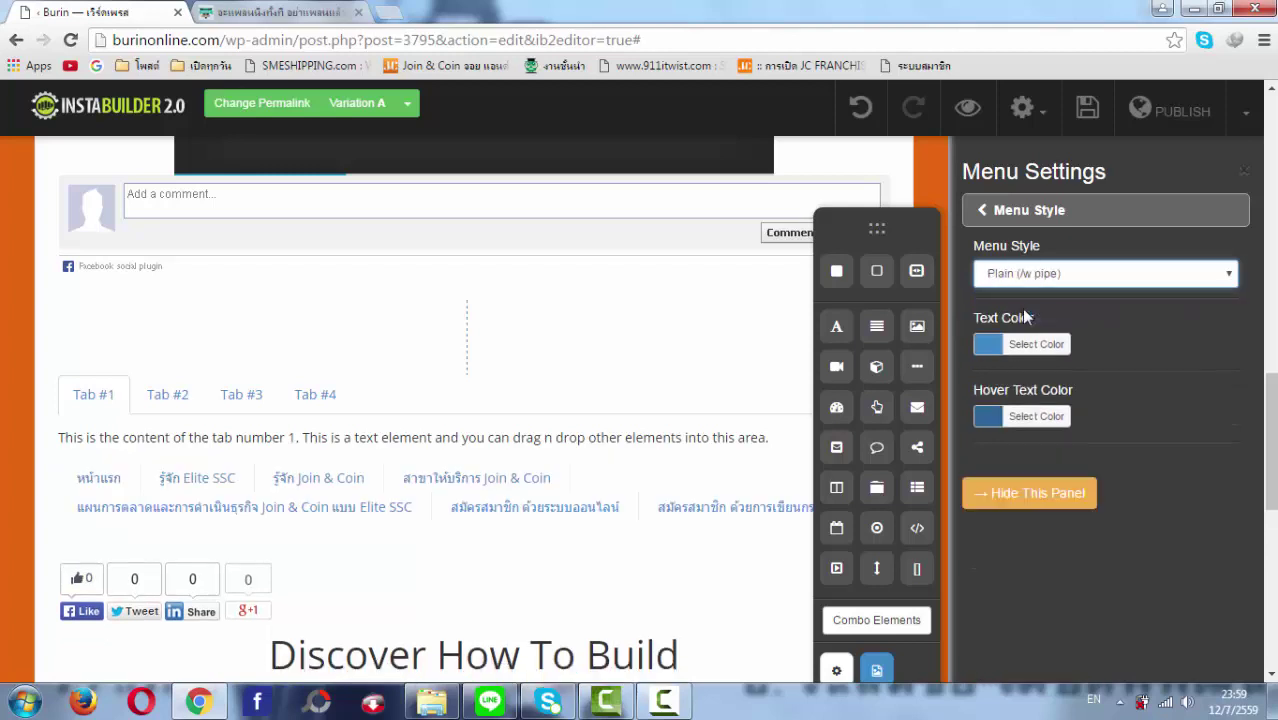
left_click(1023, 283)
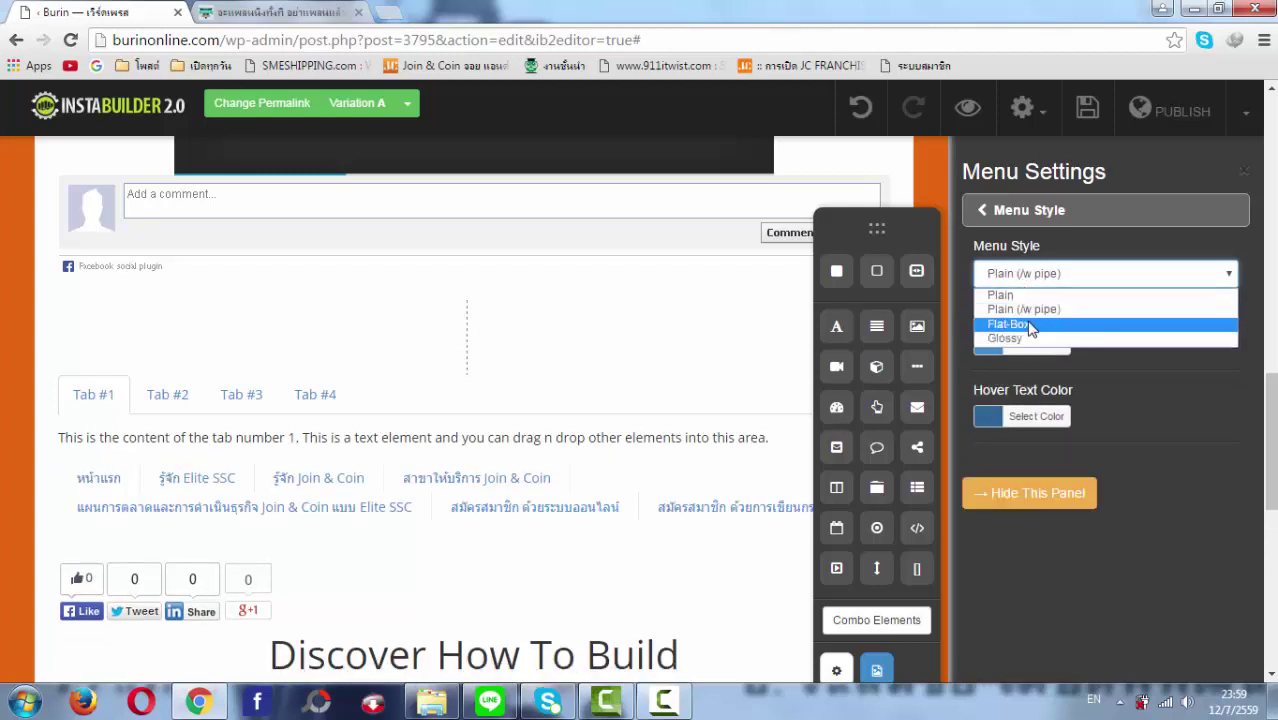
left_click(1029, 322)
- Set the navigation menu's background color to red #e94d4d and its text color to near-white #f3f4f5
left_click(1027, 470)
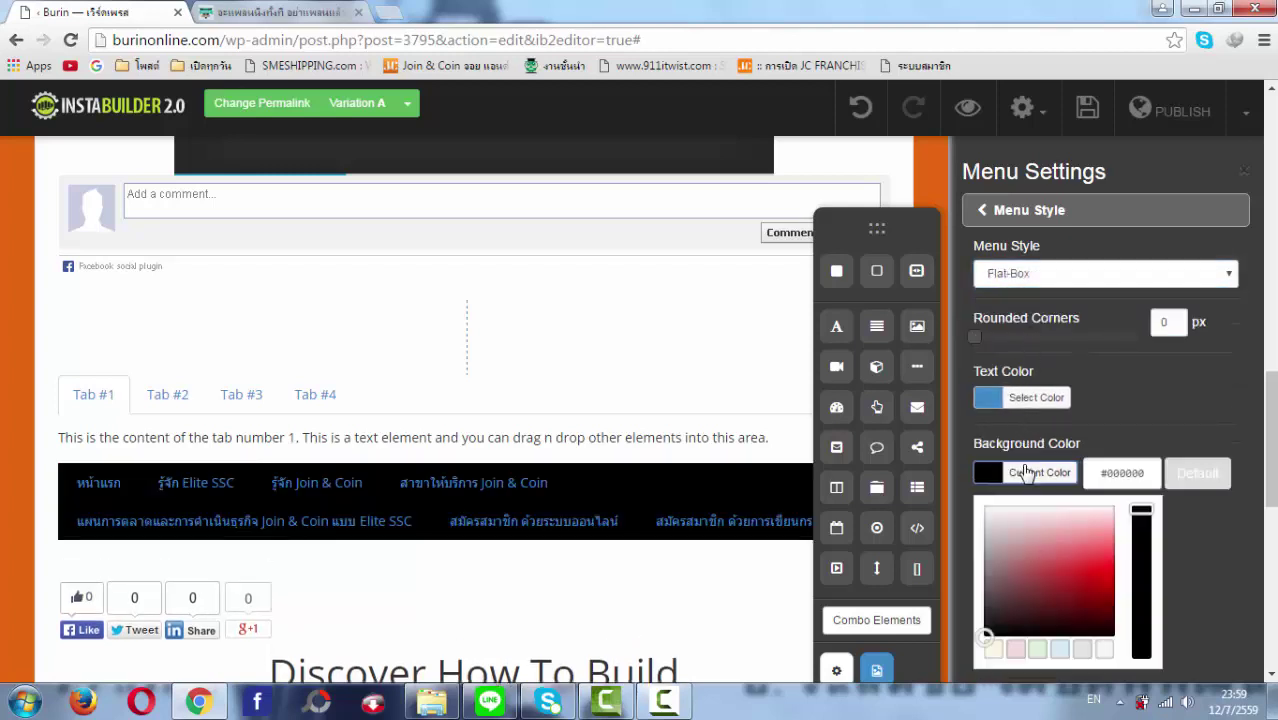
left_click(1085, 556)
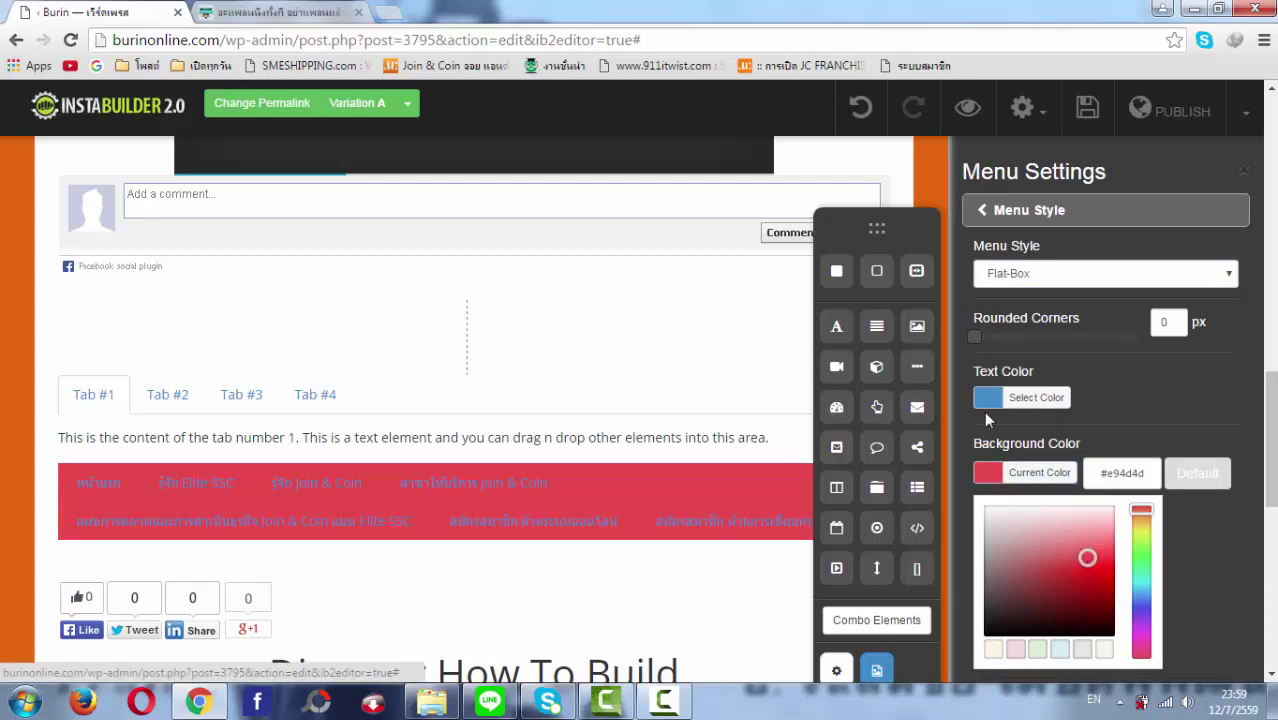
left_click(1014, 402)
left_click(994, 440)
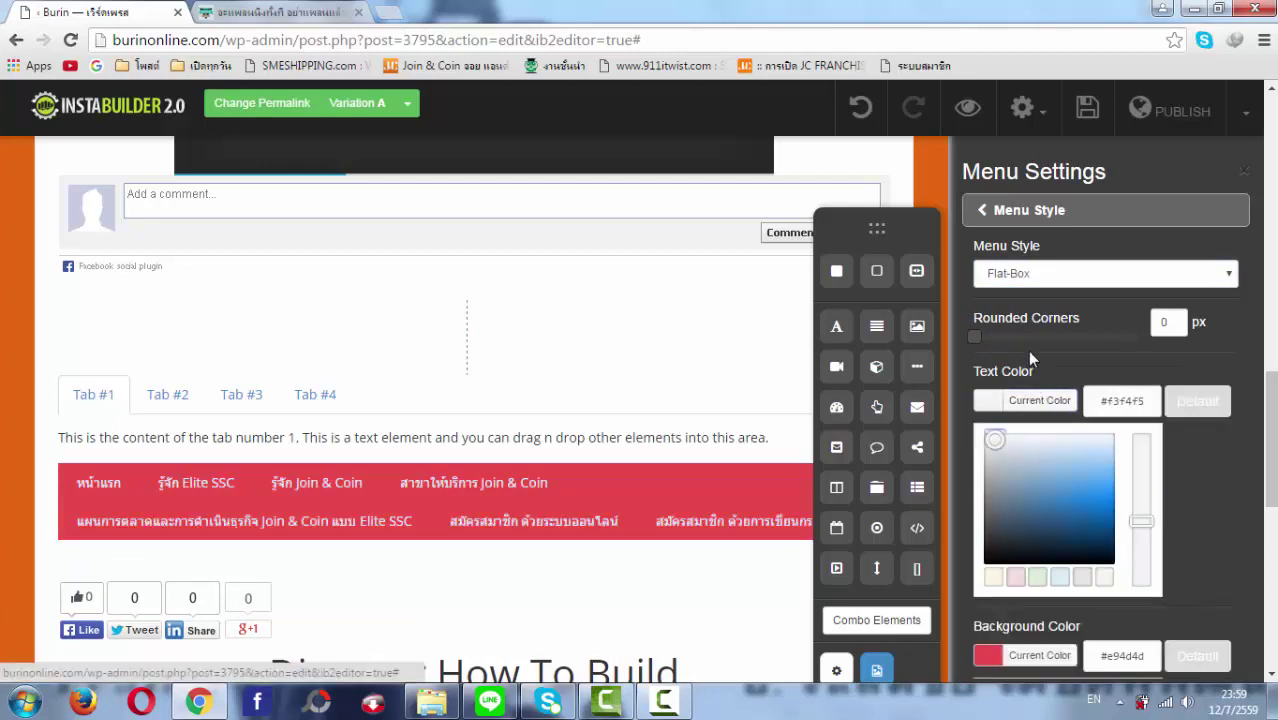
- Set the menu's hover text color to light grey #c8d1d9 and its hover background color to red #e52323
scroll(1027, 350, "down", 3)
scroll(1032, 368, "down", 4)
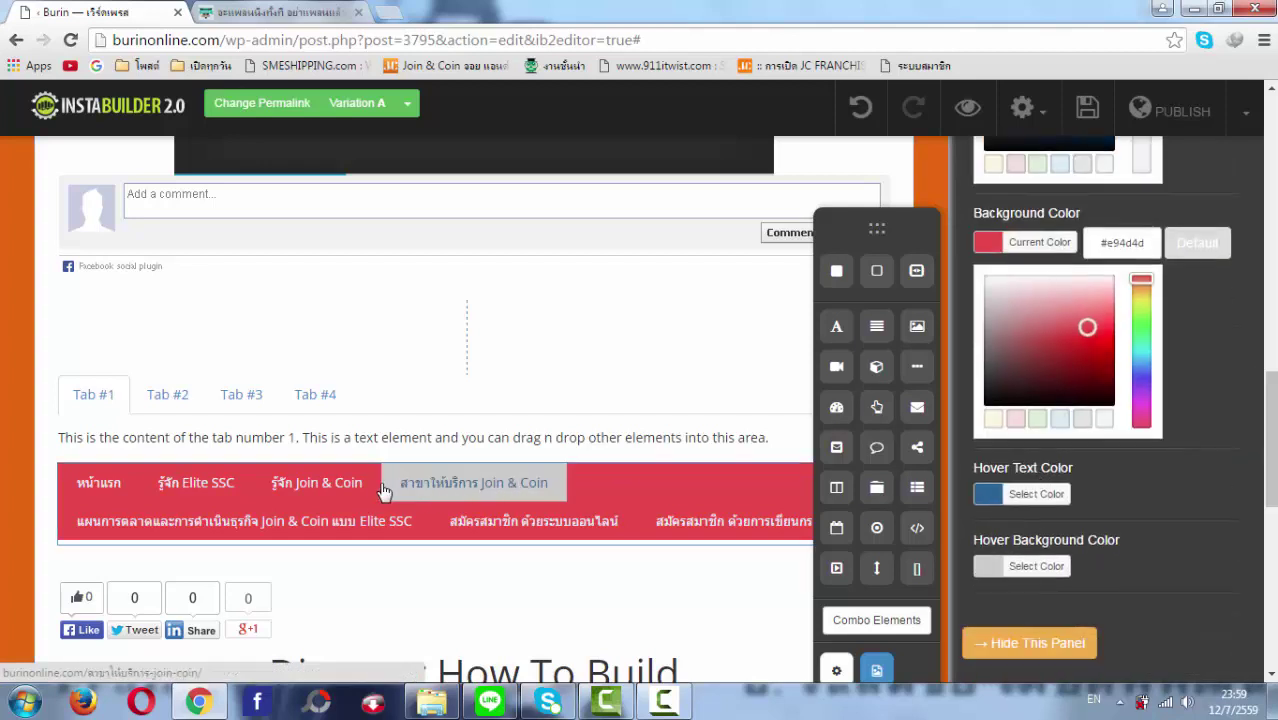
mouse_move(358, 487)
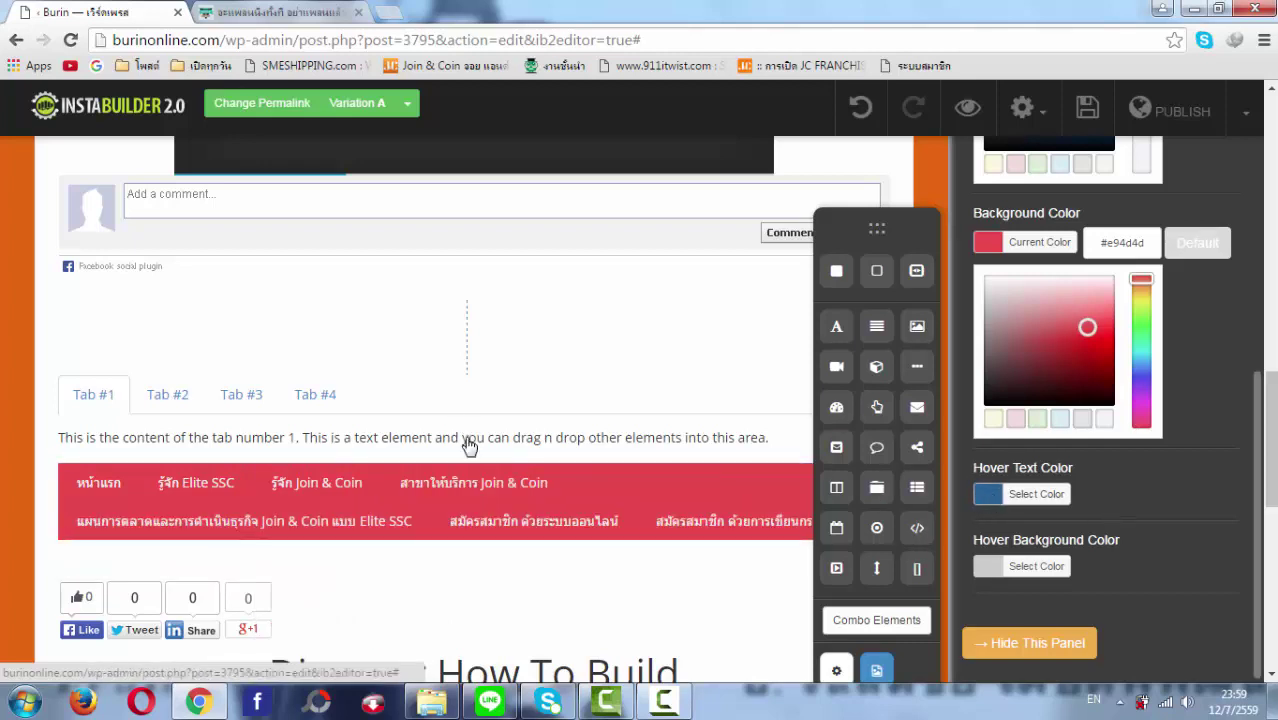
left_click(1020, 494)
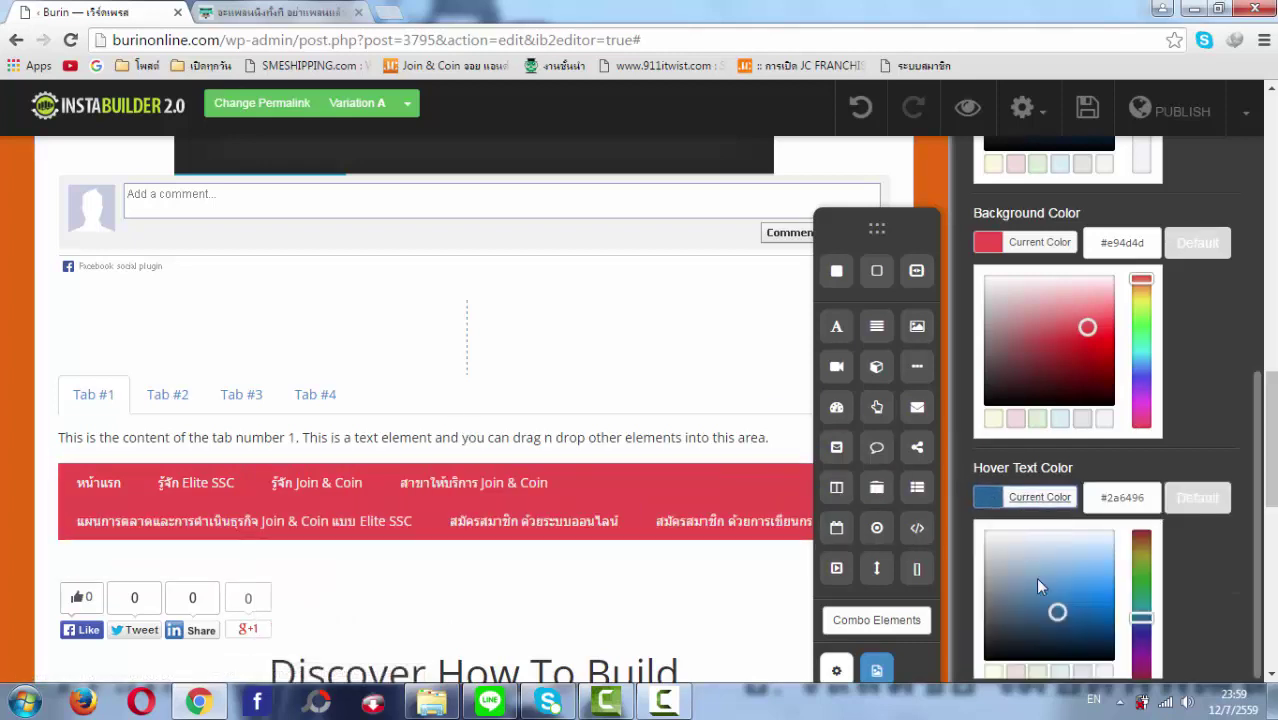
left_click(1004, 549)
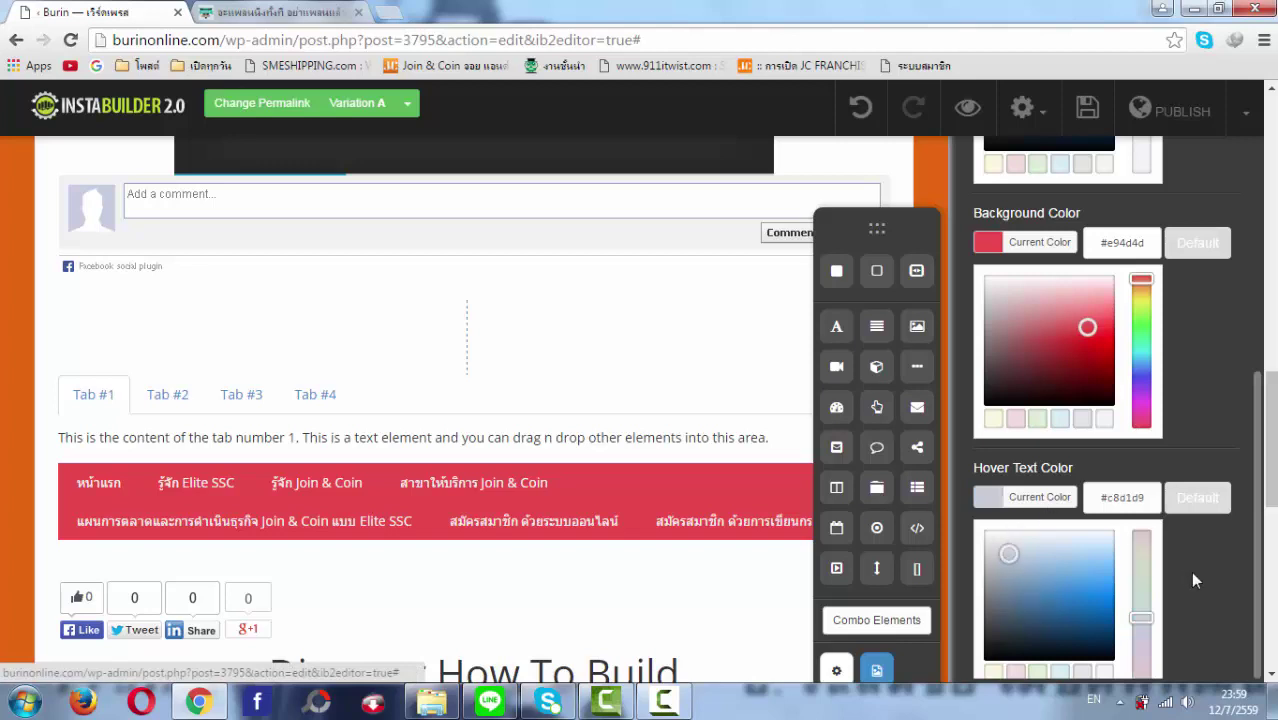
scroll(1028, 551, "down", 3)
left_click(1029, 388)
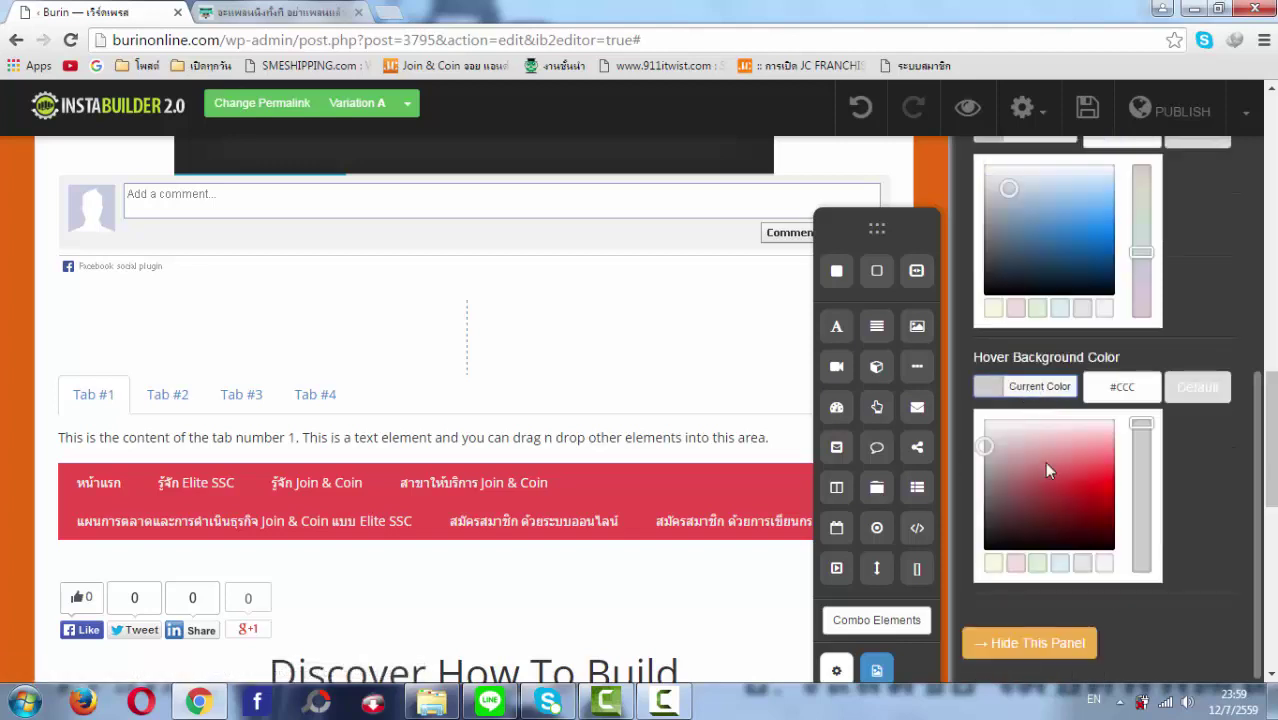
left_click(1087, 484)
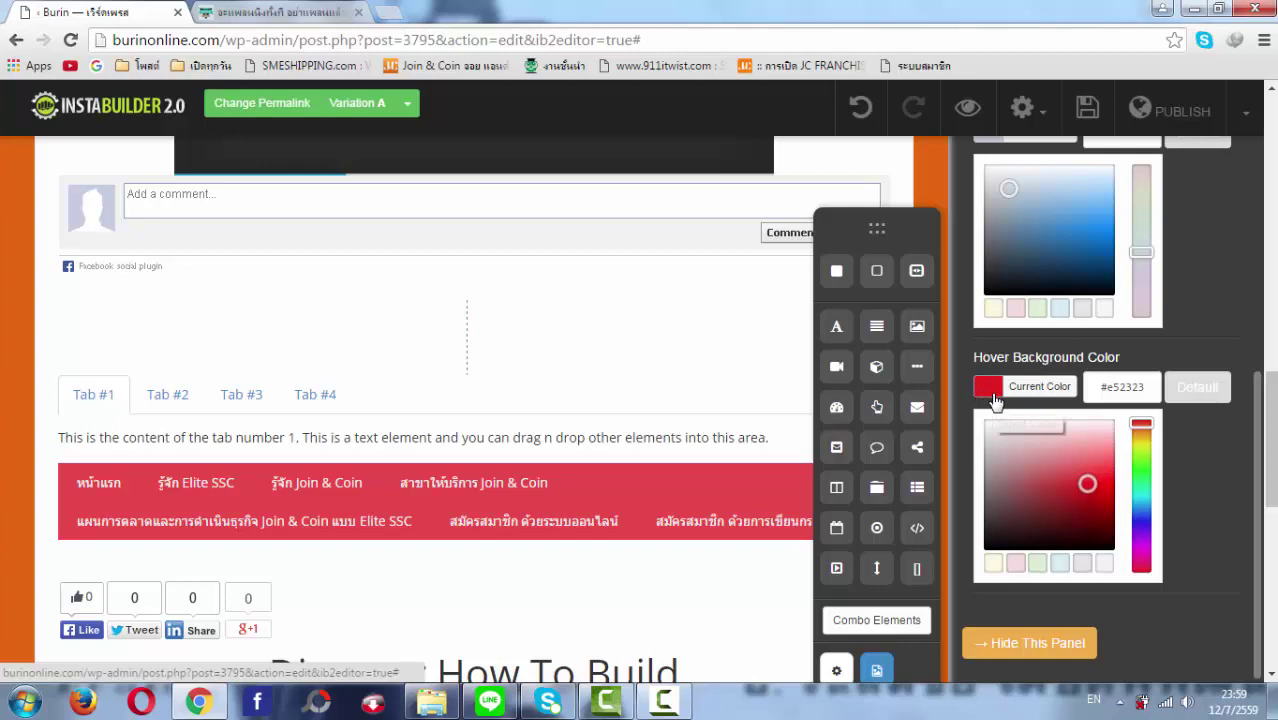
scroll(998, 390, "up", 2)
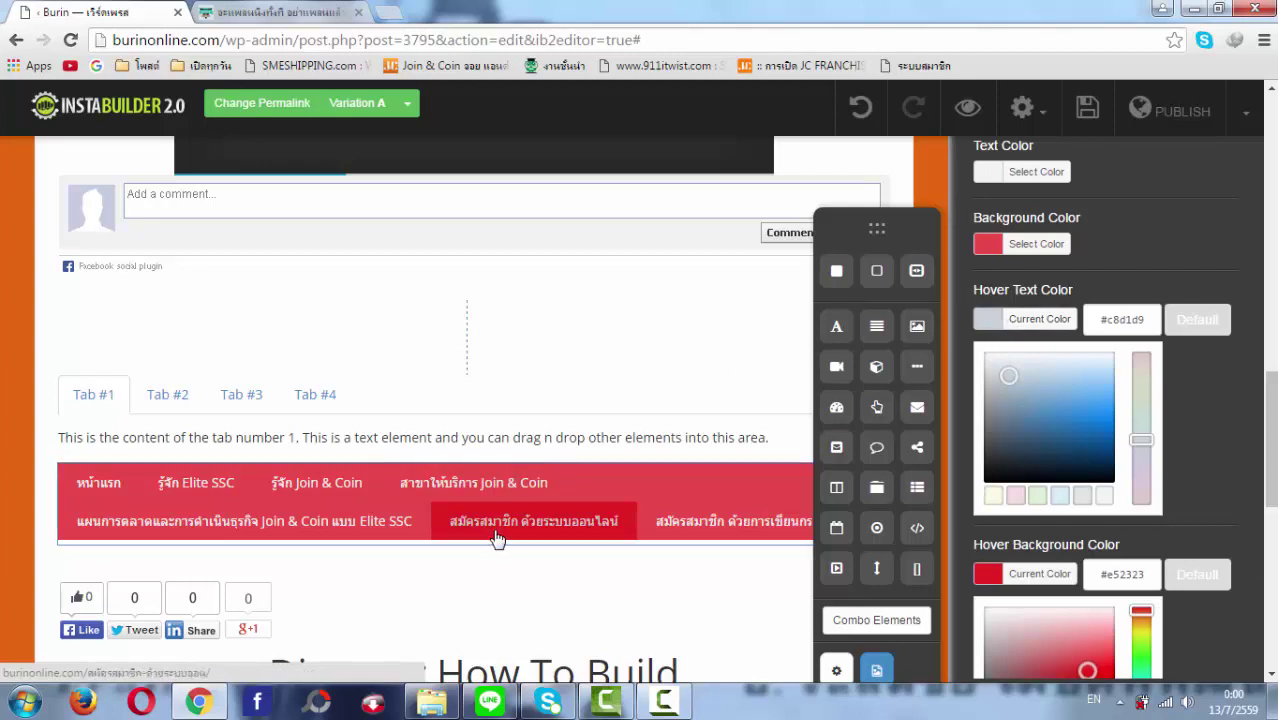
- Open the Sub-Menu Style settings and preview the submenu under "รู้จัก Join & Coin" in the navigation menu
scroll(1085, 304, "down", 2)
scroll(1088, 320, "up", 4)
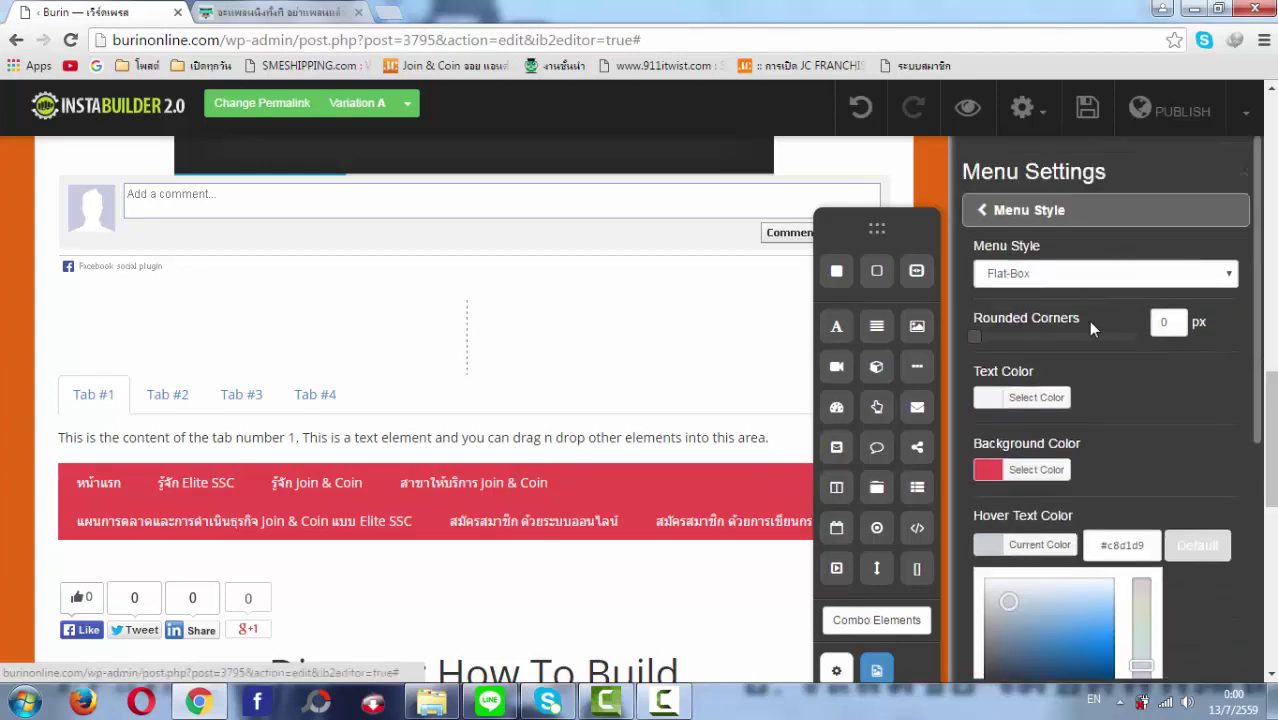
left_click(1004, 220)
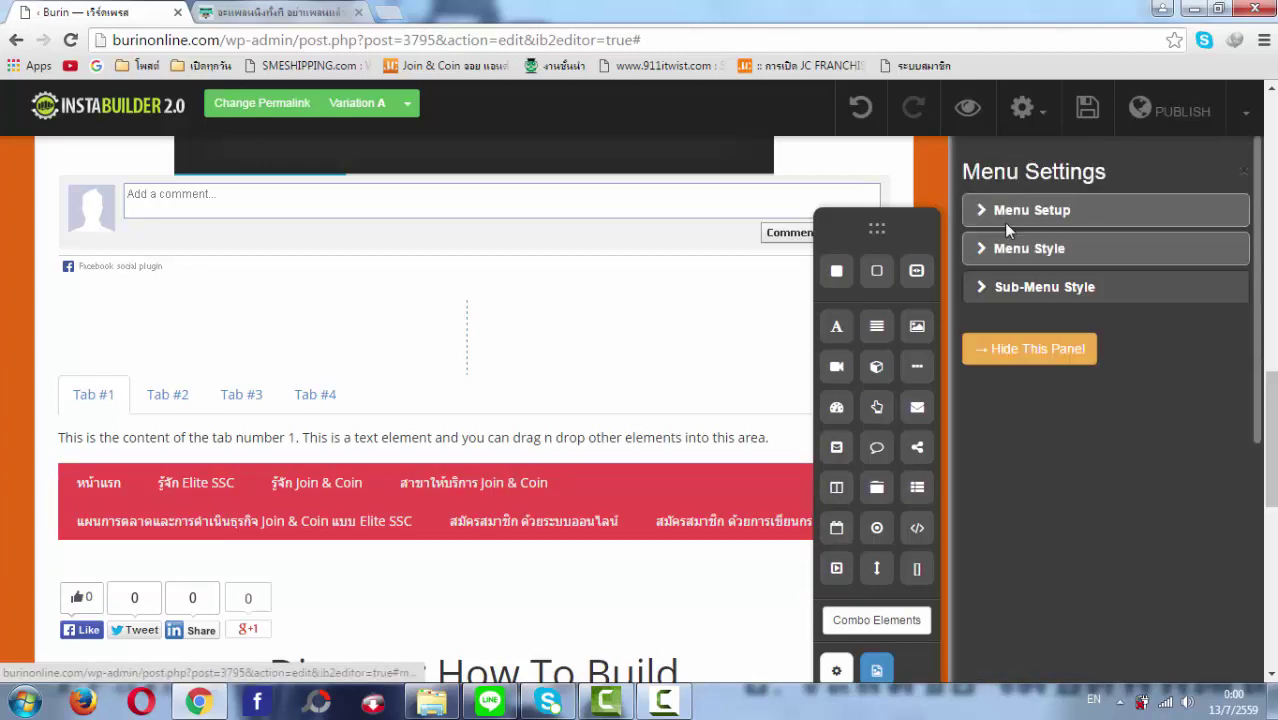
left_click(1038, 293)
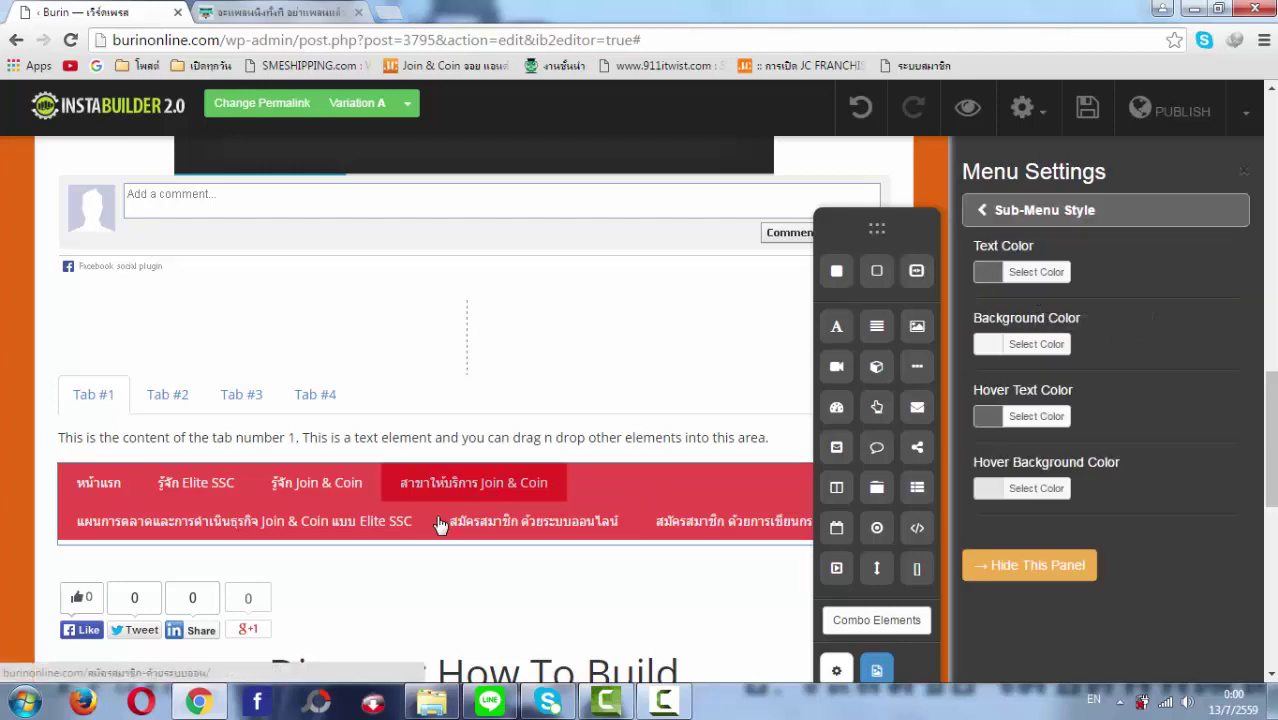
mouse_move(320, 500)
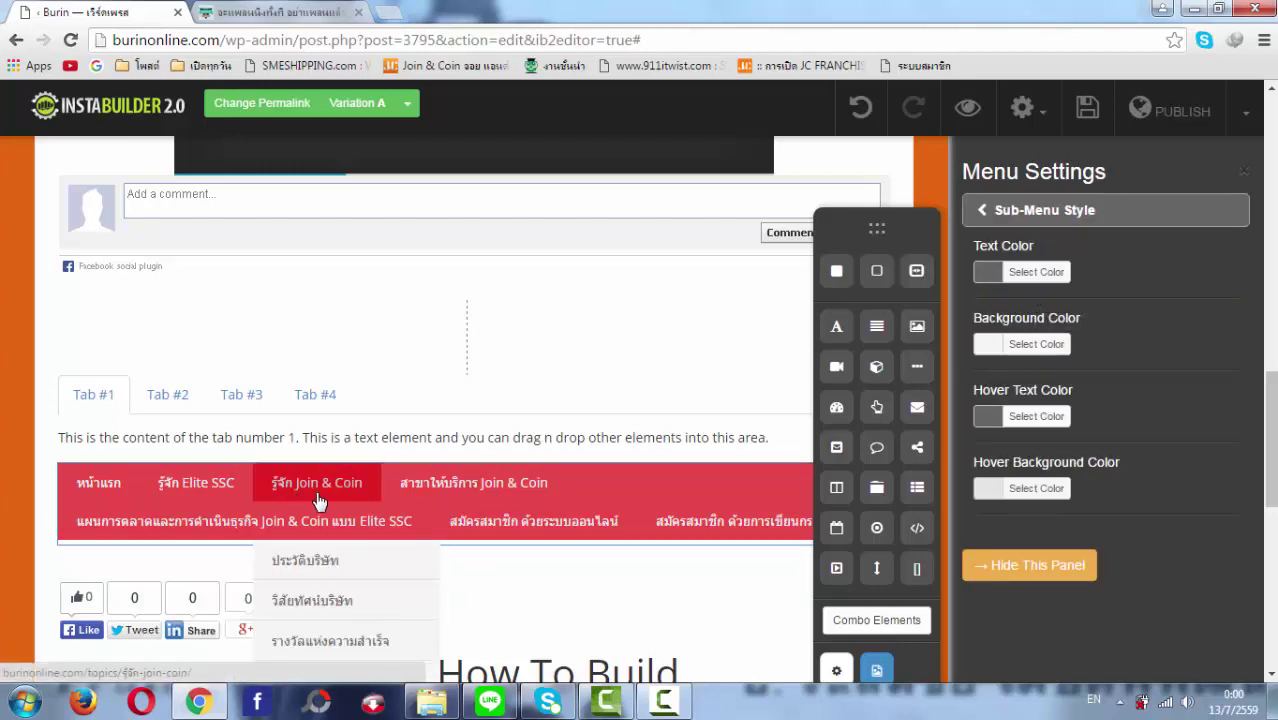
scroll(318, 500, "down", 1)
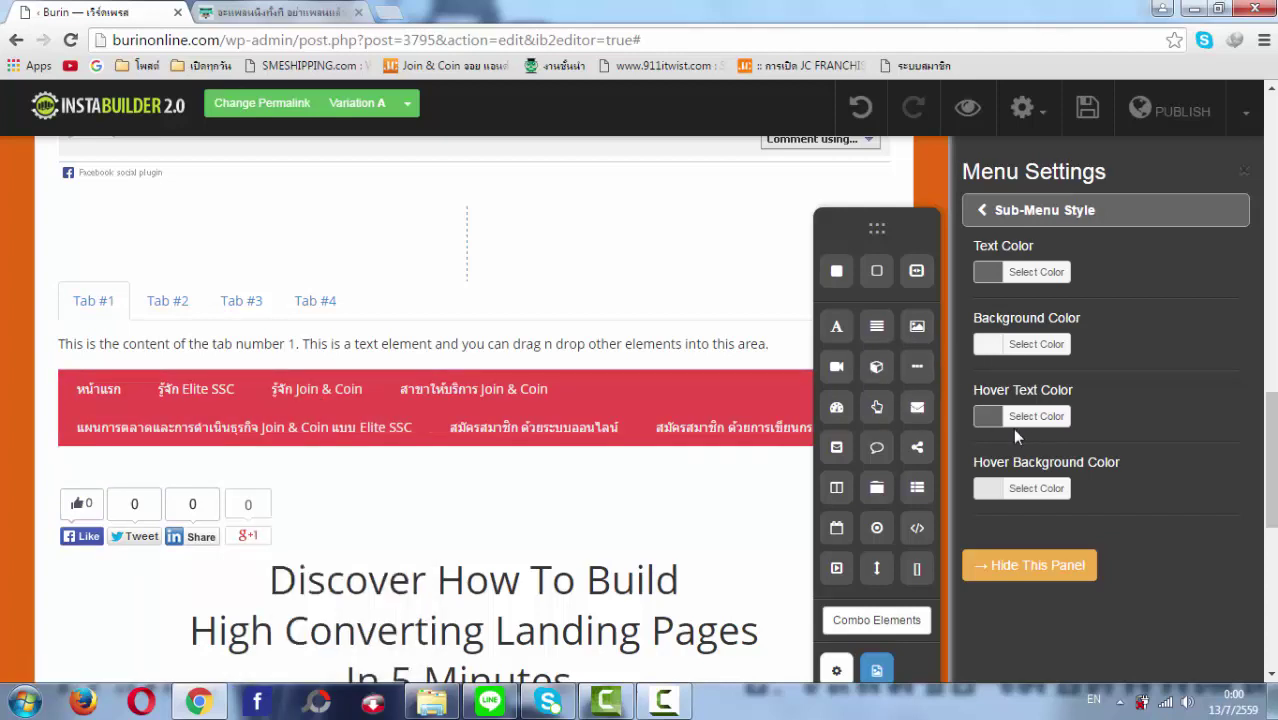
mouse_move(313, 380)
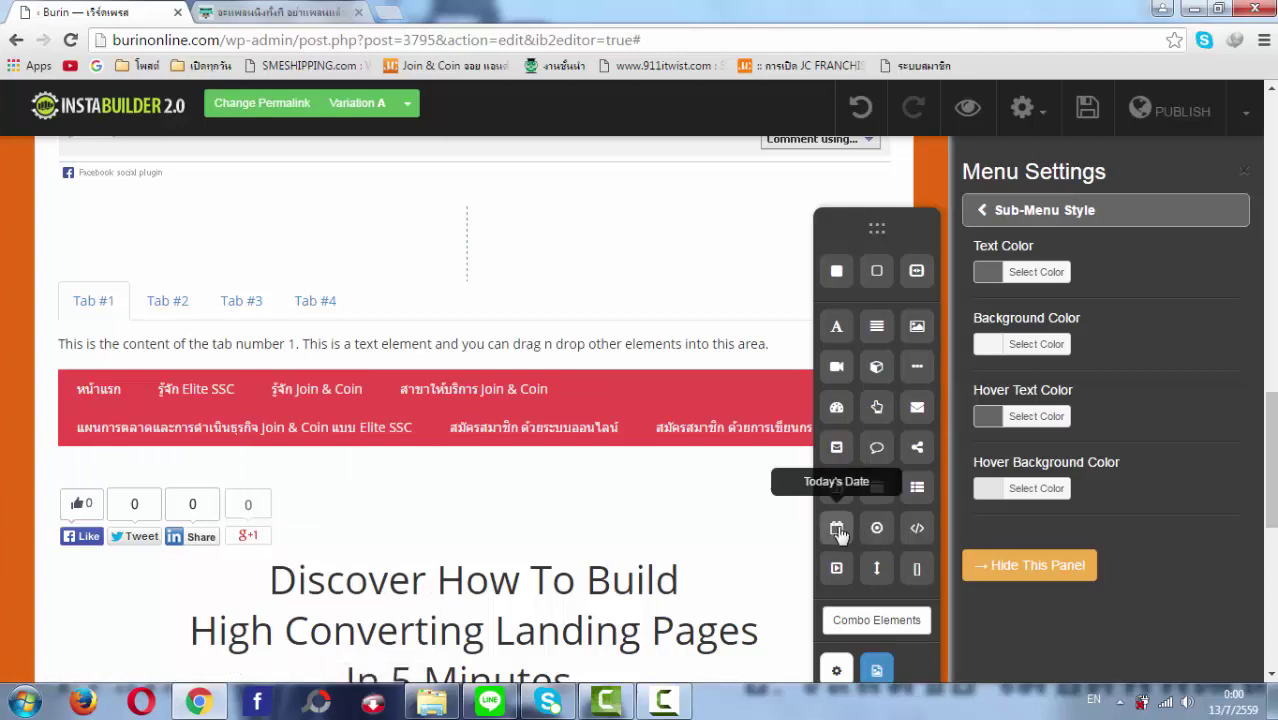
- Add a Today's Date element between the tab content and the navigation menu, and a Questions element above the date
left_click_drag(838, 537, 494, 380)
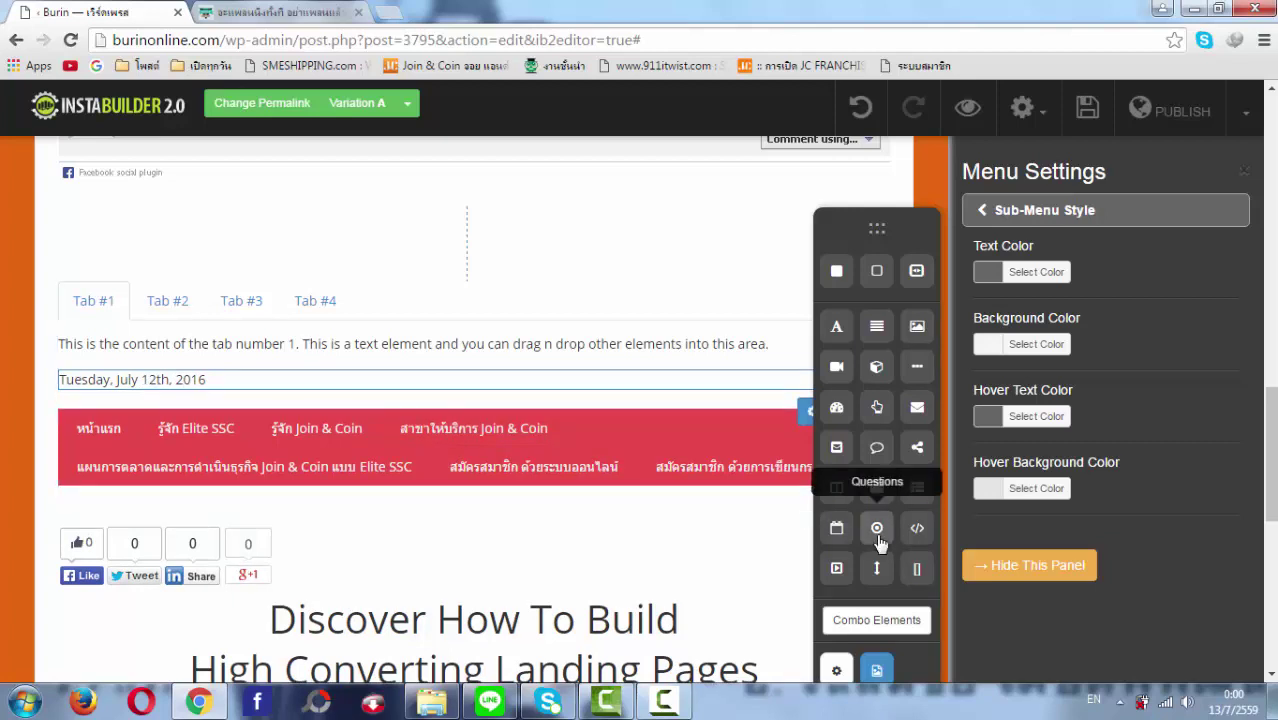
left_click_drag(877, 528, 452, 372)
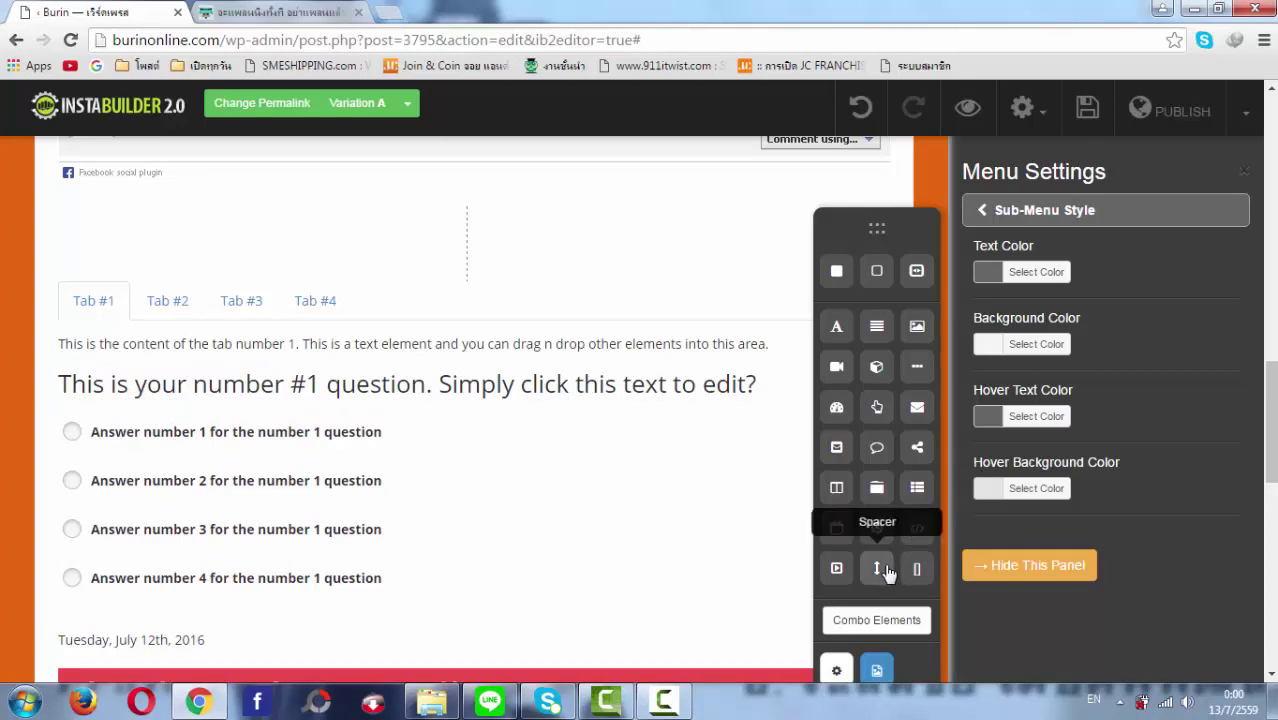
- Add an image slides/carousel element between the tab content and the Questions element, and review the page with it
left_click_drag(845, 580, 433, 474)
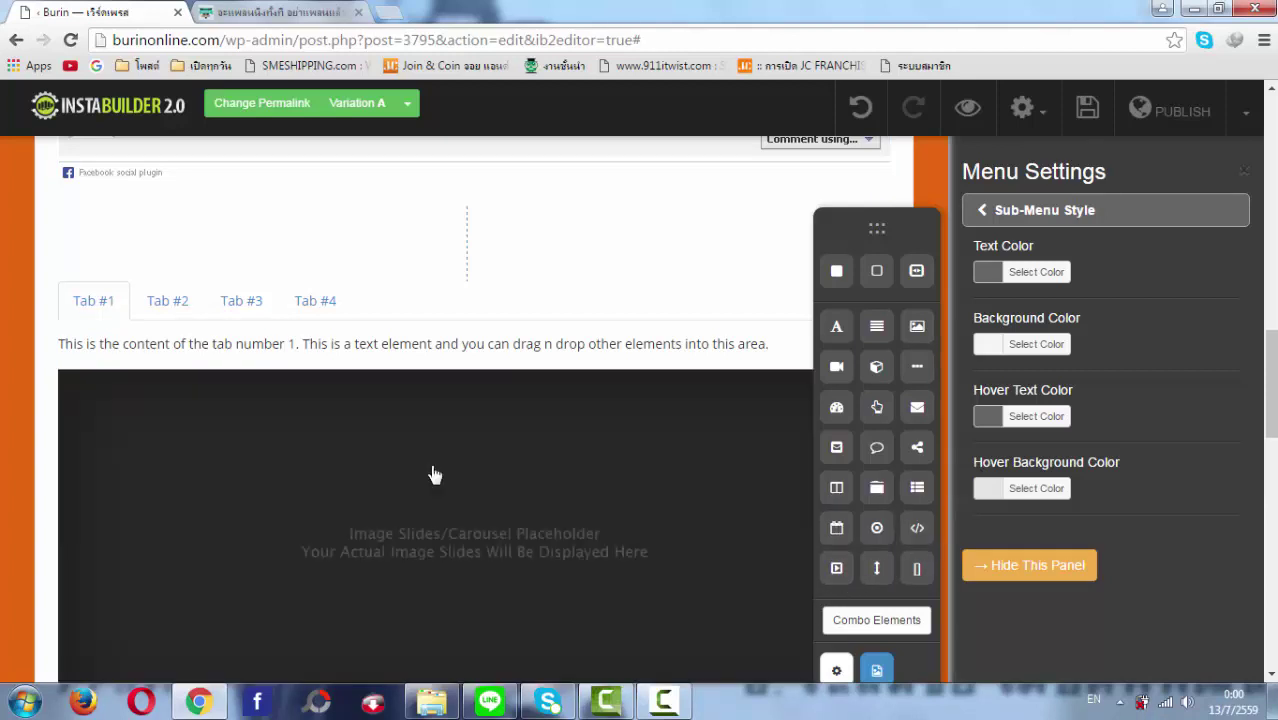
scroll(645, 442, "down", 3)
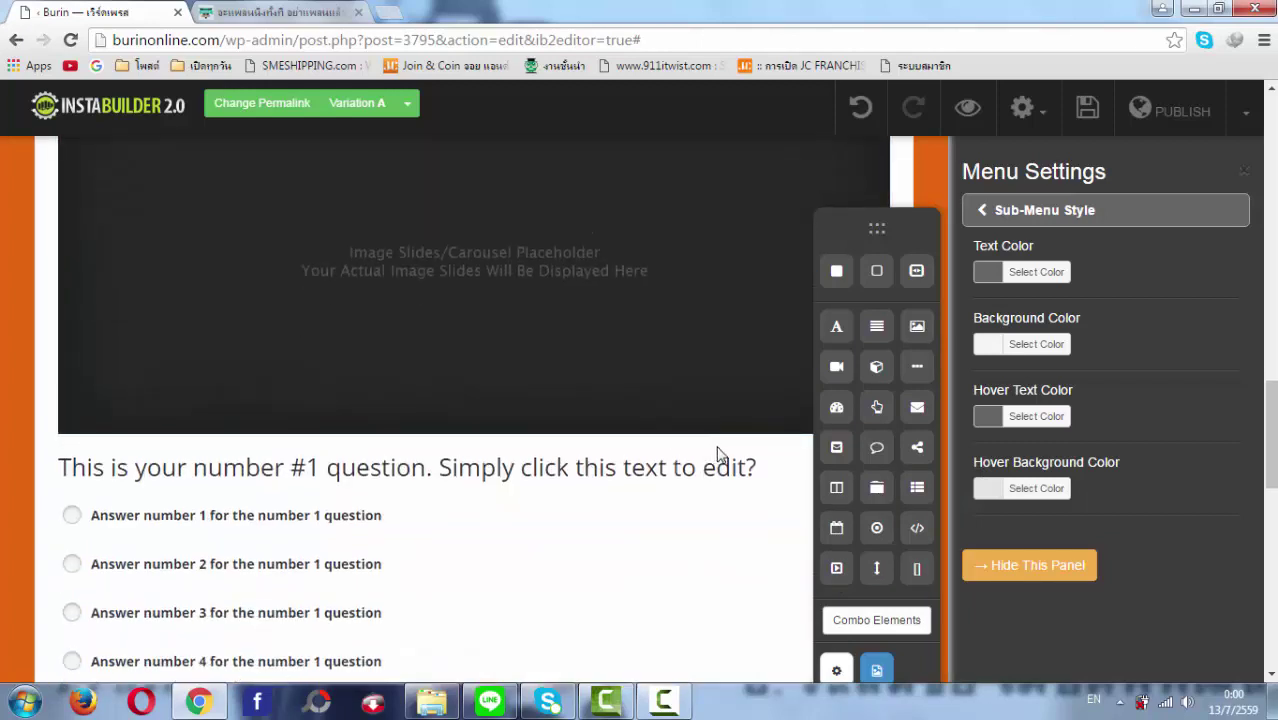
scroll(756, 485, "down", 3)
scroll(770, 488, "up", 5)
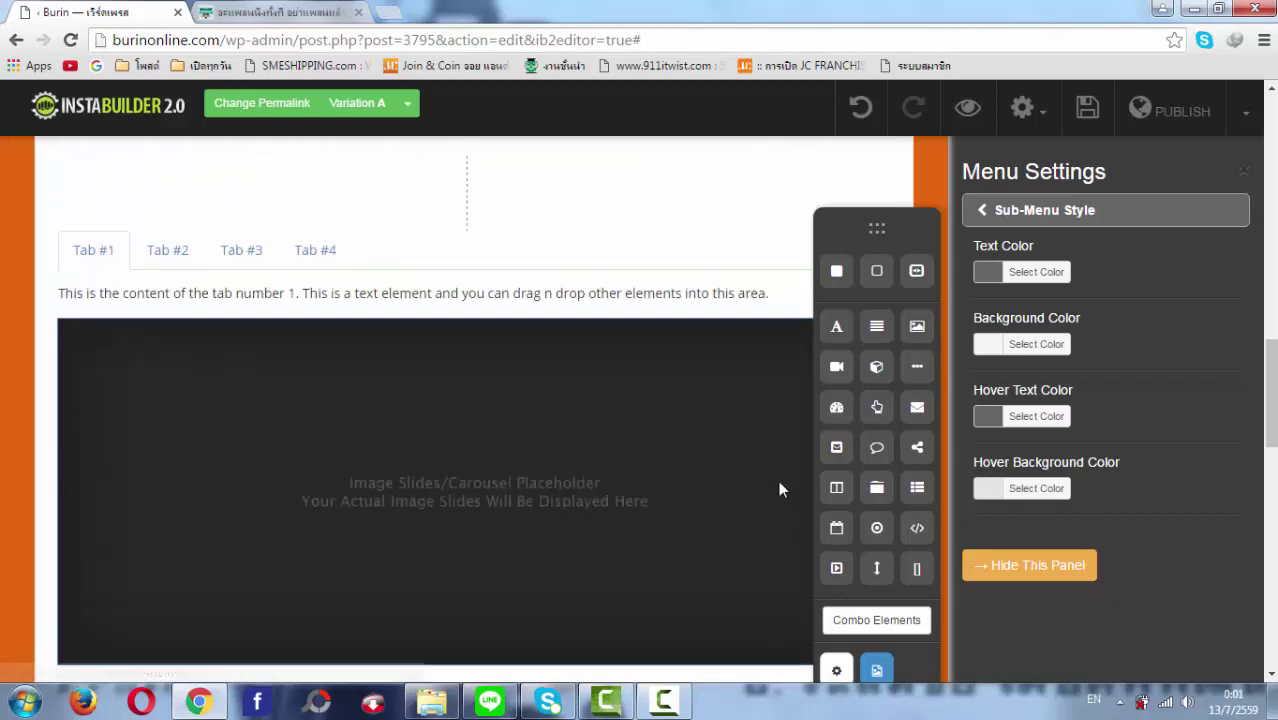
scroll(778, 484, "up", 10)
scroll(760, 440, "down", 10)
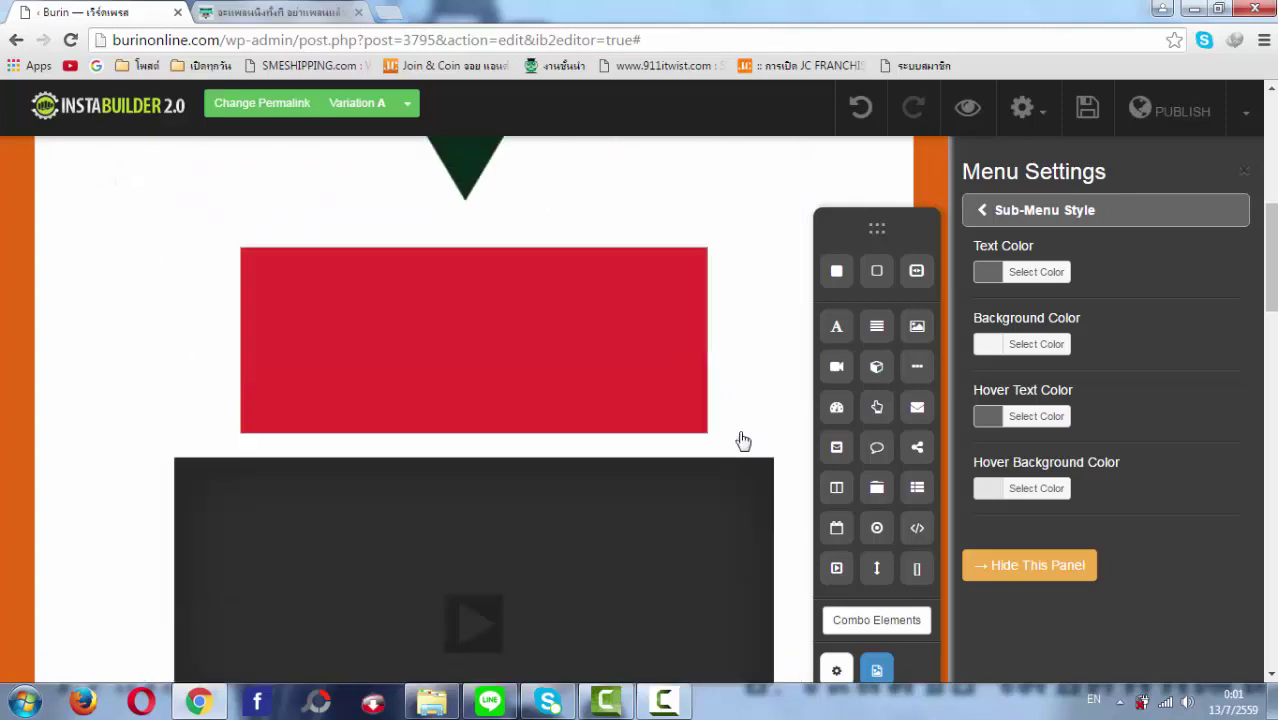
scroll(743, 437, "down", 10)
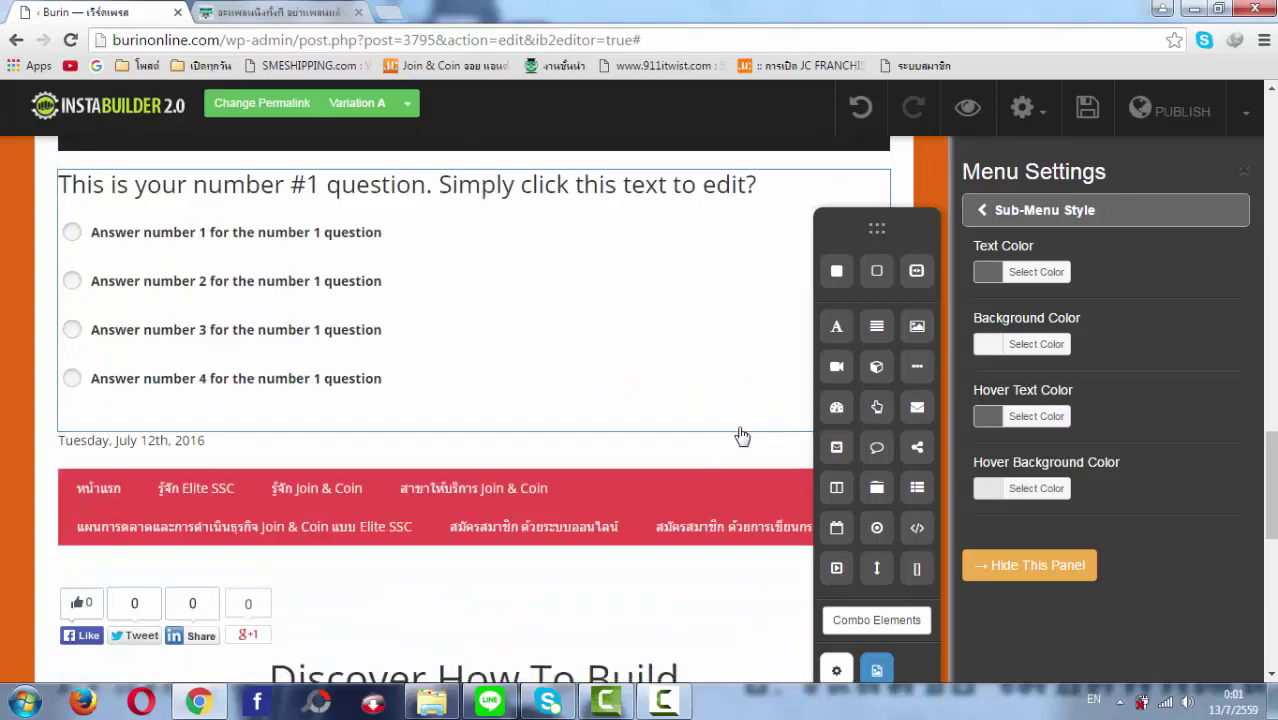
- Change the landing page's permalink to kkk and publish the page
scroll(743, 433, "up", 10)
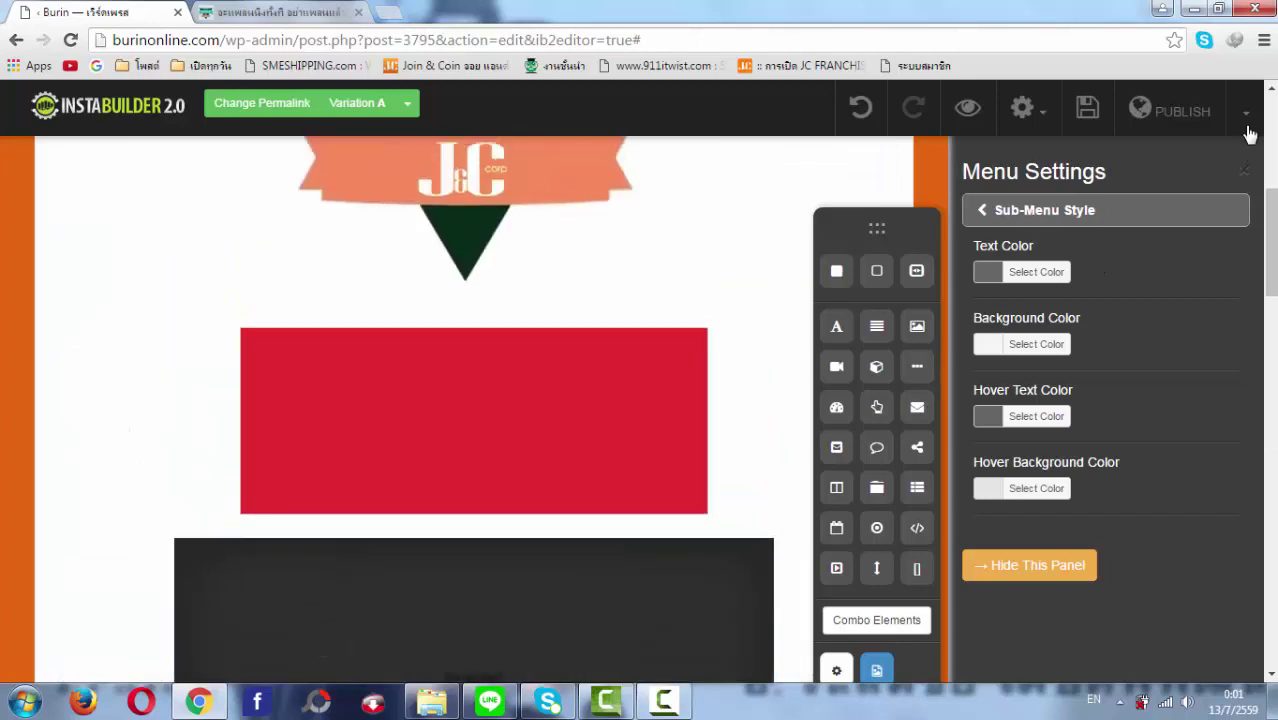
left_click(1099, 109)
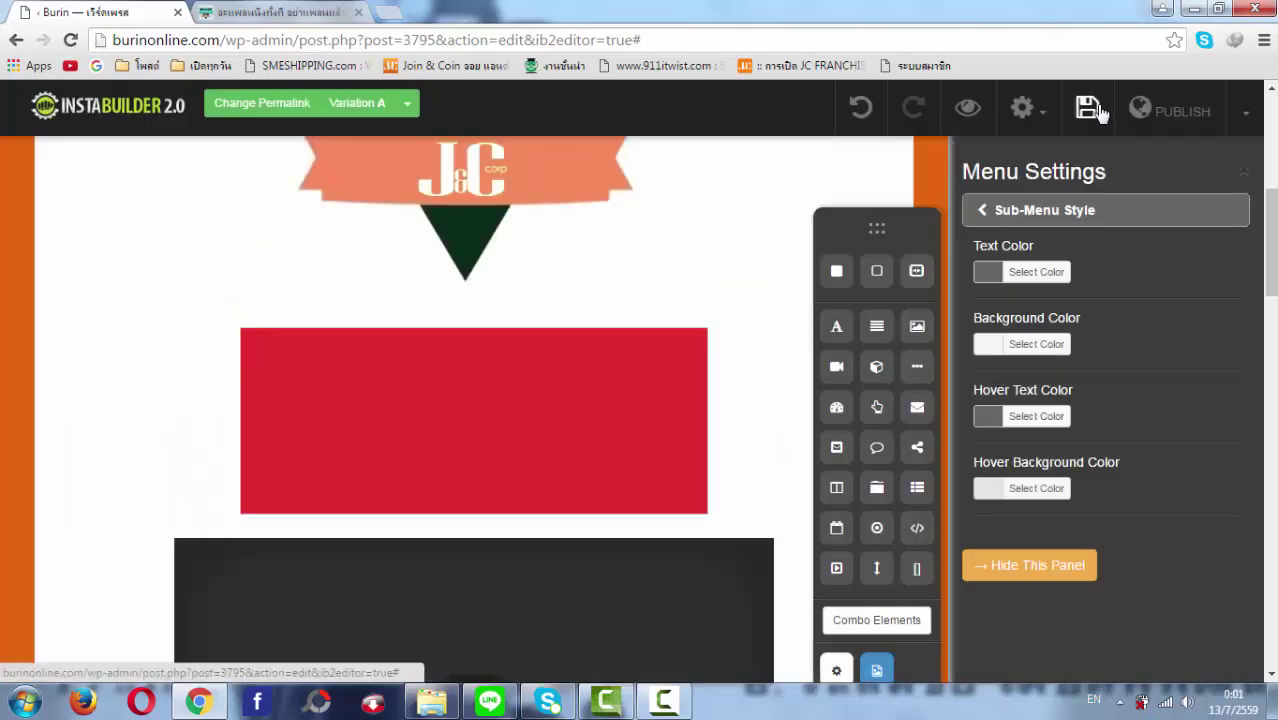
left_click(267, 117)
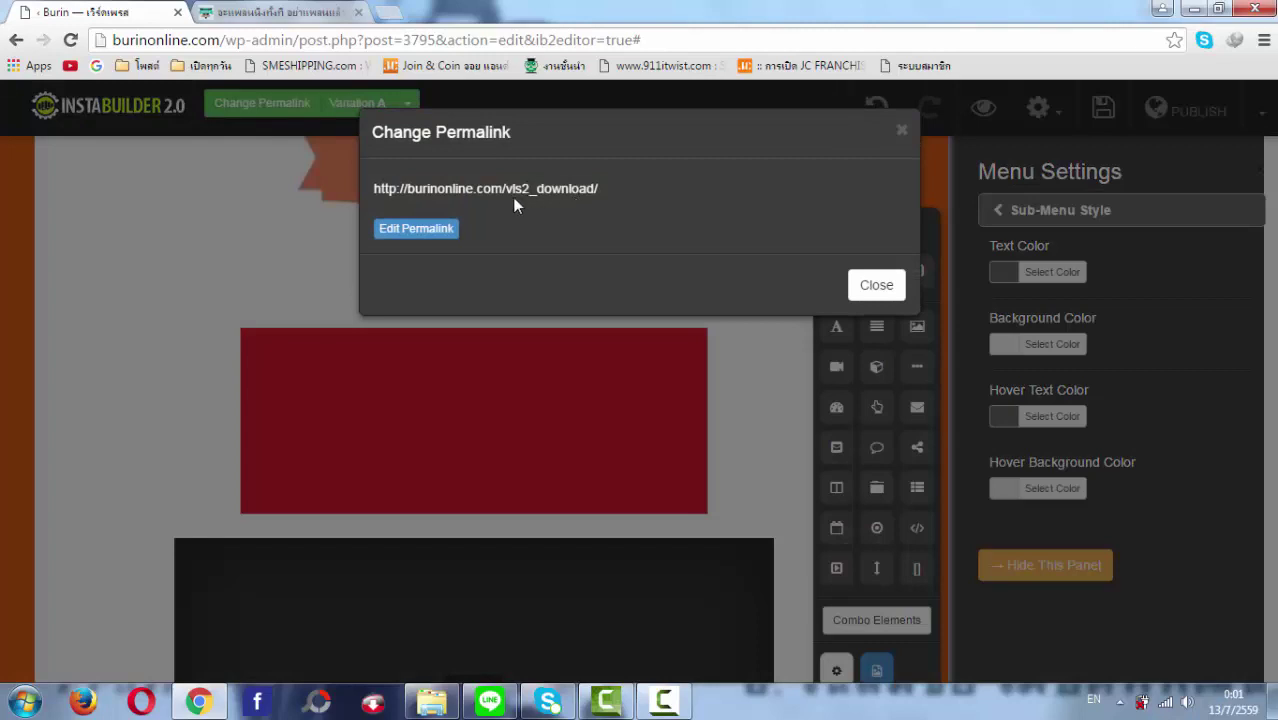
left_click(428, 230)
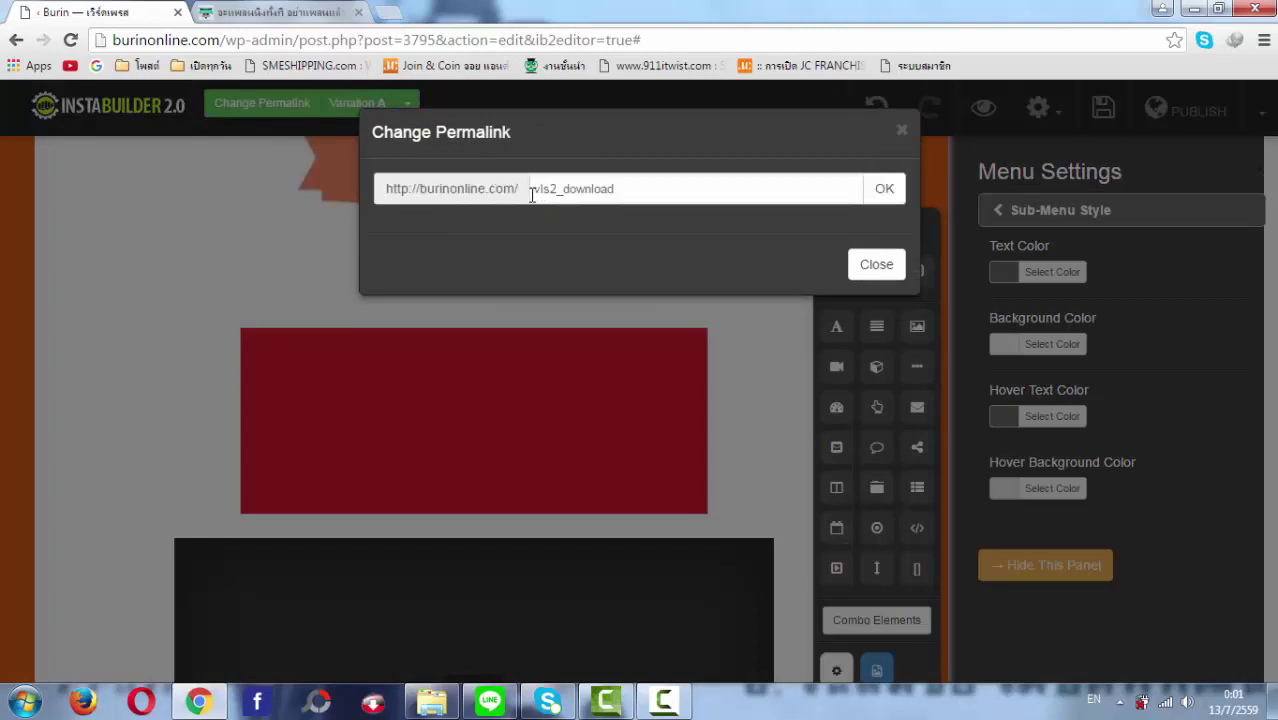
left_click_drag(534, 194, 662, 196)
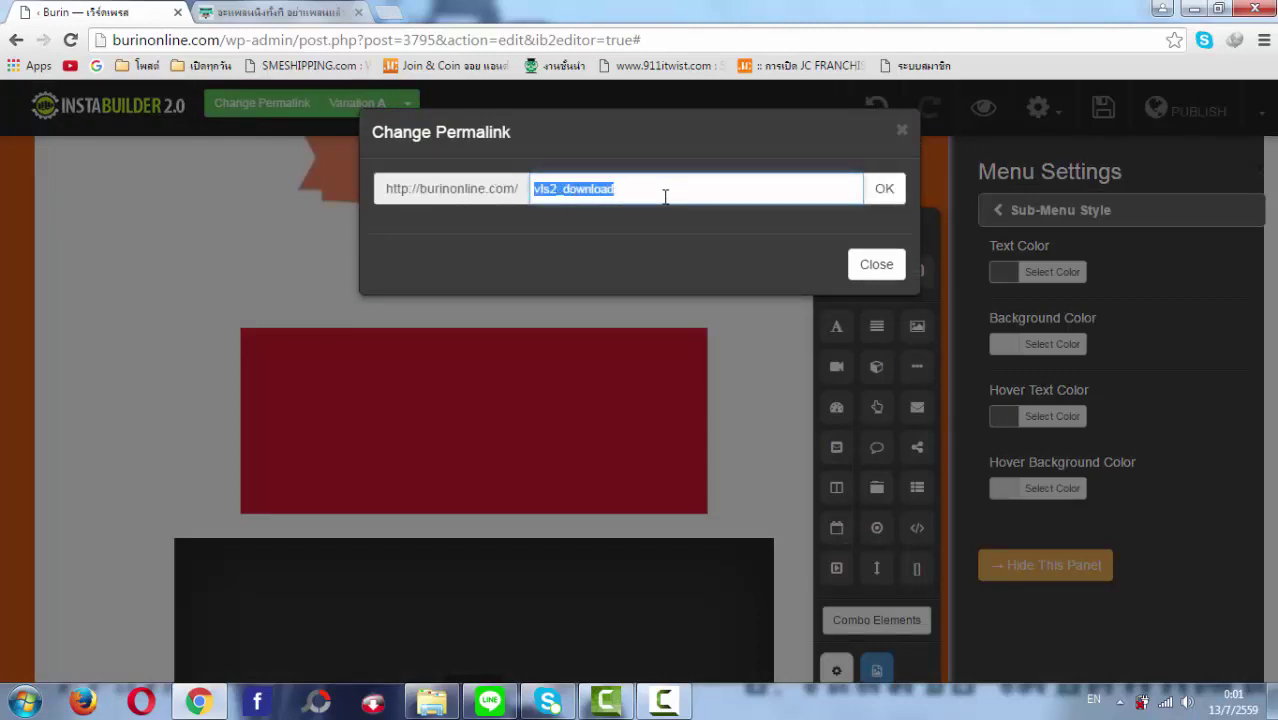
type("kkk")
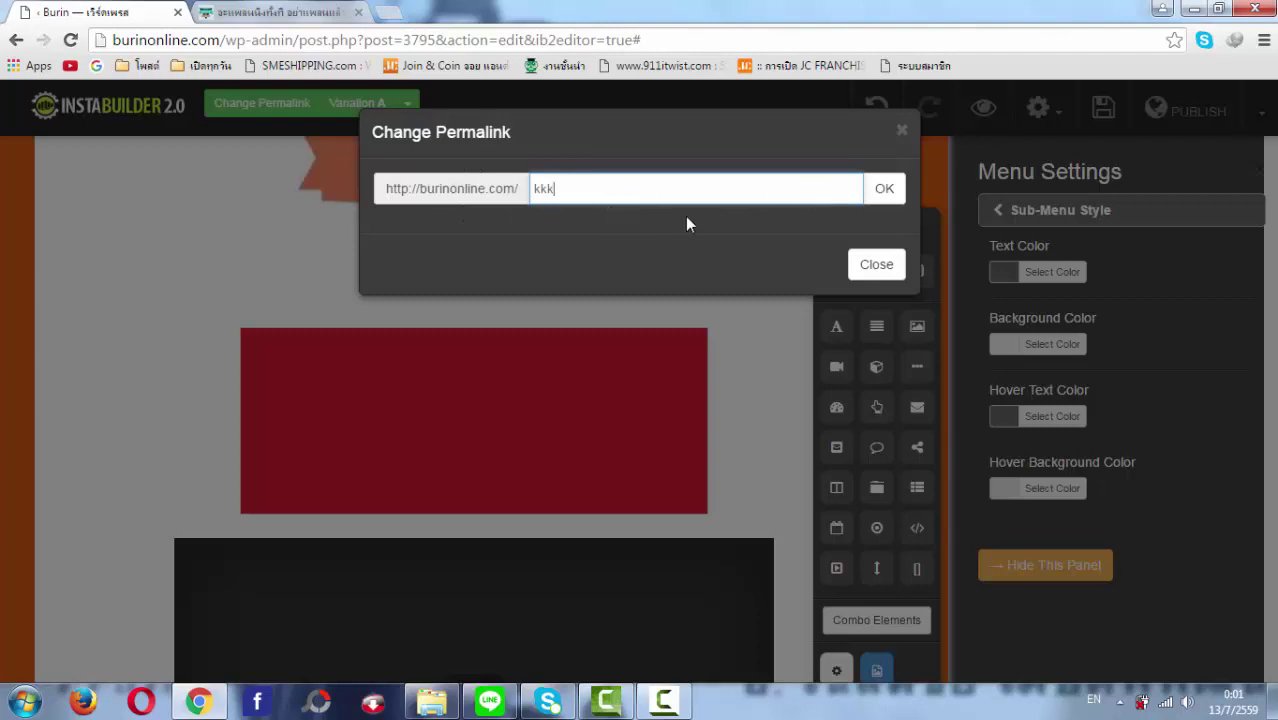
left_click(888, 196)
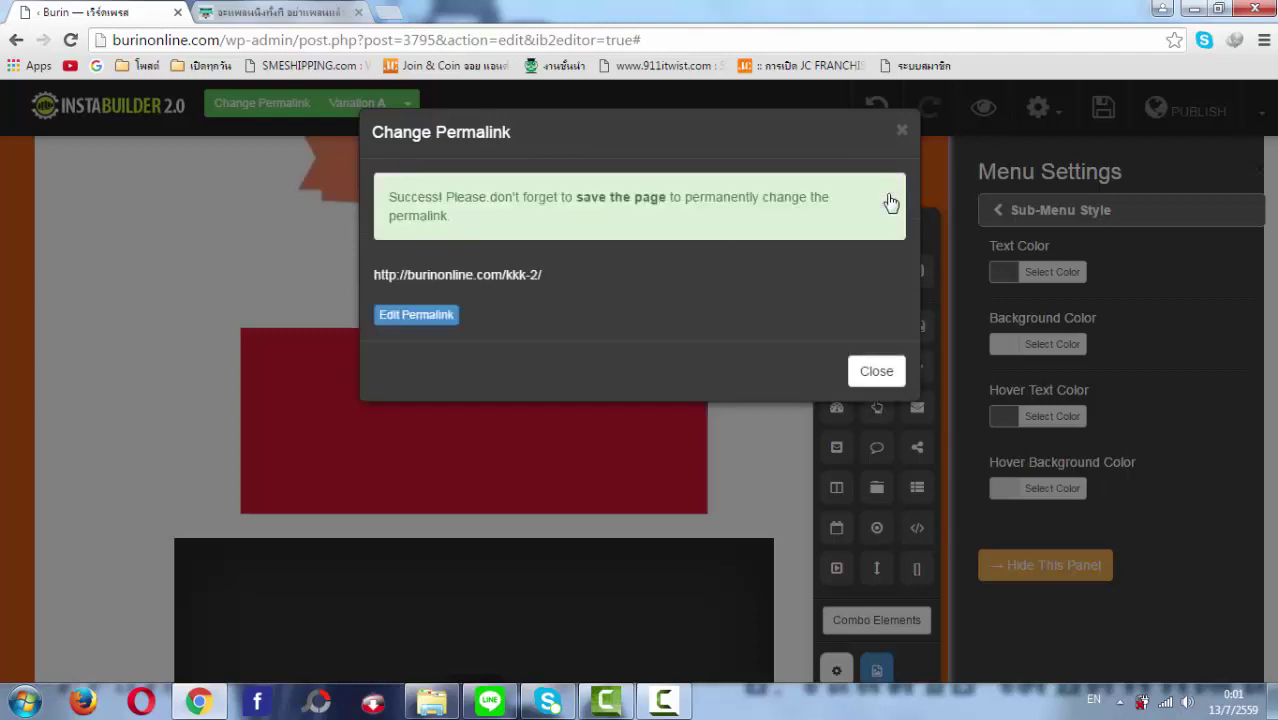
left_click(866, 372)
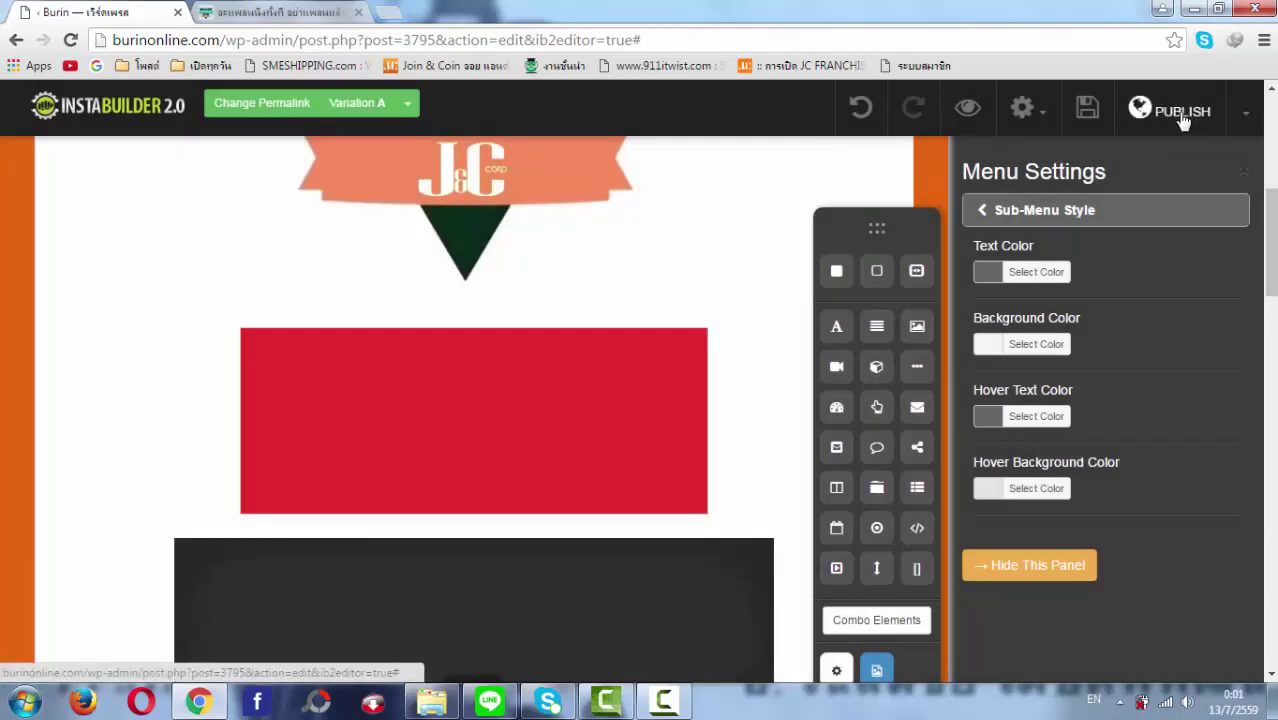
left_click(1183, 115)
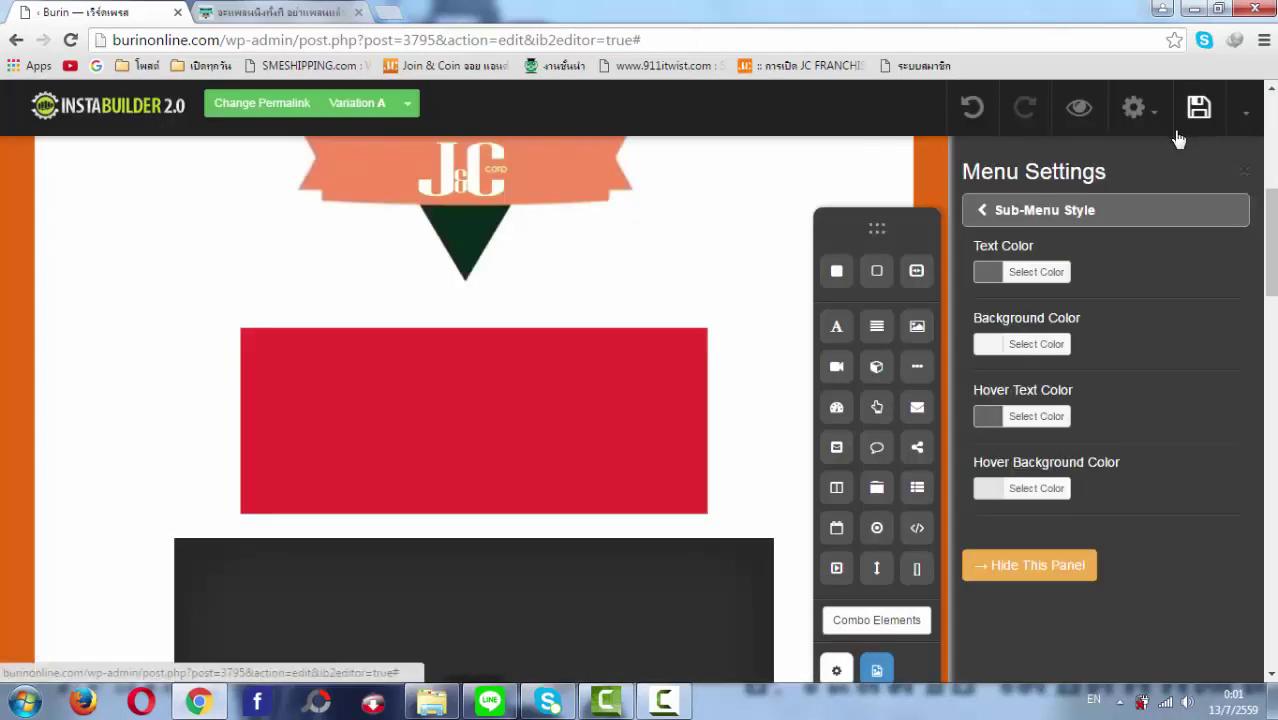
- Set the page title to "ทดสอบ" in the Page Info & SEO settings and save the page
left_click(1148, 118)
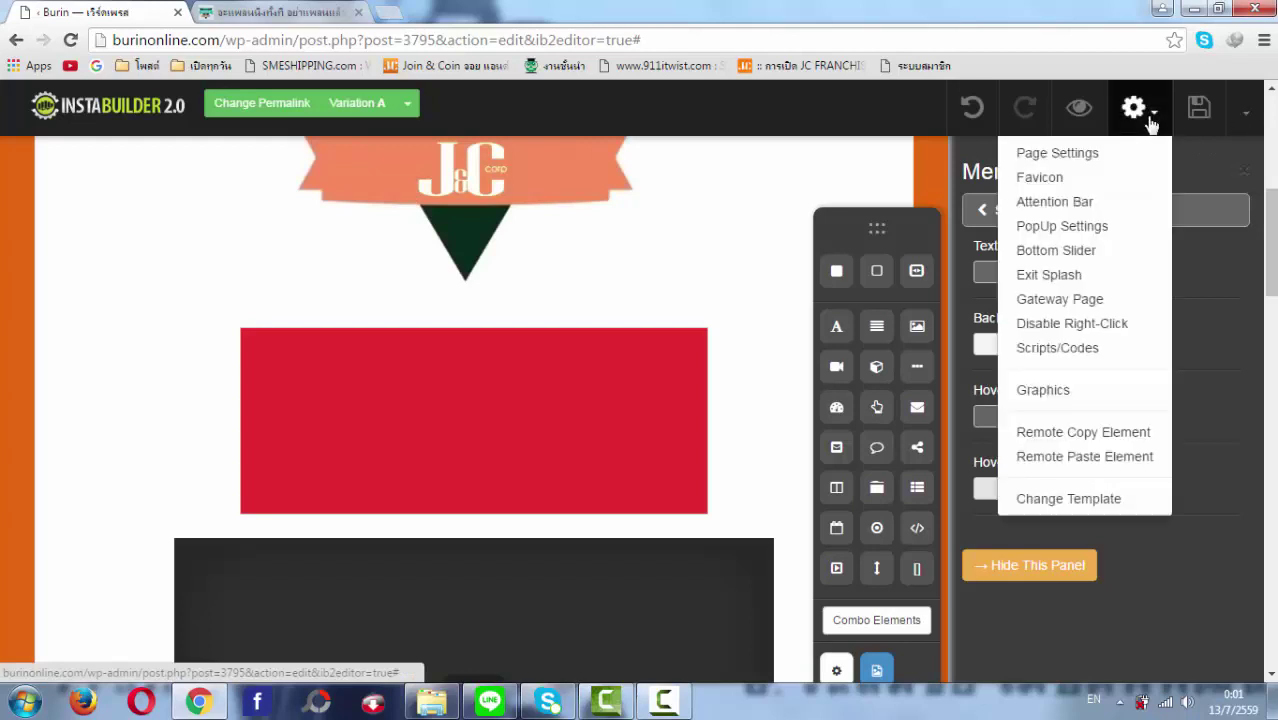
left_click(1246, 113)
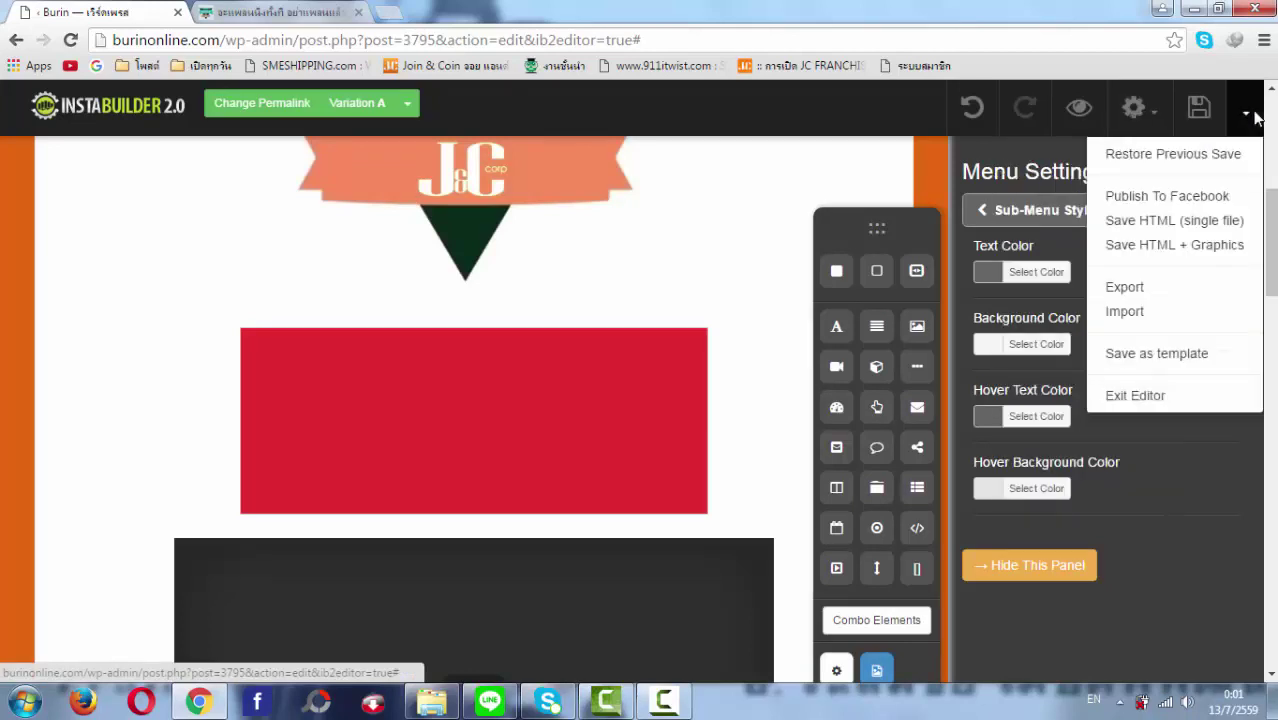
left_click(1152, 117)
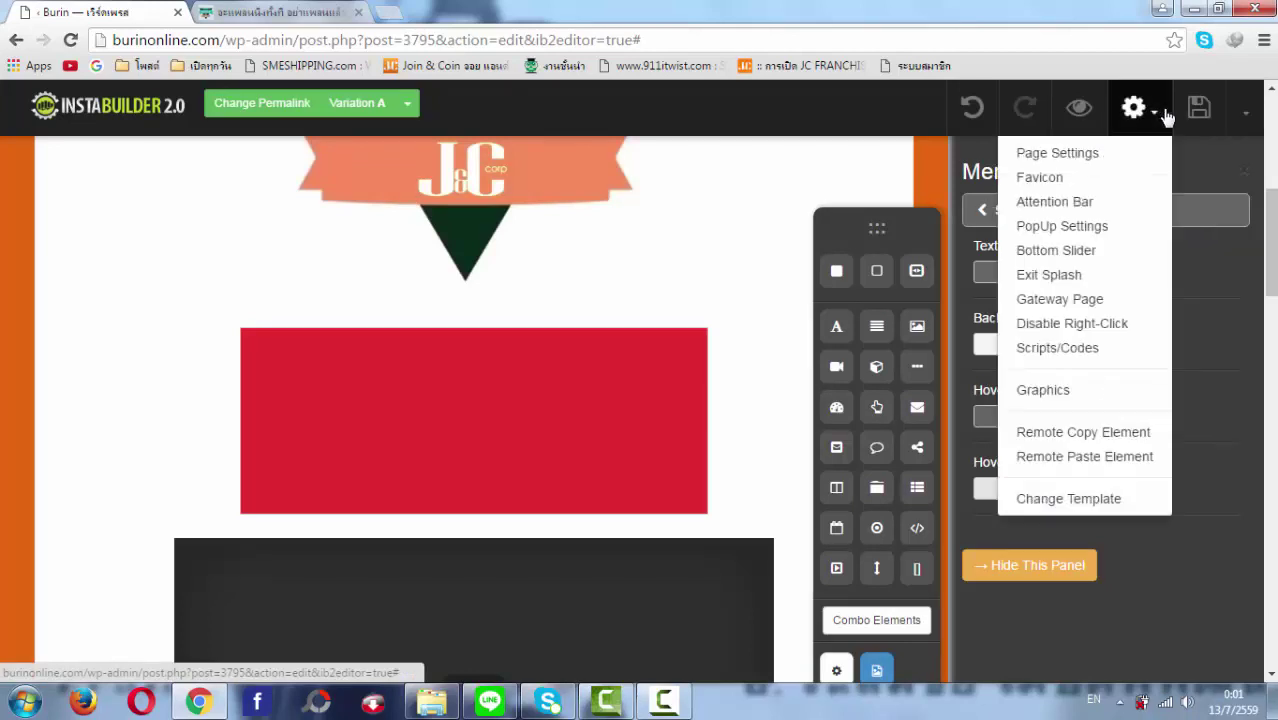
left_click(1087, 158)
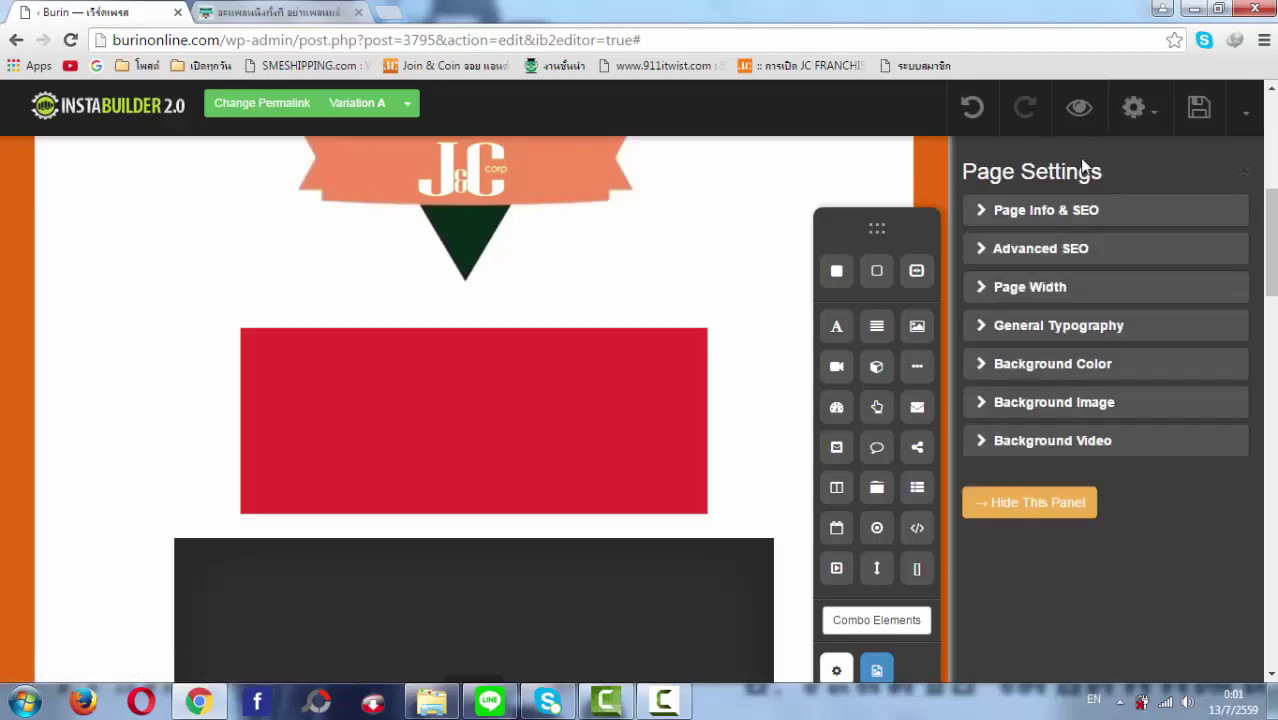
left_click(999, 220)
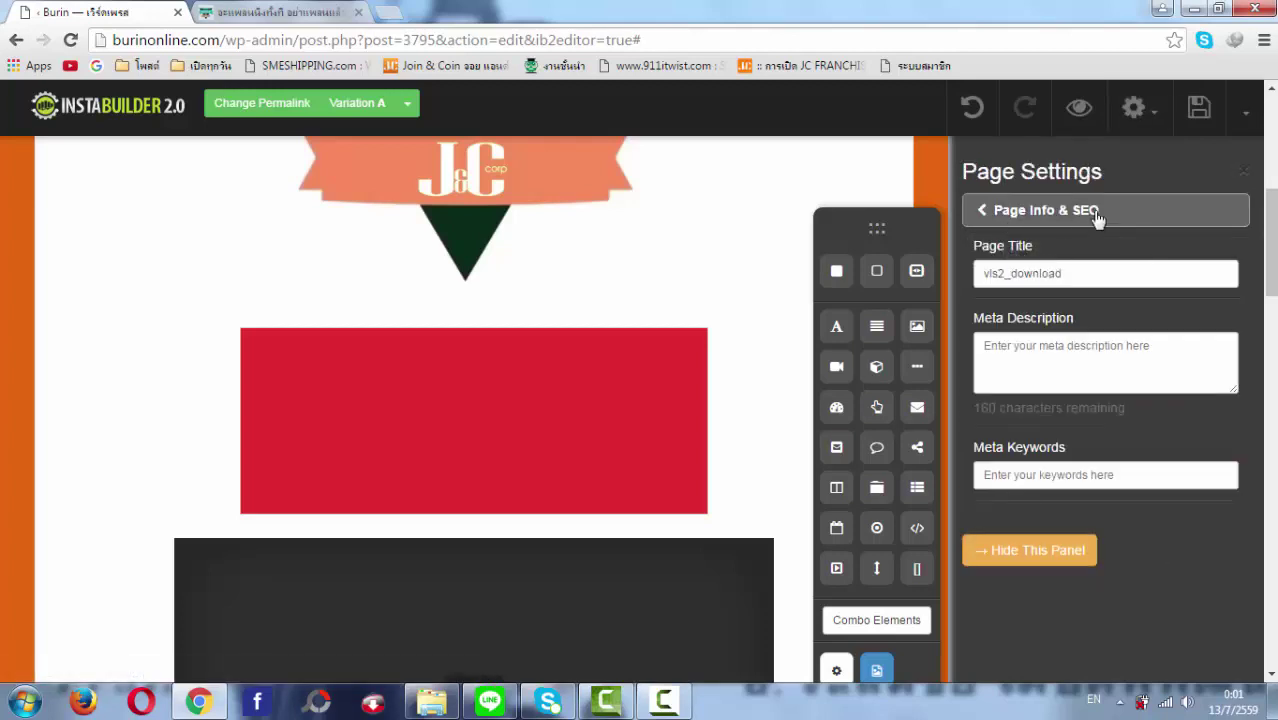
left_click(1024, 278)
left_click_drag(1076, 273, 952, 270)
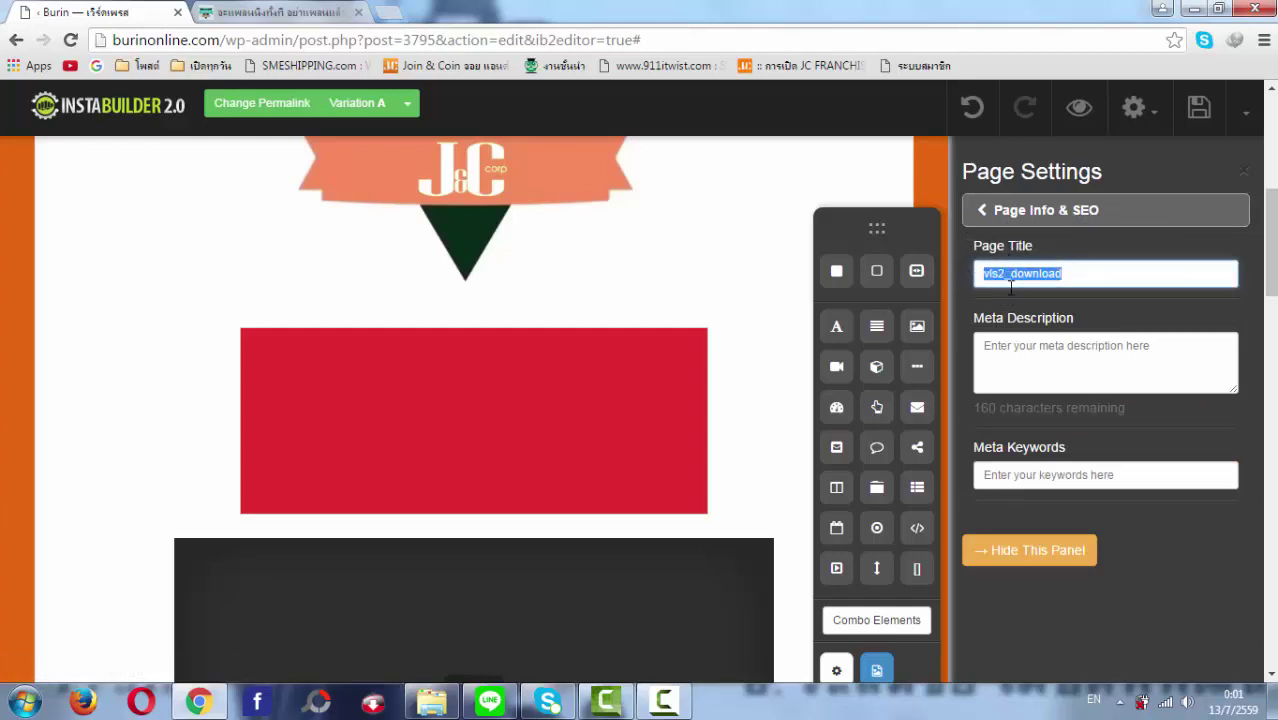
type("m")
key("BackSpace")
key("BackSpace")
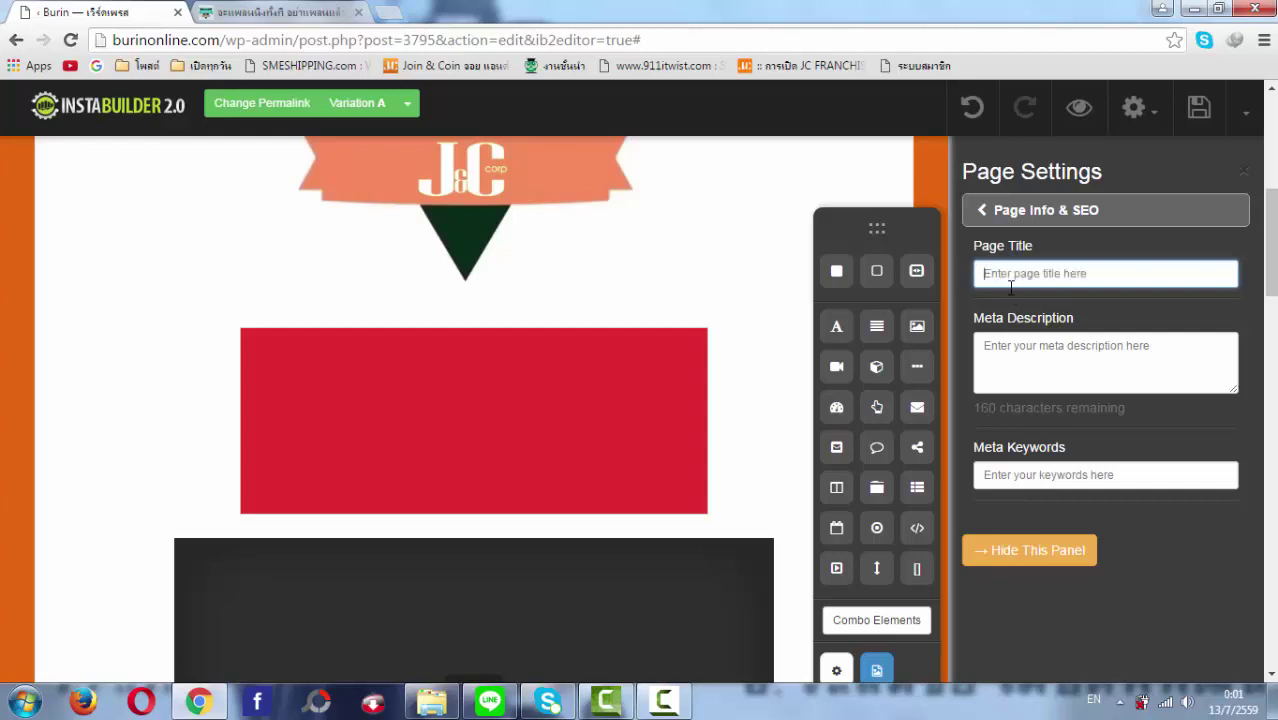
type("ทดสอบ")
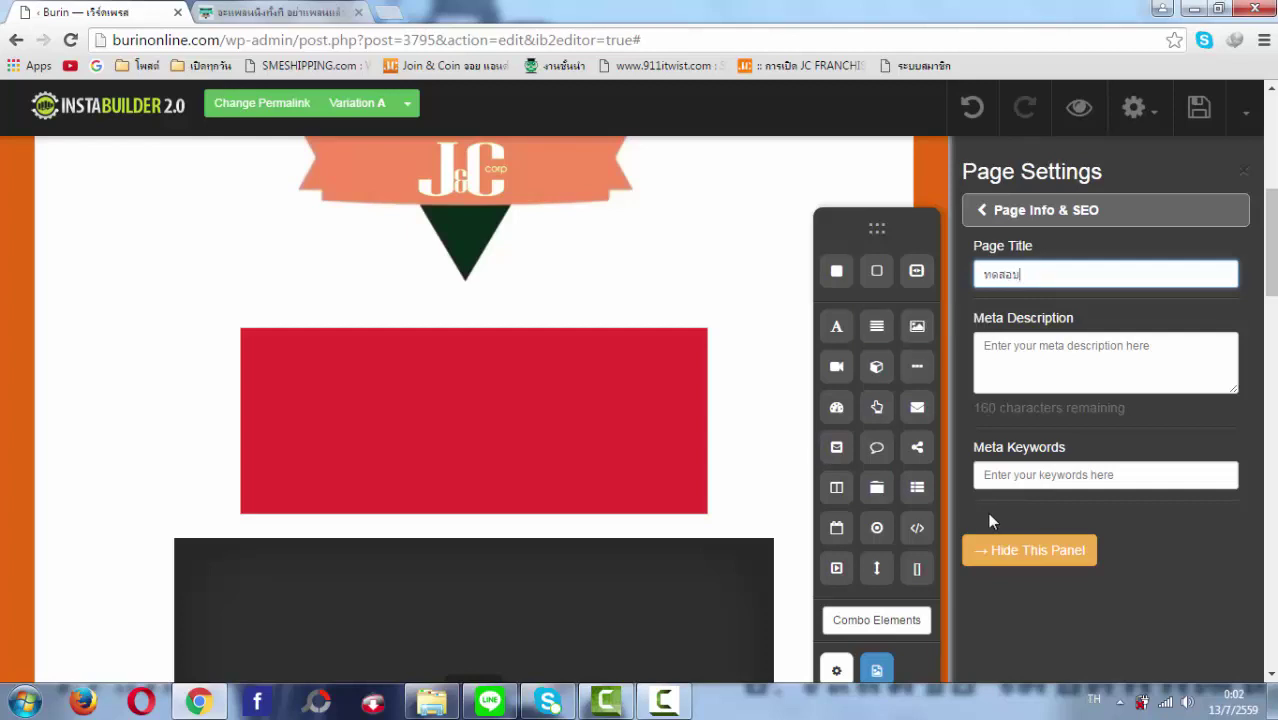
left_click(1005, 549)
left_click(1199, 108)
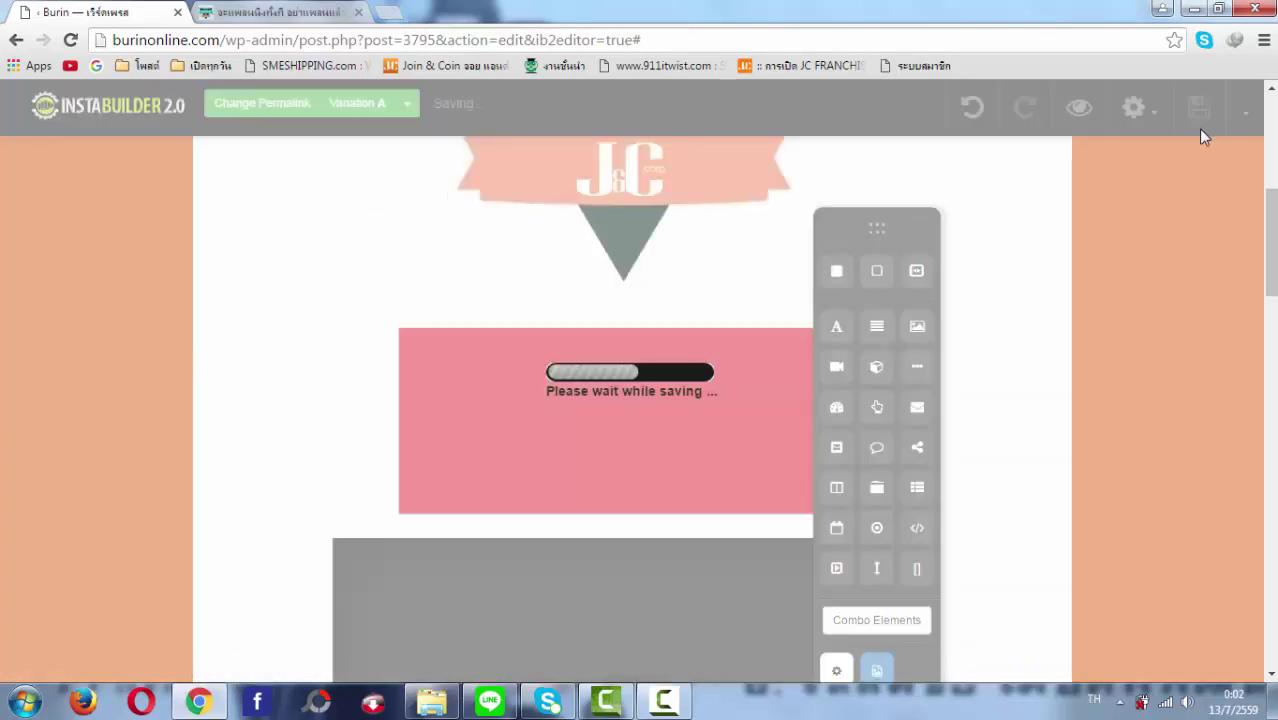
- Preview the saved landing page and look through it from the title to the subscribe form
scroll(1070, 222, "up", 5)
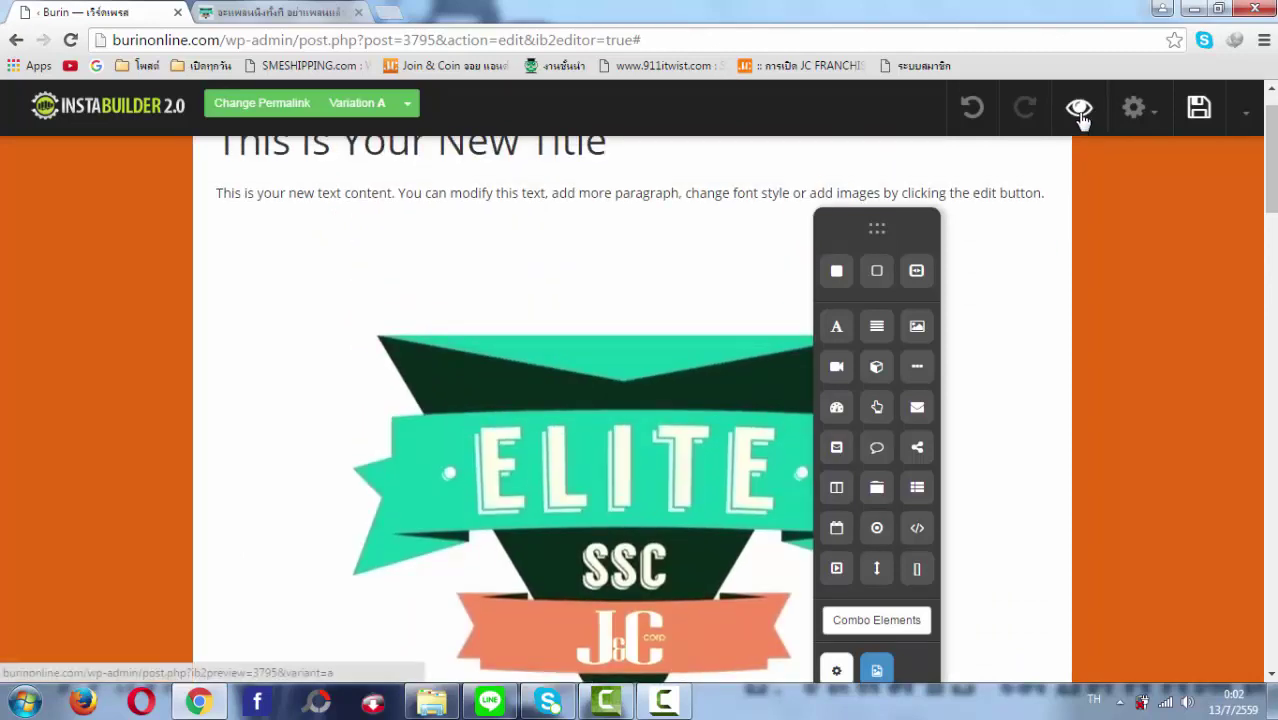
left_click(1080, 114)
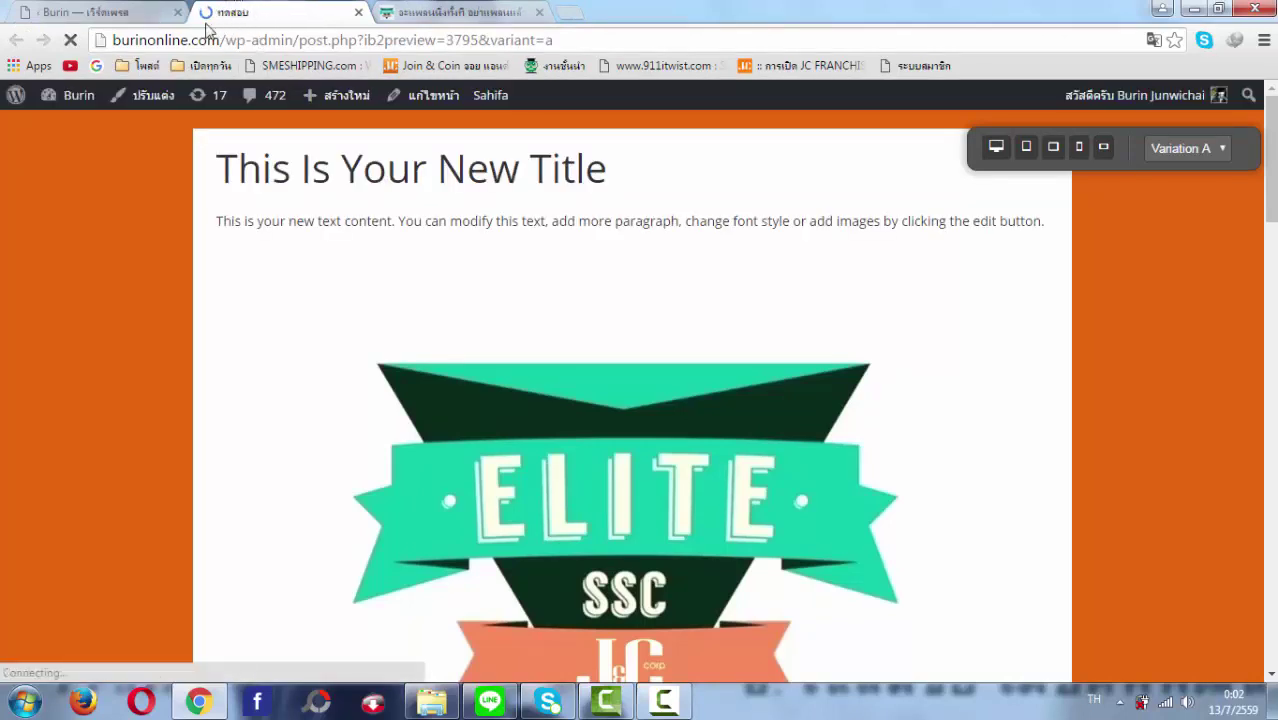
scroll(593, 230, "down", 3)
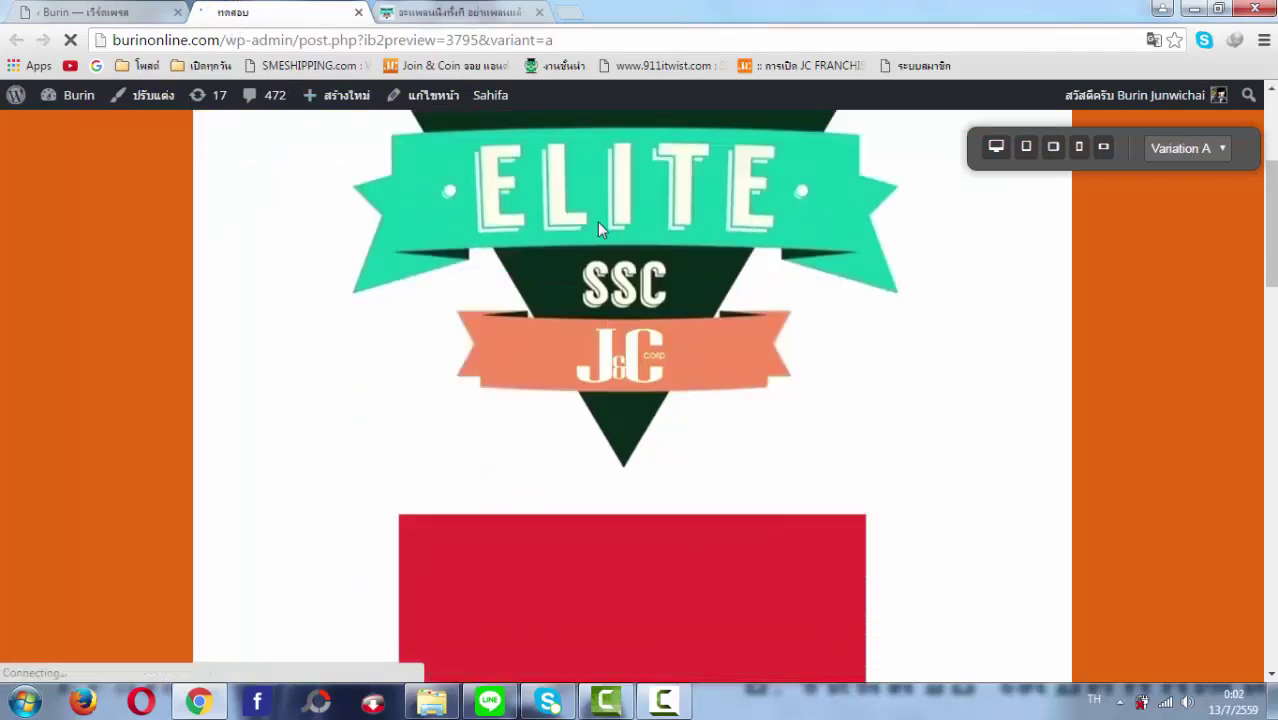
scroll(598, 222, "down", 15)
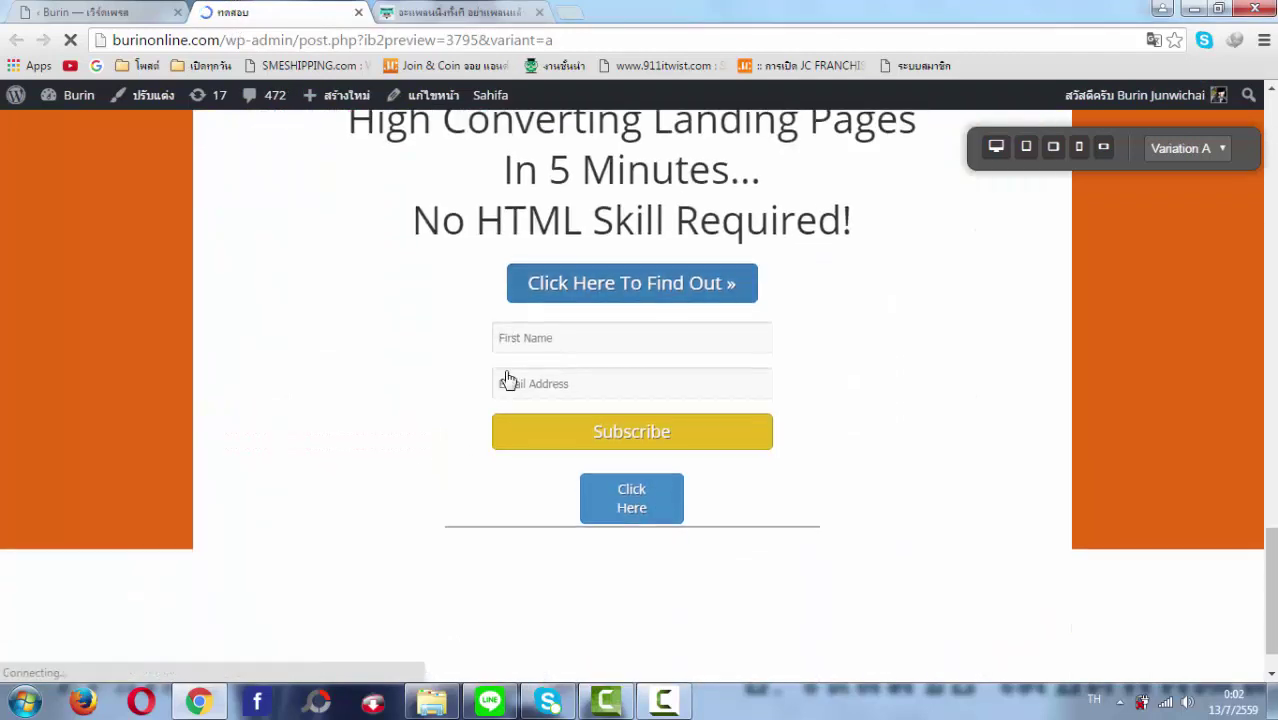
scroll(511, 378, "up", 10)
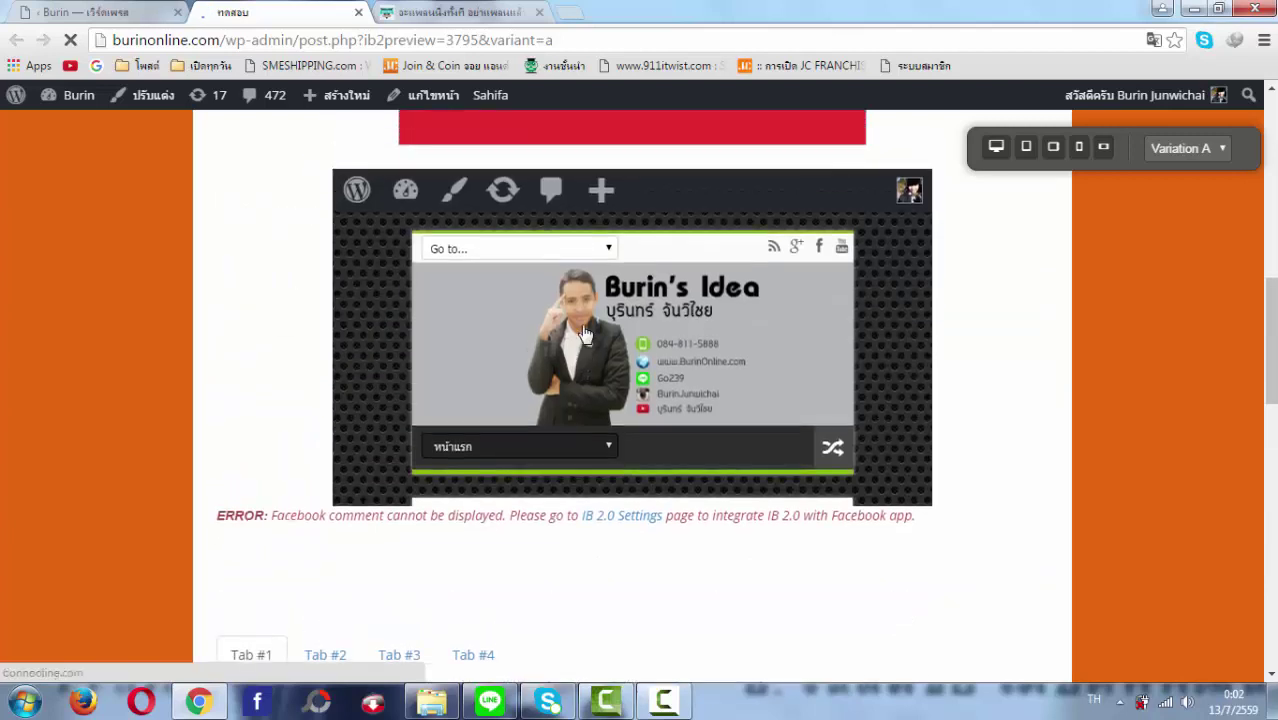
scroll(585, 335, "up", 7)
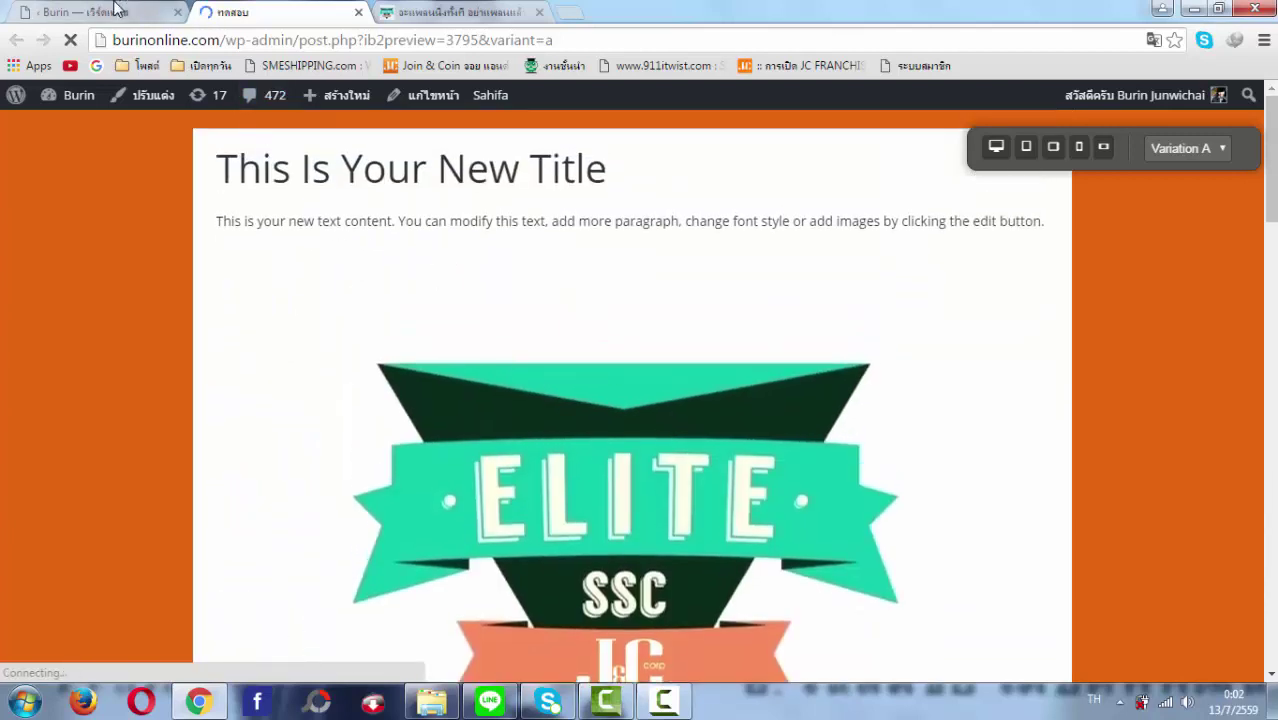
- Return from the preview and exit the landing page editor to the InstaBuilder dashboard
left_click(117, 11)
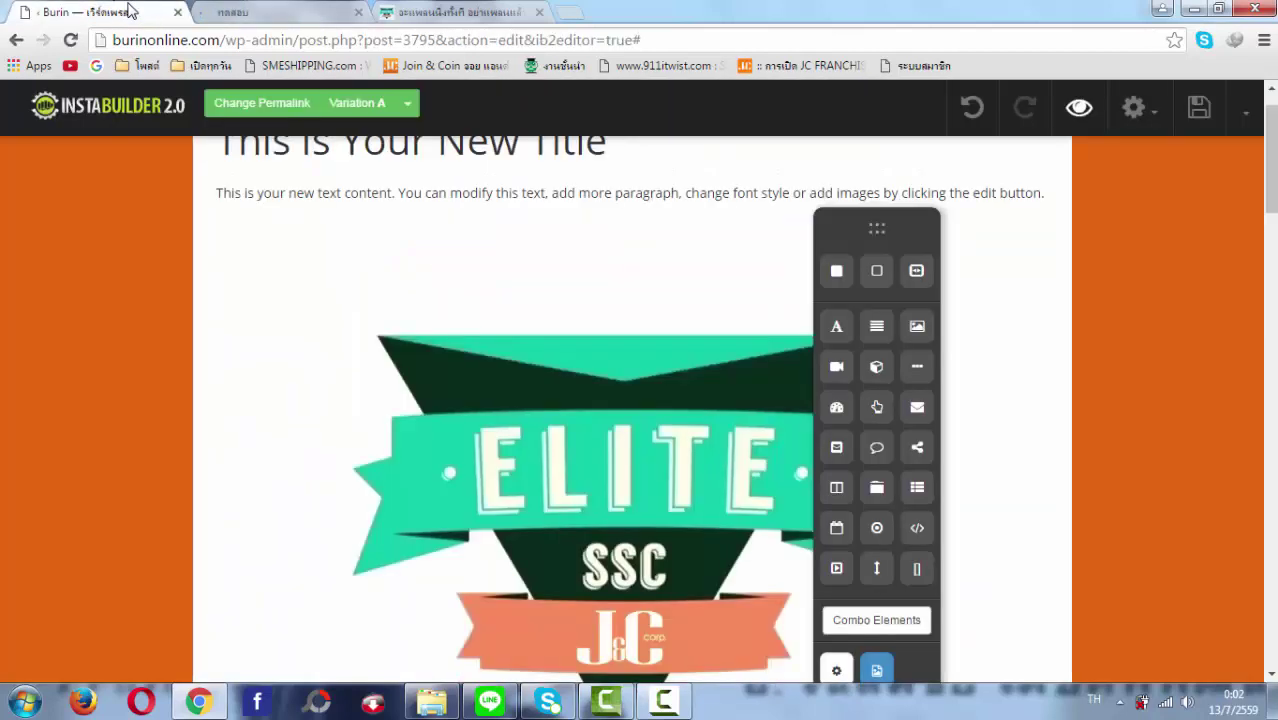
left_click(1243, 117)
left_click(1130, 391)
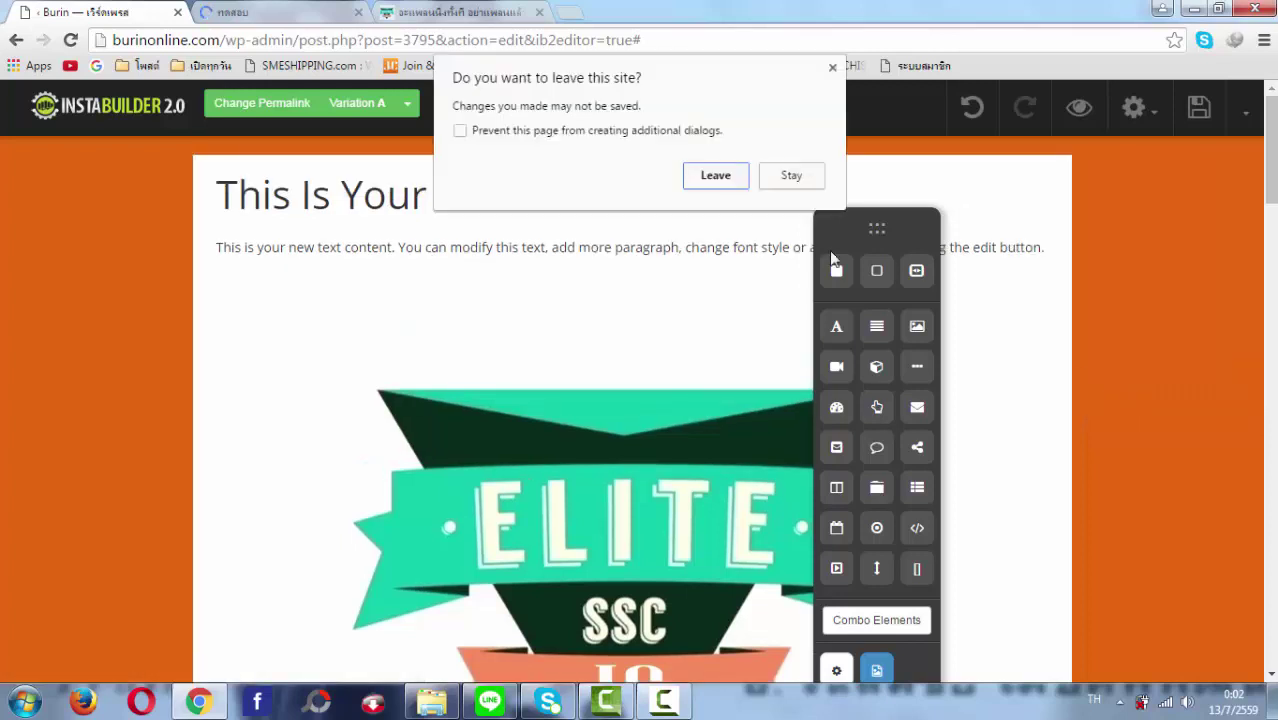
left_click(697, 186)
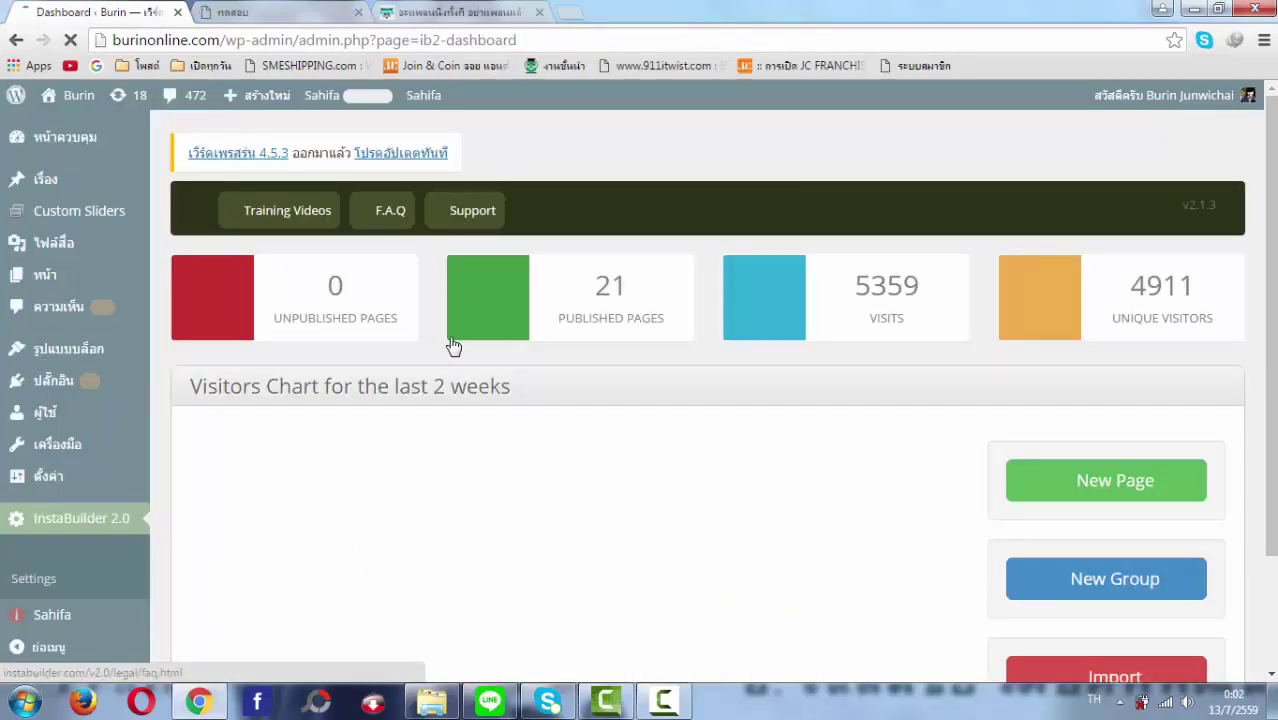
- Delete the "ทดสอบ" page from the dashboard's Ungrouped Pages list
scroll(455, 344, "down", 10)
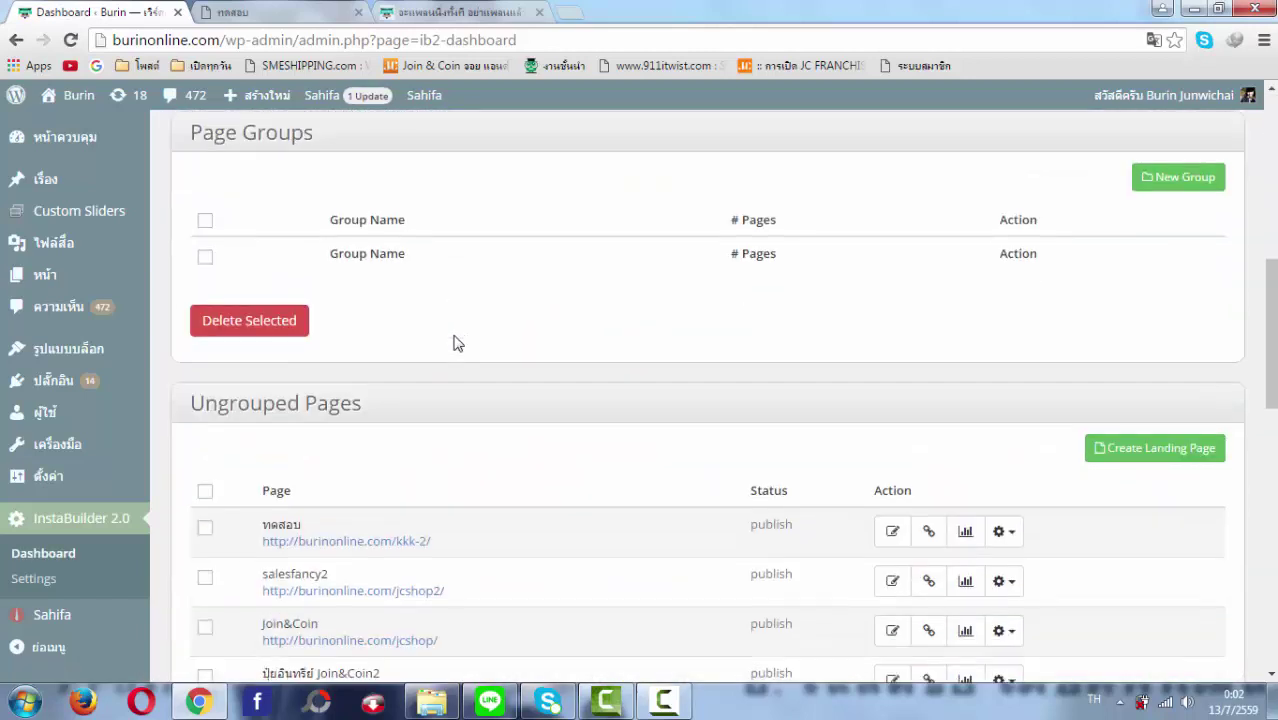
scroll(463, 336, "down", 8)
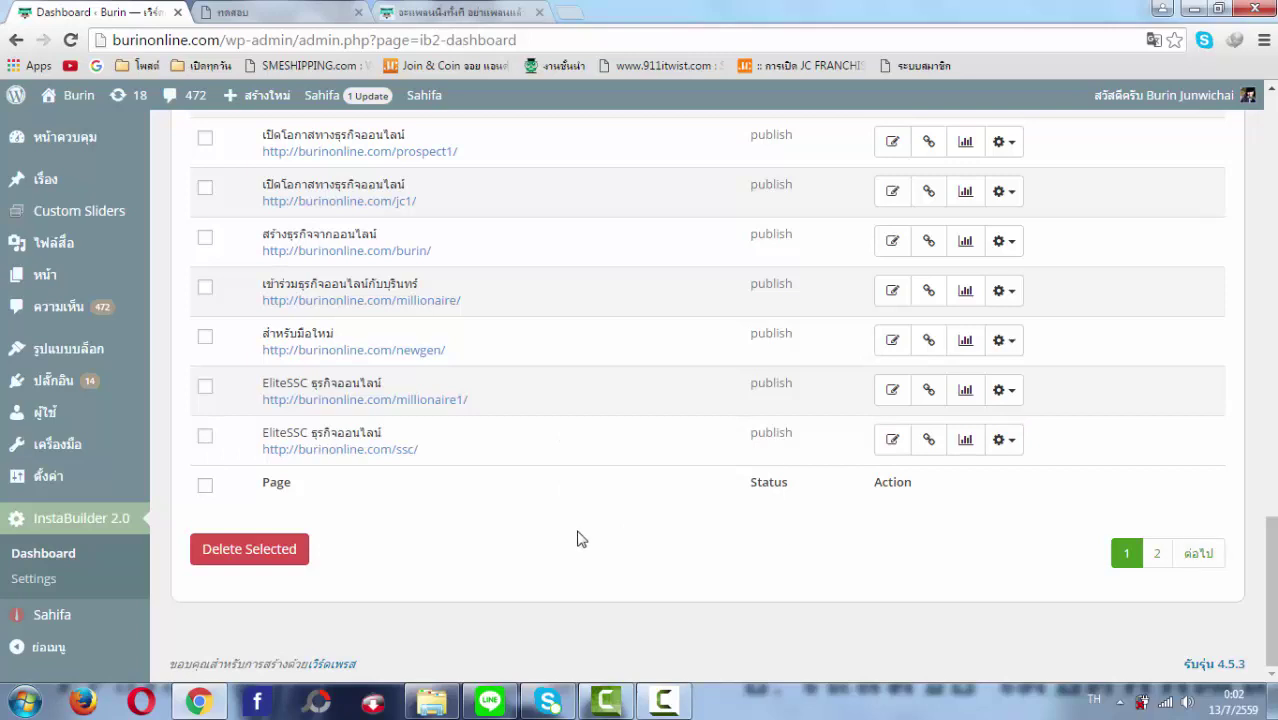
scroll(553, 516, "up", 5)
scroll(590, 470, "up", 4)
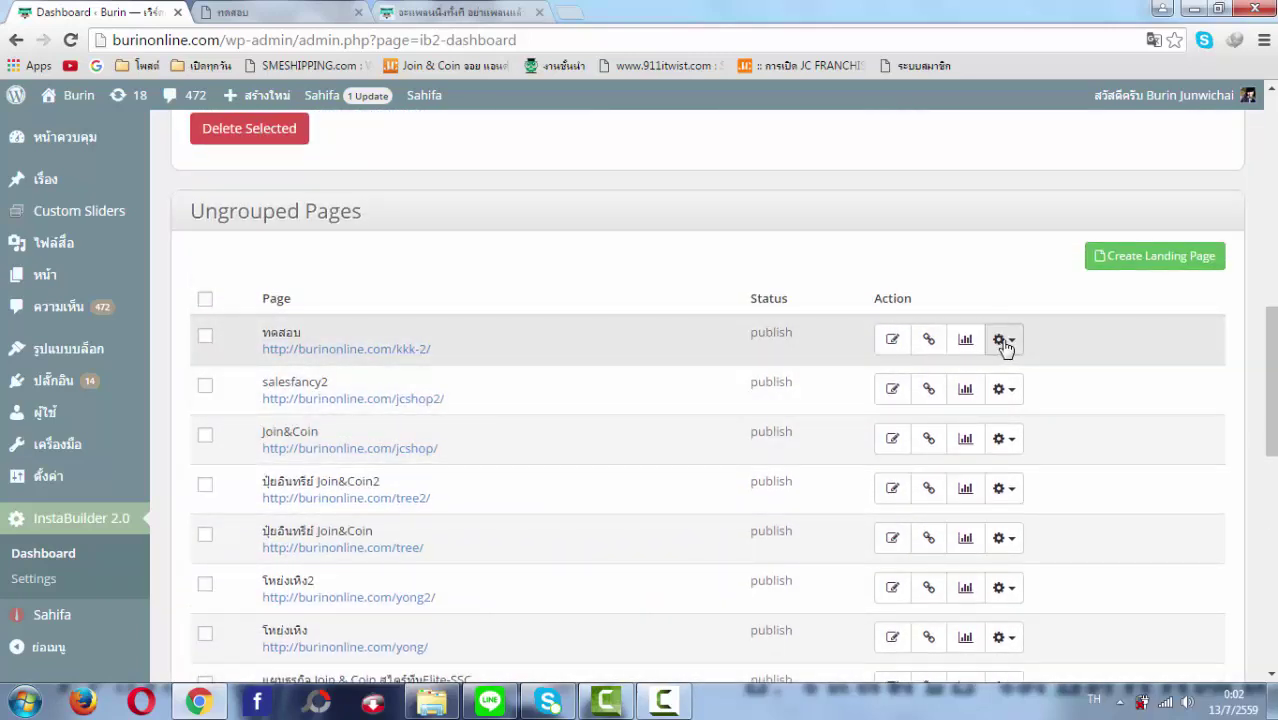
left_click(1003, 341)
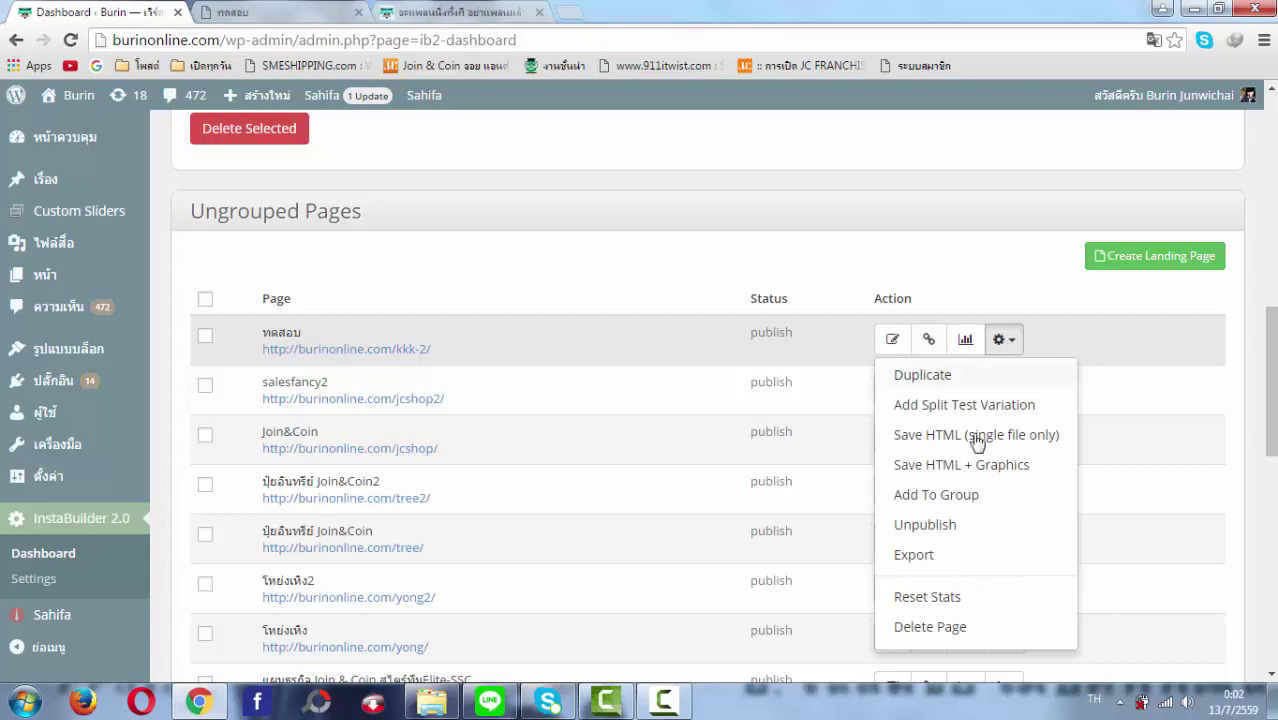
left_click(973, 630)
left_click(716, 189)
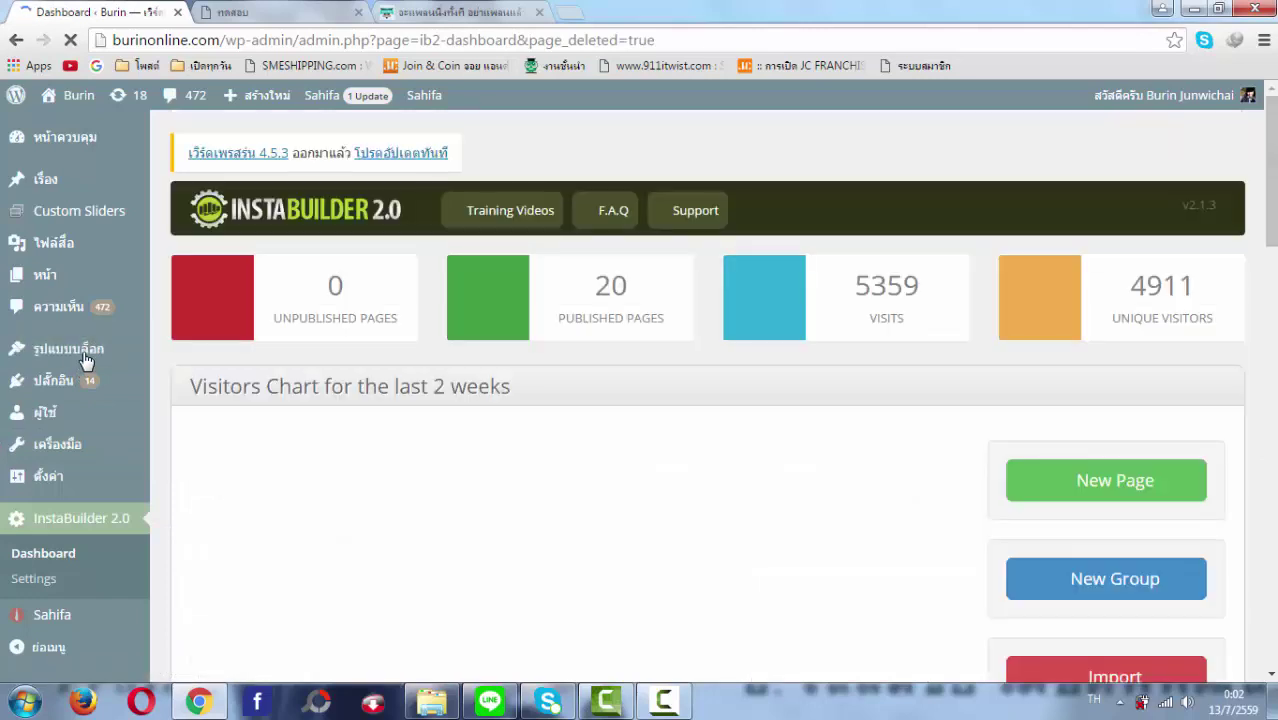
- Open the WordPress appearance customizer (ปรับแต่ง) for the site
mouse_move(72, 352)
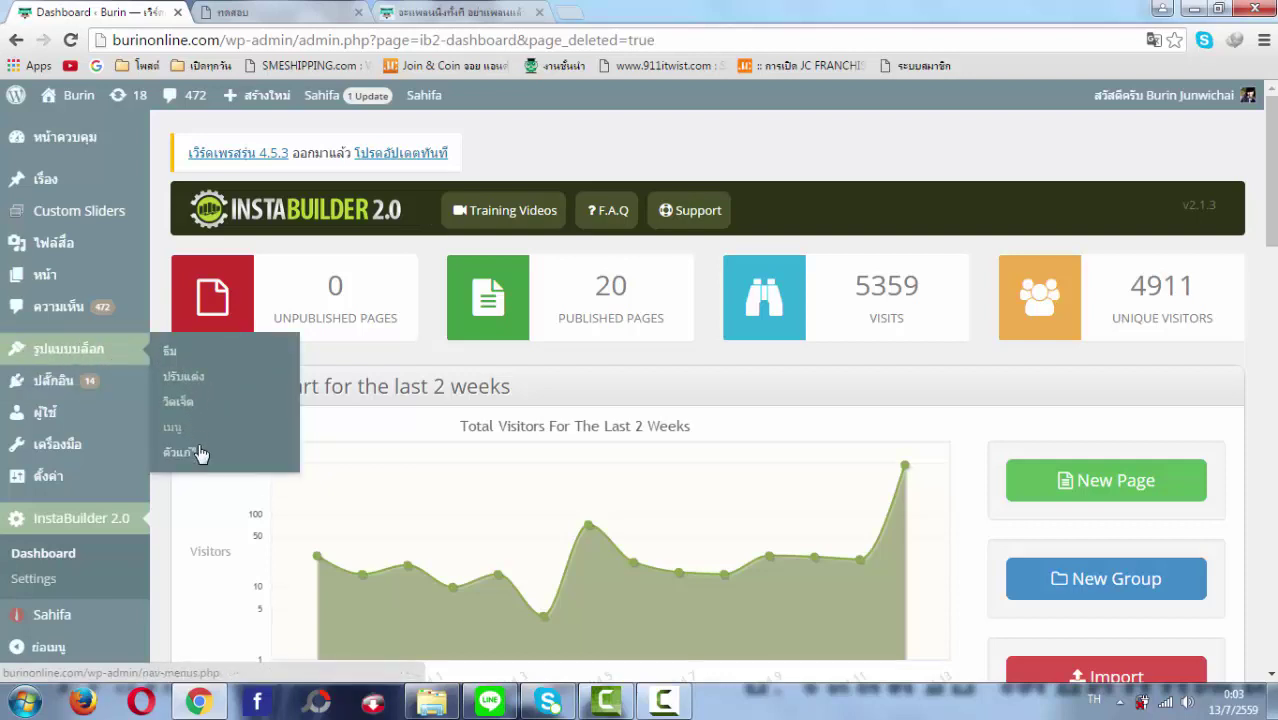
left_click(184, 377)
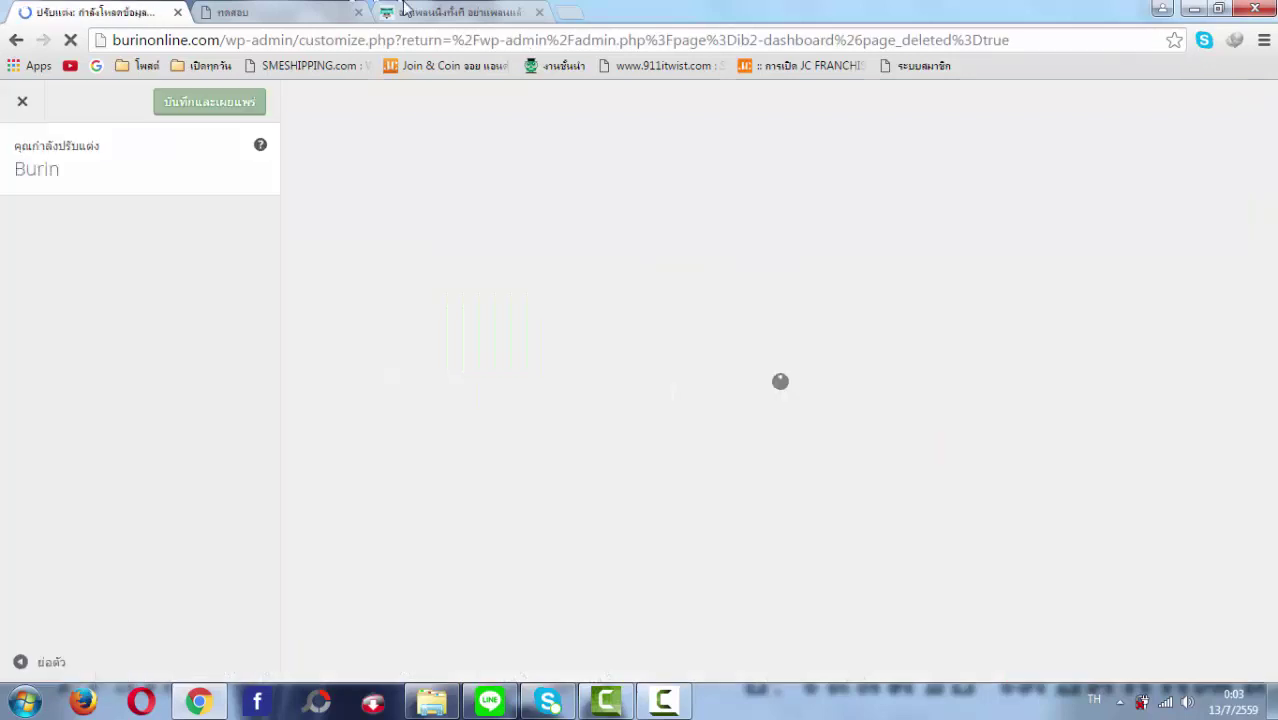
left_click(325, 10)
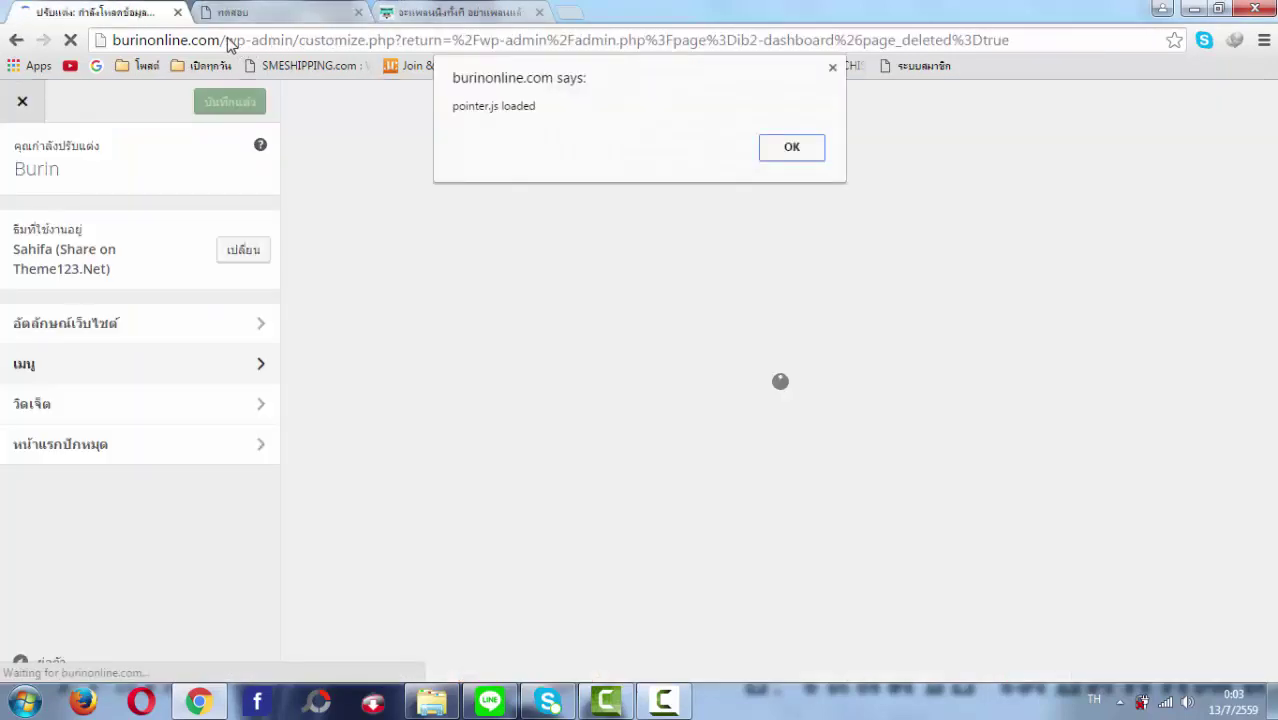
- Dismiss the customizer's alert, load the burinonline.com home page instead, and look through it from the header to the sidebar banners
left_click(832, 68)
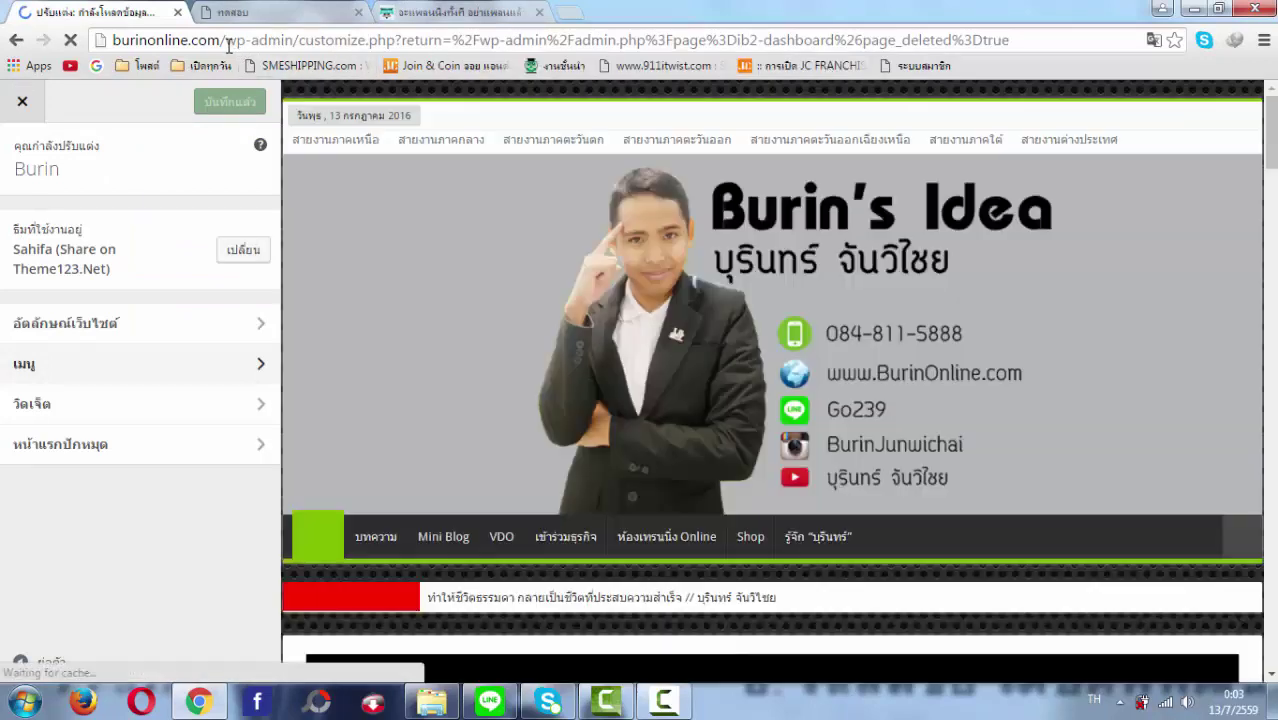
left_click_drag(226, 40, 1174, 6)
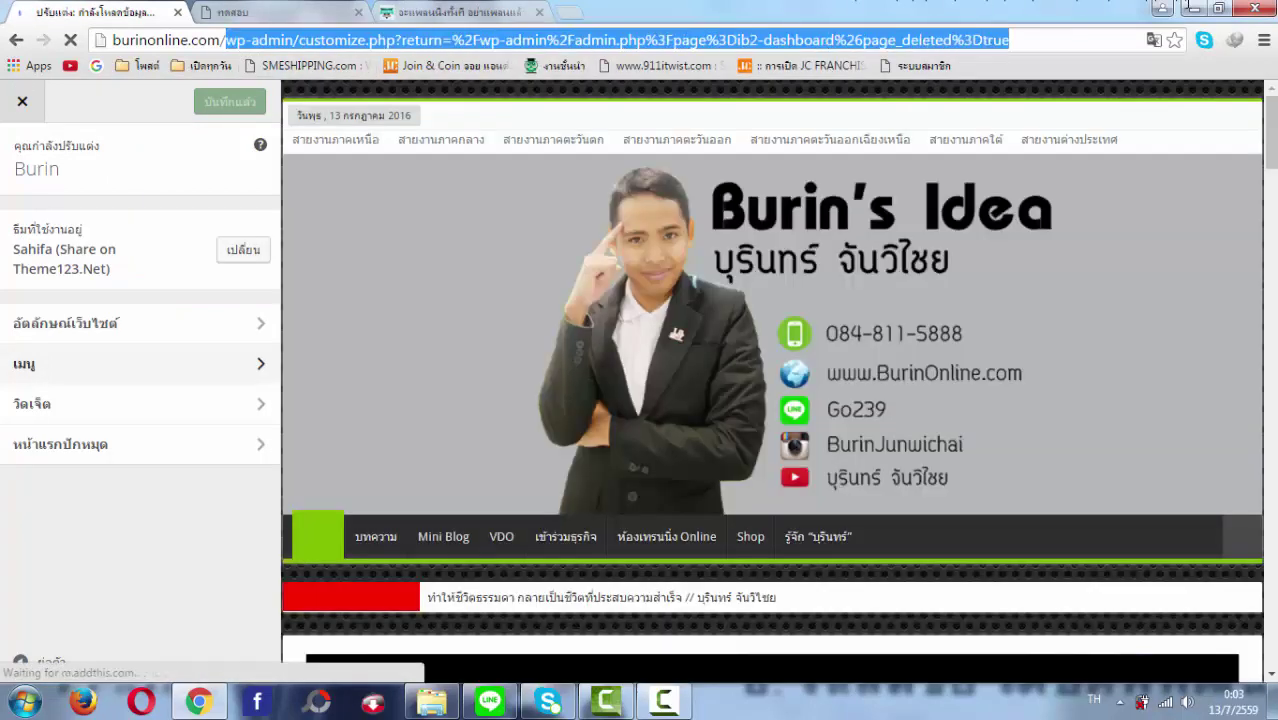
key("BackSpace")
key("Return")
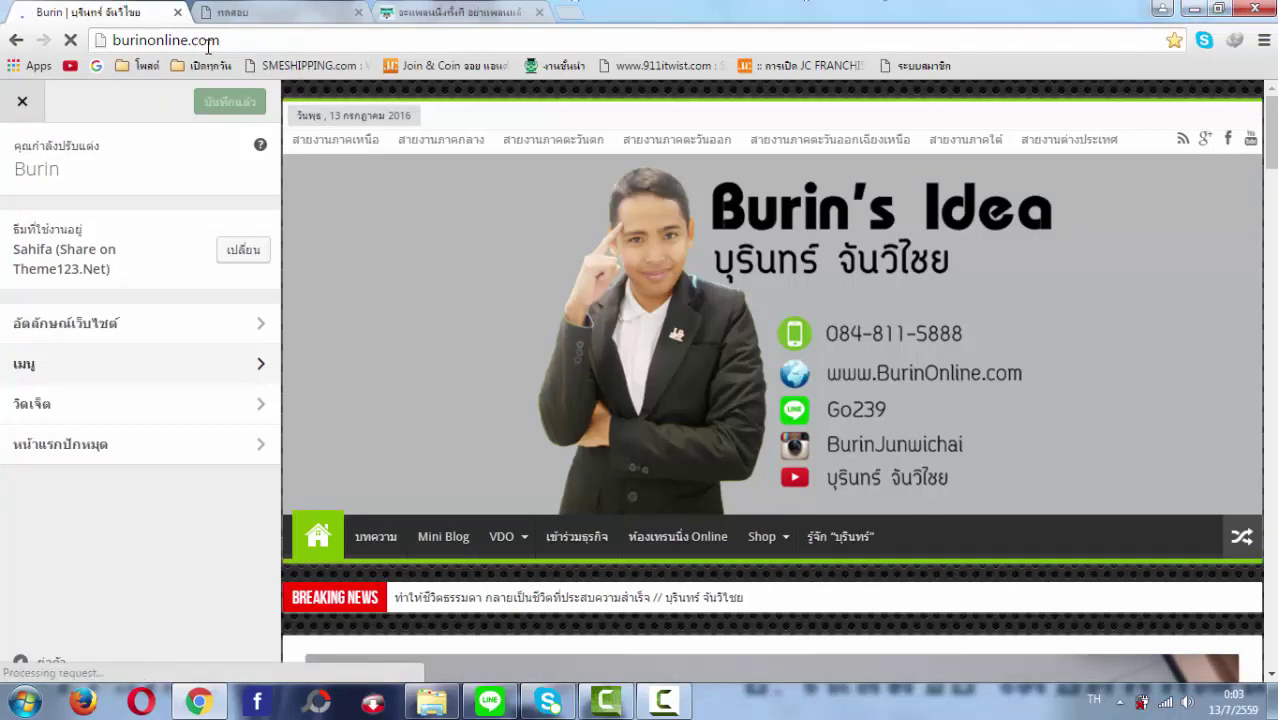
scroll(84, 307, "down", 10)
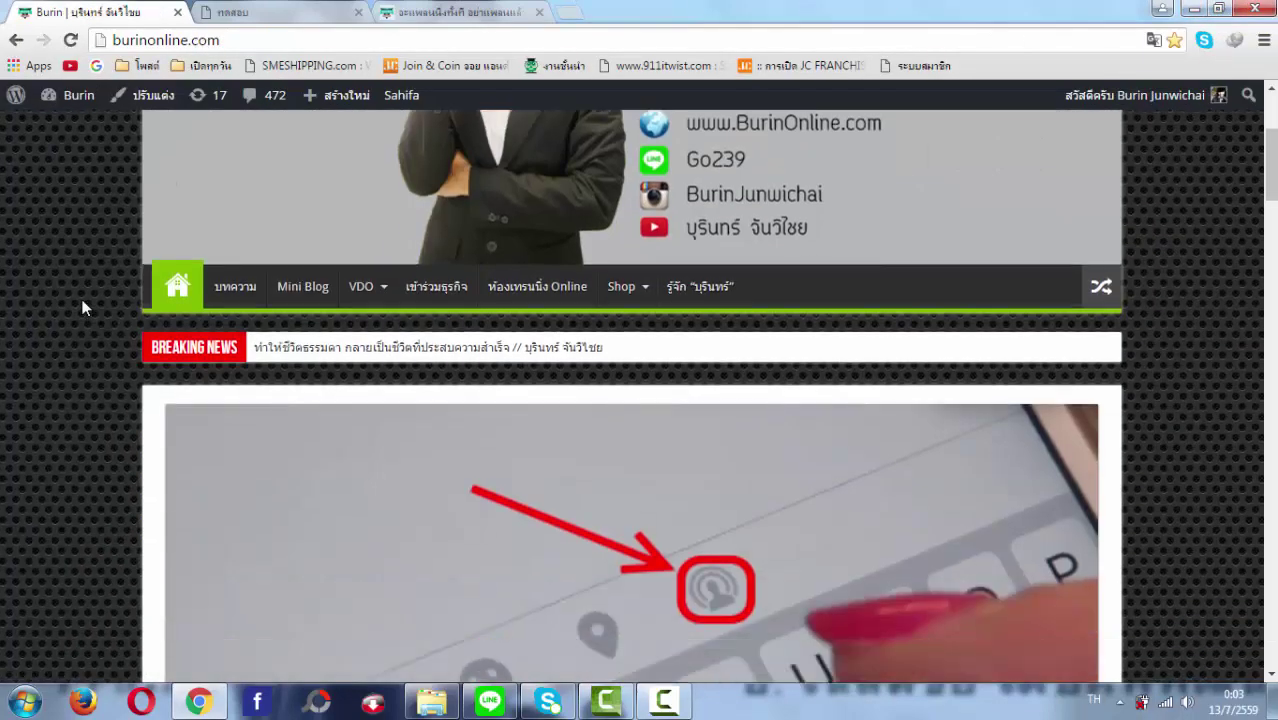
scroll(92, 297, "down", 4)
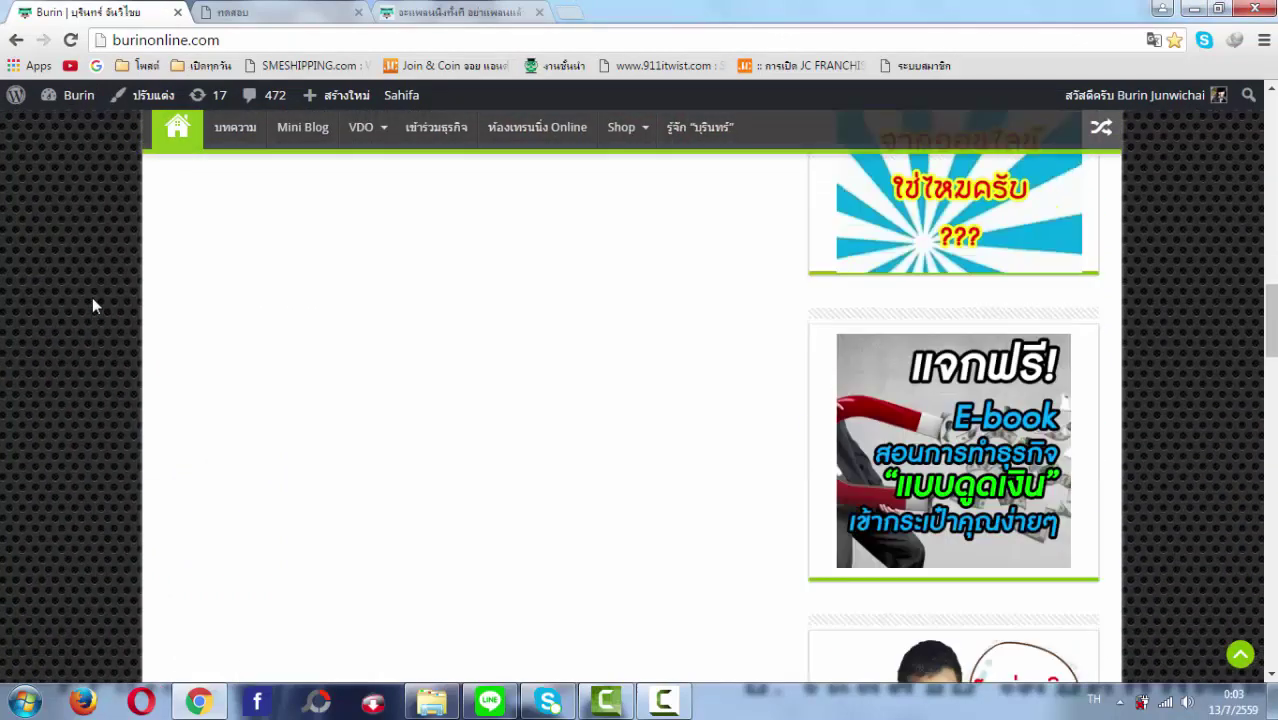
scroll(96, 288, "up", 15)
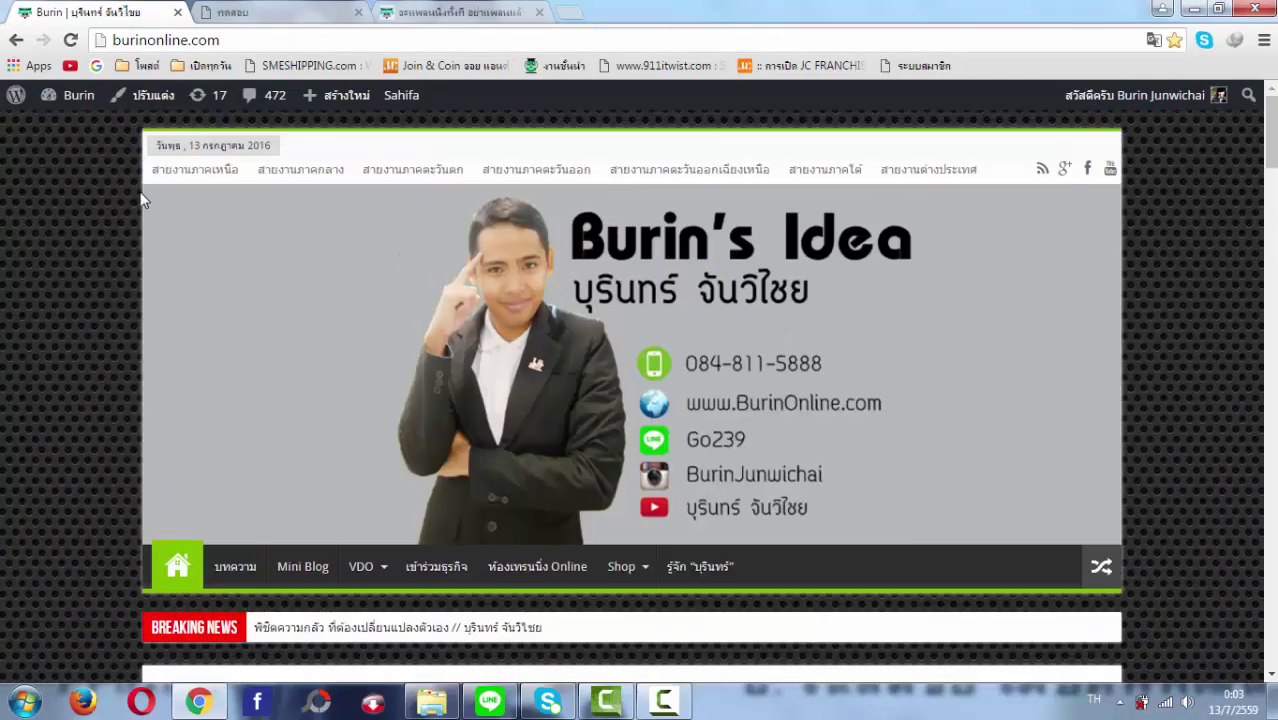
- Replace the landing page preview with the WordPress admin dashboard at burinonline.com/wp-admin/
left_click(250, 12)
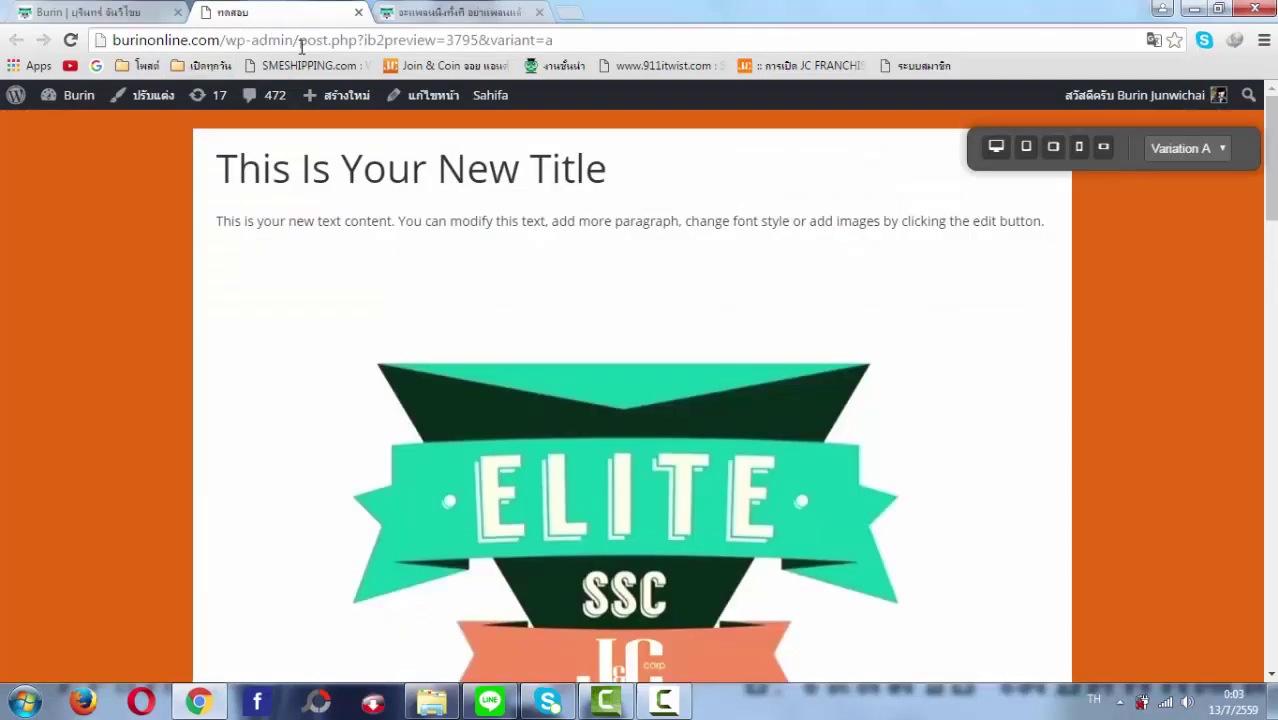
left_click_drag(301, 42, 639, 60)
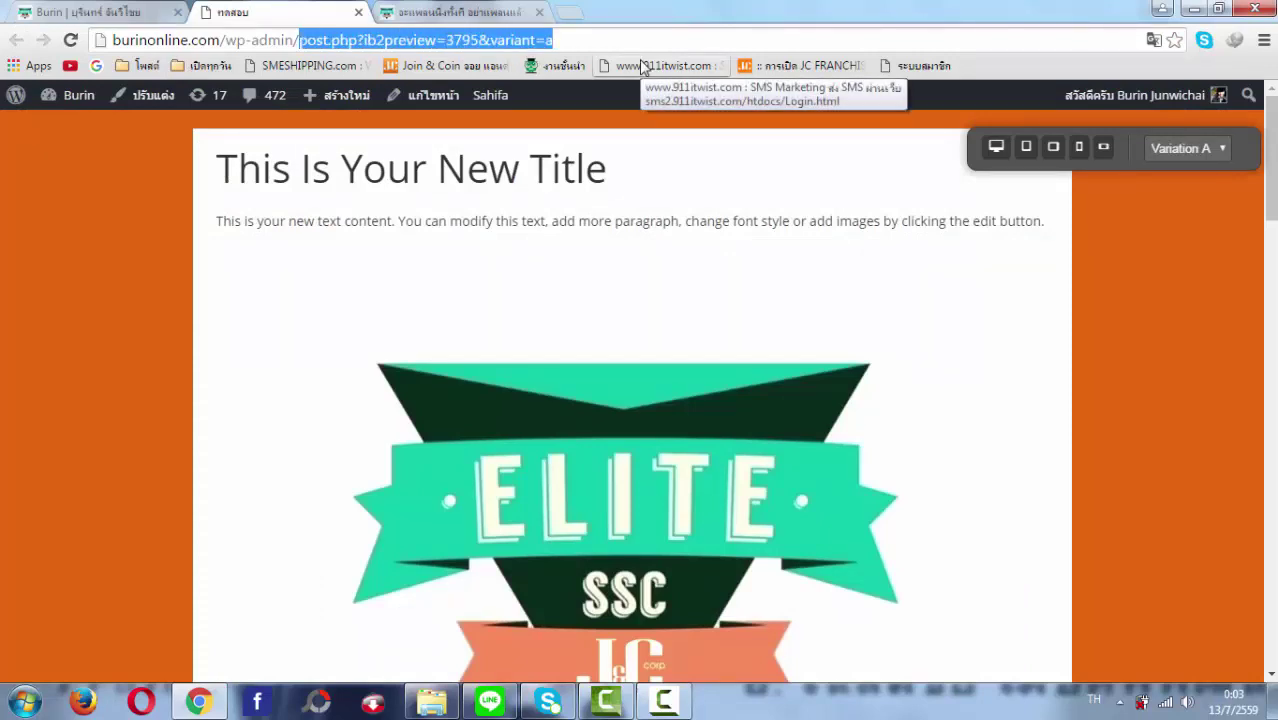
key("BackSpace")
key("Return")
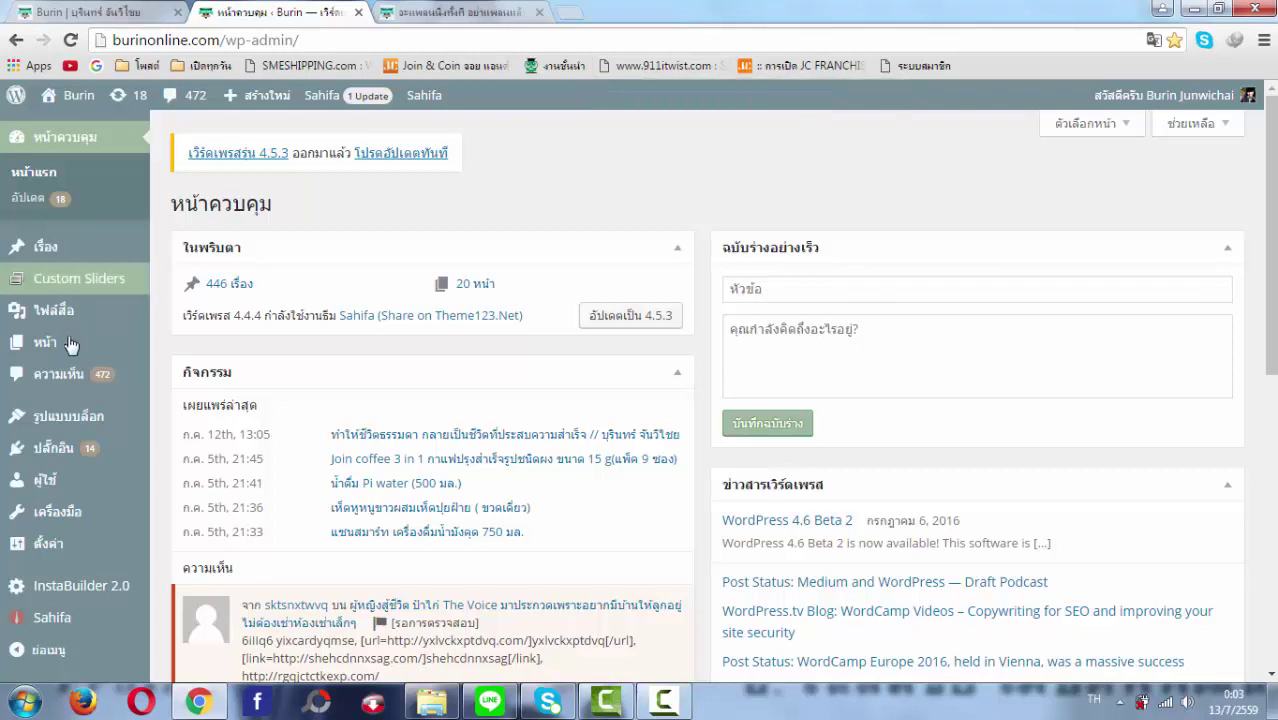
- Open the appearance customizer (ปรับแต่ง), dismiss its alert, and go to the static front page settings (หน้าแรกปักหมุด)
mouse_move(64, 430)
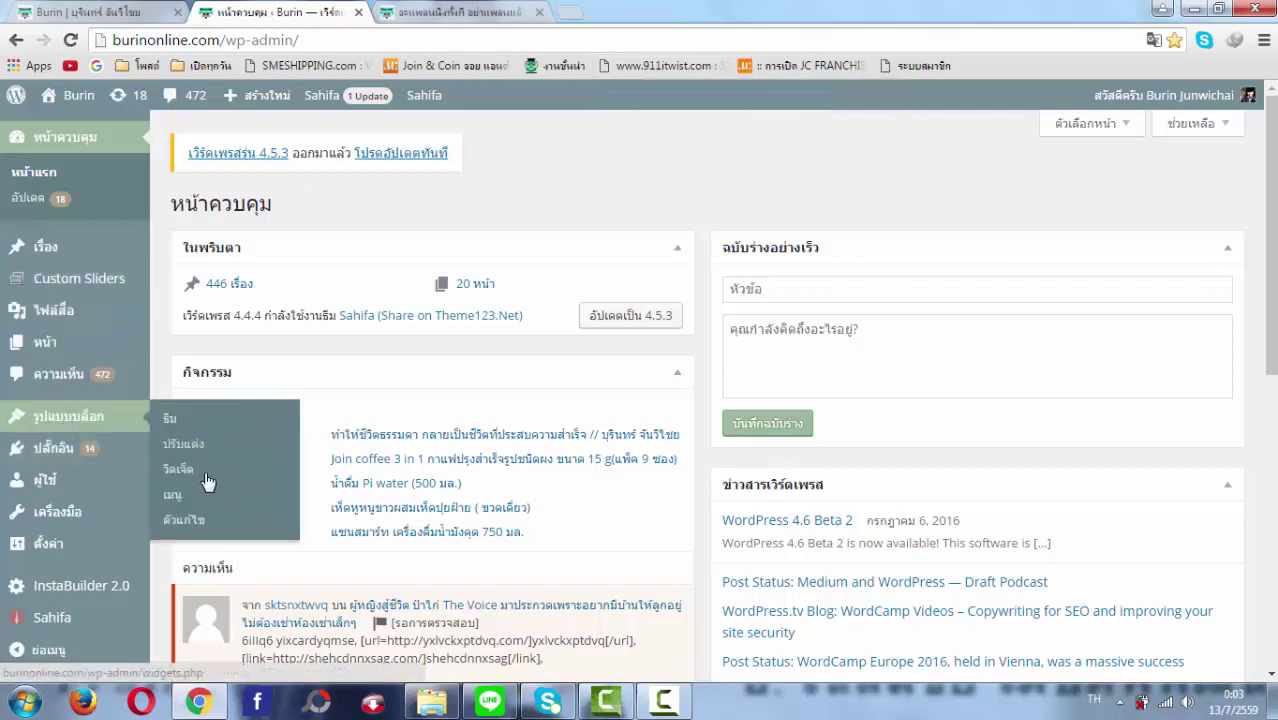
left_click(186, 446)
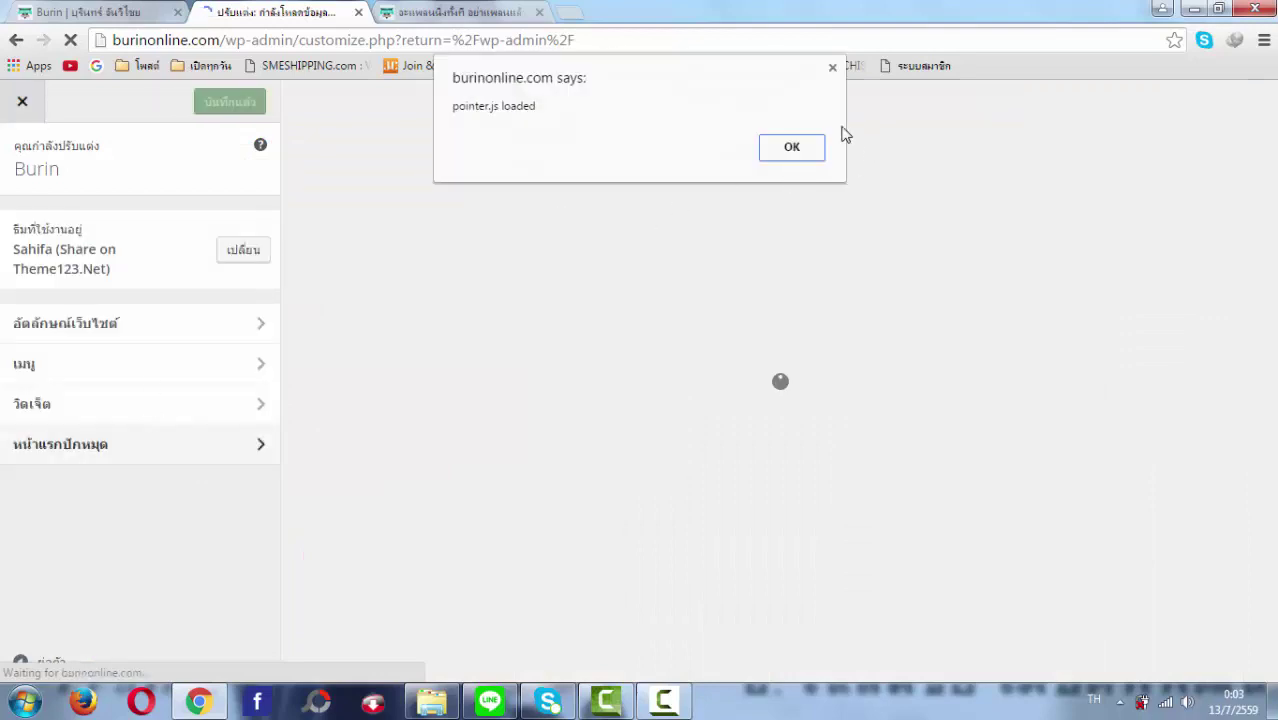
left_click(790, 148)
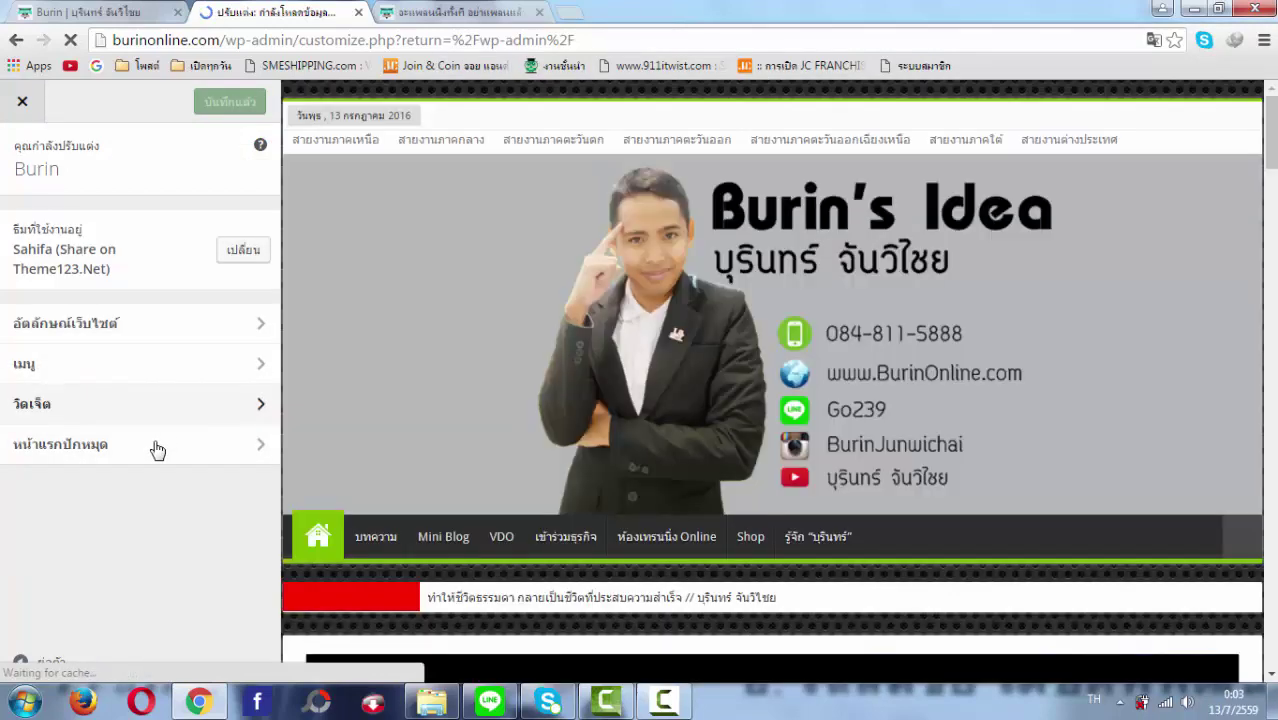
left_click(157, 449)
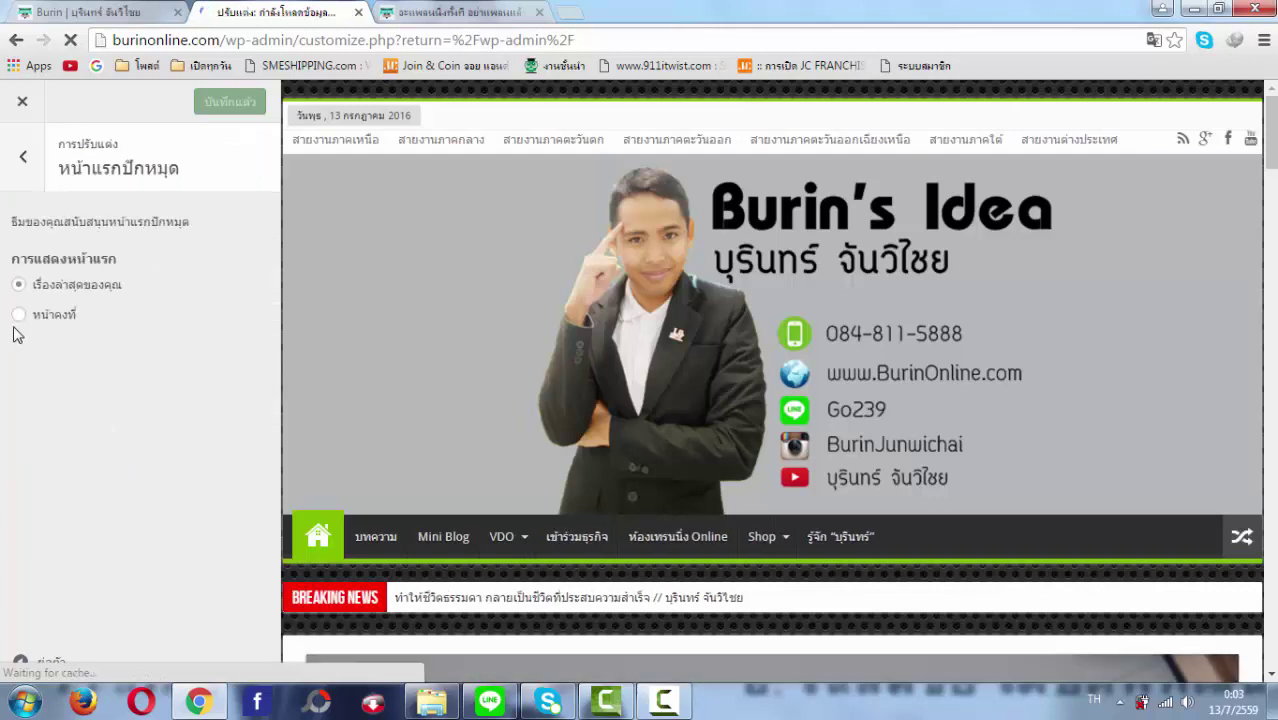
- Set the front page display to a static page (หน้าคงที่) using the landing page named after the site owner, and publish the change
left_click(41, 318)
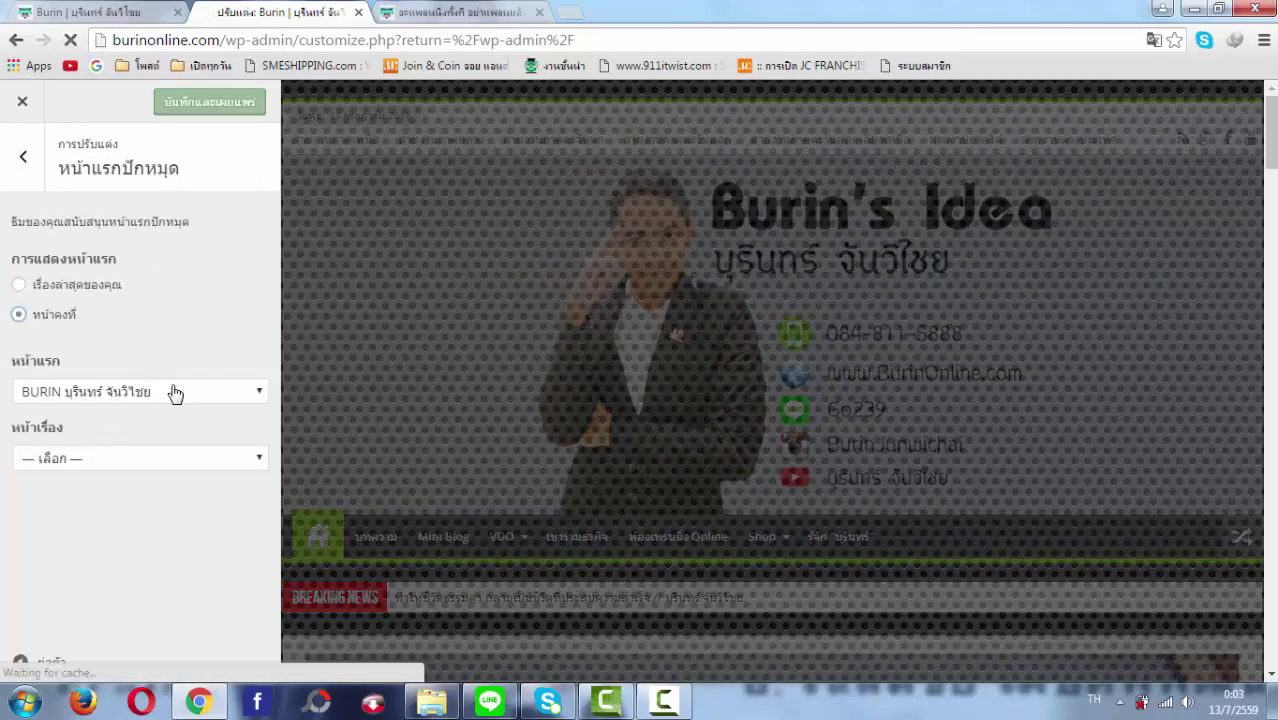
left_click(160, 400)
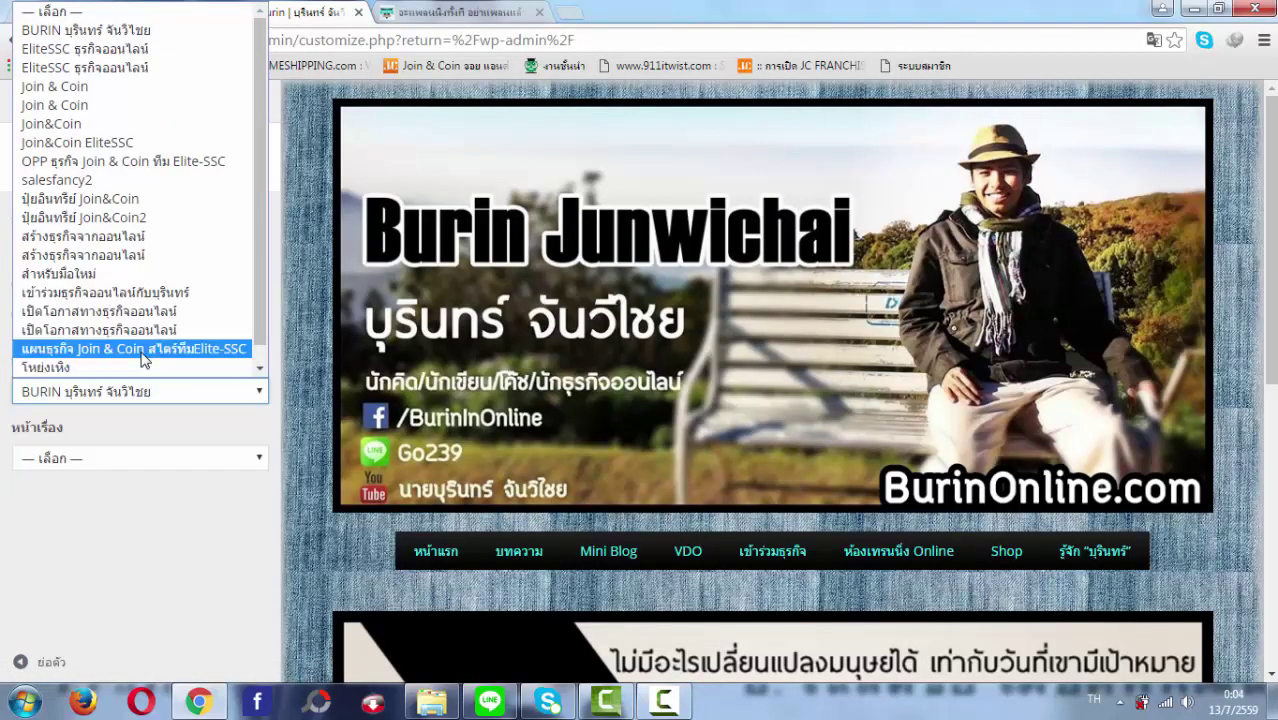
left_click(142, 35)
left_click(206, 108)
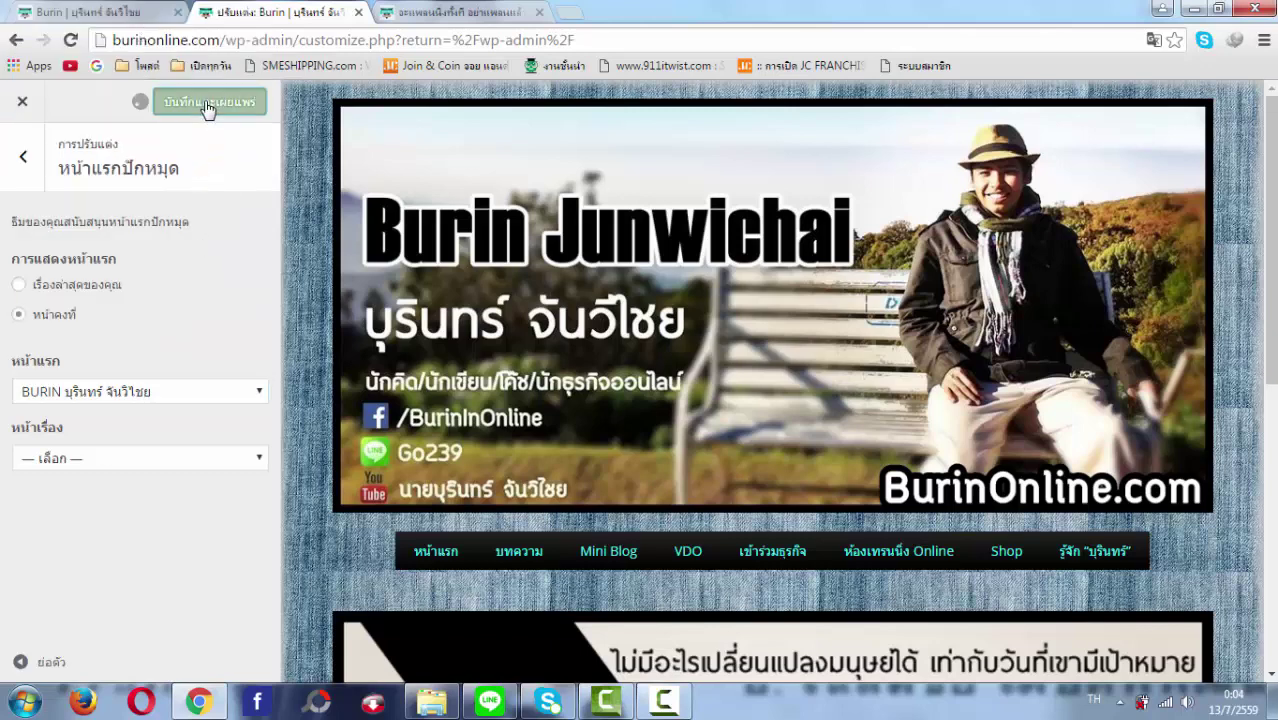
- Load burinonline.com in place of the open article and look through the landing page used as the front page
left_click(465, 12)
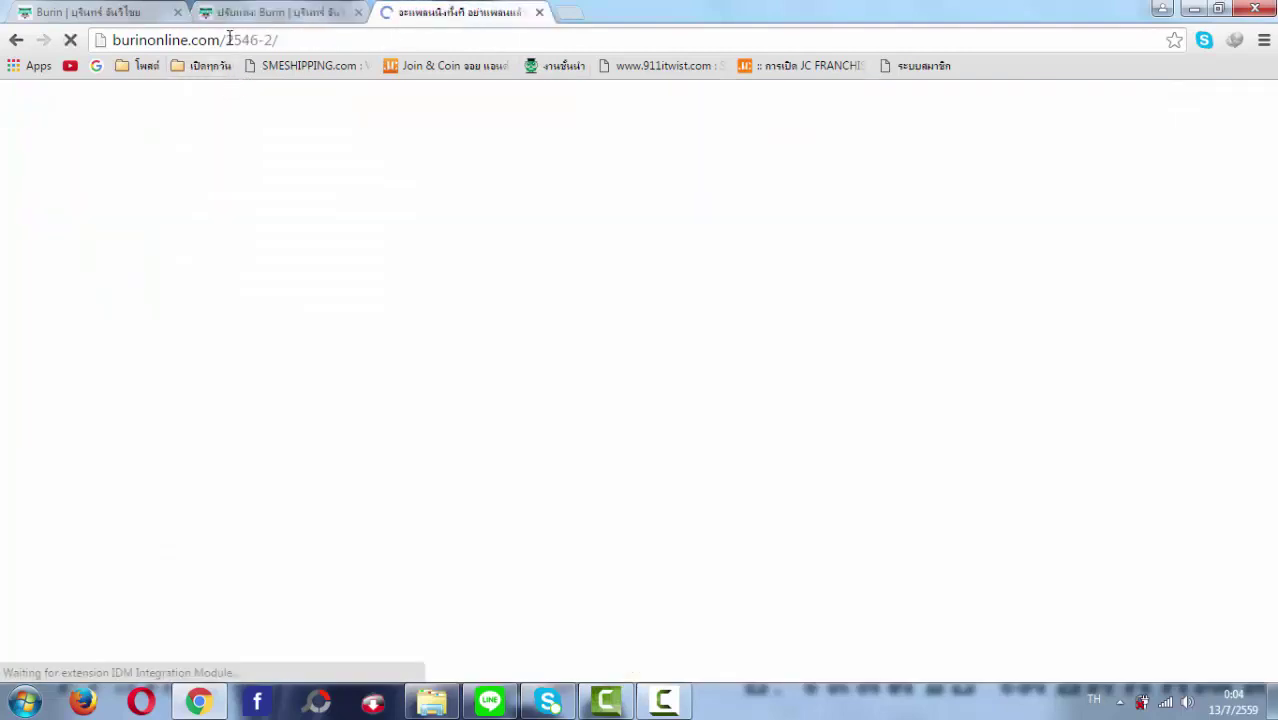
double_click(236, 40)
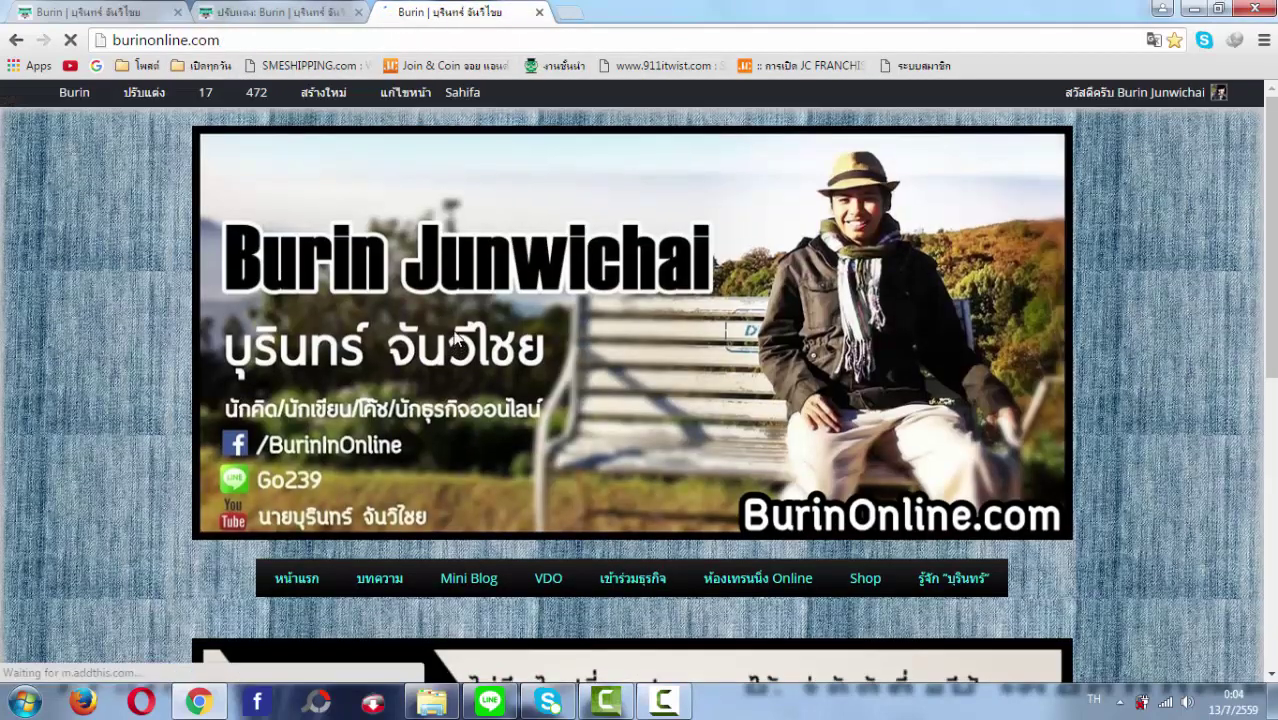
scroll(450, 335, "down", 2)
scroll(449, 335, "down", 4)
scroll(385, 456, "up", 7)
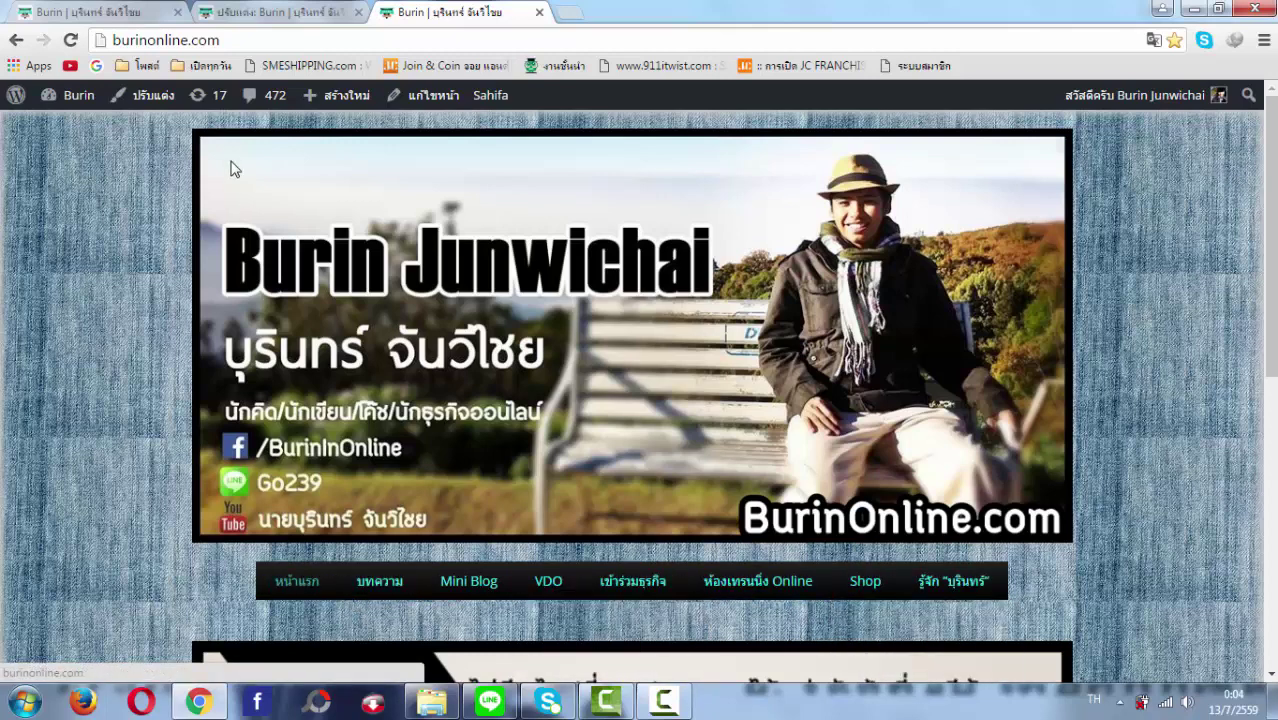
- Look through the previously loaded Sahifa home page, from its header to the slider and sidebar, for comparison
left_click(146, 20)
scroll(129, 117, "down", 10)
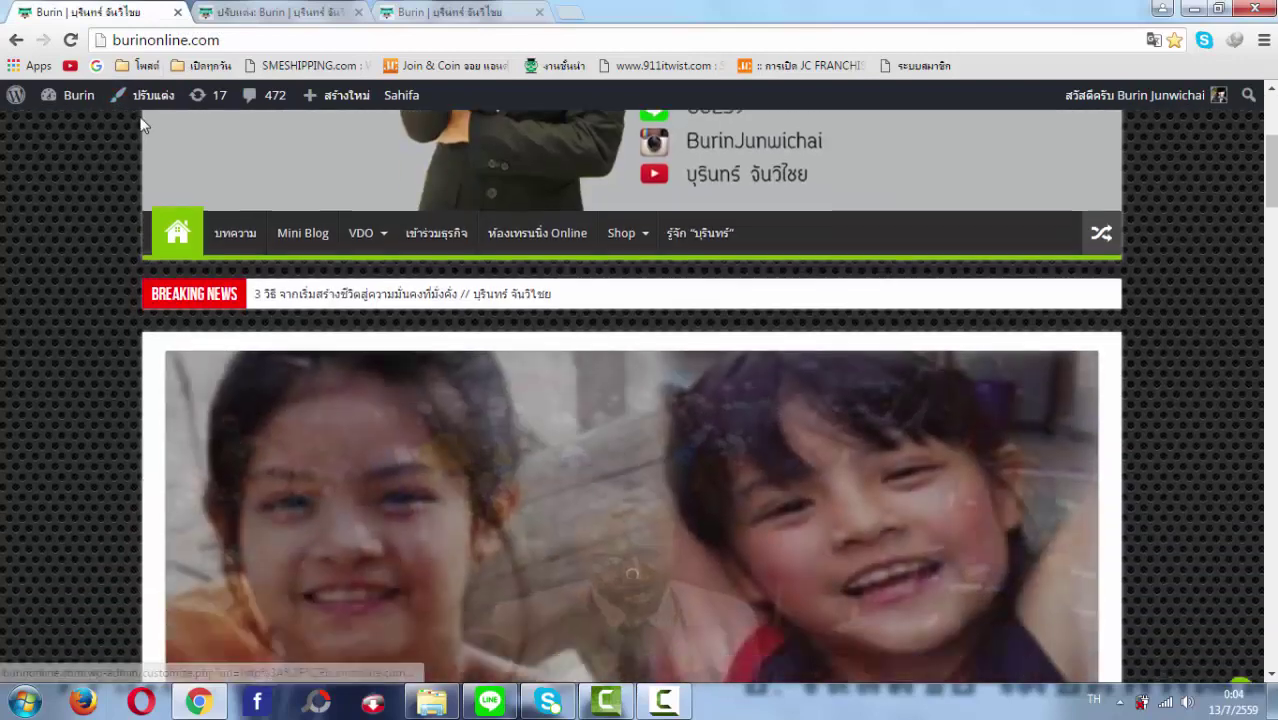
scroll(828, 262, "up", 10)
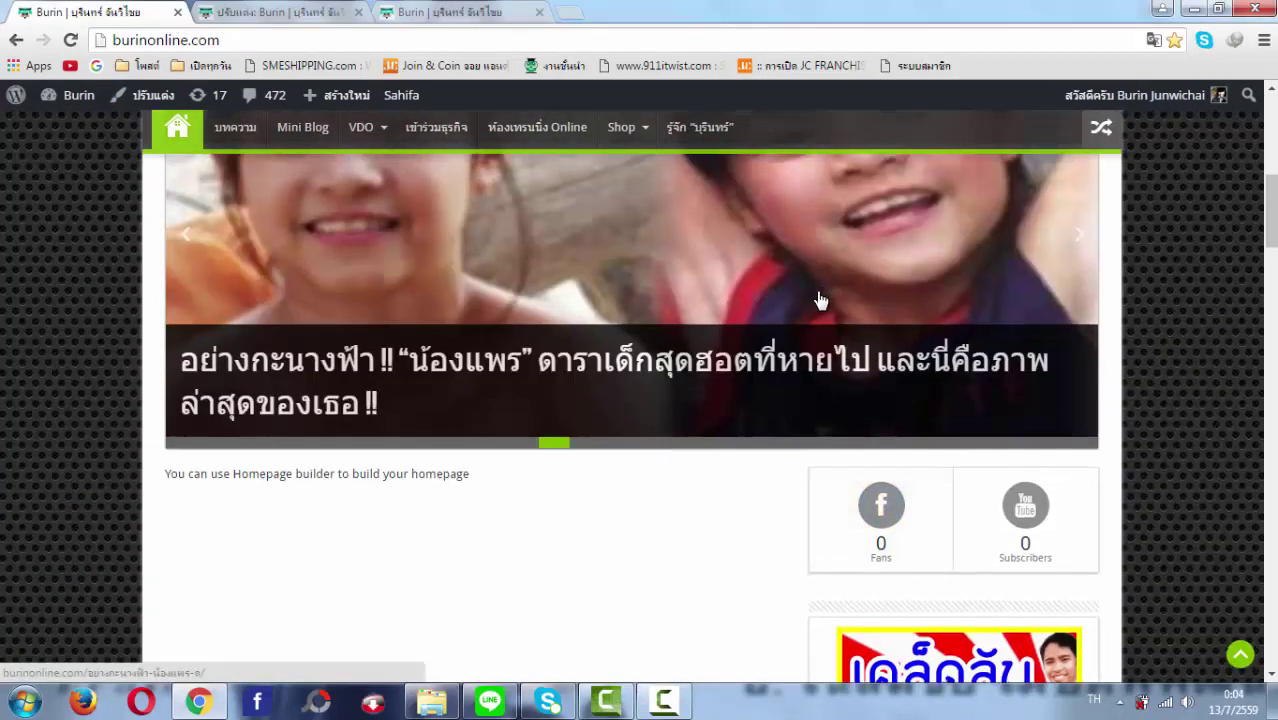
scroll(576, 260, "up", 1)
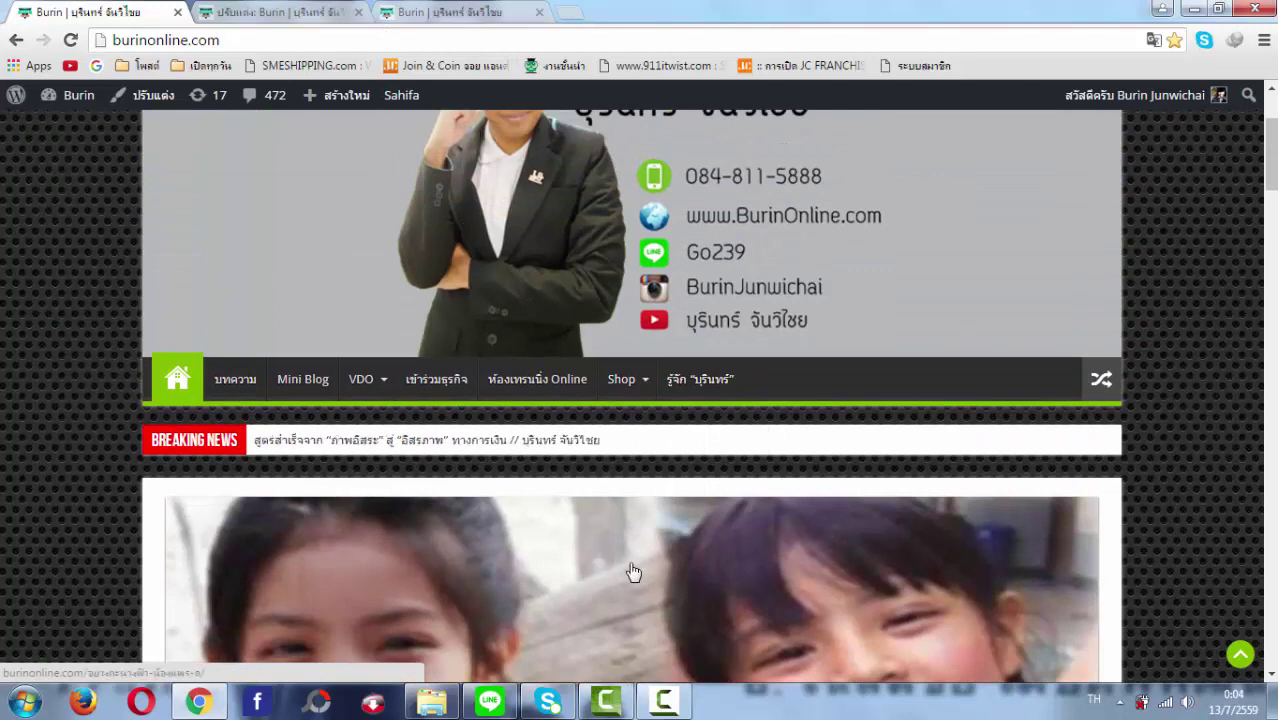
- Exit the customizer to the WordPress dashboard and open the installed themes page (ธีม)
left_click(295, 10)
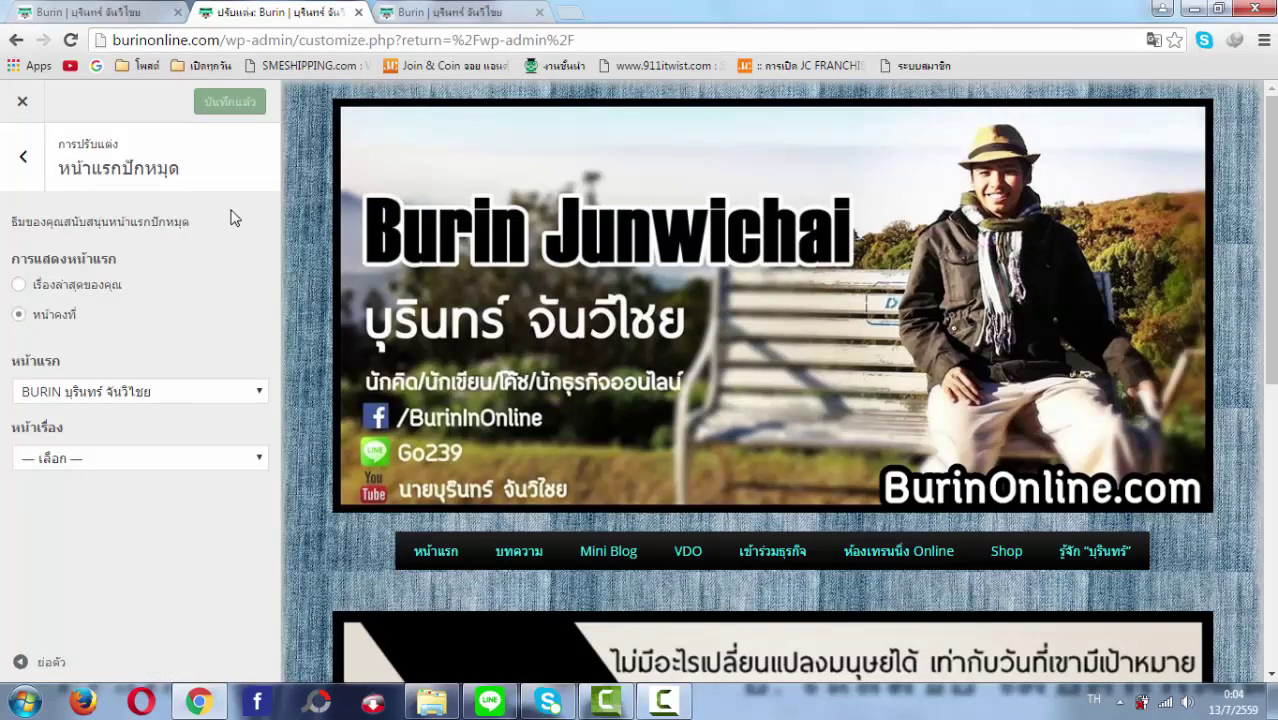
left_click(22, 101)
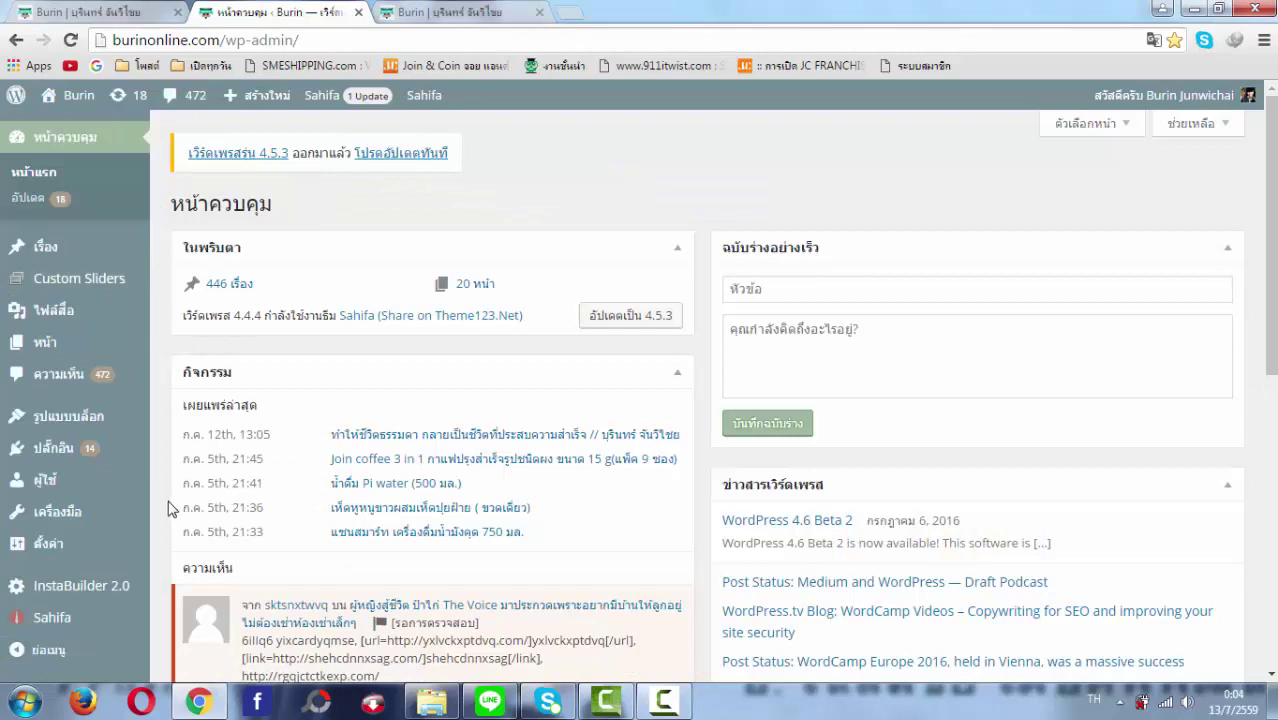
scroll(168, 508, "down", 2)
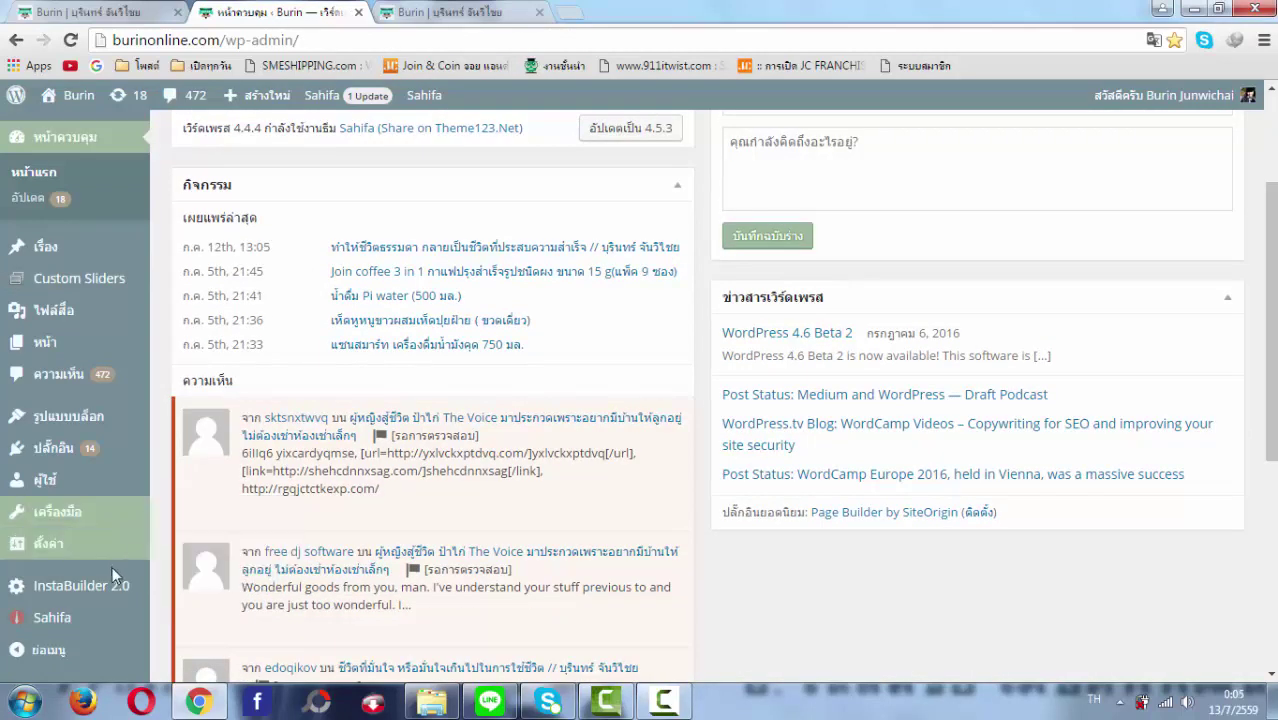
mouse_move(112, 590)
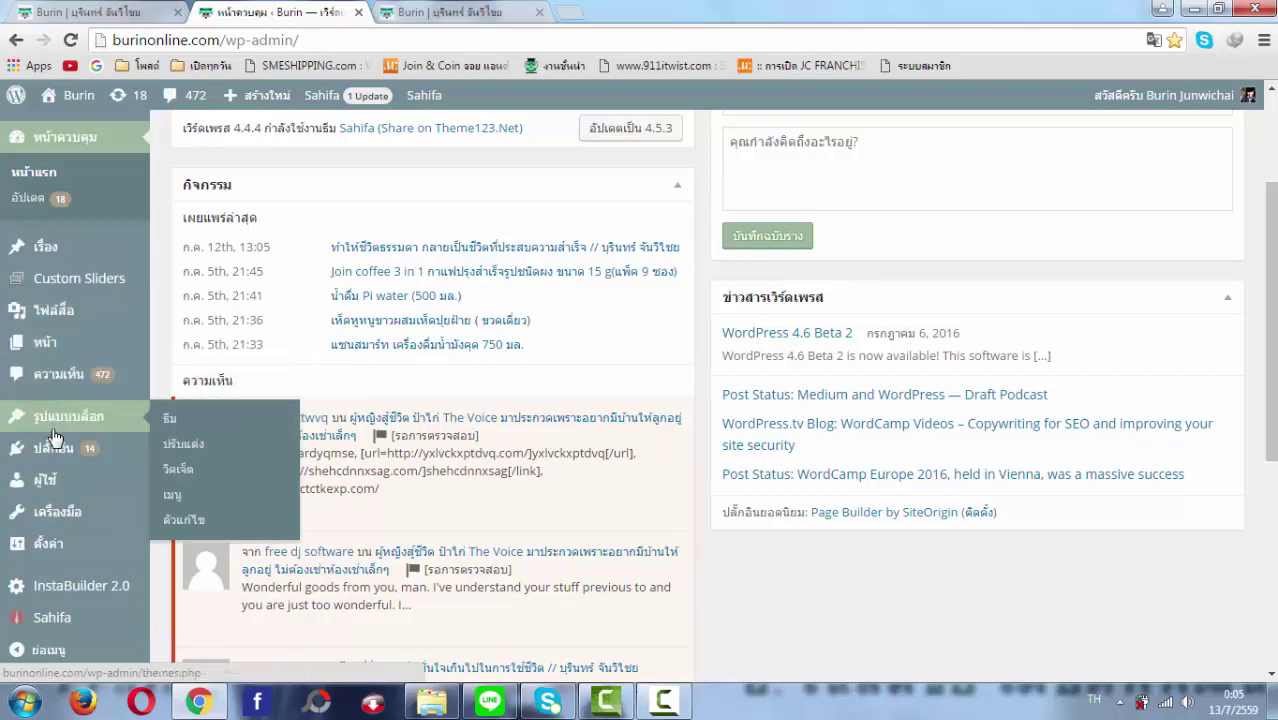
mouse_move(70, 427)
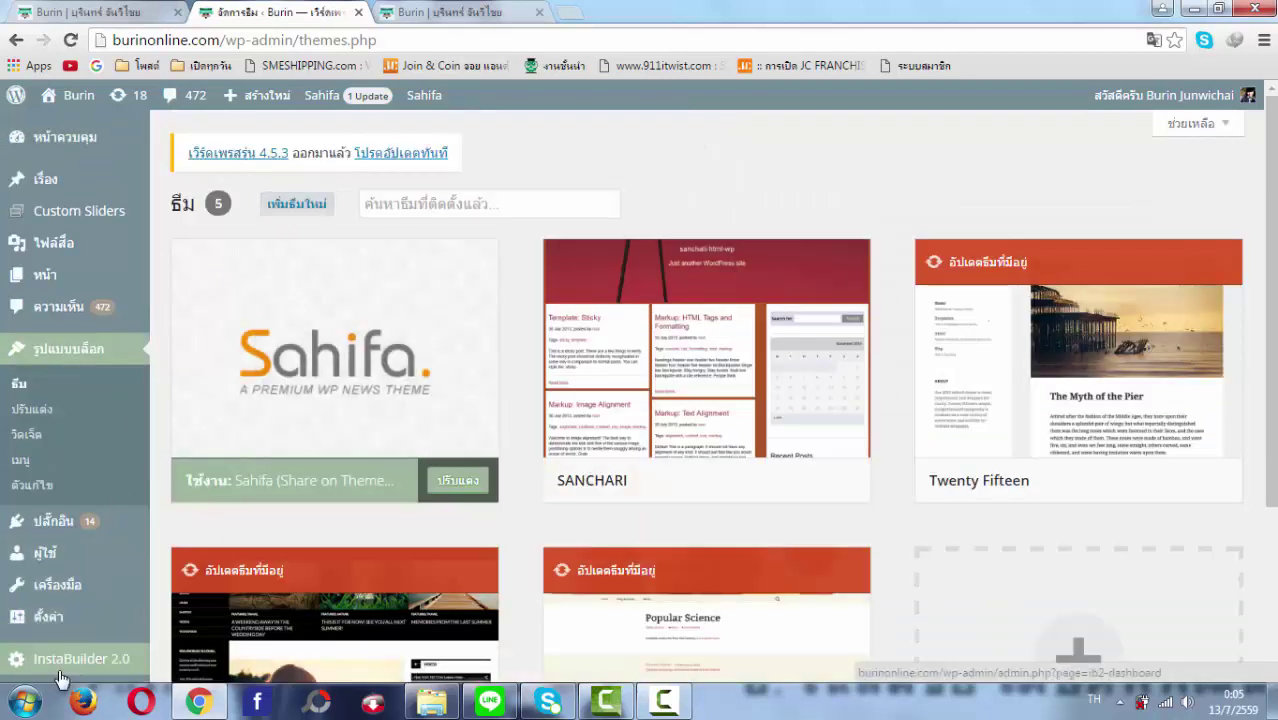
- Open the list of installed plugins (ปลั๊กอิน)
mouse_move(68, 672)
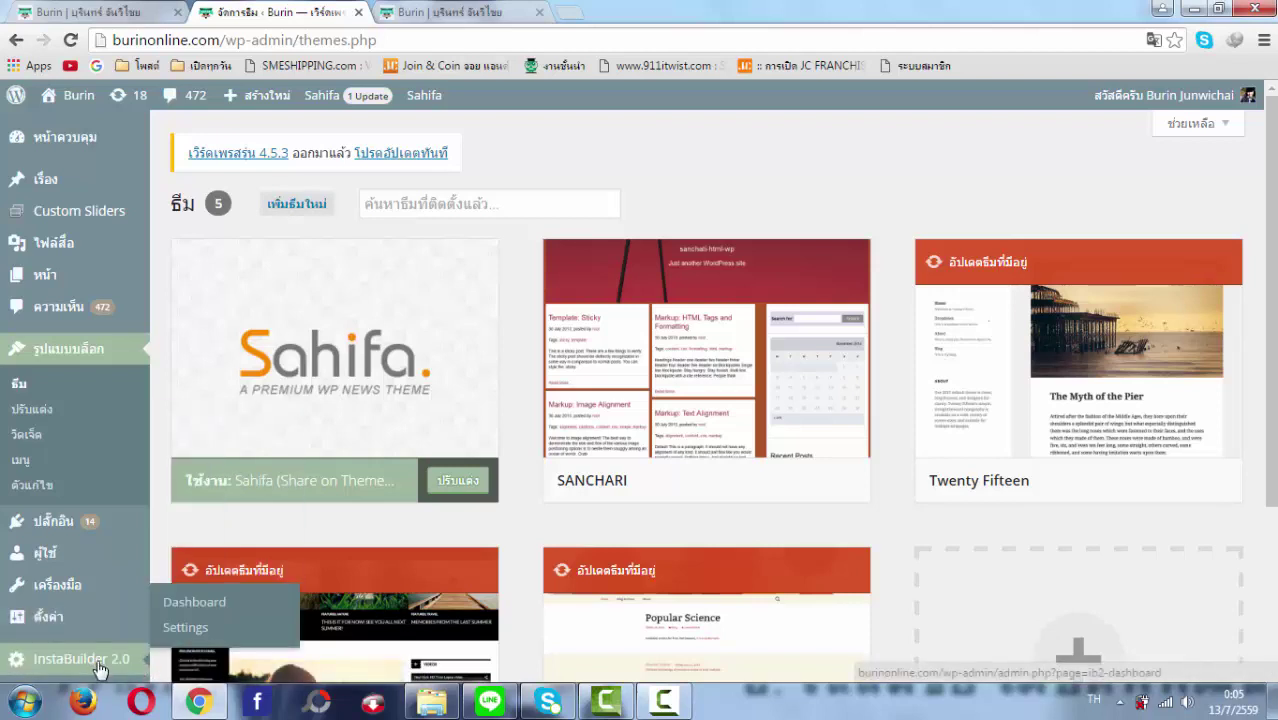
mouse_move(69, 582)
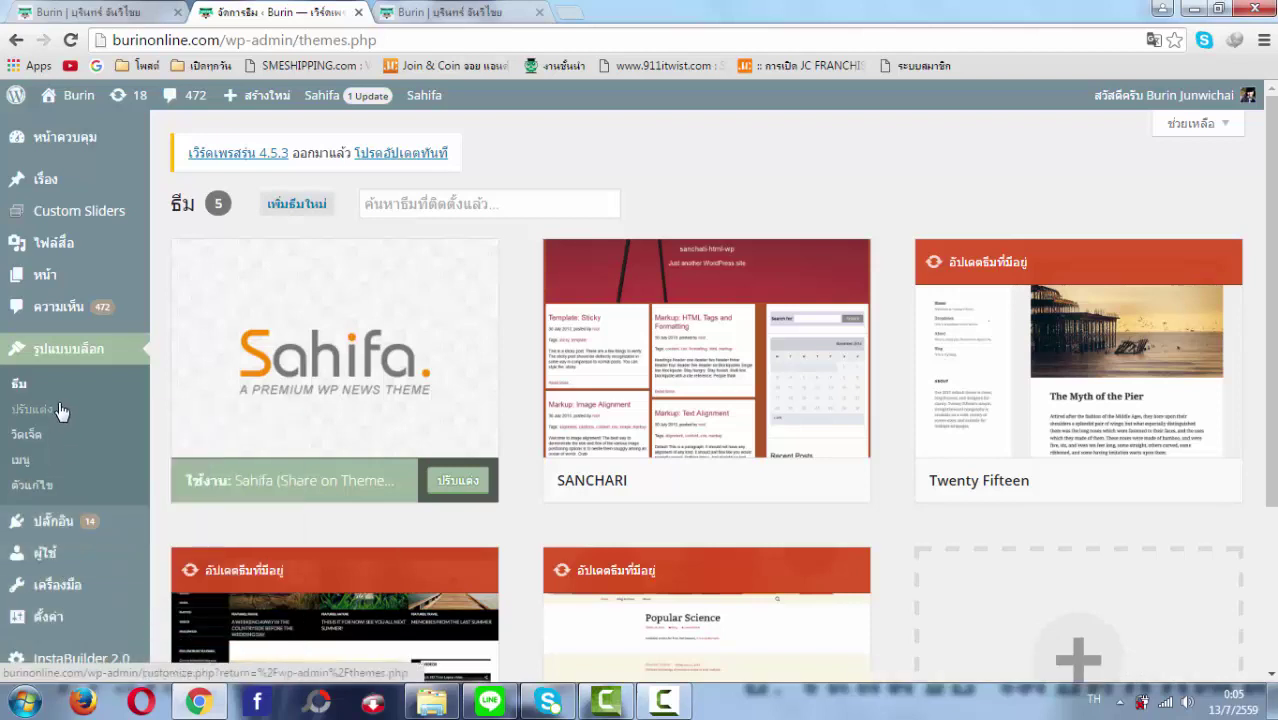
mouse_move(57, 530)
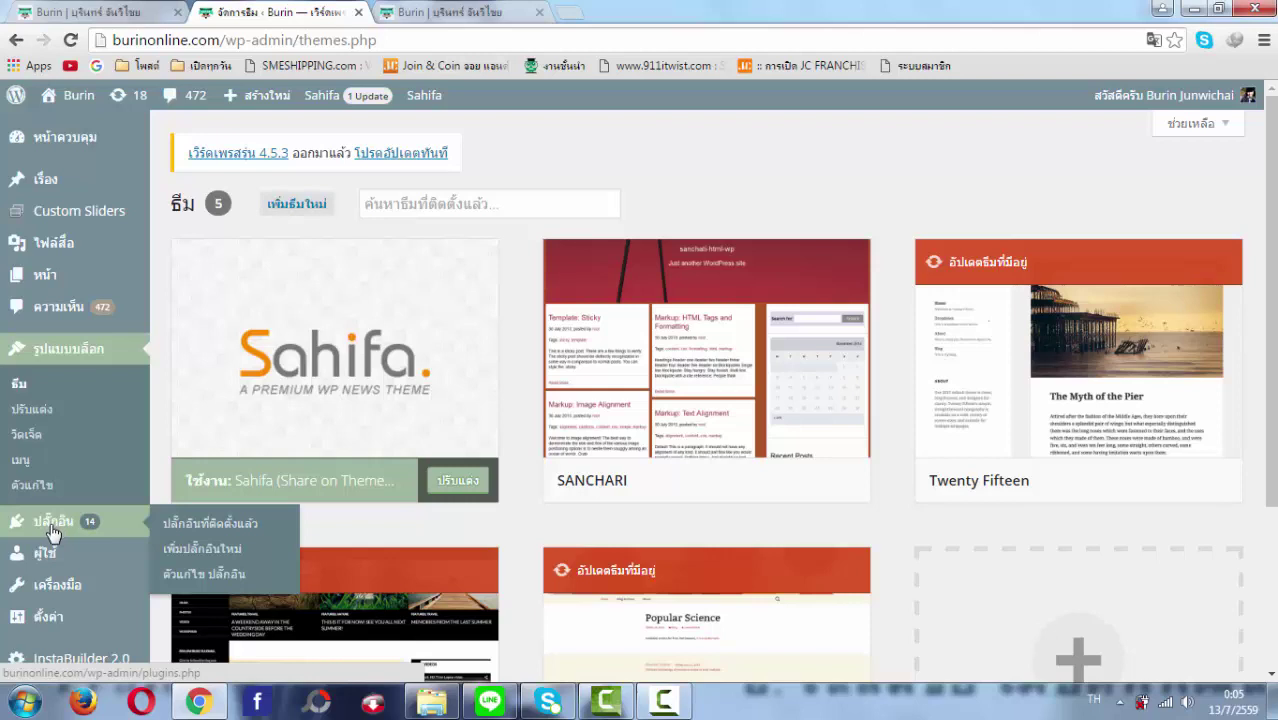
left_click(52, 533)
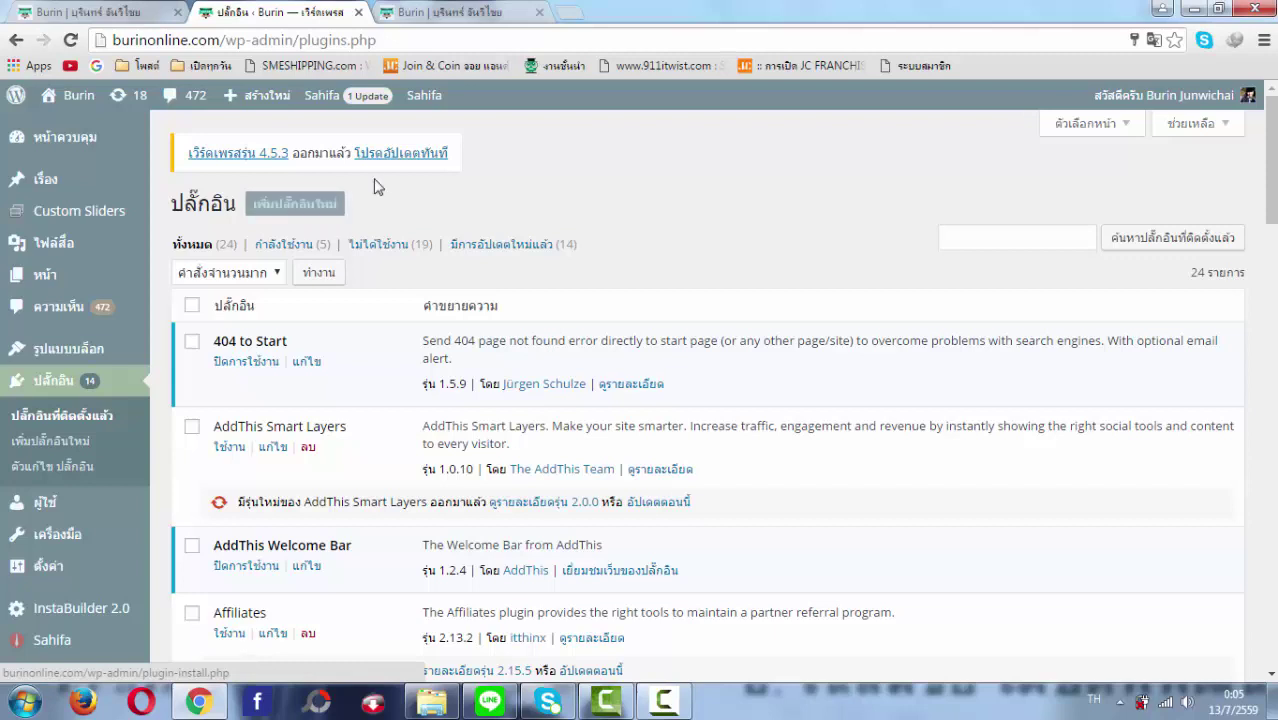
- Open the InstaBuilder 2.0 dashboard and look through the landing pages in the Ungrouped Pages list
left_click(108, 610)
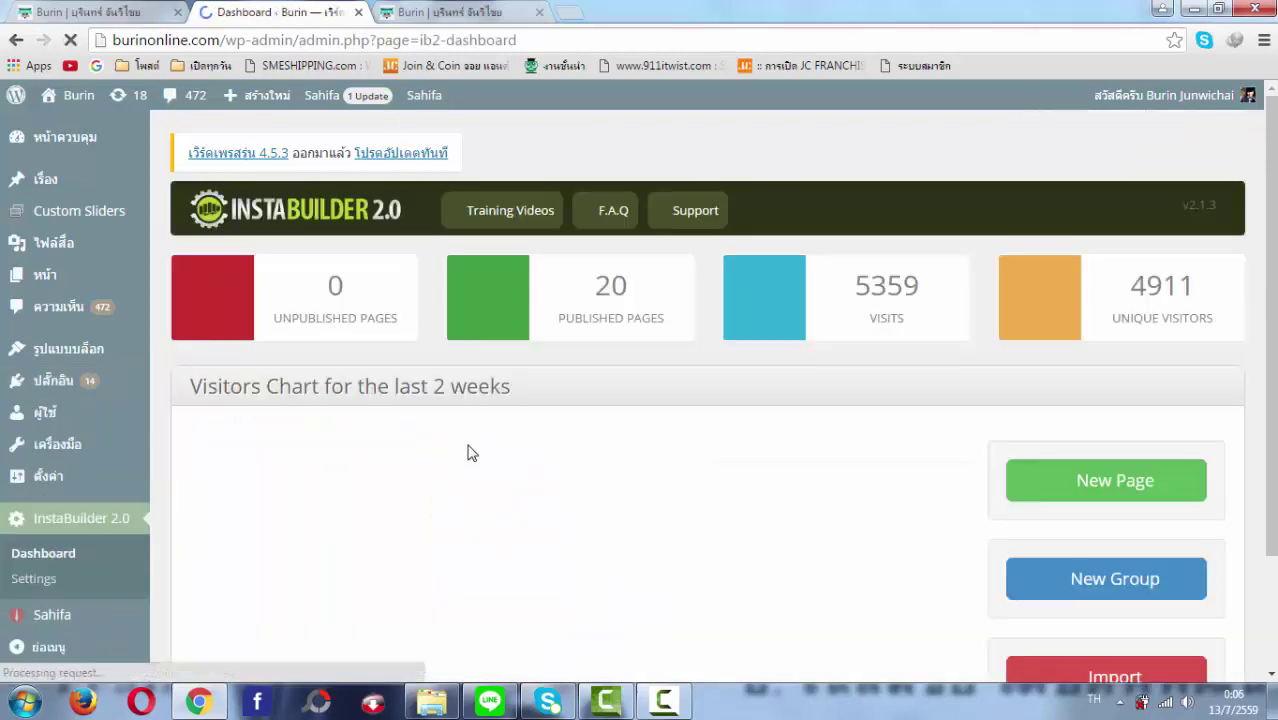
scroll(470, 453, "down", 2)
scroll(467, 444, "down", 9)
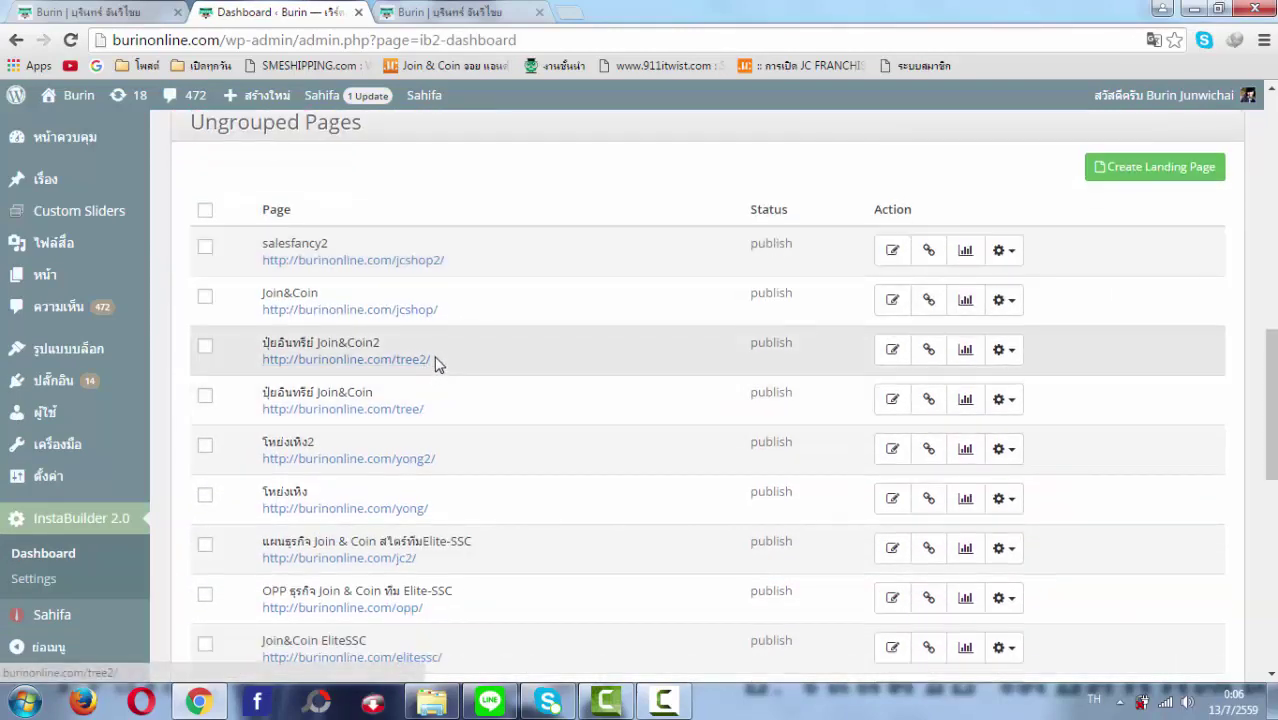
scroll(436, 362, "down", 8)
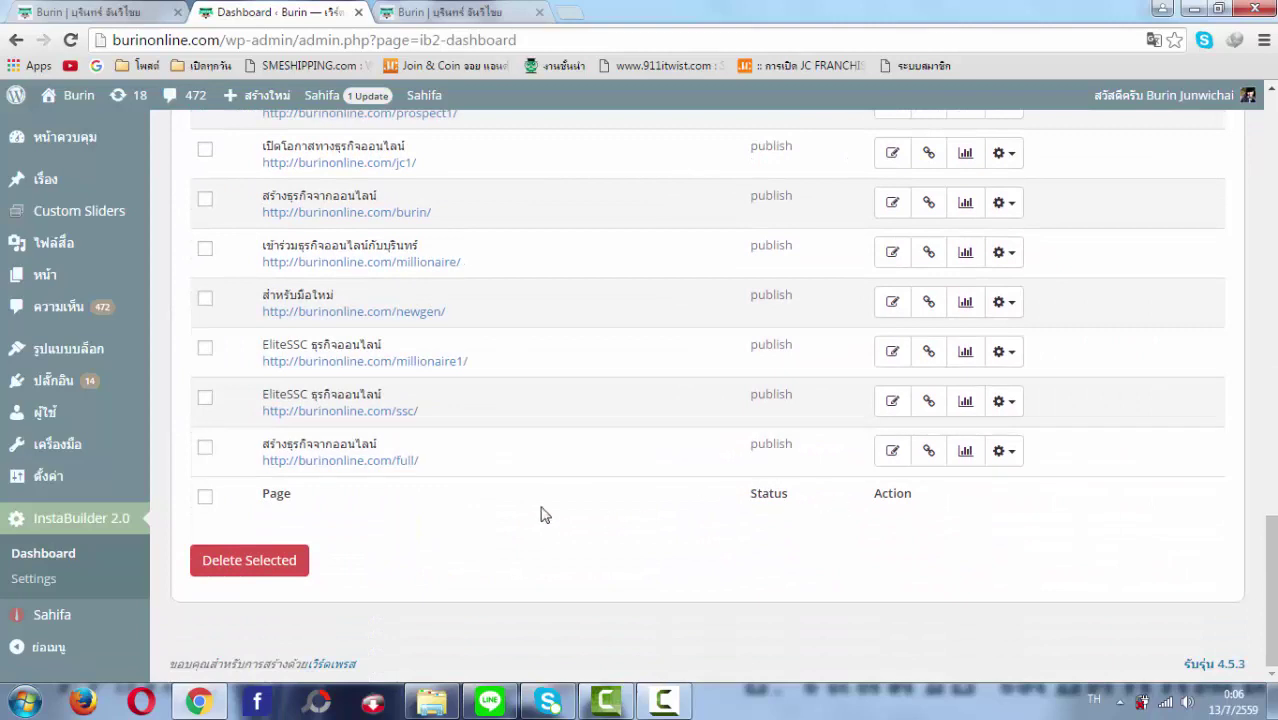
scroll(467, 505, "up", 2)
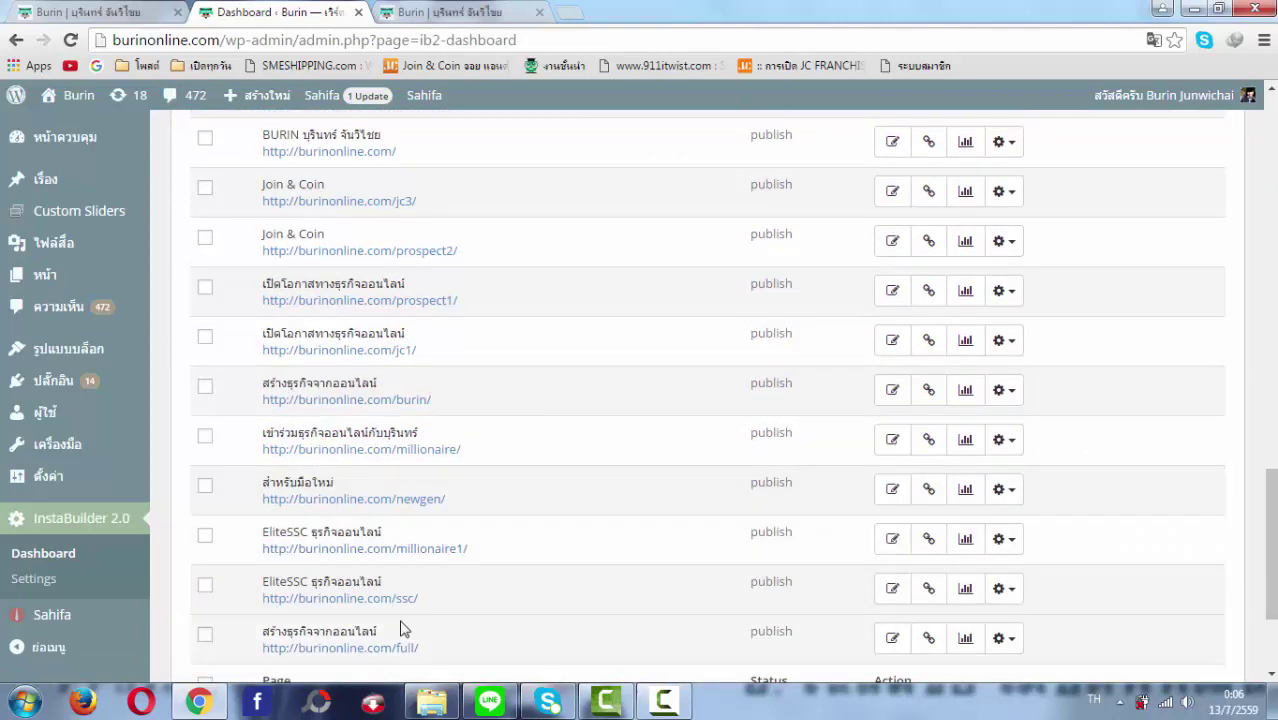
- Open the millionaire landing page from the Ungrouped Pages list in a new tab and close the old site tab beside it
right_click(420, 552)
left_click(226, 500)
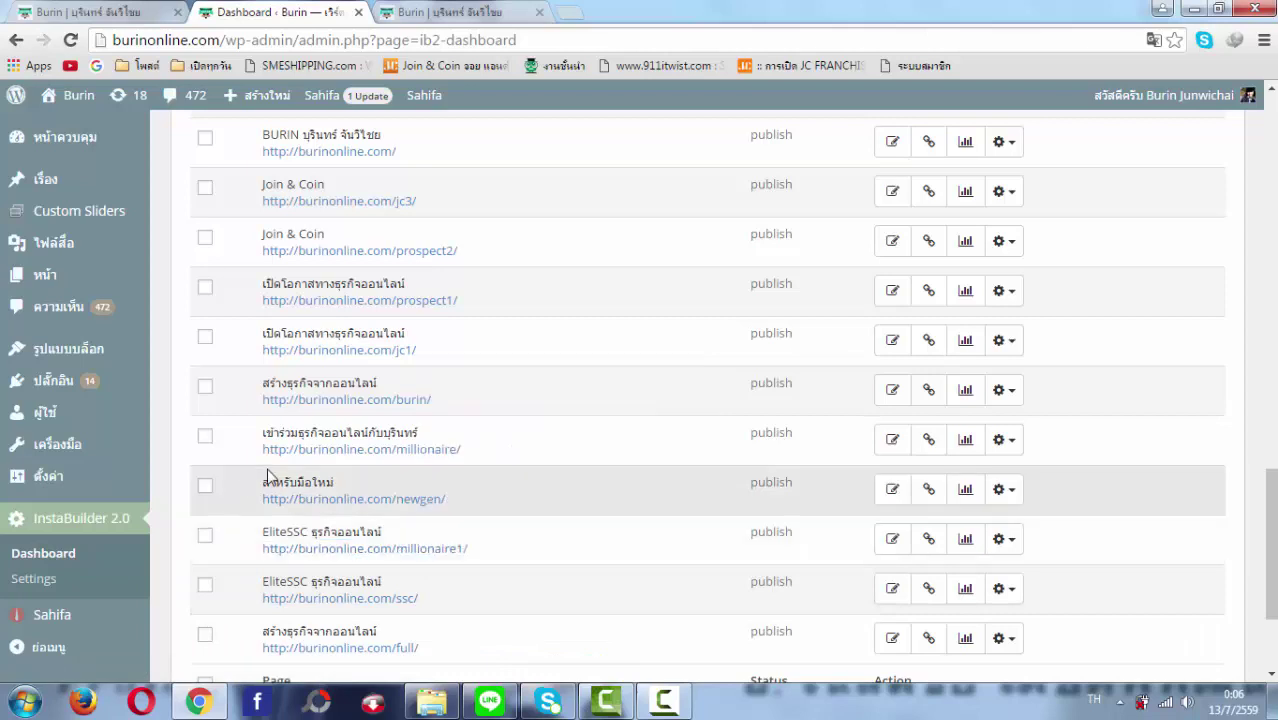
right_click(390, 451)
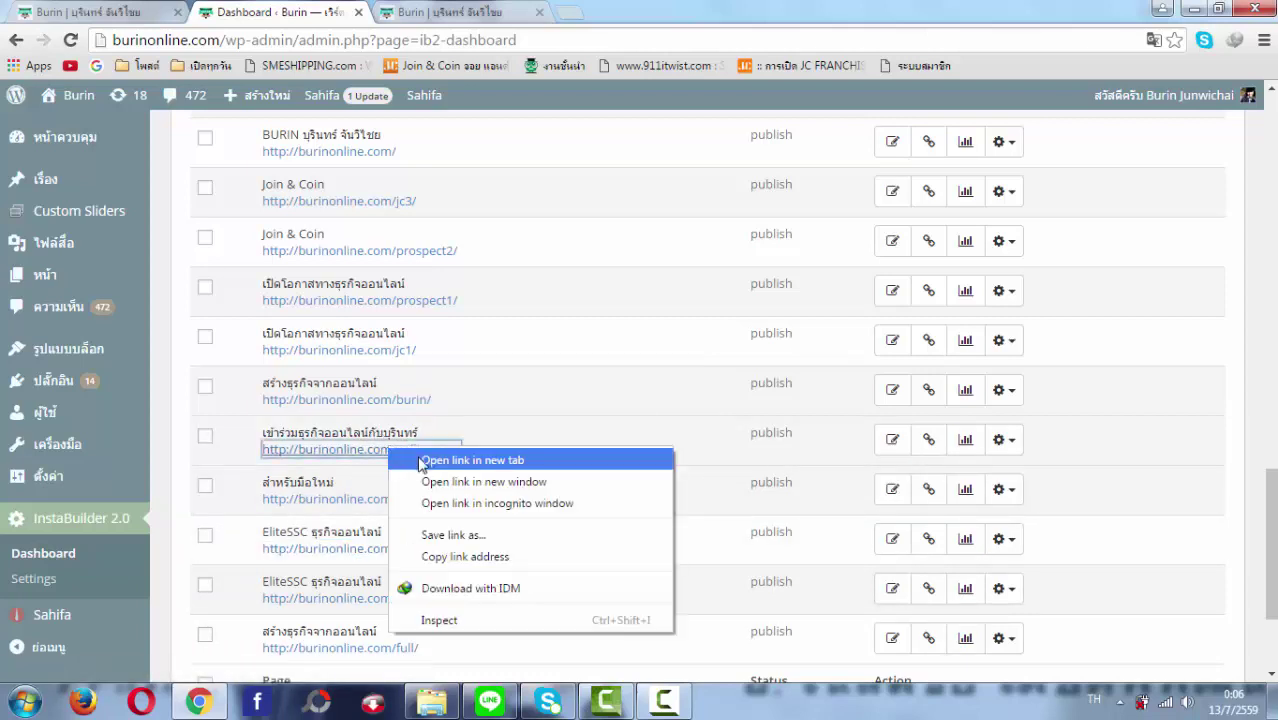
left_click(430, 460)
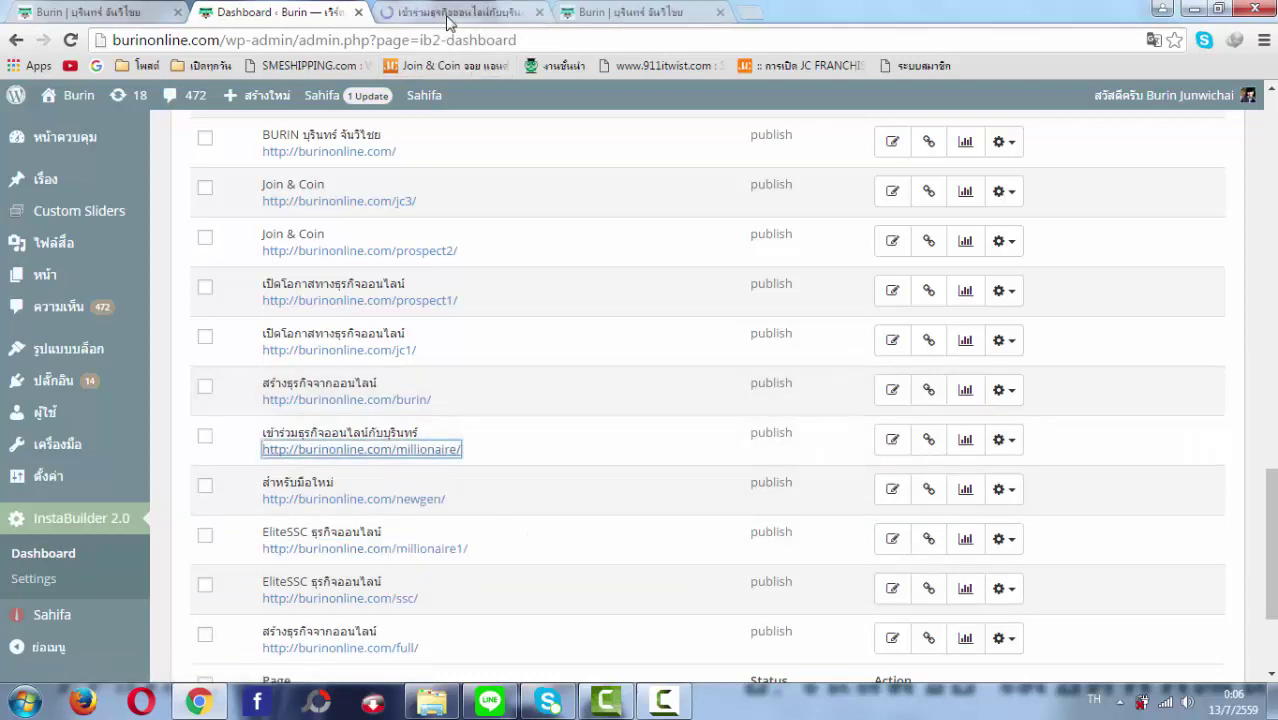
left_click(720, 16)
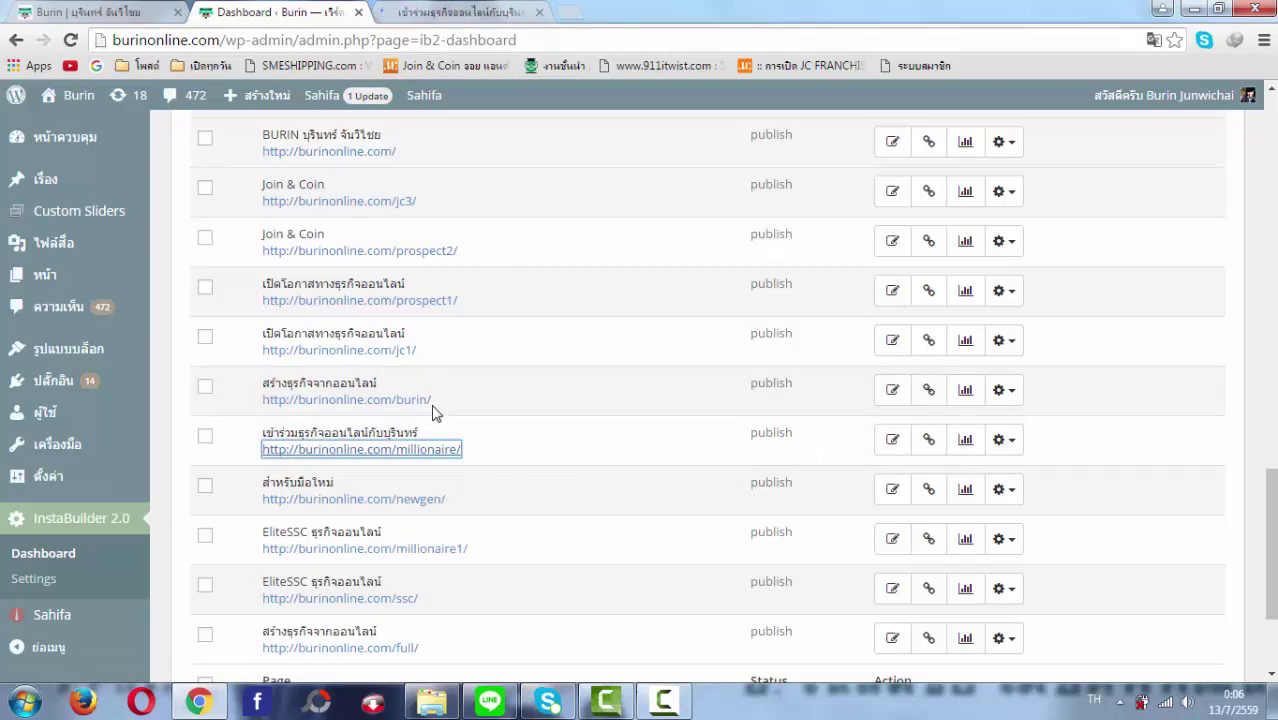
- Open the newgen, ssc and full landing pages from the list in new tabs
right_click(424, 499)
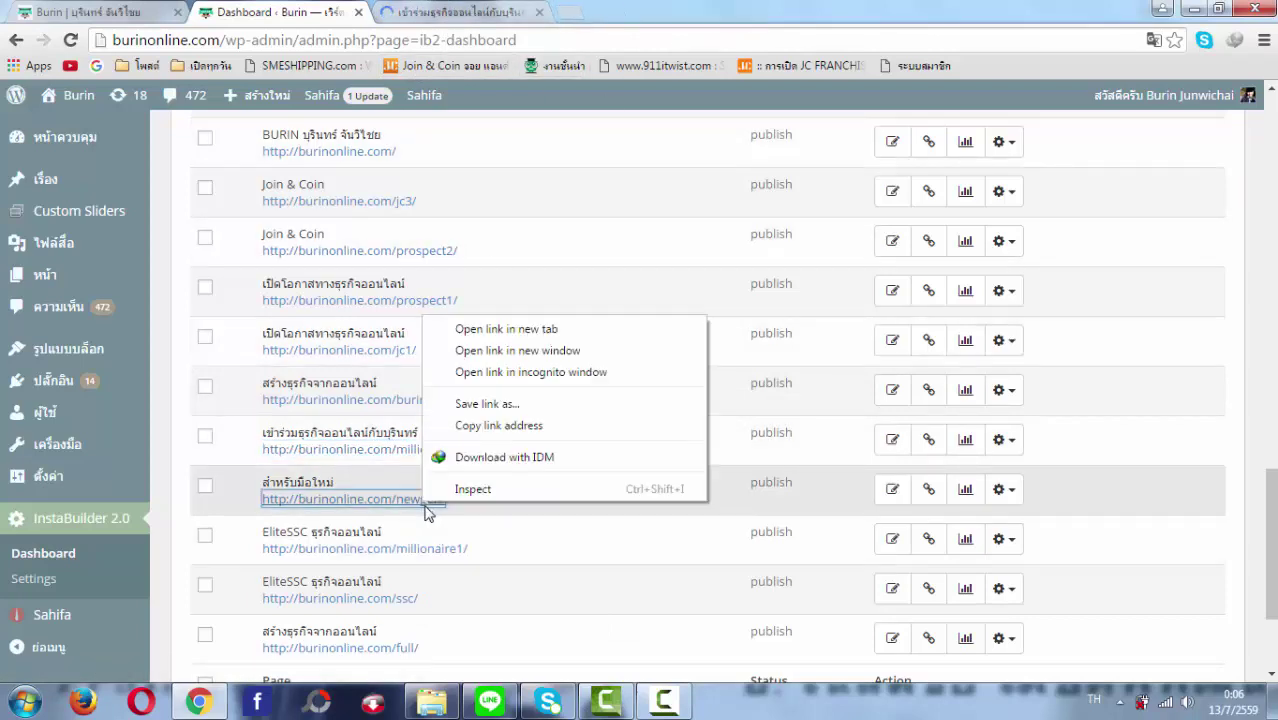
left_click(475, 326)
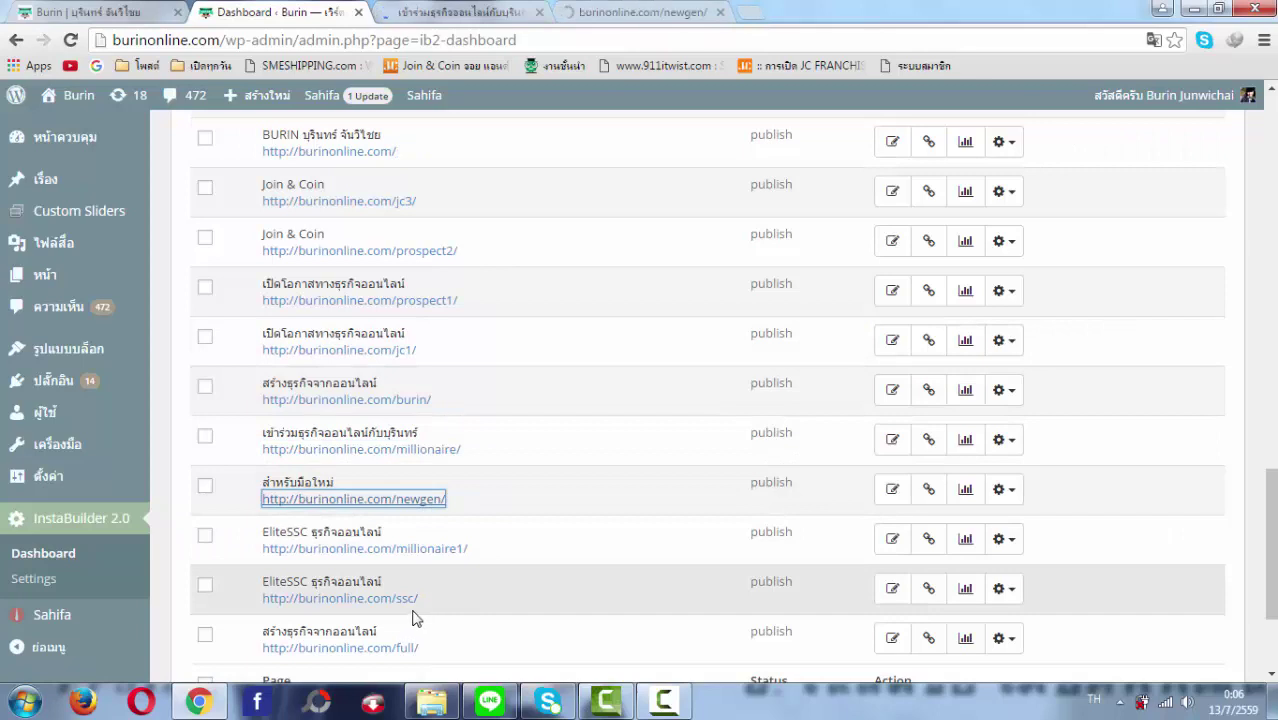
right_click(412, 605)
left_click(482, 431)
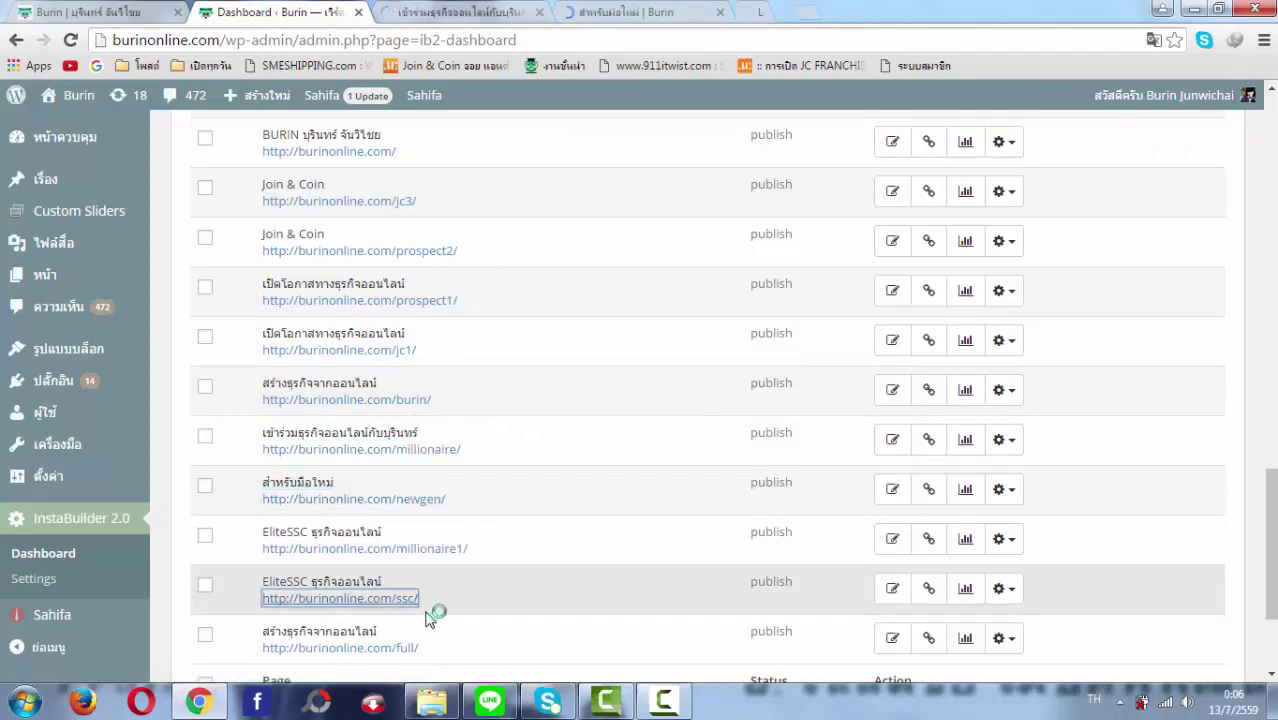
right_click(396, 652)
left_click(475, 481)
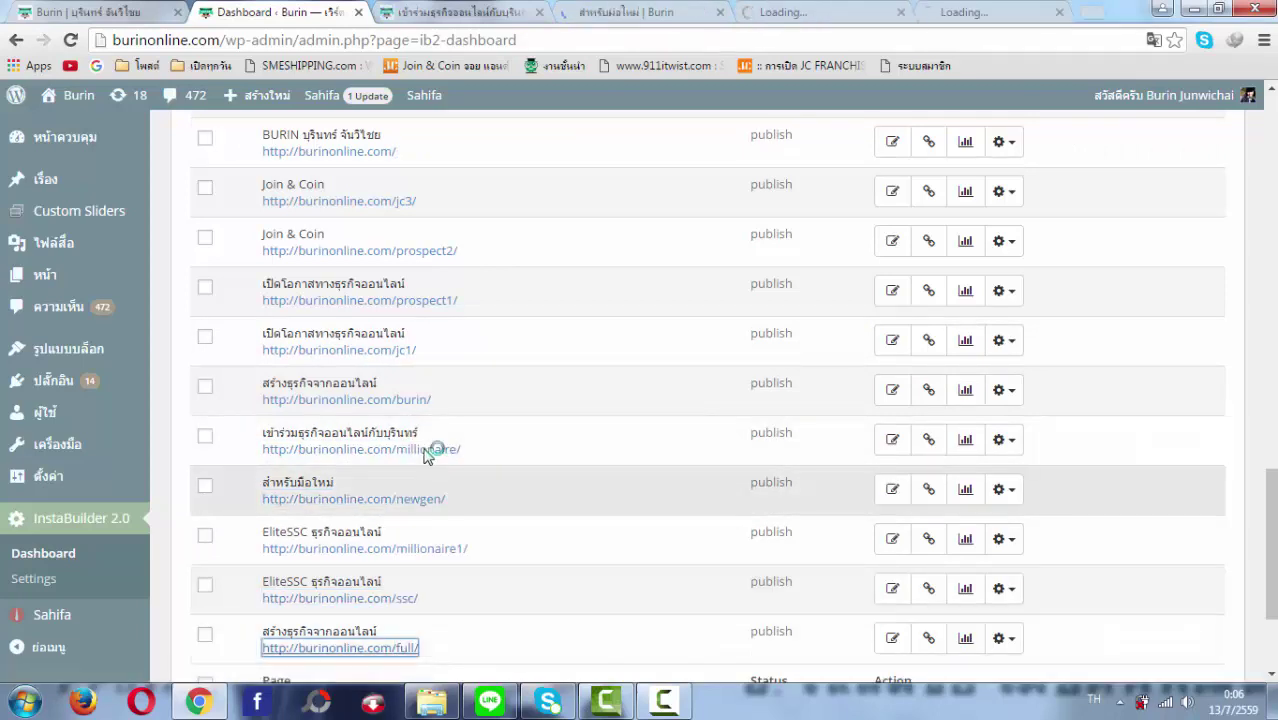
- Open the landing page listed directly above millionaire, plus the jc1, prospect1 and prospect2 pages, each in a new tab
right_click(403, 401)
left_click(438, 415)
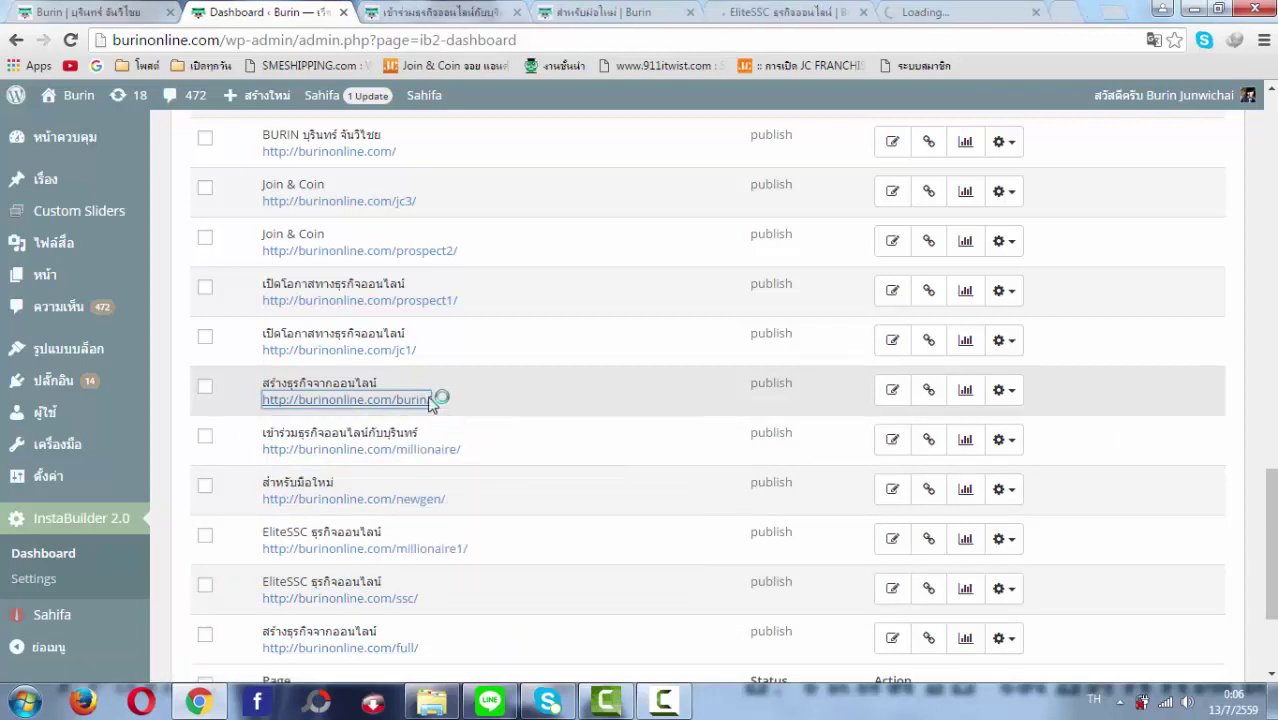
right_click(402, 354)
left_click(414, 370)
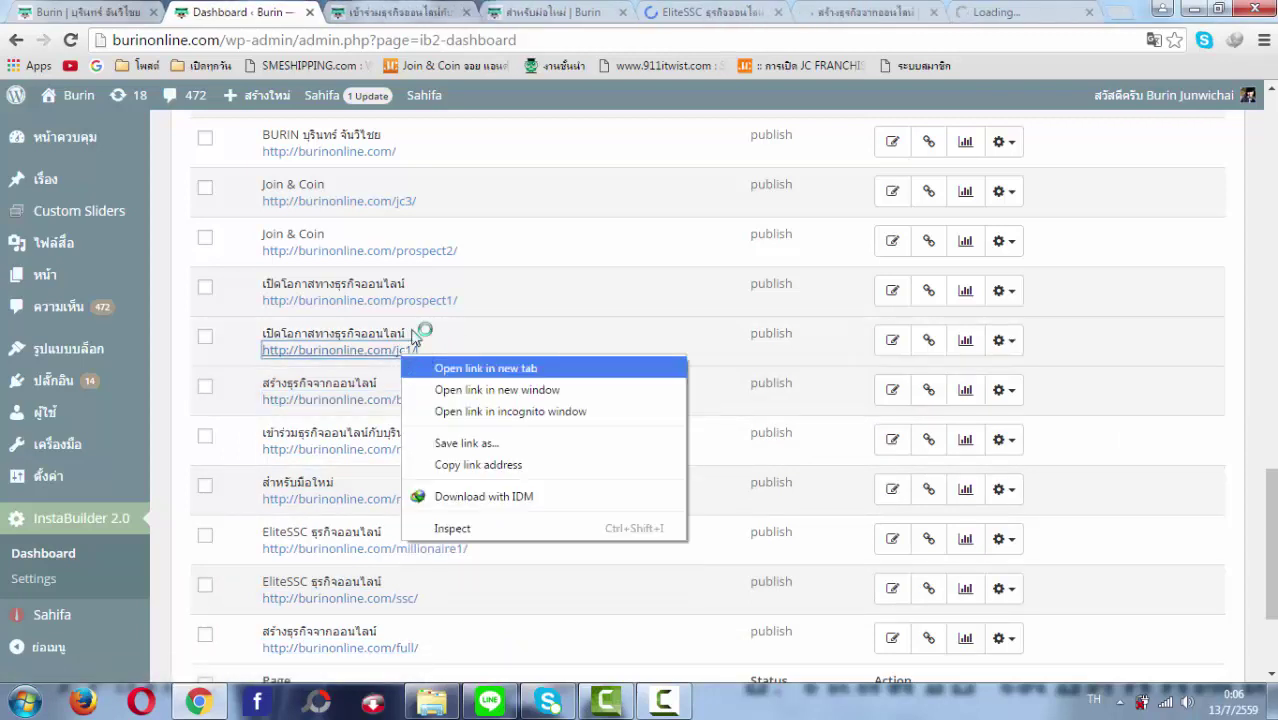
right_click(409, 305)
left_click(425, 318)
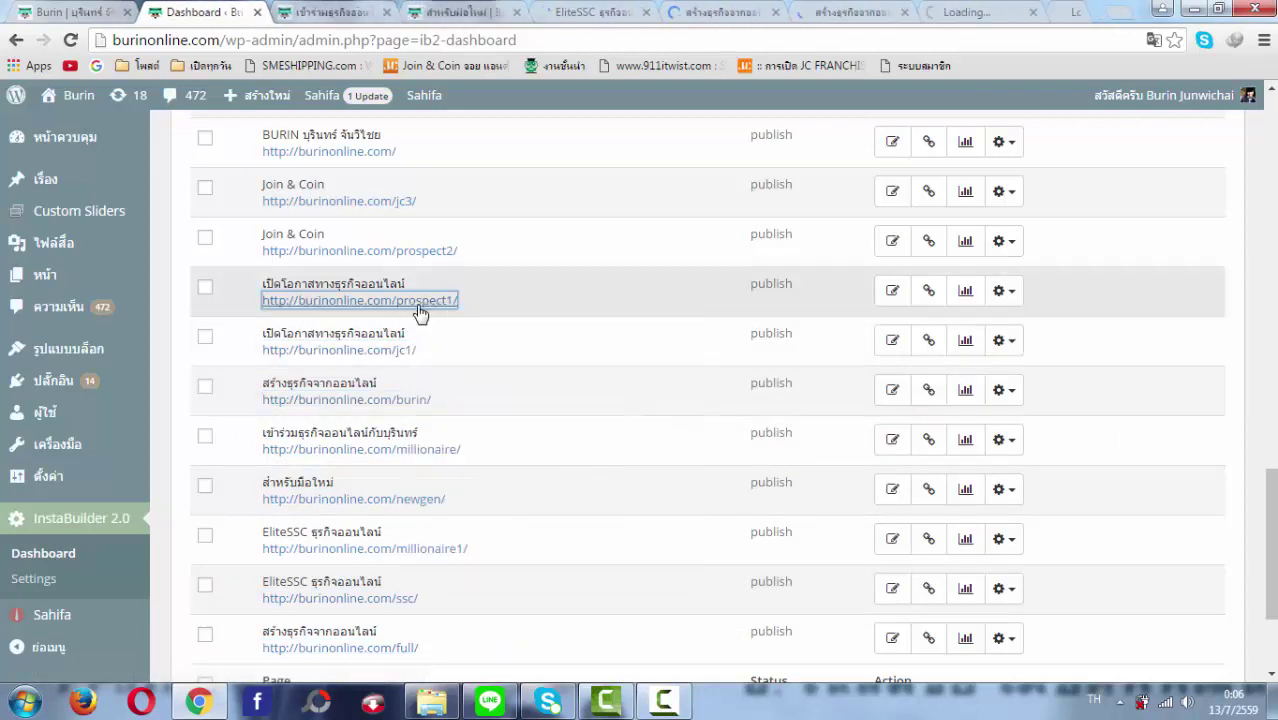
right_click(413, 259)
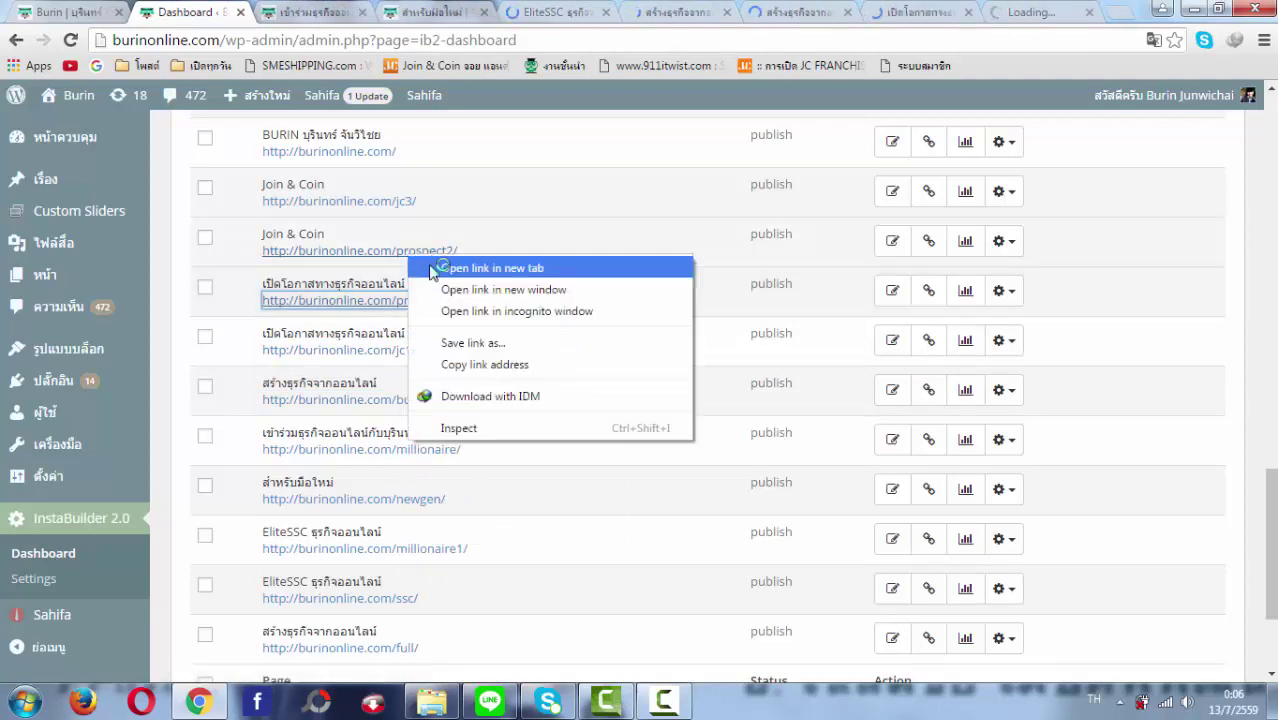
left_click(428, 272)
- Open the jc3, site root, elitessc, opp and jcshop landing pages from the upper part of the list in new tabs
scroll(400, 230, "up", 1)
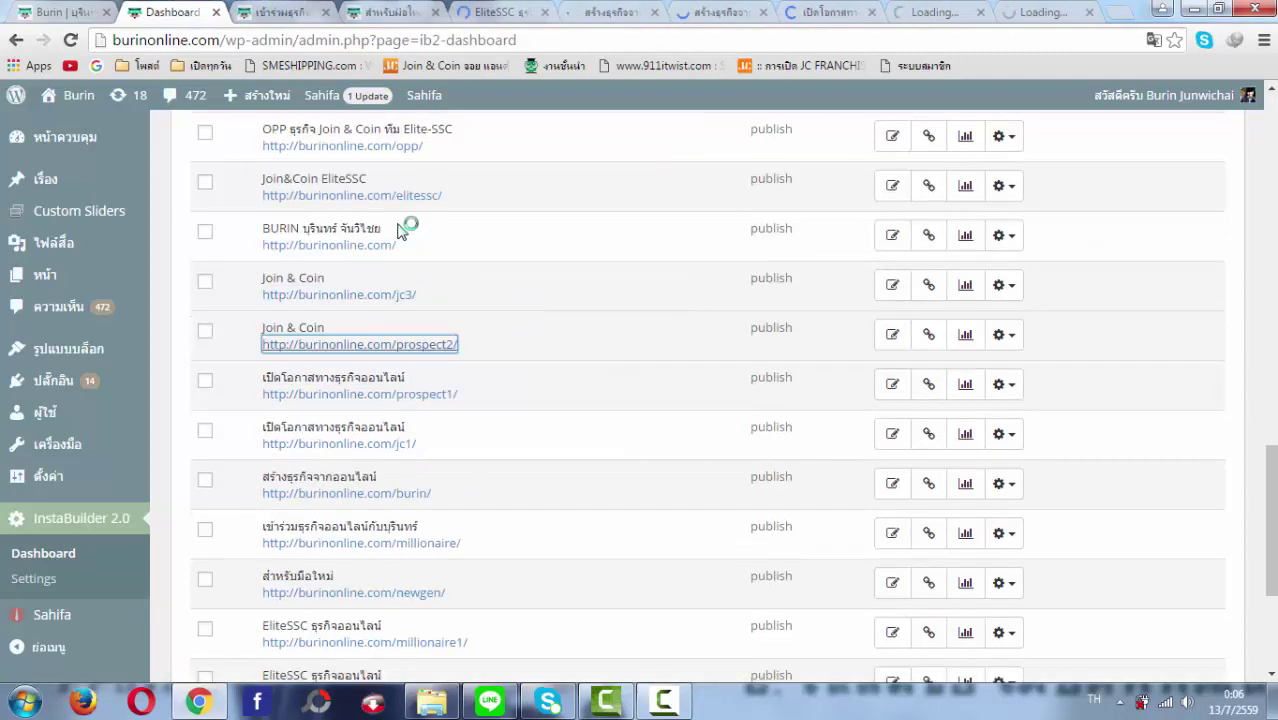
right_click(397, 296)
left_click(418, 311)
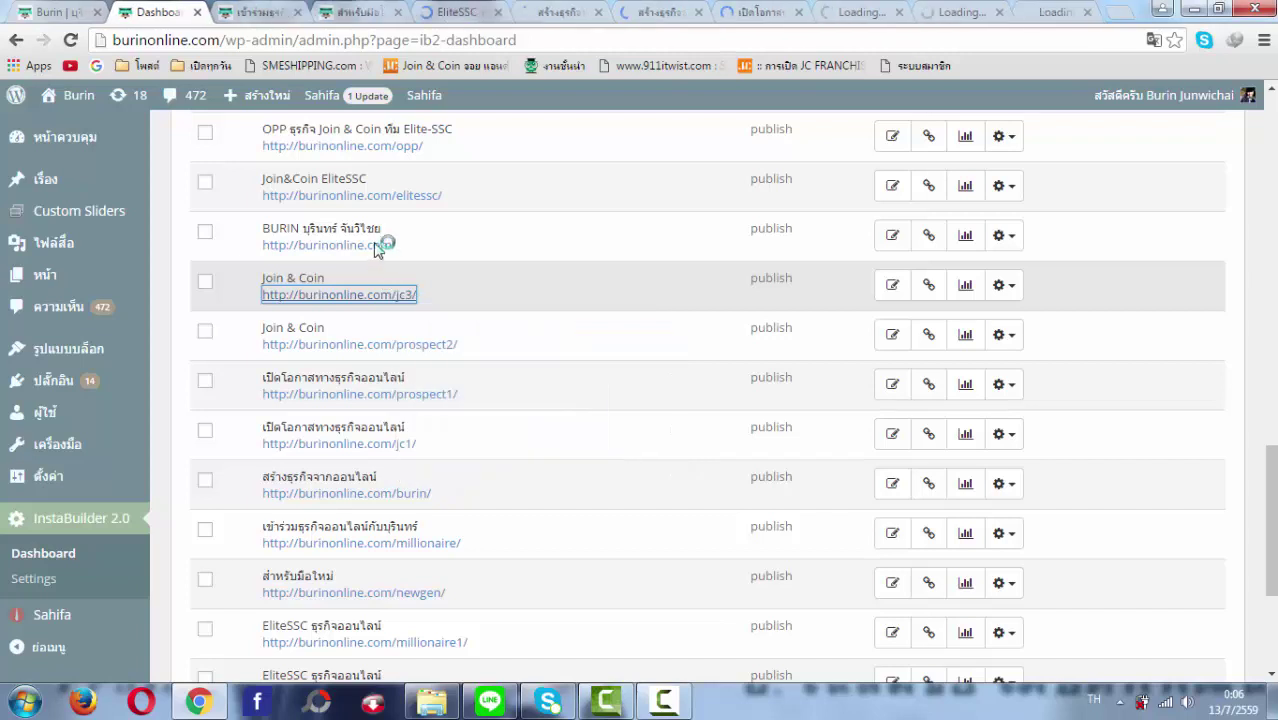
right_click(397, 246)
right_click(375, 257)
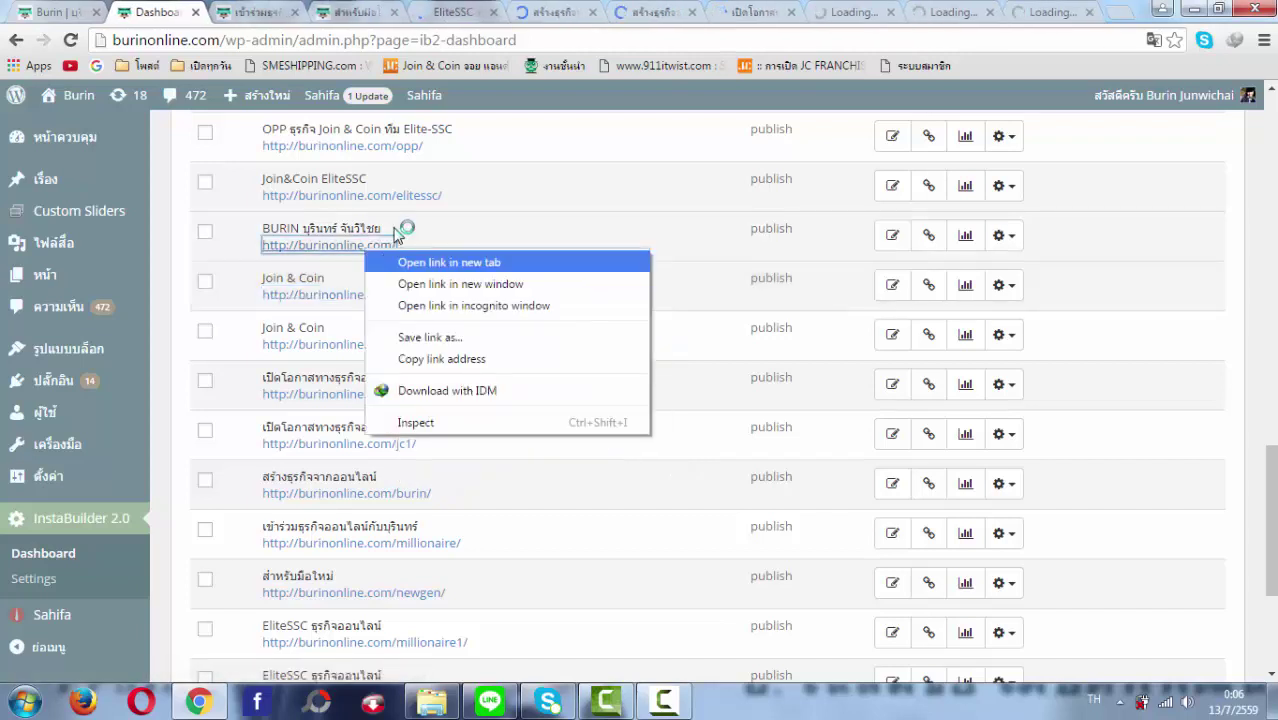
left_click(410, 262)
right_click(404, 199)
left_click(440, 213)
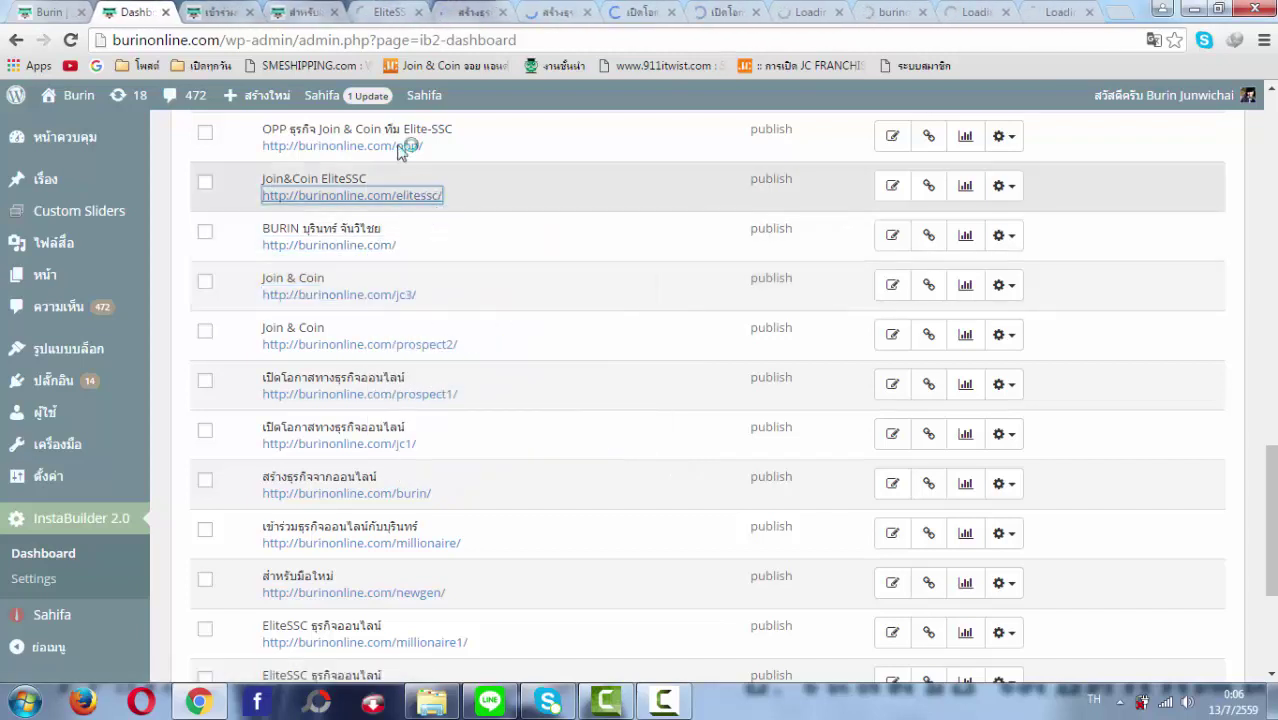
right_click(398, 148)
left_click(418, 158)
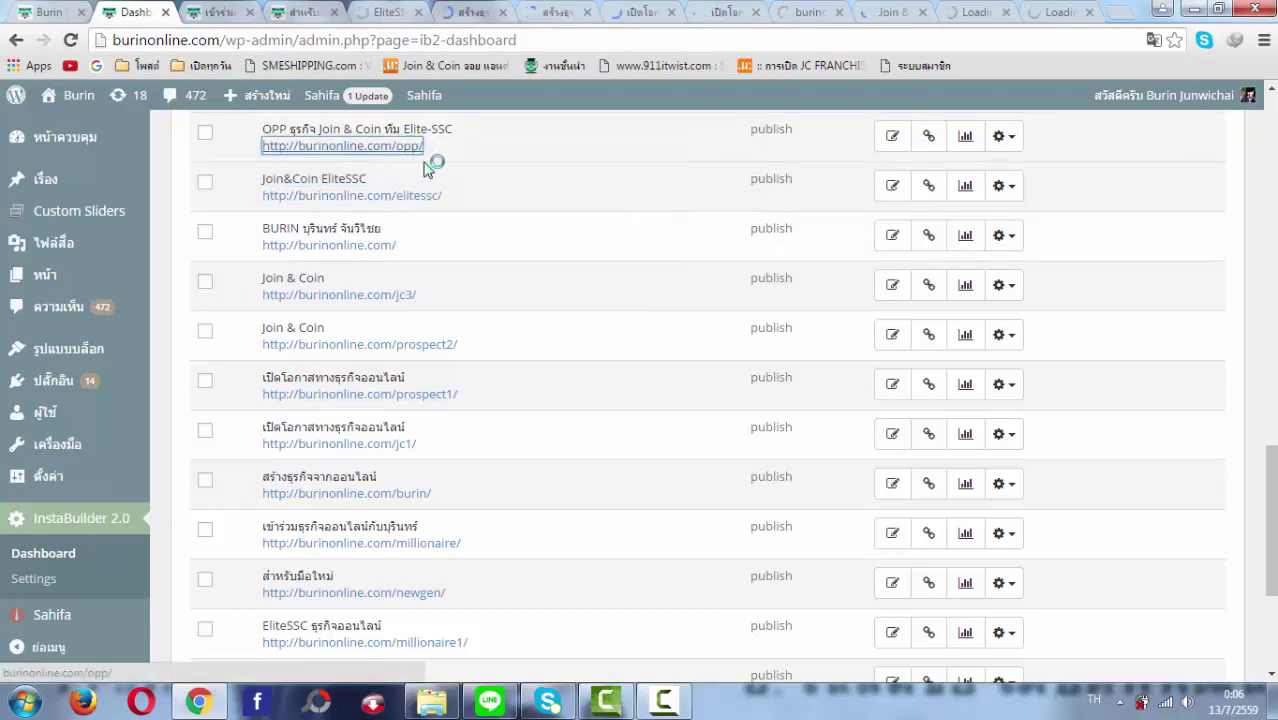
scroll(446, 238, "up", 2)
scroll(446, 238, "up", 4)
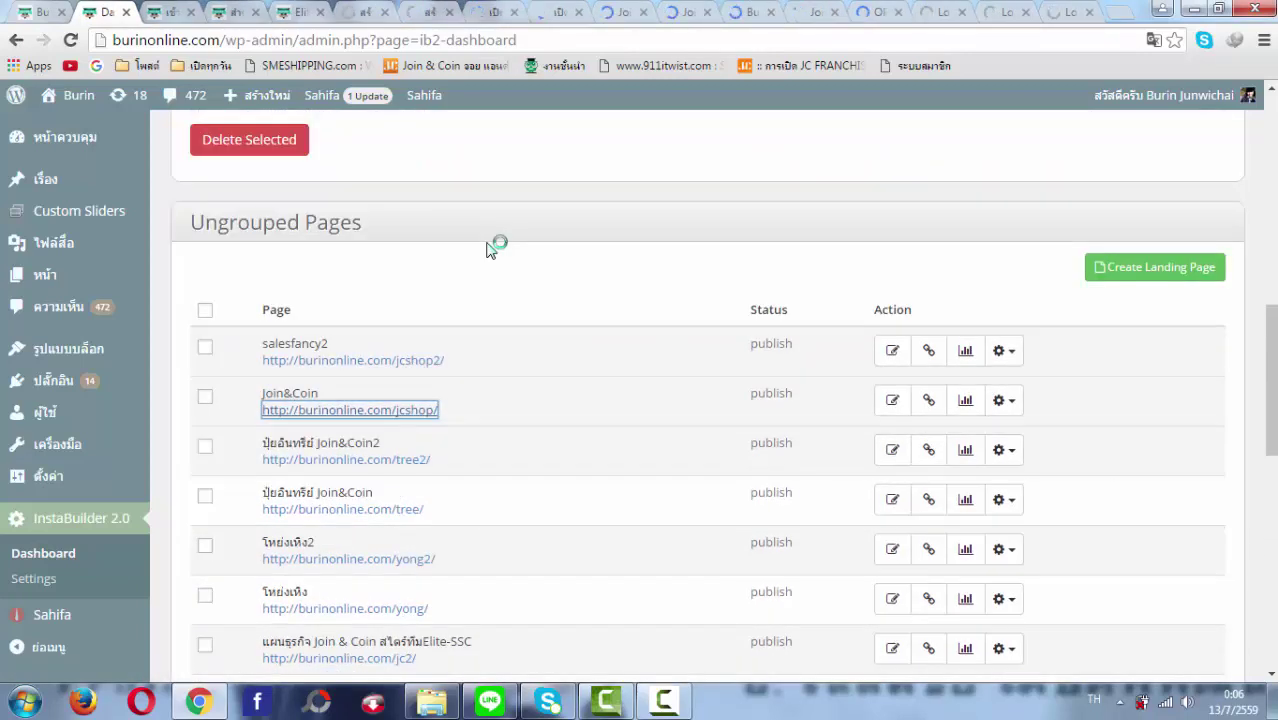
- View the opened millionaire landing page, examining its headline, video, introduction letter and the first countdown with the sign-up button (ลงทะเบียนฟรี!)
left_click(167, 17)
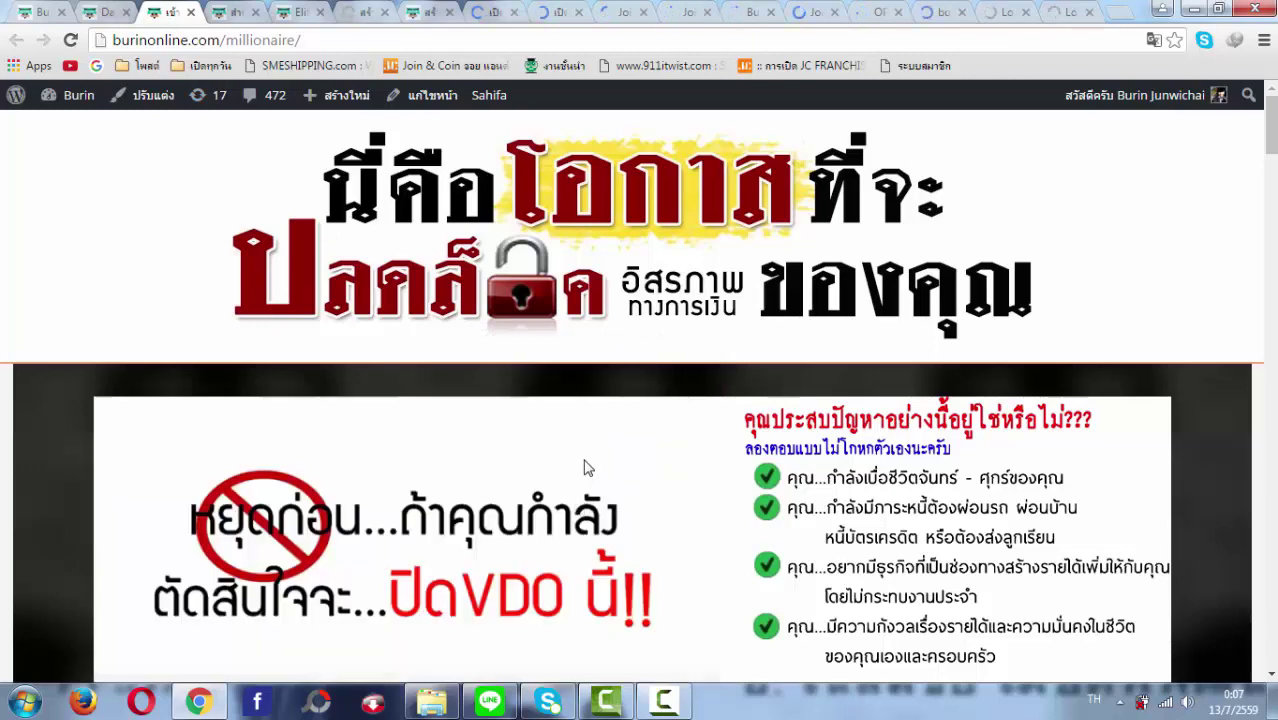
scroll(587, 468, "down", 2)
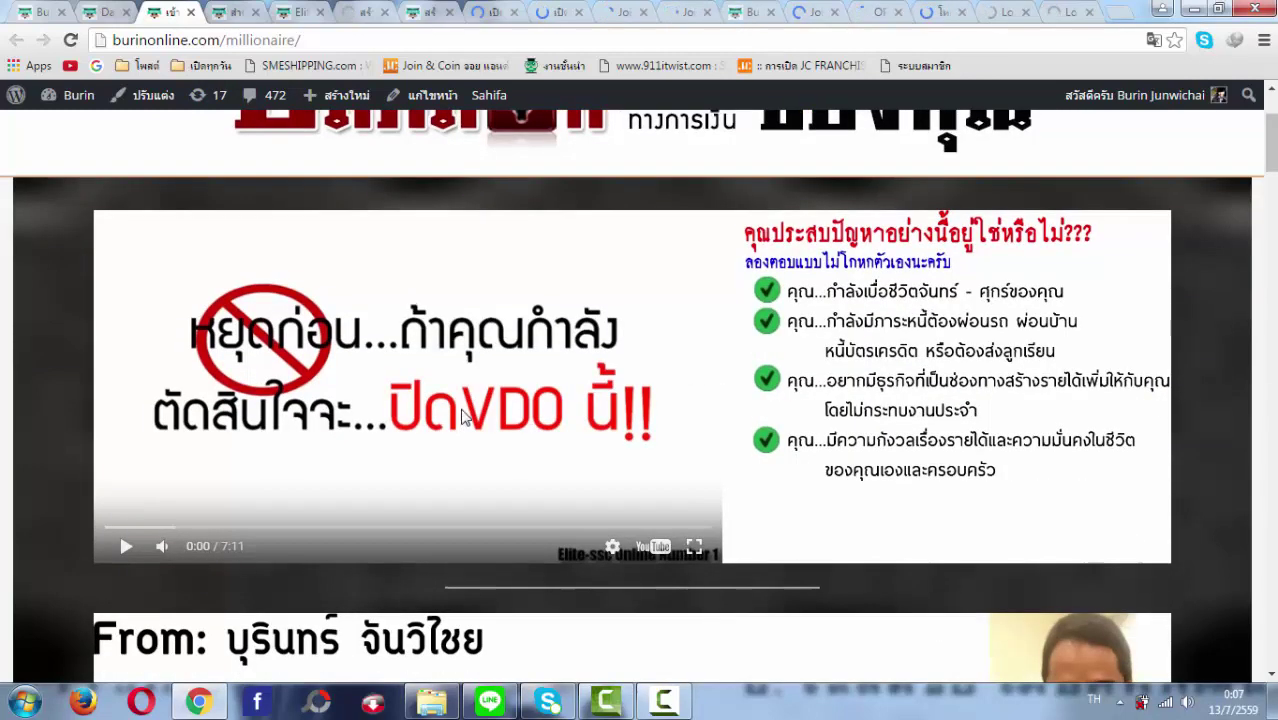
scroll(468, 408, "up", 2)
scroll(474, 399, "down", 4)
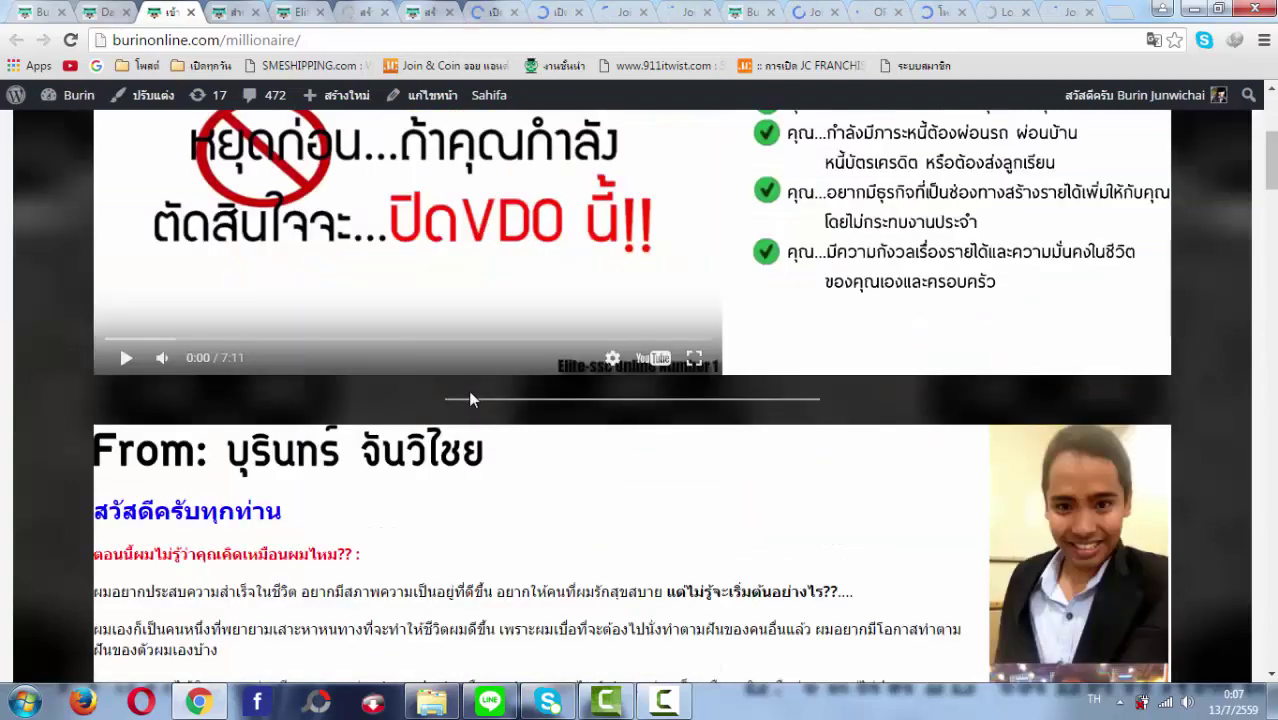
scroll(470, 399, "down", 2)
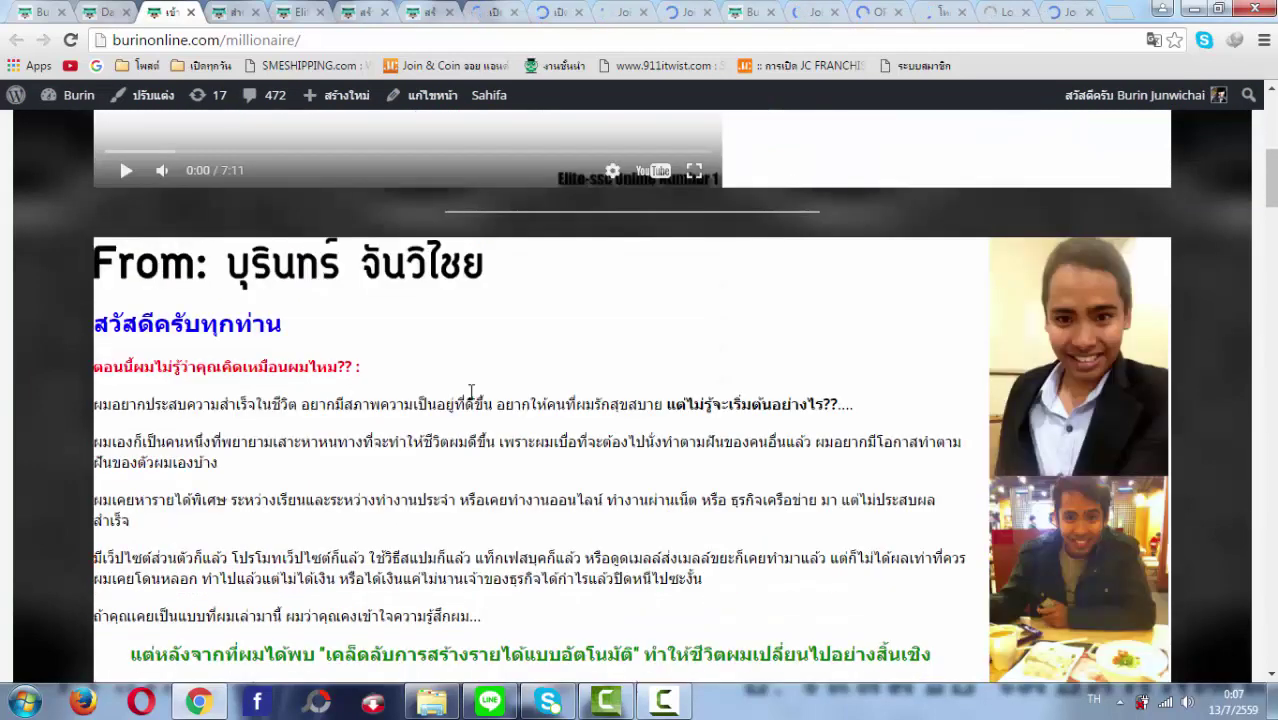
scroll(470, 392, "down", 2)
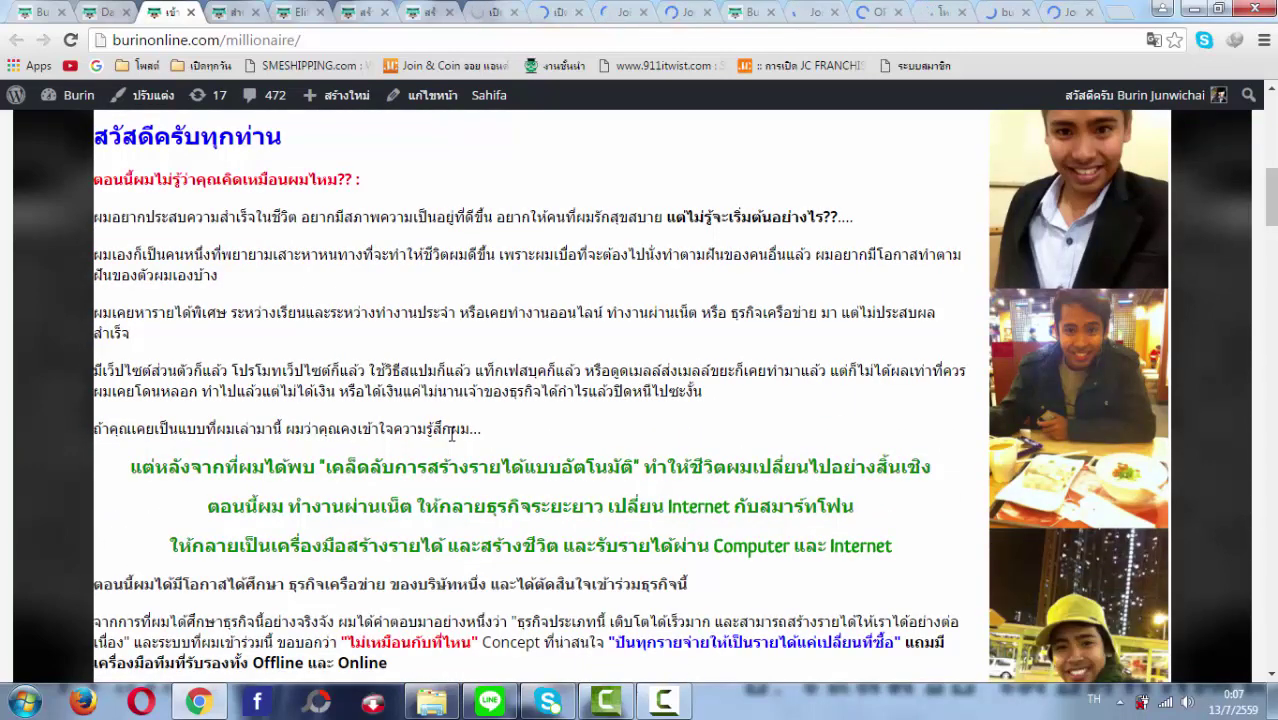
scroll(453, 449, "down", 3)
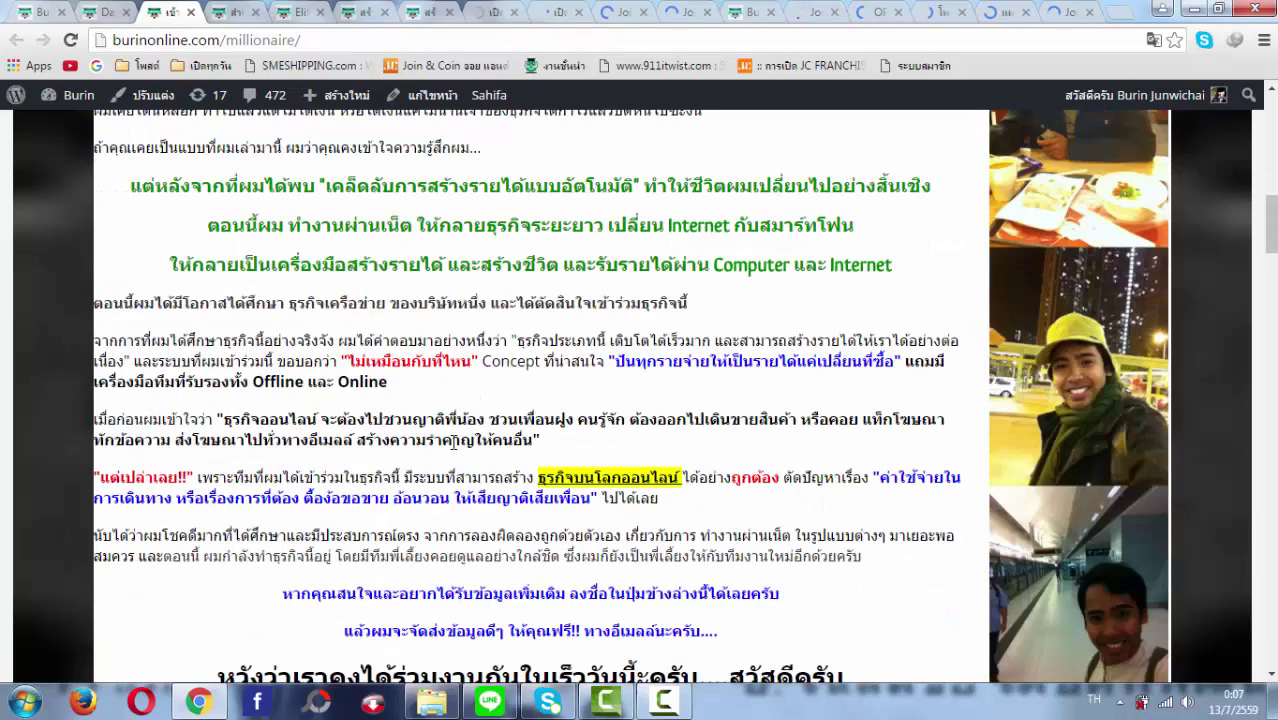
scroll(453, 447, "down", 6)
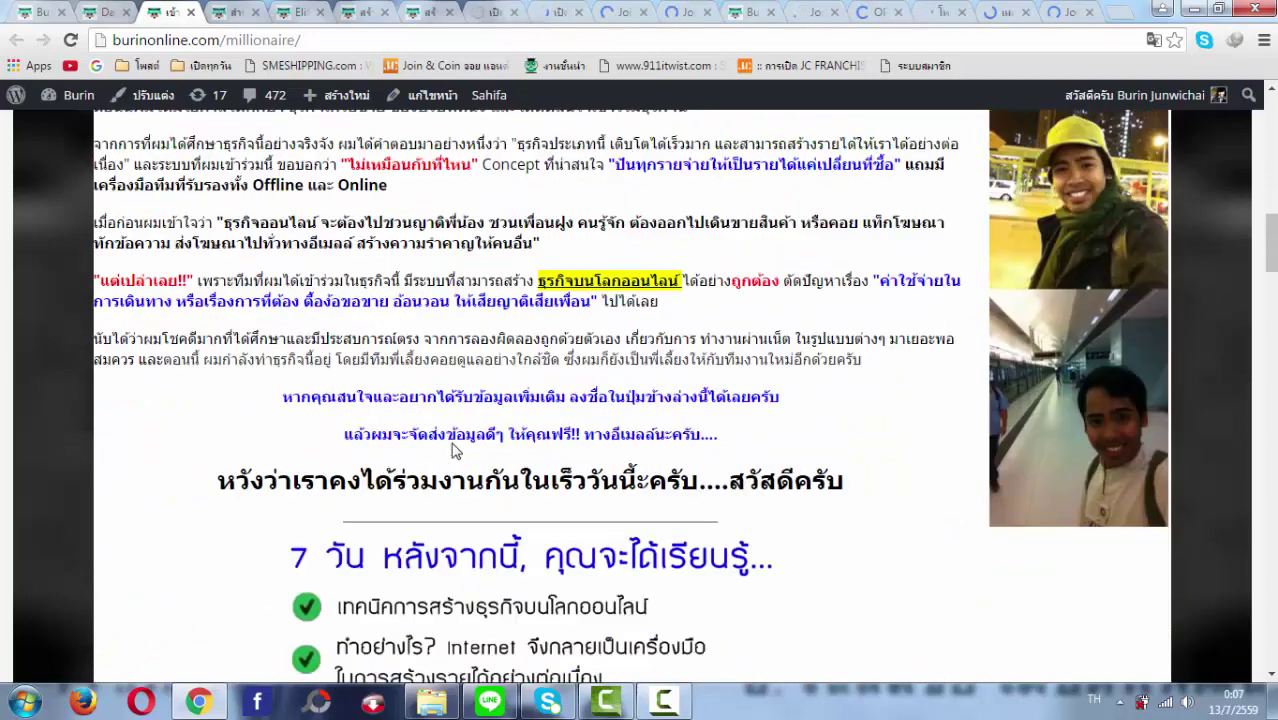
scroll(455, 445, "down", 7)
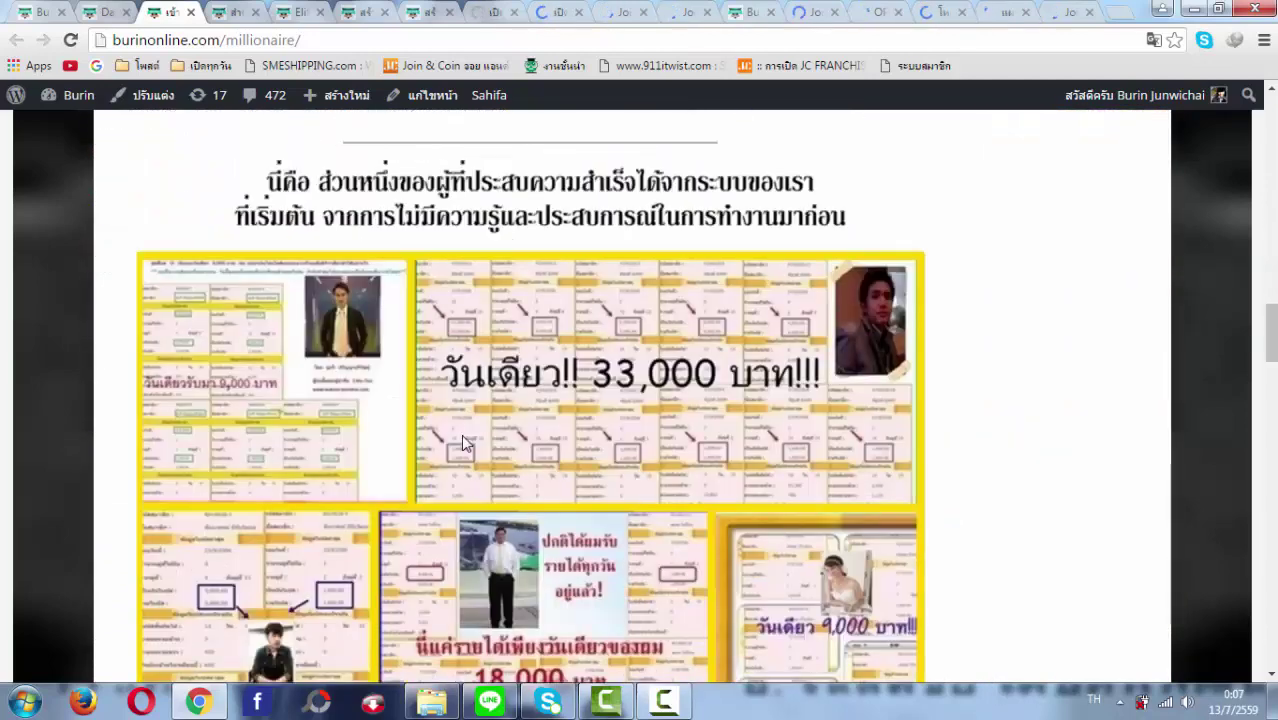
scroll(462, 434, "up", 4)
scroll(462, 434, "down", 1)
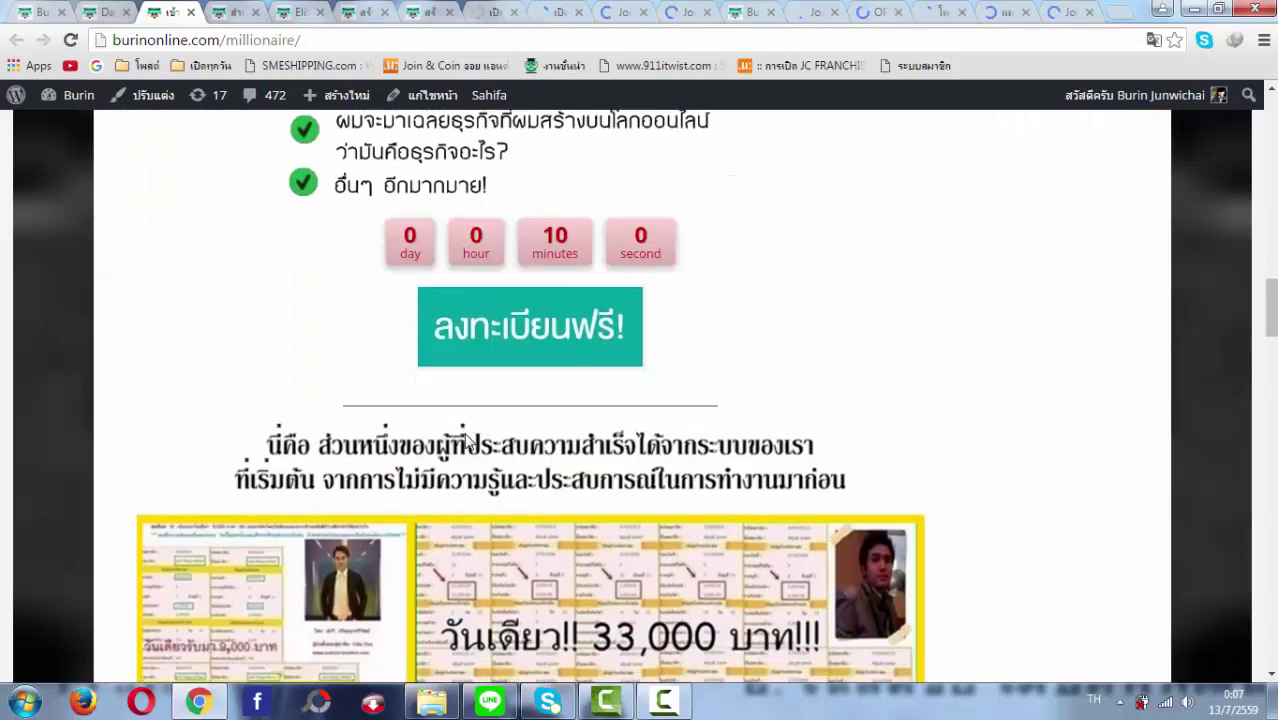
- Examine the rest of the millionaire page, from the income images and testimonials to the guarantee boxes and closing sign-up section with countdown
scroll(464, 435, "down", 4)
scroll(464, 435, "down", 4)
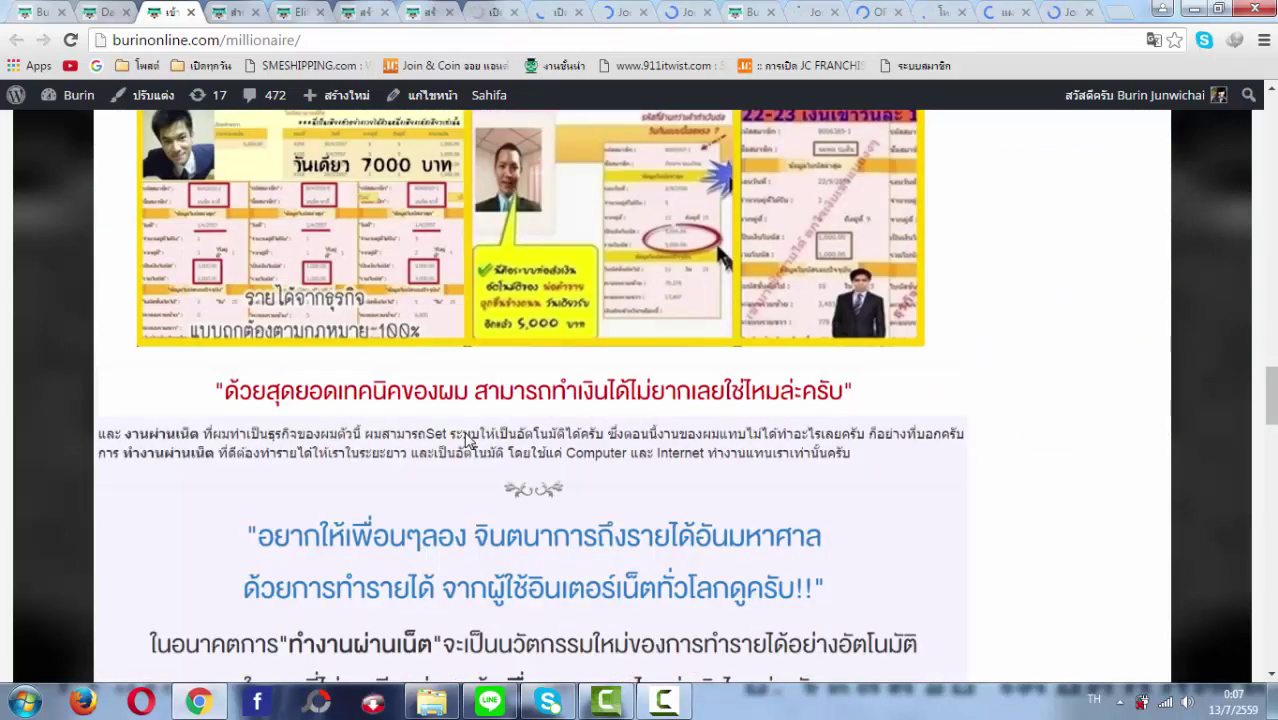
scroll(465, 440, "down", 10)
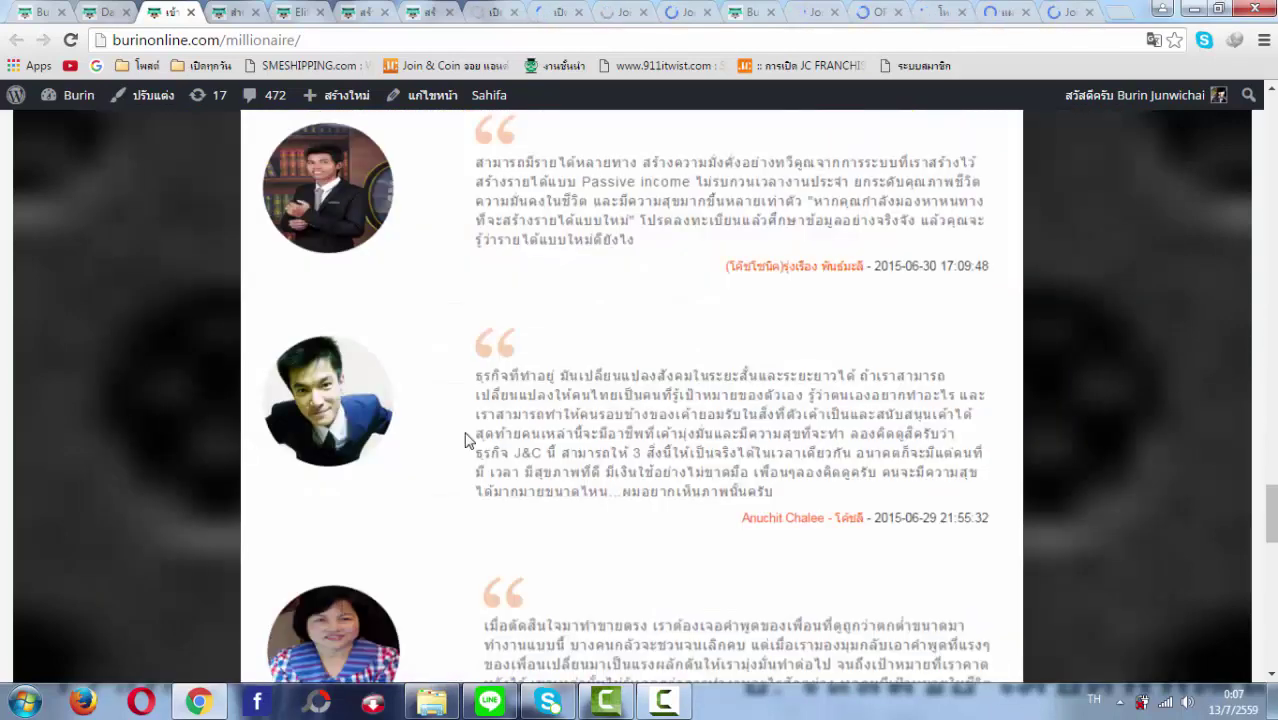
scroll(463, 443, "down", 4)
scroll(463, 445, "down", 3)
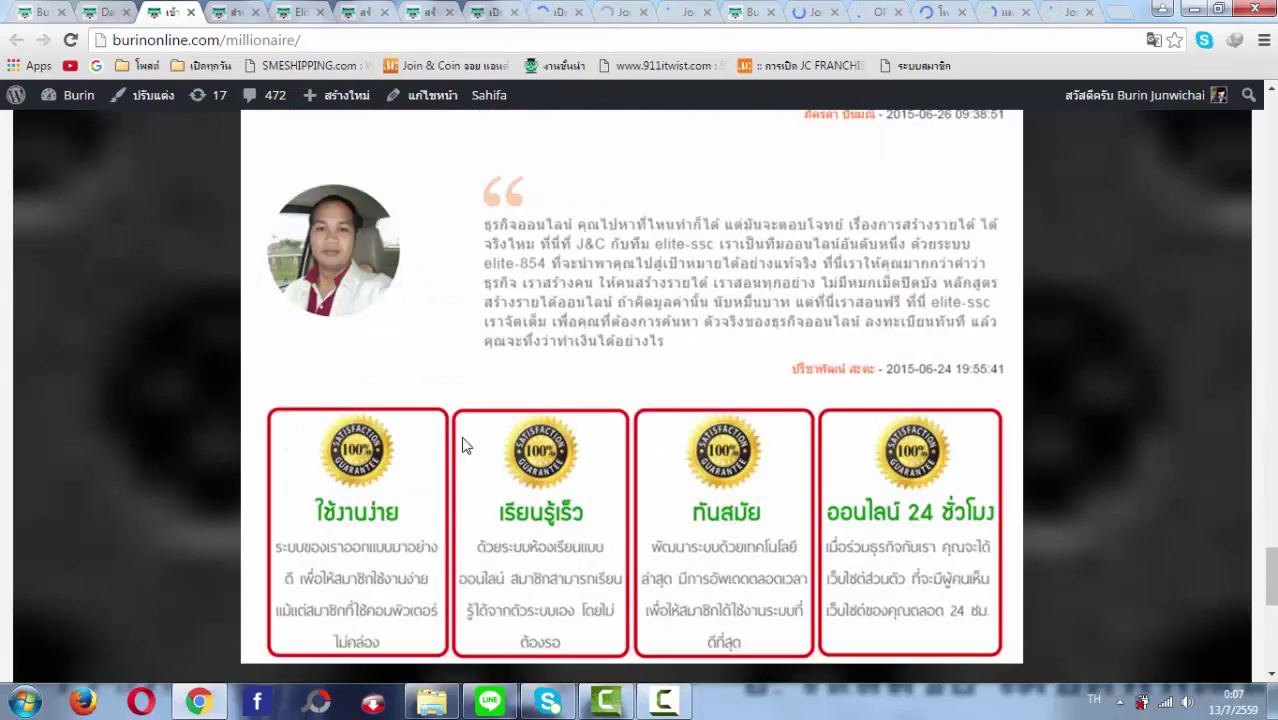
scroll(463, 445, "down", 3)
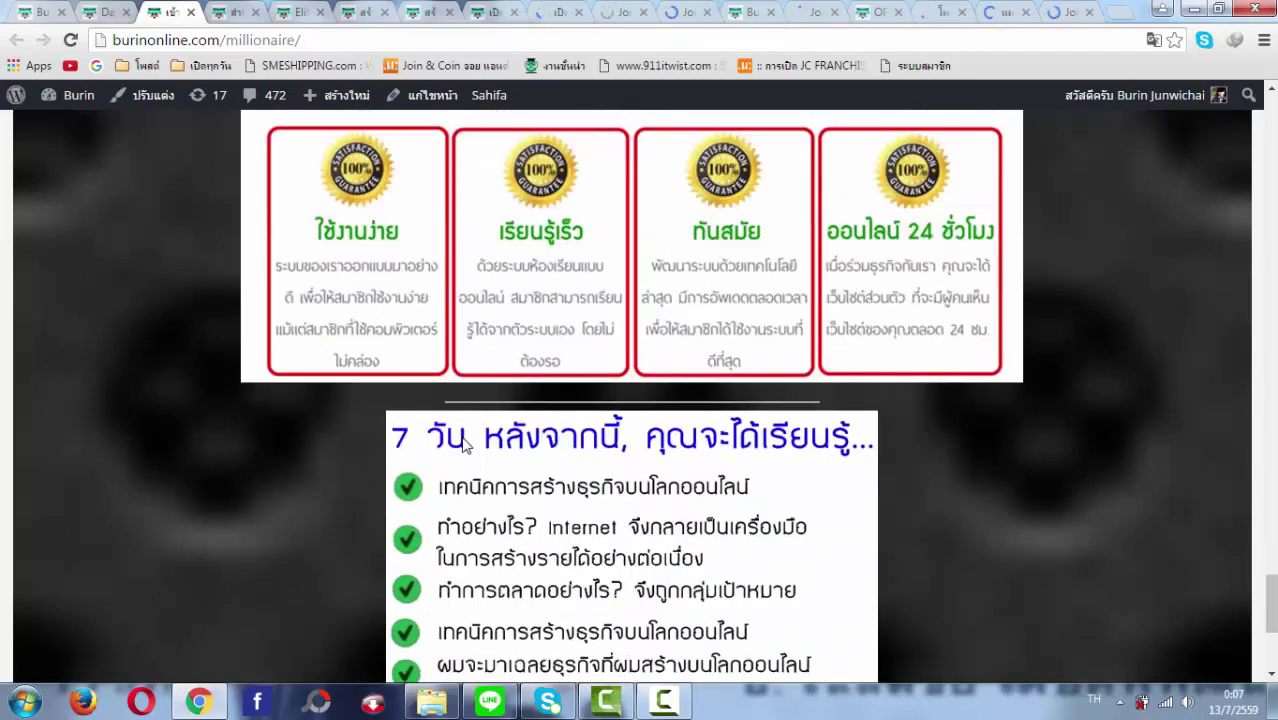
scroll(463, 443, "down", 2)
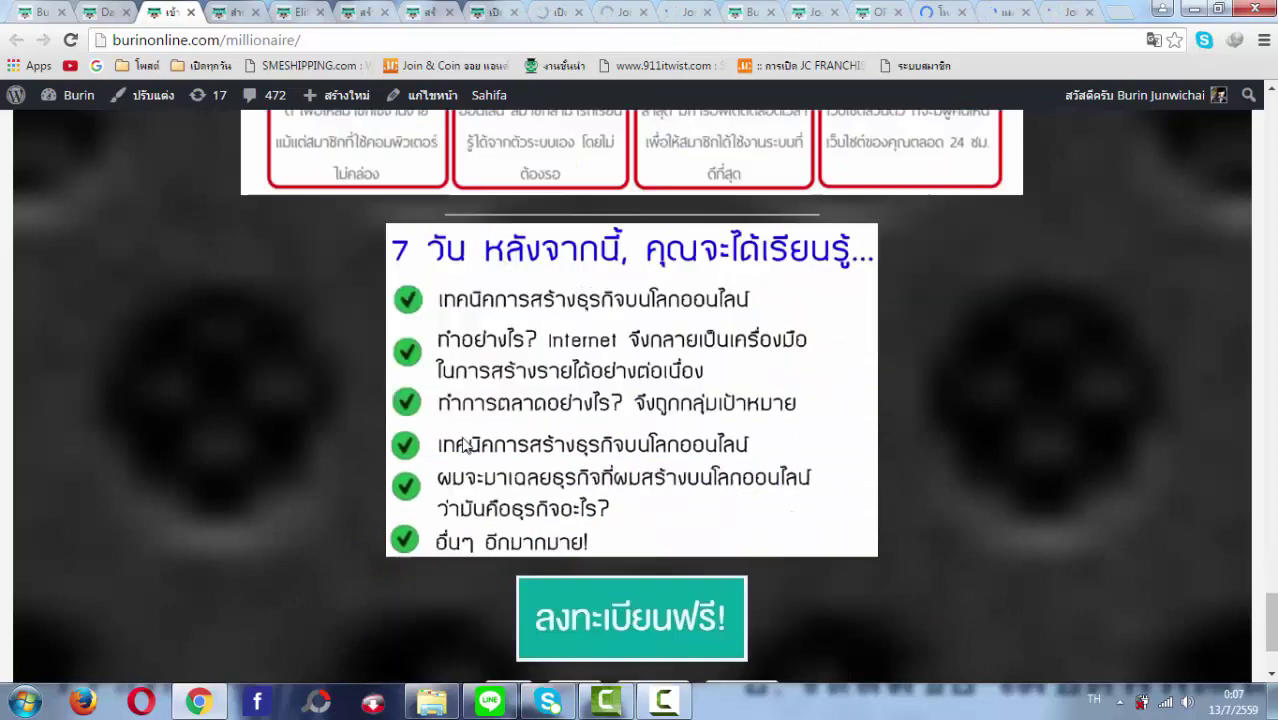
scroll(395, 455, "down", 1)
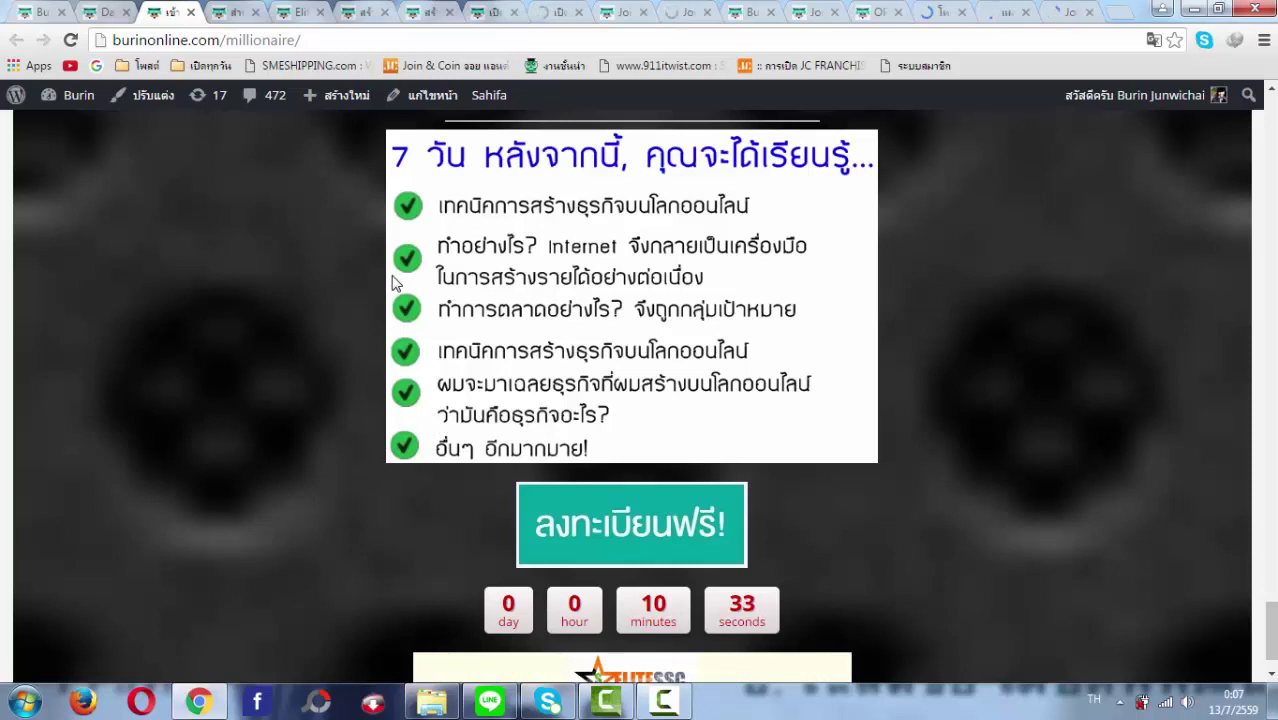
scroll(395, 284, "up", 1)
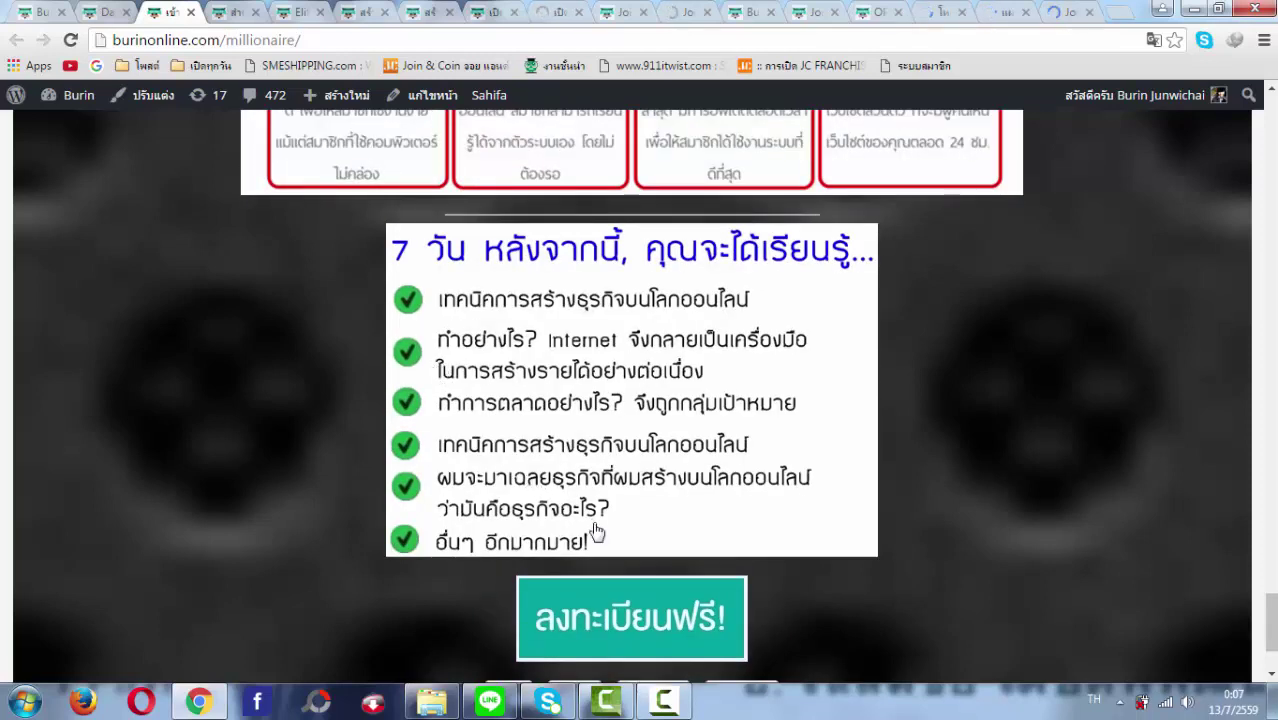
scroll(620, 500, "down", 2)
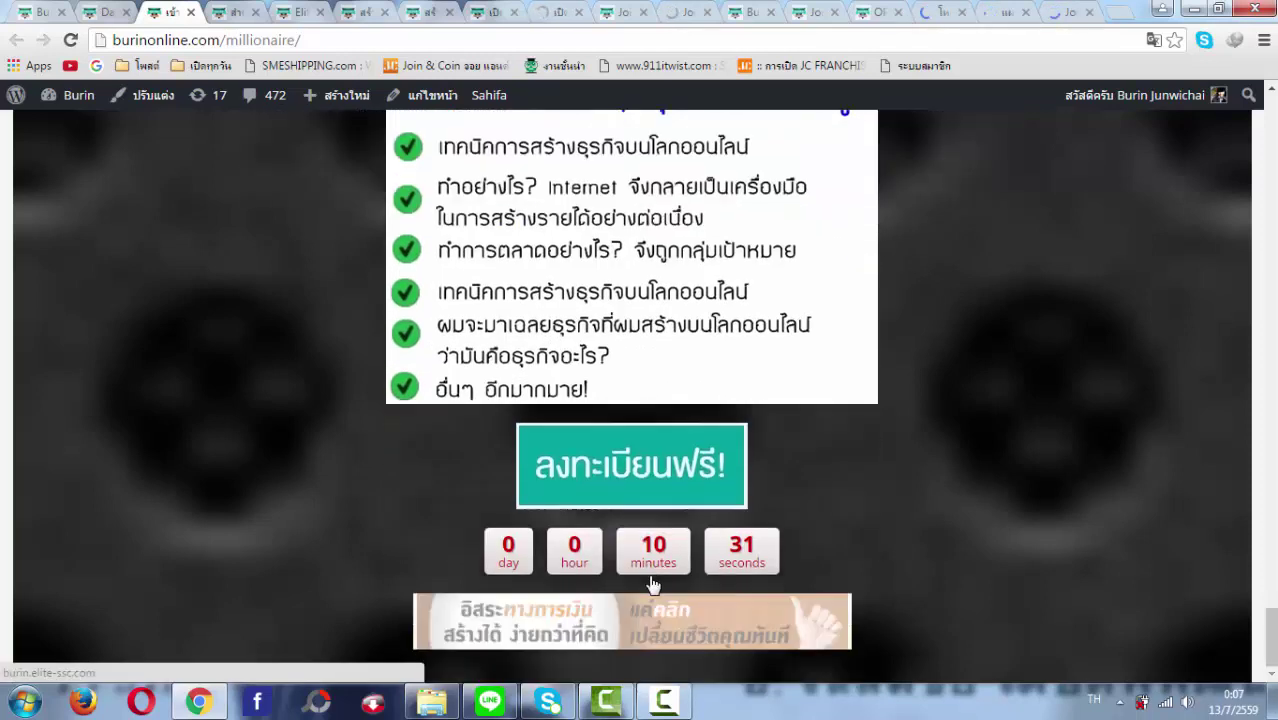
- Follow the millionaire page's ลงทะเบียนฟรี! button to the Elite-SSC registration site and close that tab
left_click(632, 470)
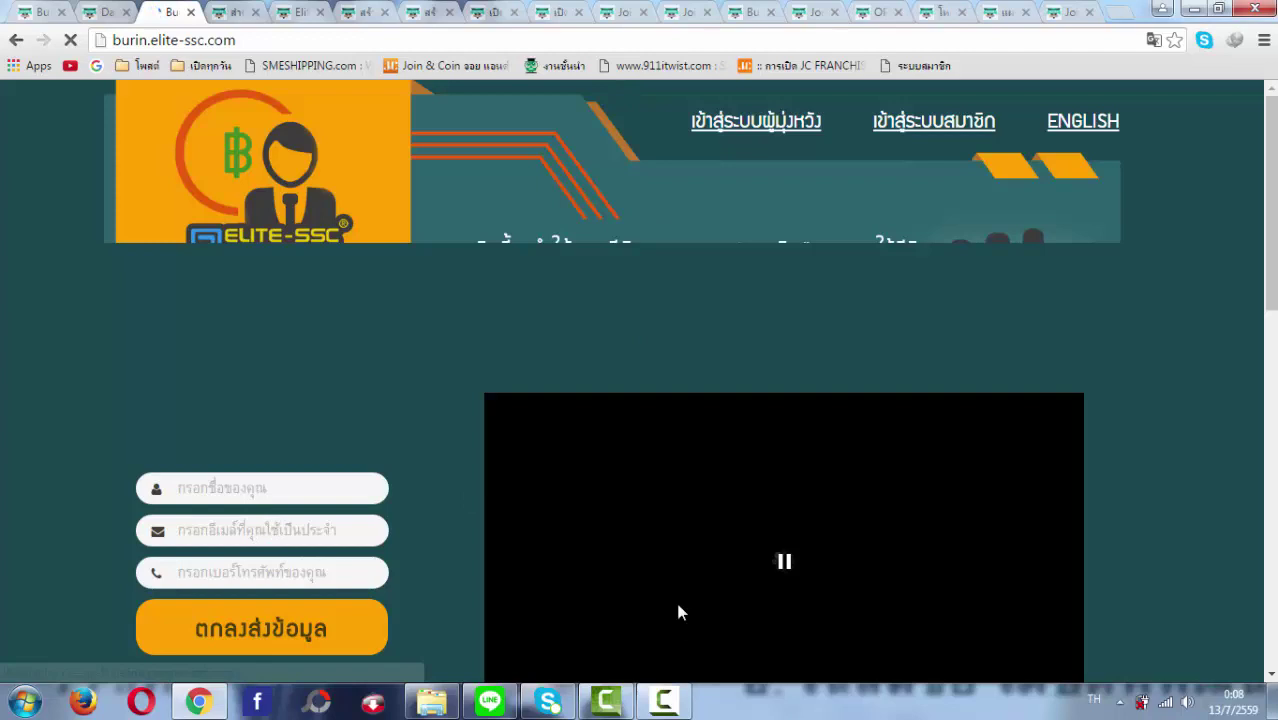
left_click(191, 12)
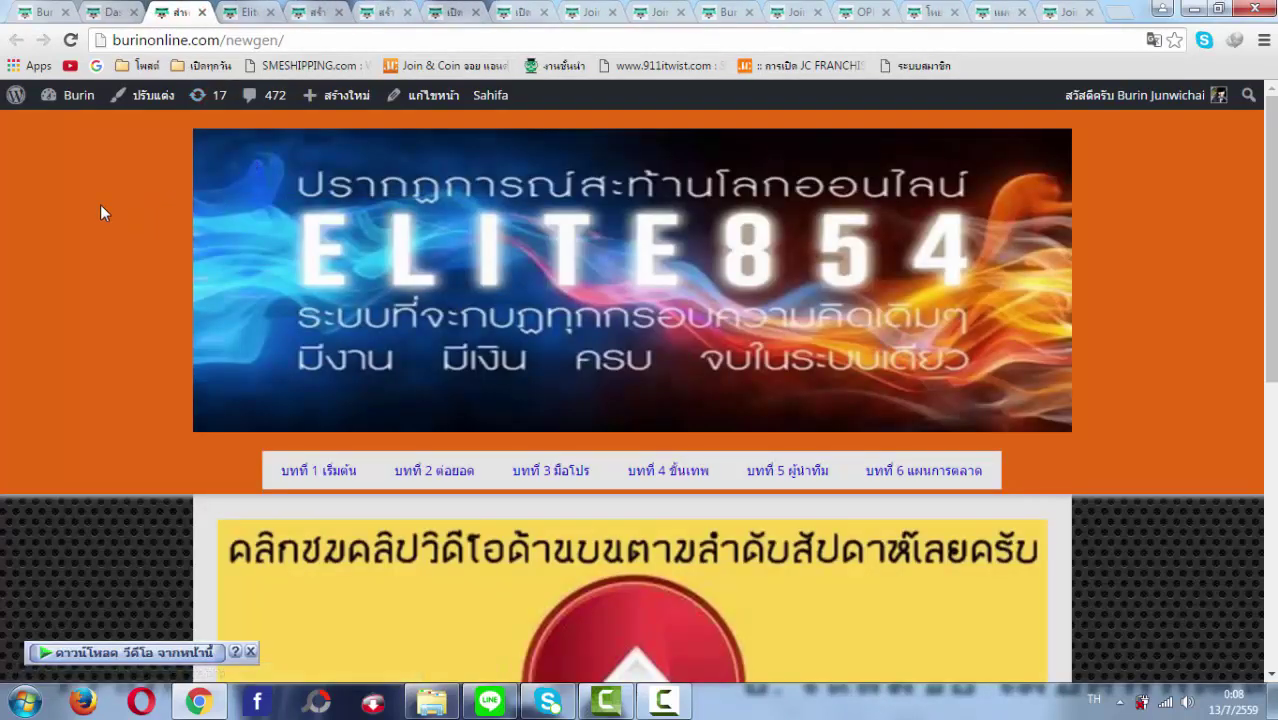
- Examine the newgen landing page, from the ELITE854 banner and six-lesson menu down to the graphic with the game controller
scroll(100, 220, "down", 2)
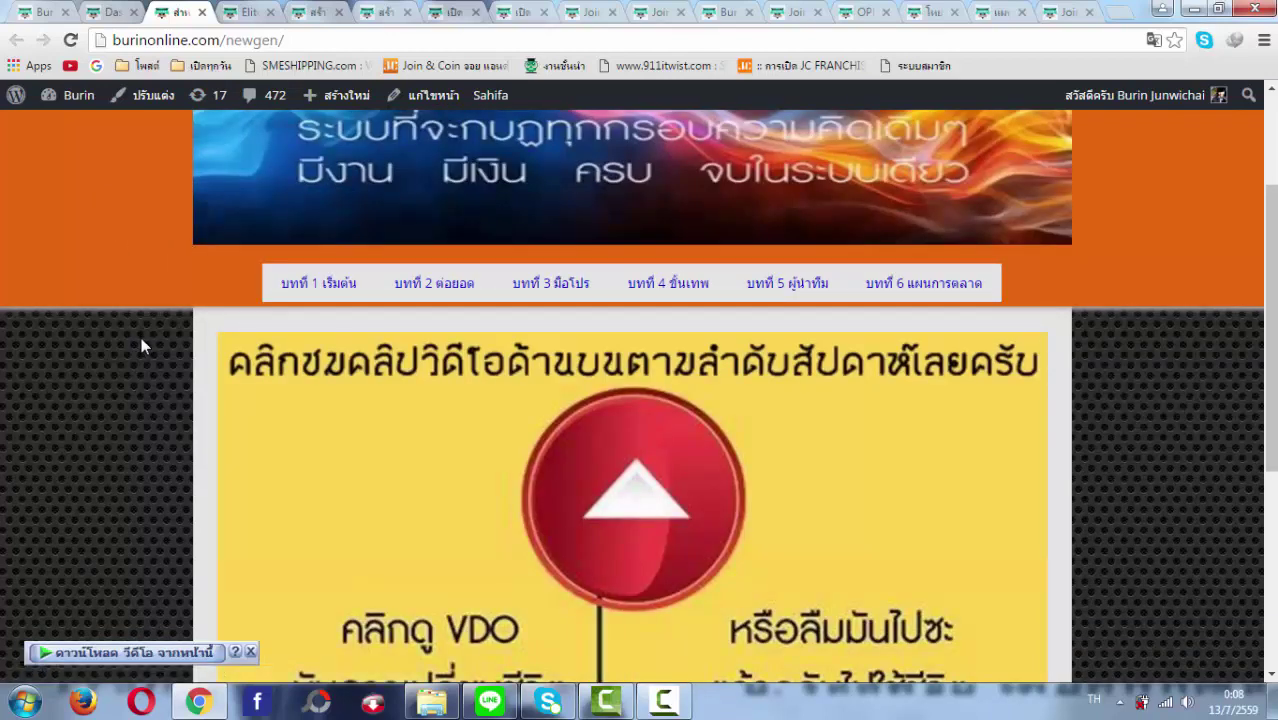
scroll(140, 345, "down", 1)
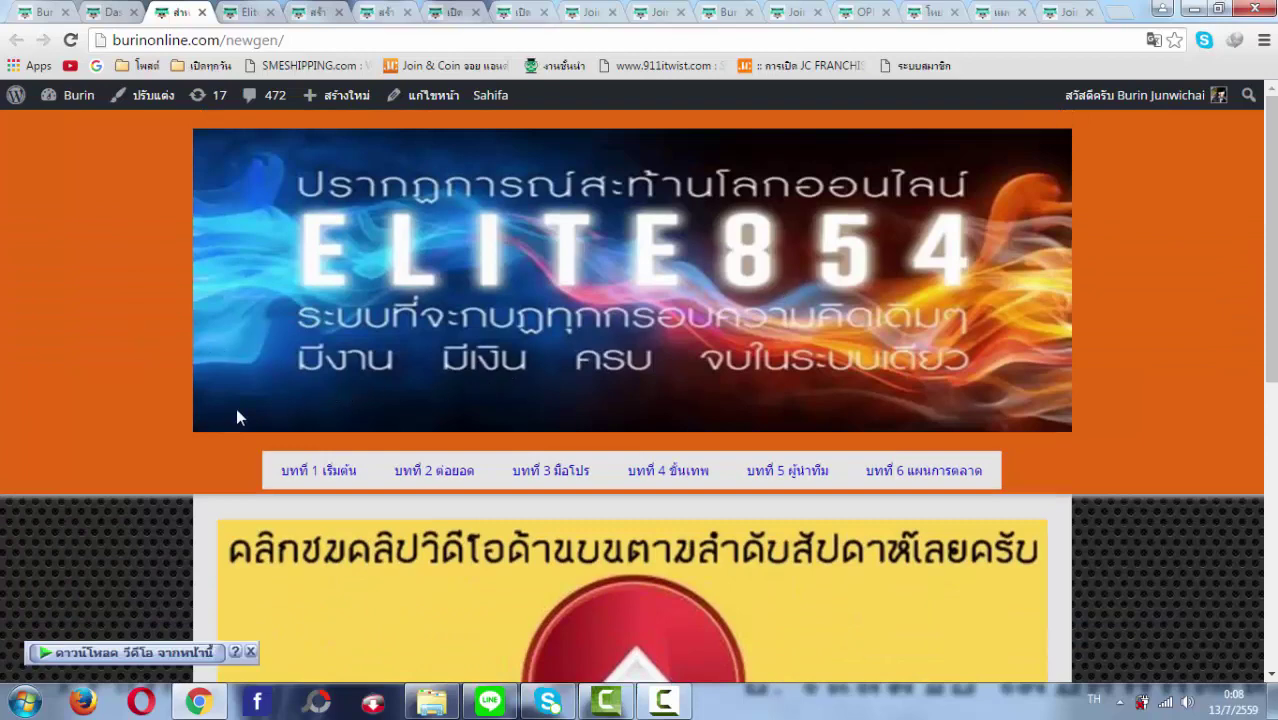
scroll(226, 421, "down", 6)
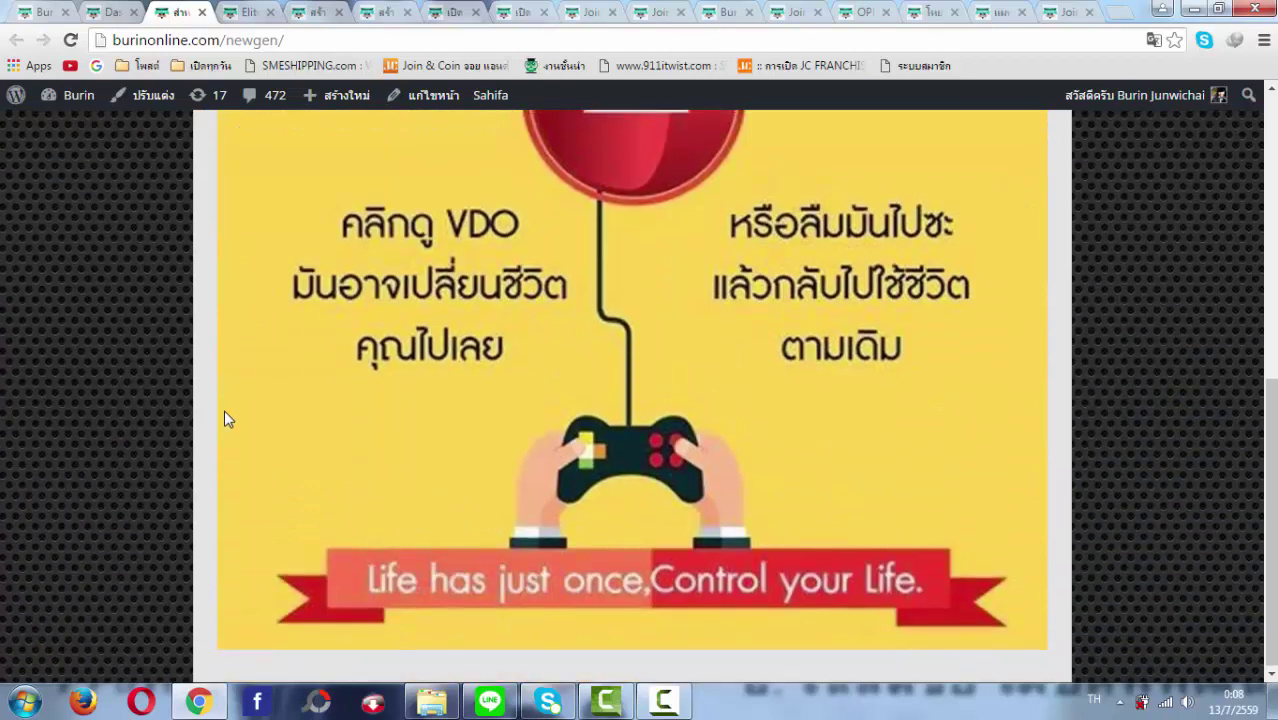
scroll(226, 408, "up", 5)
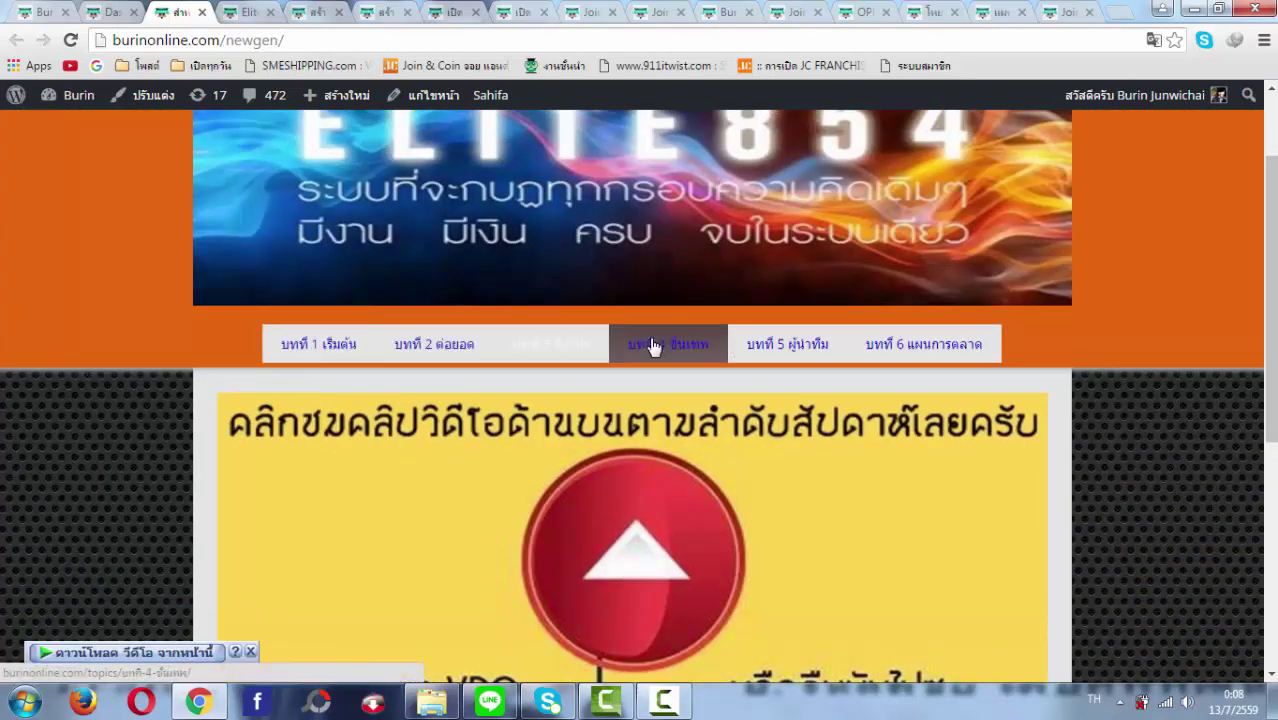
left_click(801, 346)
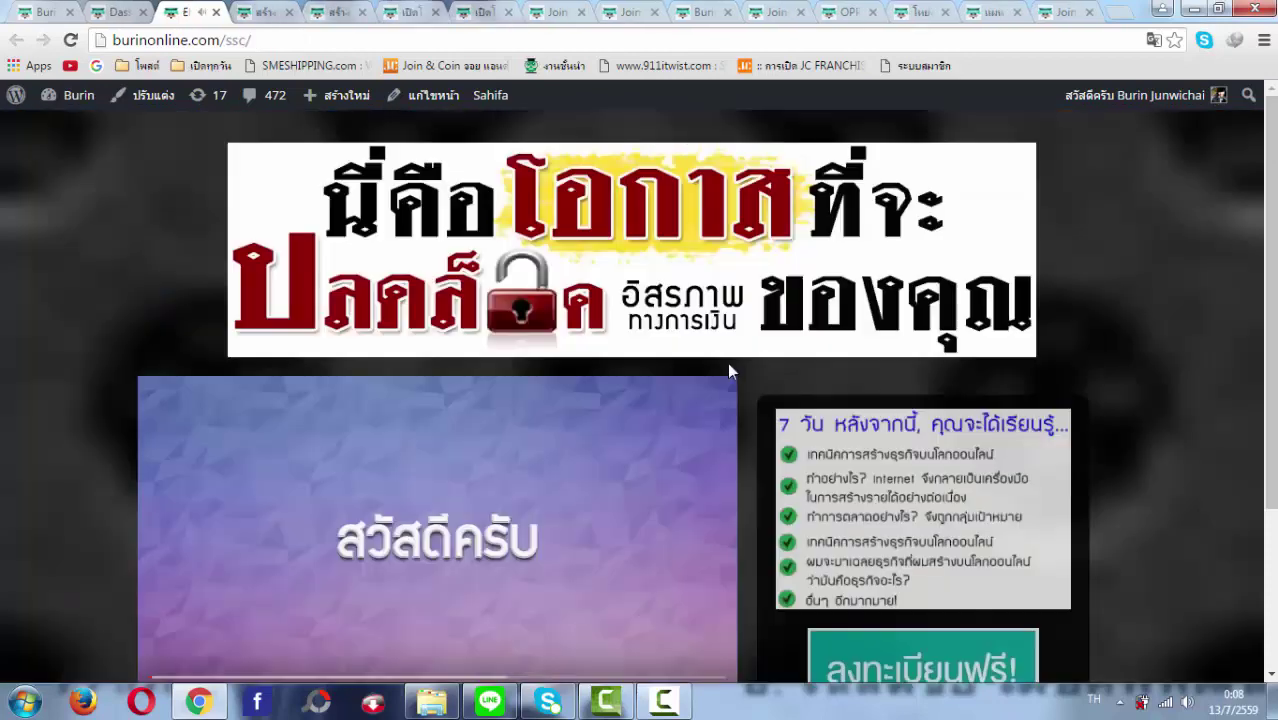
- View the ssc landing page's headline, video, countdown and benefits box, and follow its ลงทะเบียนฟรี! button
scroll(716, 386, "down", 2)
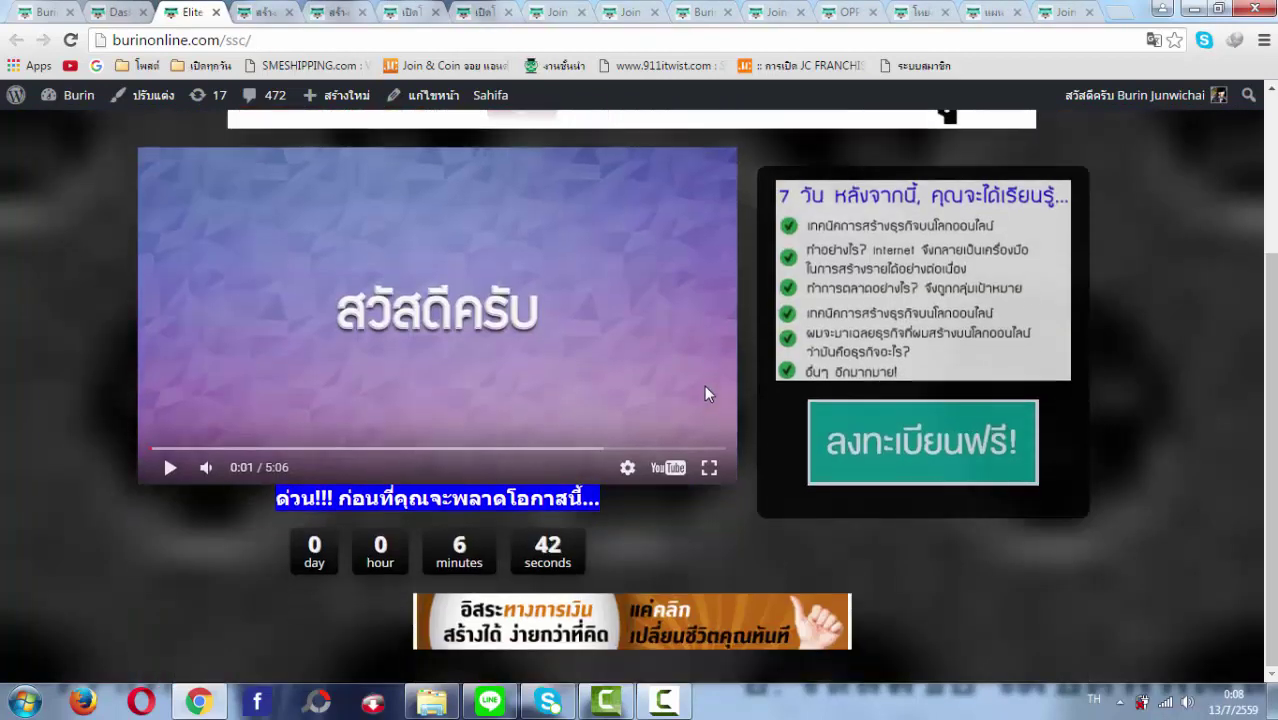
scroll(810, 470, "up", 2)
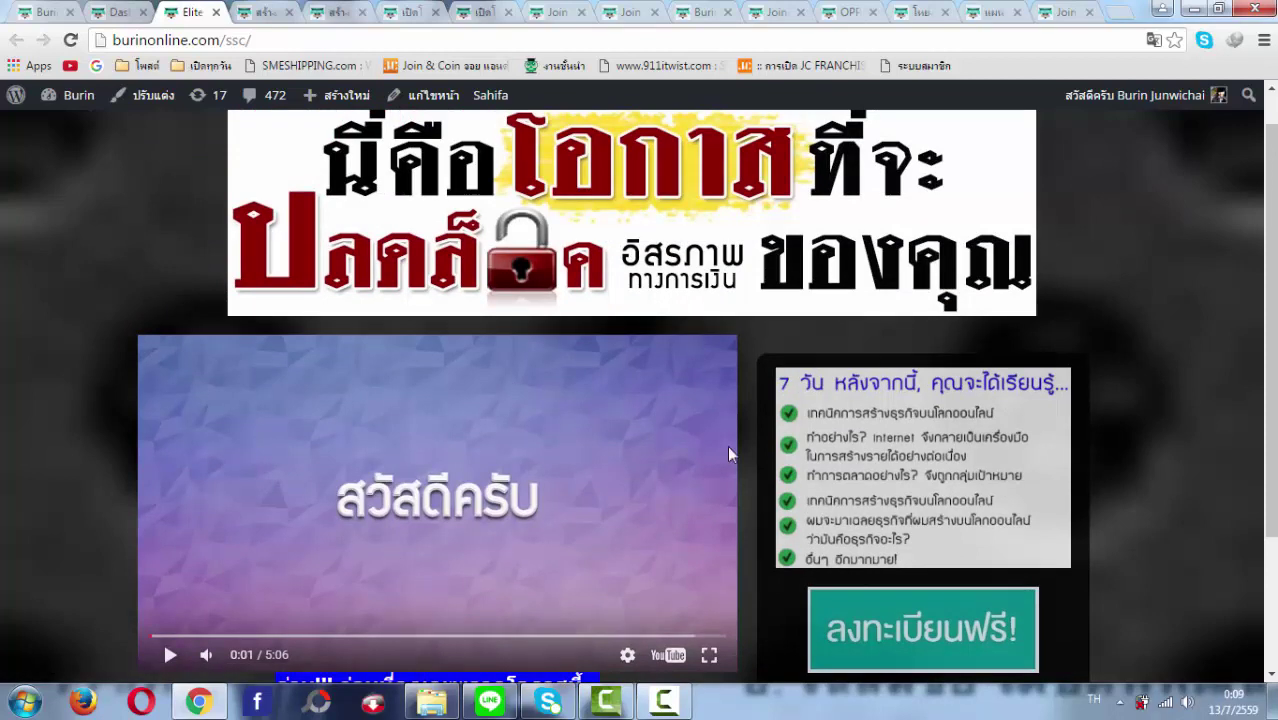
left_click(875, 641)
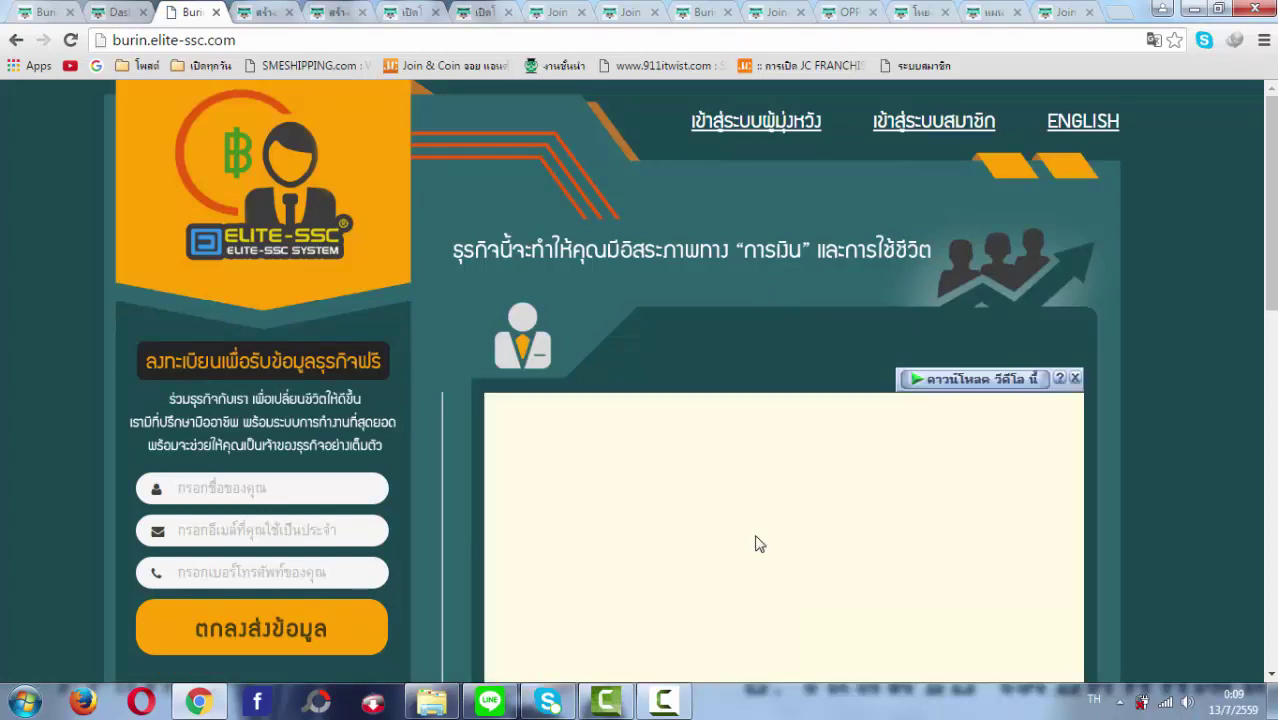
- Look over the Elite-SSC registration form and the referrer details reached from the ssc page, and close that tab
scroll(652, 510, "down", 2)
scroll(542, 480, "down", 3)
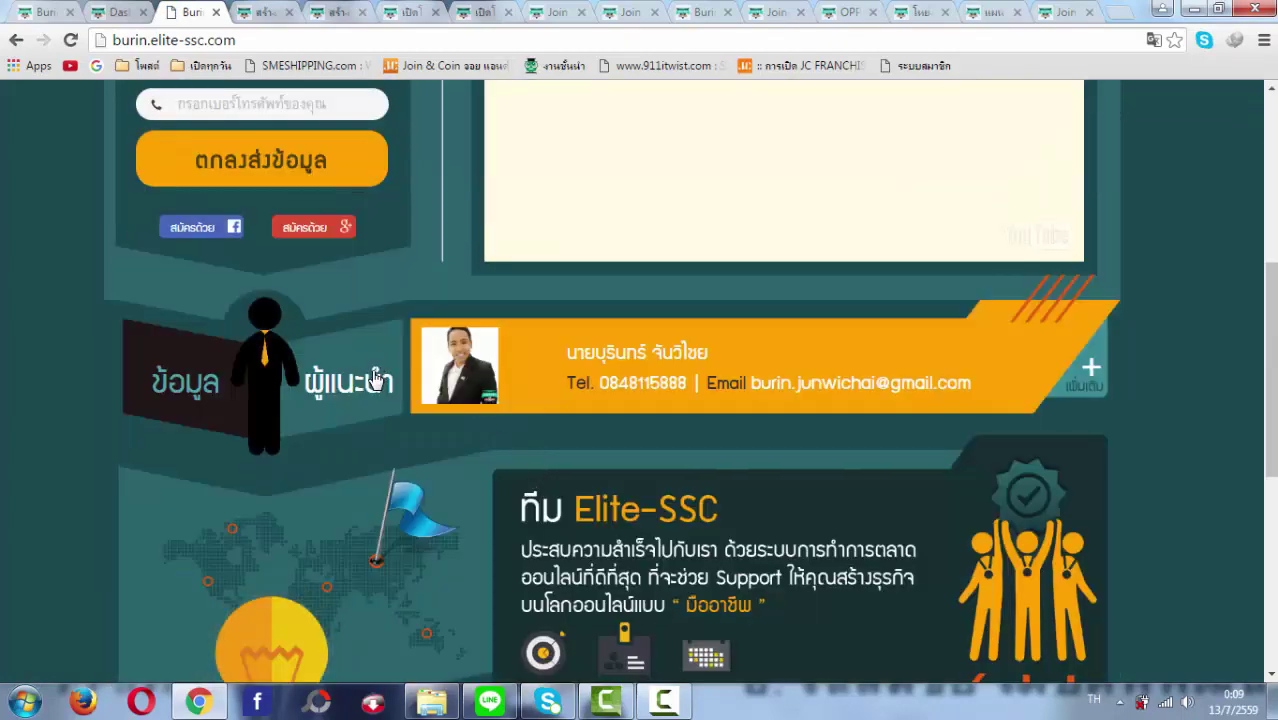
scroll(290, 330, "up", 5)
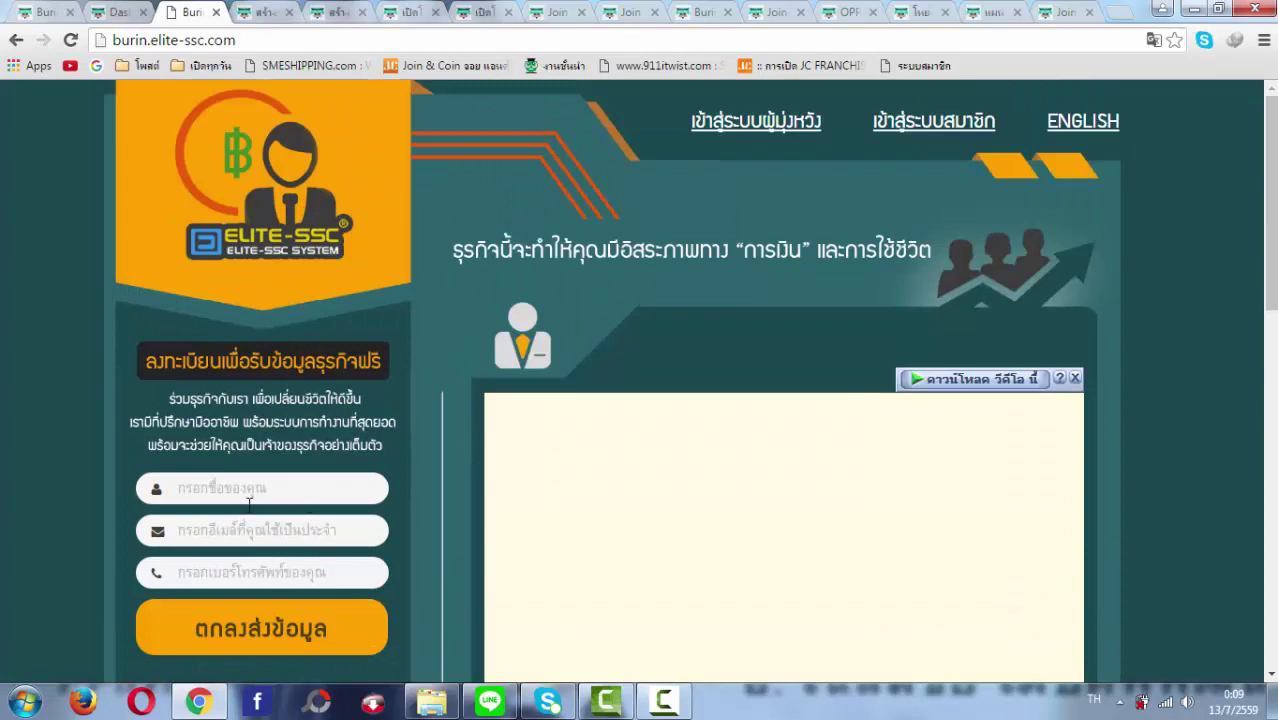
left_click(216, 12)
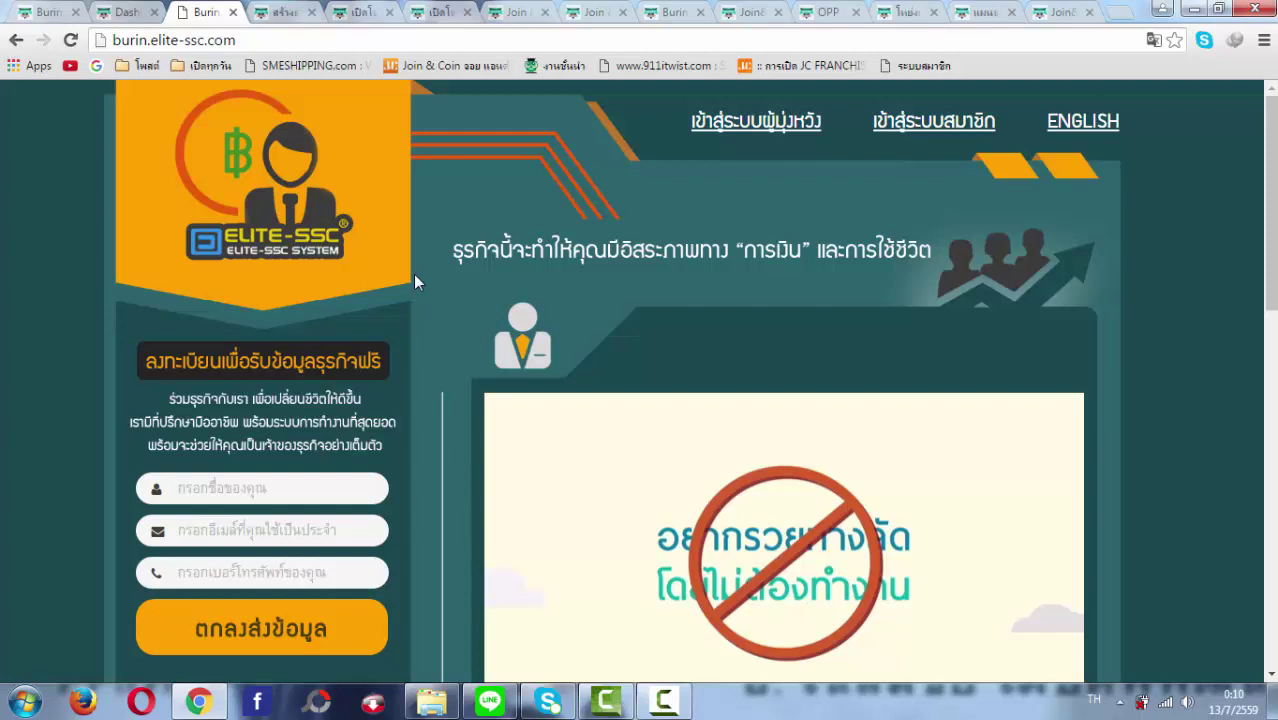
- Examine the whole Elite-SSC registration site in the next tab, including the form, referrer section, testimonials and footer, and close it
scroll(427, 284, "down", 1)
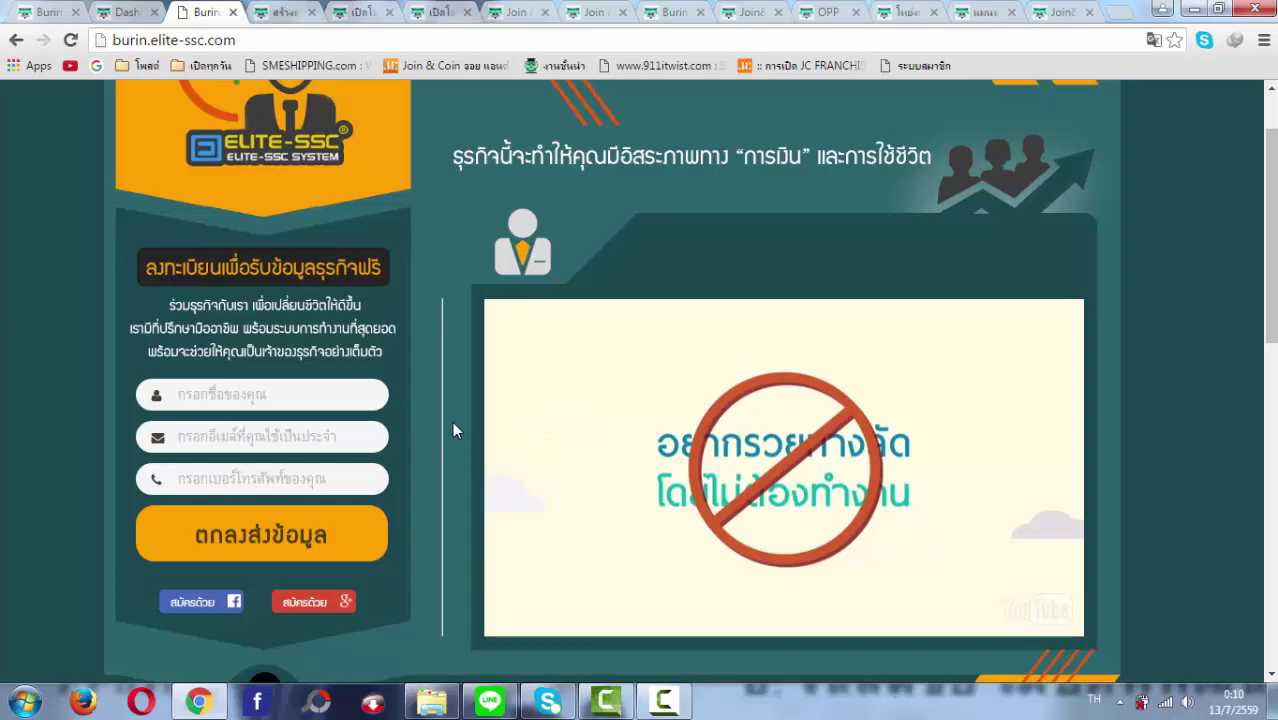
scroll(455, 430, "down", 4)
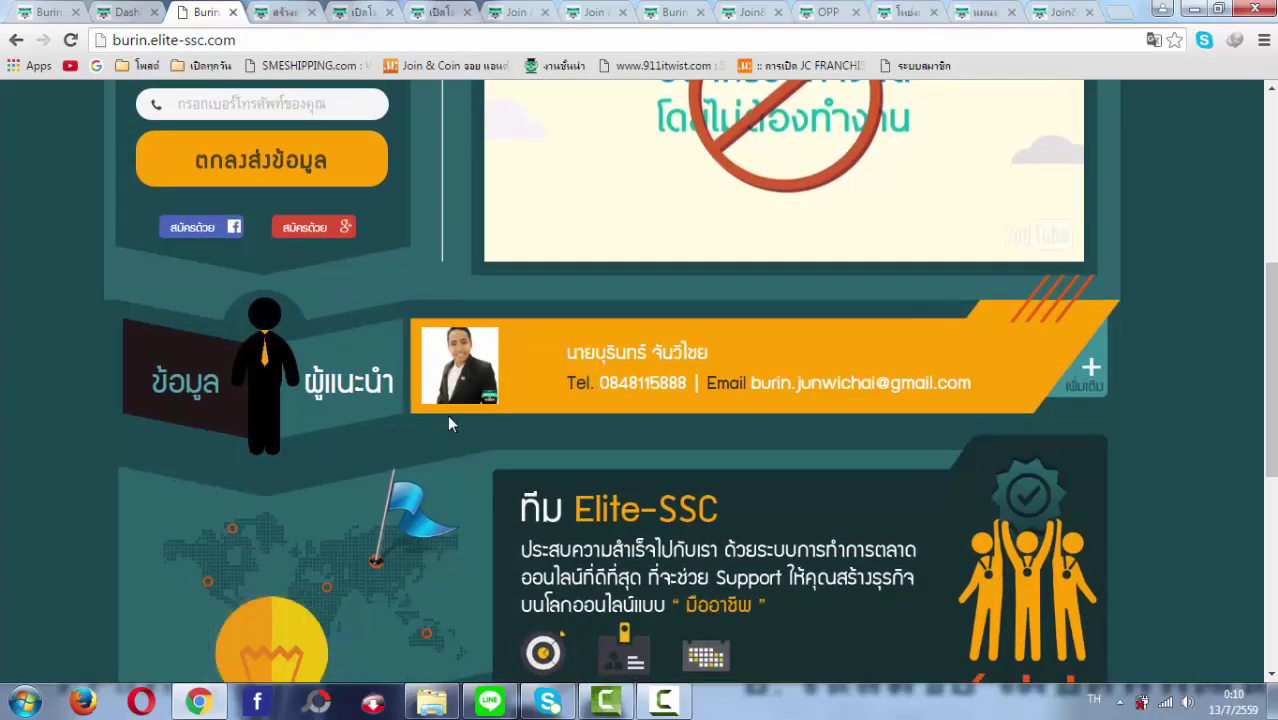
scroll(450, 425, "down", 1)
scroll(447, 414, "up", 6)
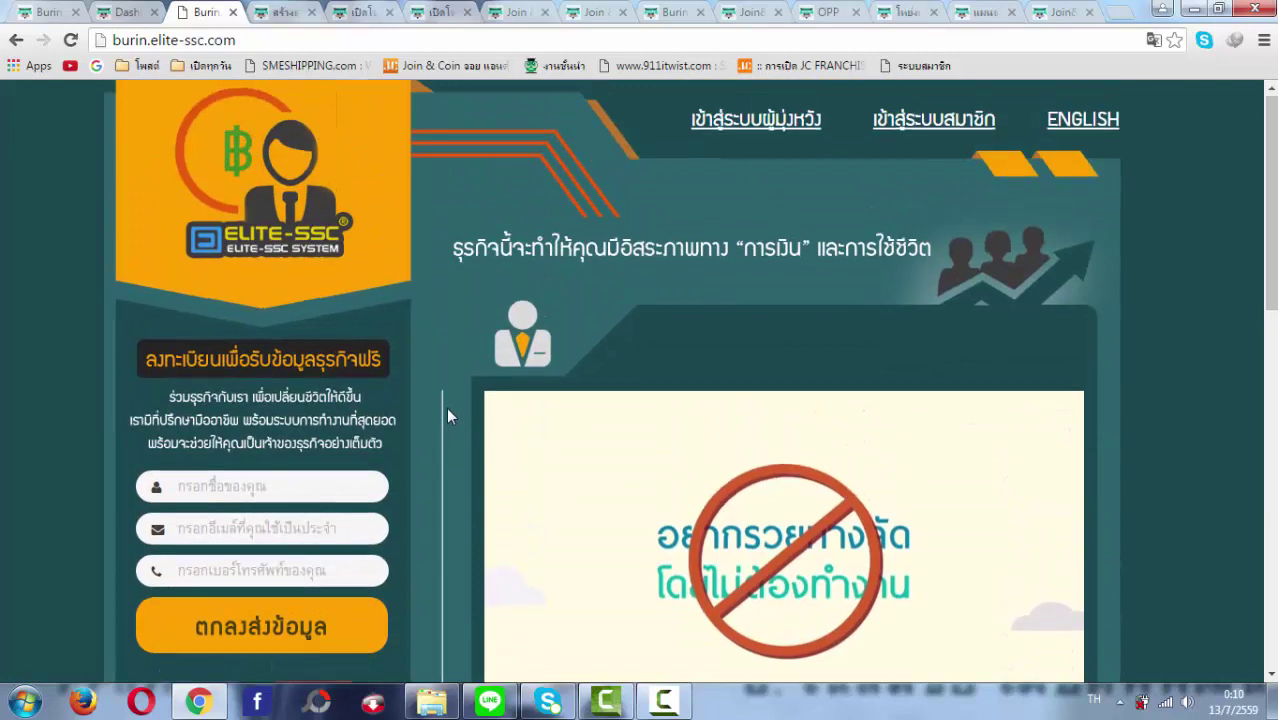
scroll(447, 419, "down", 6)
scroll(447, 415, "down", 5)
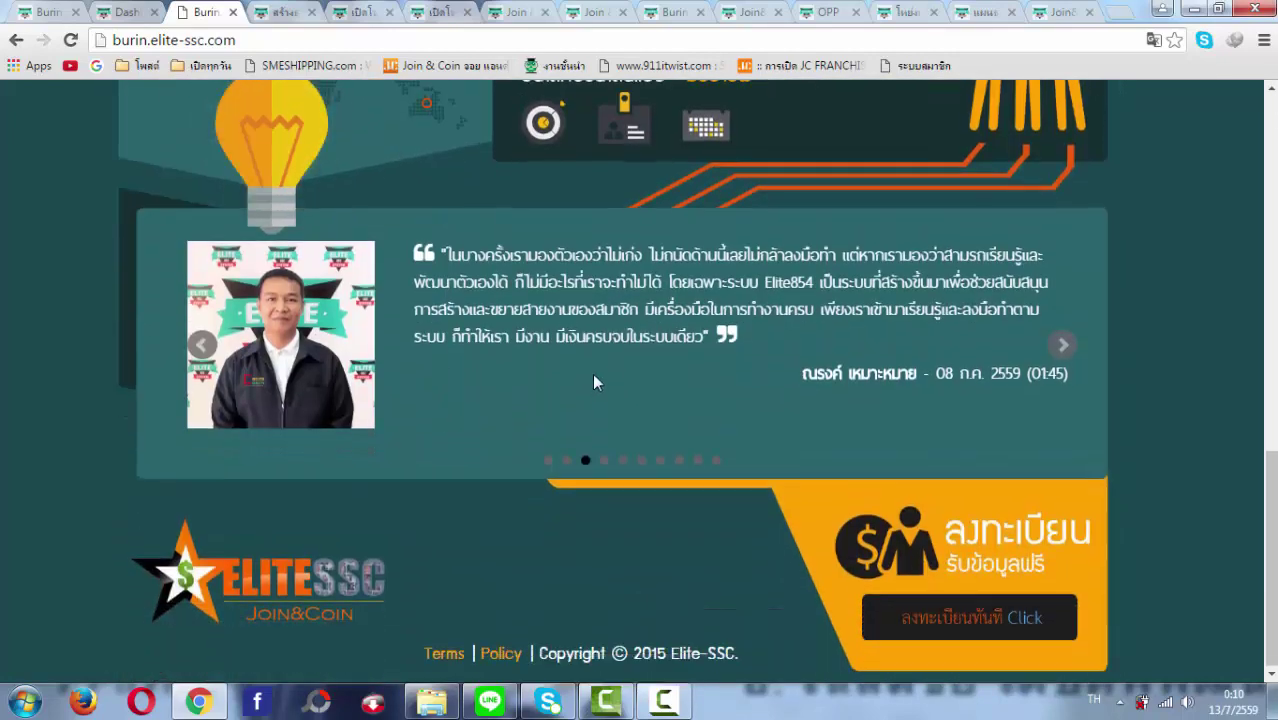
scroll(592, 373, "up", 10)
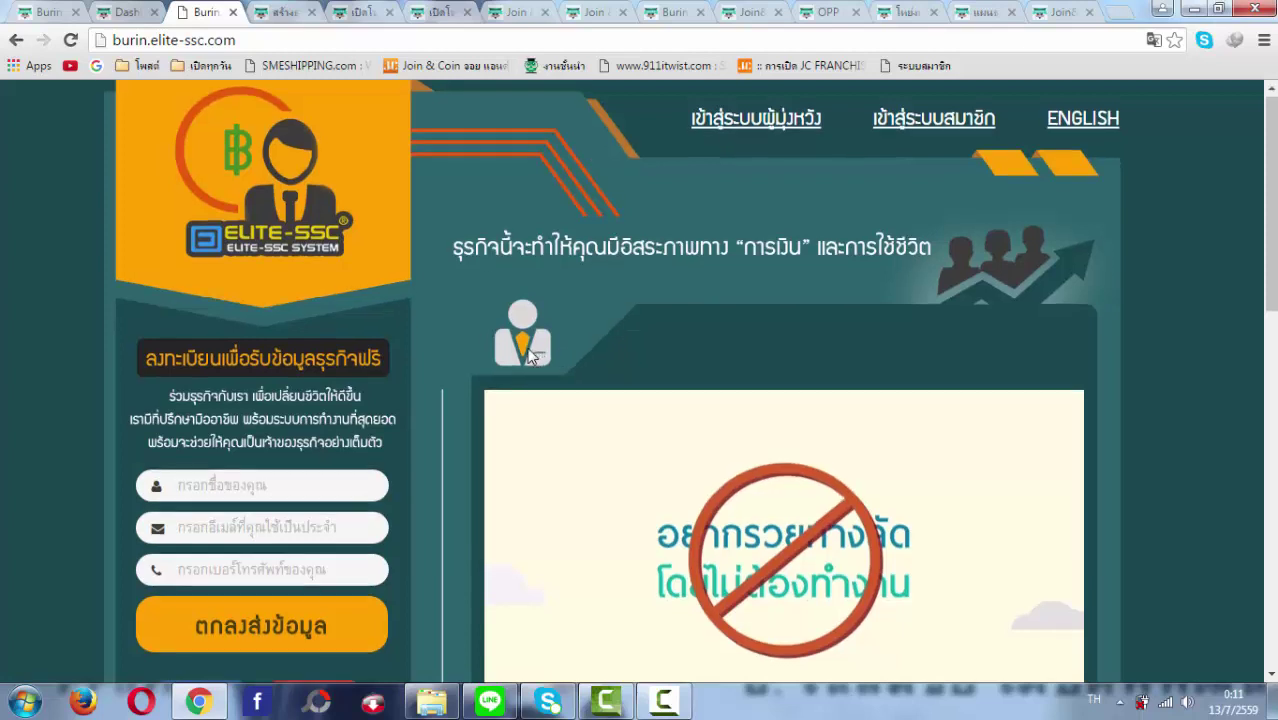
scroll(530, 345, "down", 3)
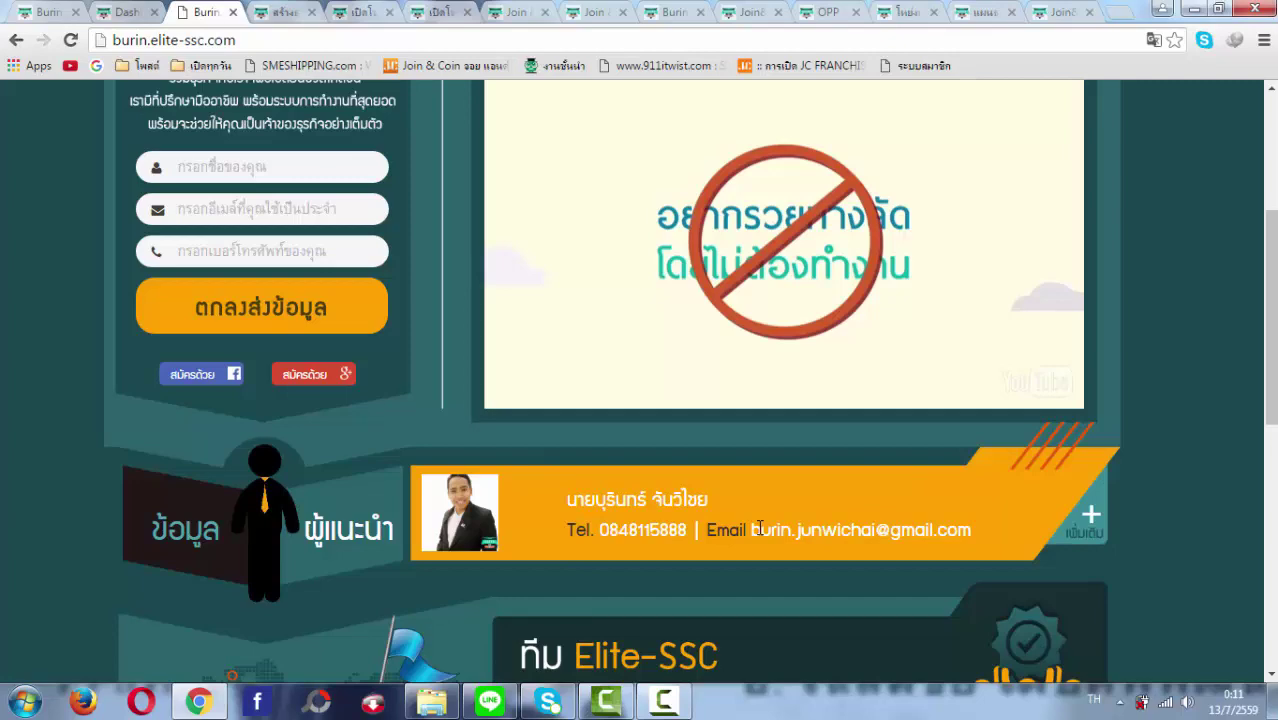
key("ctrl+w")
- Examine the personal introduction landing page, from the letter and photos through the income images to the countdown and sign-up button
scroll(553, 495, "down", 10)
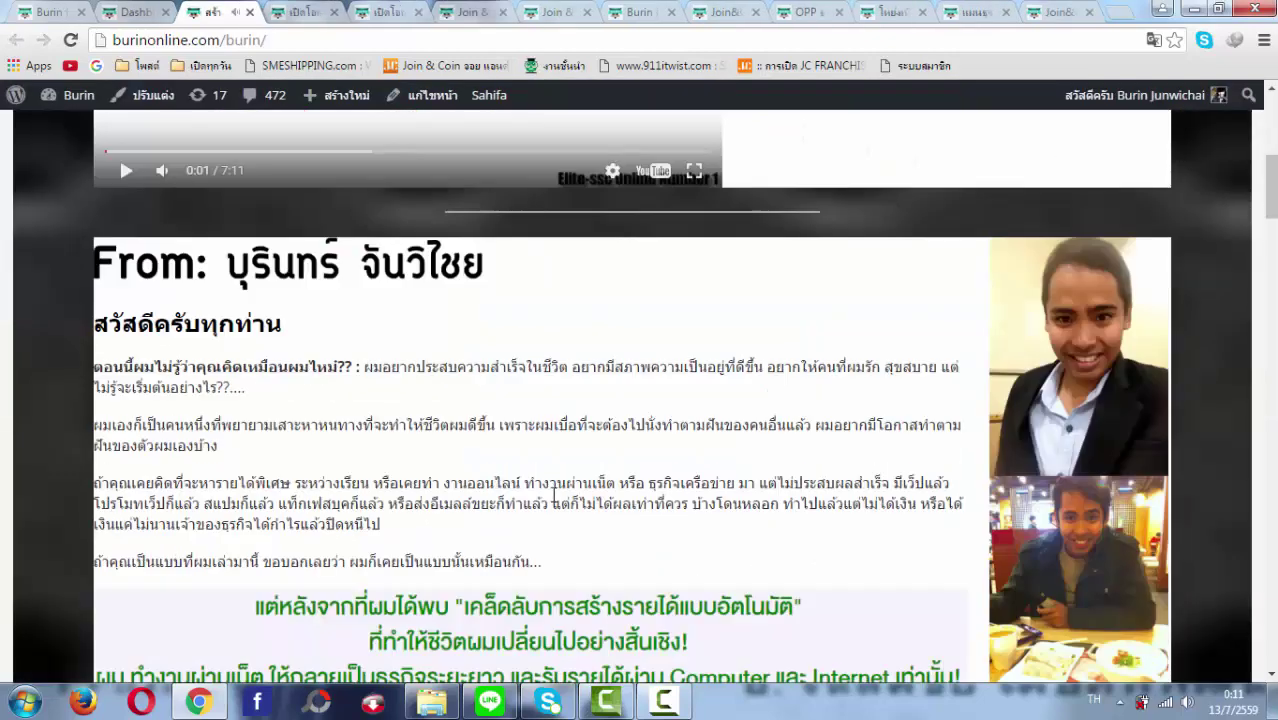
scroll(514, 467, "down", 5)
scroll(518, 460, "up", 12)
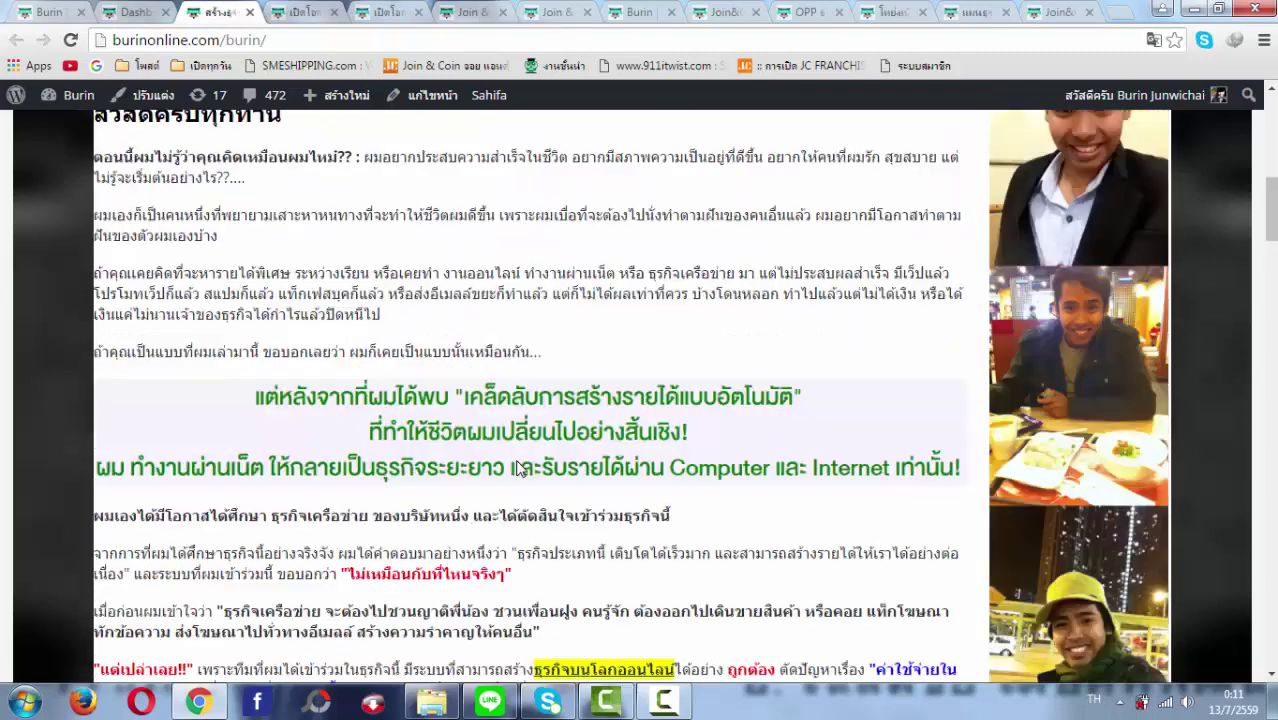
scroll(519, 460, "down", 3)
scroll(519, 460, "down", 3)
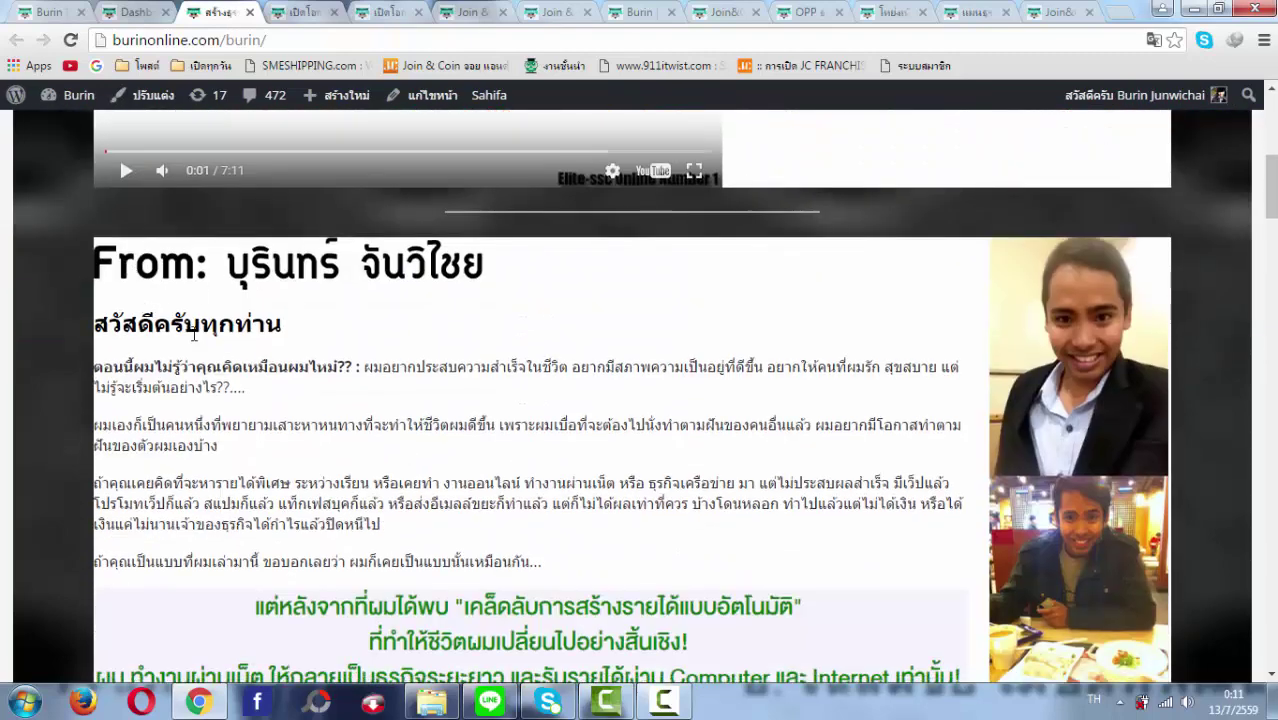
scroll(200, 326, "down", 2)
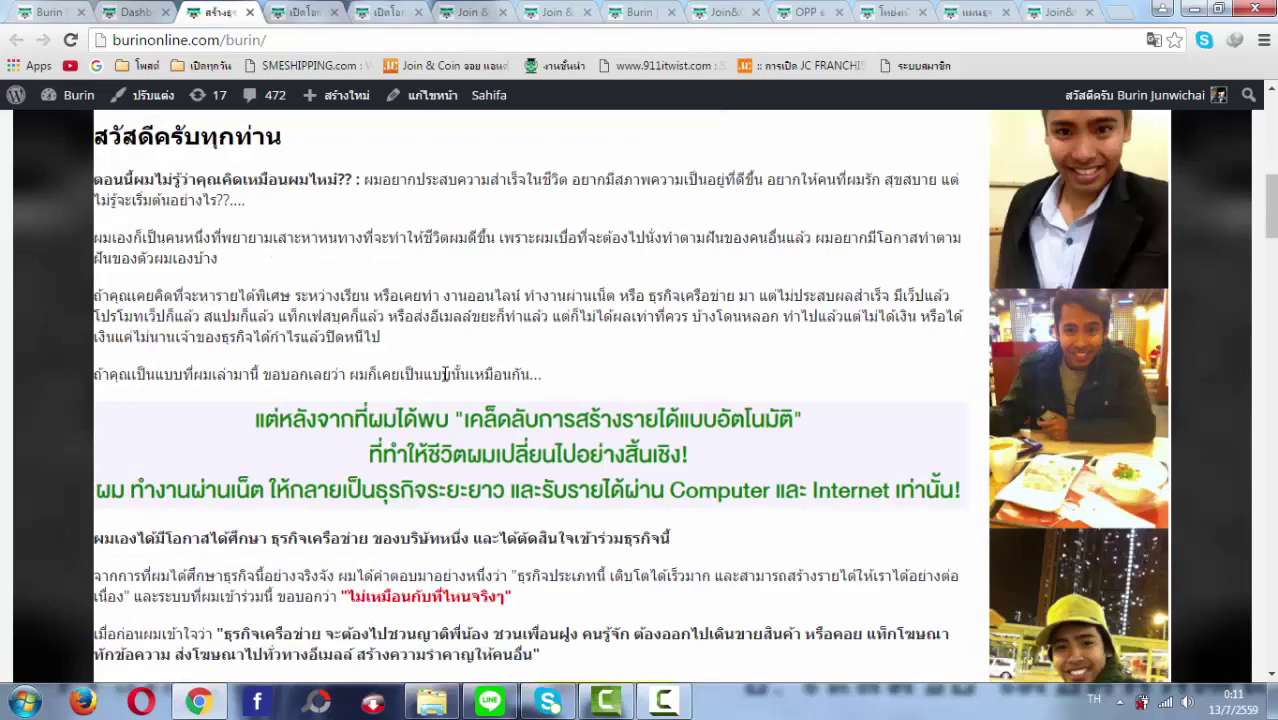
scroll(445, 374, "down", 10)
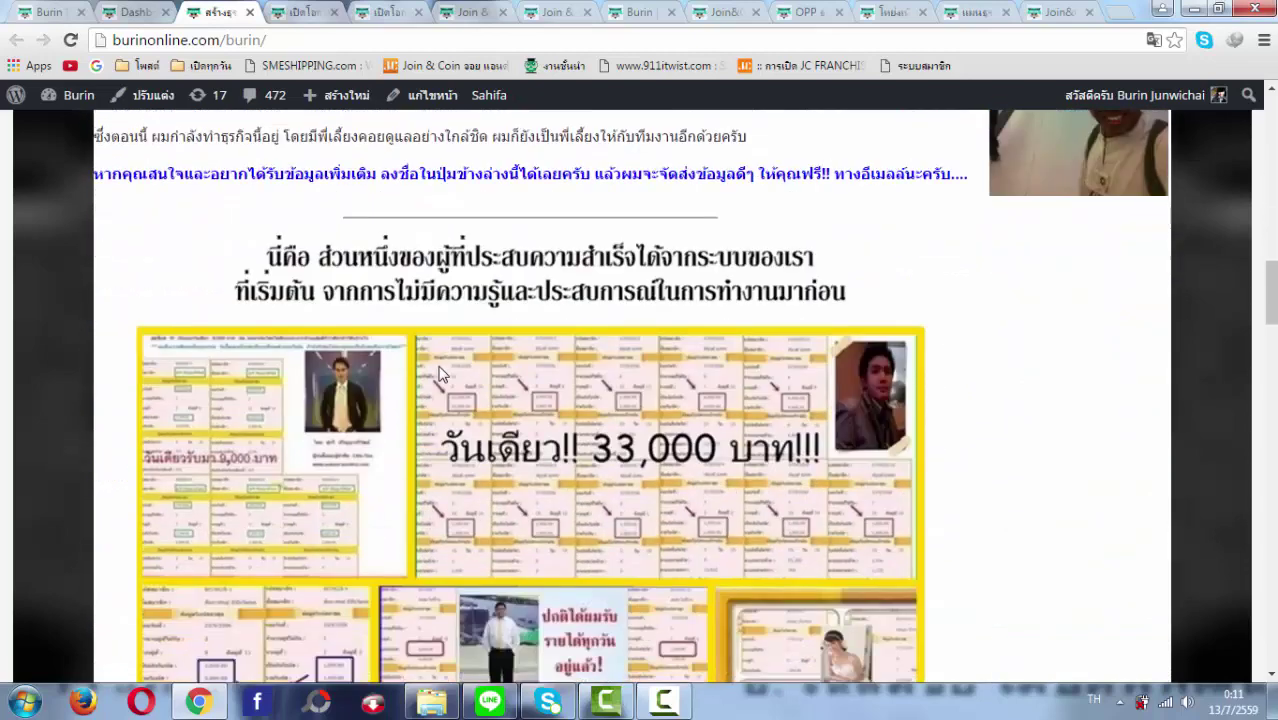
scroll(440, 373, "down", 4)
scroll(440, 373, "down", 18)
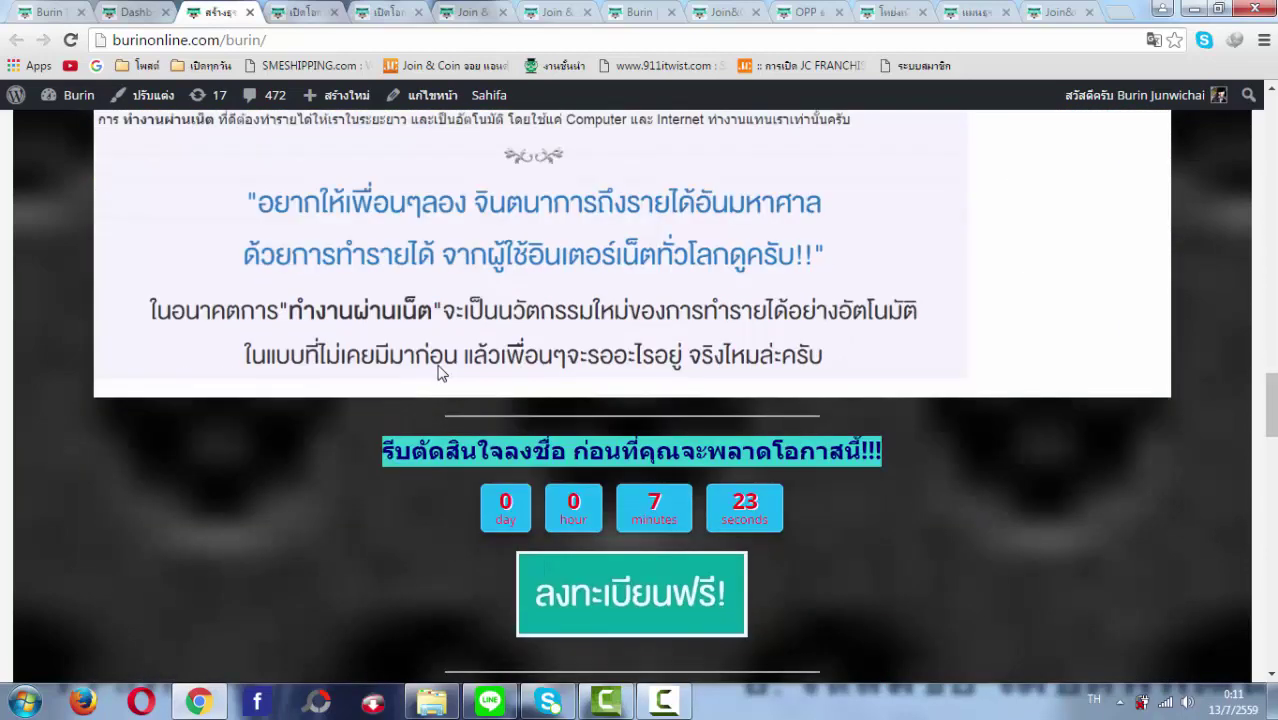
scroll(450, 383, "down", 15)
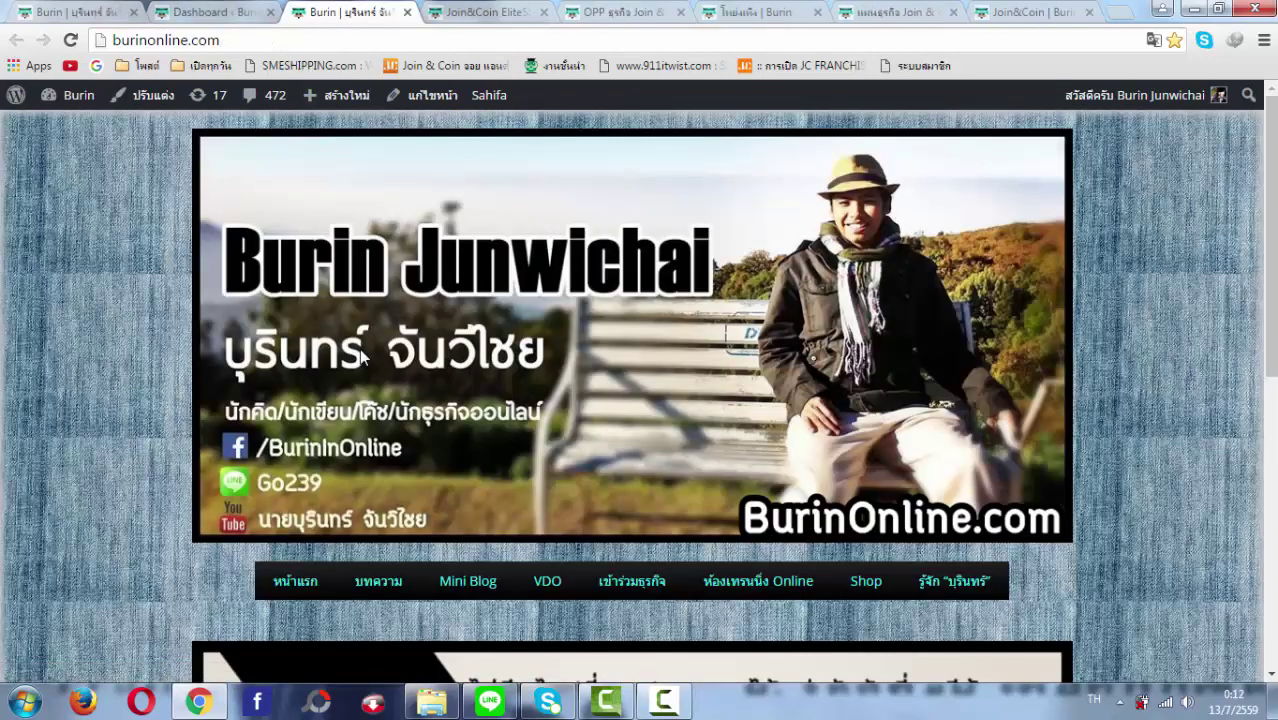
- View the site root landing page from its header banner and menu to the bottom menu, and close its tab
scroll(300, 368, "down", 1)
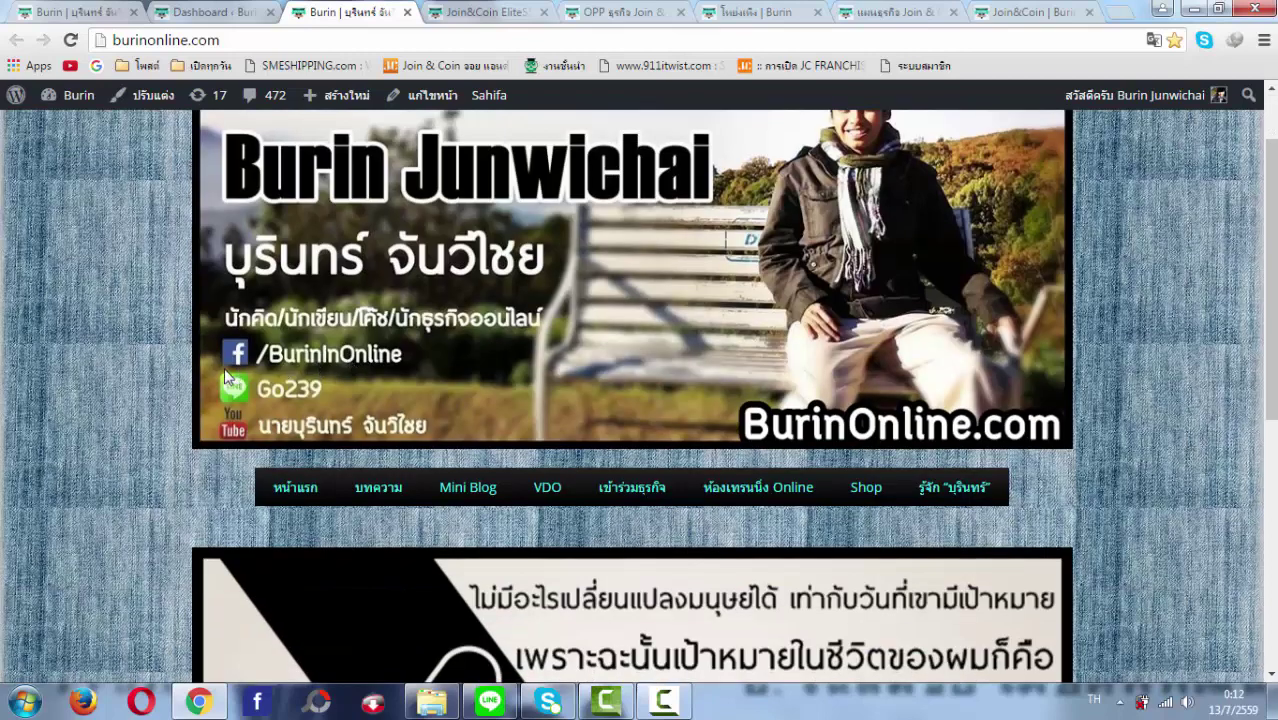
scroll(417, 445, "down", 6)
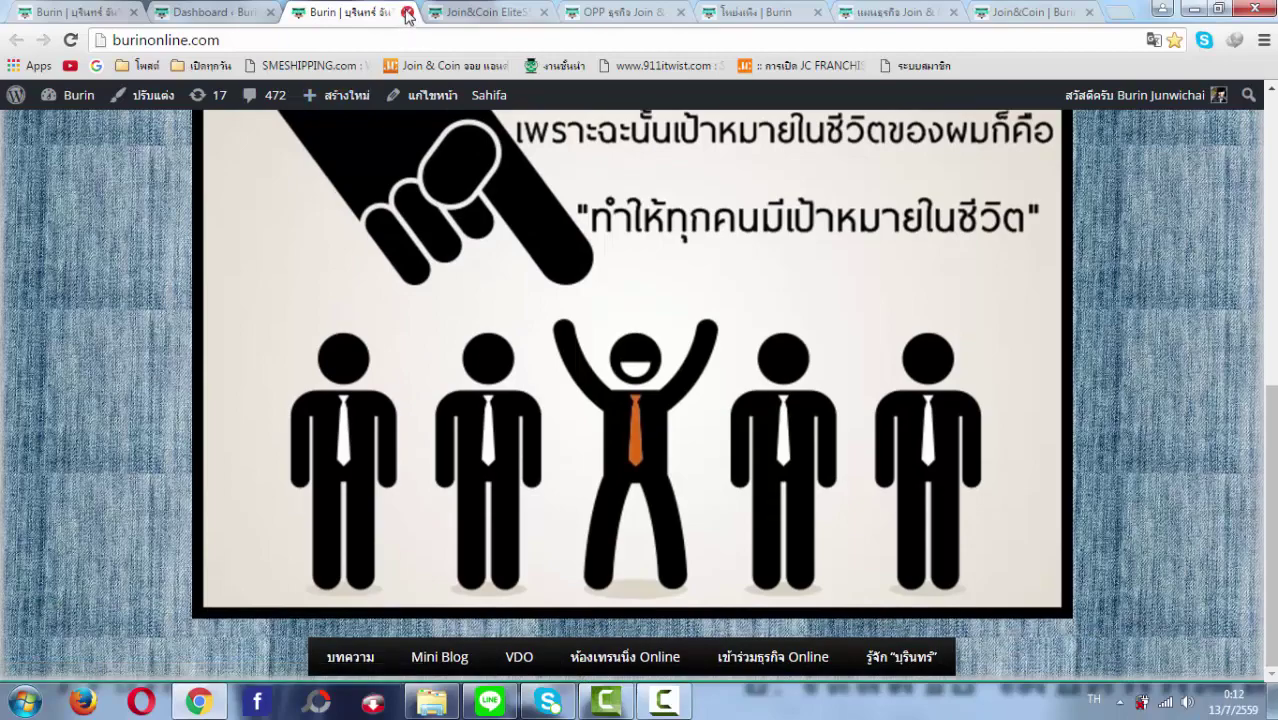
left_click(407, 14)
- Examine the elitessc landing page's menus, team photo, ELITE854 banner and goal graphic, and close its tab
scroll(567, 274, "down", 3)
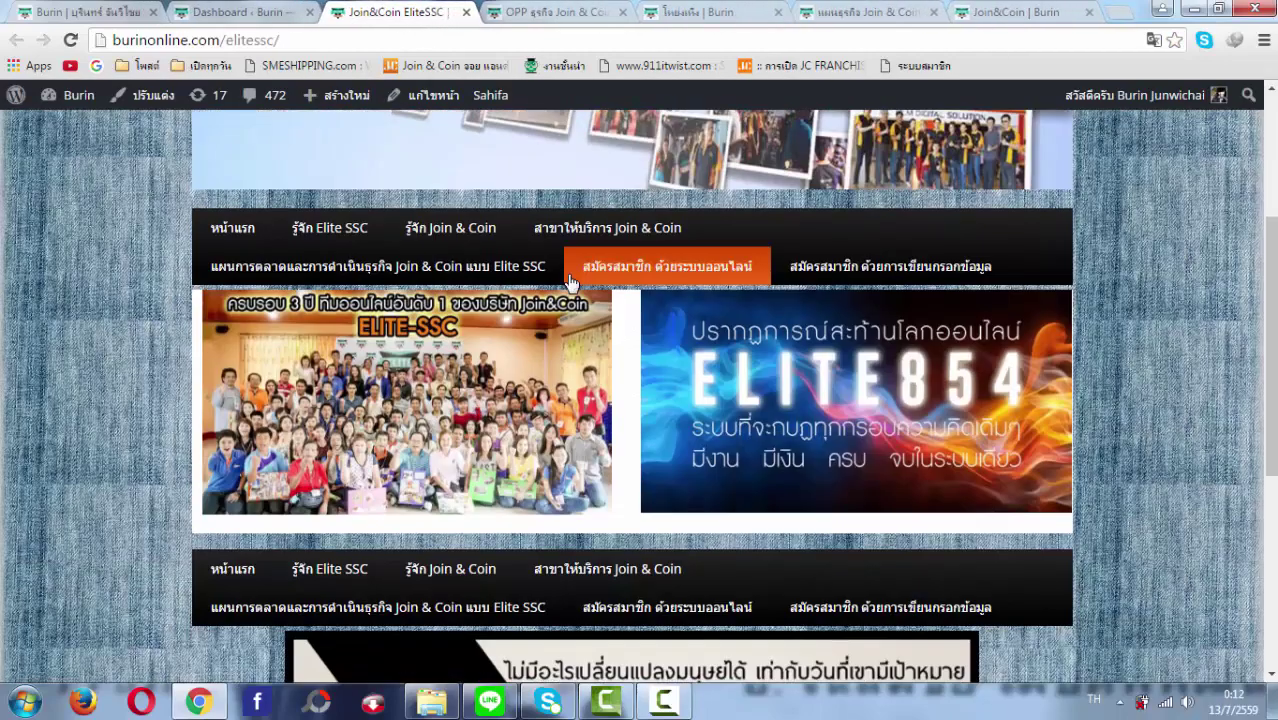
scroll(567, 280, "down", 2)
scroll(372, 430, "down", 2)
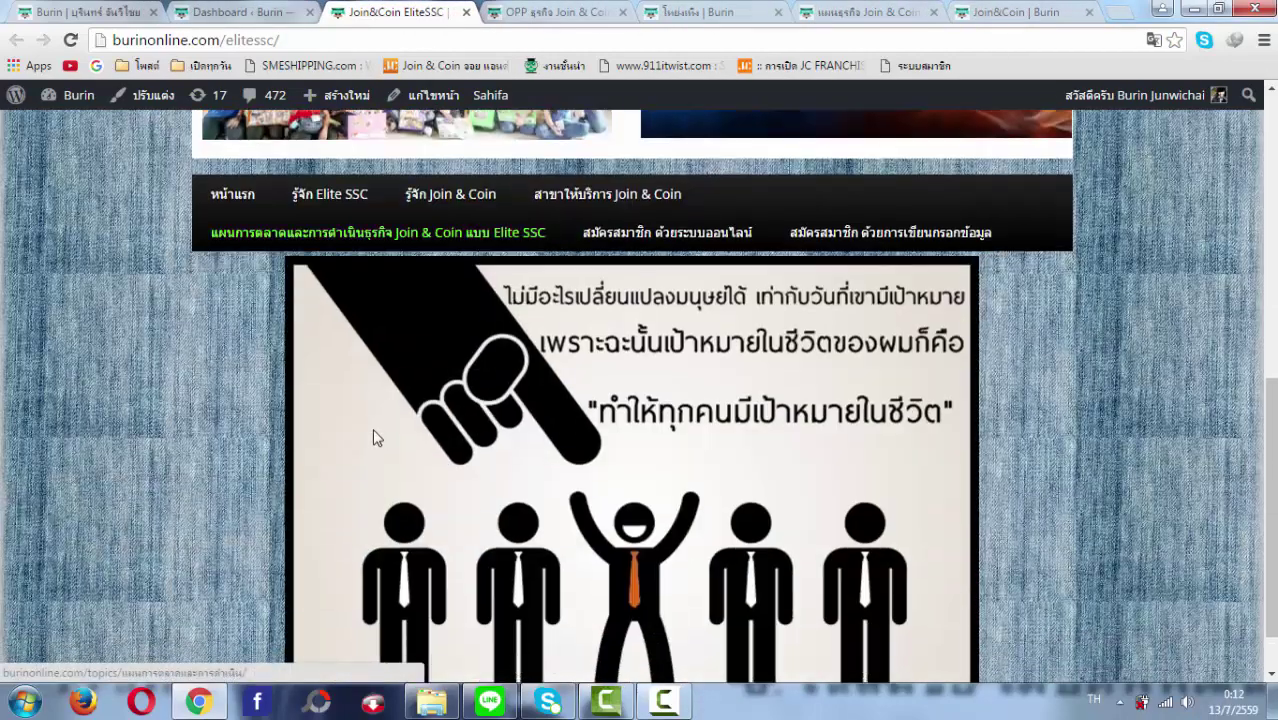
scroll(434, 460, "down", 1)
scroll(437, 456, "up", 3)
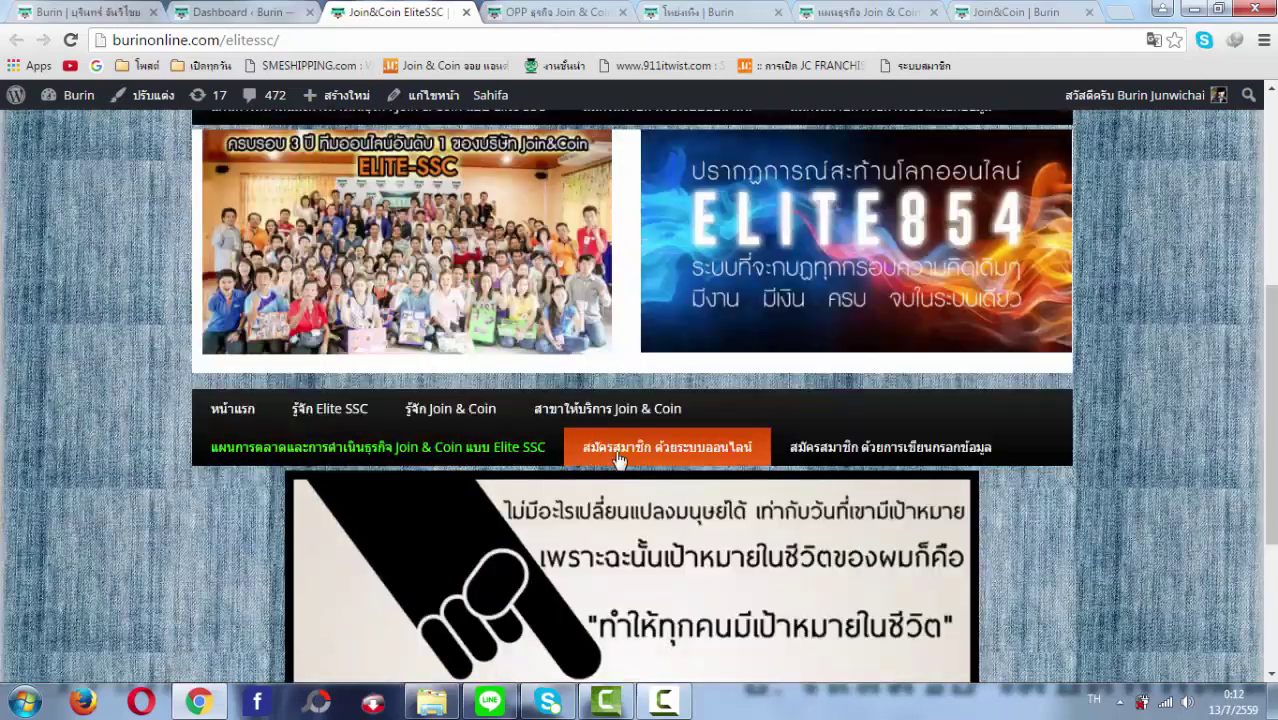
left_click(619, 457)
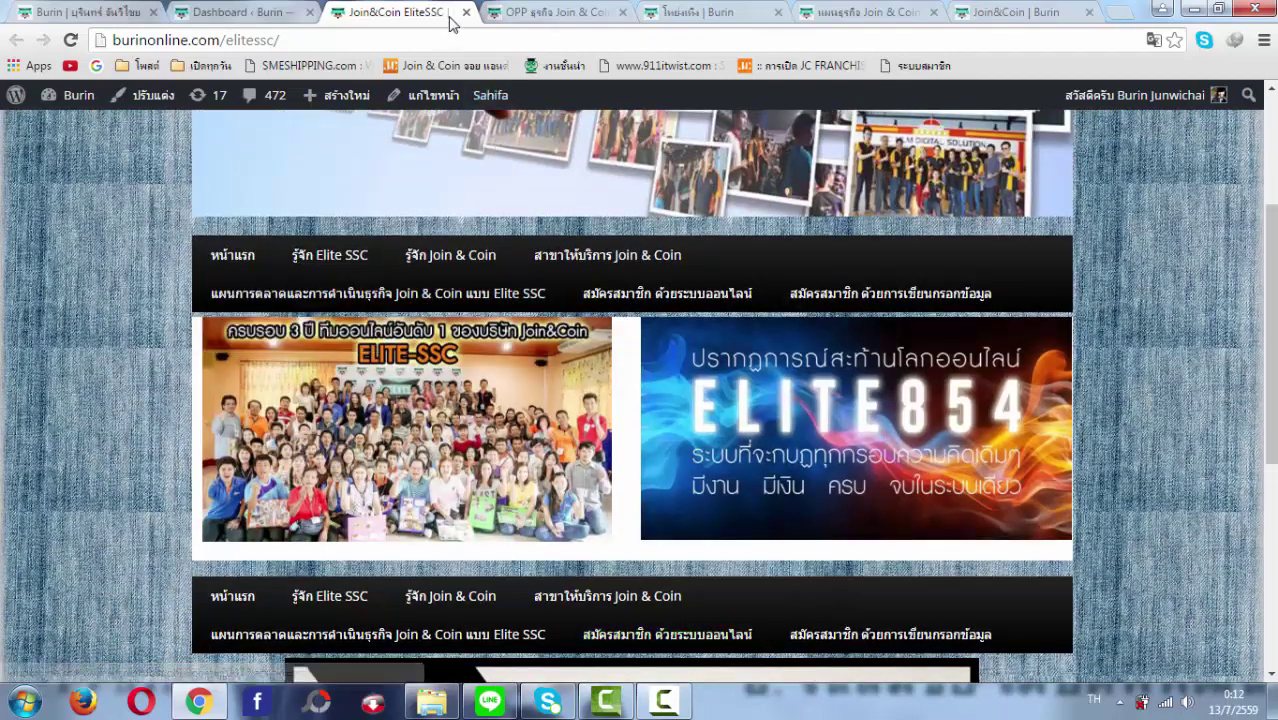
left_click(466, 12)
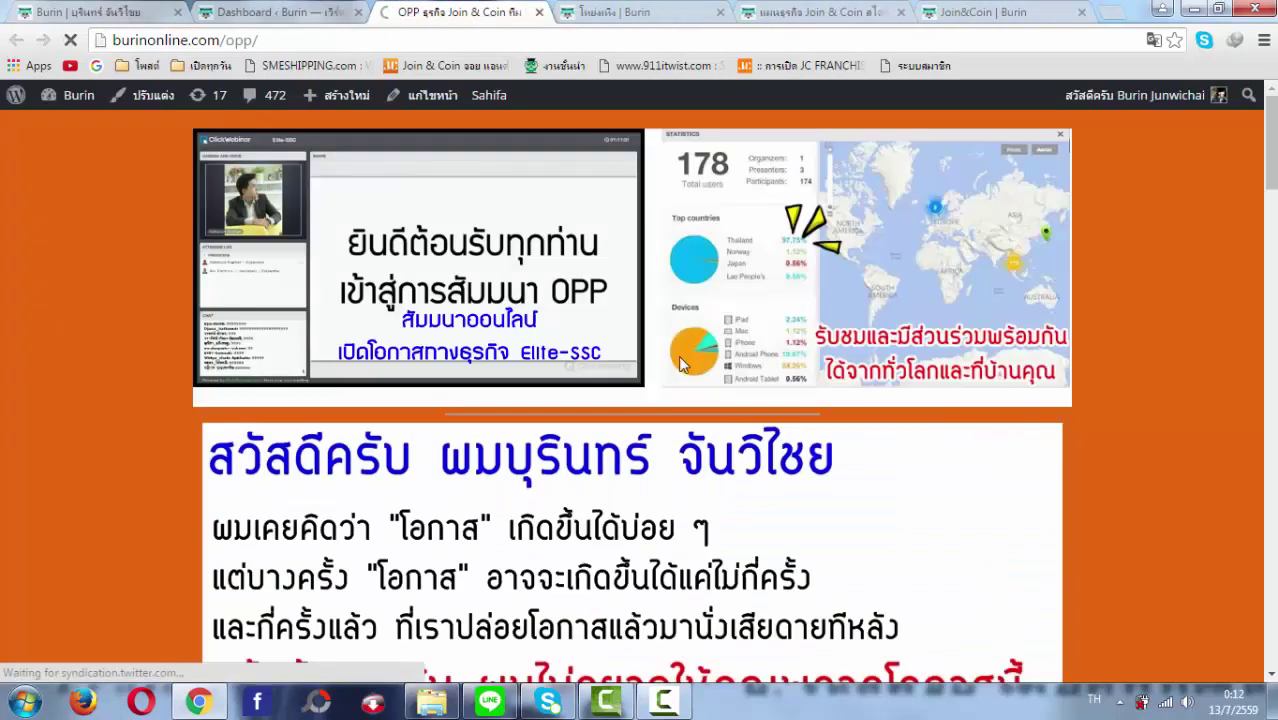
- Examine the opp landing page from the webinar banner and invitation text down to the welcome photo, and close its tab
scroll(679, 365, "down", 8)
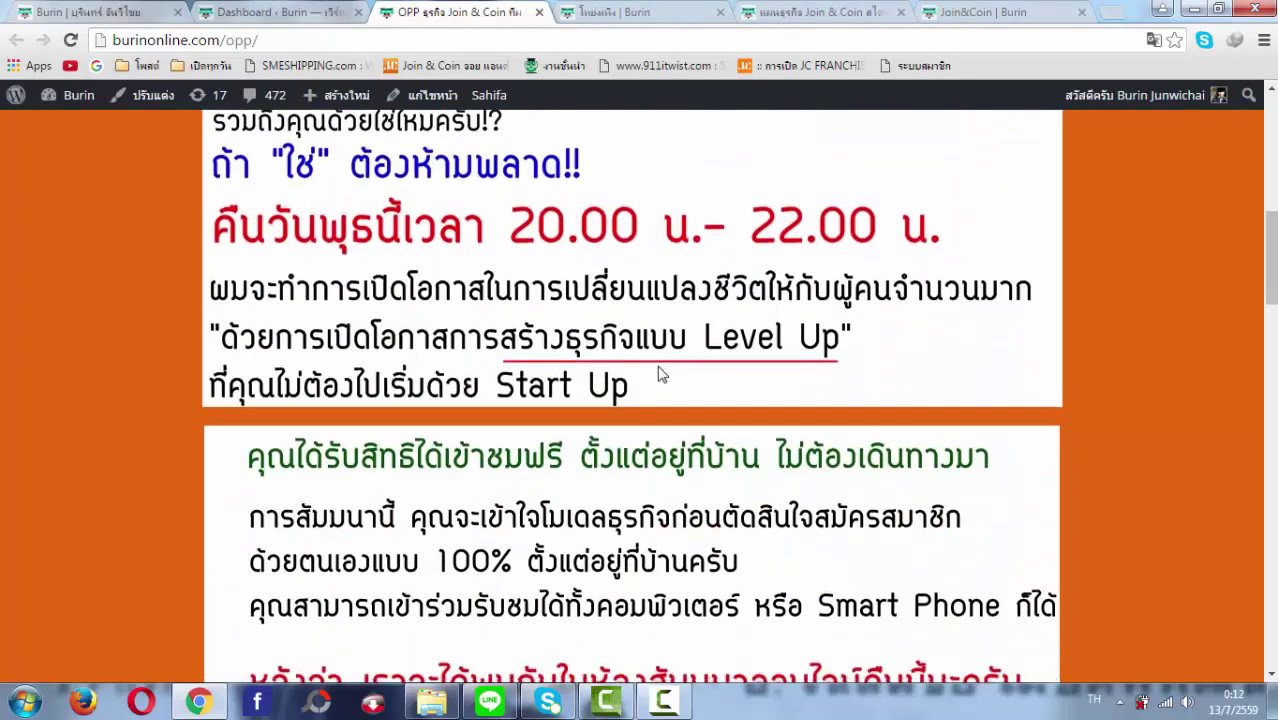
scroll(658, 374, "down", 20)
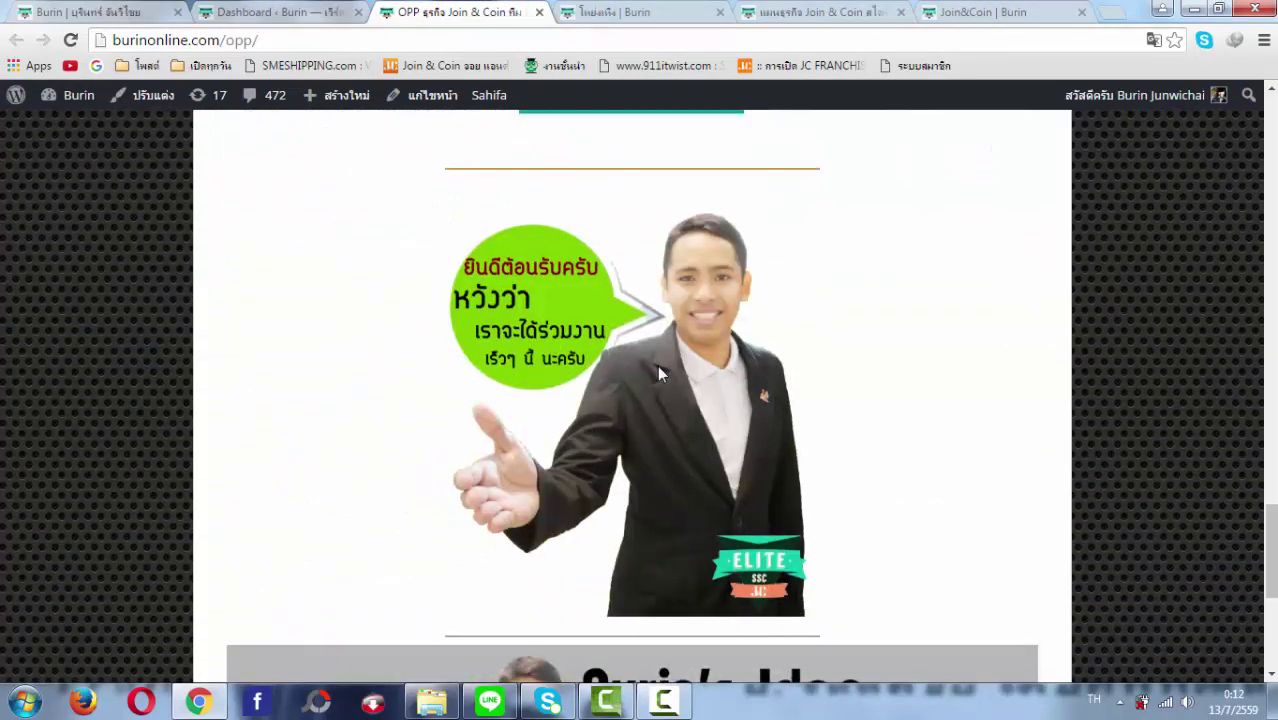
scroll(657, 372, "down", 5)
scroll(658, 370, "up", 20)
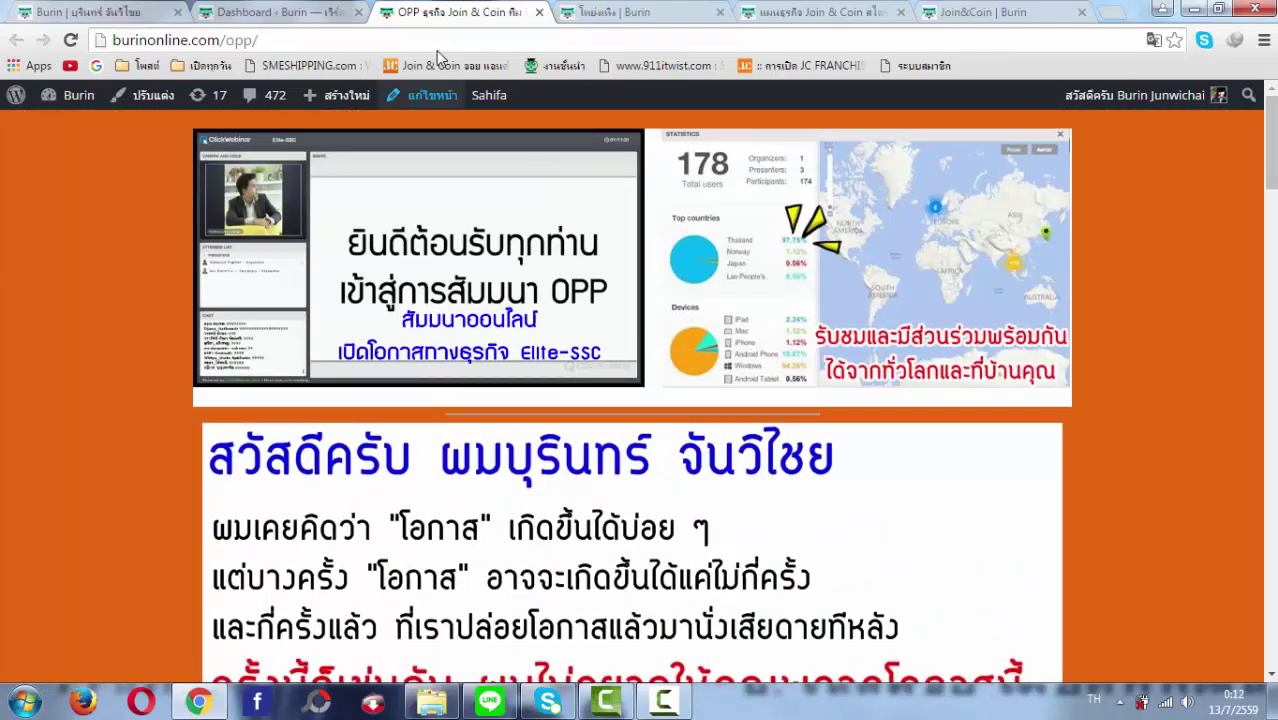
left_click(539, 13)
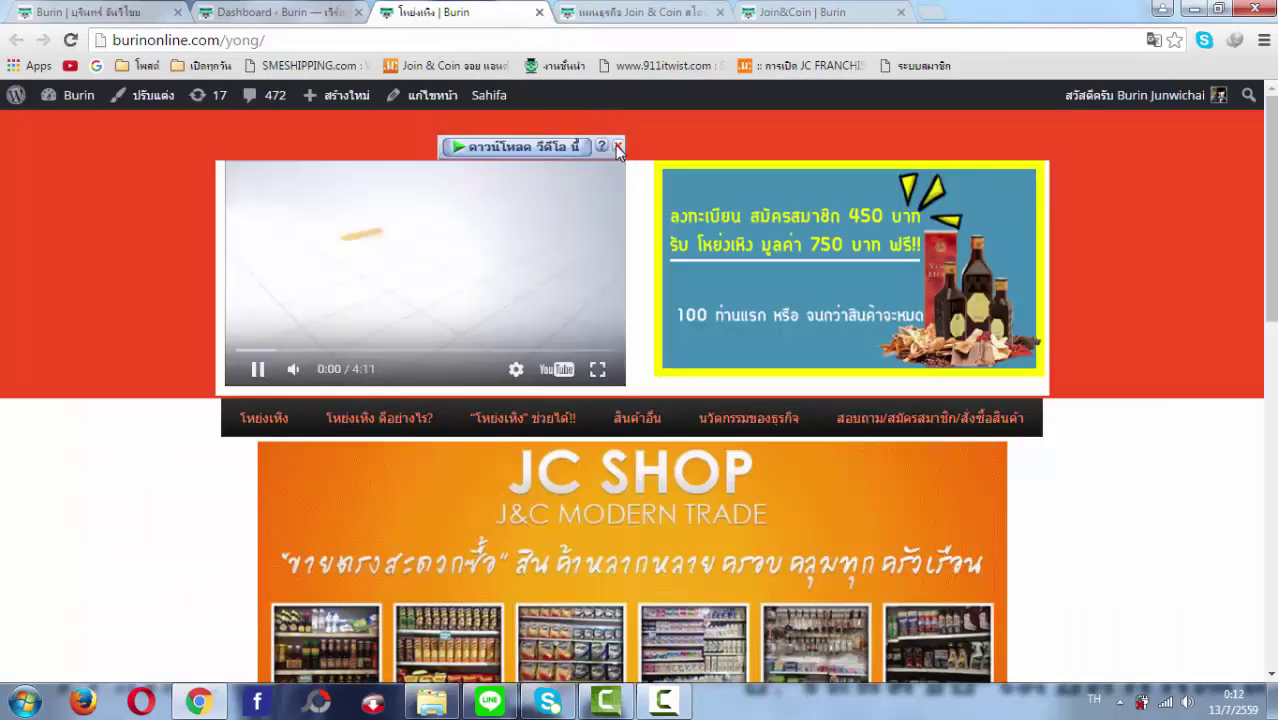
- Pause the video on the yong landing page, examine its menus, product slider and sales text, and close it along with the following business-plan tab
left_click(541, 252)
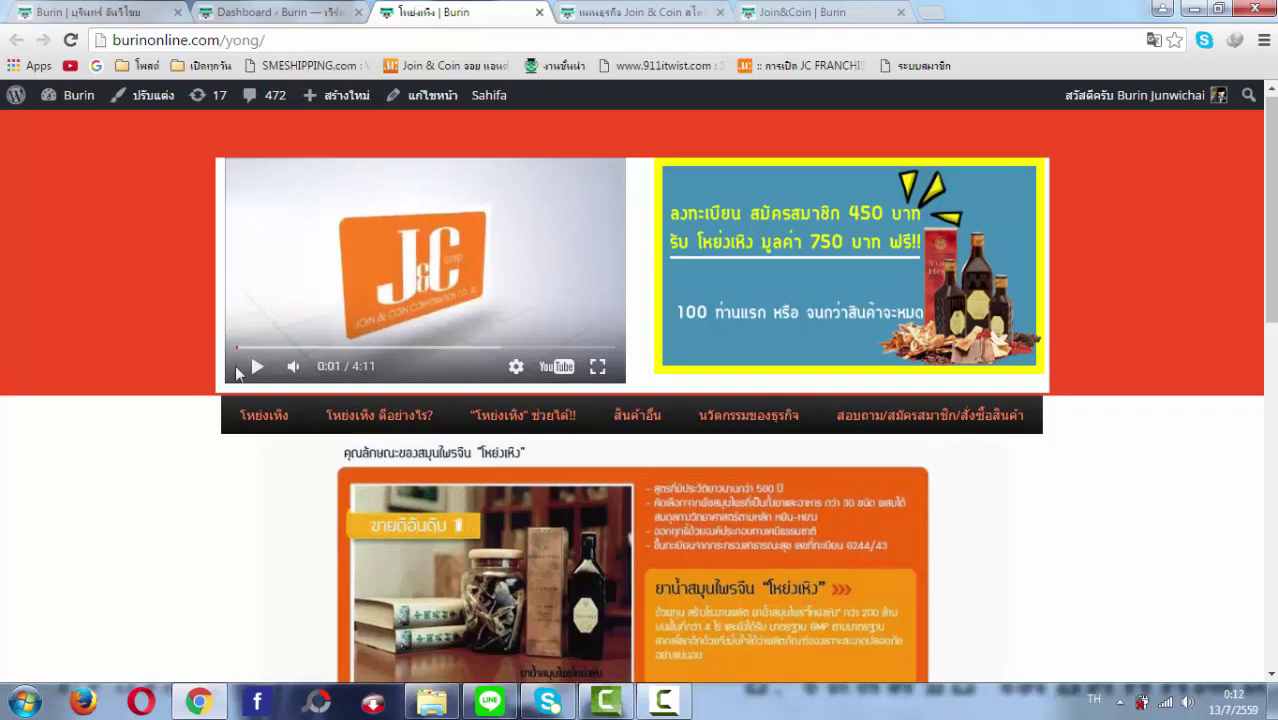
scroll(190, 370, "down", 2)
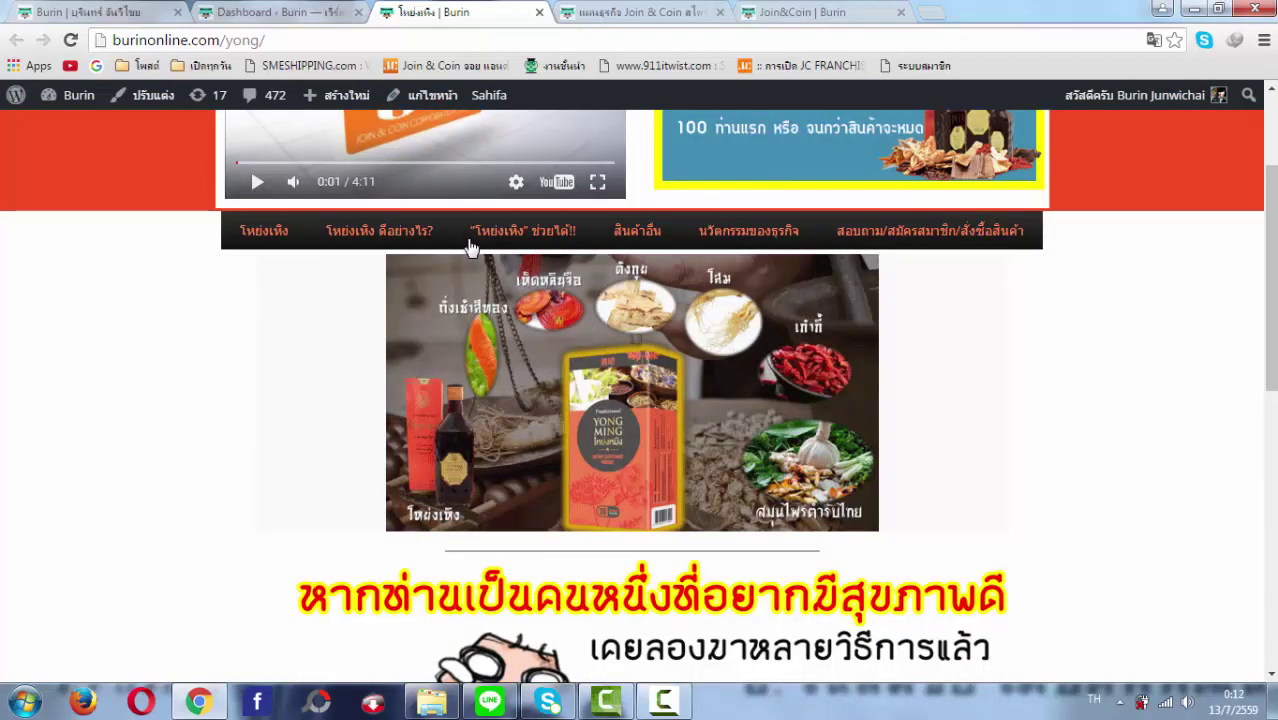
scroll(893, 374, "down", 2)
scroll(683, 458, "down", 5)
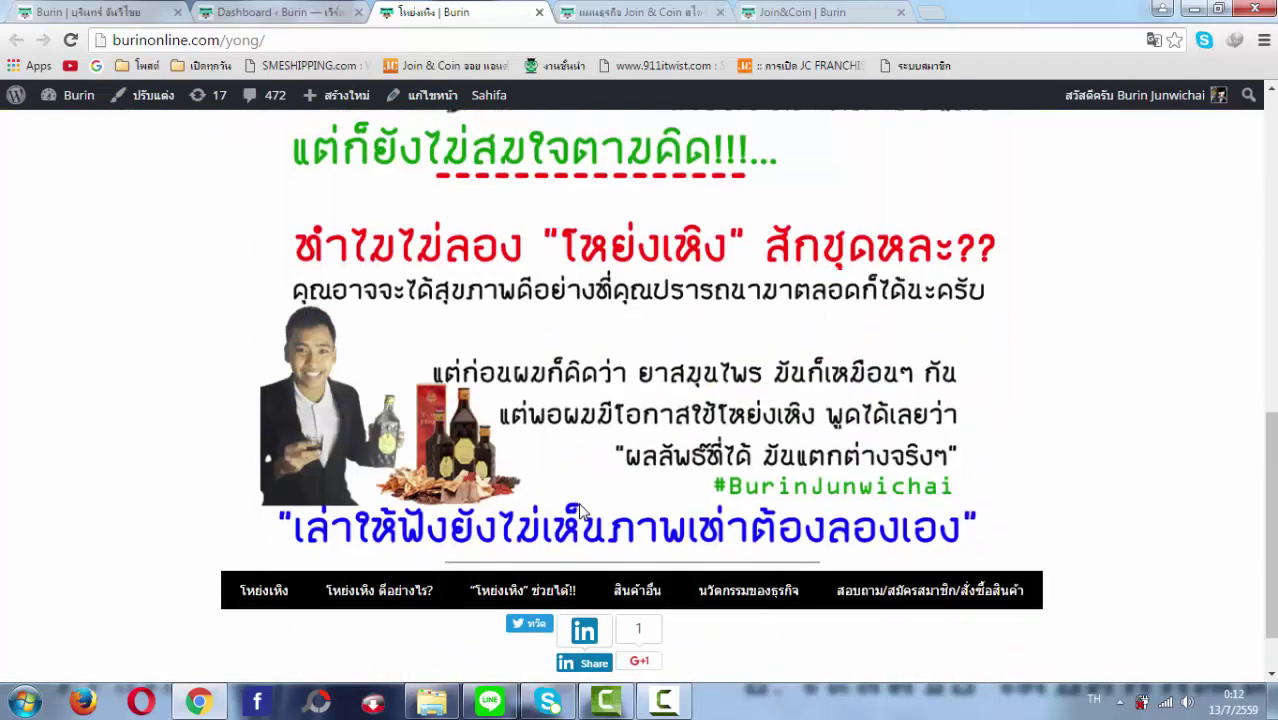
scroll(417, 489, "up", 10)
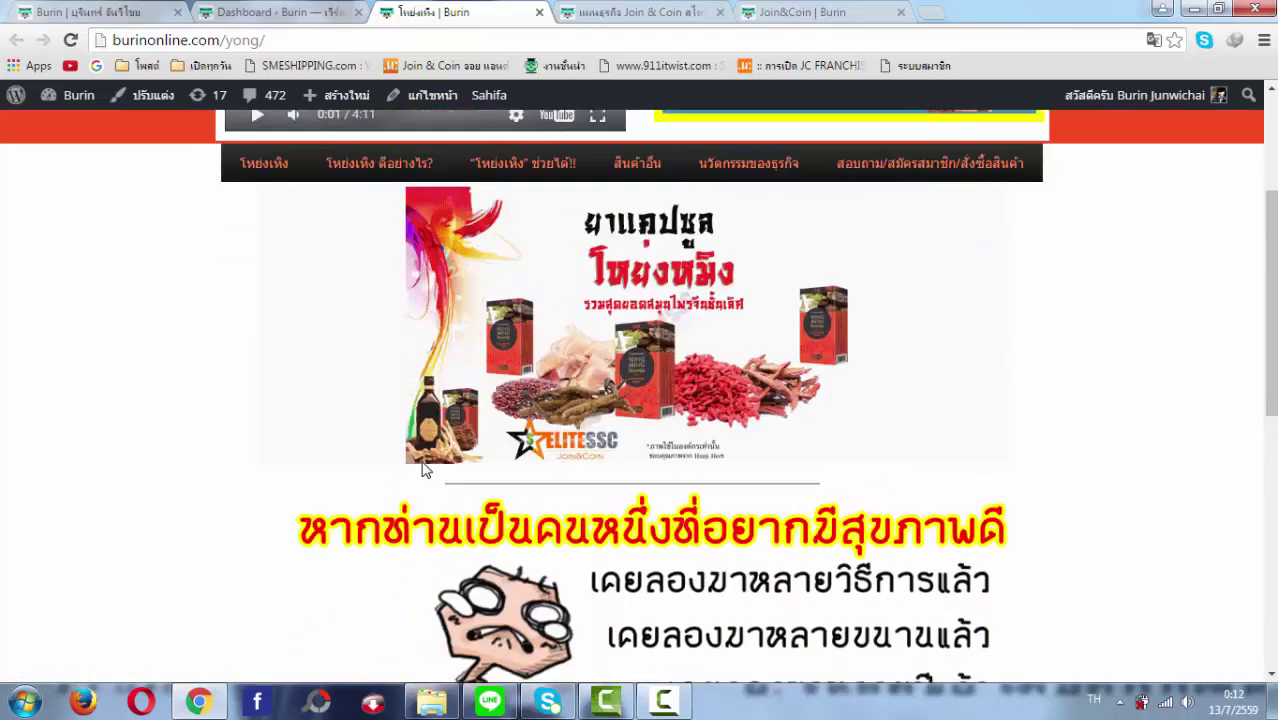
left_click(537, 14)
left_click(537, 14)
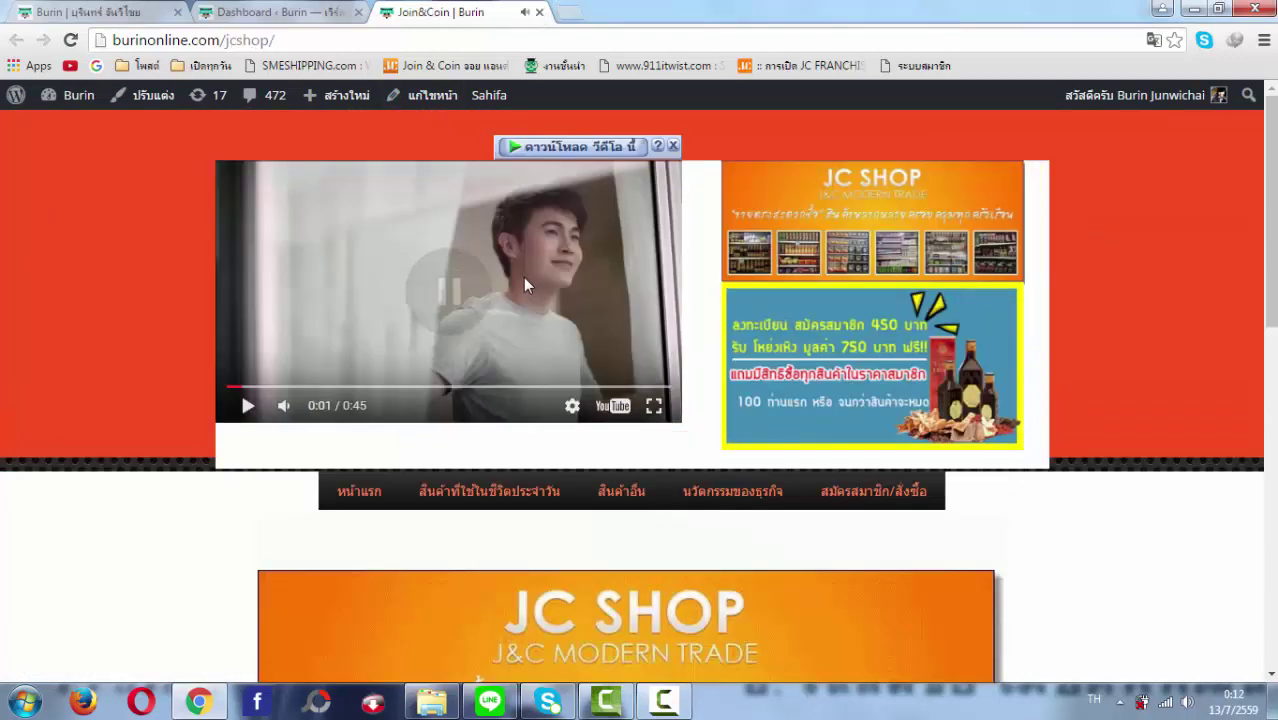
- Examine the jcshop landing page down to its bottom menu, dismiss the video download bar, and close the tab
scroll(523, 277, "down", 4)
scroll(524, 286, "down", 3)
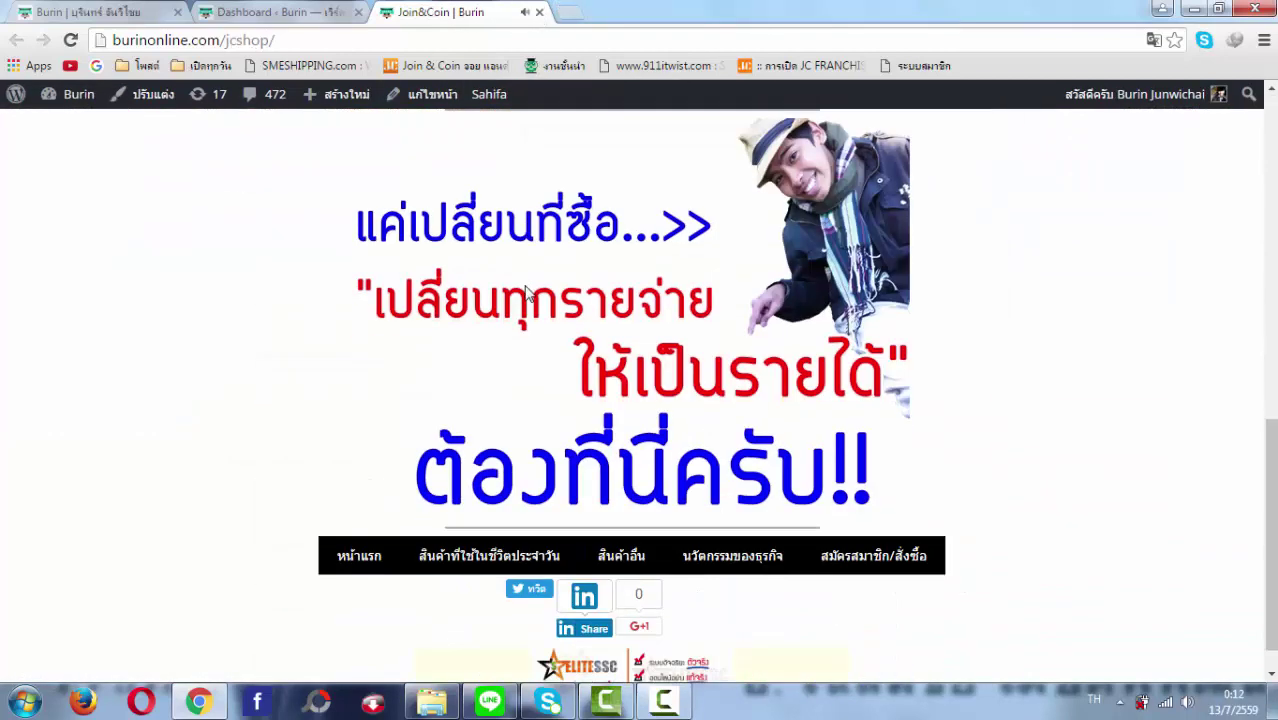
scroll(524, 286, "up", 8)
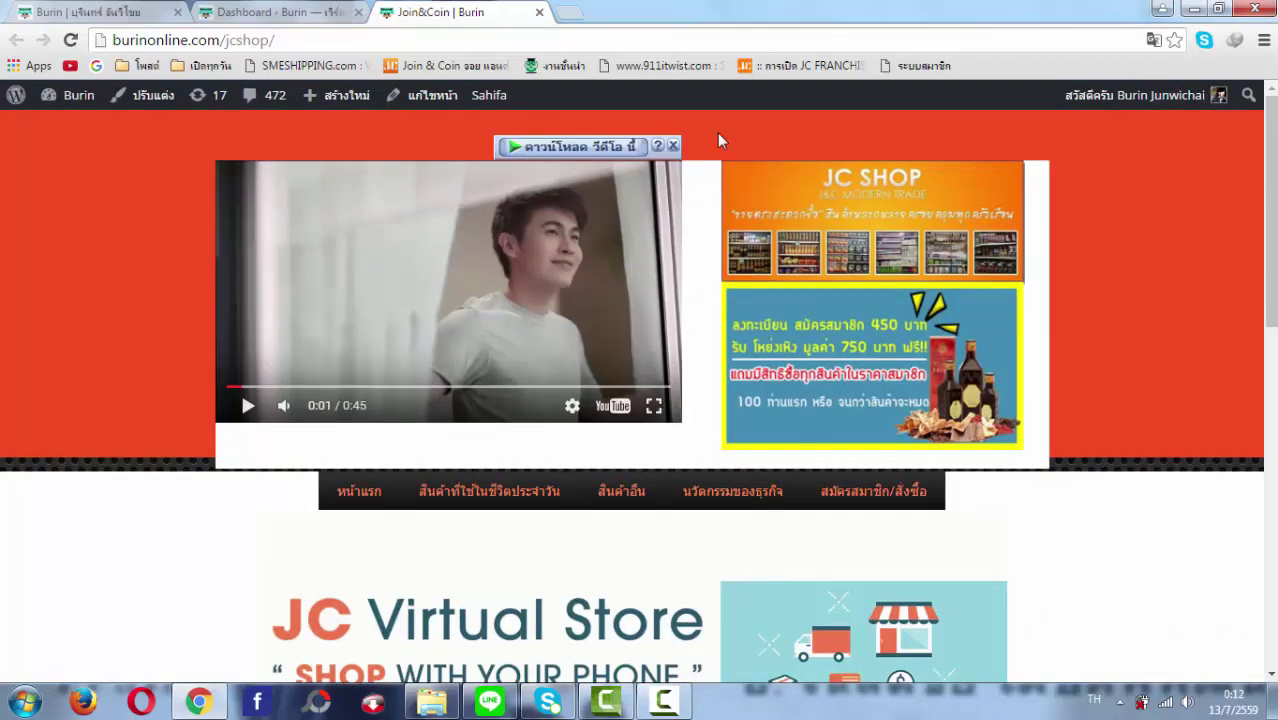
left_click(674, 146)
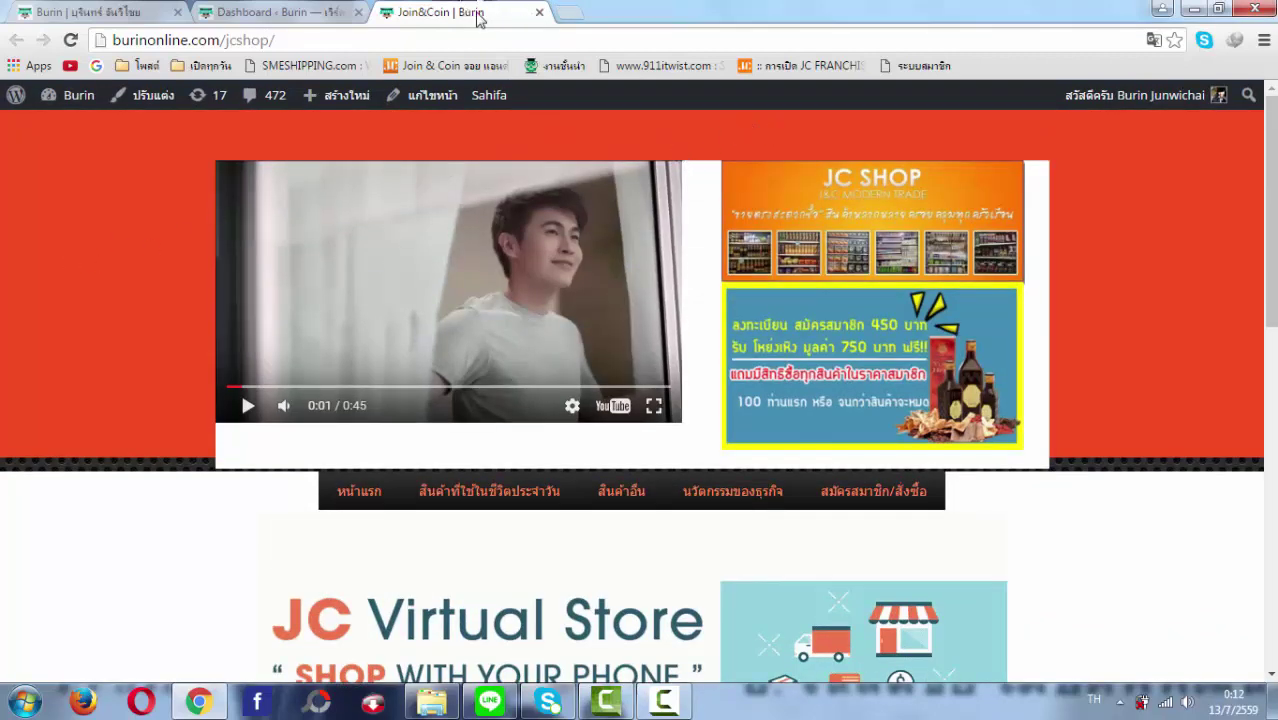
left_click(539, 13)
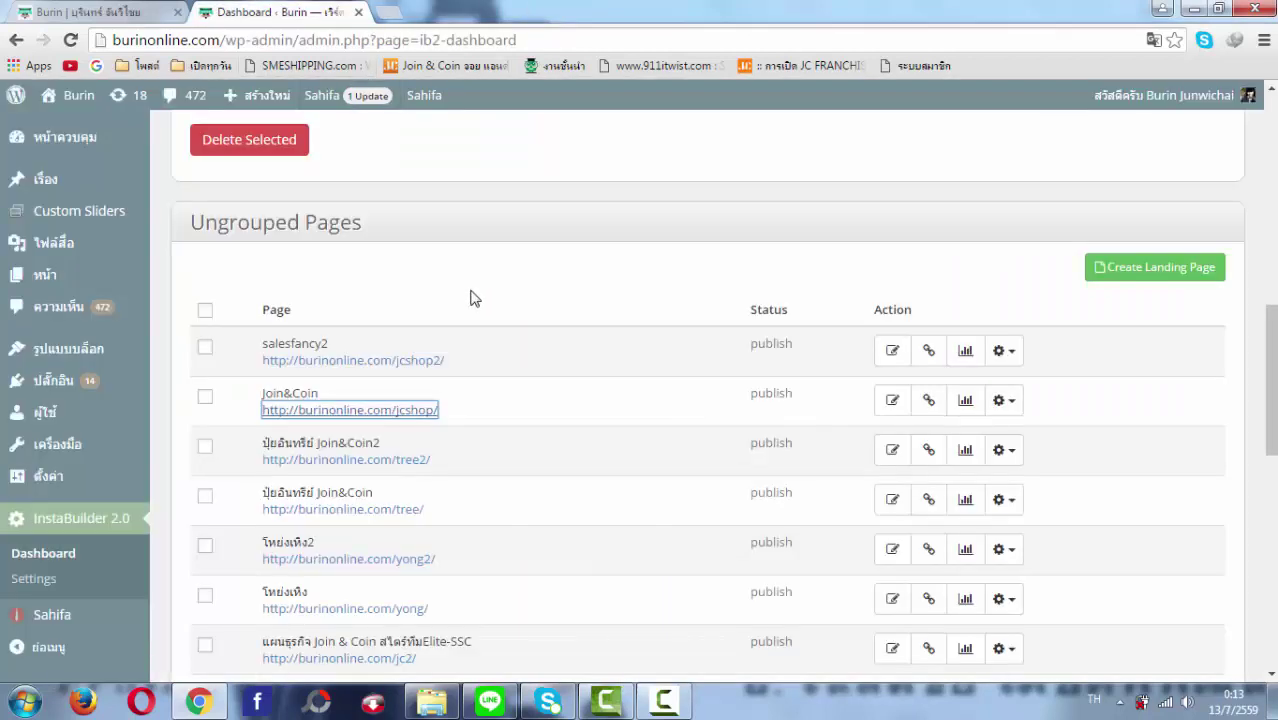
- Open the Join&Coin landing page (jcshop) from the Ungrouped Pages list in the InstaBuilder editor
scroll(588, 399, "down", 1)
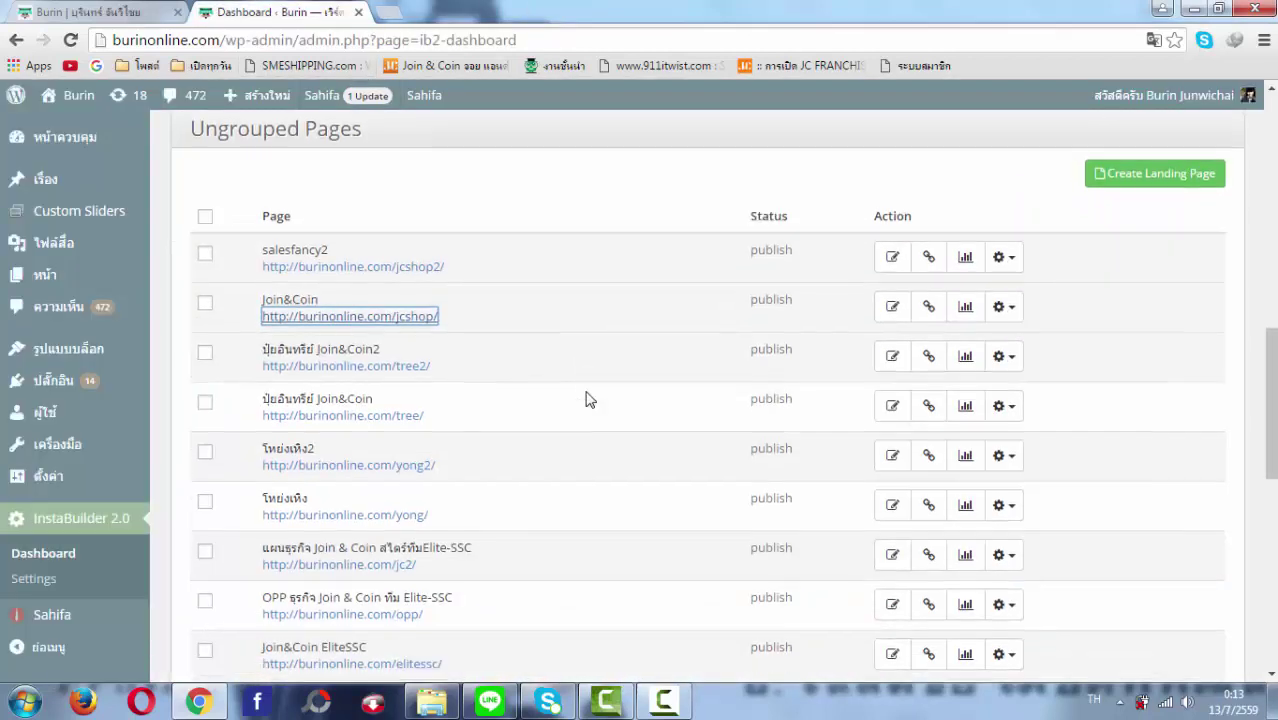
scroll(694, 394, "up", 3)
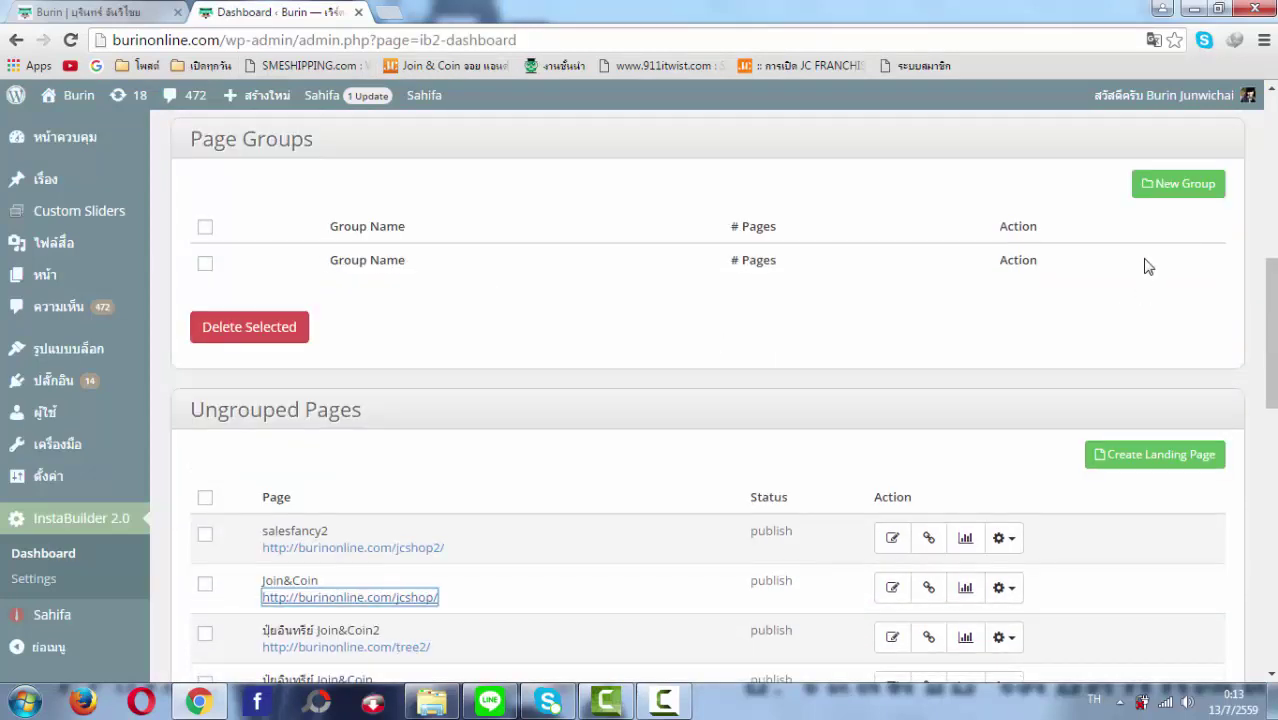
left_click(892, 587)
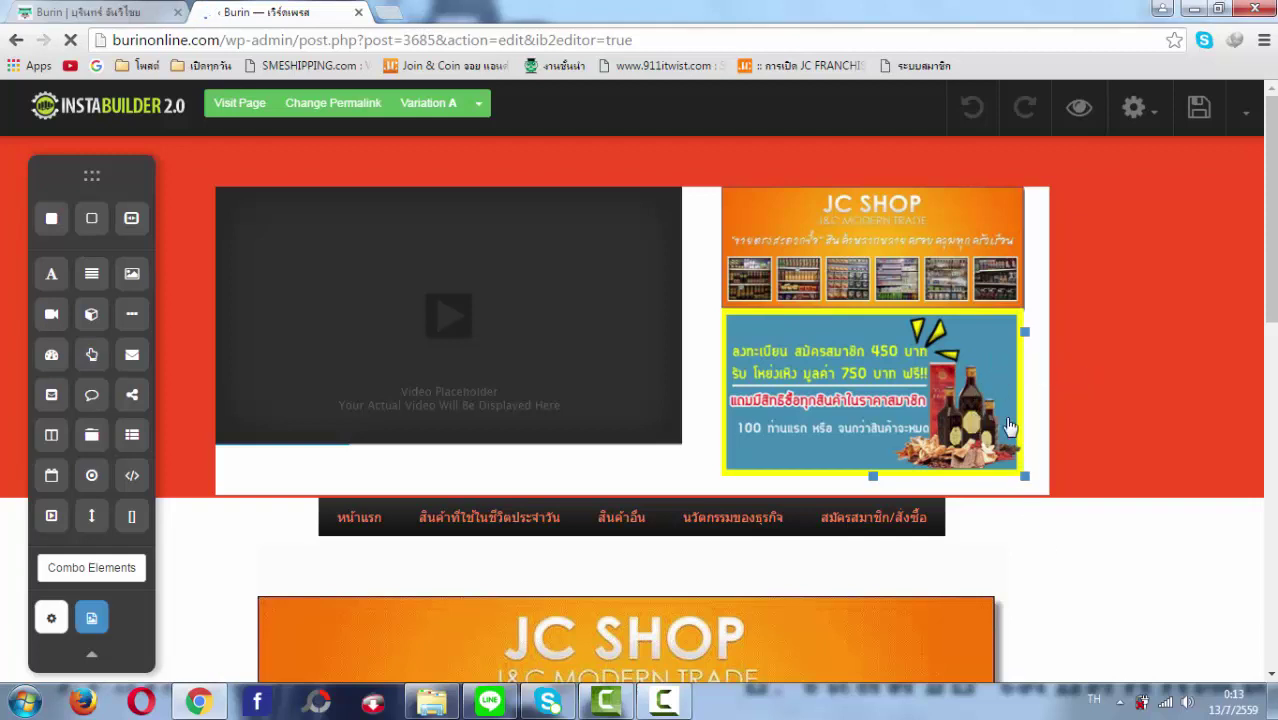
scroll(912, 410, "down", 2)
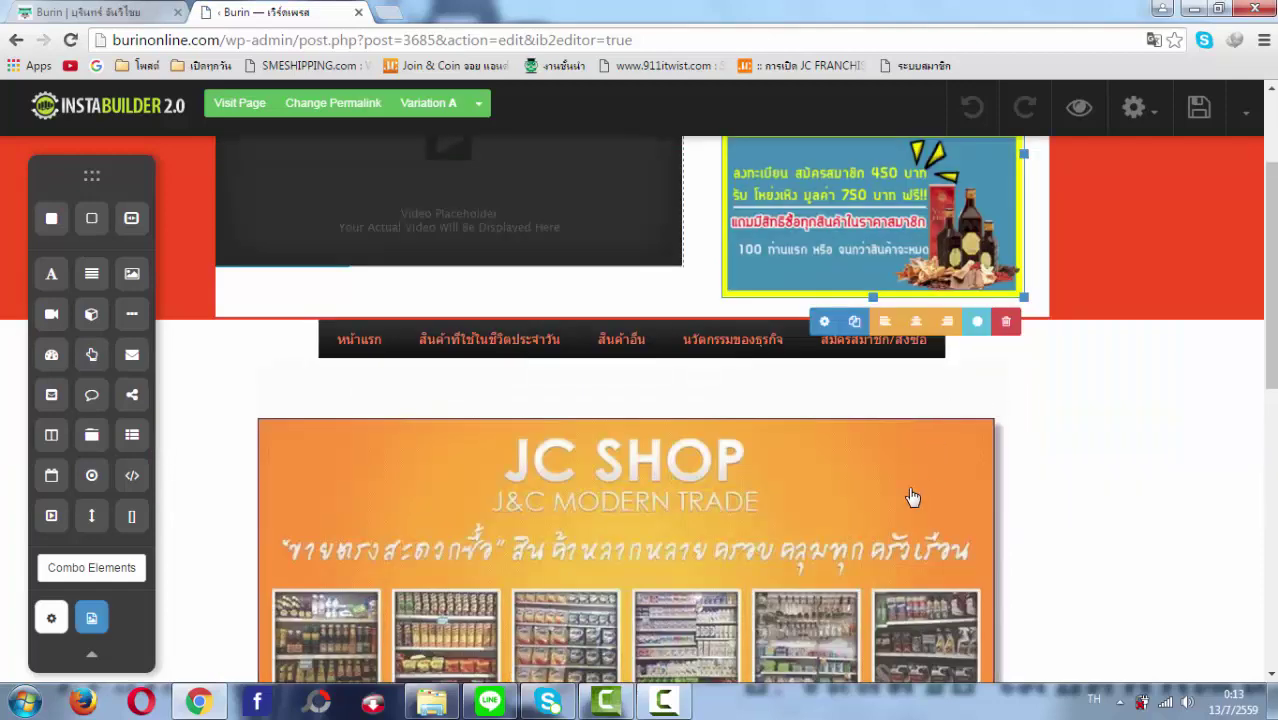
scroll(970, 382, "up", 2)
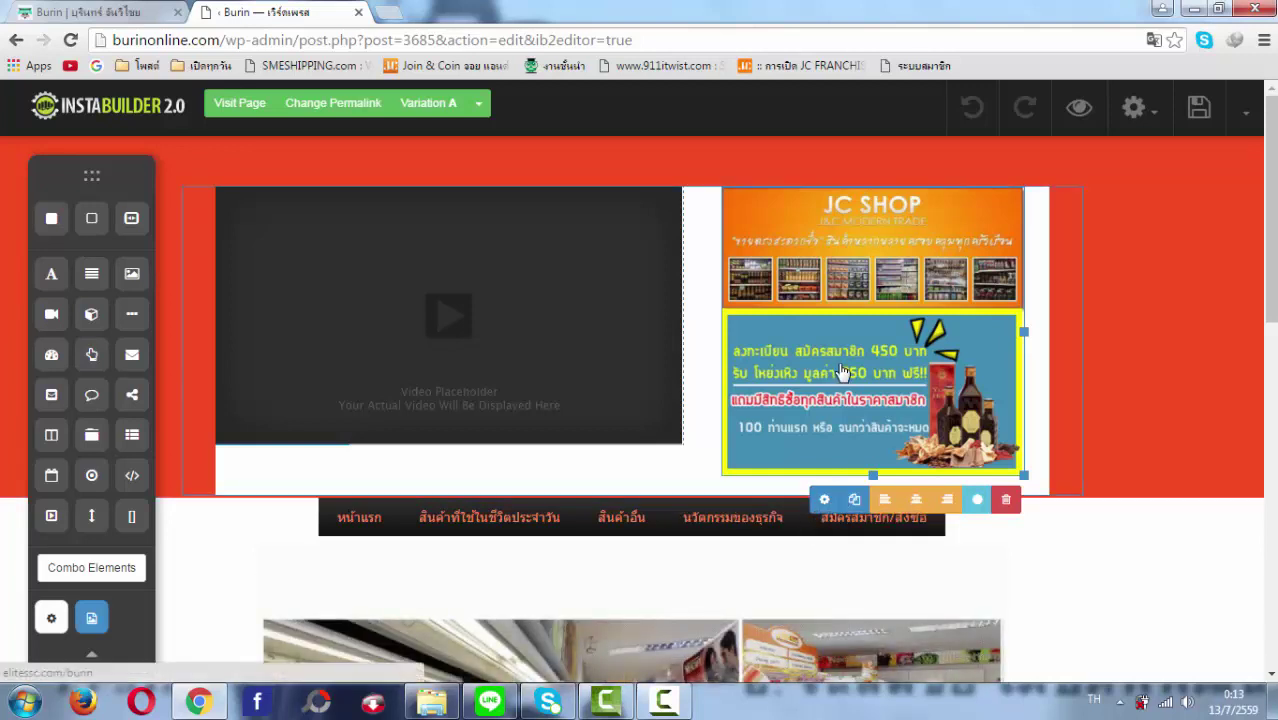
- Open the settings of the header's JC SHOP promo image, view the media library and file upload options, and close the upload dialog
left_click(825, 499)
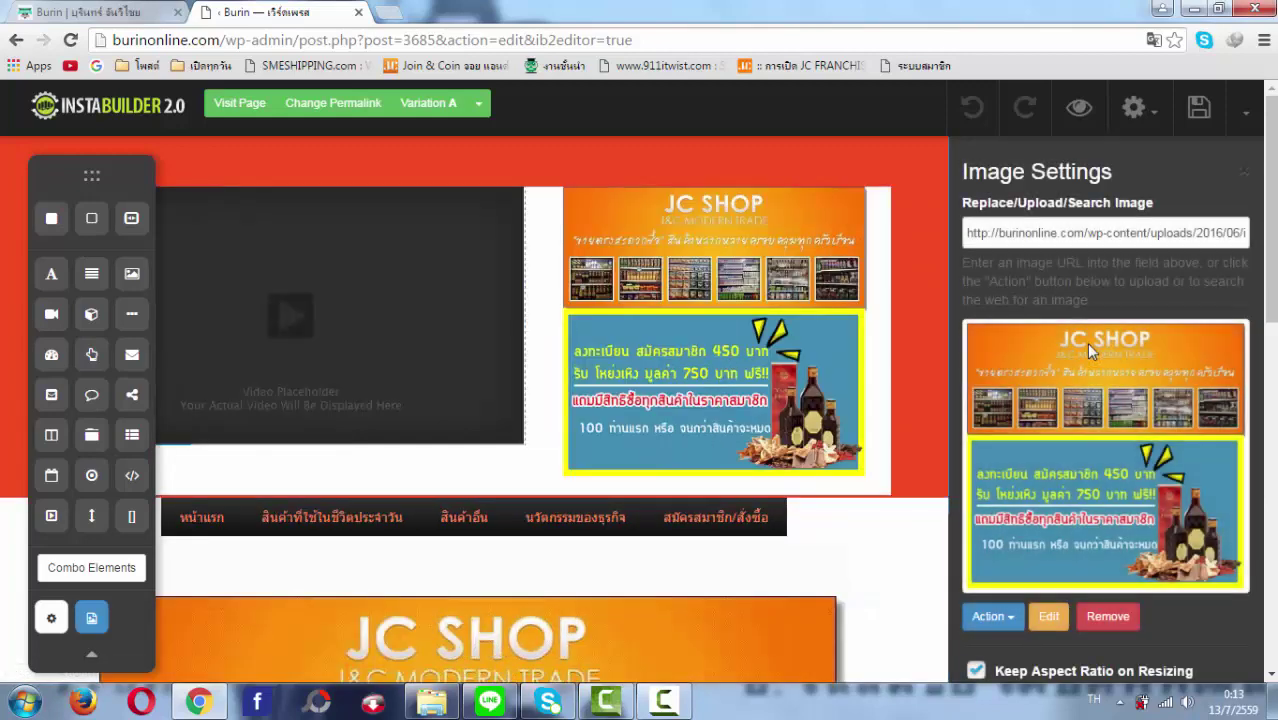
scroll(1005, 580, "down", 1)
left_click(1005, 530)
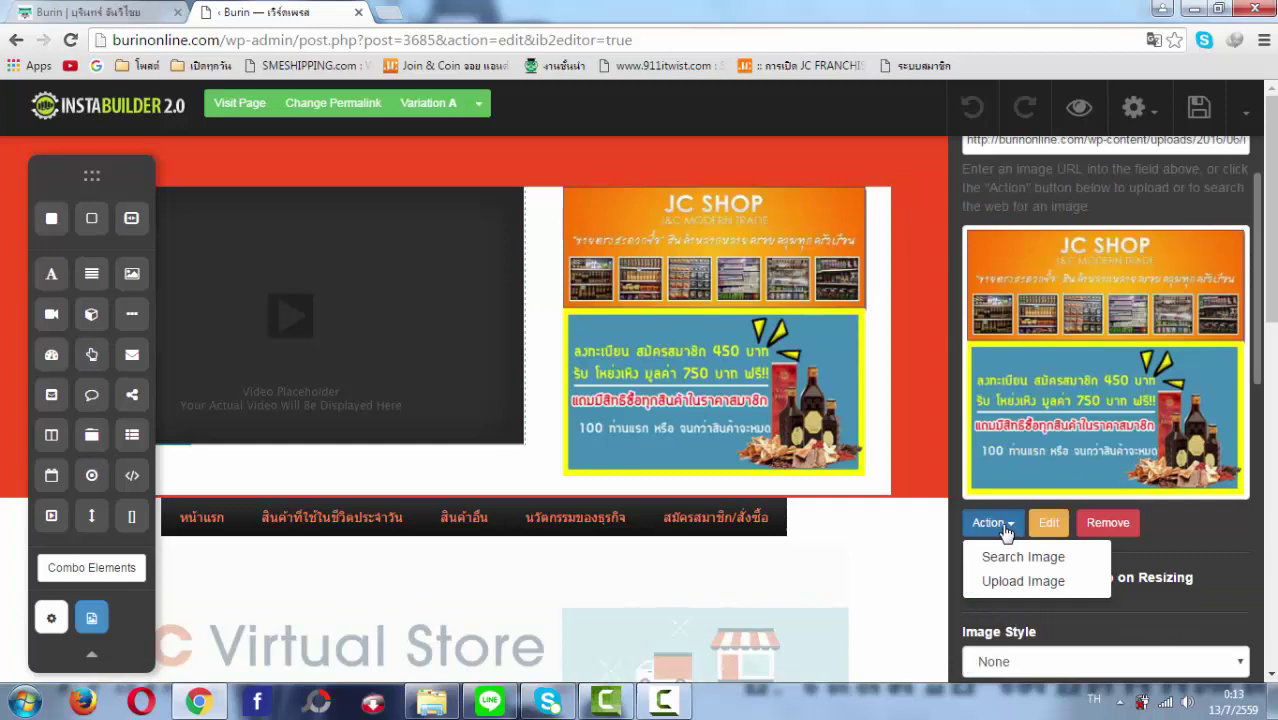
left_click(1011, 584)
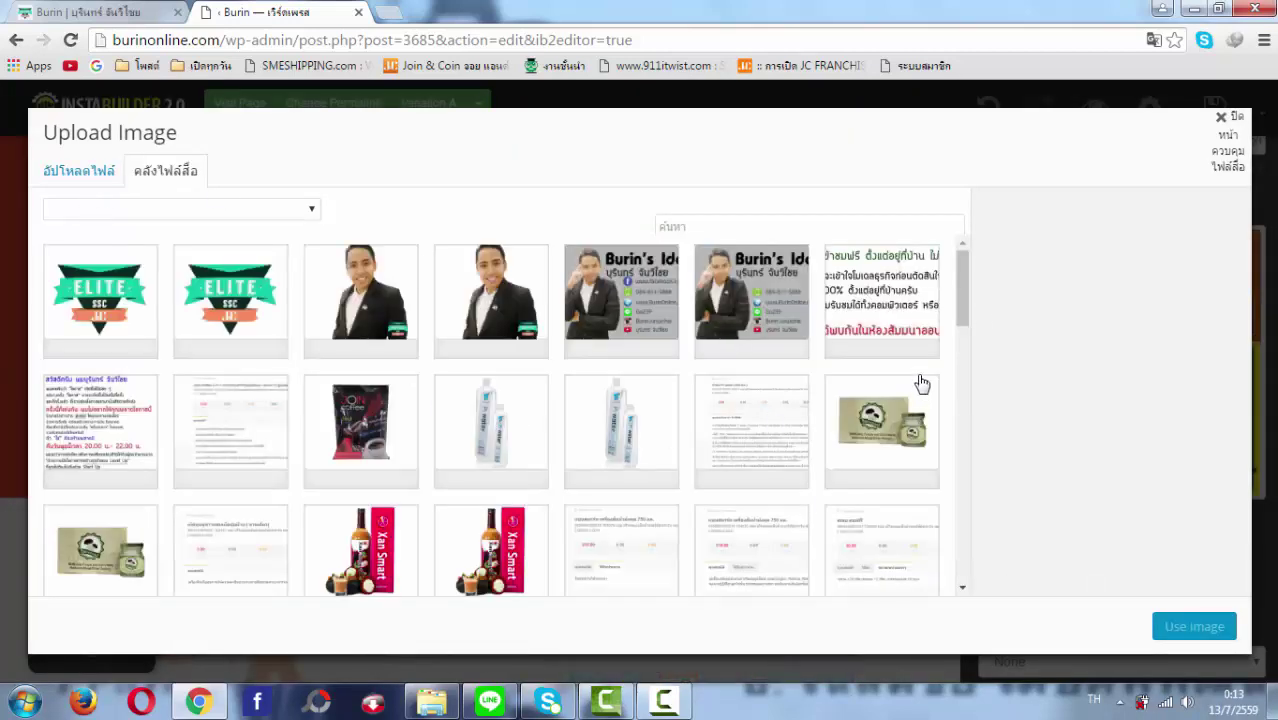
left_click(44, 186)
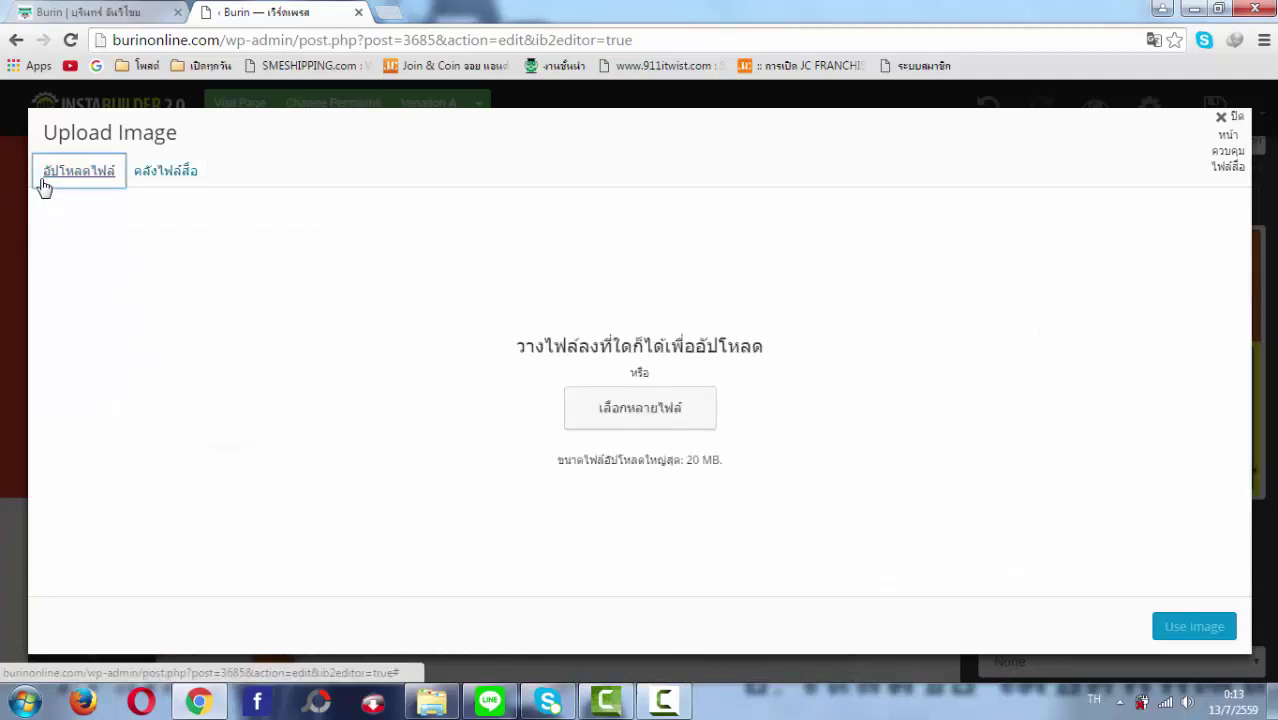
left_click(1221, 118)
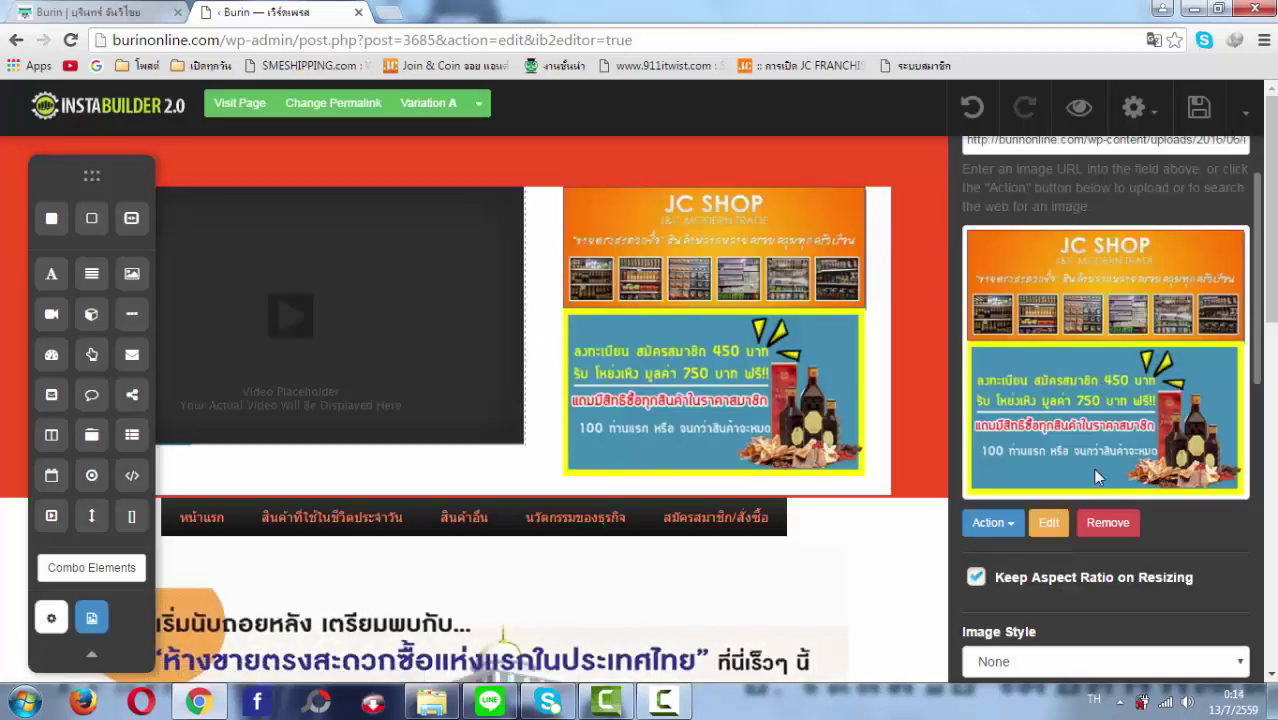
- Review the promo image's Image Style and Target Link Type choices, keeping None and URL
scroll(1080, 473, "down", 1)
scroll(1036, 396, "down", 2)
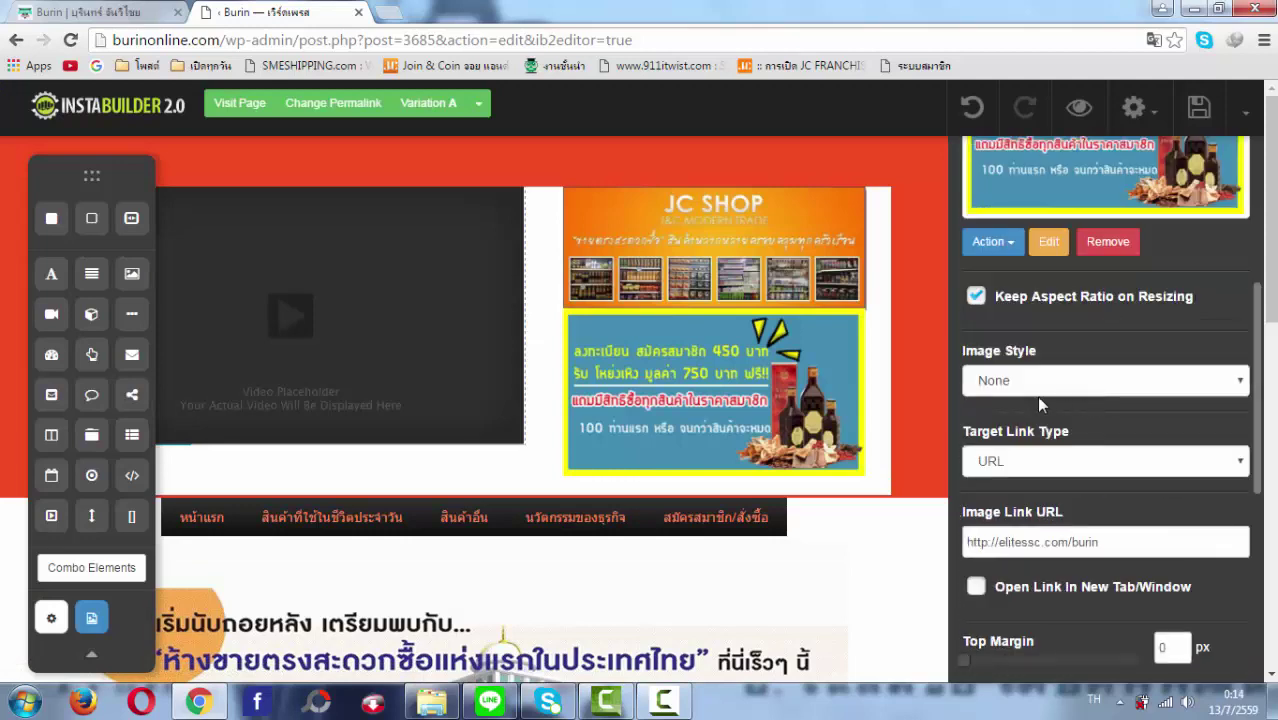
left_click(1029, 384)
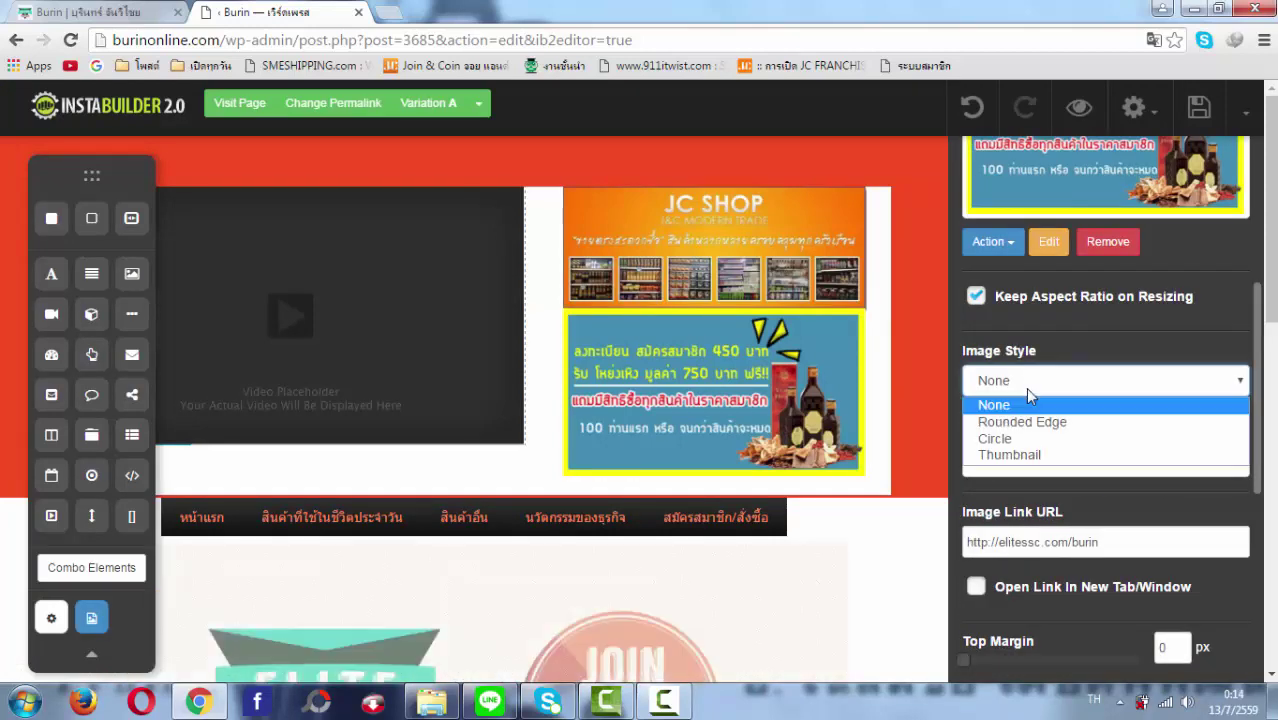
left_click(1025, 387)
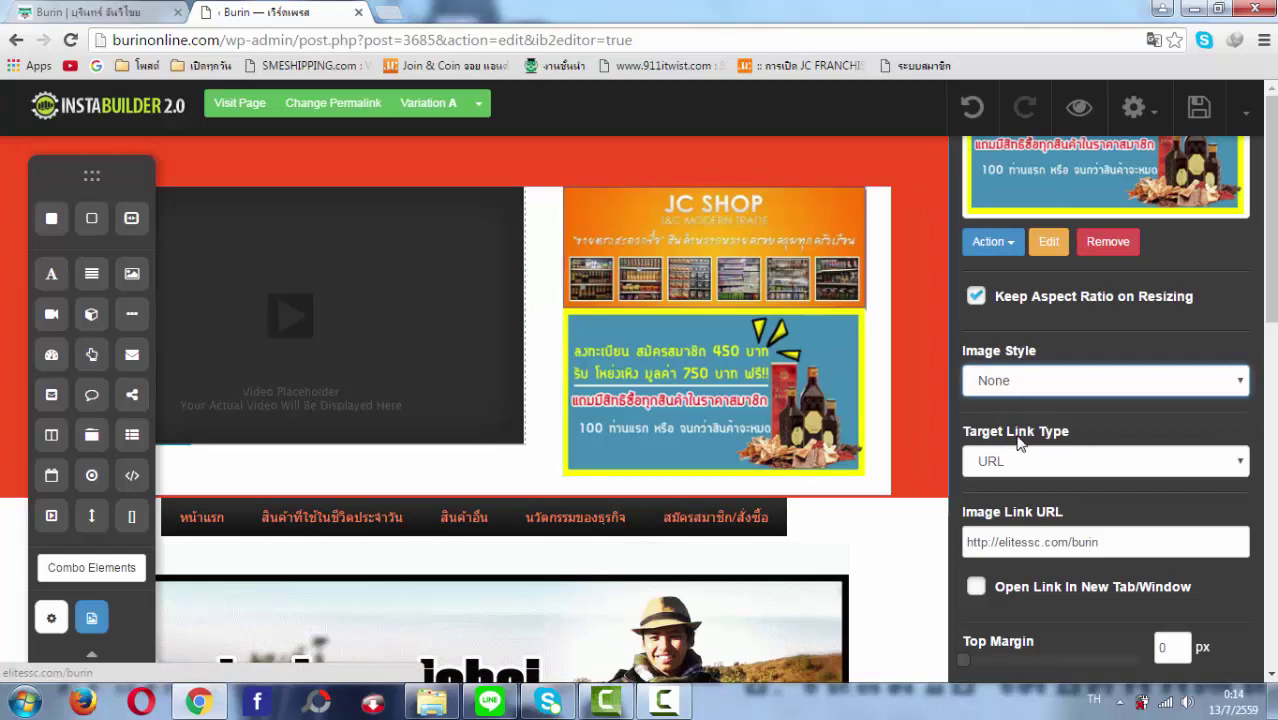
left_click(1070, 466)
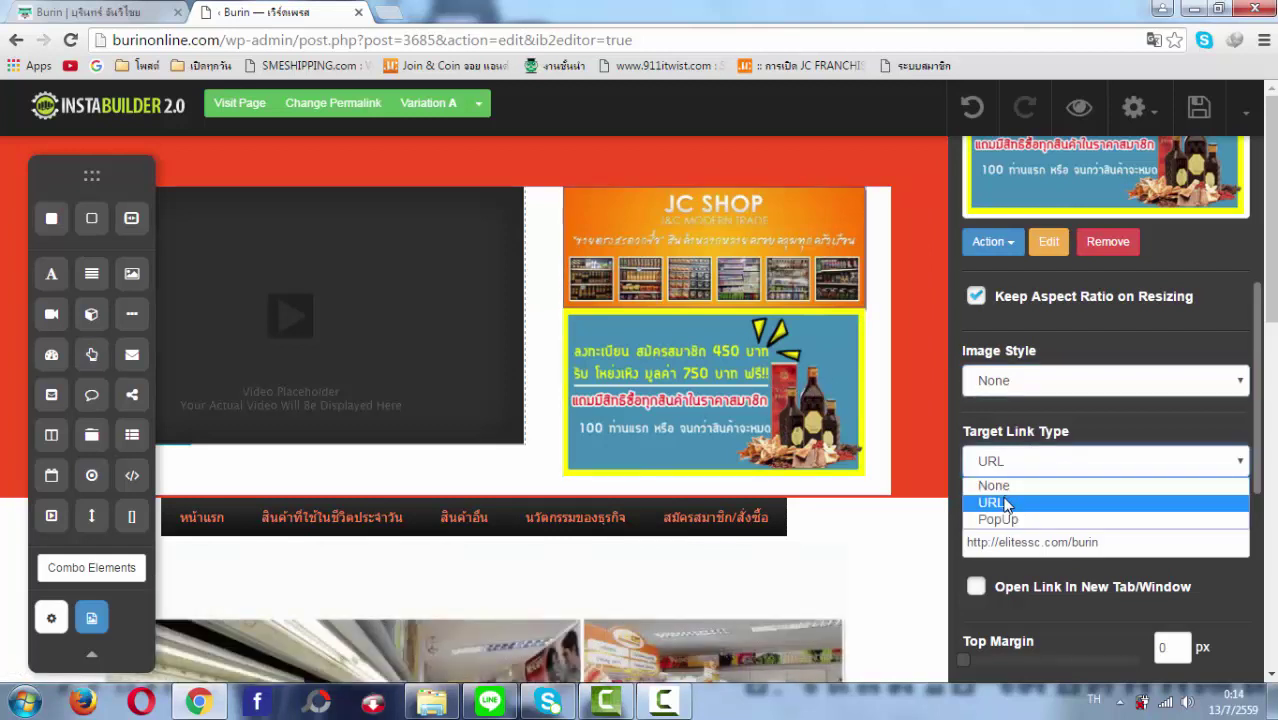
left_click(1006, 506)
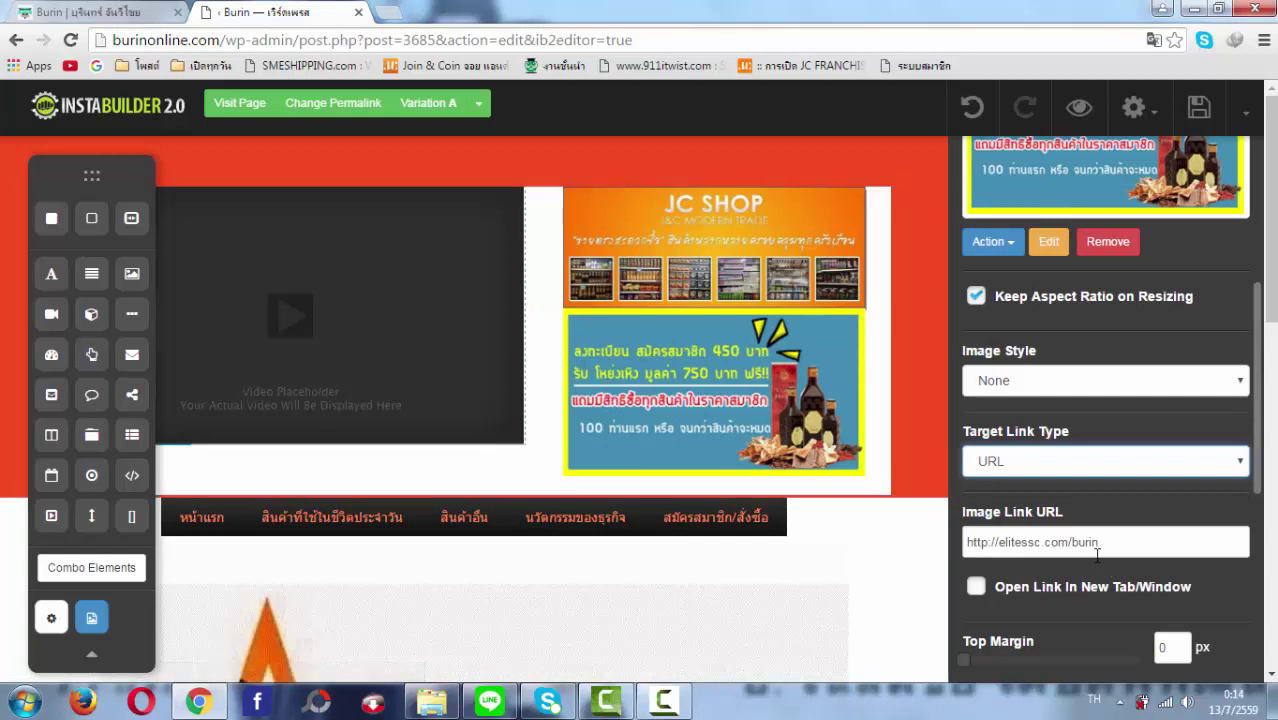
- Highlight the promo image's link URL and review its margin, animation and caption settings
left_click_drag(1105, 542, 1060, 544)
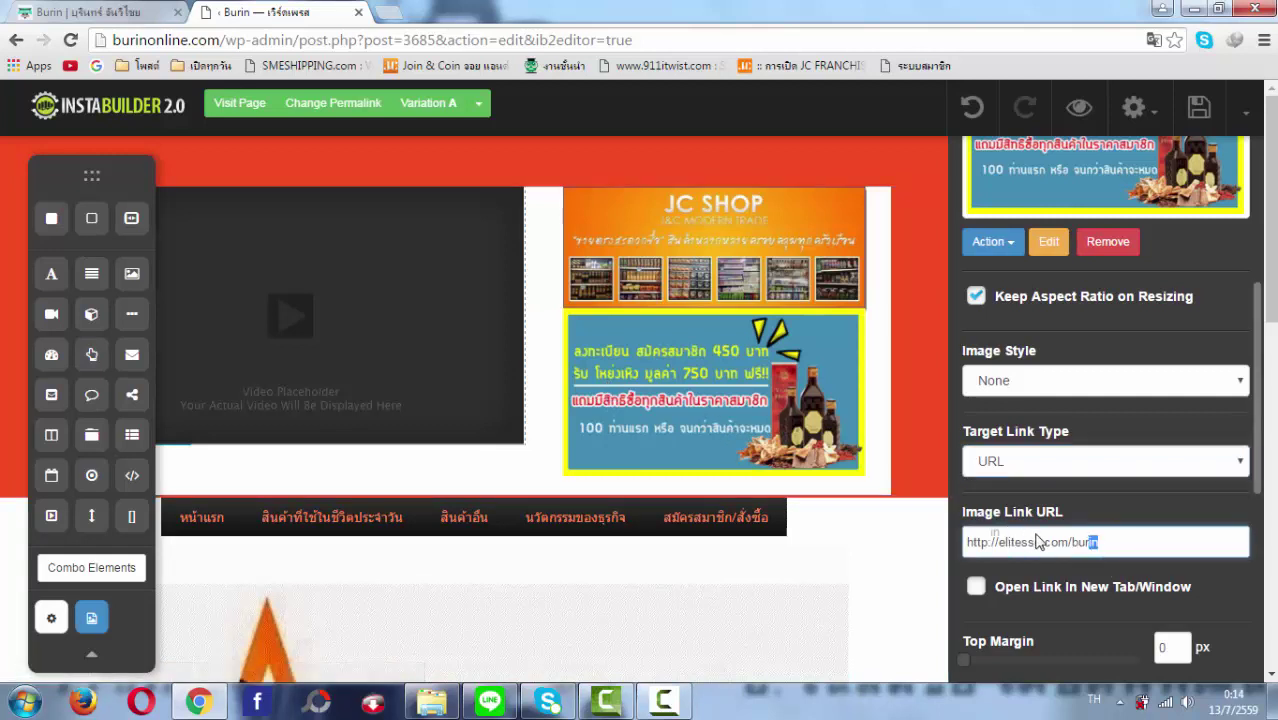
key("End")
left_click_drag(1120, 542, 948, 545)
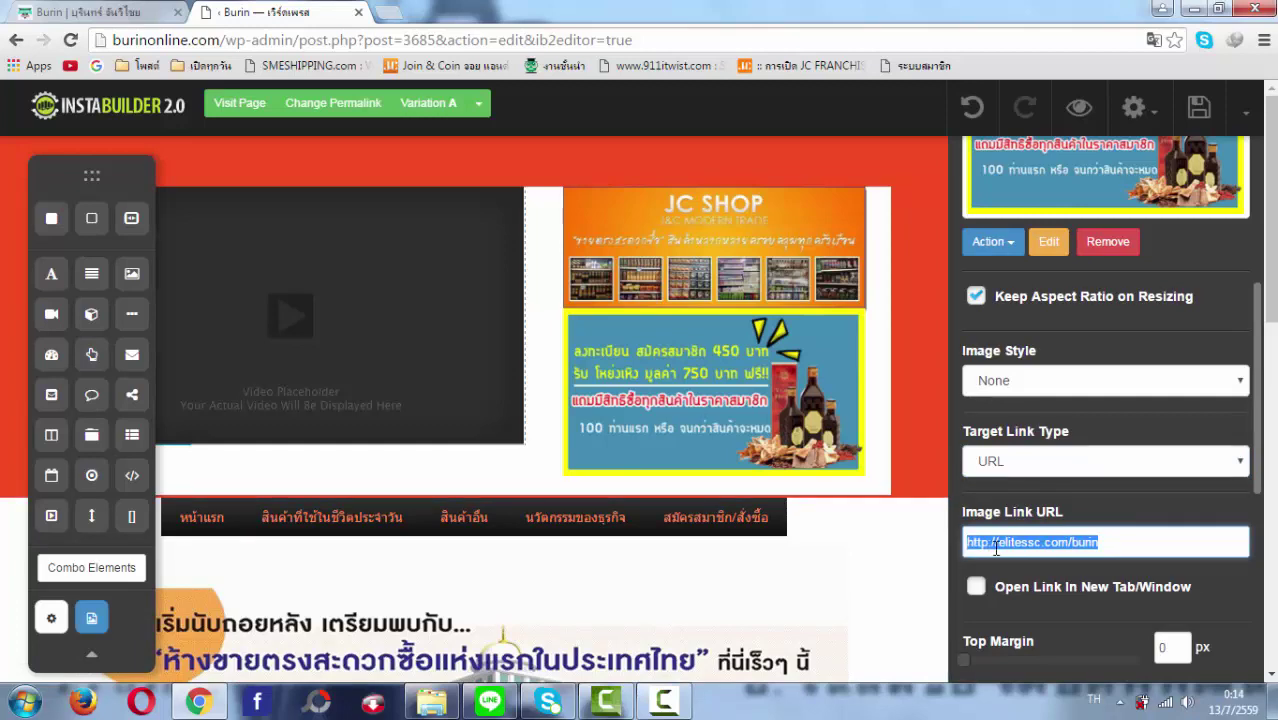
scroll(997, 551, "down", 5)
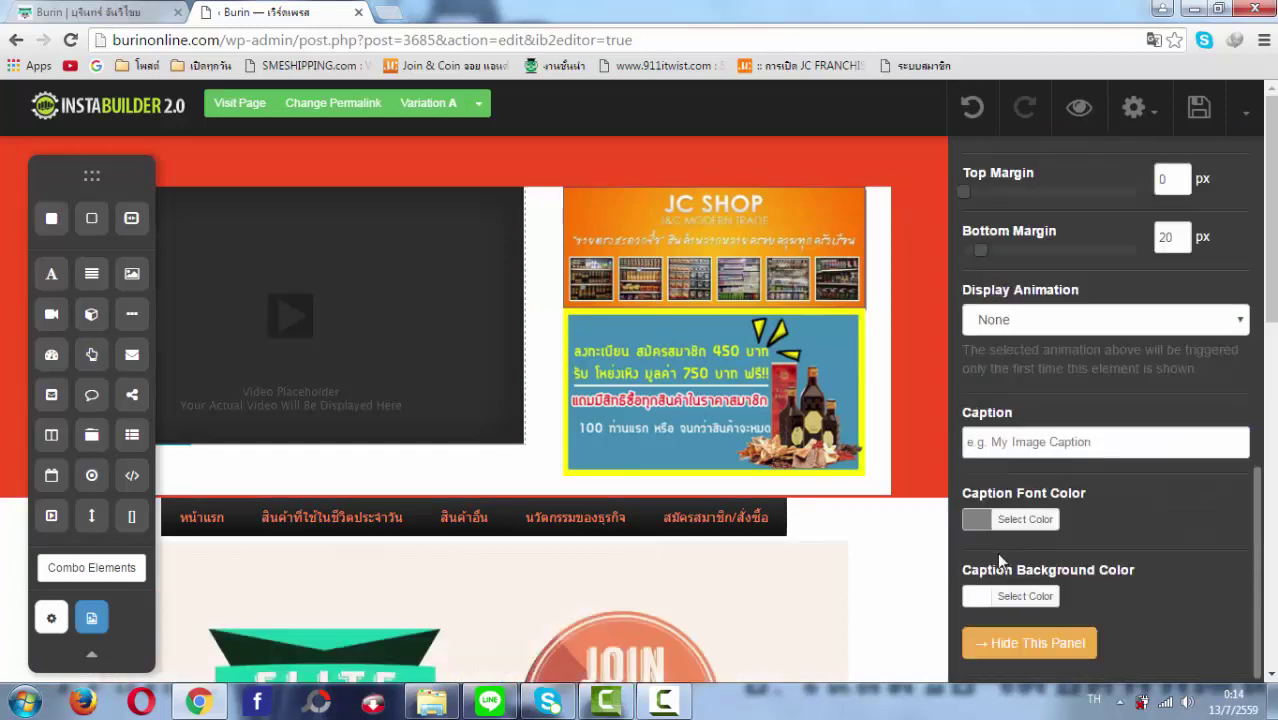
scroll(1009, 547, "up", 8)
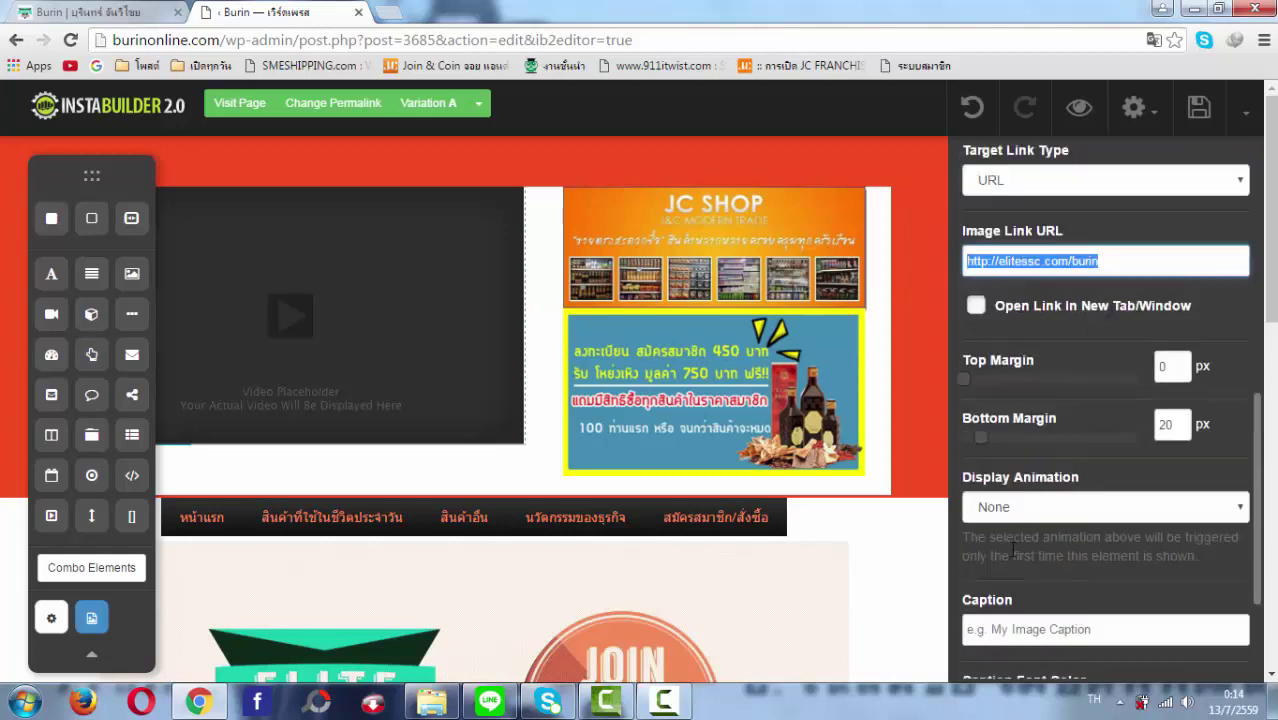
scroll(1186, 255, "up", 2)
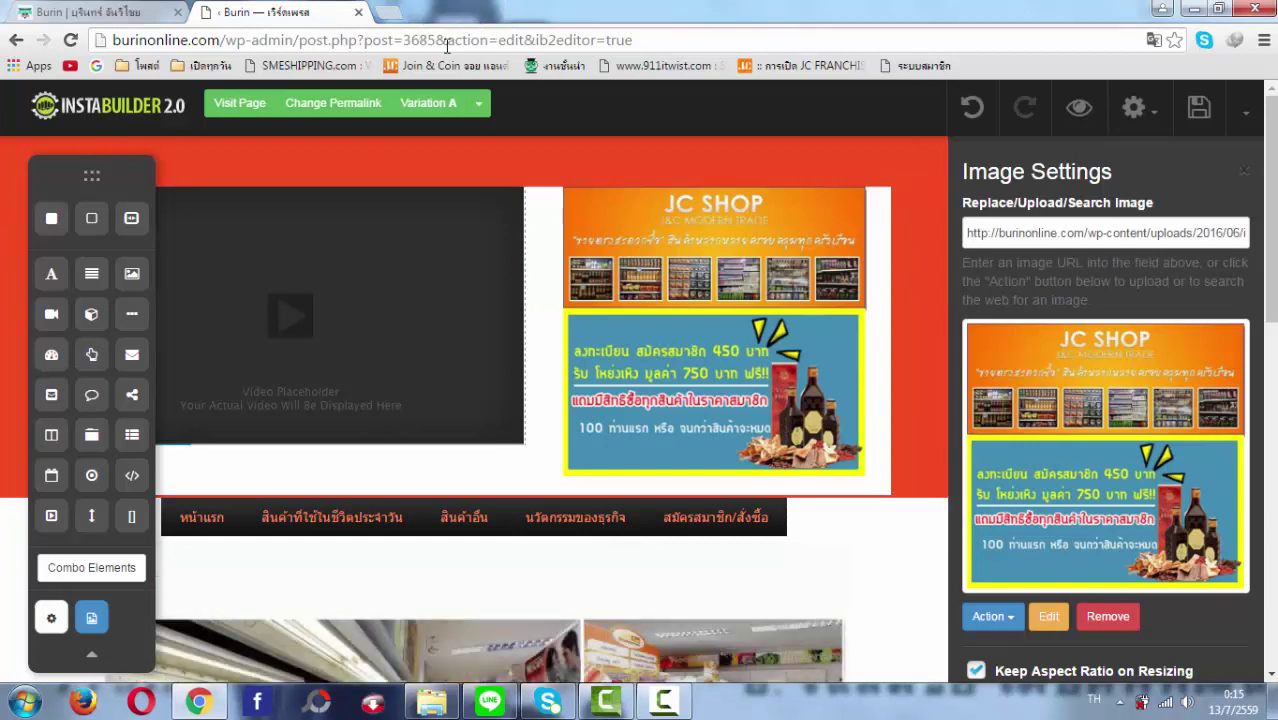
- Preview the JC SHOP landing page, check its navigation drop-downs, and follow the นวัตกรรมของธุรกิจ link
left_click(1077, 108)
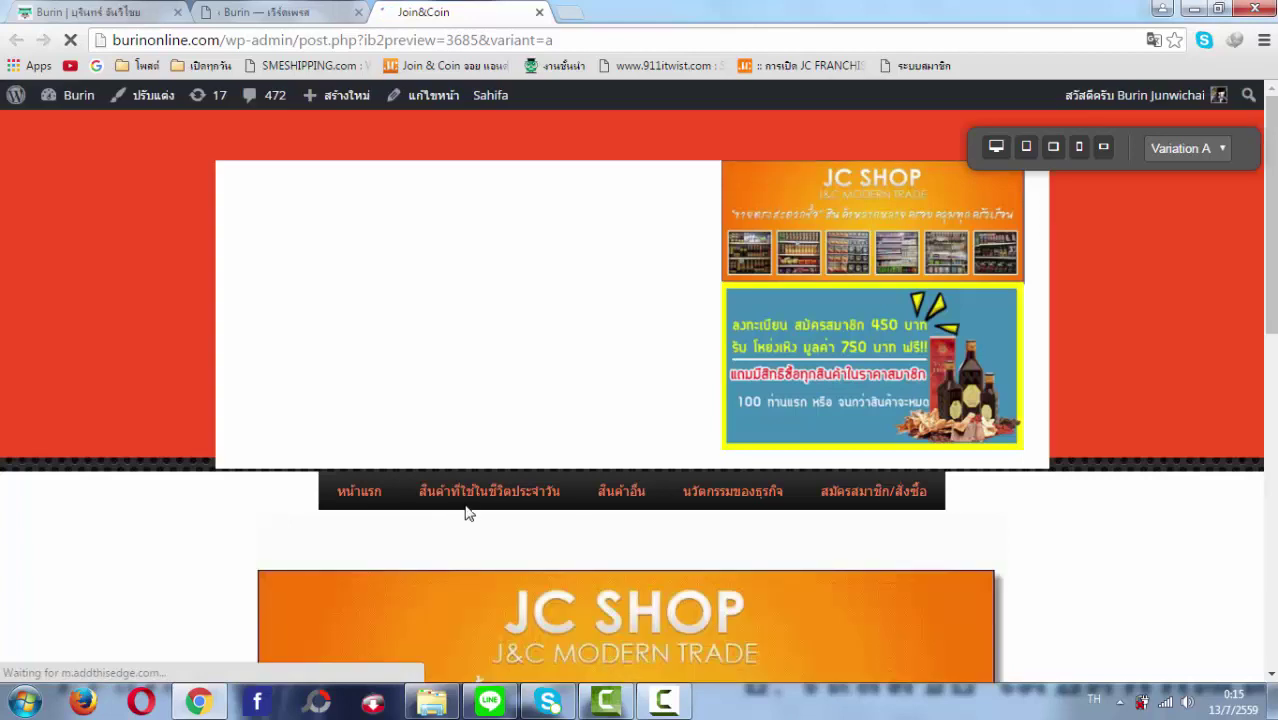
mouse_move(472, 503)
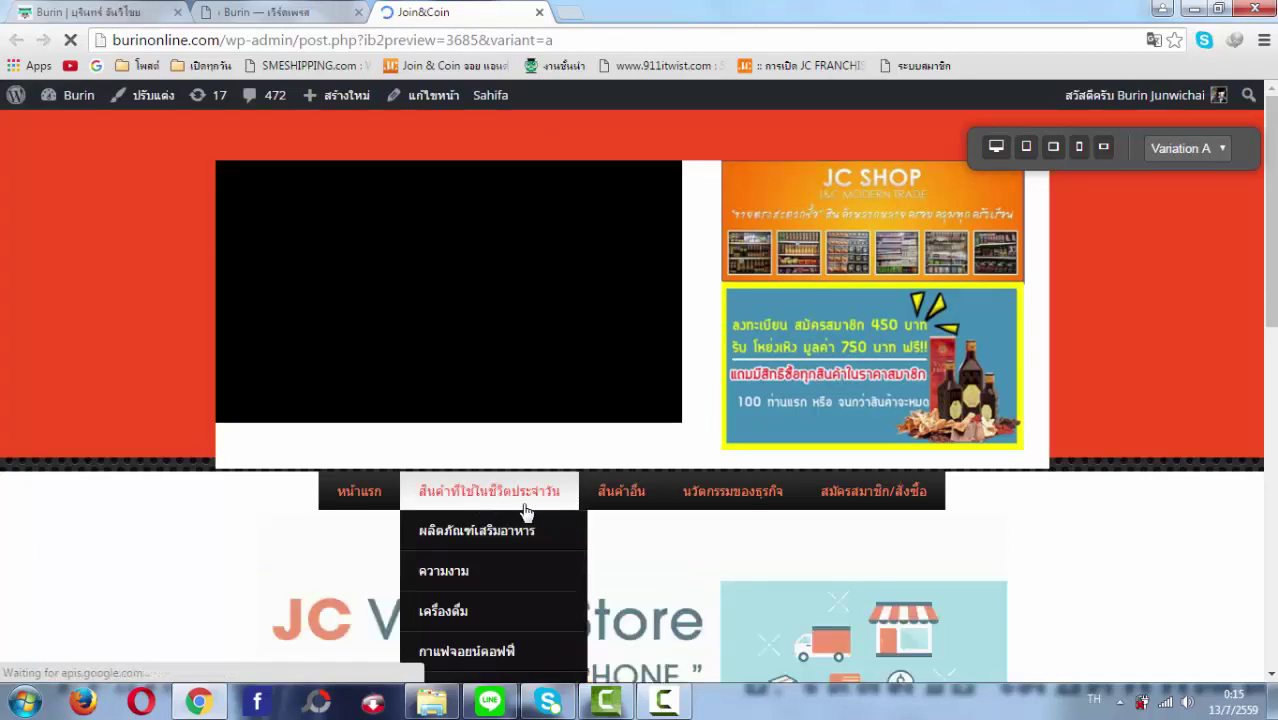
mouse_move(641, 498)
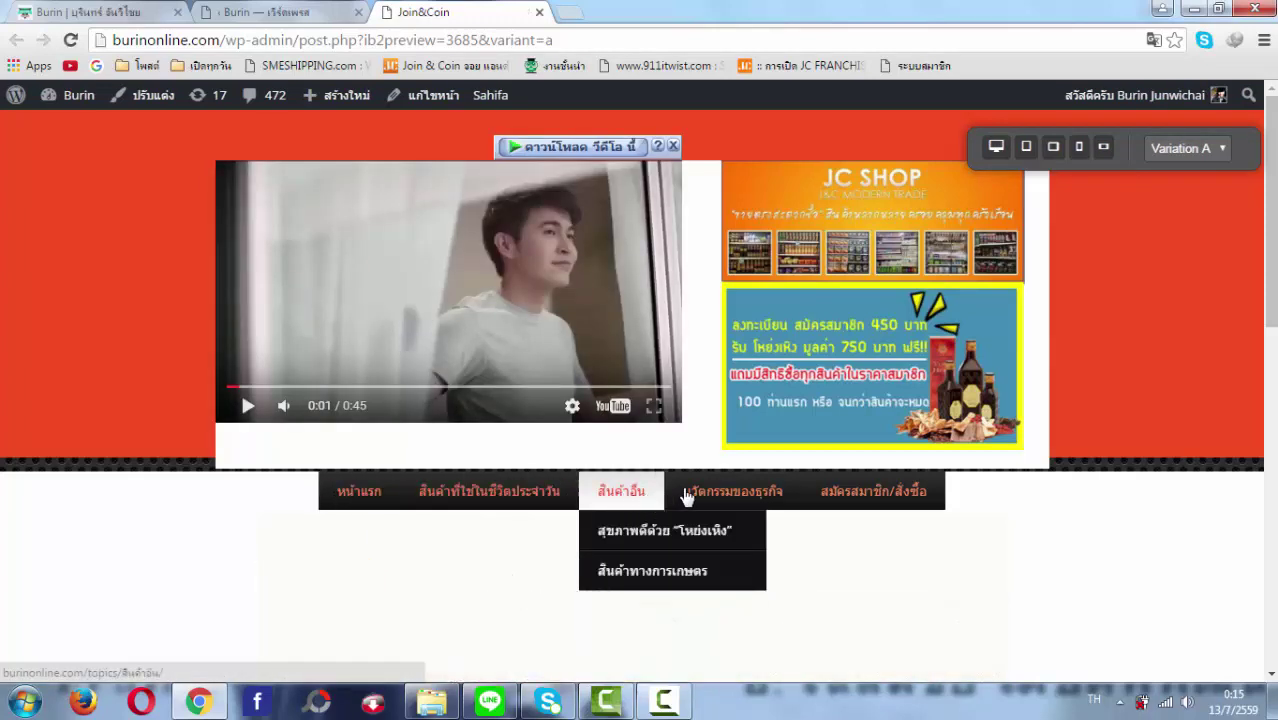
mouse_move(703, 497)
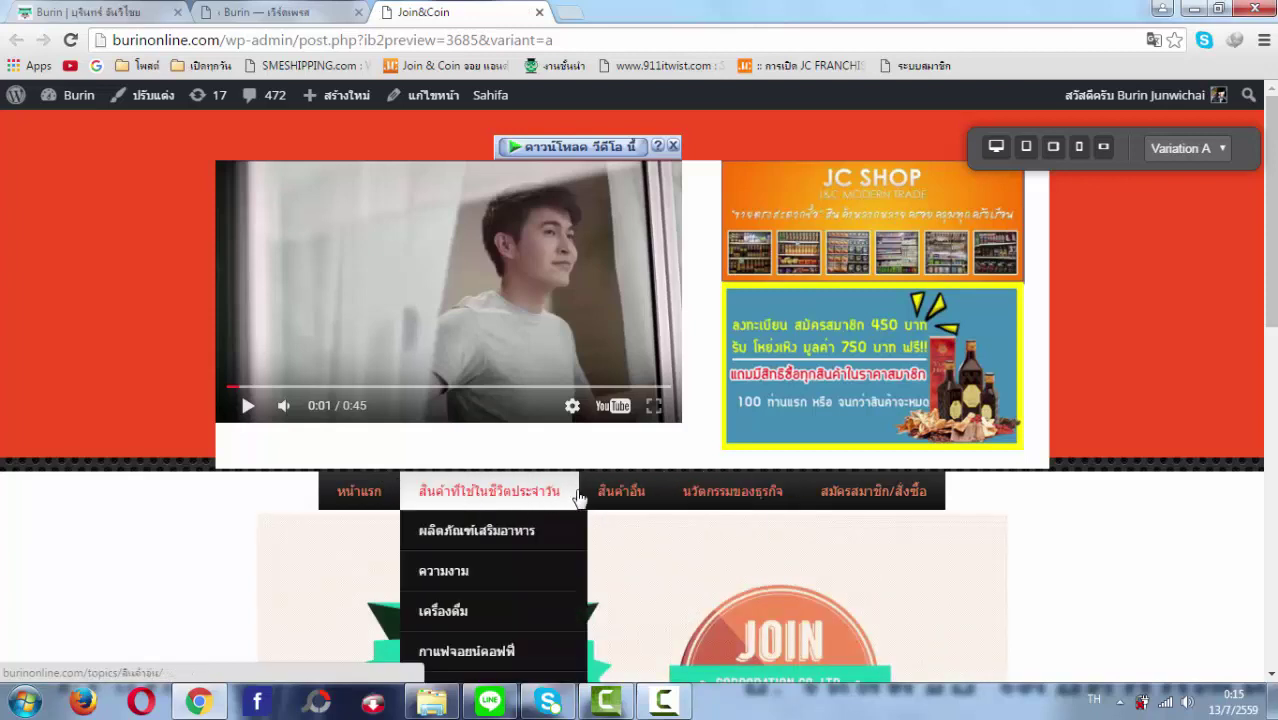
left_click(712, 505)
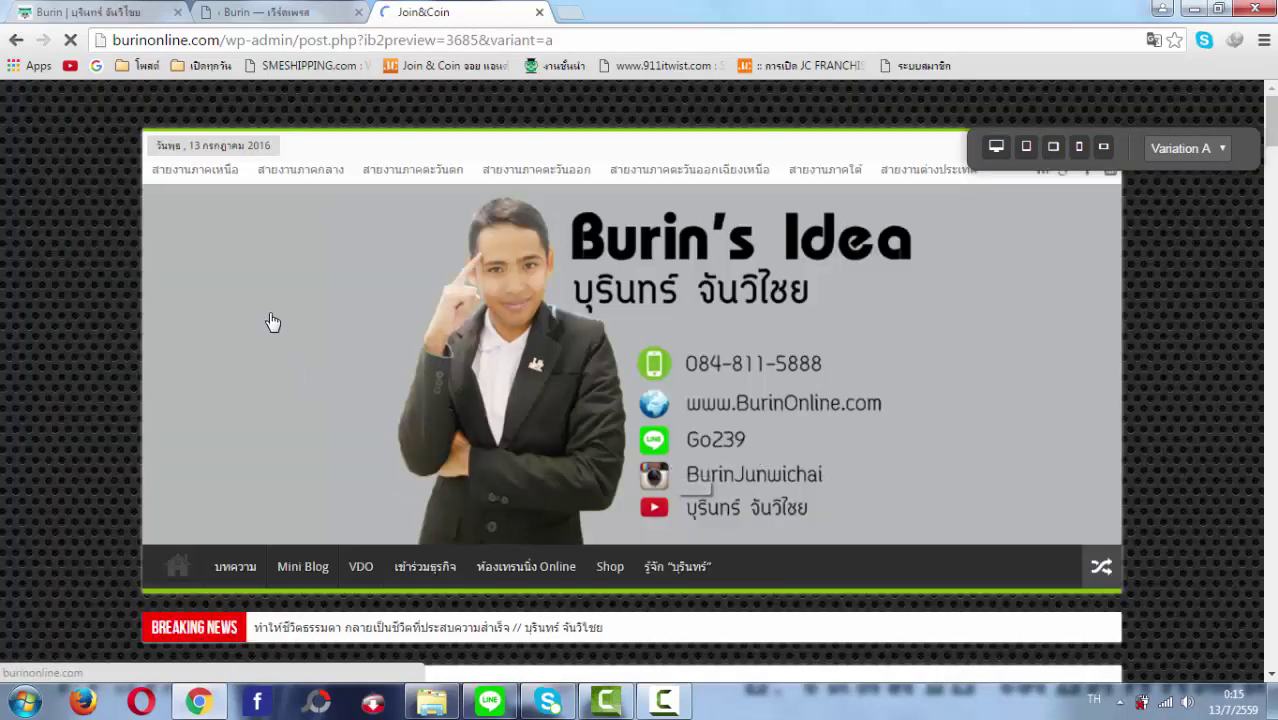
- Examine the นวัตกรรมของ Join&Coin article from its heading through the product and insurance images, and return to the site banner
scroll(292, 330, "down", 4)
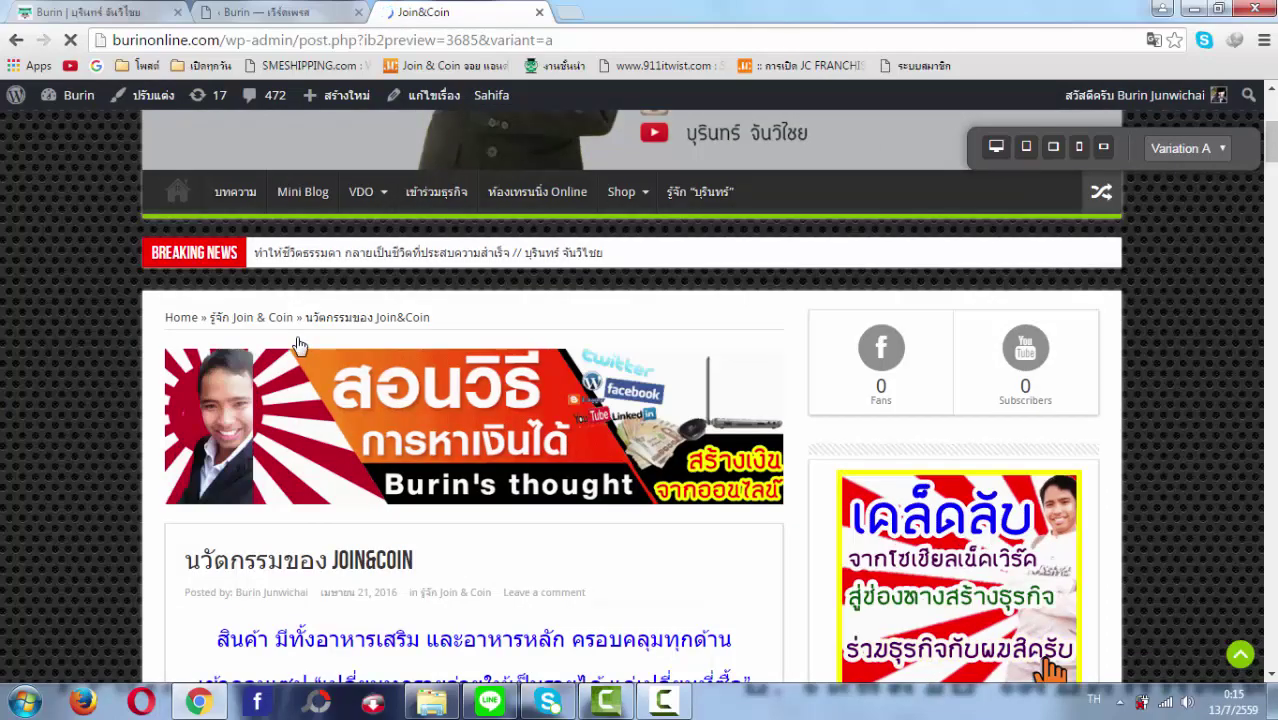
scroll(296, 345, "down", 3)
scroll(298, 346, "down", 1)
scroll(298, 346, "down", 15)
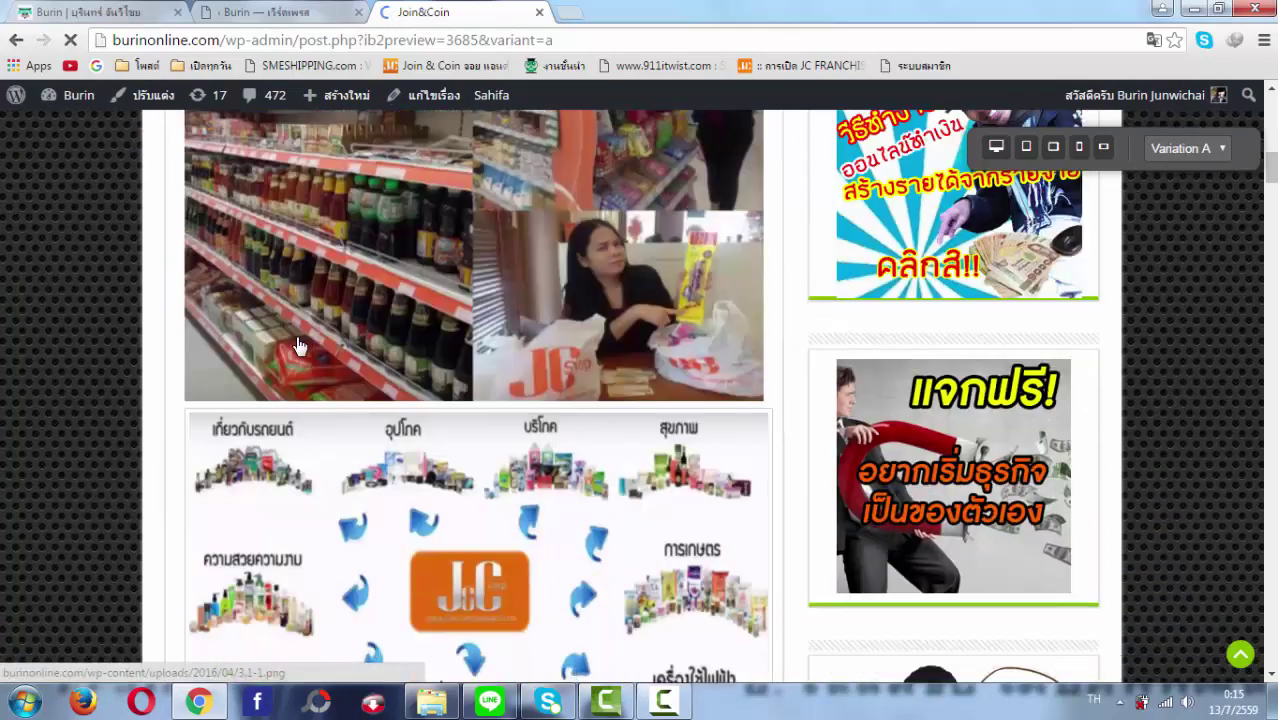
scroll(296, 345, "down", 10)
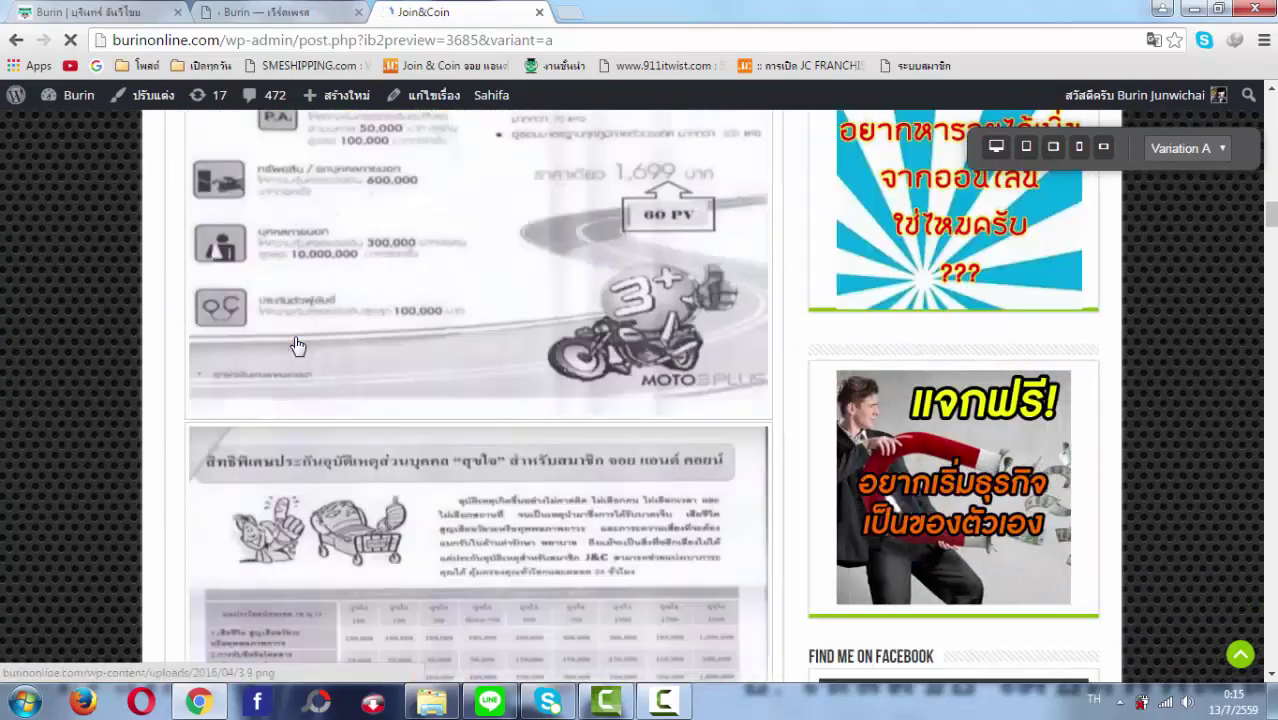
scroll(296, 345, "up", 20)
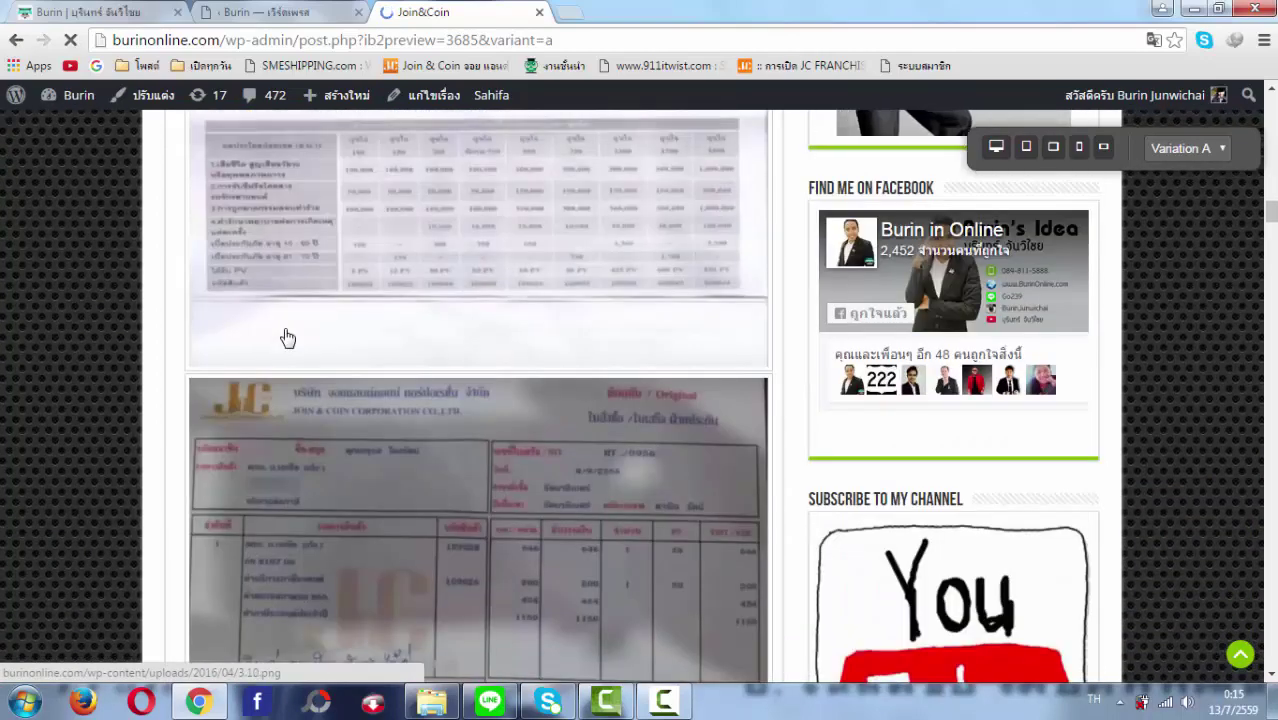
scroll(279, 330, "up", 8)
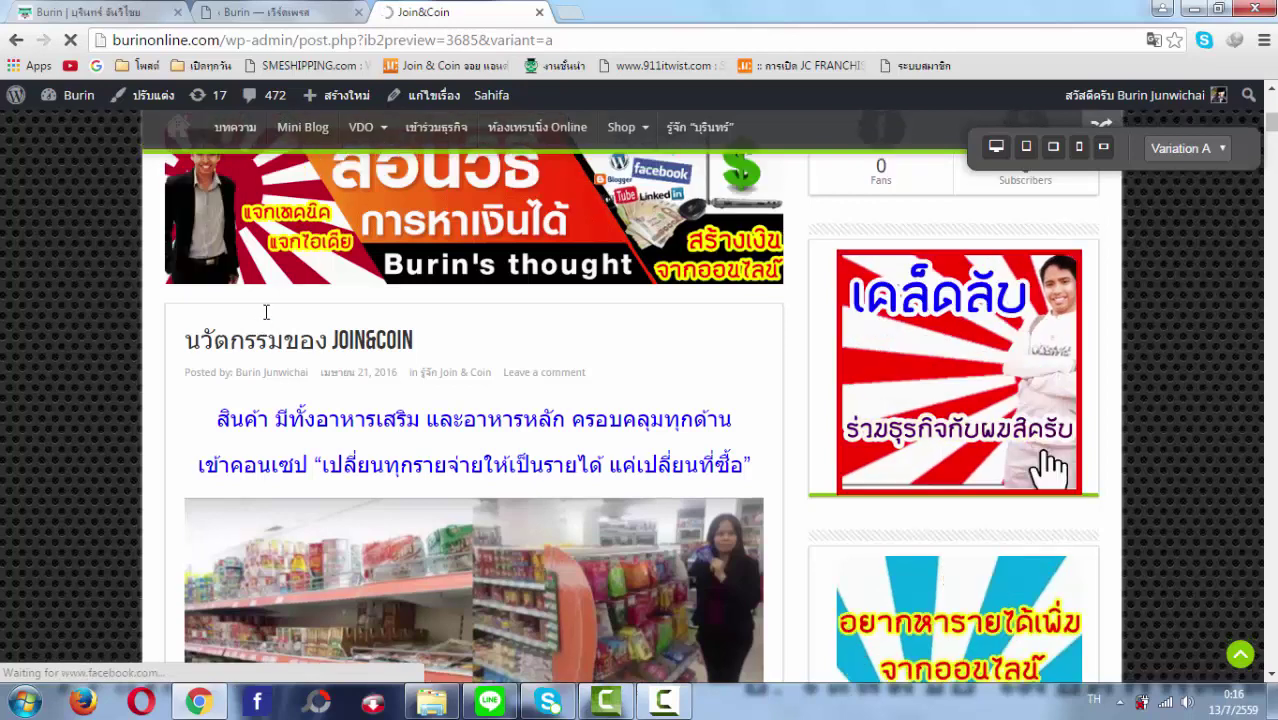
scroll(267, 318, "up", 6)
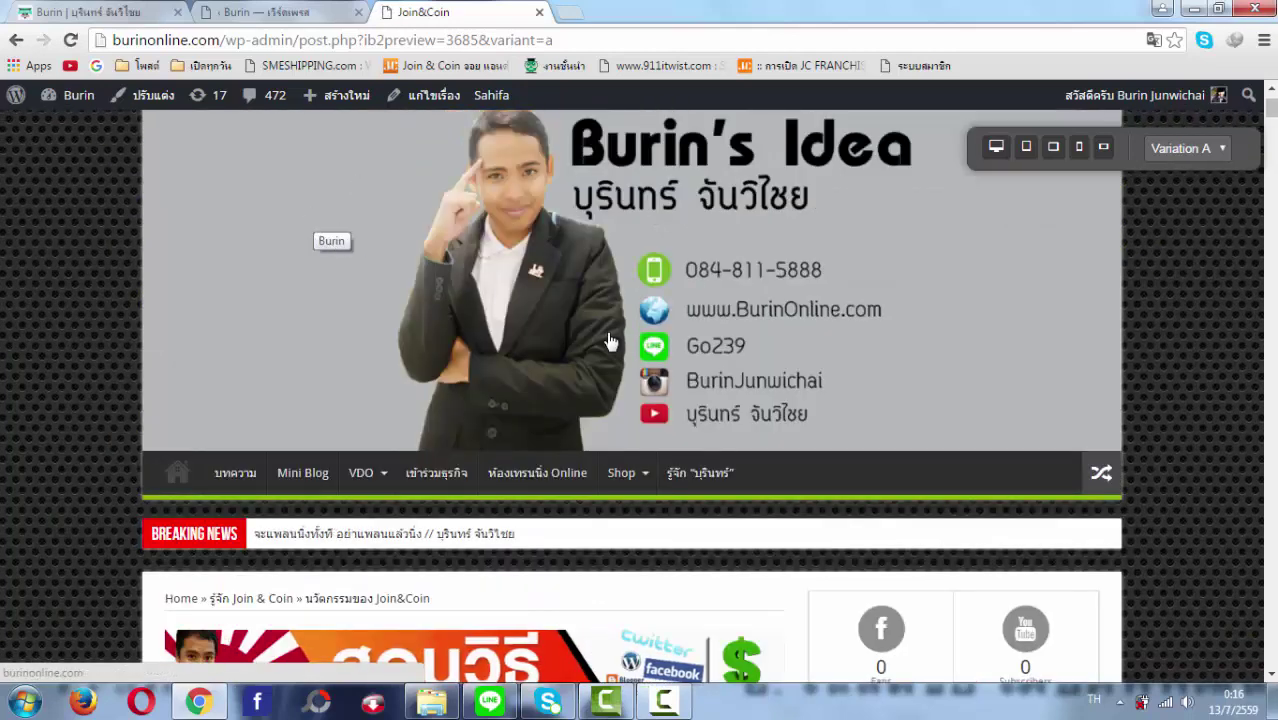
- Load burinonline.com/wp-admin/ in place of the landing page preview and open the เมนู management page under รูปแบบบล็อก
left_click(224, 10)
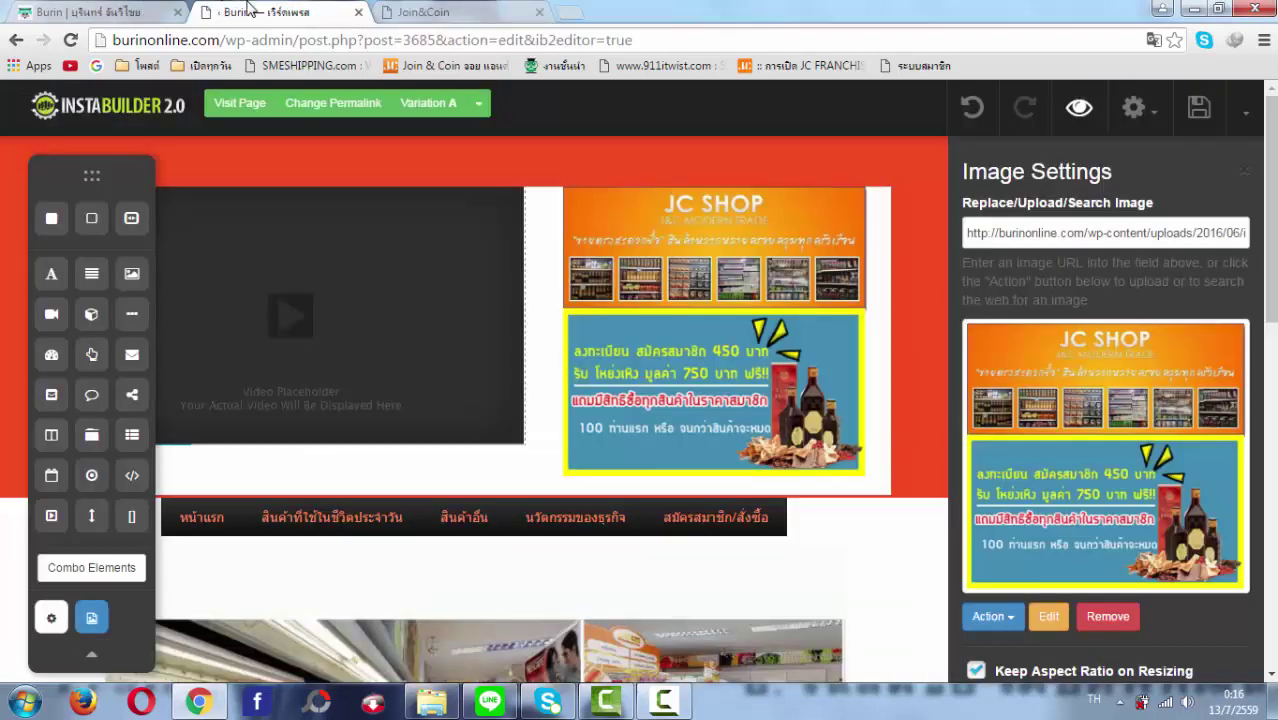
left_click(445, 12)
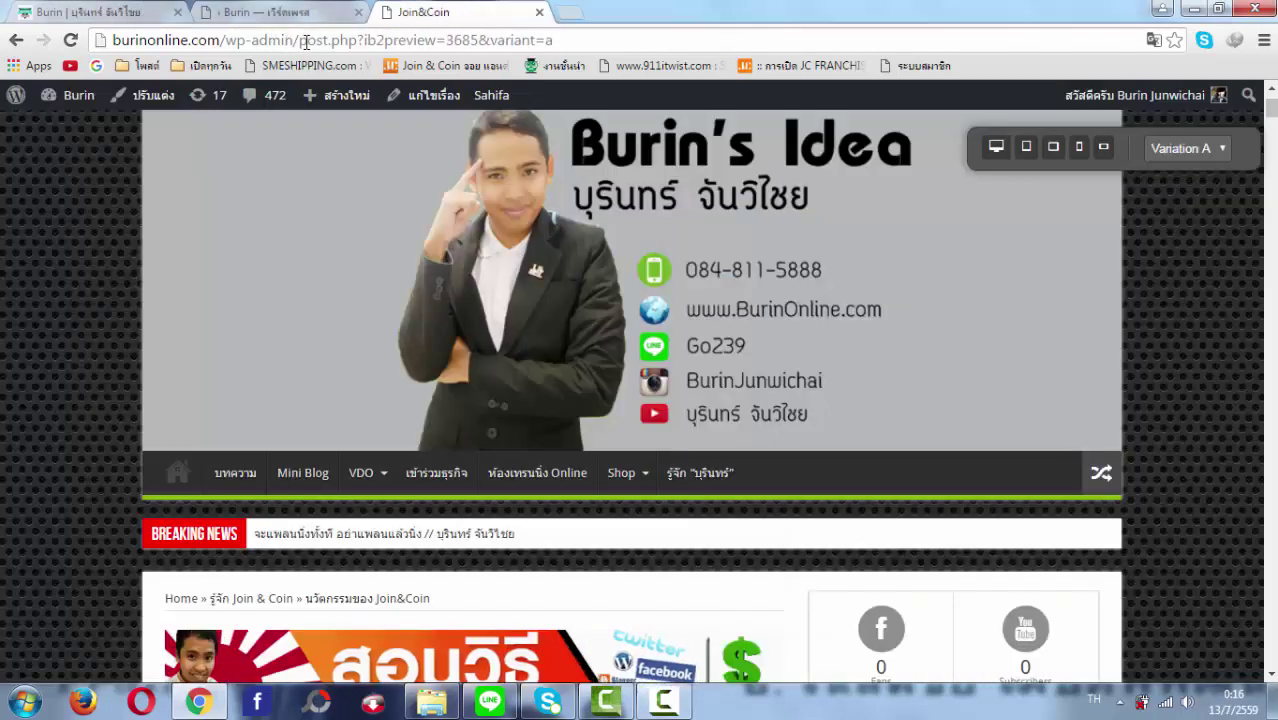
left_click_drag(300, 40, 590, 68)
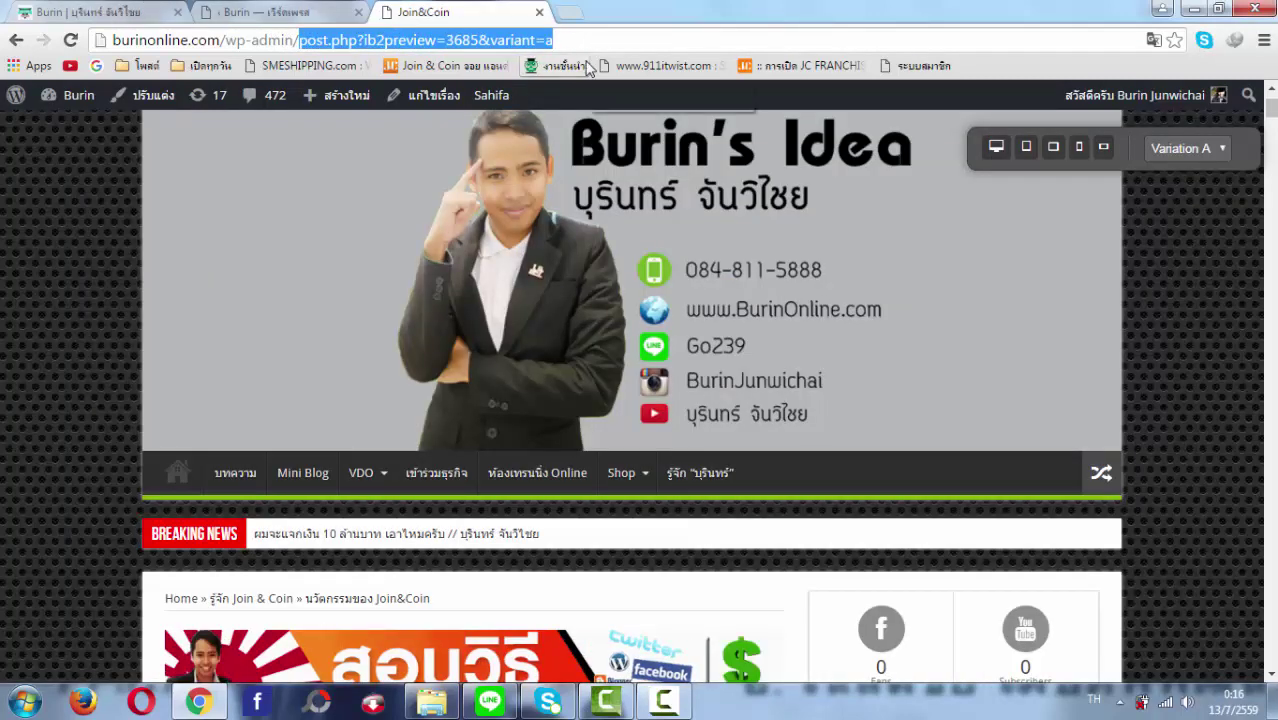
key("BackSpace")
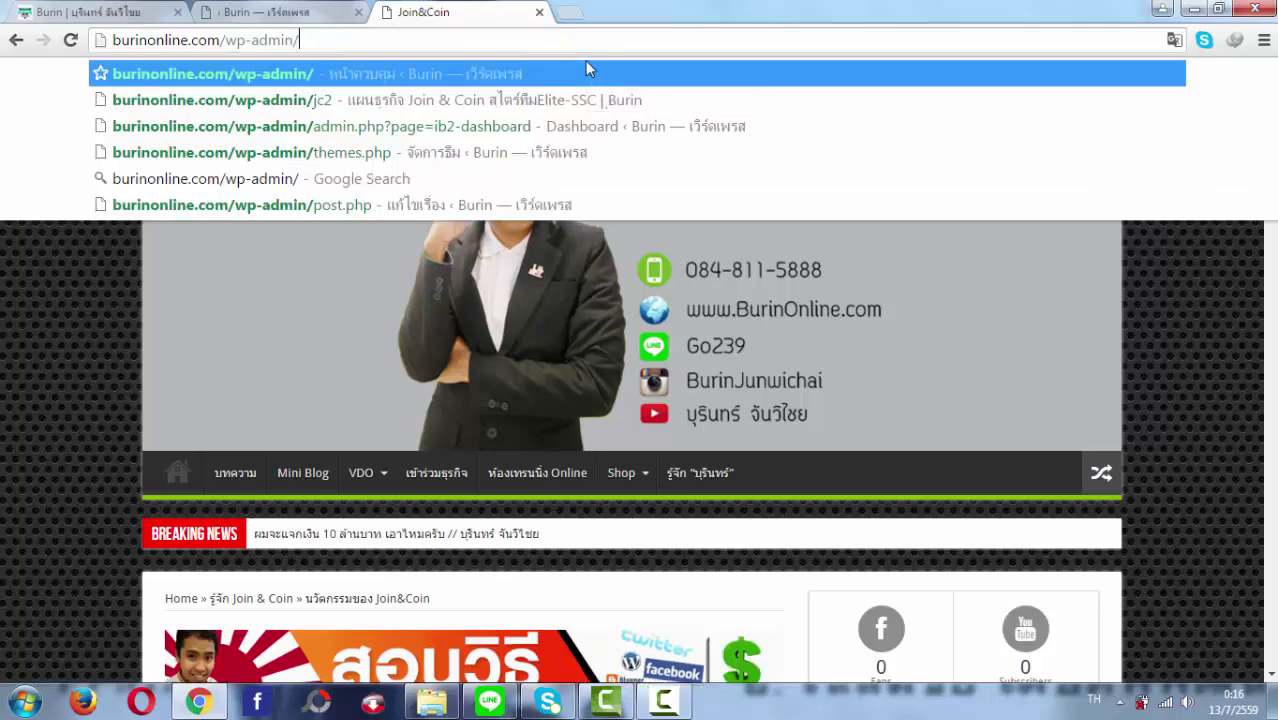
key("Return")
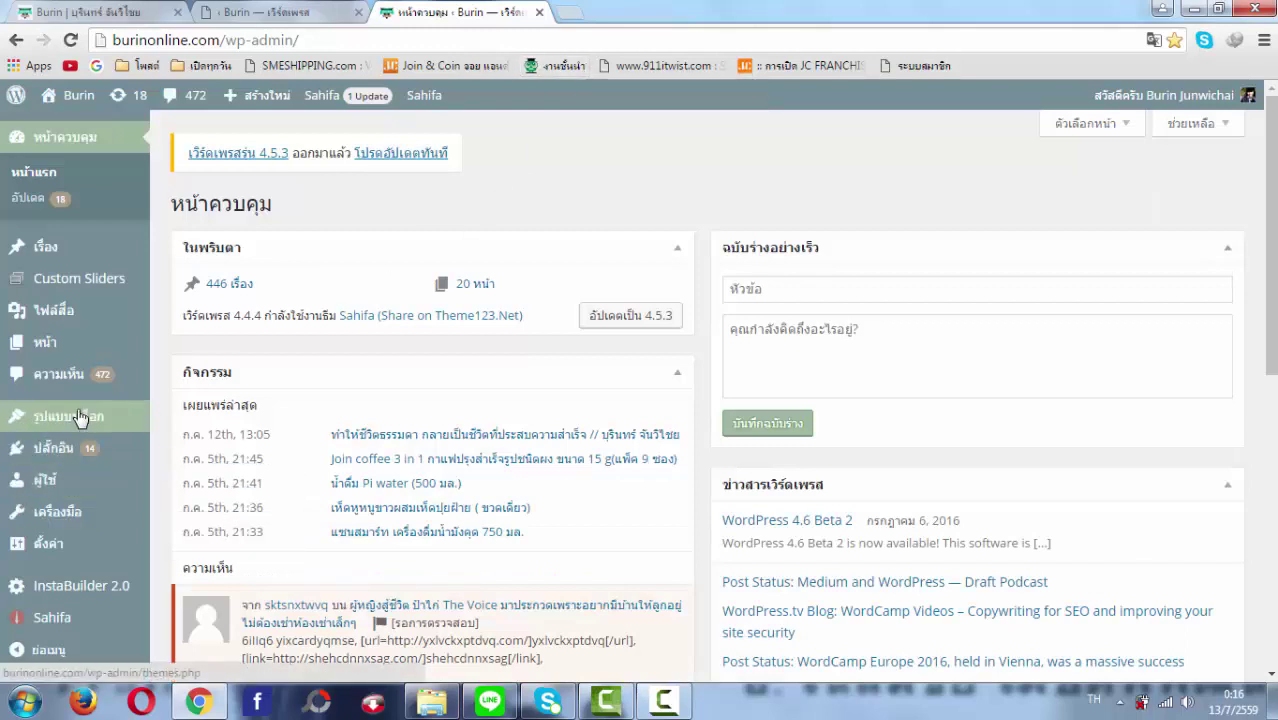
mouse_move(60, 420)
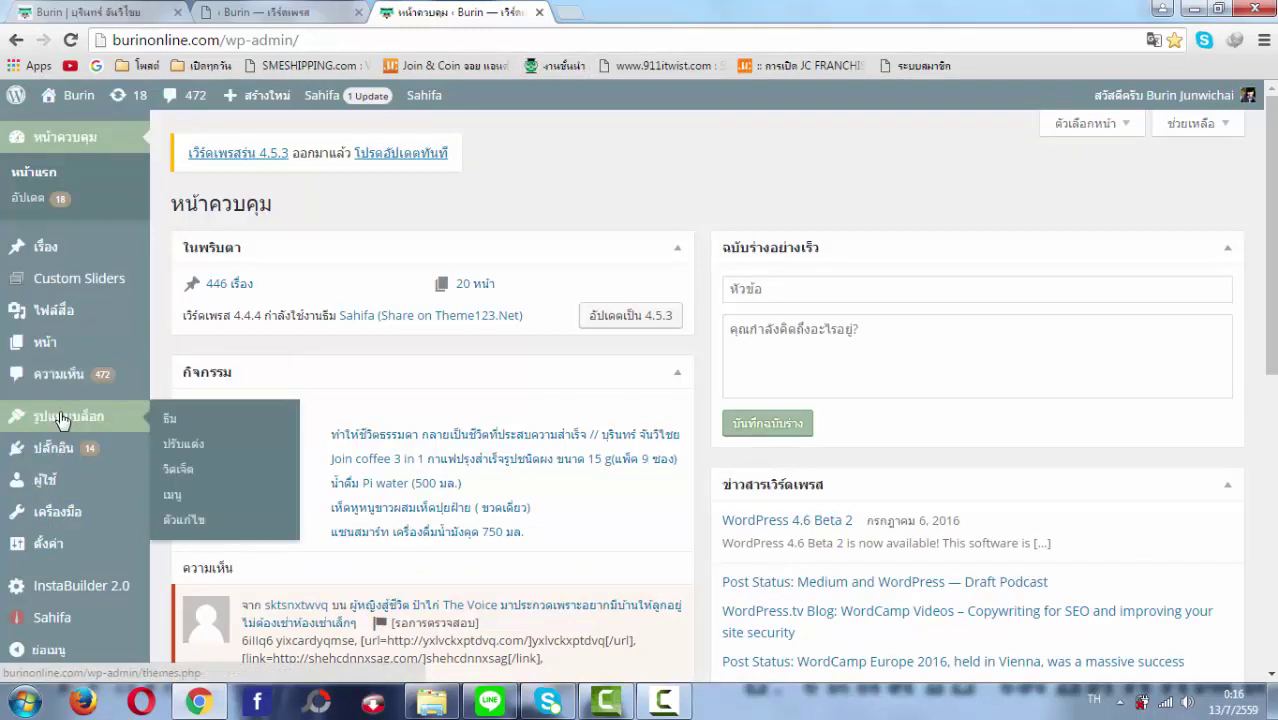
left_click(170, 497)
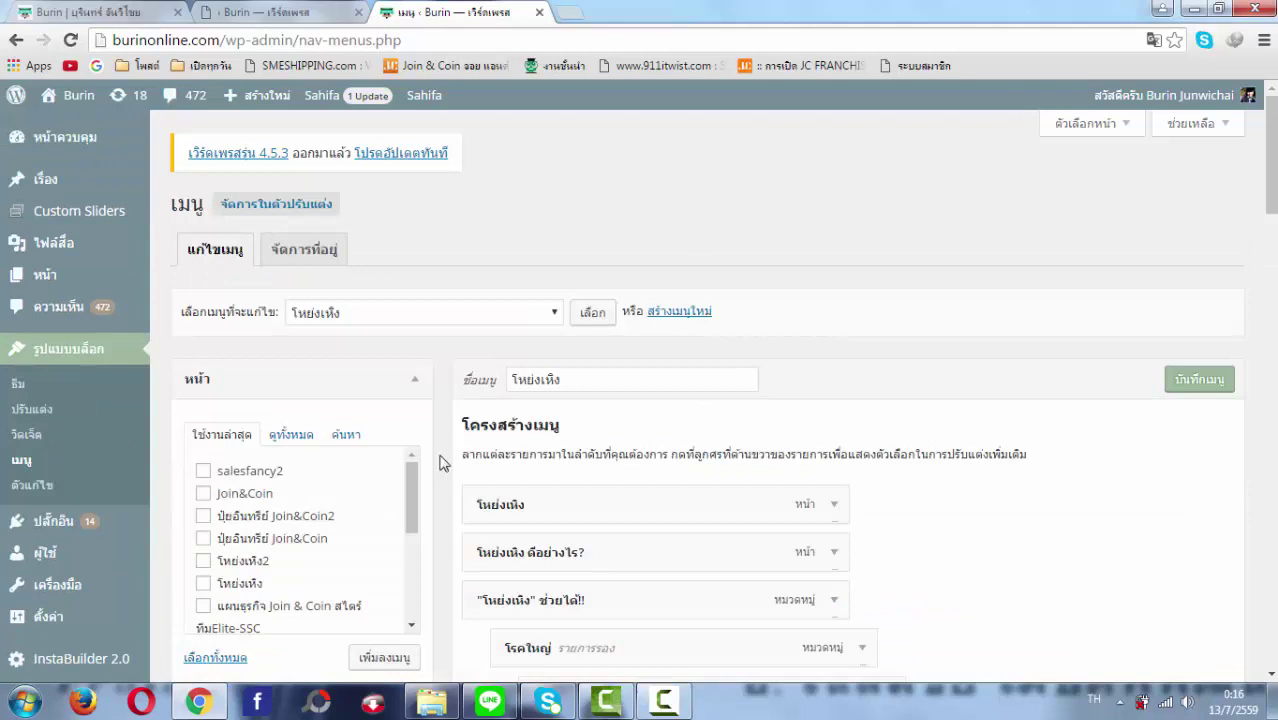
- Review the structure of the โหย่งเหิง menu, expanding its first item and reading through the nested disease entries
scroll(400, 470, "down", 2)
scroll(740, 516, "down", 5)
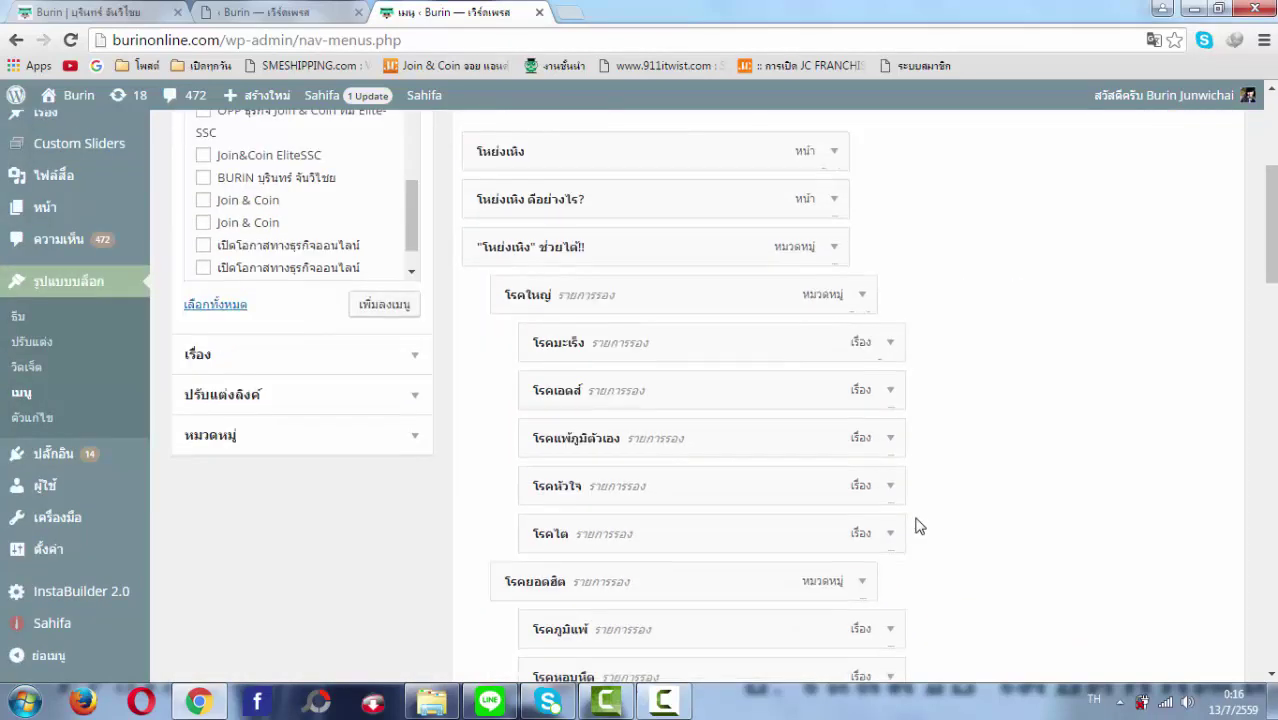
scroll(705, 460, "up", 3)
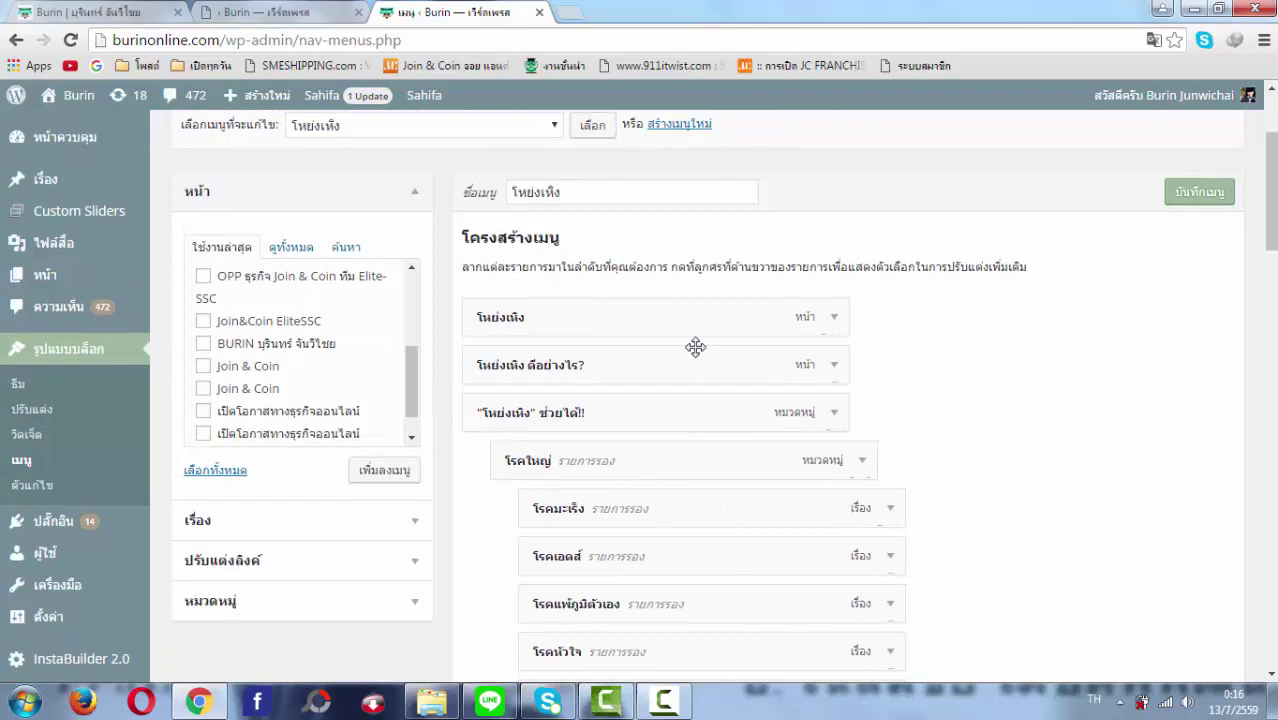
left_click(834, 327)
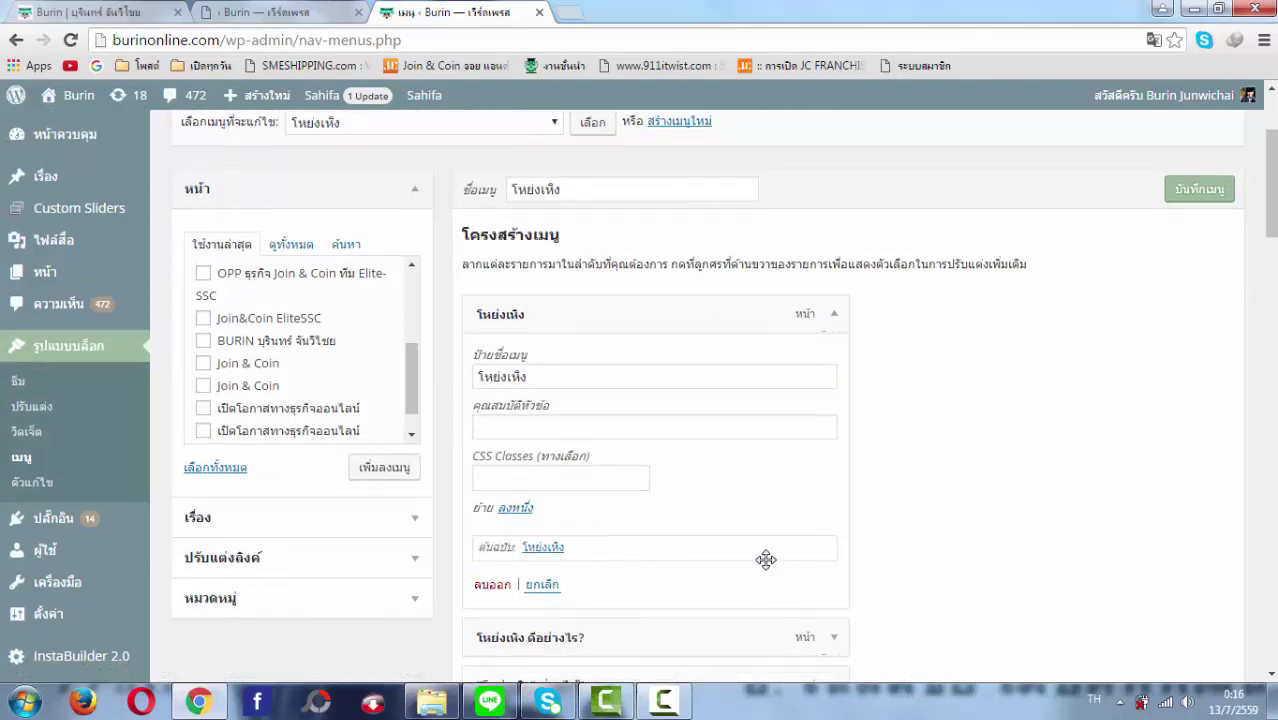
scroll(700, 545, "down", 4)
scroll(636, 563, "down", 8)
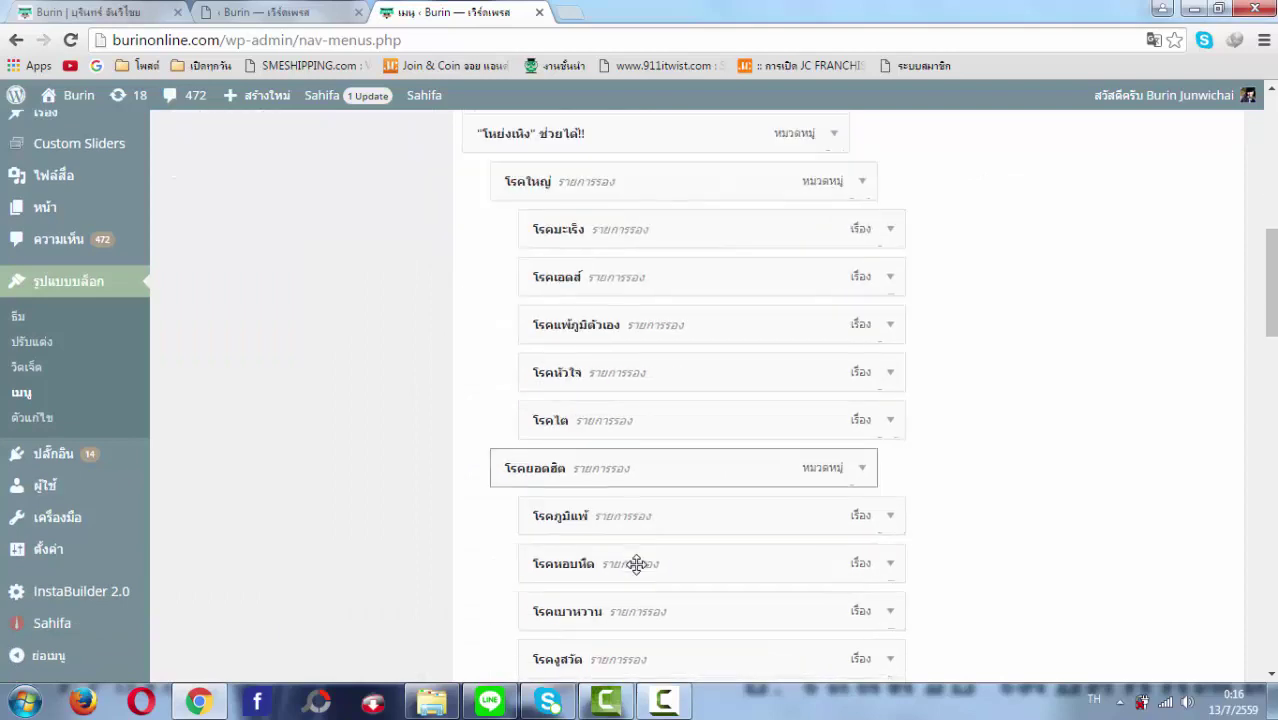
scroll(632, 555, "down", 8)
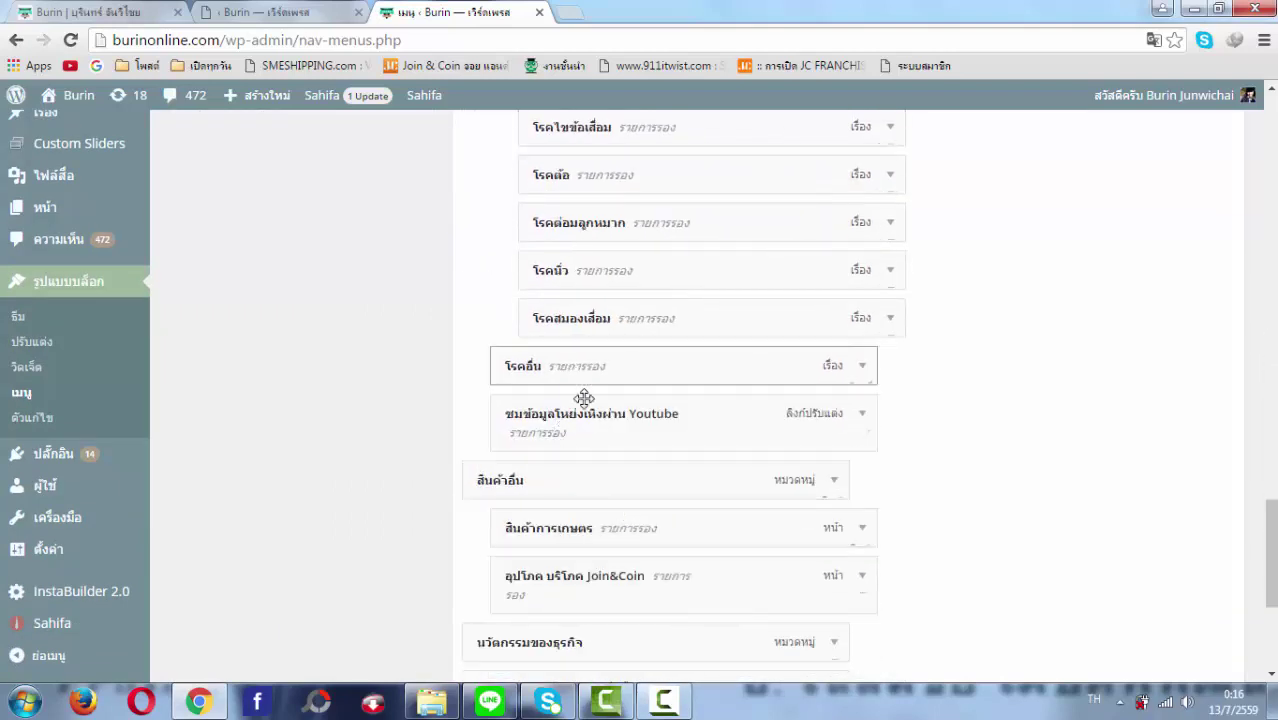
- Expand the สินค้าอื่น item and its อุปโภค บริโภค Join&Coin sub-item, highlight the sub-item's navigation label, and collapse the sub-item without changes
left_click(834, 480)
scroll(840, 490, "down", 5)
left_click(862, 485)
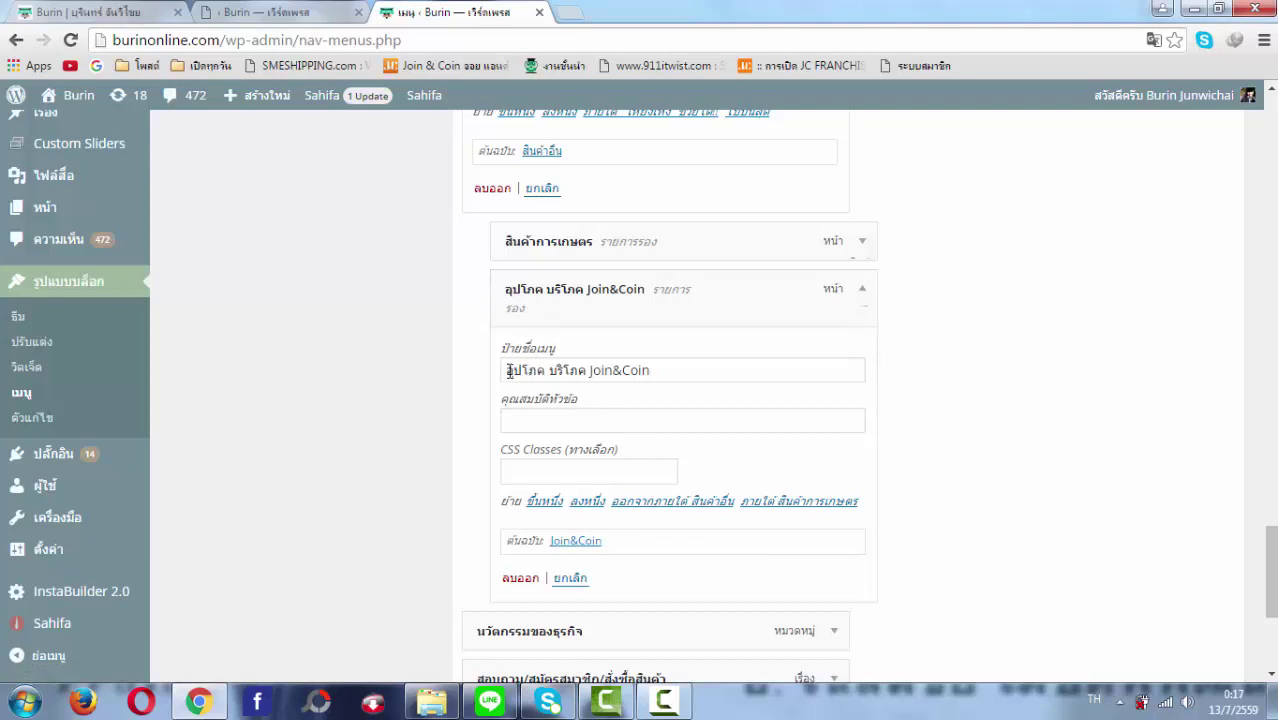
left_click_drag(507, 371, 676, 374)
left_click(680, 376)
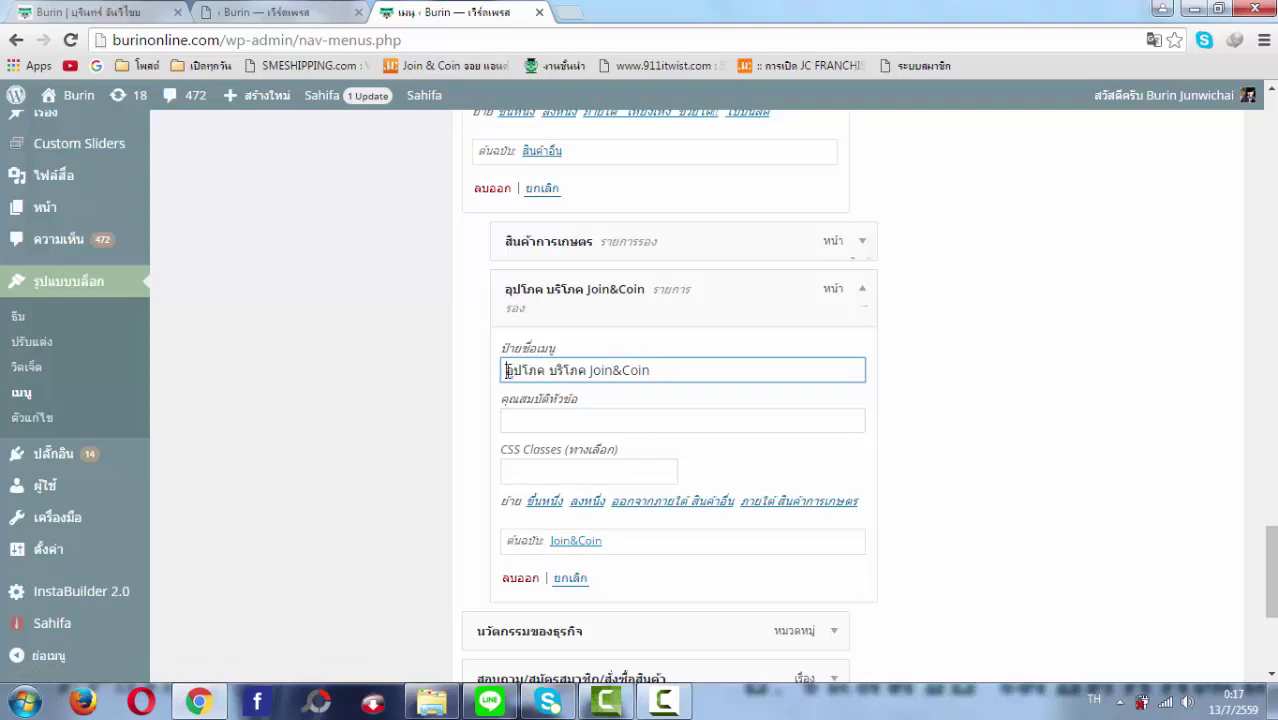
left_click_drag(507, 371, 673, 383)
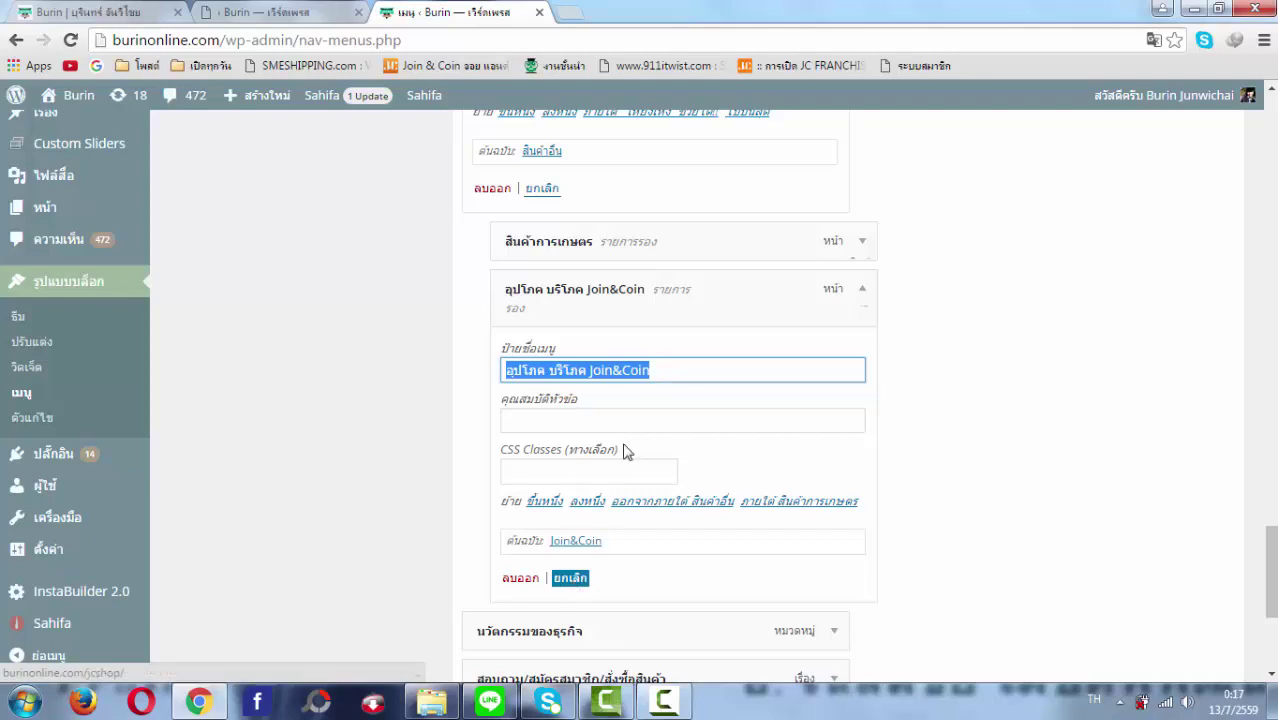
left_click(571, 579)
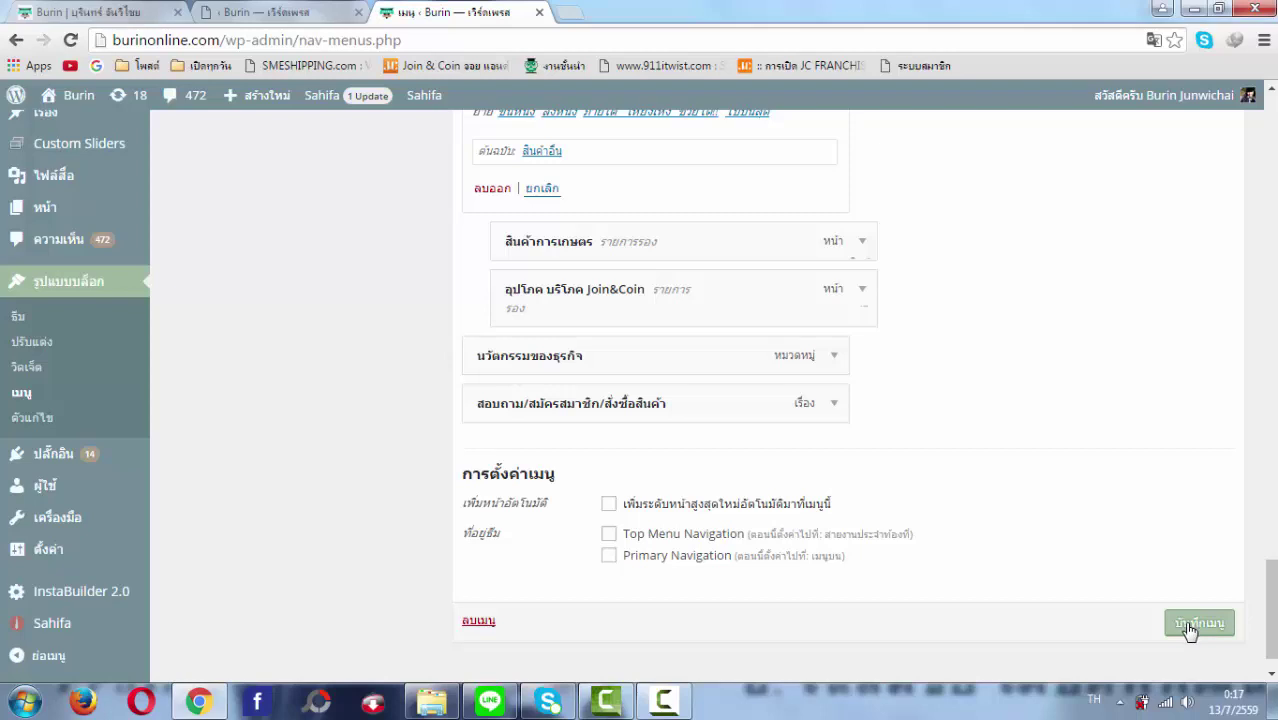
- Check the settings of the สินค้าการเกษตร sub-item, collapse it unchanged, and return to the start of the menu structure
left_click(862, 244)
left_click(571, 513)
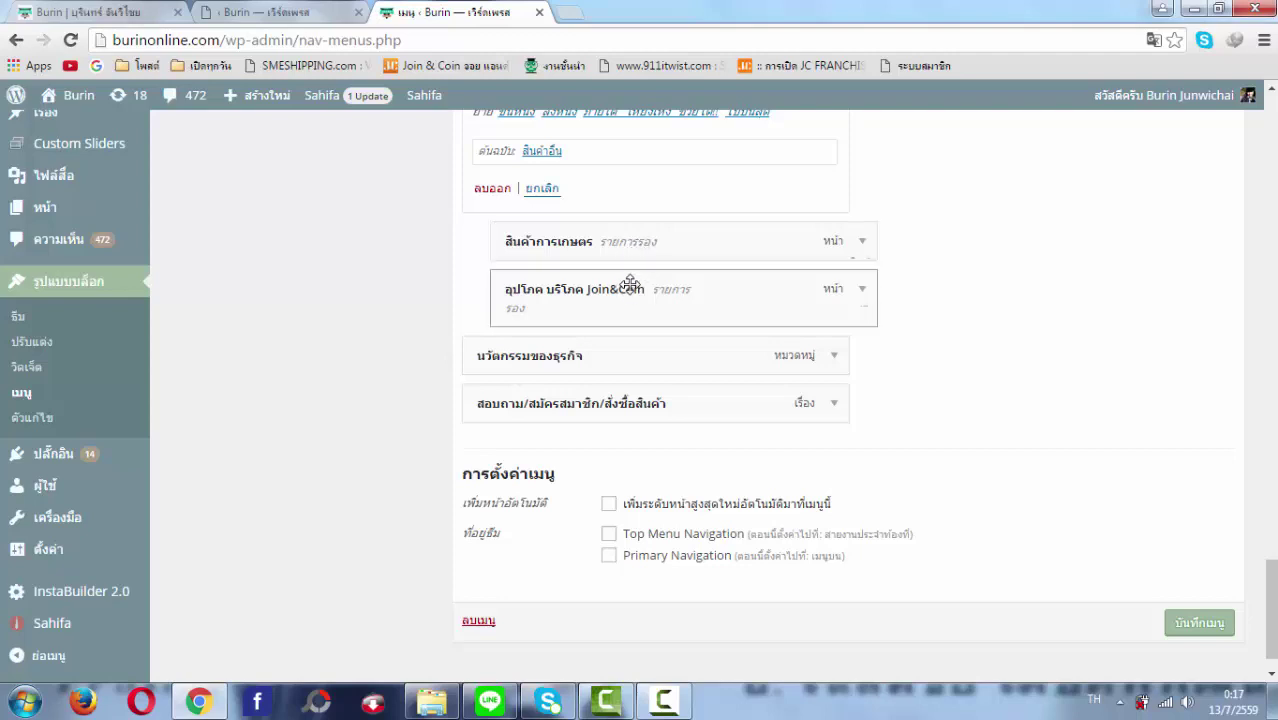
scroll(727, 323, "up", 7)
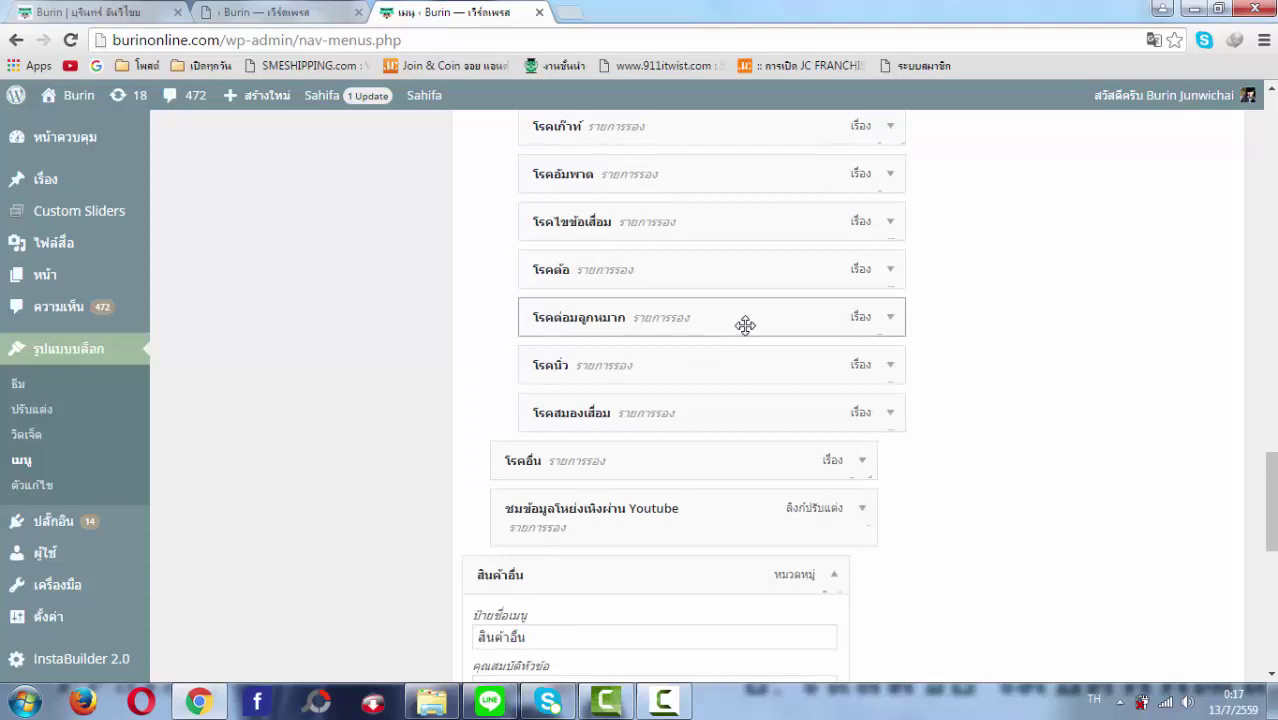
scroll(744, 324, "up", 10)
scroll(745, 324, "up", 15)
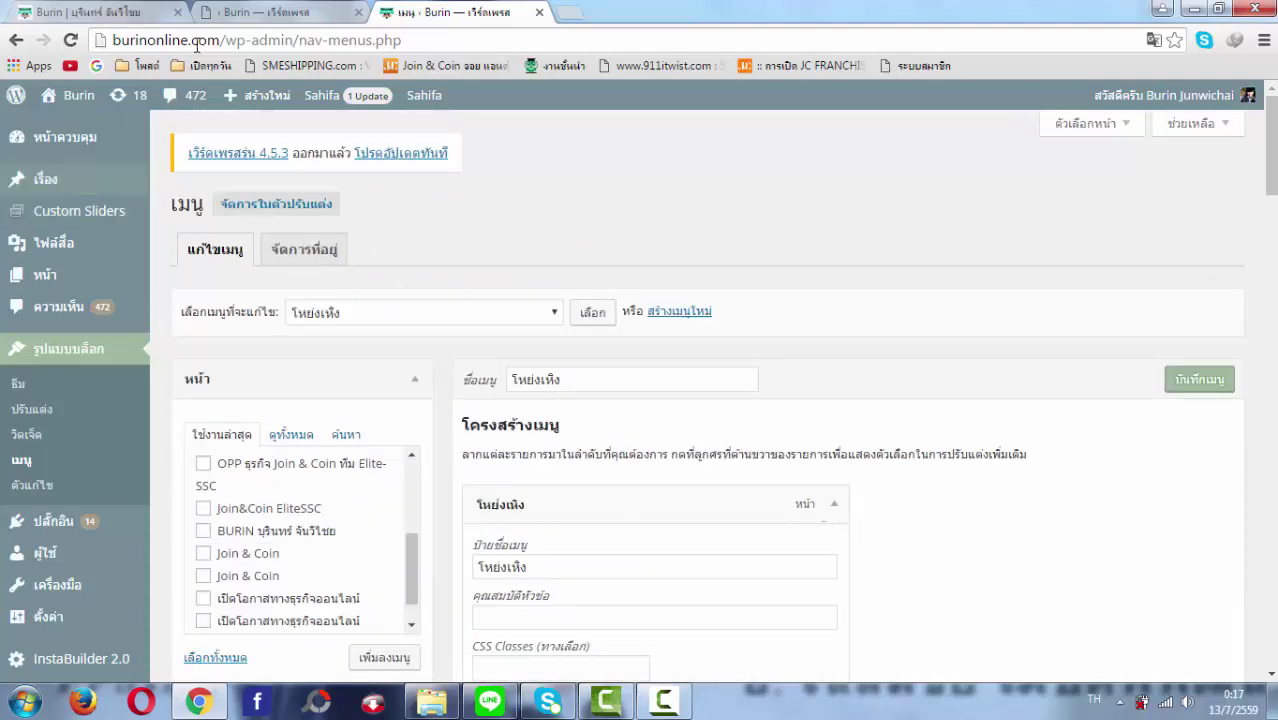
- Load the burinonline.com home page in place of the landing page editor, discarding unsaved changes, and close the menu management page
left_click(205, 16)
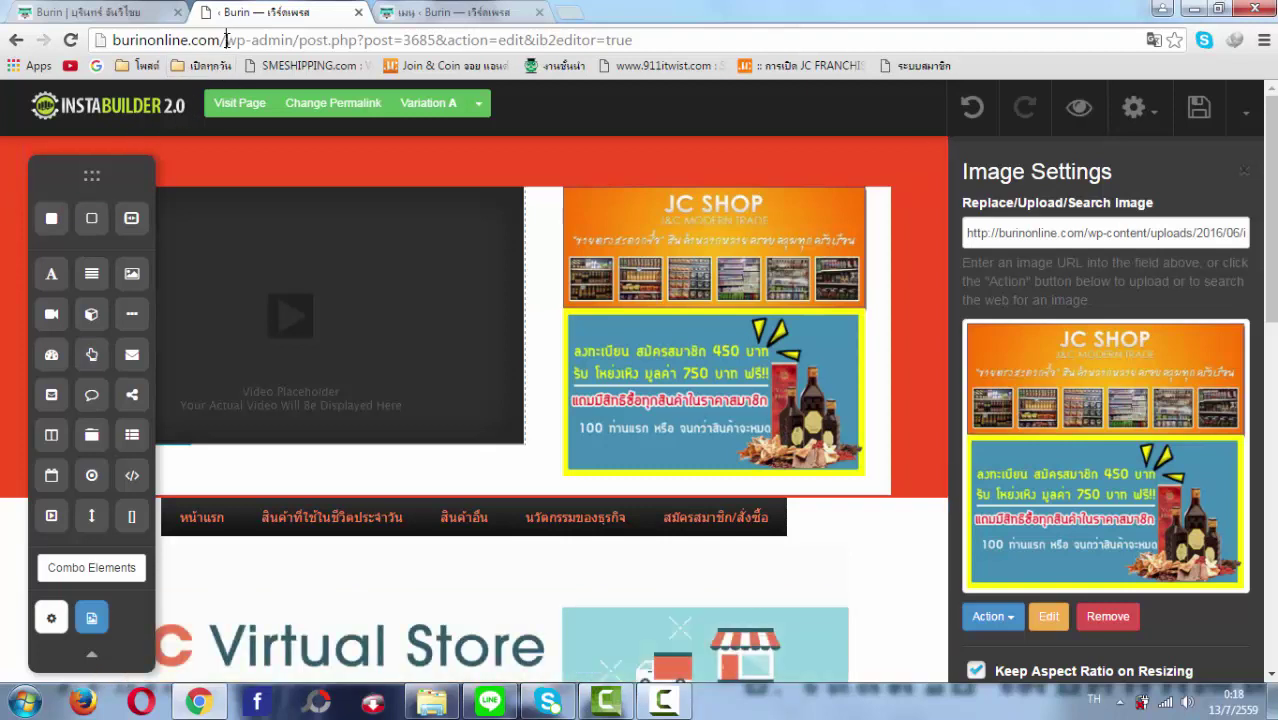
left_click_drag(226, 40, 726, 83)
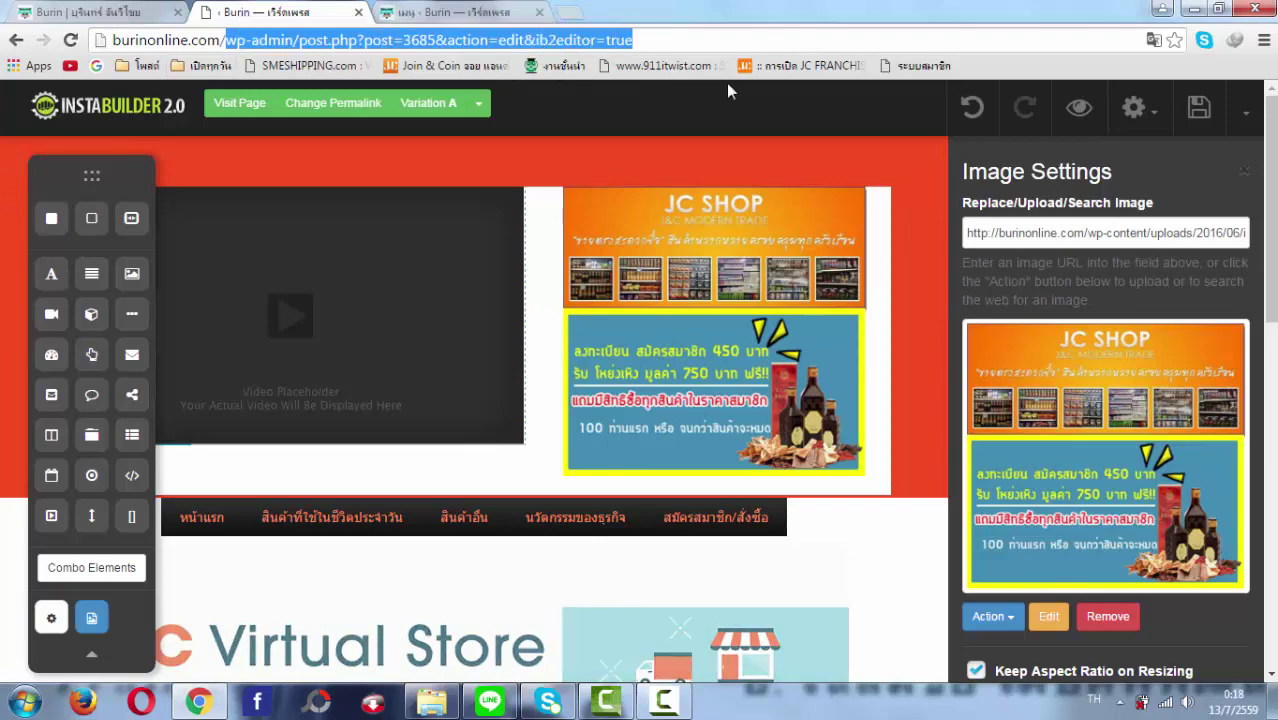
key("BackSpace")
key("Return")
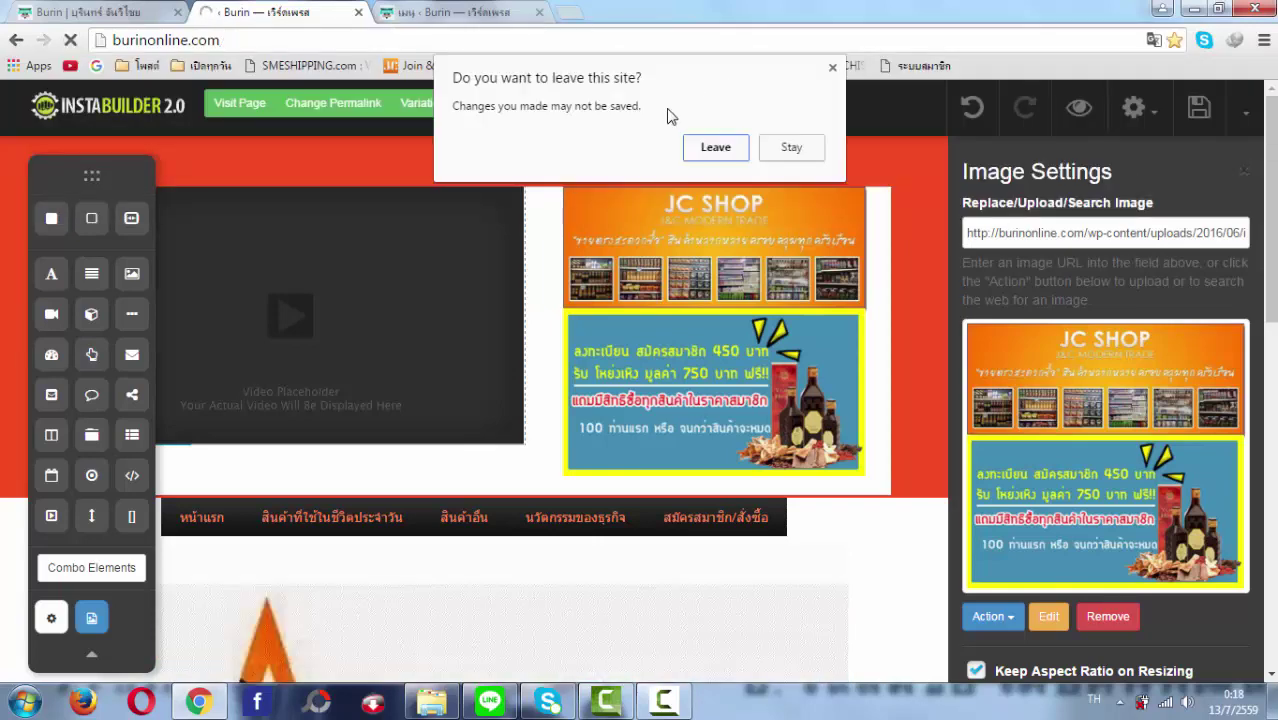
left_click(714, 149)
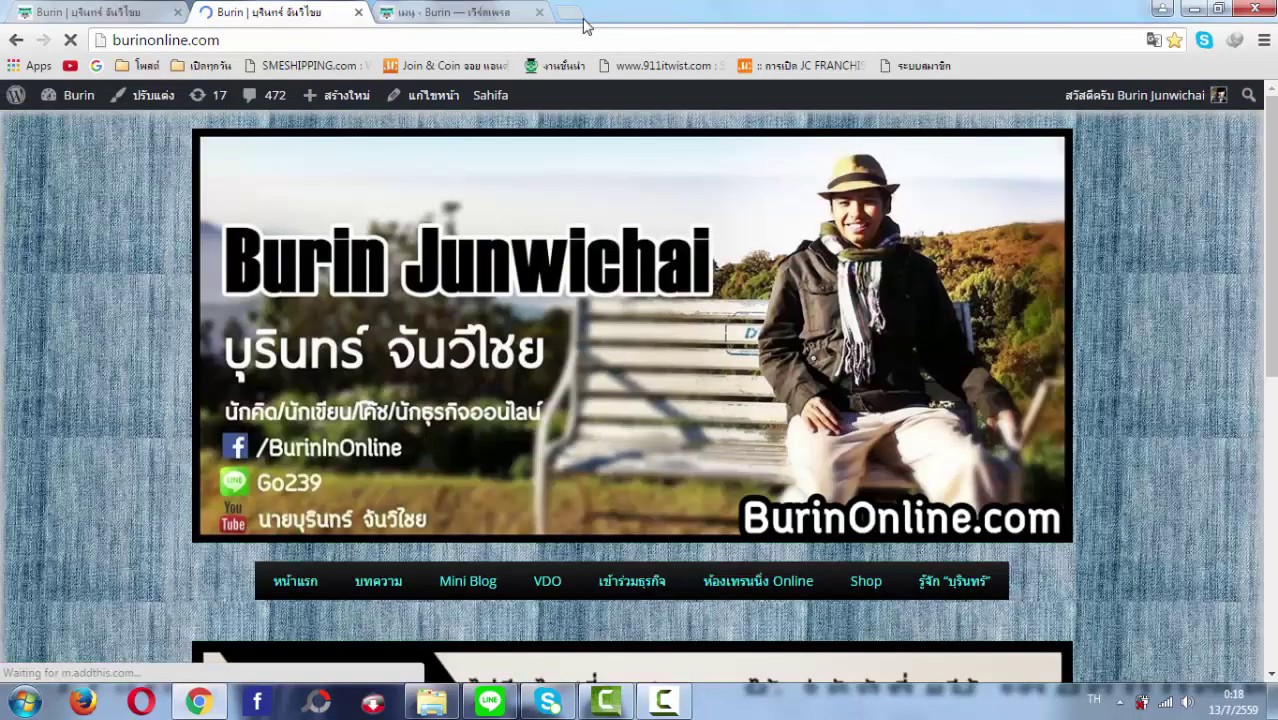
left_click(539, 12)
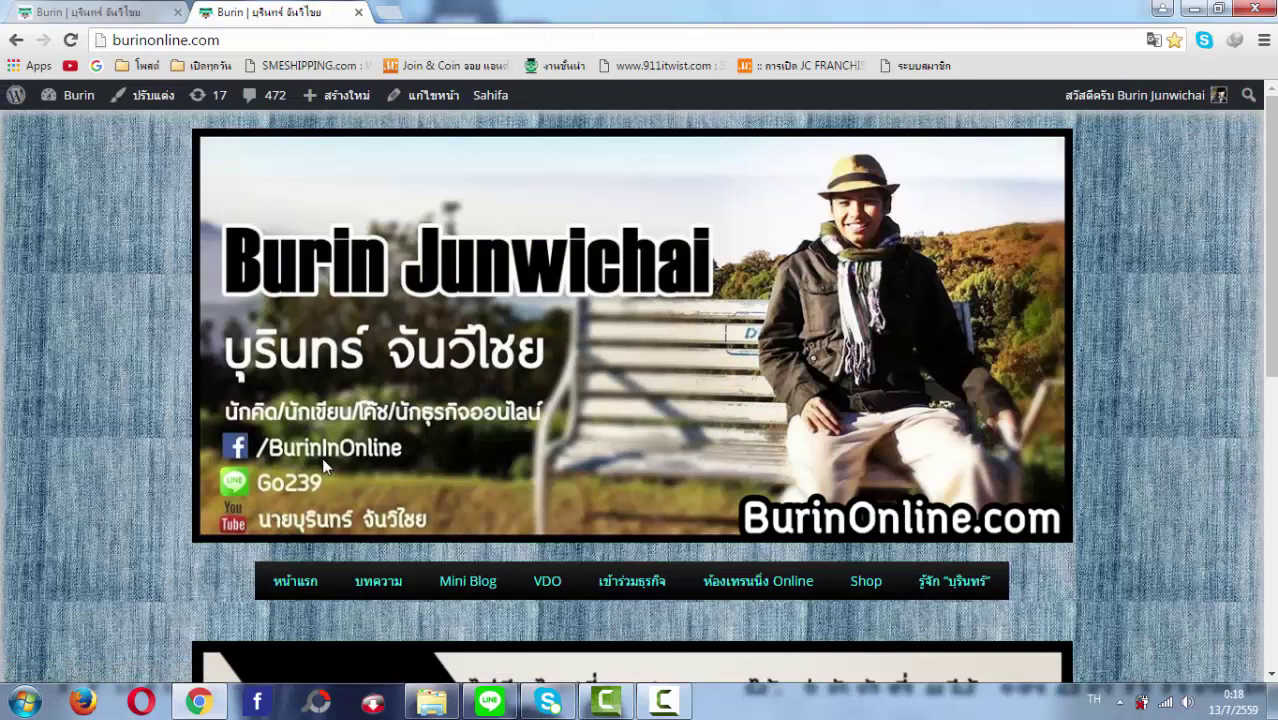
- Open the บทความ section from the home page's navigation bar
left_click(385, 592)
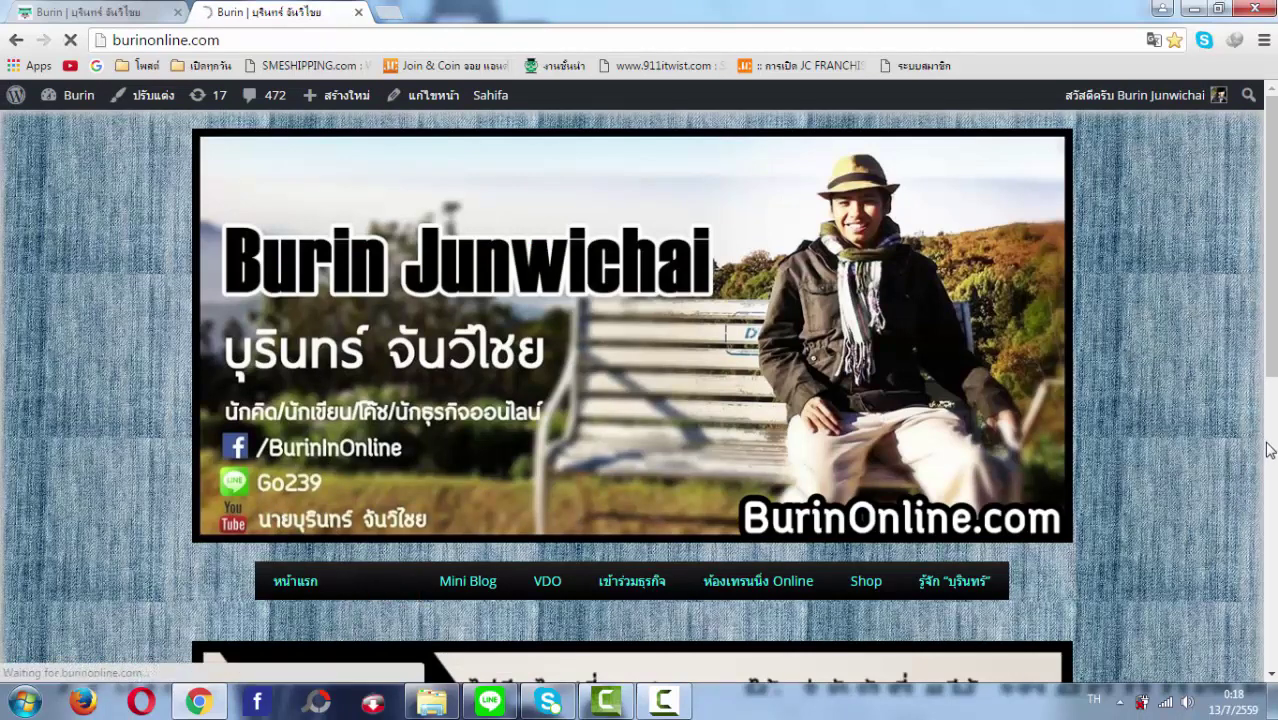